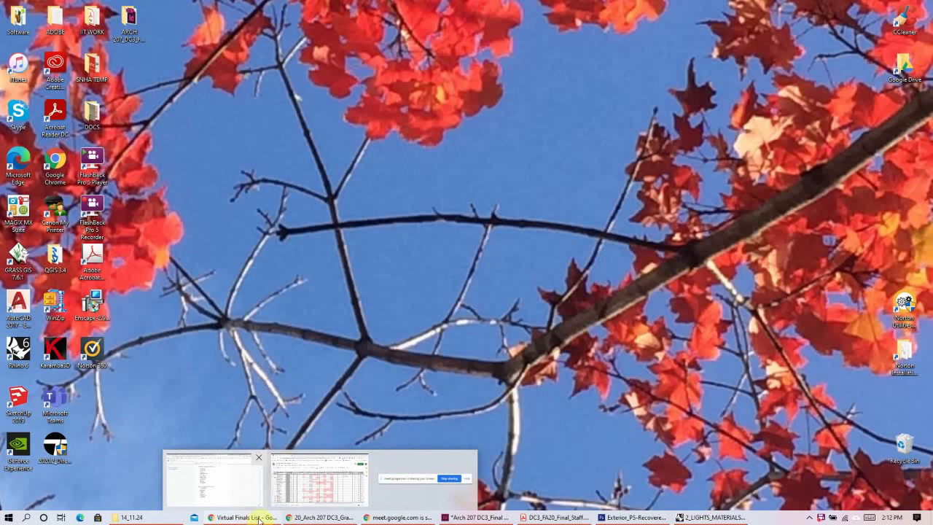
- Check the 01_Afternoon Class (S02) Drive folder and the Google Meet session in the browser, and minimize the browser
{"action": "left_click", "coordinate": [257, 520]}
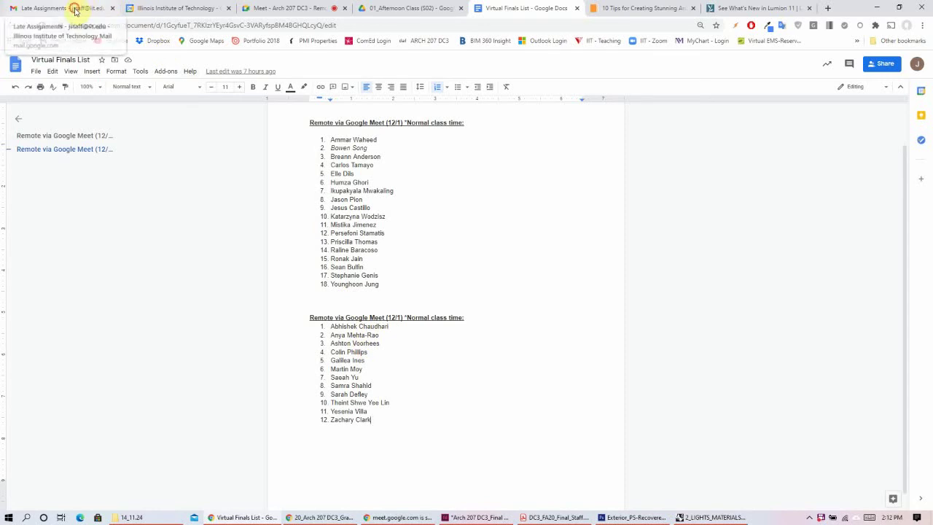
{"action": "left_click", "coordinate": [80, 7]}
{"action": "left_click", "coordinate": [427, 7]}
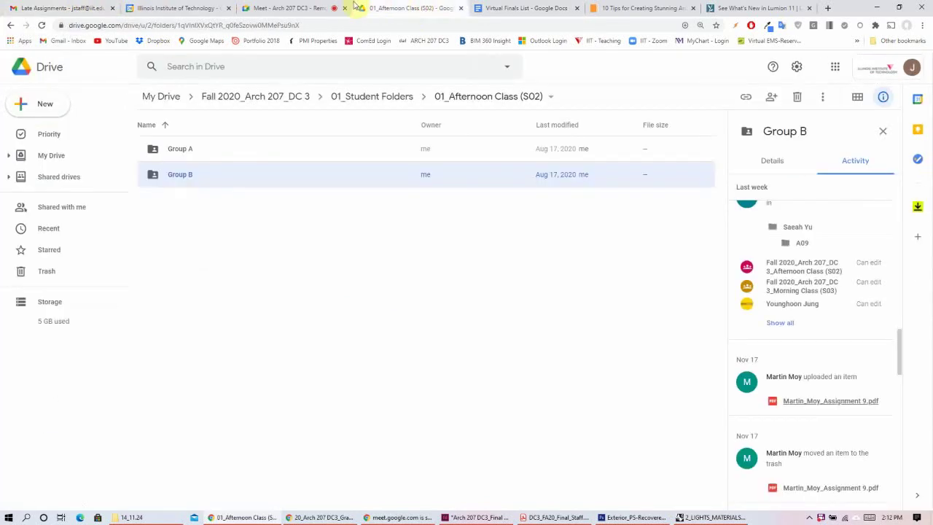
{"action": "left_click", "coordinate": [310, 7]}
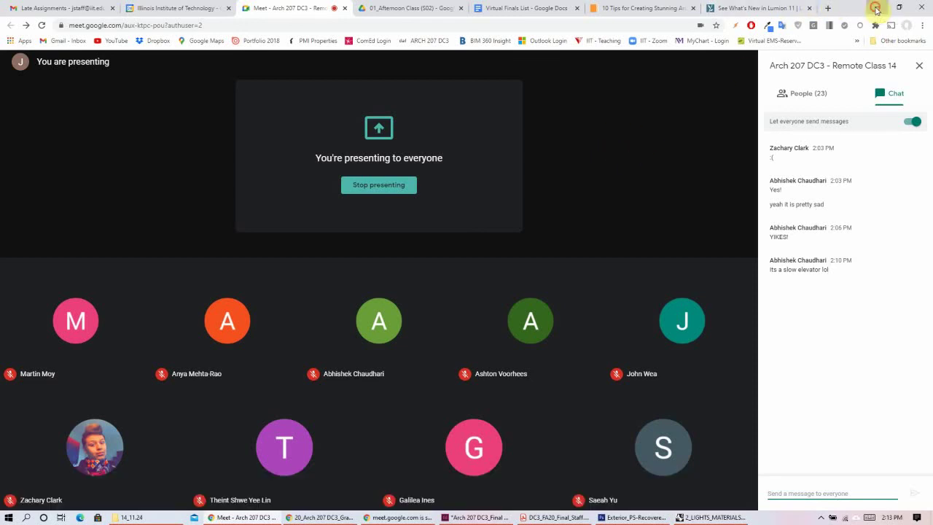
{"action": "left_click", "coordinate": [876, 10]}
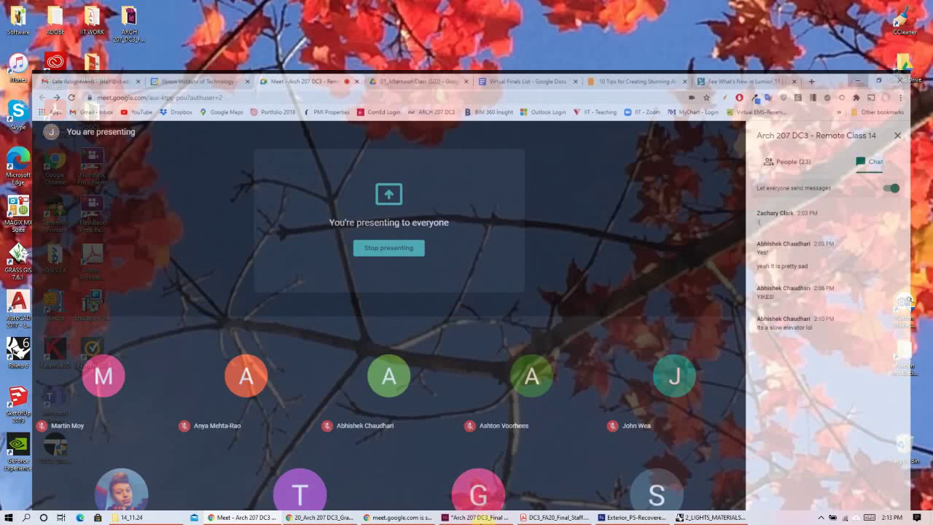
- Review the Snowflakes final board in InDesign, including its roof drawings and both renderings, alongside the 2_LIGHTS_MATERIALS model in Rhino
{"action": "mouse_move", "coordinate": [475, 519]}
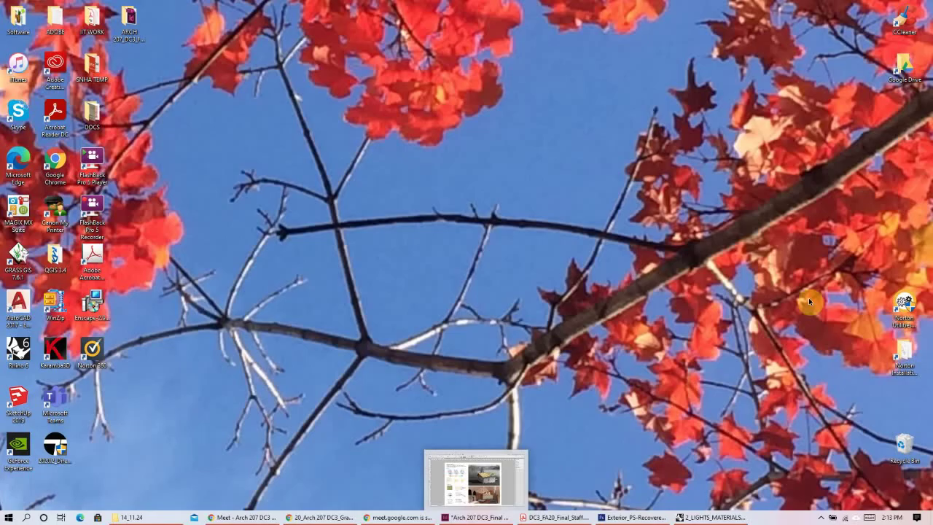
{"action": "key", "text": "alt+Tab"}
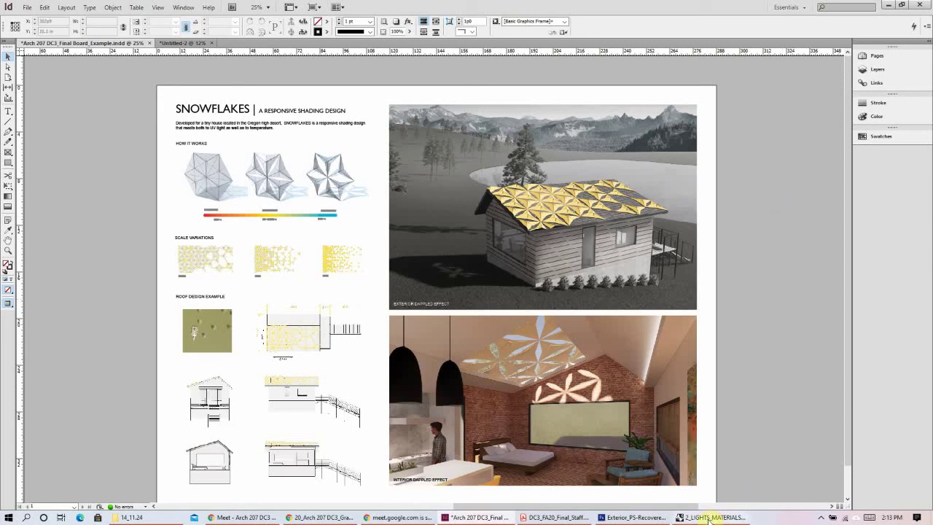
{"action": "mouse_move", "coordinate": [709, 519]}
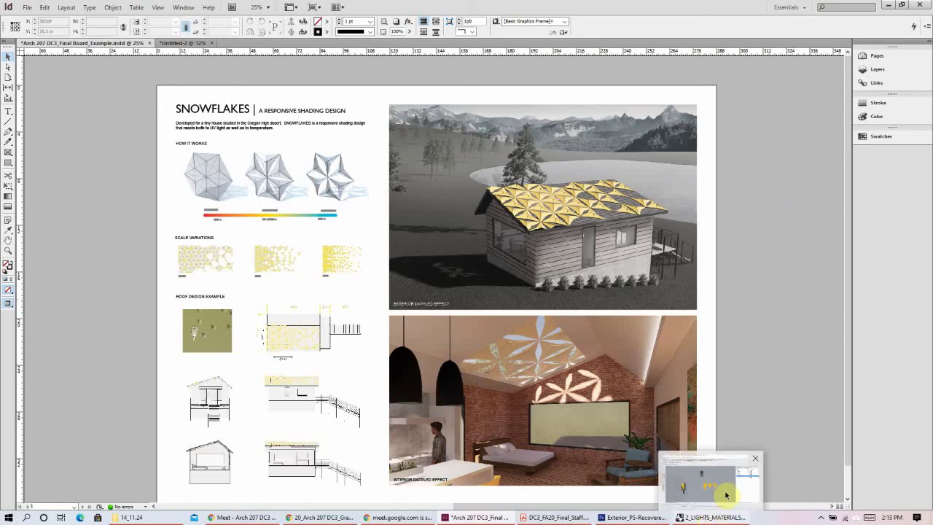
{"action": "left_click", "coordinate": [726, 495]}
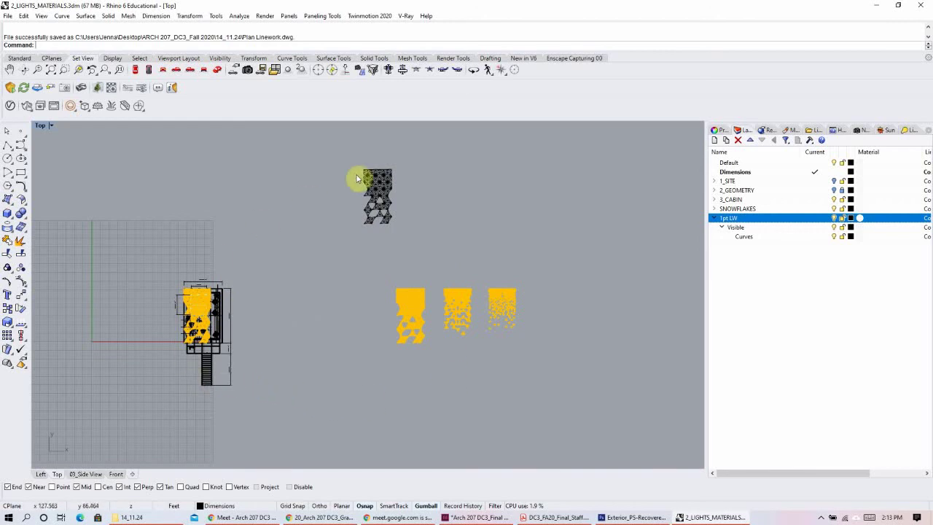
{"action": "left_click", "coordinate": [450, 515]}
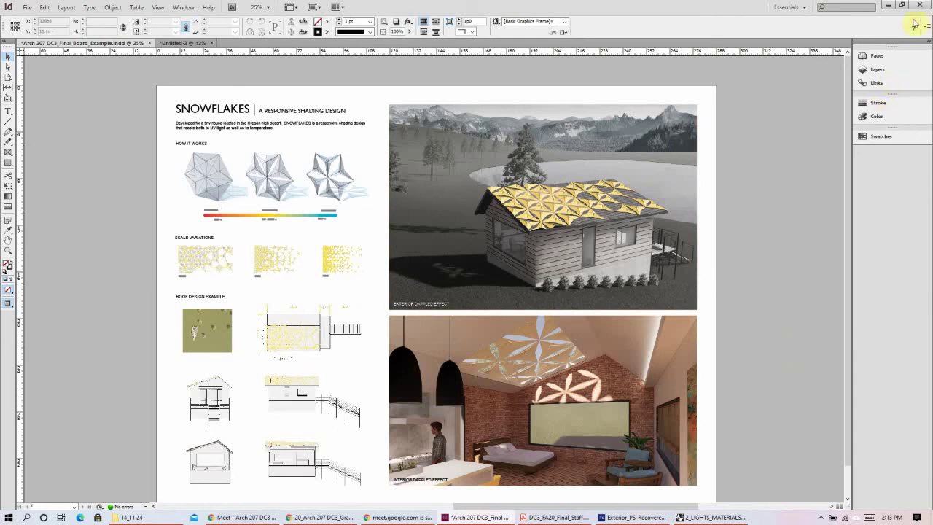
{"action": "left_click", "coordinate": [888, 6]}
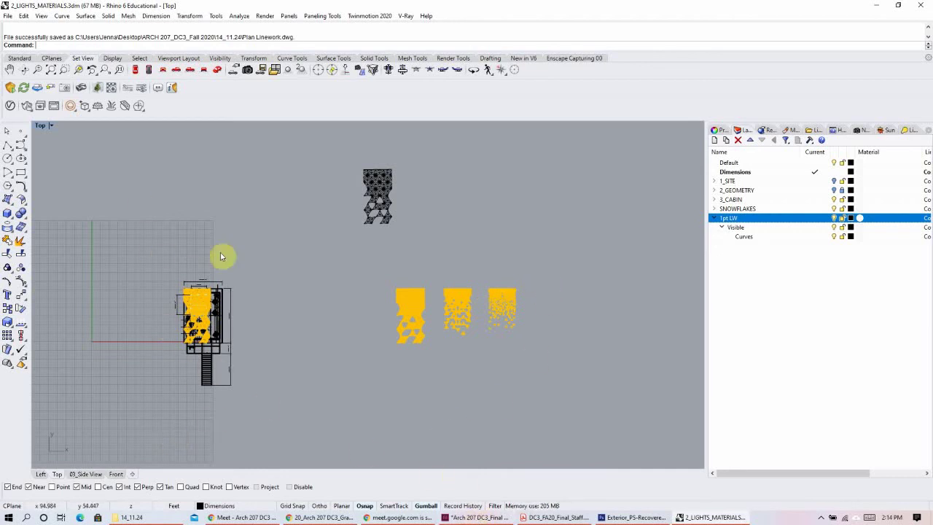
{"action": "left_click", "coordinate": [478, 517]}
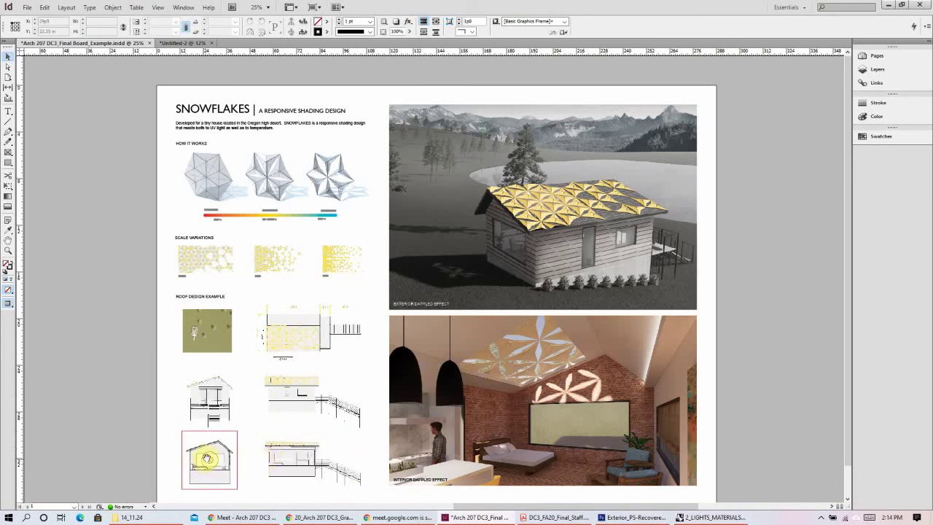
{"action": "left_click", "coordinate": [218, 422]}
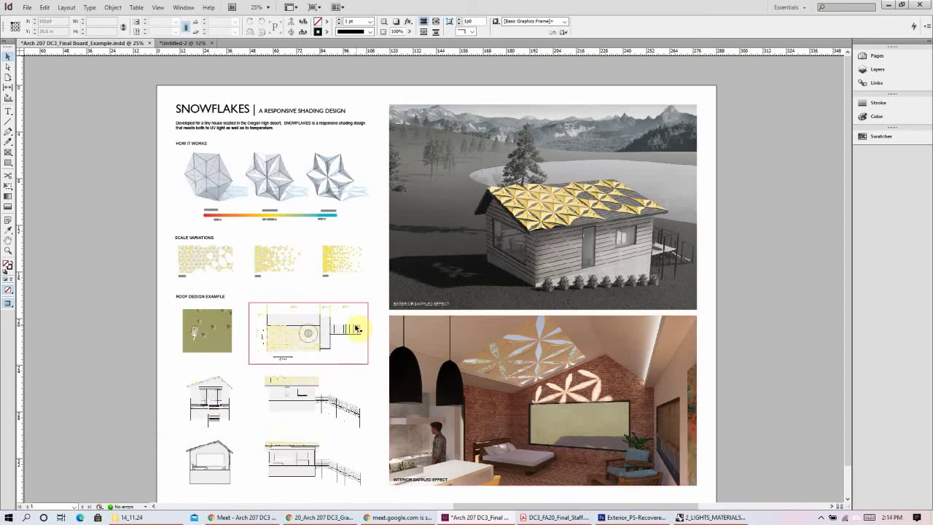
{"action": "left_click", "coordinate": [609, 384]}
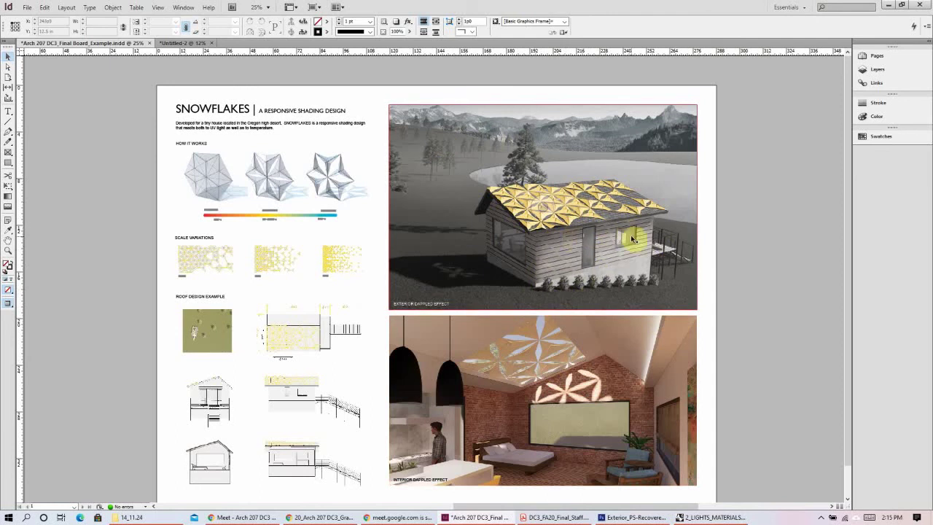
{"action": "left_click", "coordinate": [888, 5]}
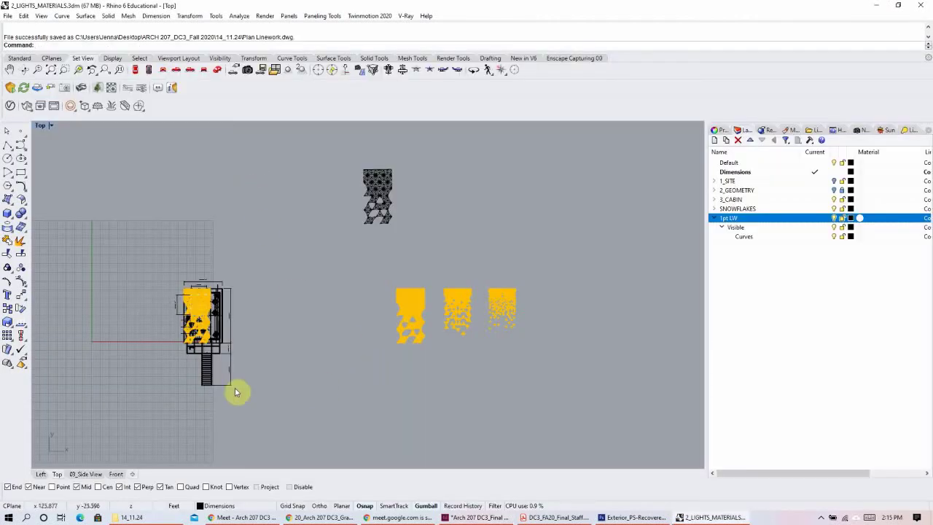
- In the 03_Side View, make Default the current layer and turn off the Dimensions layer
{"action": "left_click", "coordinate": [85, 474]}
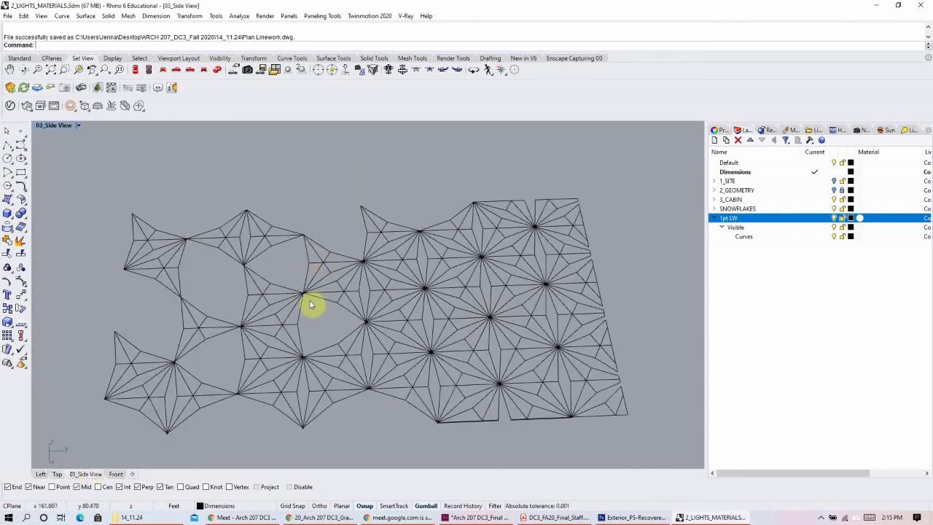
{"action": "scroll", "coordinate": [333, 300], "scroll_direction": "down", "scroll_amount": 10}
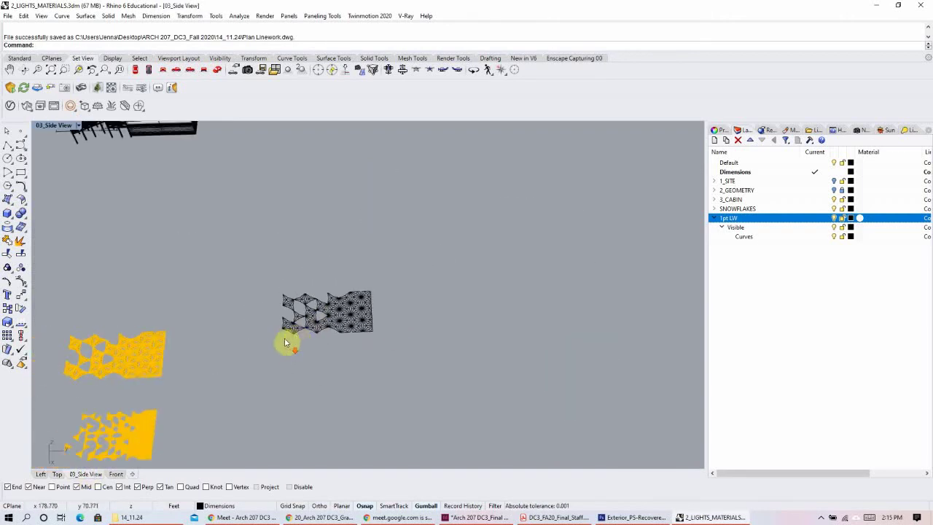
{"action": "right_click_drag", "start_coordinate": [351, 328], "coordinate": [406, 344]}
{"action": "scroll", "coordinate": [406, 344], "scroll_direction": "up", "scroll_amount": 3}
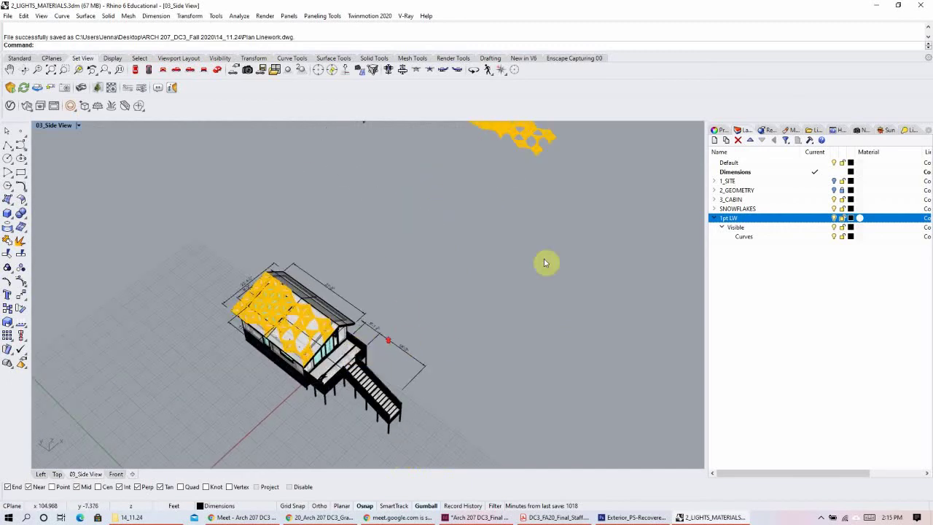
{"action": "left_click", "coordinate": [818, 166]}
{"action": "left_click", "coordinate": [818, 164]}
{"action": "left_click", "coordinate": [835, 173]}
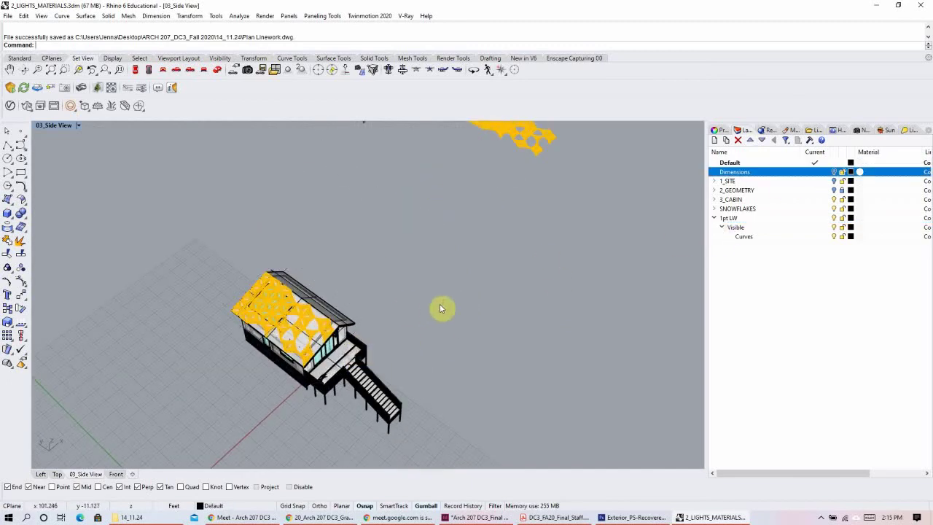
- Turn off the 1pt LW layer to remove the flat snowflake linework from the 03_Side View
{"action": "scroll", "coordinate": [500, 304], "scroll_direction": "down", "scroll_amount": 3}
{"action": "right_click_drag", "start_coordinate": [500, 304], "coordinate": [467, 193]}
{"action": "scroll", "coordinate": [467, 193], "scroll_direction": "up", "scroll_amount": 2}
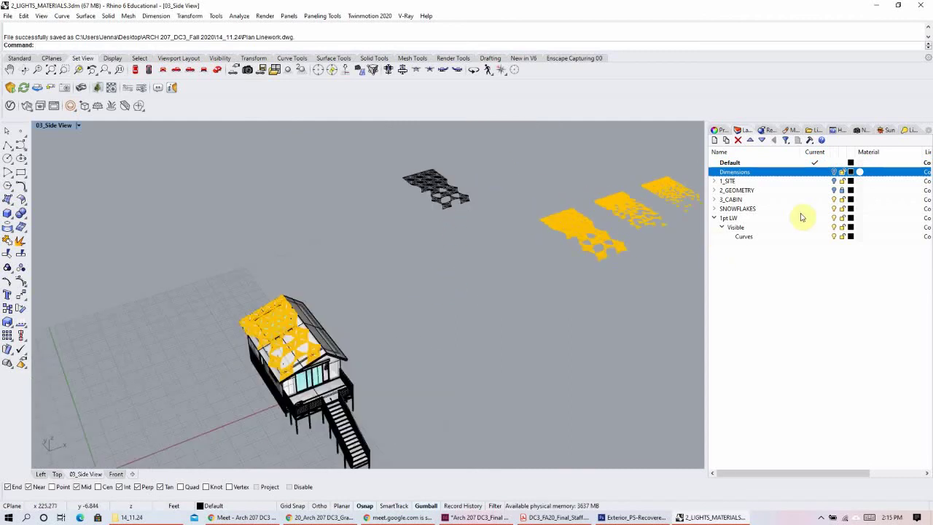
{"action": "left_click", "coordinate": [776, 218]}
{"action": "left_click", "coordinate": [835, 218]}
{"action": "right_click_drag", "start_coordinate": [416, 372], "coordinate": [429, 333]}
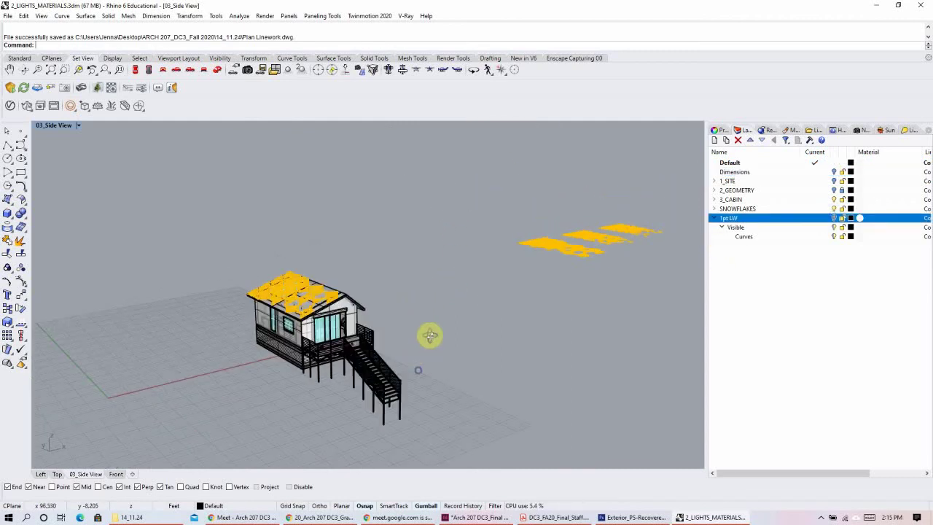
- Hide the three detached yellow snowflake panel variations beside the cabin
{"action": "right_click_drag", "start_coordinate": [537, 304], "coordinate": [648, 177]}
{"action": "left_click_drag", "start_coordinate": [647, 178], "coordinate": [421, 281]}
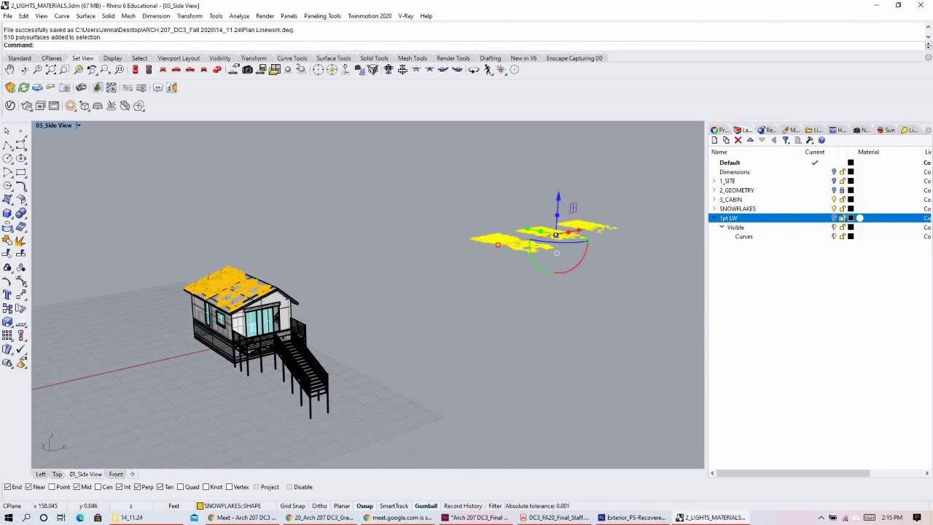
{"action": "left_click", "coordinate": [163, 69]}
- Turn on the 1_SITE layer around the cabin and start Enscape
{"action": "right_click_drag", "start_coordinate": [292, 372], "coordinate": [461, 439]}
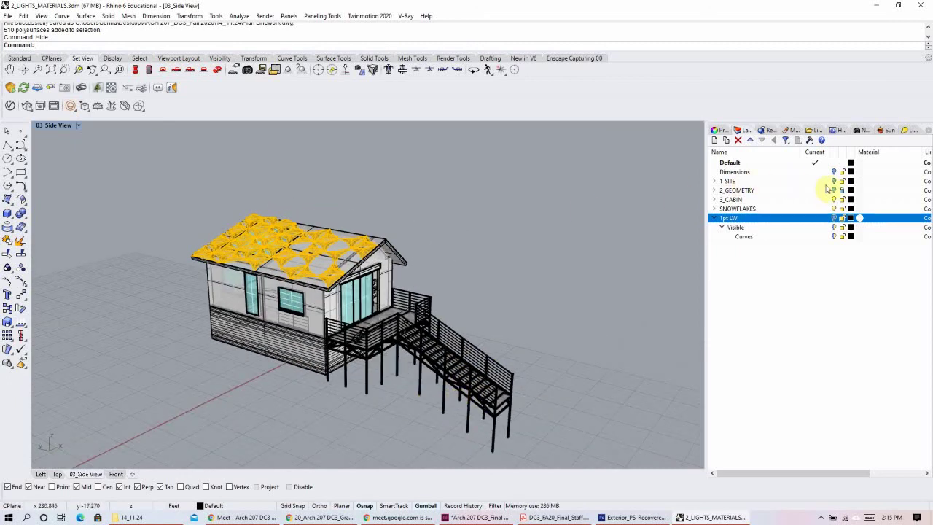
{"action": "left_click", "coordinate": [834, 181]}
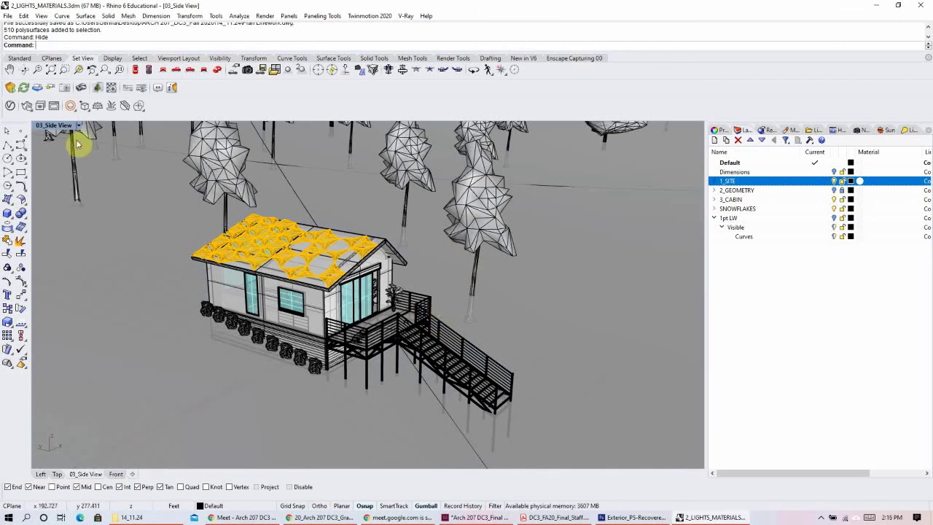
{"action": "left_click", "coordinate": [12, 88]}
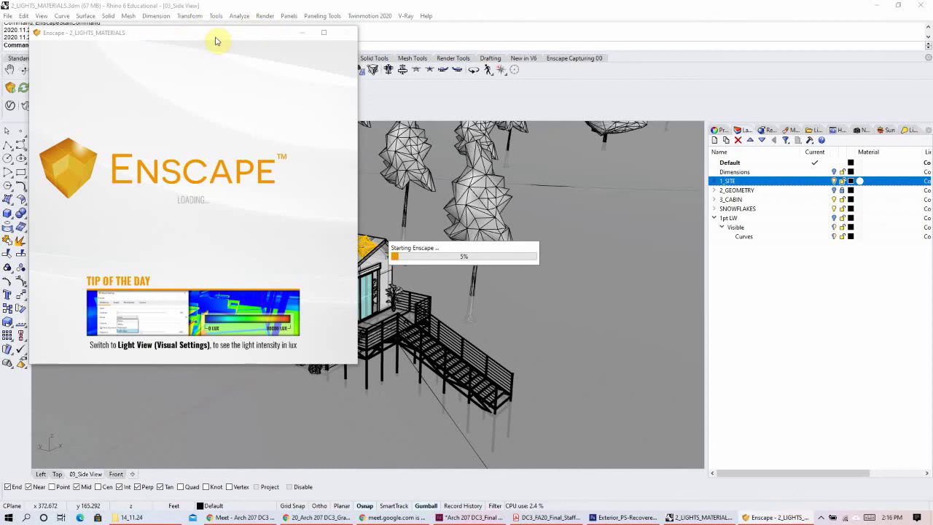
- Examine the edited exterior rendering in Photoshop as a reference for the cabin's camera angle
{"action": "left_click", "coordinate": [624, 519]}
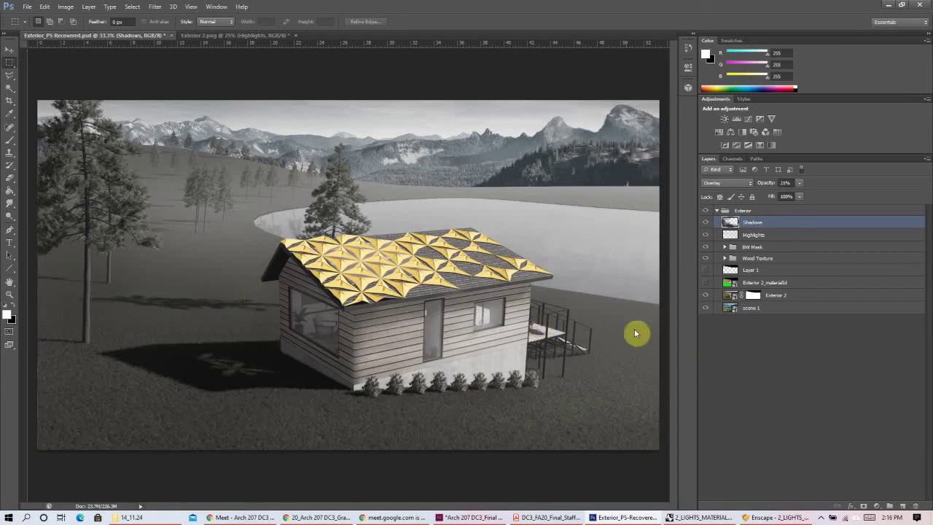
{"action": "left_click", "coordinate": [612, 519]}
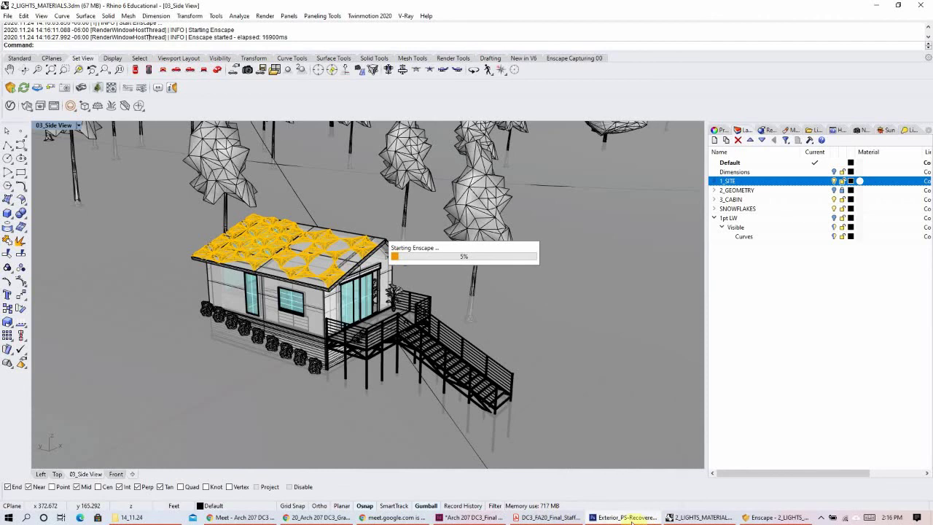
{"action": "left_click", "coordinate": [626, 518]}
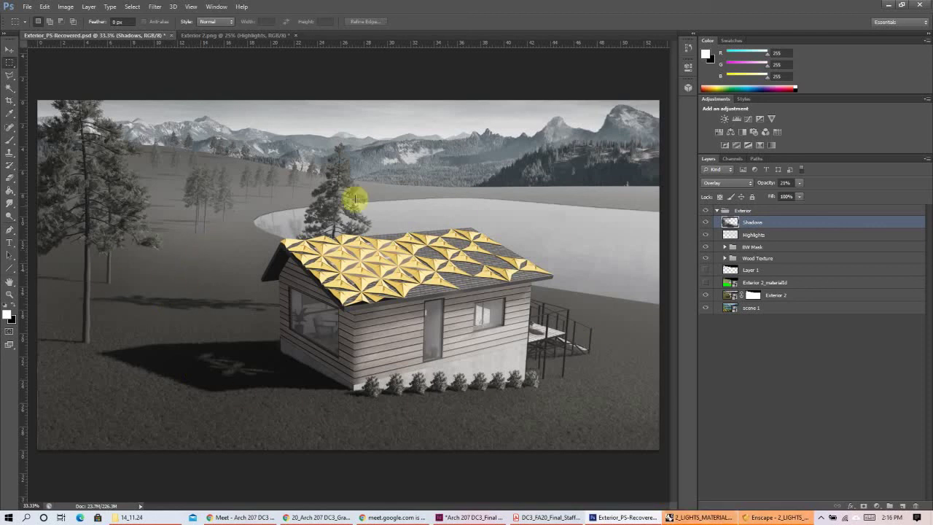
{"action": "left_click", "coordinate": [887, 5]}
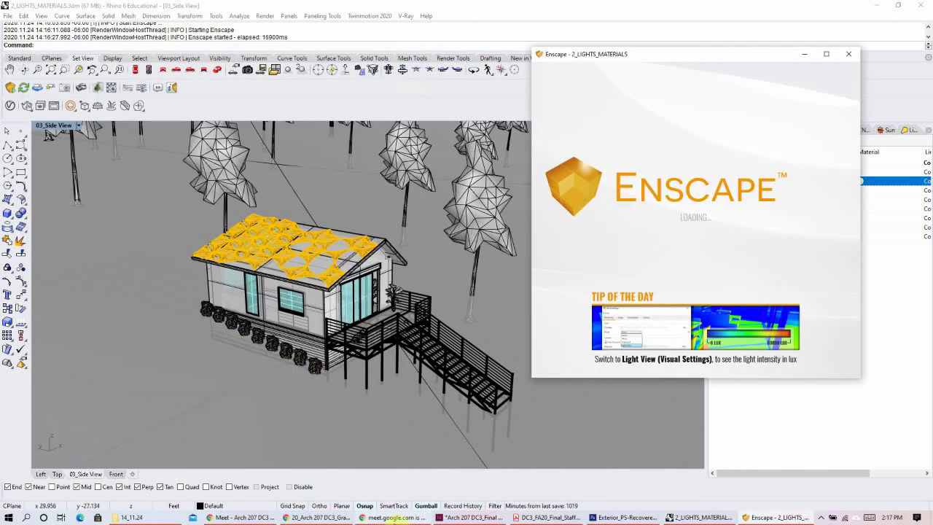
- Frame the cabin in Rhino's 03_Side View to match the exterior rendering's angle, and bring up the Enscape window
{"action": "mouse_move", "coordinate": [394, 519]}
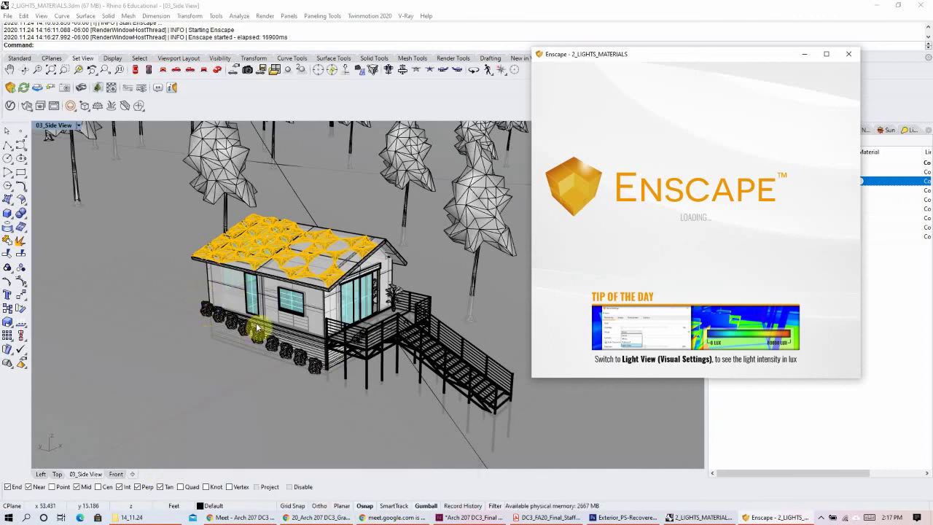
{"action": "scroll", "coordinate": [256, 309], "scroll_direction": "down", "scroll_amount": 5}
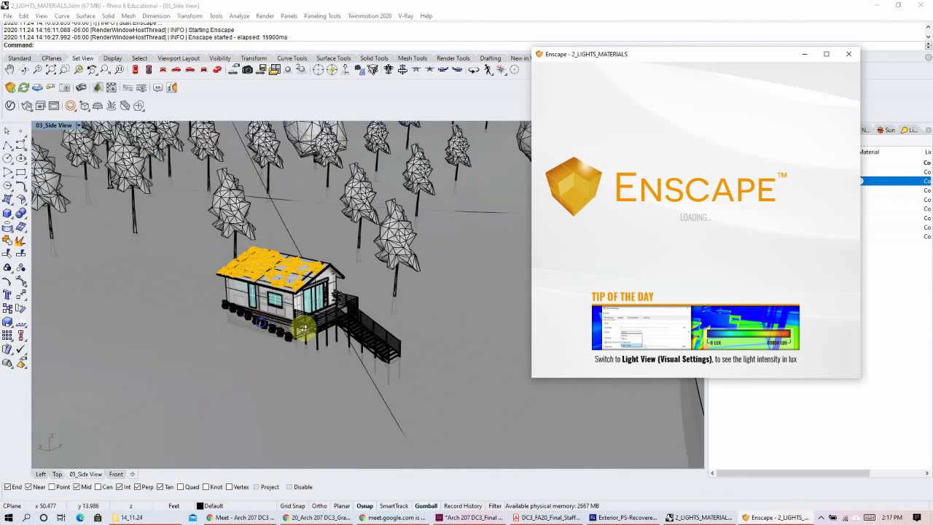
{"action": "left_click", "coordinate": [421, 334]}
{"action": "scroll", "coordinate": [525, 261], "scroll_direction": "up", "scroll_amount": 3}
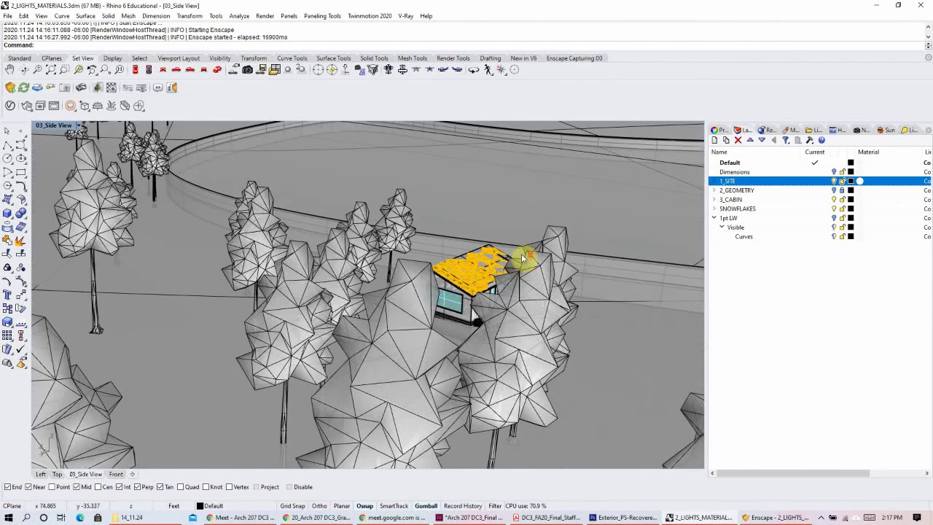
{"action": "scroll", "coordinate": [485, 306], "scroll_direction": "up", "scroll_amount": 2}
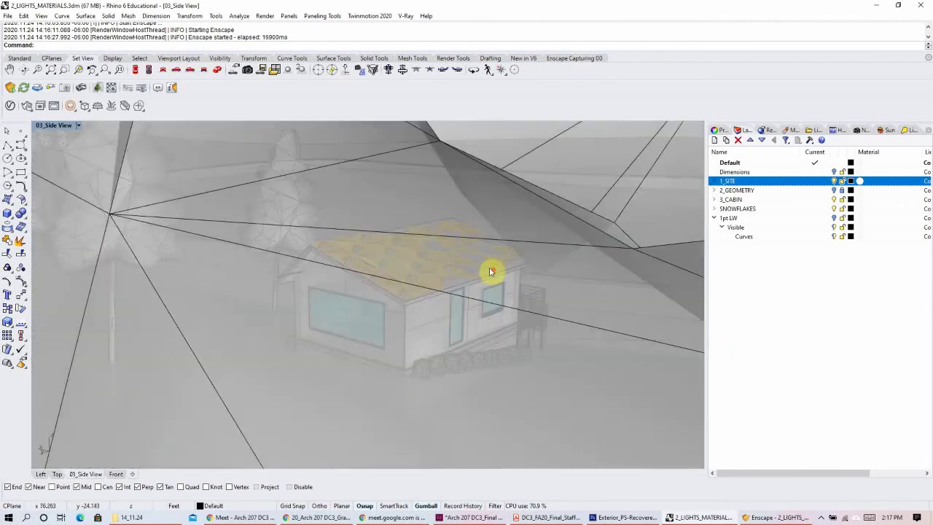
{"action": "scroll", "coordinate": [491, 266], "scroll_direction": "down", "scroll_amount": 2}
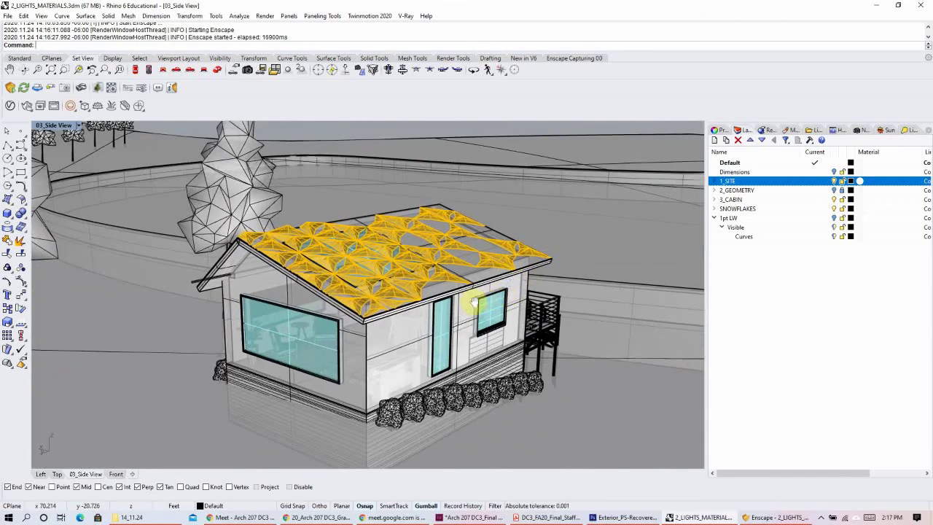
{"action": "right_click_drag", "start_coordinate": [447, 301], "coordinate": [438, 303], "text": "shift"}
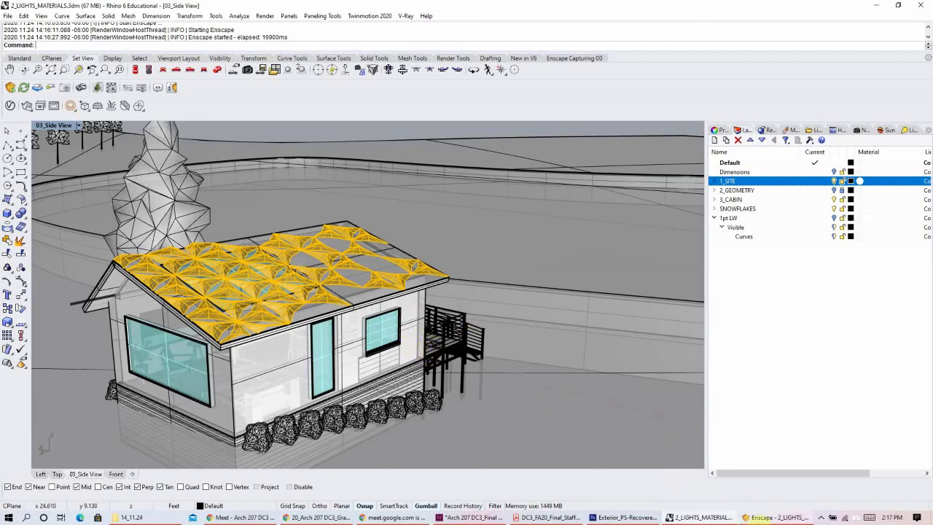
{"action": "left_click", "coordinate": [754, 515]}
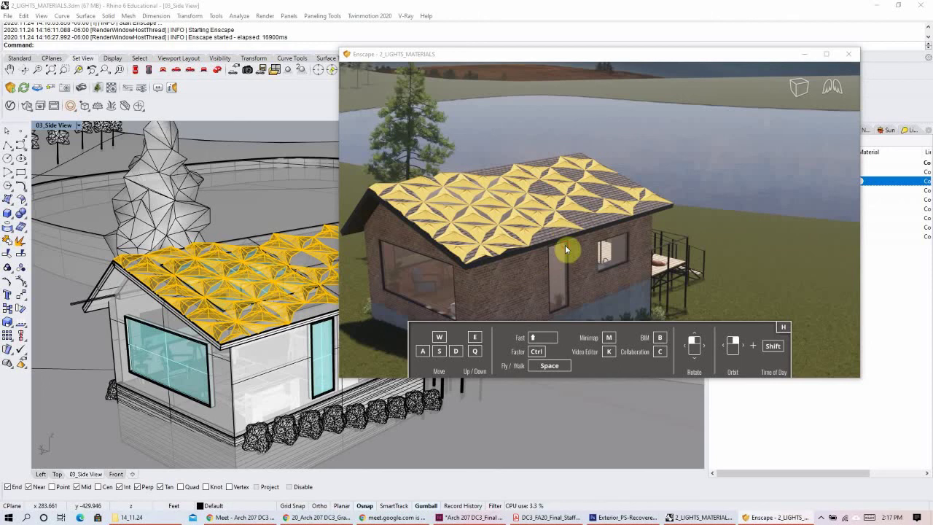
- Hide Enscape's navigation help overlay, tilt the camera toward the mountain horizon, and compare the cabin view with the Photoshop exterior rendering
{"action": "key", "text": "h"}
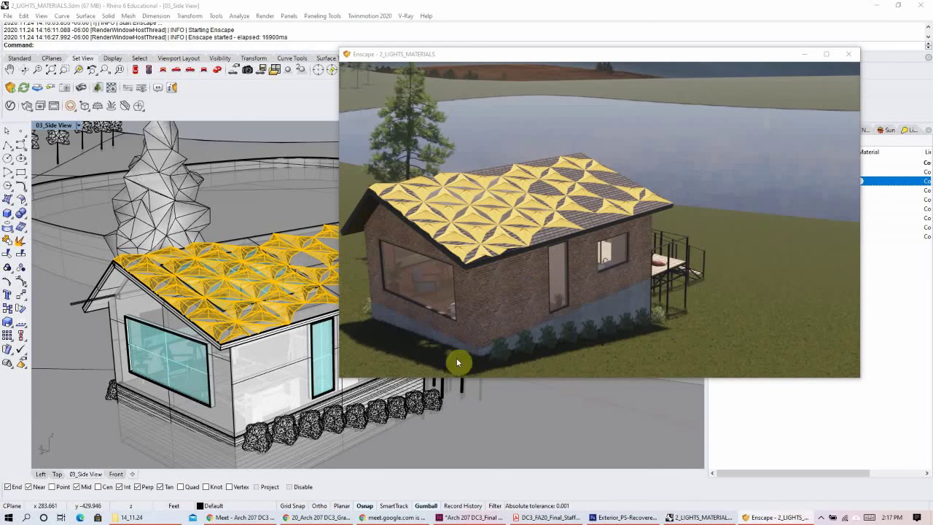
{"action": "left_click_drag", "start_coordinate": [433, 371], "coordinate": [671, 470]}
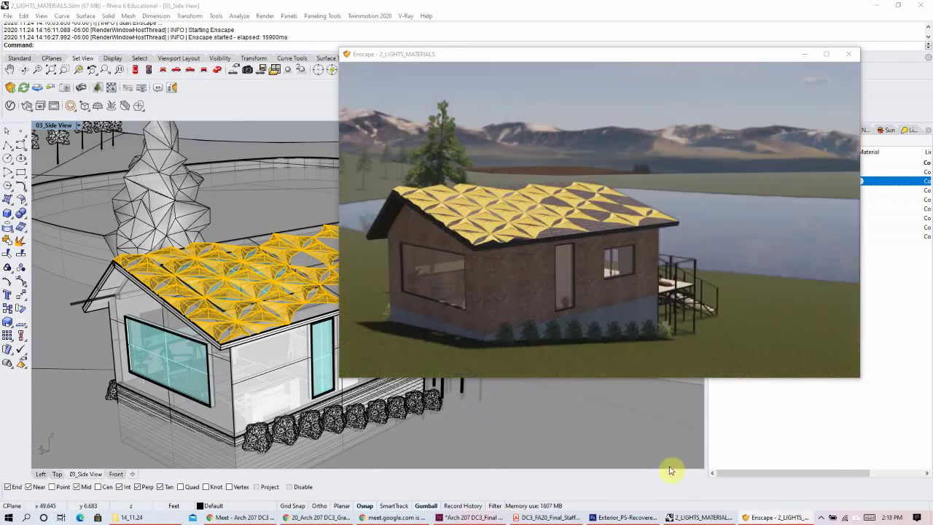
{"action": "left_click", "coordinate": [616, 517]}
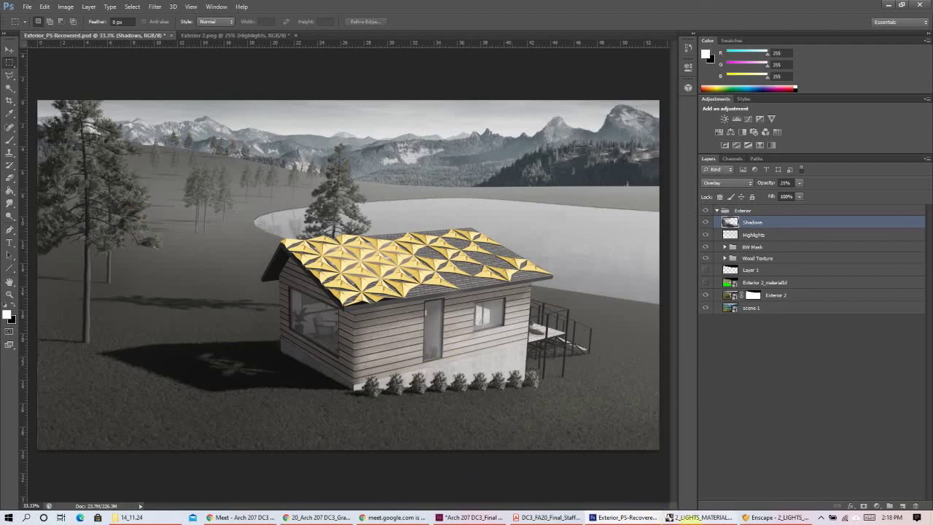
- Switch to Rhino, preview the saved 01_Front View-Zoom, and restore the saved 03_Side View
{"action": "left_click", "coordinate": [699, 516]}
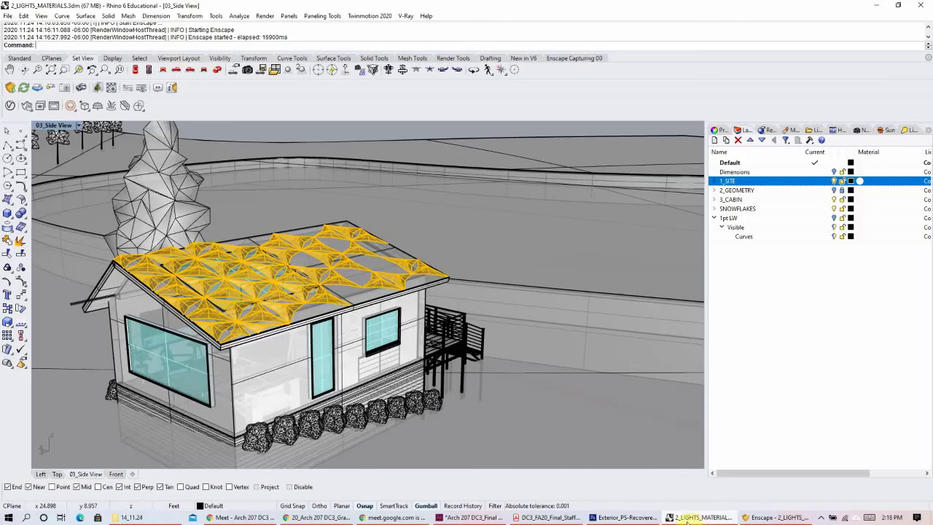
{"action": "left_click", "coordinate": [861, 131]}
{"action": "double_click", "coordinate": [844, 172]}
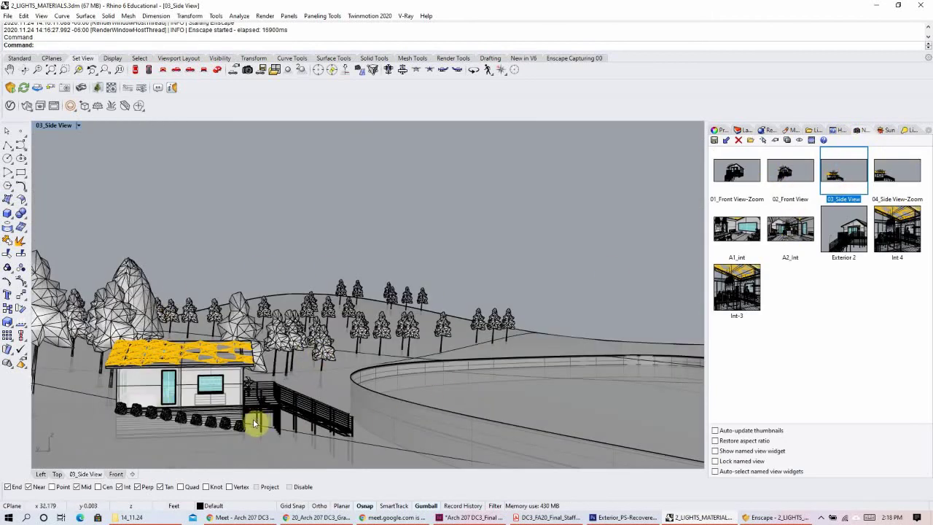
{"action": "double_click", "coordinate": [748, 172]}
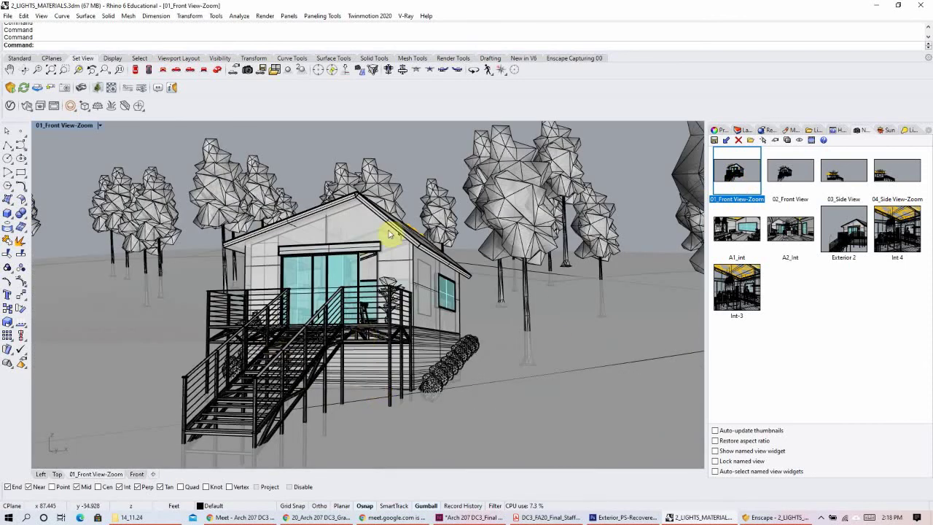
{"action": "left_click", "coordinate": [846, 170]}
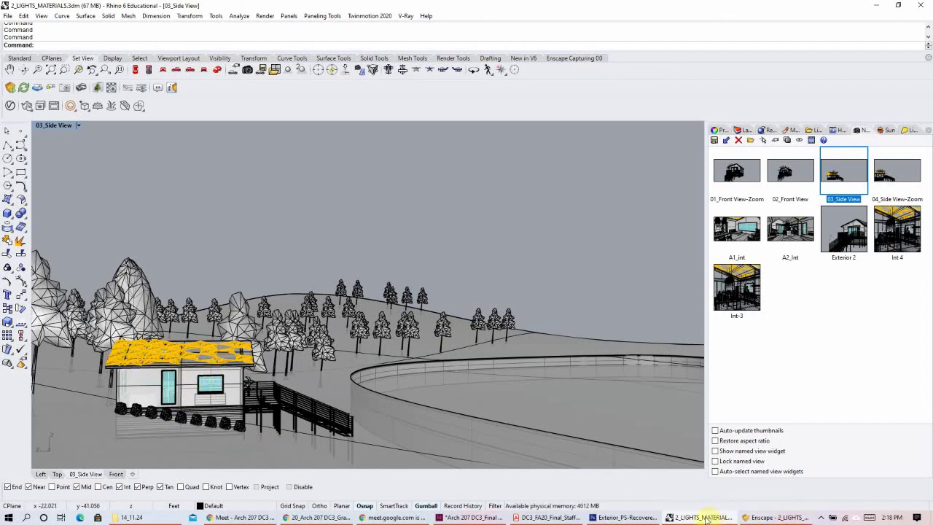
- Switch to Enscape and try to frame the cabin from its large-window corner with the lake and mountains behind
{"action": "mouse_move", "coordinate": [770, 521]}
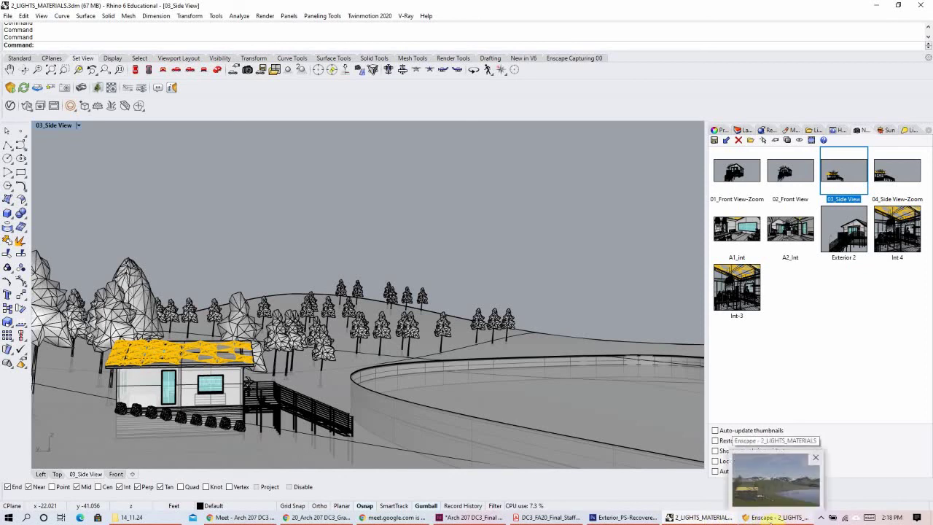
{"action": "left_click", "coordinate": [770, 519]}
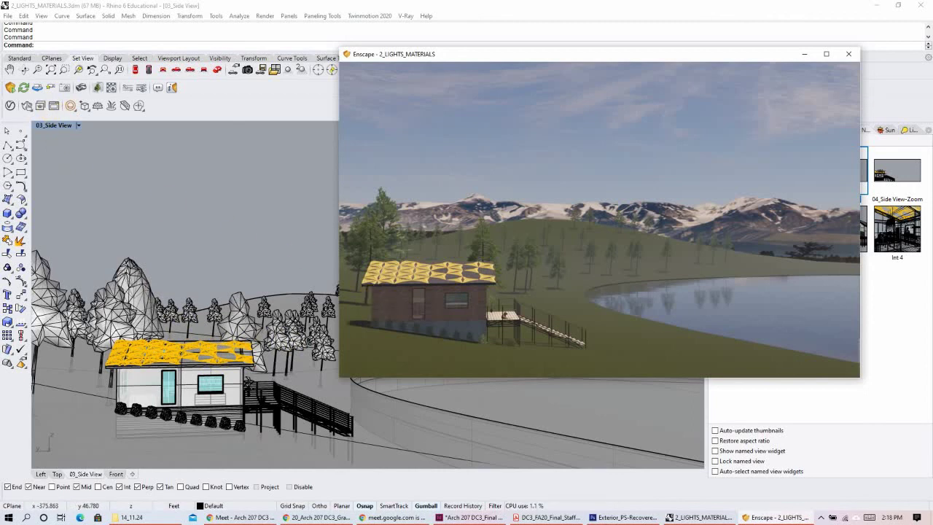
{"action": "key", "text": "w"}
{"action": "left_click_drag", "start_coordinate": [360, 229], "coordinate": [335, 247]}
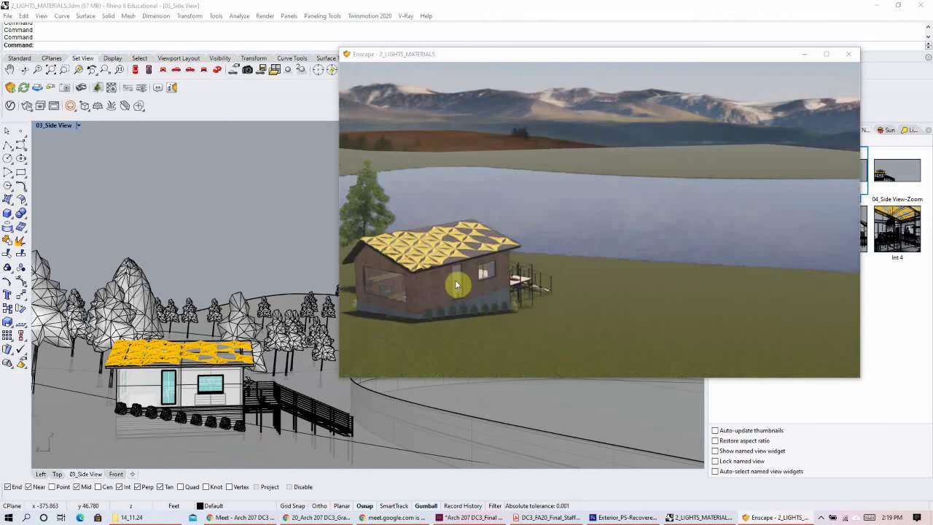
{"action": "scroll", "coordinate": [508, 303], "scroll_direction": "down", "scroll_amount": 3}
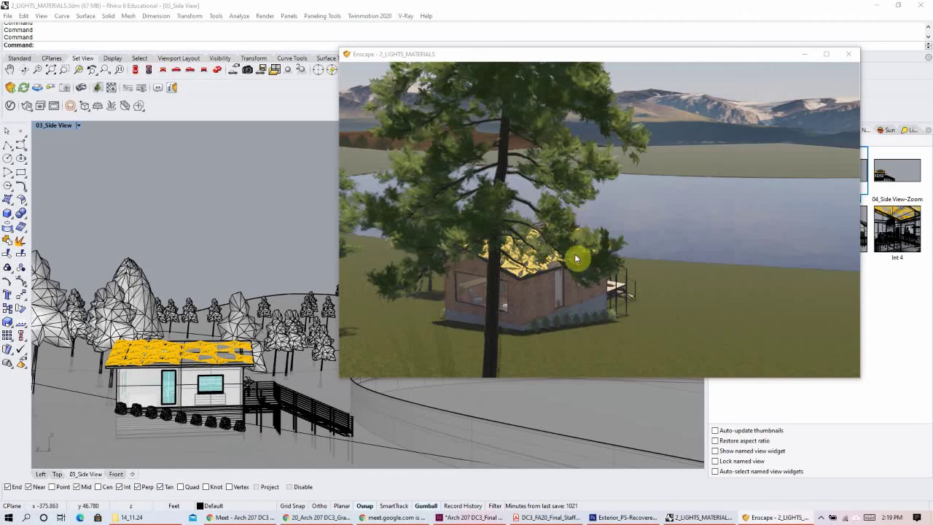
{"action": "scroll", "coordinate": [578, 258], "scroll_direction": "up", "scroll_amount": 3}
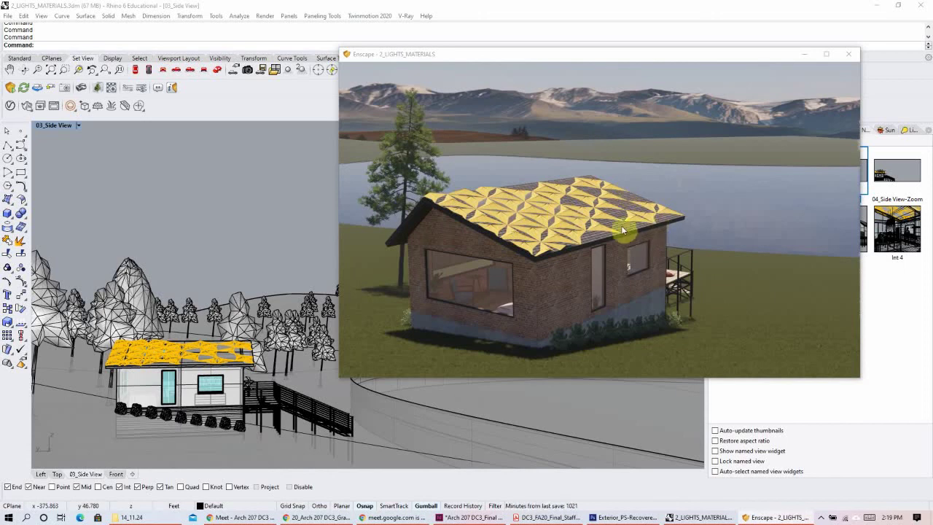
{"action": "right_click_drag", "start_coordinate": [638, 276], "coordinate": [597, 268], "text": "shift"}
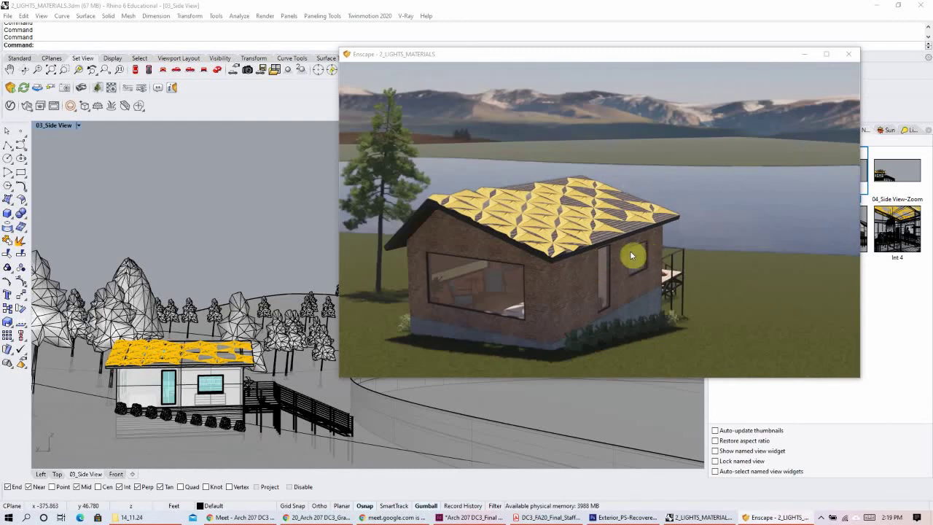
{"action": "right_click_drag", "start_coordinate": [547, 252], "coordinate": [480, 246]}
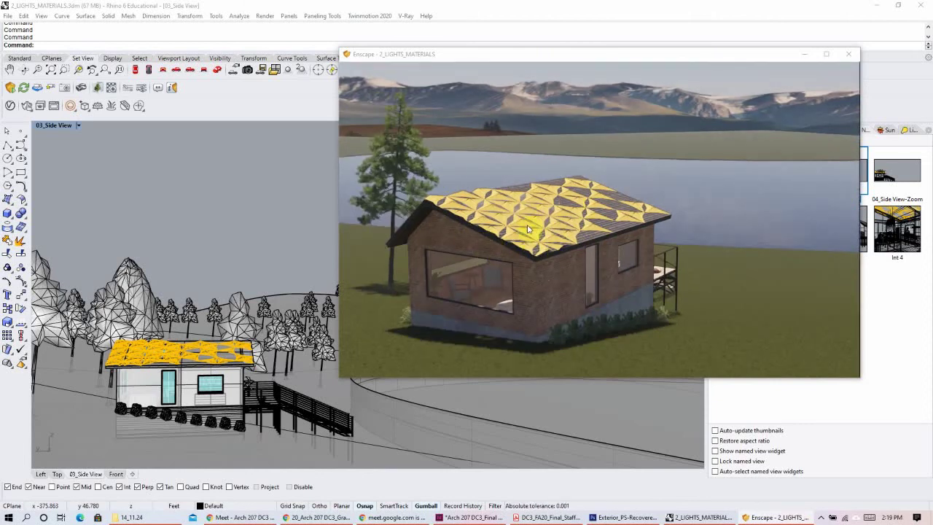
{"action": "left_click", "coordinate": [544, 252]}
- Examine the exterior and interior dappled-effect renderings on the InDesign final board example, and return to the Enscape scene
{"action": "left_click", "coordinate": [457, 516]}
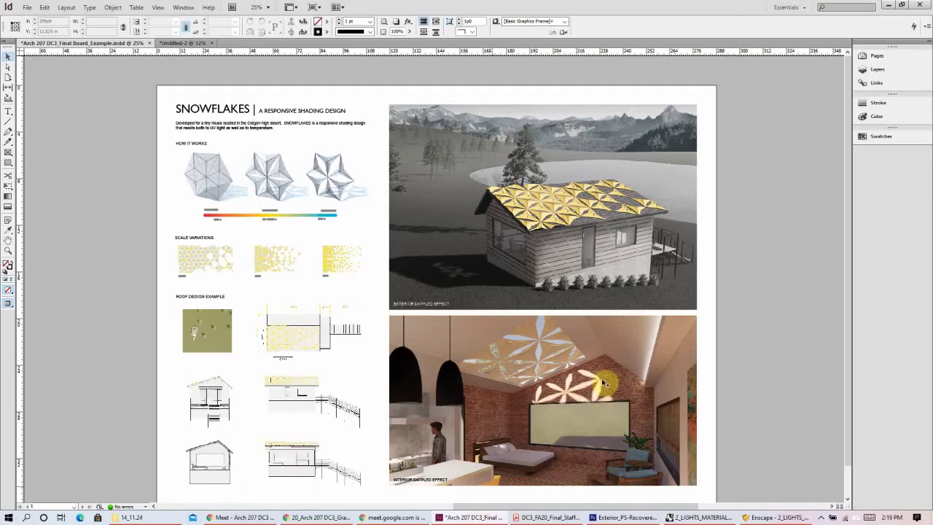
{"action": "scroll", "coordinate": [645, 398], "scroll_direction": "down", "scroll_amount": 1}
{"action": "left_click", "coordinate": [573, 403]}
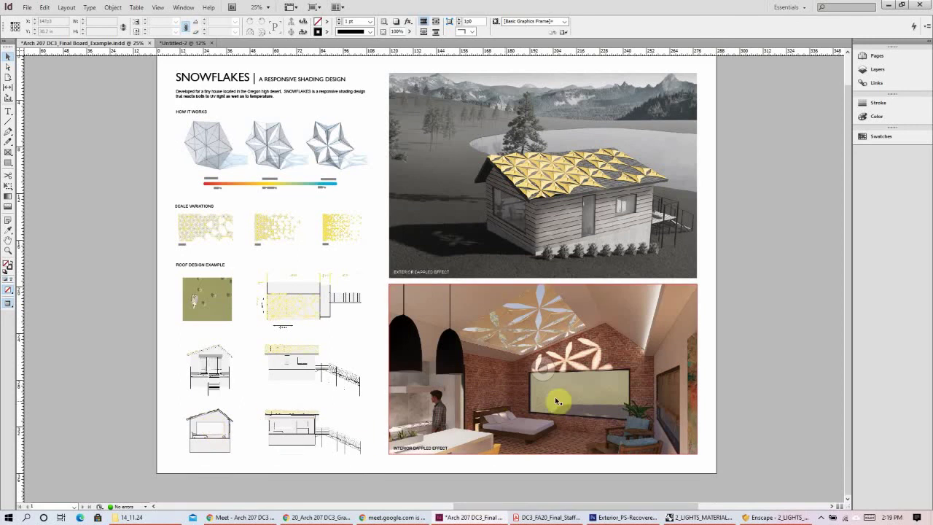
{"action": "left_click", "coordinate": [166, 418]}
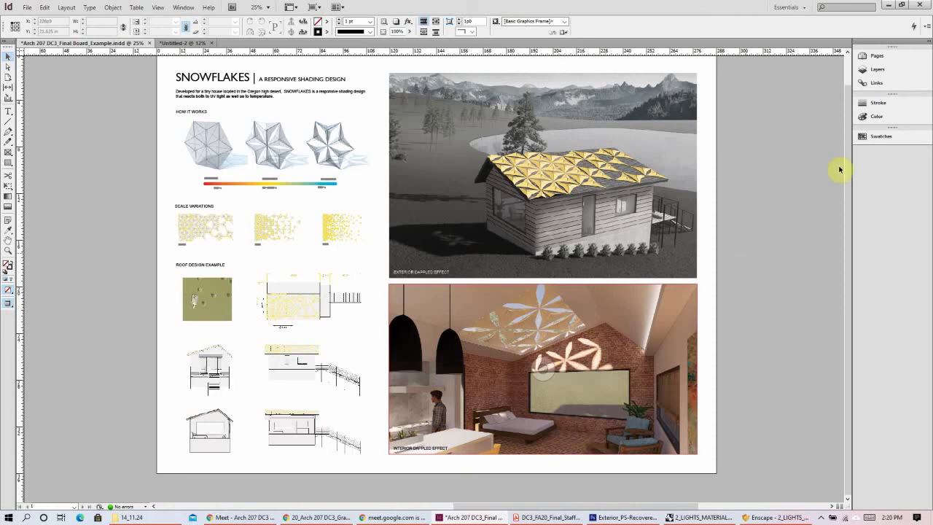
{"action": "left_click", "coordinate": [891, 5]}
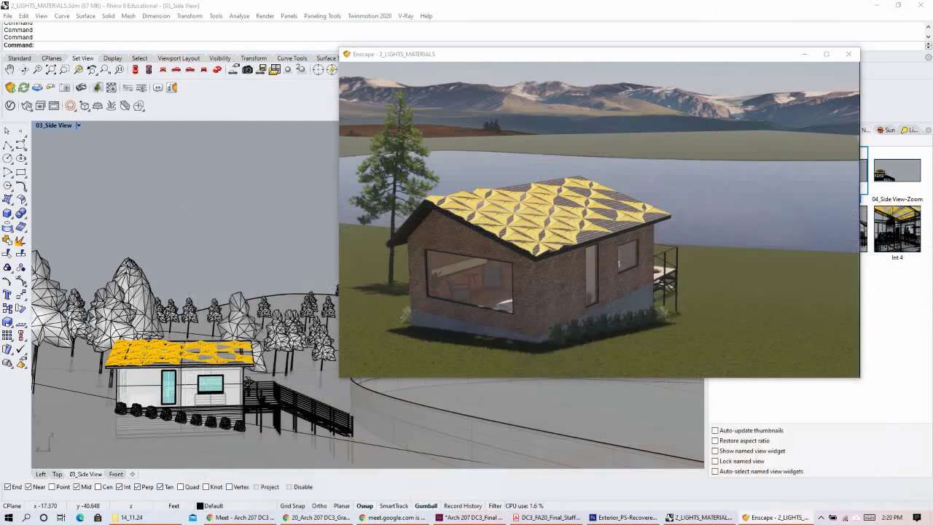
- Open Enscape's Visual Settings and increase the rendering outlines to 44%
{"action": "right_click_drag", "start_coordinate": [347, 161], "coordinate": [514, 188]}
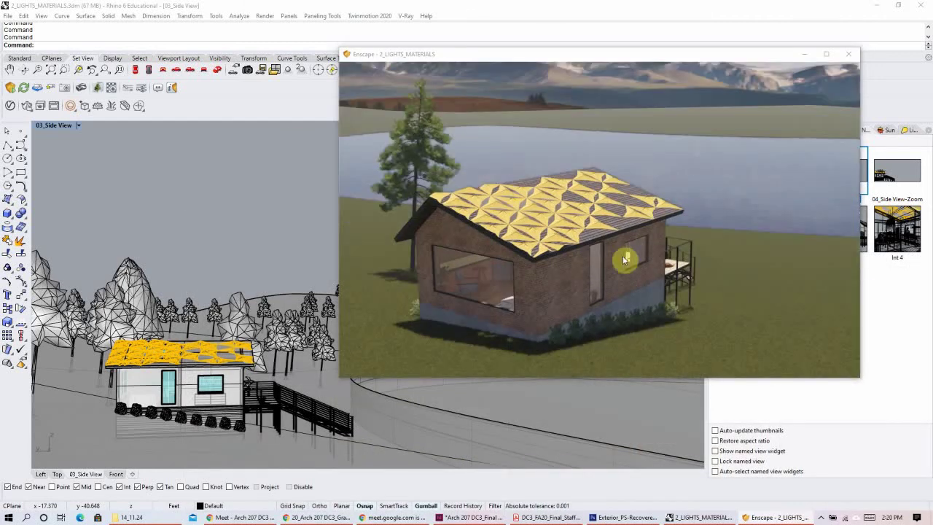
{"action": "left_click", "coordinate": [26, 107]}
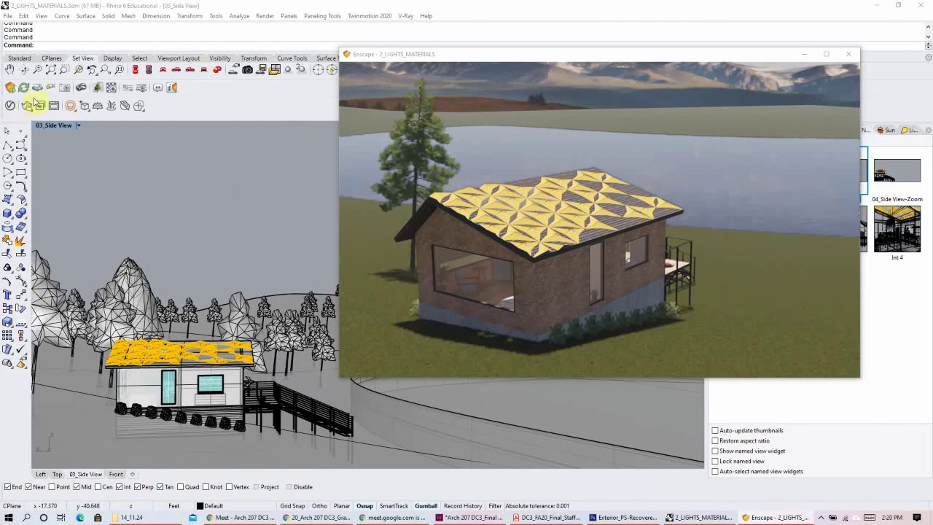
{"action": "left_click", "coordinate": [141, 89]}
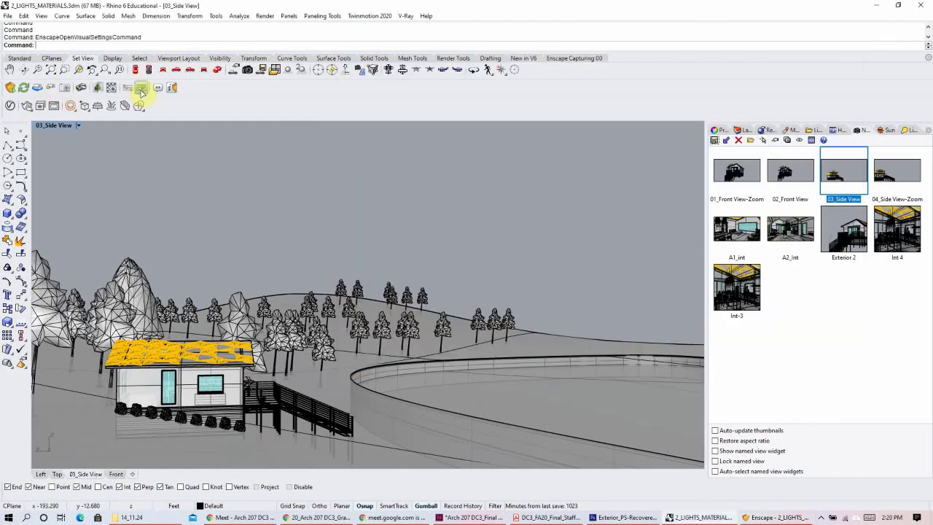
{"action": "left_click_drag", "start_coordinate": [259, 46], "coordinate": [133, 54]}
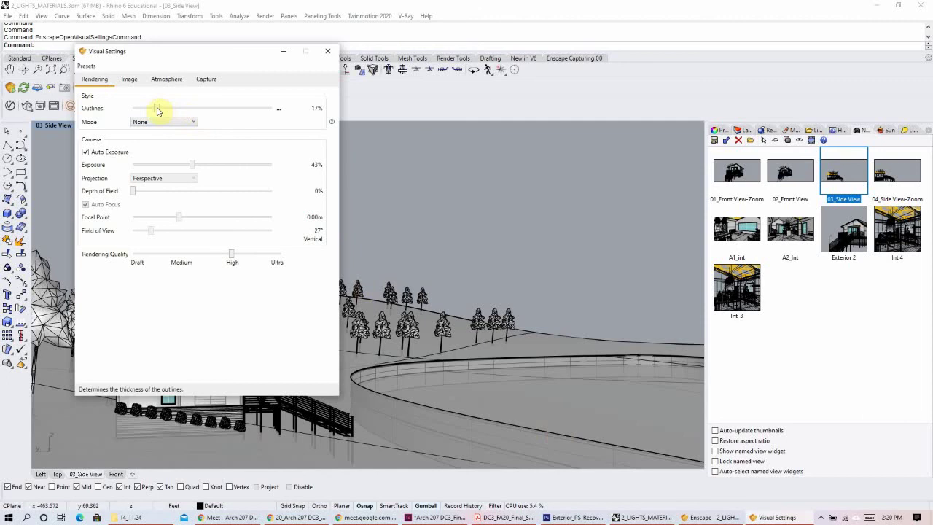
{"action": "left_click_drag", "start_coordinate": [165, 111], "coordinate": [201, 111]}
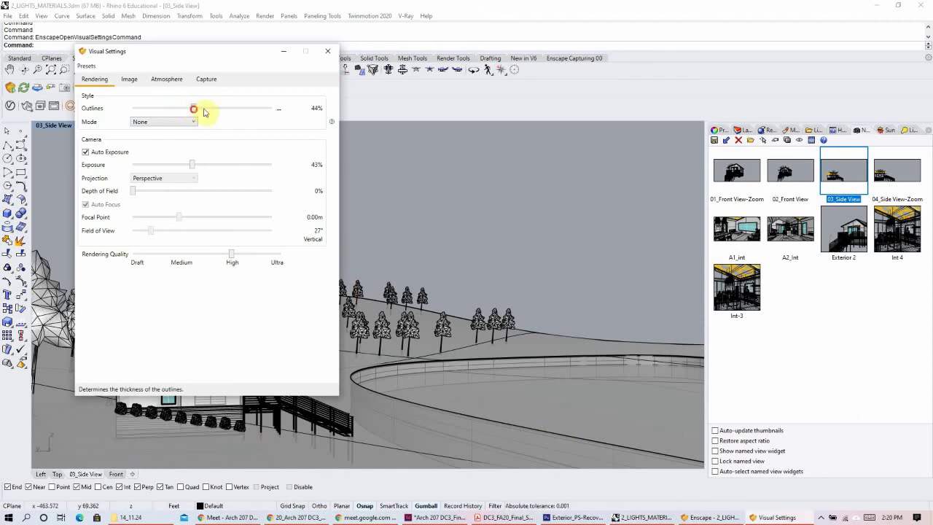
- Arrange the Enscape render window beside the reduced Rhino window, with Visual Settings placed clear of the rendering
{"action": "left_click", "coordinate": [898, 5]}
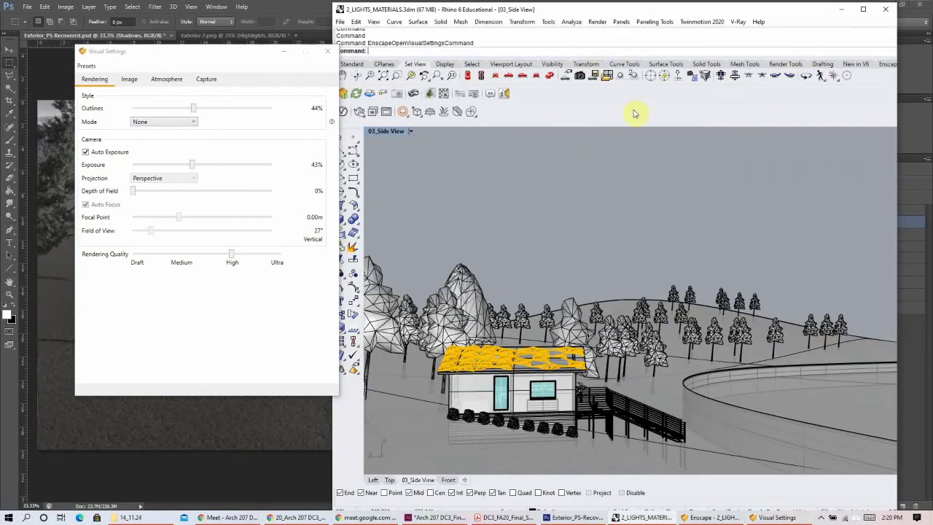
{"action": "left_click_drag", "start_coordinate": [638, 16], "coordinate": [671, 14]}
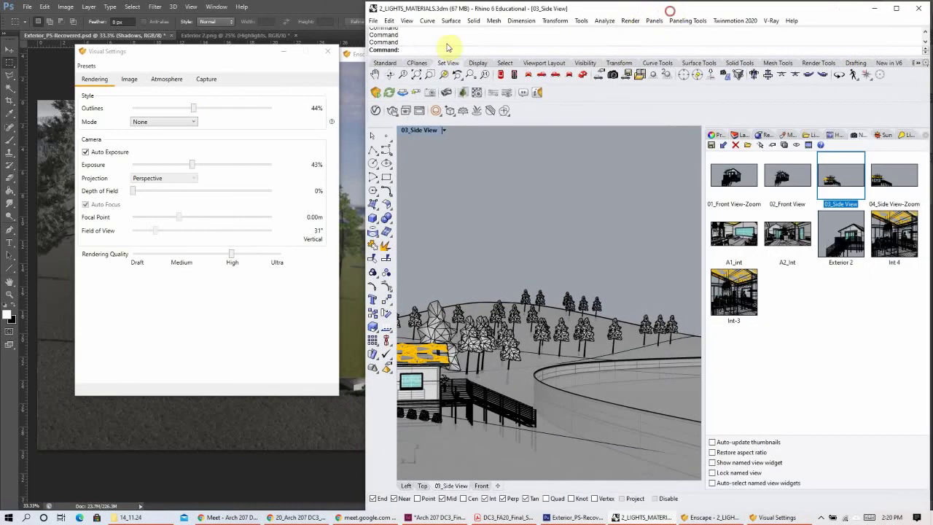
{"action": "left_click_drag", "start_coordinate": [230, 58], "coordinate": [631, 67]}
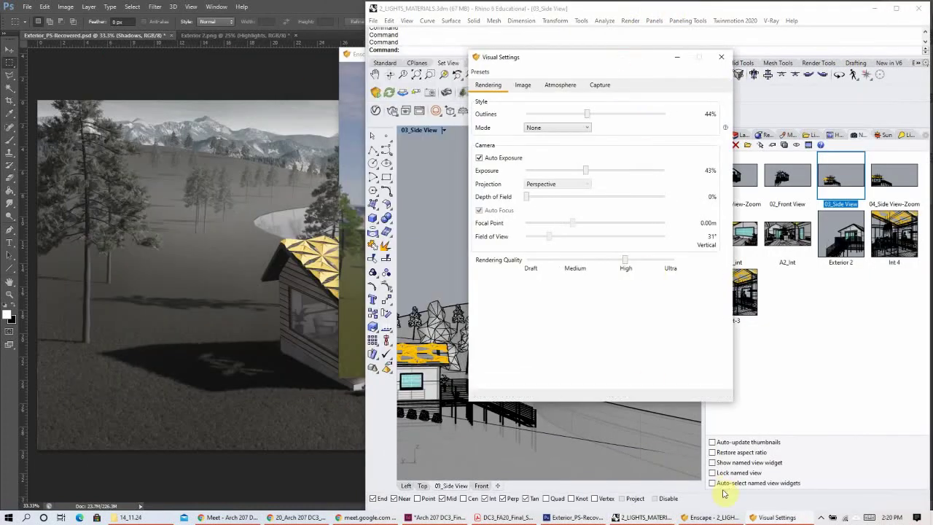
{"action": "left_click", "coordinate": [712, 517]}
{"action": "left_click_drag", "start_coordinate": [559, 58], "coordinate": [229, 19]}
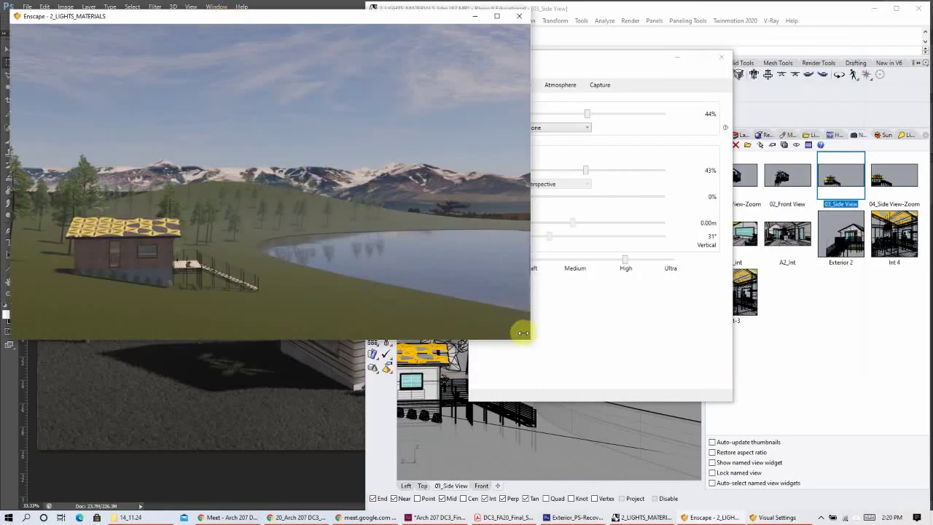
{"action": "left_click_drag", "start_coordinate": [580, 58], "coordinate": [675, 47]}
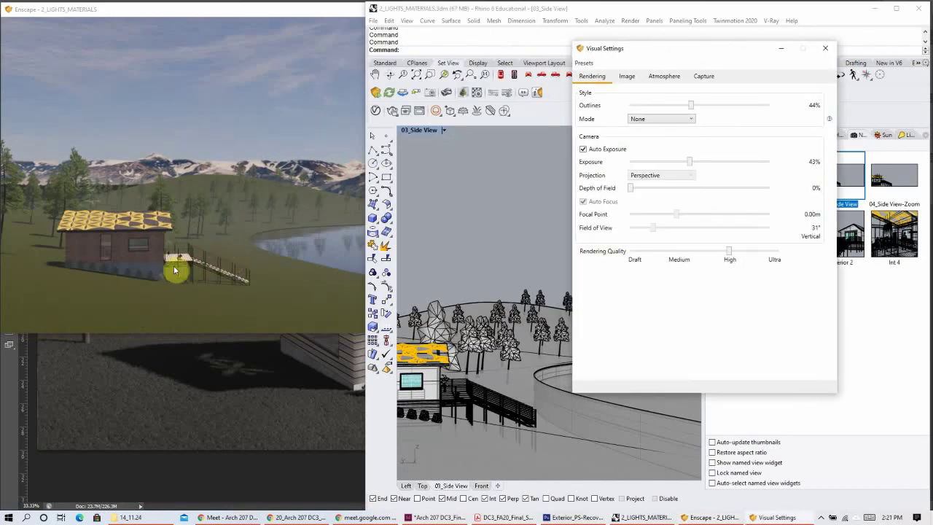
- Disable Enscape's view synchronization with Rhino and frame the cabin closely from its large-window corner with the lake behind
{"action": "right_click_drag", "start_coordinate": [109, 262], "coordinate": [67, 209]}
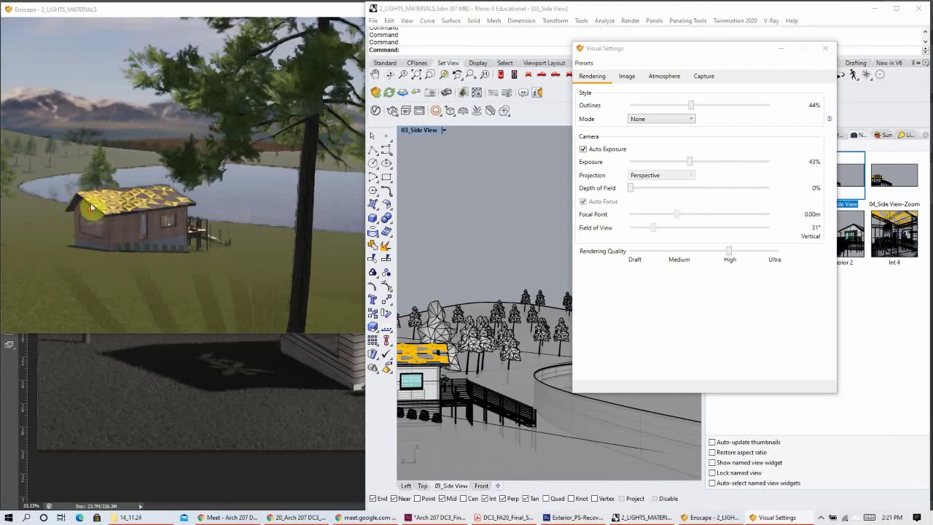
{"action": "left_click", "coordinate": [389, 91]}
{"action": "left_click", "coordinate": [403, 93]}
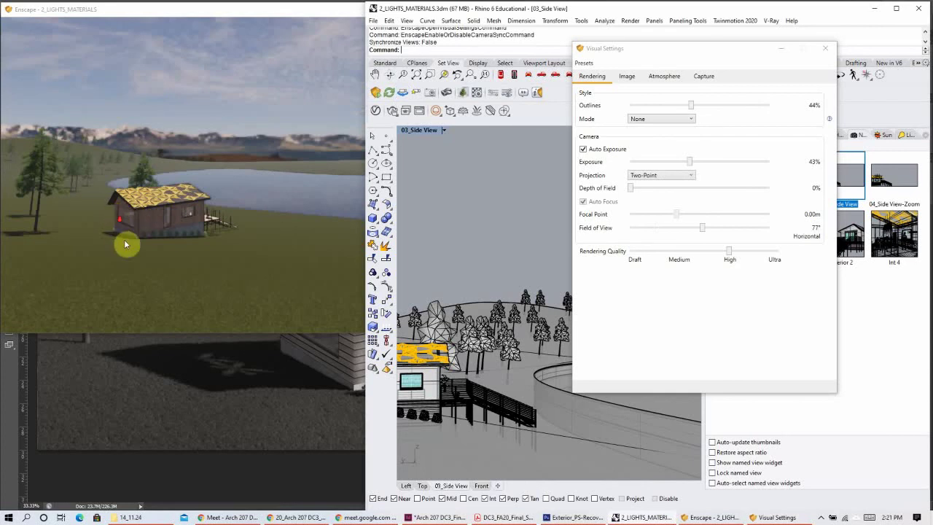
{"action": "scroll", "coordinate": [150, 248], "scroll_direction": "up", "scroll_amount": 2}
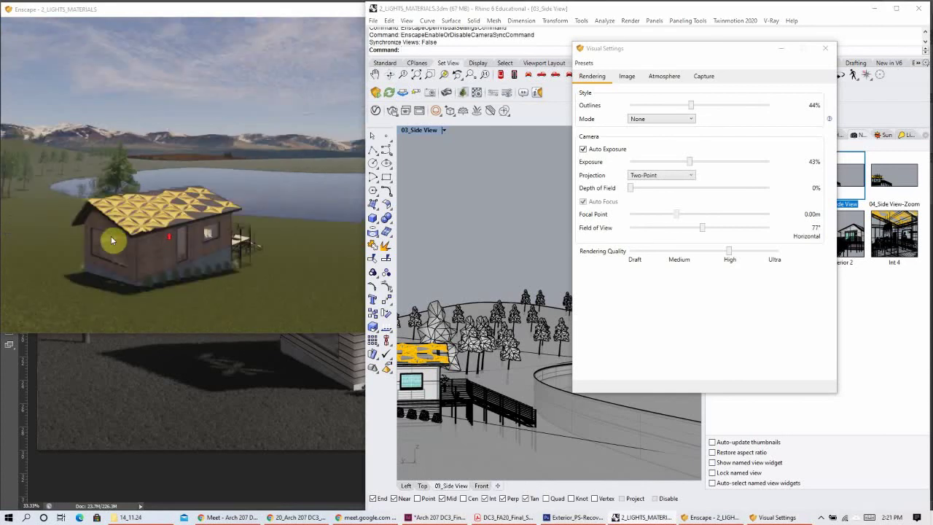
{"action": "scroll", "coordinate": [117, 244], "scroll_direction": "up", "scroll_amount": 2}
{"action": "scroll", "coordinate": [88, 270], "scroll_direction": "up", "scroll_amount": 2}
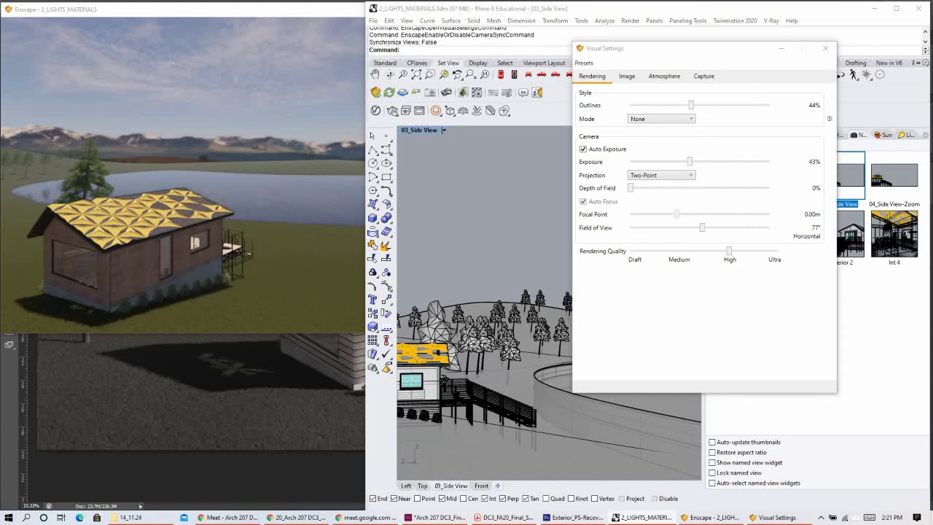
{"action": "right_click_drag", "start_coordinate": [115, 293], "coordinate": [121, 277]}
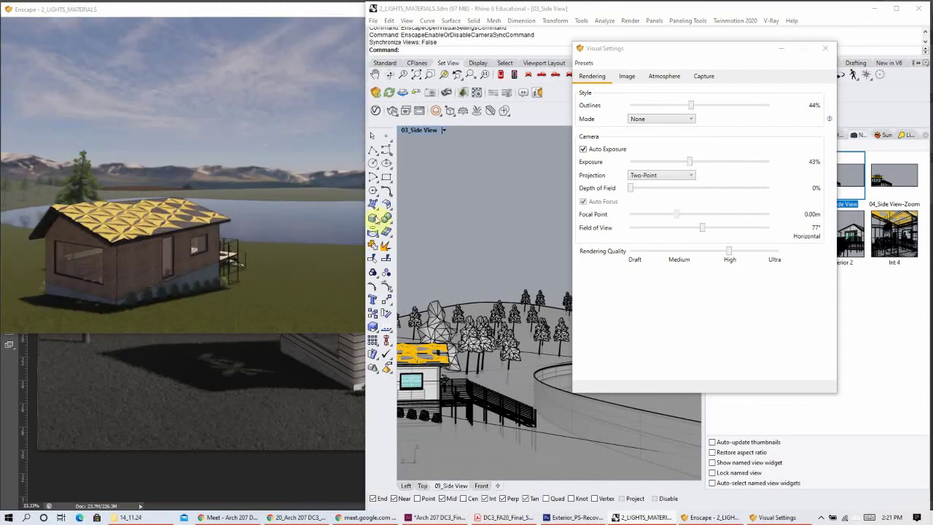
- Reduce Enscape's rendering outlines to 12%
{"action": "left_click", "coordinate": [691, 105]}
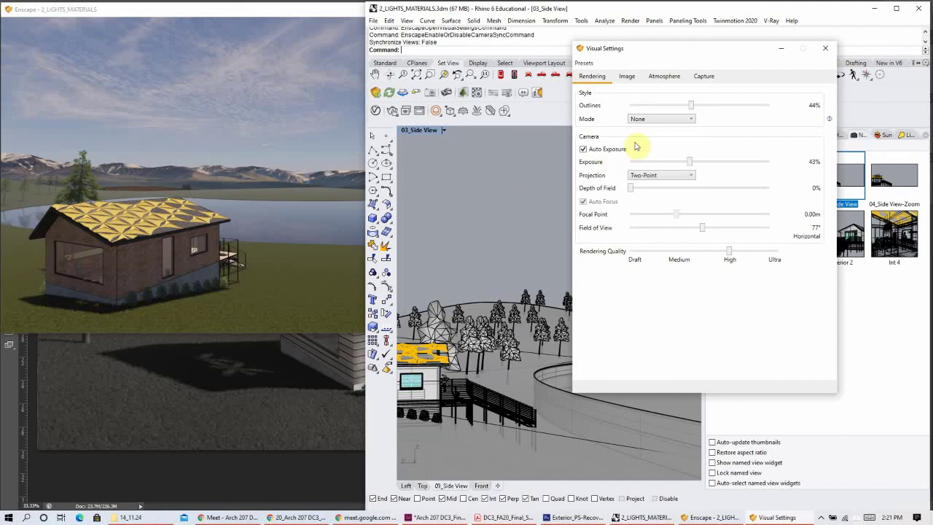
{"action": "left_click_drag", "start_coordinate": [690, 106], "coordinate": [646, 104]}
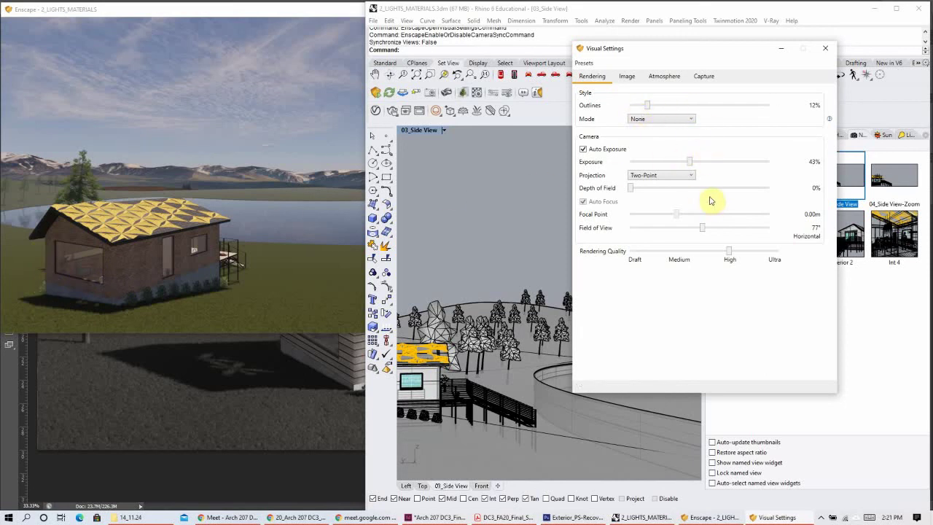
- Fine-tune the image saturation in Visual Settings and increase the atmosphere's sun brightness so the cabin's brick walls are sunlit
{"action": "left_click", "coordinate": [631, 77]}
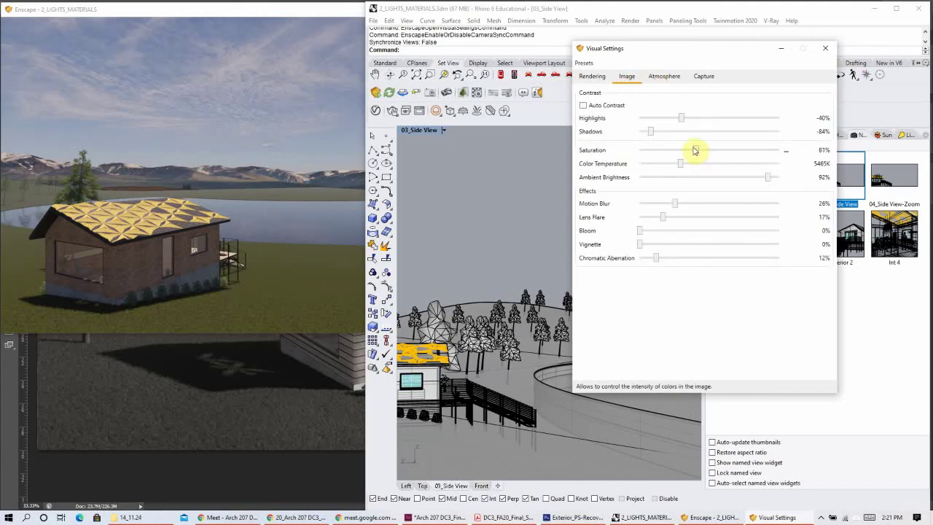
{"action": "left_click_drag", "start_coordinate": [695, 150], "coordinate": [696, 150]}
{"action": "left_click", "coordinate": [663, 77]}
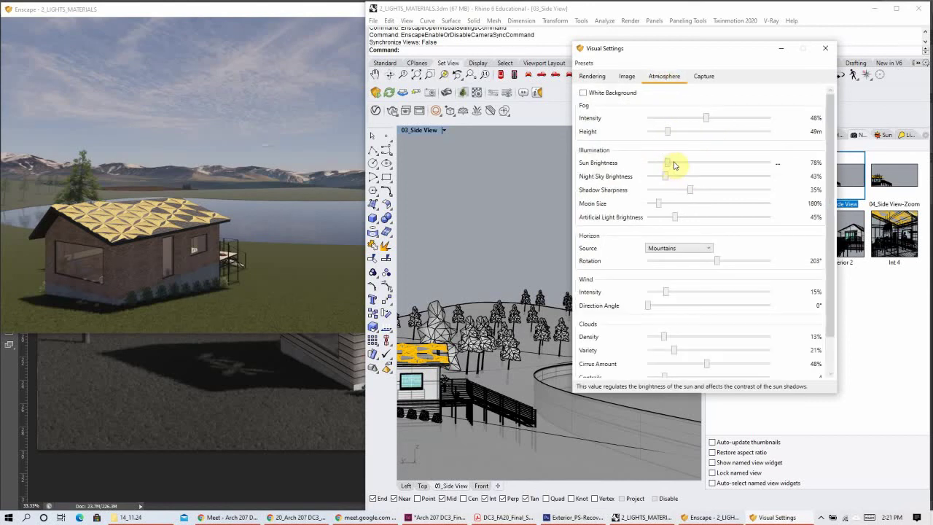
{"action": "left_click_drag", "start_coordinate": [669, 164], "coordinate": [677, 165]}
{"action": "left_click", "coordinate": [237, 261]}
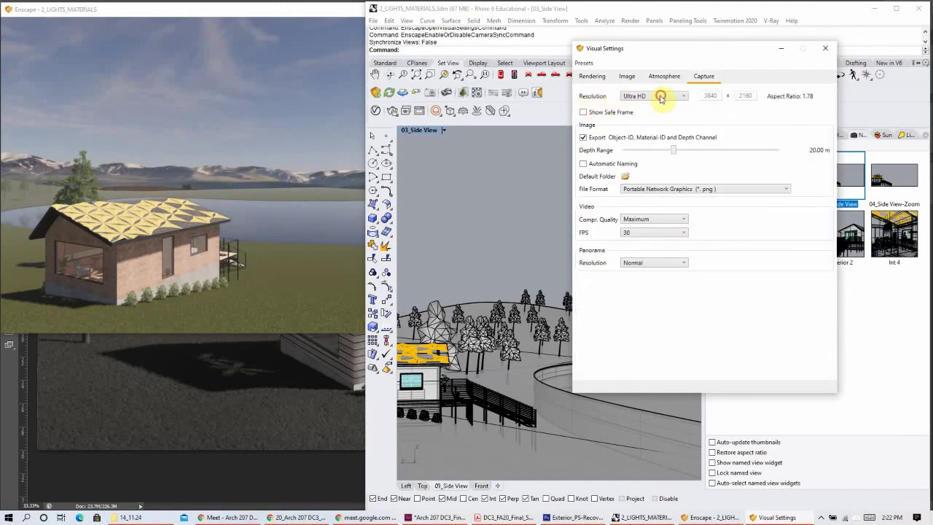
- Set Enscape's capture resolution to Ultra HD
{"action": "left_click", "coordinate": [668, 97]}
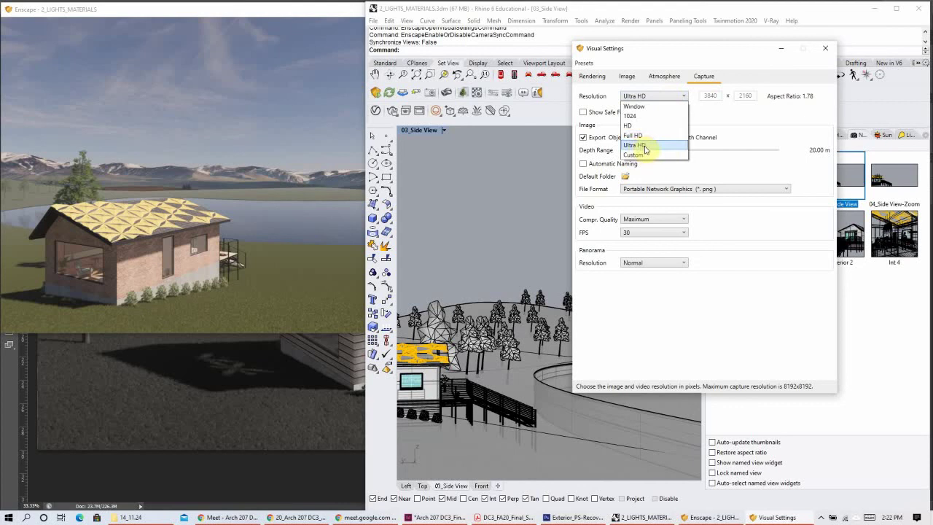
{"action": "left_click", "coordinate": [646, 145]}
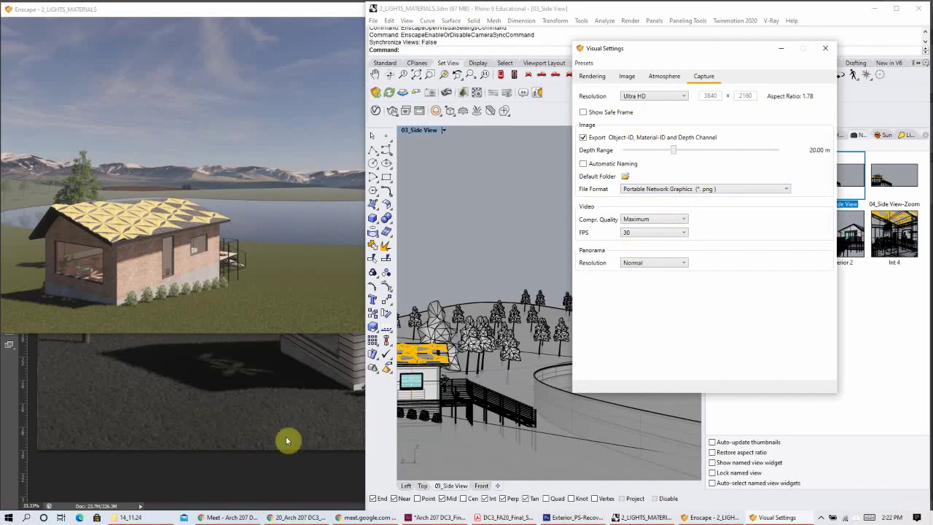
- Check the exterior rendering on the InDesign final board and return to Rhino with the Enscape render window in front
{"action": "left_click", "coordinate": [442, 519]}
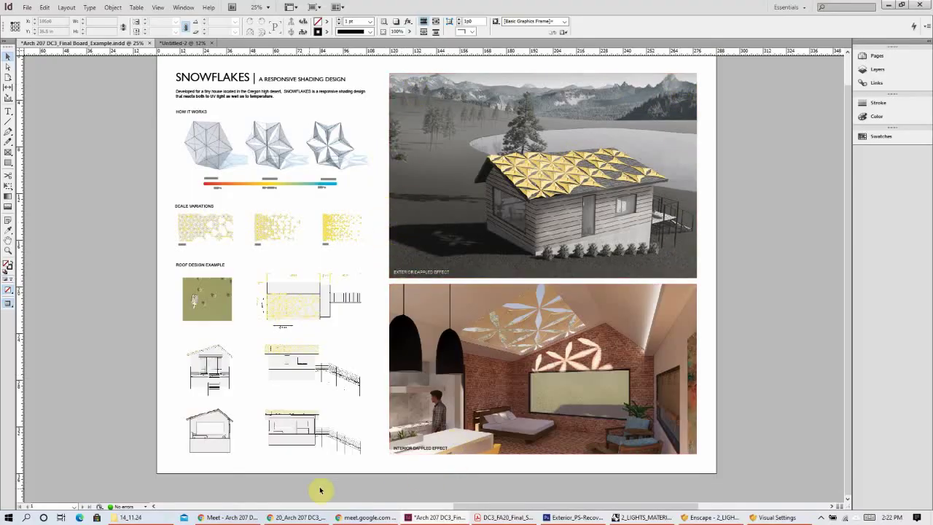
{"action": "left_click", "coordinate": [646, 518]}
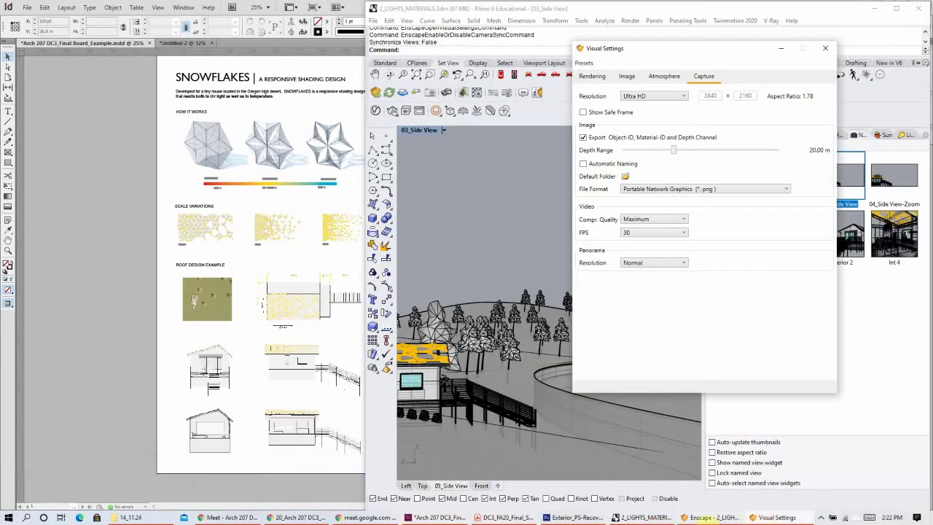
{"action": "left_click", "coordinate": [711, 518]}
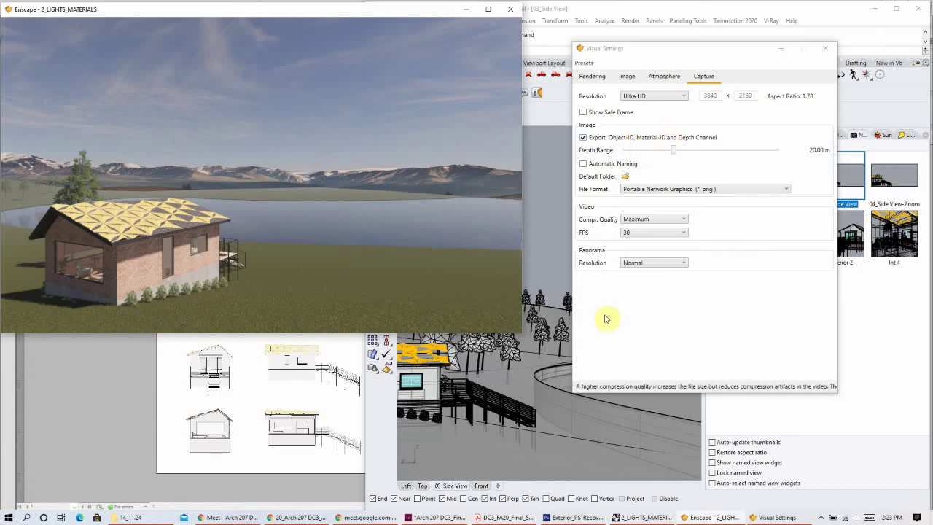
- Switch to Photoshop and display the Exterior 2_materialId layer with the Layer 1, Wood Texture and BW Mask overlays hidden
{"action": "left_click", "coordinate": [573, 519]}
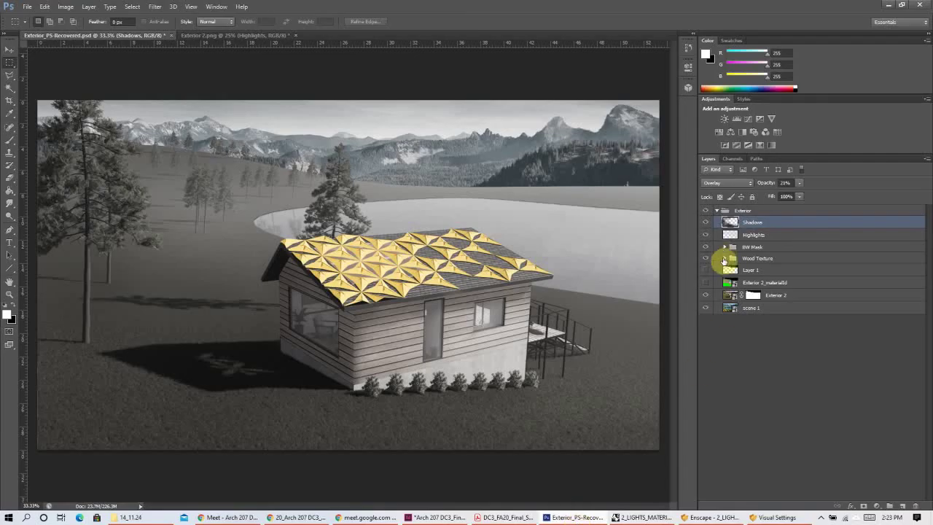
{"action": "left_click", "coordinate": [706, 282]}
{"action": "left_click", "coordinate": [705, 270]}
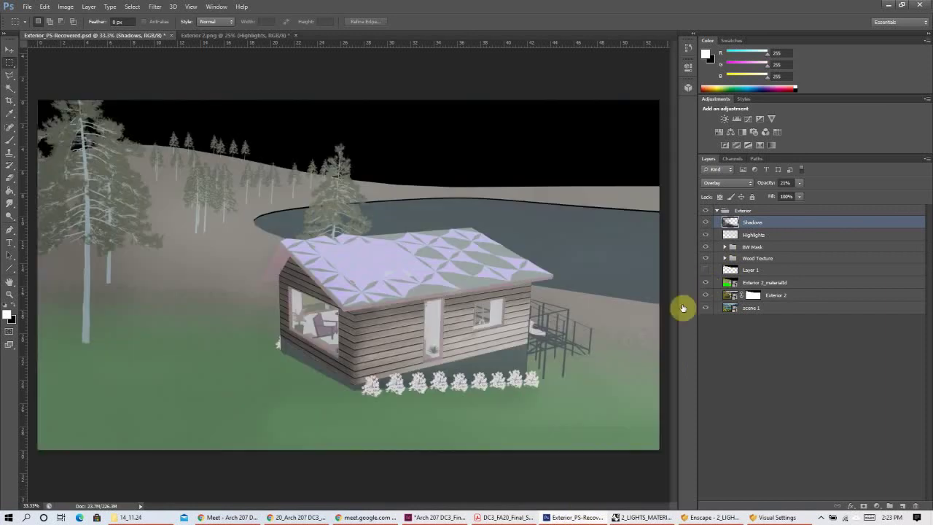
{"action": "left_click", "coordinate": [706, 210]}
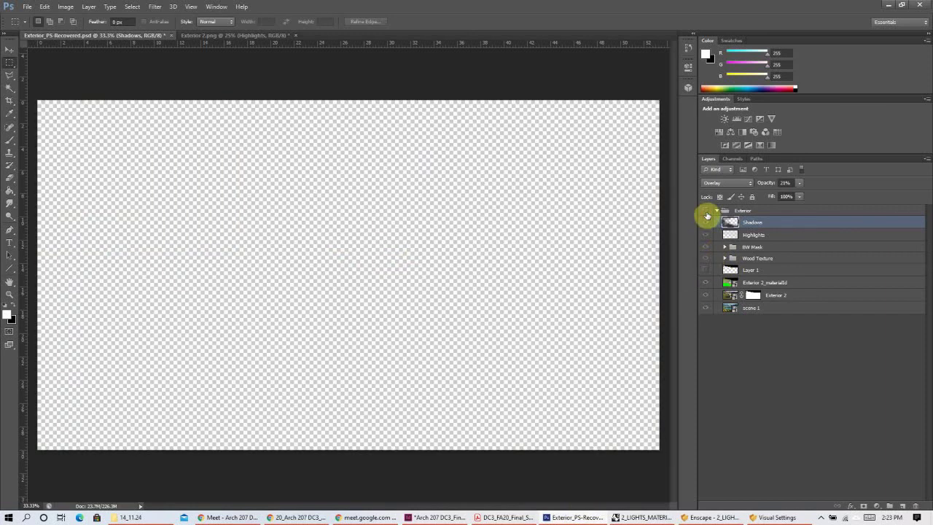
{"action": "left_click", "coordinate": [706, 282]}
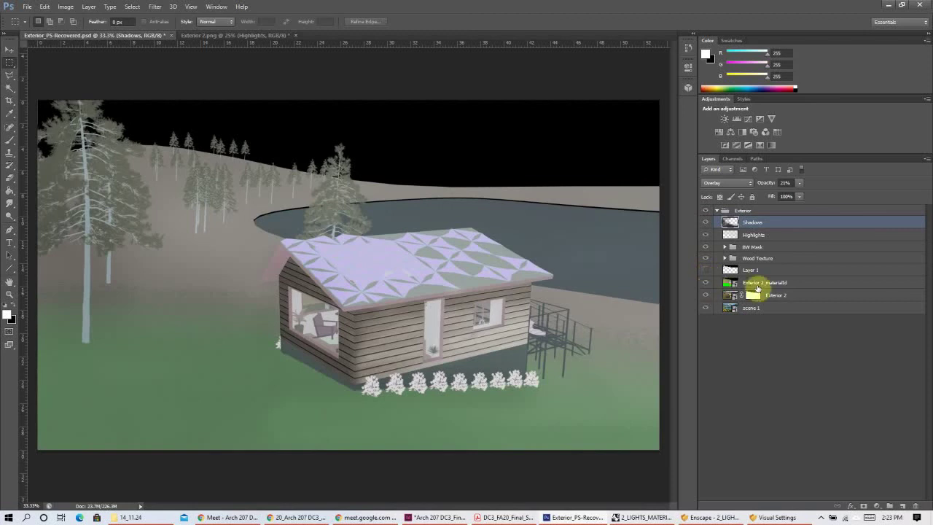
{"action": "left_click", "coordinate": [785, 283]}
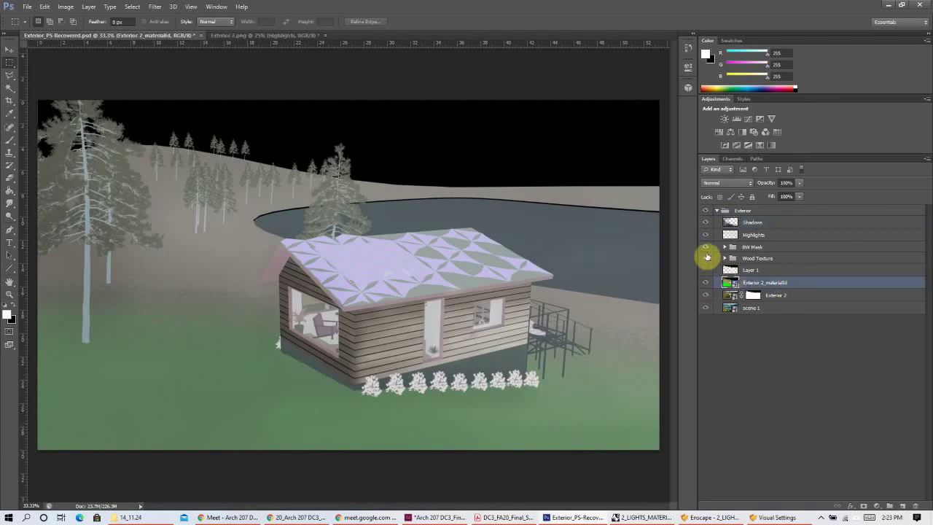
{"action": "left_click_drag", "start_coordinate": [705, 270], "coordinate": [709, 225]}
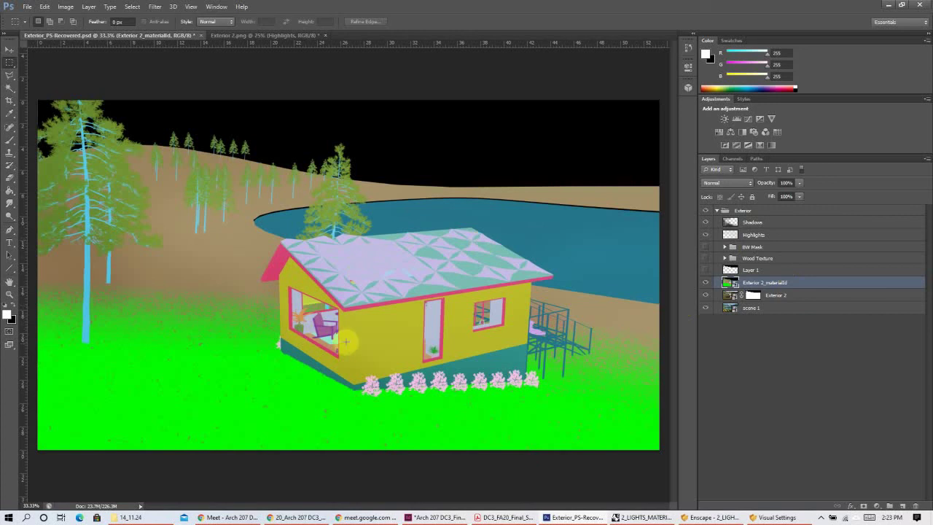
- Select the cabin's yellow wall area in the material ID layer with the Magic Wand and show the Wood Texture group over it
{"action": "left_click", "coordinate": [10, 87]}
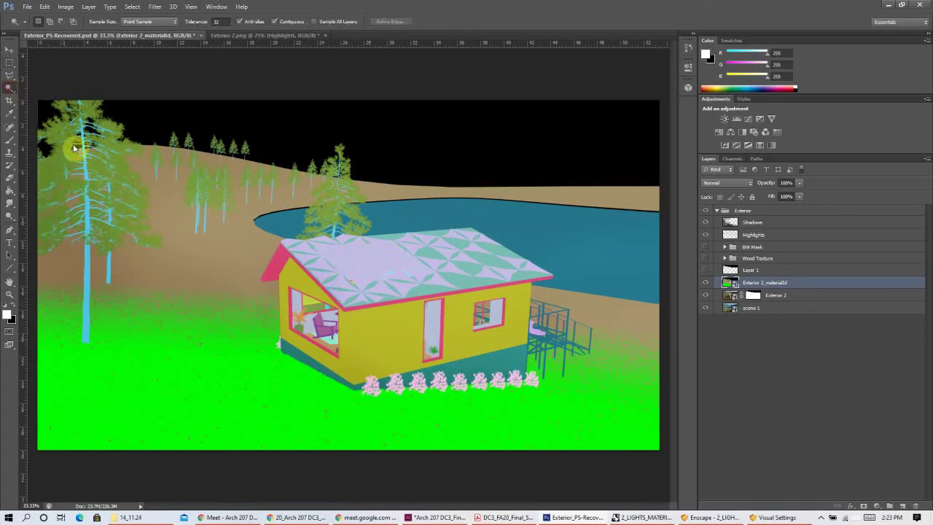
{"action": "left_click", "coordinate": [380, 343]}
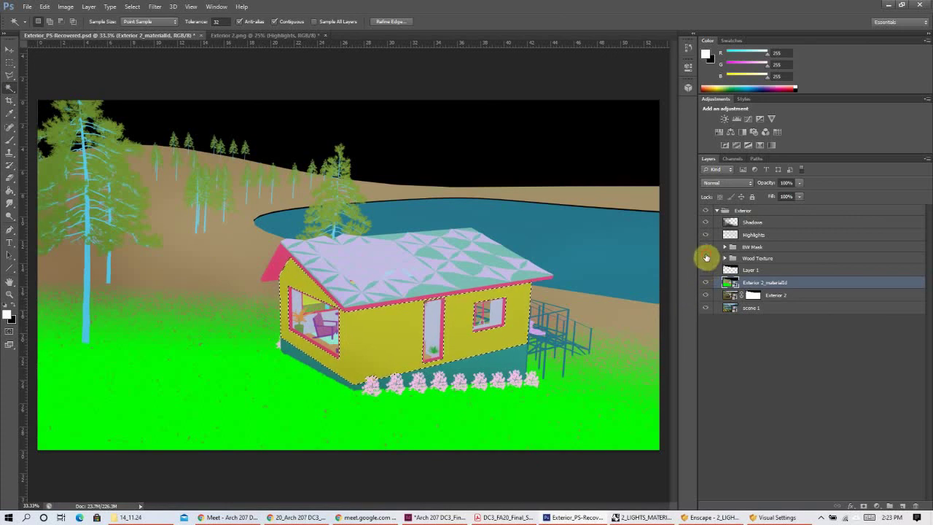
{"action": "left_click", "coordinate": [705, 258]}
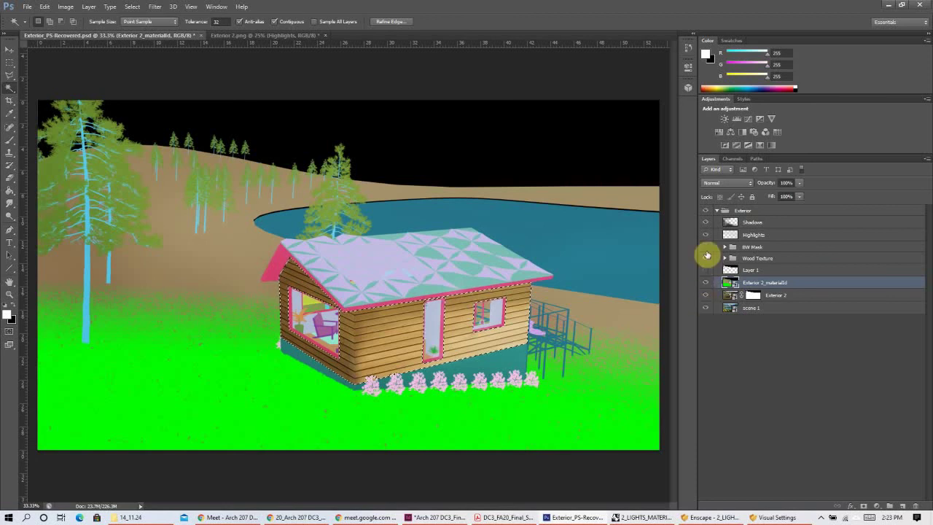
- Bring back the BW Mask effect, hide the Exterior 2_materialId layer and return to the Enscape and Rhino windows
{"action": "left_click", "coordinate": [706, 270]}
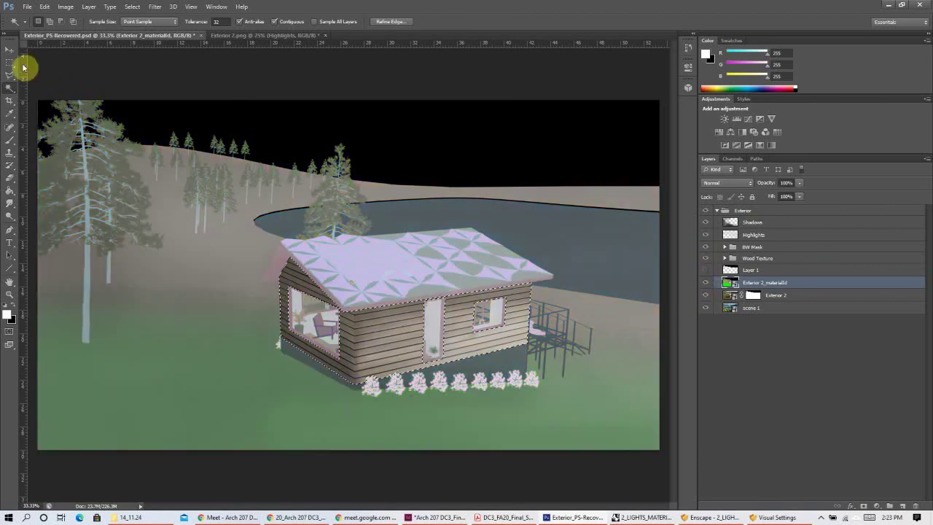
{"action": "left_click", "coordinate": [10, 62]}
{"action": "left_click", "coordinate": [705, 283]}
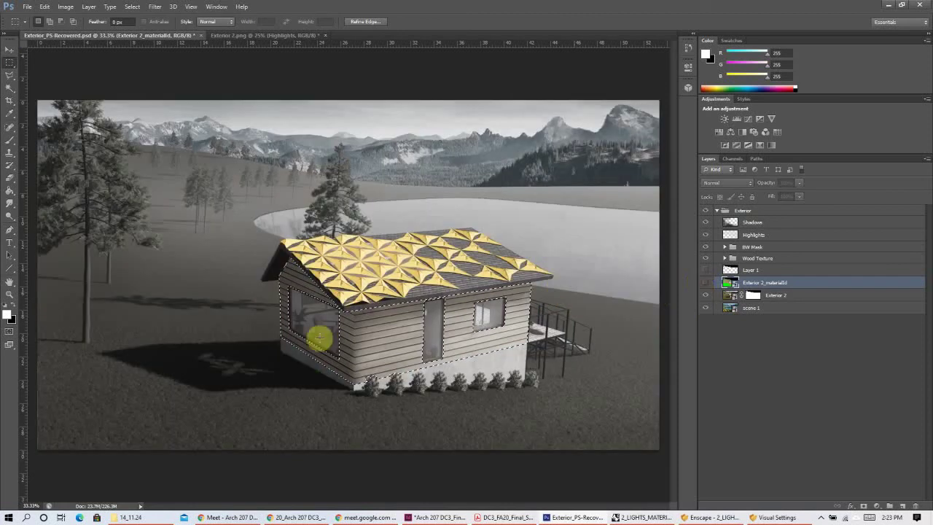
{"action": "left_click", "coordinate": [885, 6]}
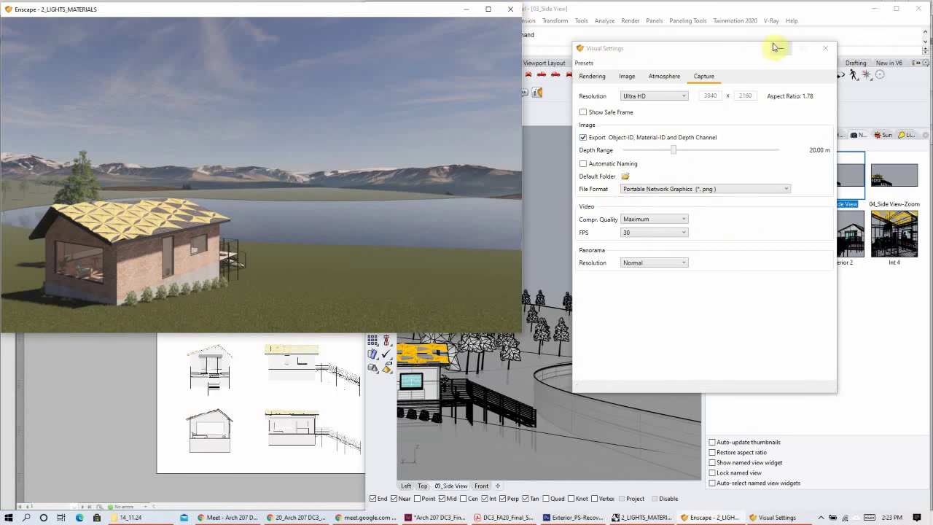
- Widen the Rhino window, start an Enscape screenshot to review the available image file types, and cancel the save
{"action": "left_click", "coordinate": [845, 81]}
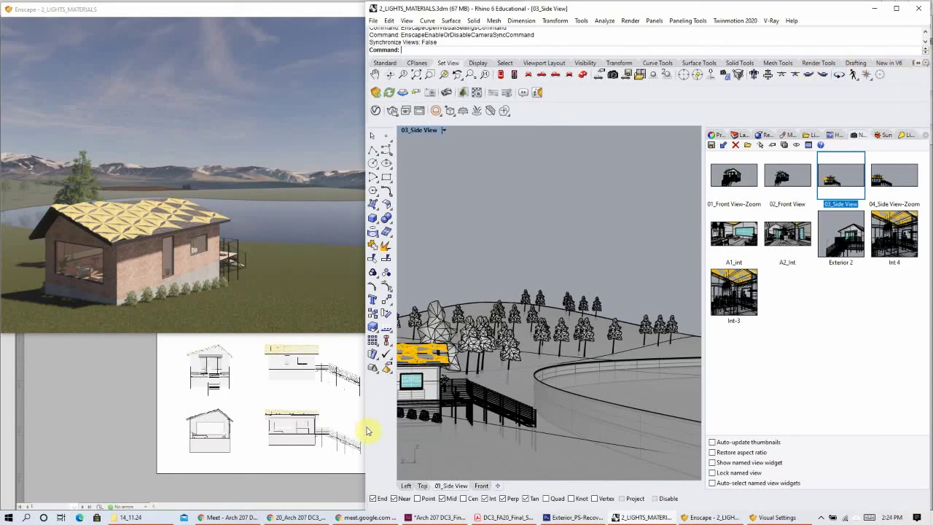
{"action": "left_click_drag", "start_coordinate": [365, 490], "coordinate": [312, 492]}
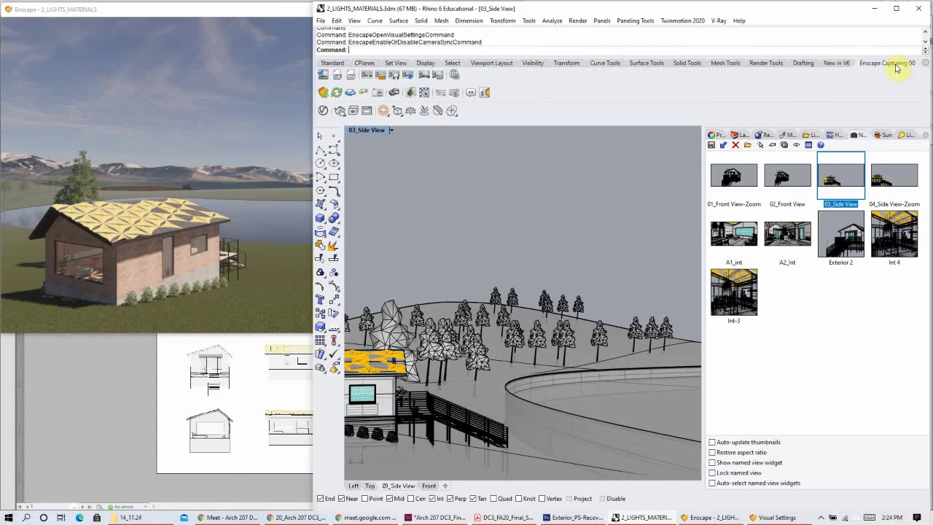
{"action": "left_click", "coordinate": [323, 75]}
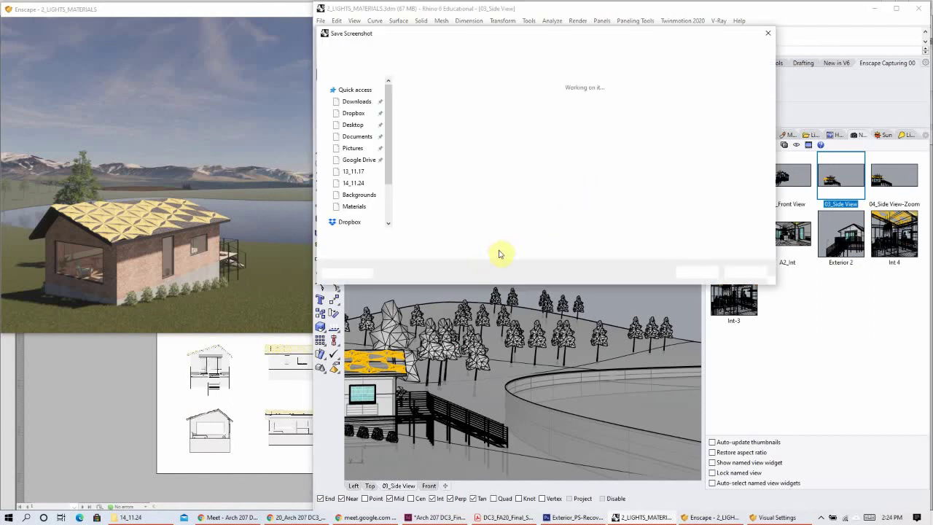
{"action": "left_click", "coordinate": [498, 253]}
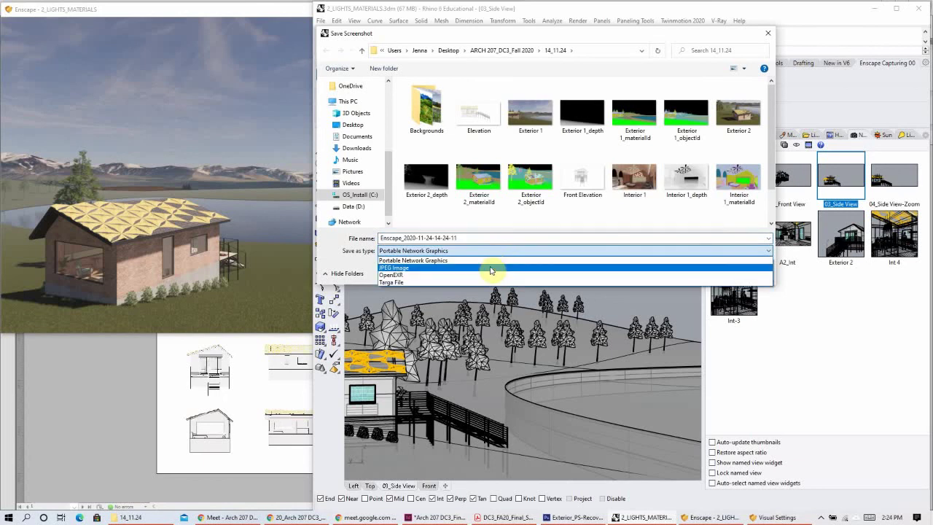
{"action": "left_click", "coordinate": [607, 223]}
{"action": "left_click", "coordinate": [747, 277]}
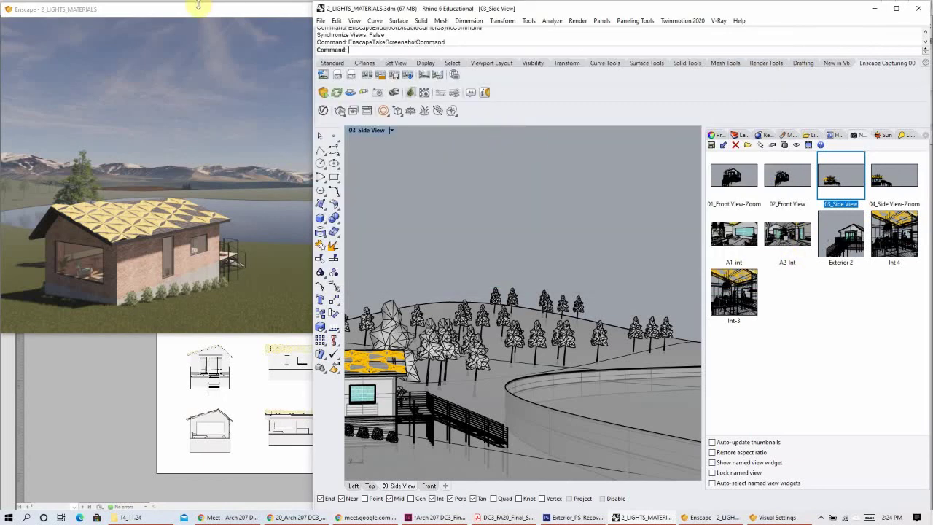
- Close the Enscape render window and maximize Rhino
{"action": "key", "text": "alt+F4"}
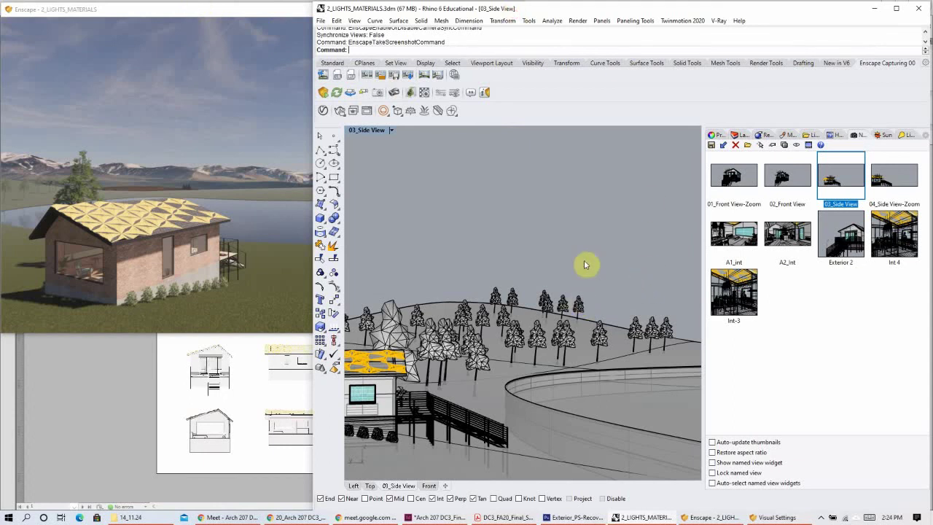
{"action": "left_click", "coordinate": [896, 8]}
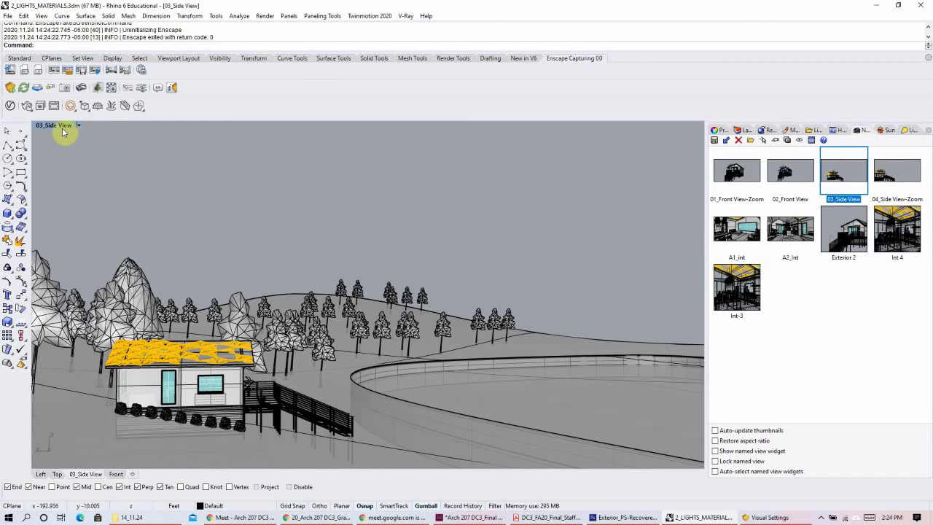
- Open the V-Ray Asset Editor's render settings with the advanced render parameters expanded and the Render Output section in view
{"action": "left_click", "coordinate": [10, 106]}
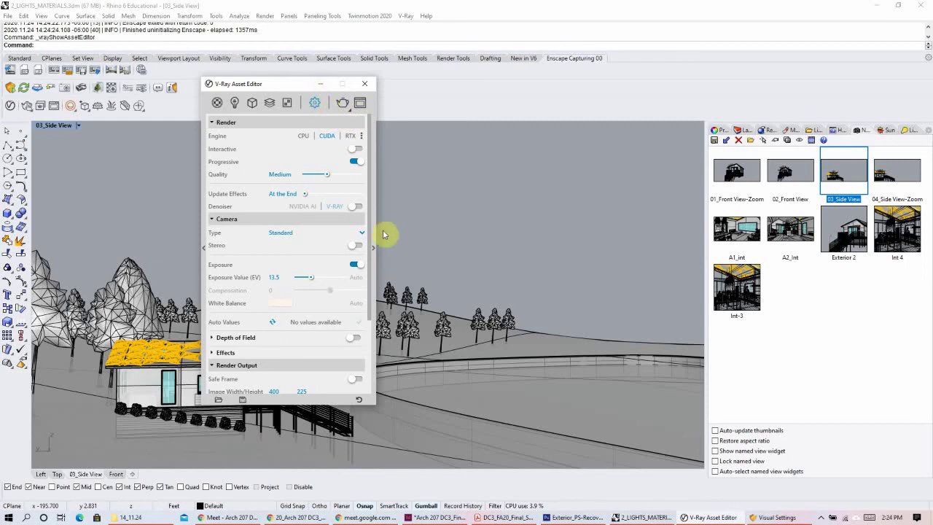
{"action": "left_click", "coordinate": [373, 250]}
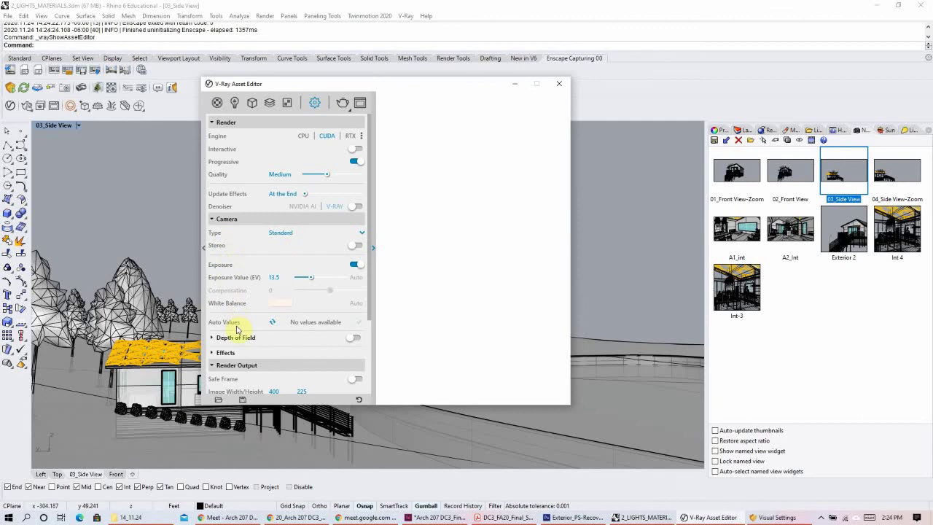
{"action": "scroll", "coordinate": [239, 357], "scroll_direction": "down", "scroll_amount": 3}
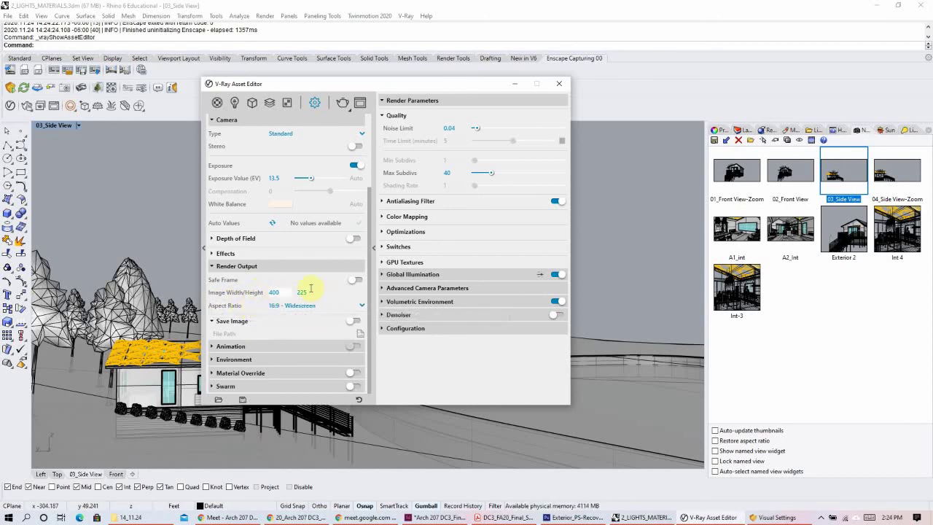
- Review the InDesign final board and the Photoshop exterior composite, and return to Rhino's V-Ray Asset Editor
{"action": "left_click", "coordinate": [421, 519]}
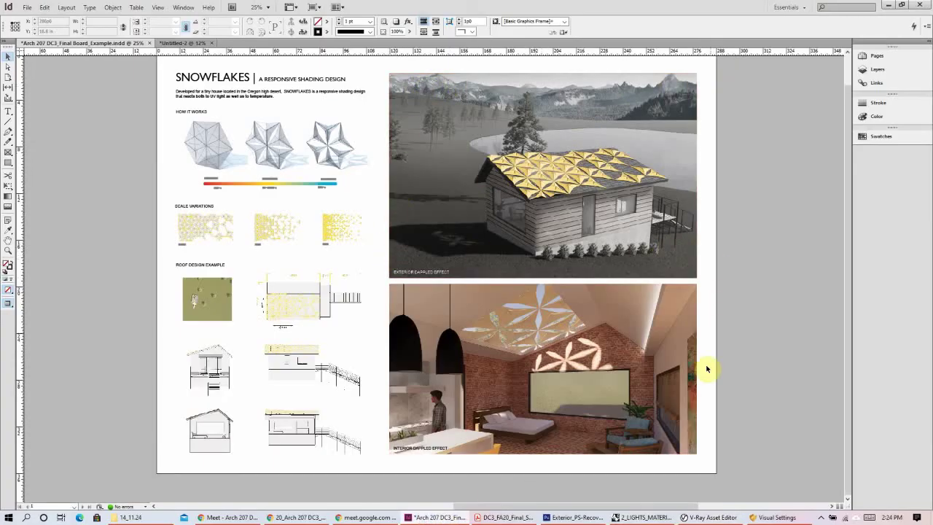
{"action": "left_click", "coordinate": [573, 510]}
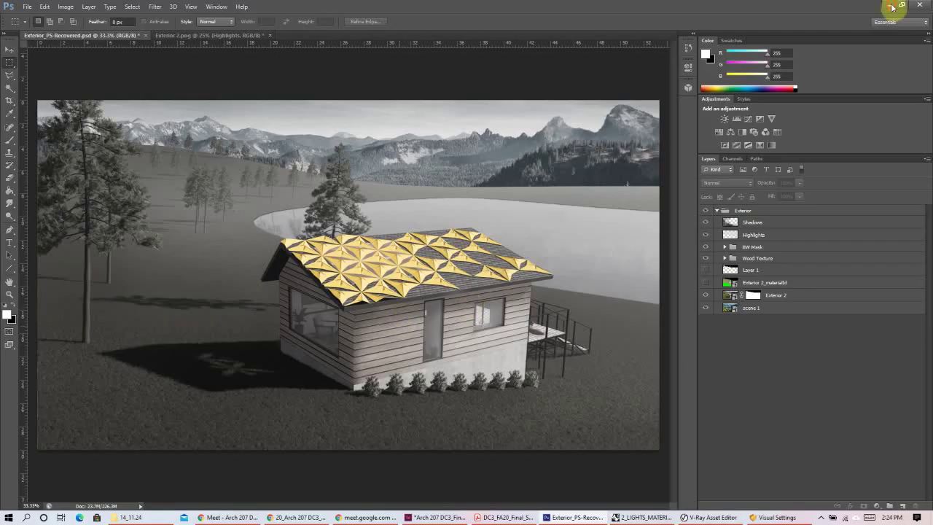
{"action": "key", "text": "alt+Tab"}
{"action": "left_click", "coordinate": [639, 439]}
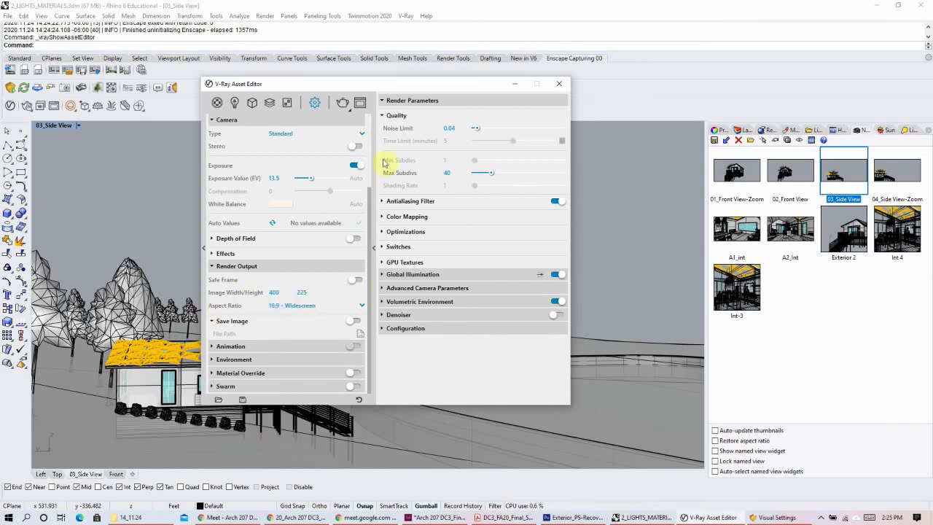
- Start a V-Ray render of the cabin's 03_Side View
{"action": "left_click", "coordinate": [343, 105]}
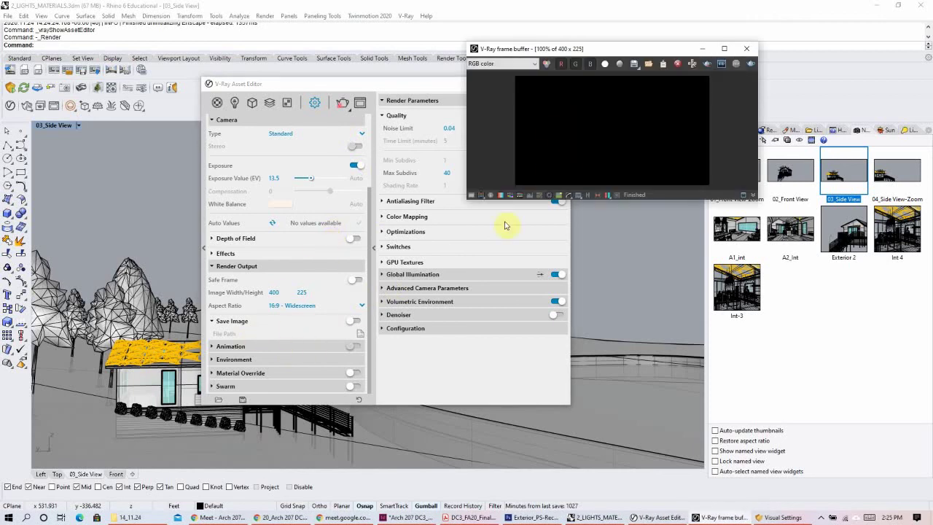
{"action": "left_click", "coordinate": [275, 517]}
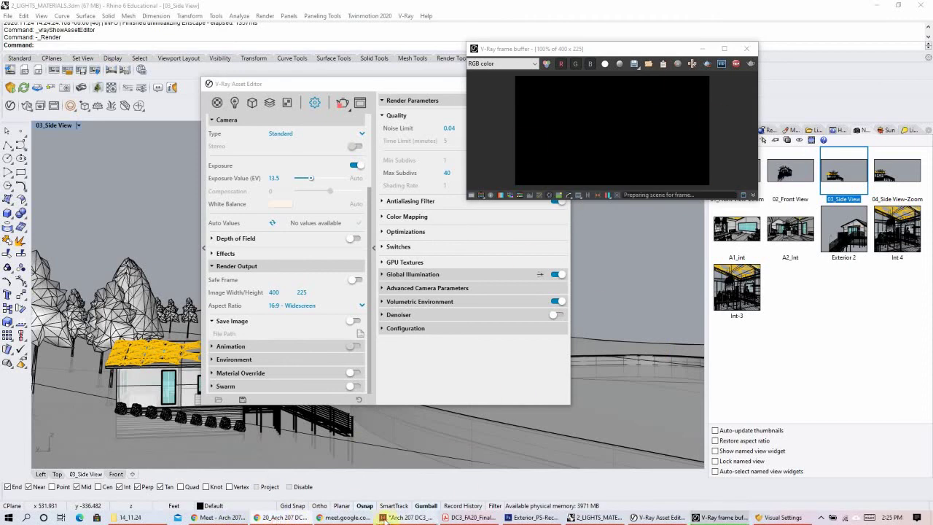
- Search the web for "pixels to inches" in a new browser tab, look through the converter results, and return to Rhino
{"action": "left_click", "coordinate": [343, 518]}
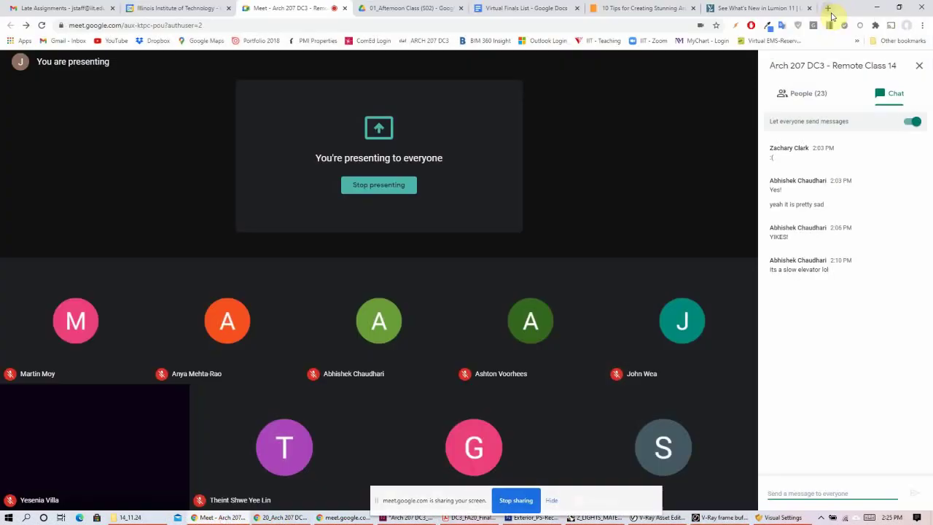
{"action": "left_click", "coordinate": [829, 9]}
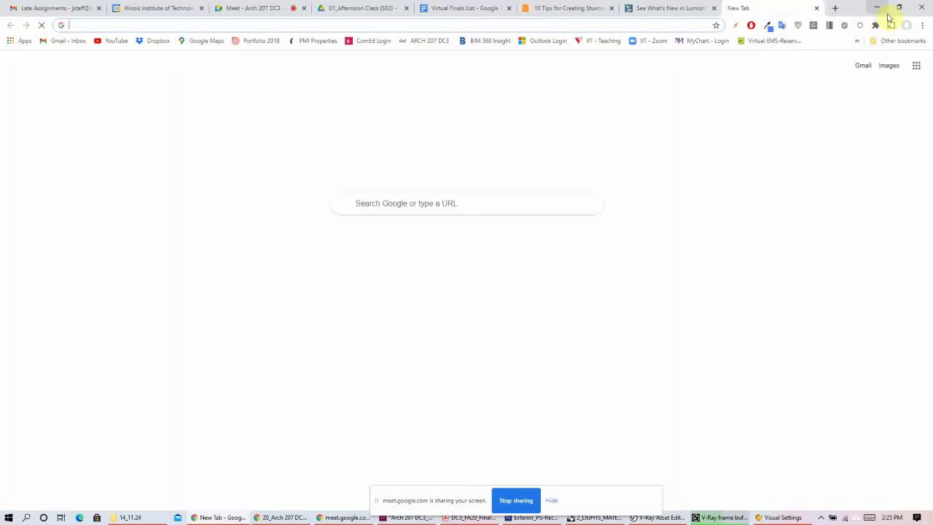
{"action": "type", "text": "pixels to inch"}
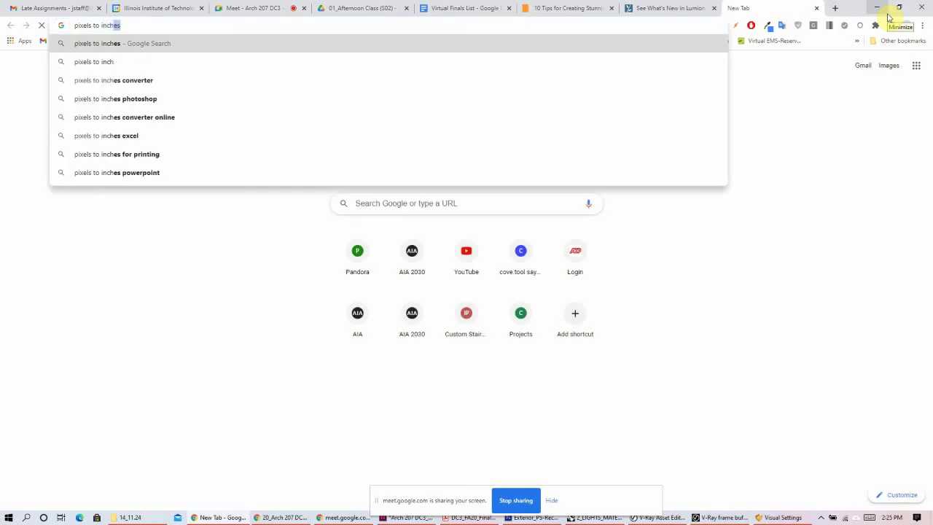
{"action": "key", "text": "Return"}
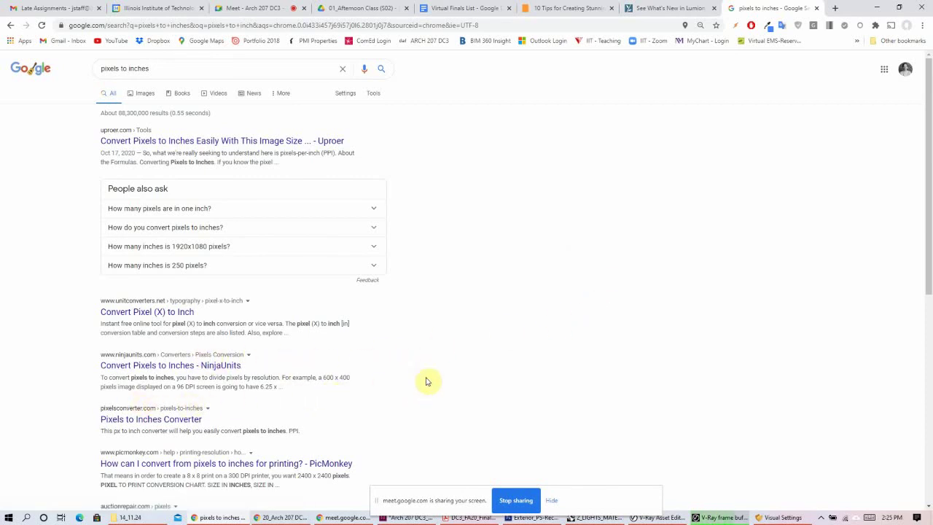
{"action": "scroll", "coordinate": [493, 366], "scroll_direction": "down", "scroll_amount": 1}
{"action": "scroll", "coordinate": [493, 366], "scroll_direction": "down", "scroll_amount": 3}
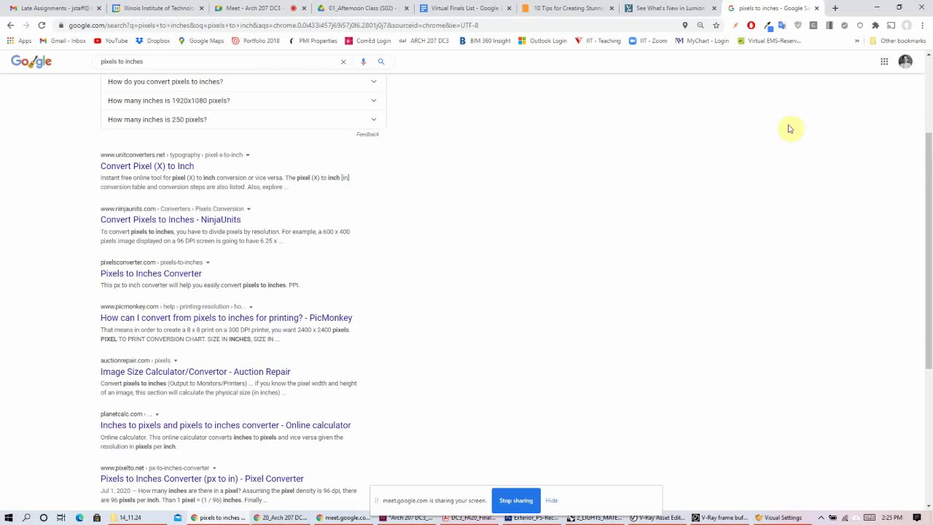
{"action": "left_click", "coordinate": [879, 10]}
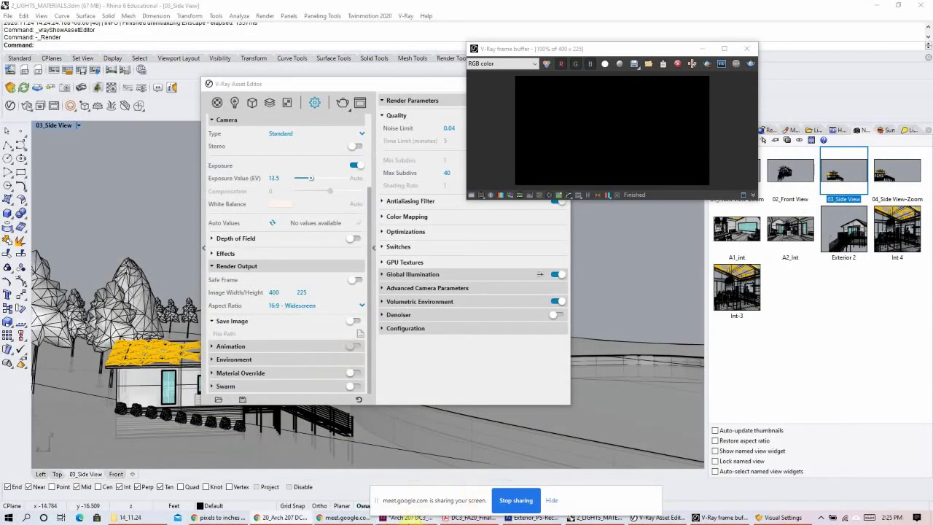
{"action": "mouse_move", "coordinate": [409, 519]}
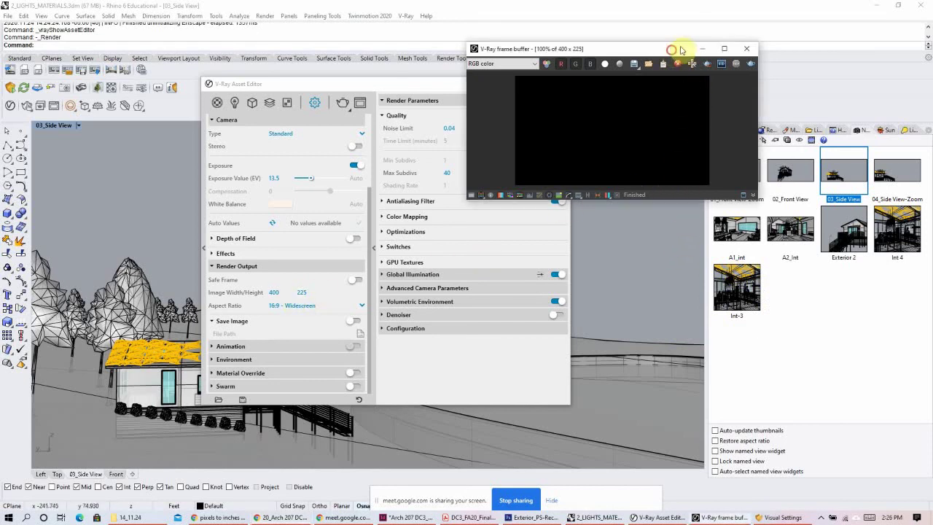
- Switch to the exterior composite in Photoshop and set its ruler units to pixels
{"action": "left_click_drag", "start_coordinate": [671, 49], "coordinate": [721, 36]}
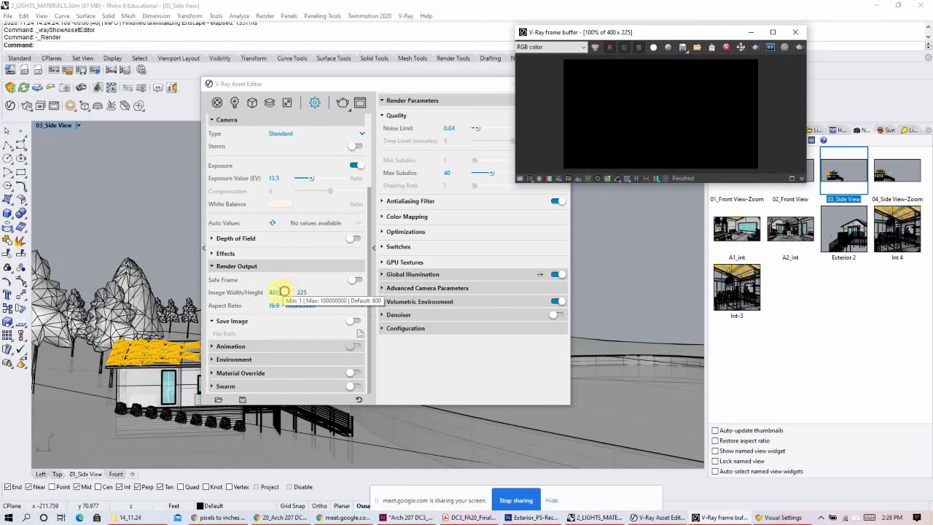
{"action": "left_click_drag", "start_coordinate": [285, 292], "coordinate": [260, 295]}
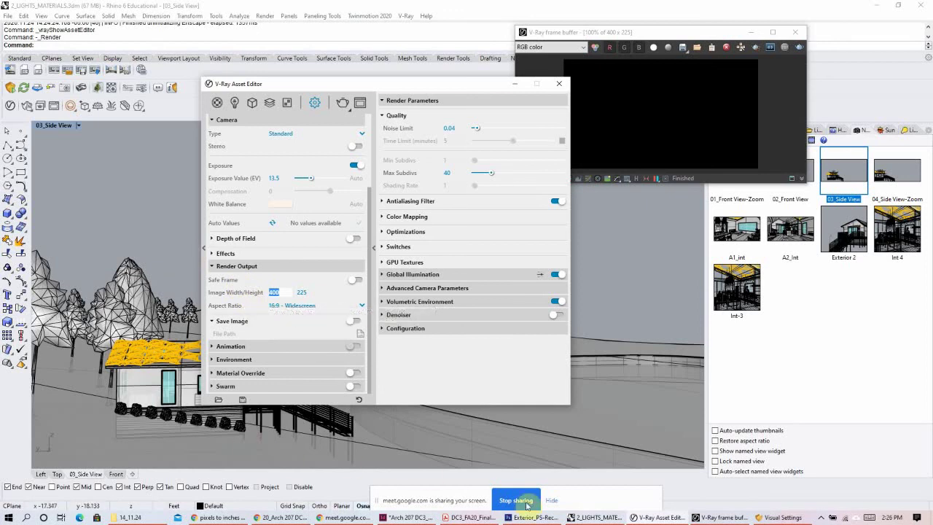
{"action": "left_click", "coordinate": [620, 503]}
{"action": "key", "text": "alt+Tab"}
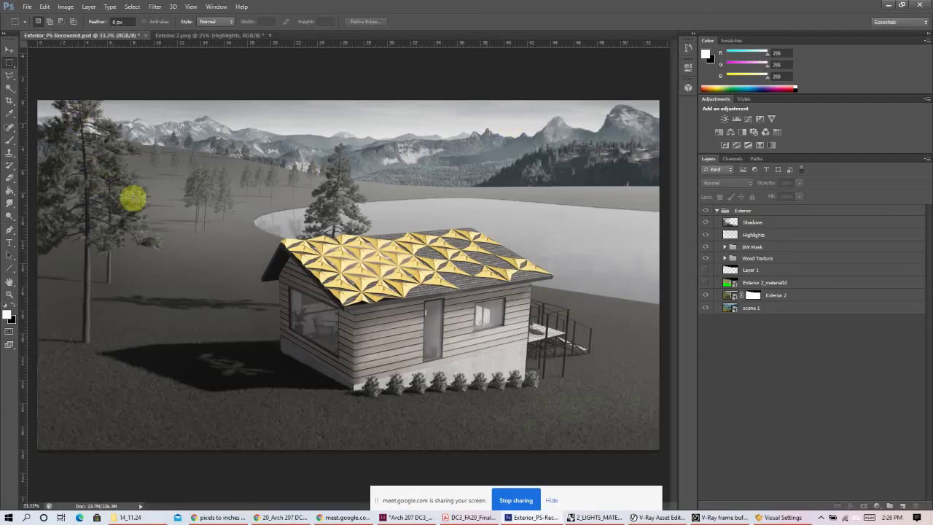
{"action": "right_click", "coordinate": [604, 38]}
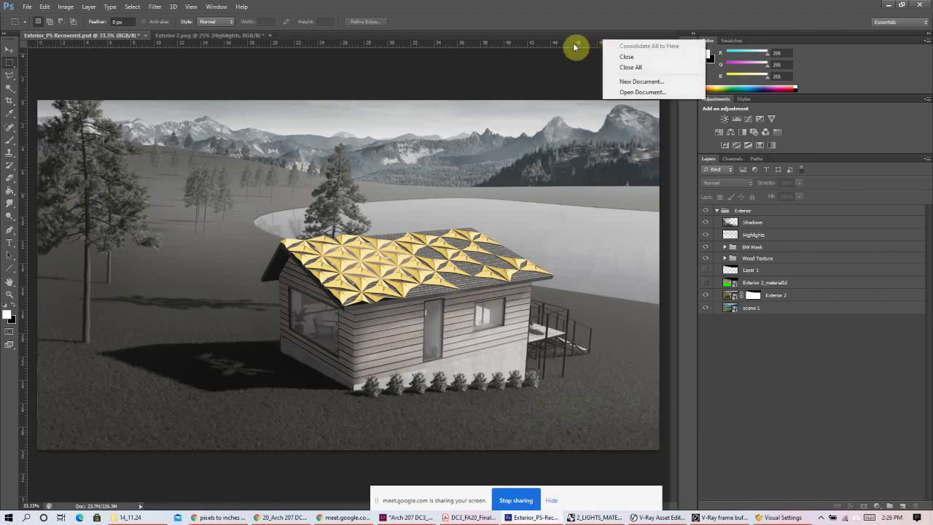
{"action": "right_click", "coordinate": [579, 44]}
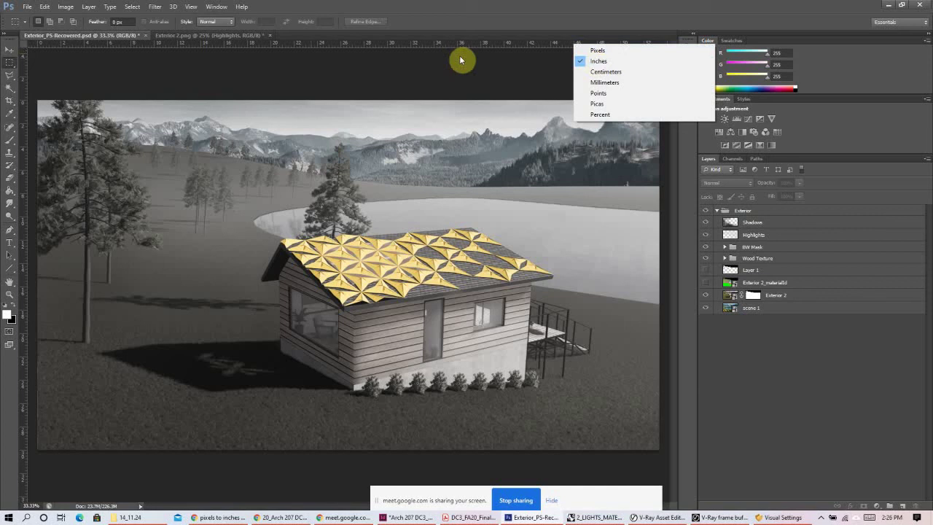
{"action": "left_click", "coordinate": [614, 52]}
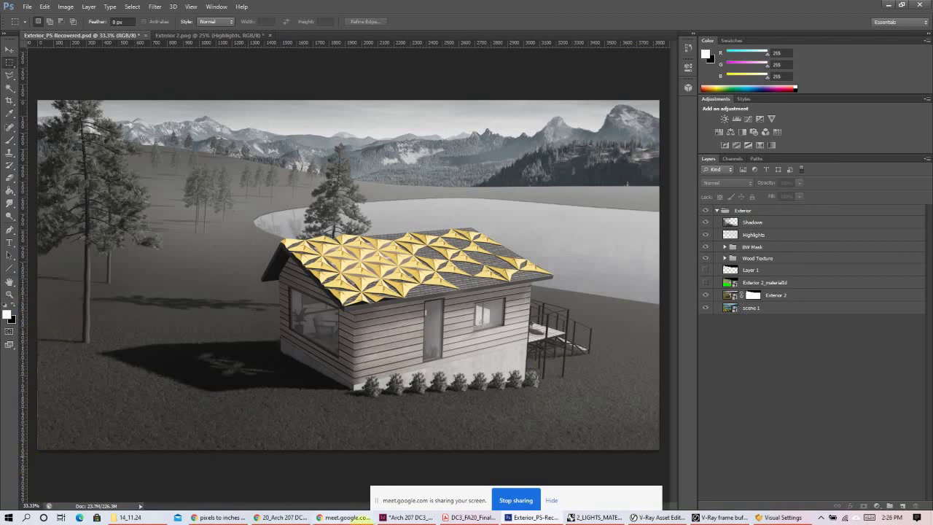
- Return to Rhino's V-Ray Asset Editor and set the render output image width to 3800
{"action": "left_click", "coordinate": [537, 518]}
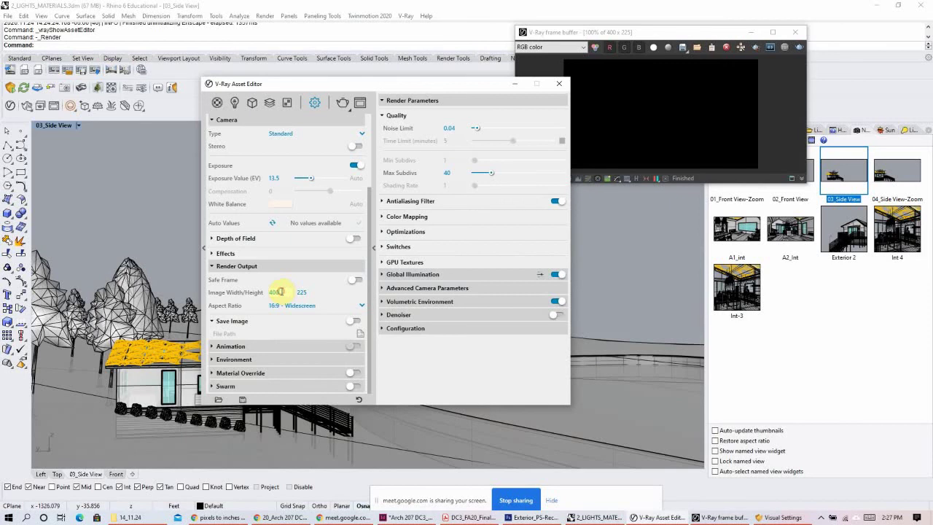
{"action": "left_click_drag", "start_coordinate": [281, 292], "coordinate": [261, 295]}
{"action": "type", "text": "3800"}
{"action": "left_click", "coordinate": [312, 291]}
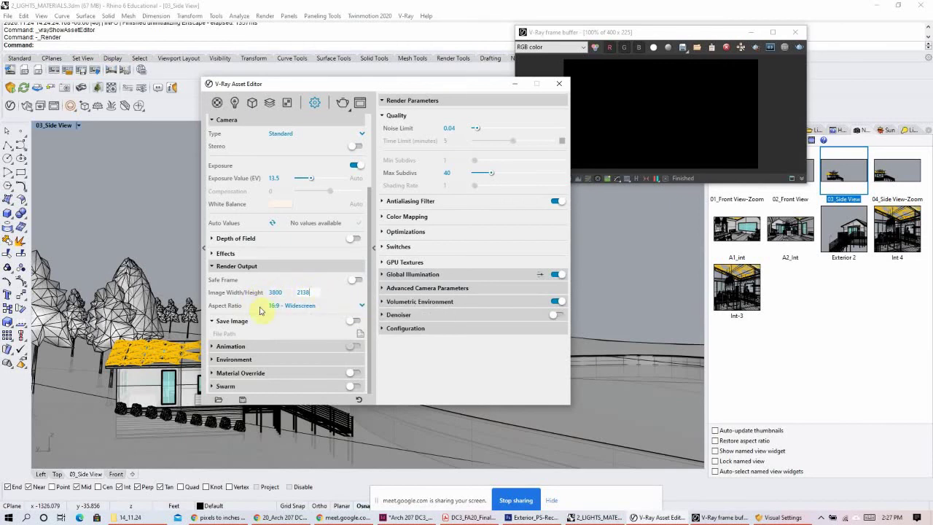
- Check the exterior image in Photoshop and on the InDesign board, and set the V-Ray output image width to 2500
{"action": "left_click", "coordinate": [540, 517]}
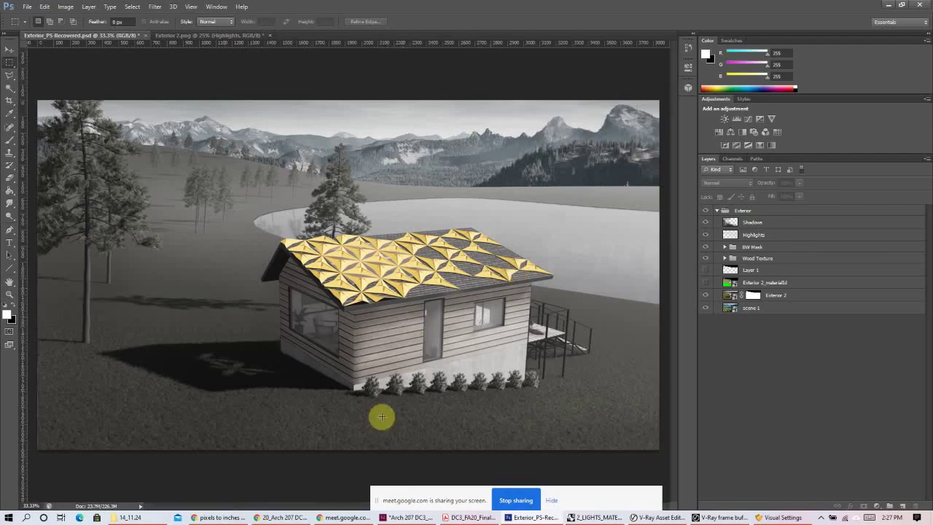
{"action": "left_click", "coordinate": [409, 518]}
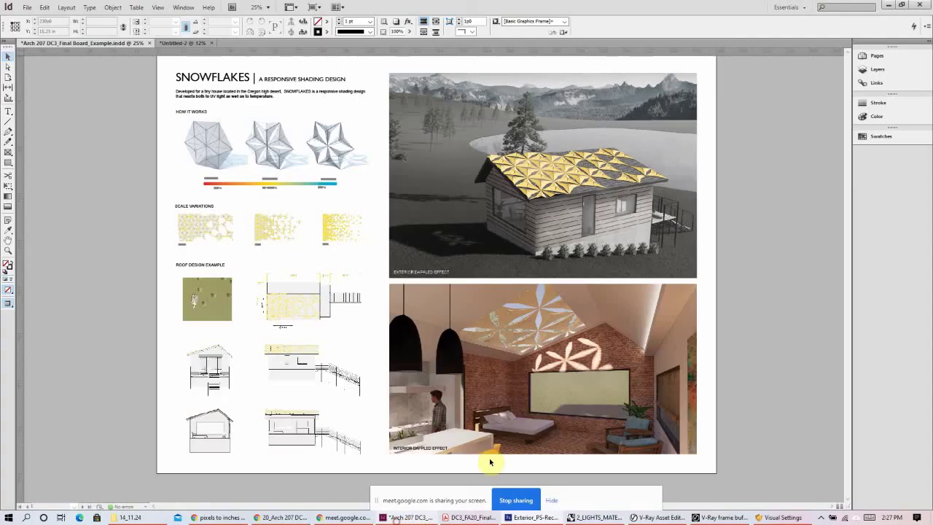
{"action": "left_click", "coordinate": [592, 518]}
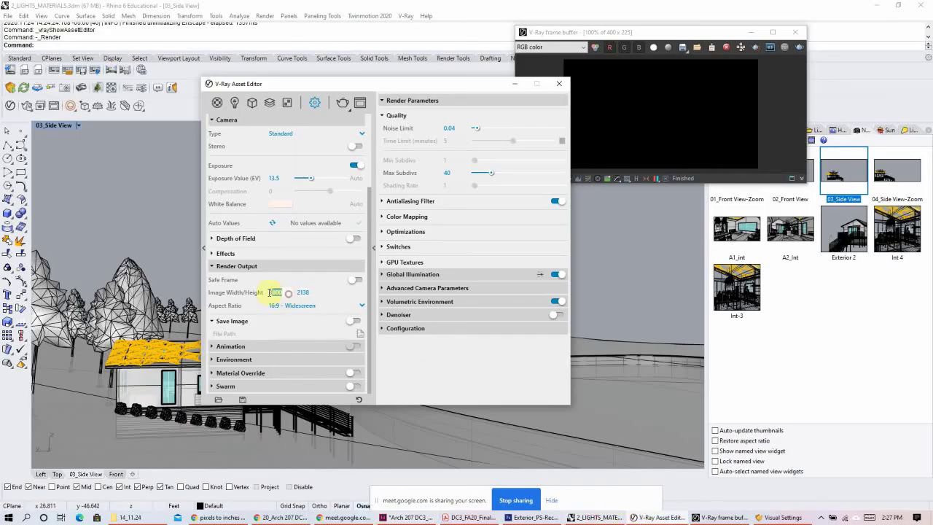
{"action": "type", "text": "2500"}
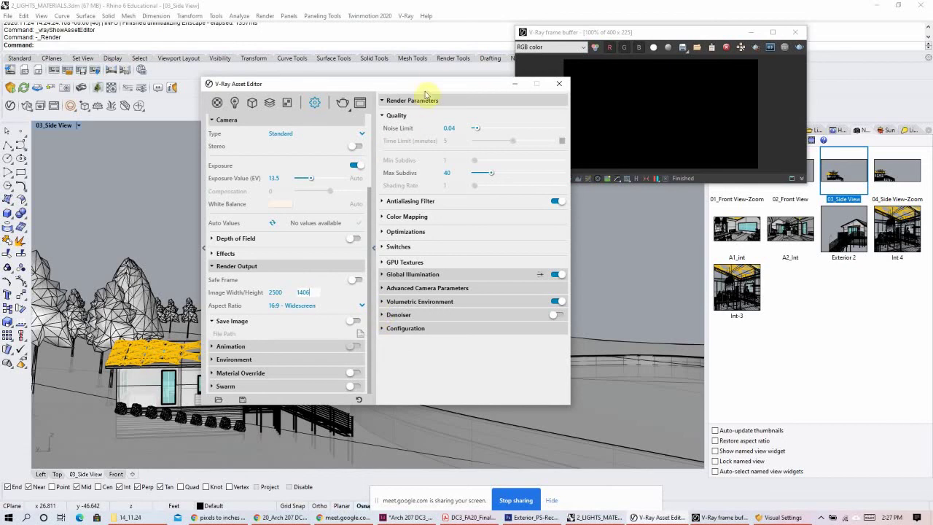
- Arrange the V-Ray windows side by side and render the 03_Side View again at the 2500 x 1406 output size
{"action": "left_click_drag", "start_coordinate": [434, 85], "coordinate": [347, 56]}
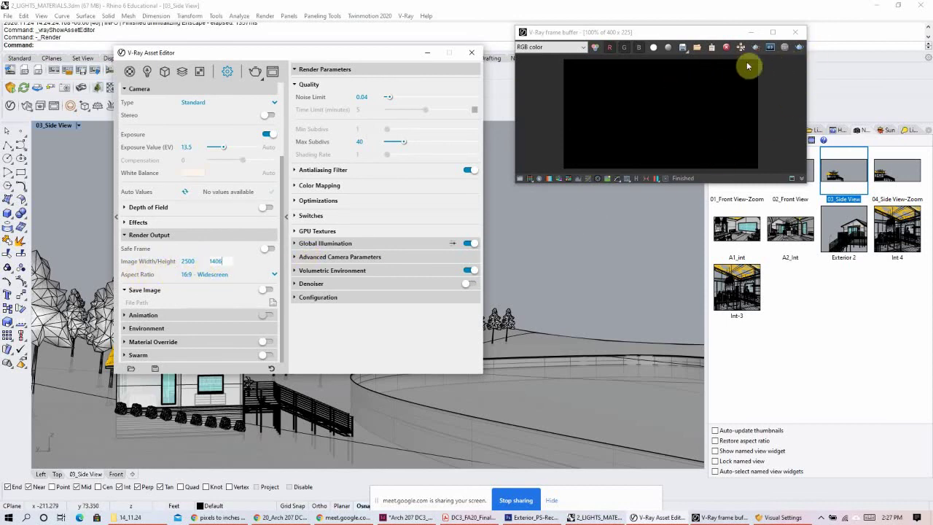
{"action": "left_click_drag", "start_coordinate": [692, 32], "coordinate": [705, 86]}
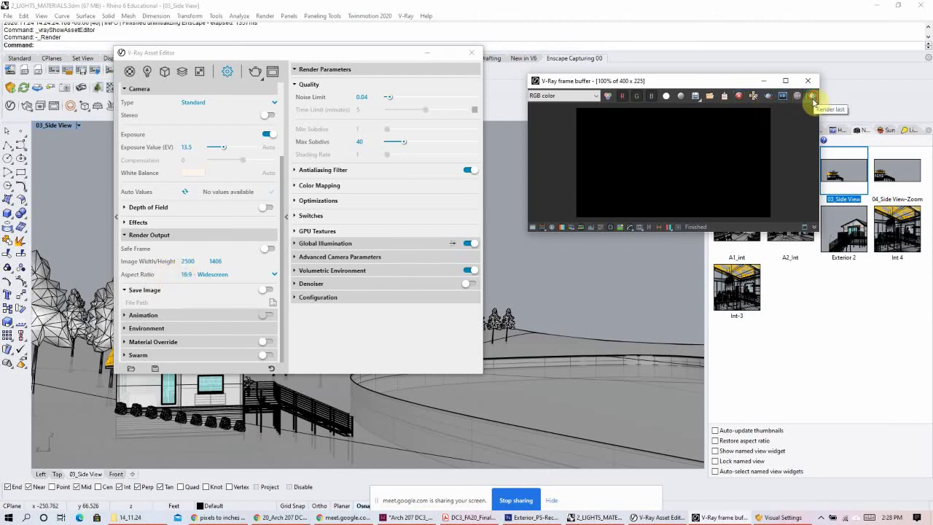
{"action": "left_click", "coordinate": [814, 97]}
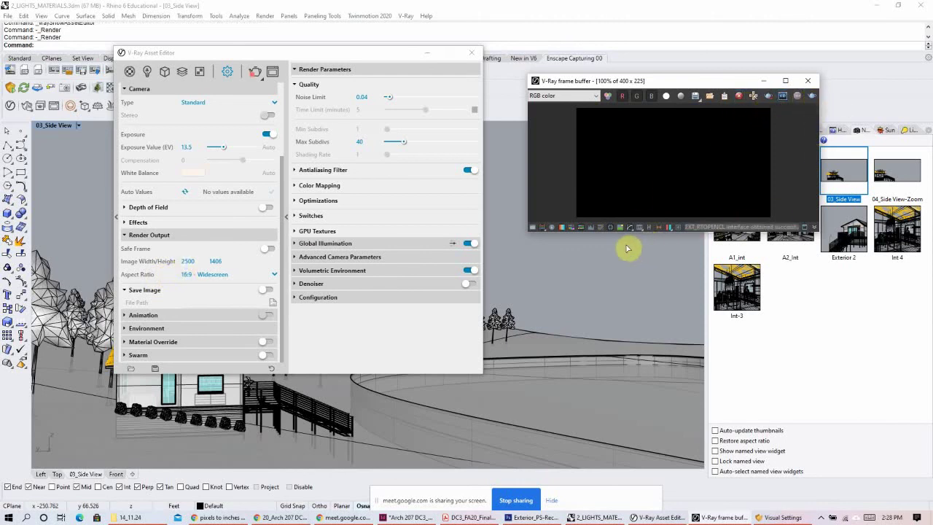
{"action": "left_click_drag", "start_coordinate": [698, 78], "coordinate": [419, 41]}
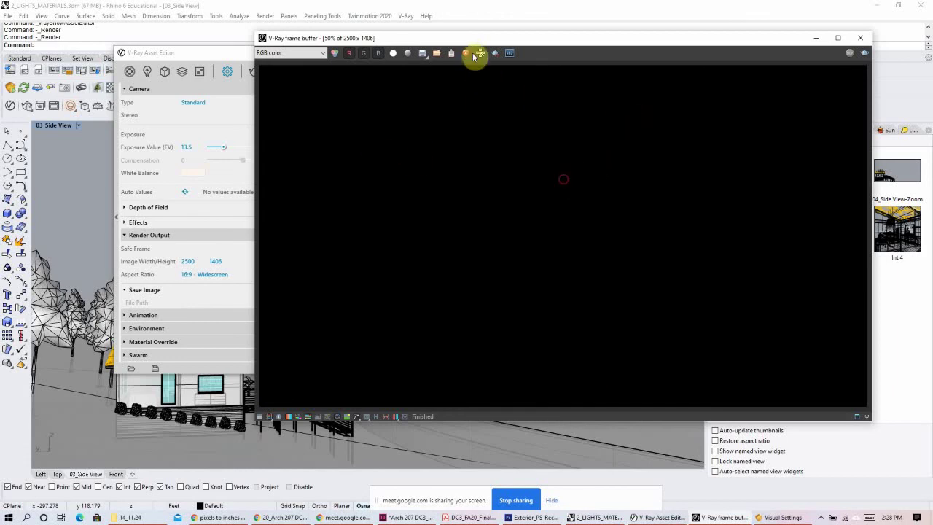
- Turn on region render and draw several trial regions in the V-Ray frame buffer, ending with one in the image's lower-right area
{"action": "left_click", "coordinate": [495, 54]}
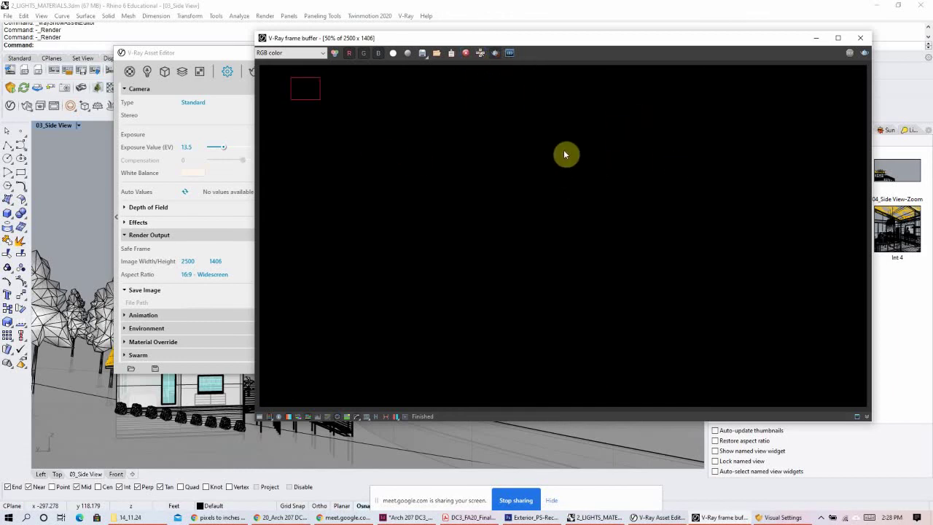
{"action": "left_click_drag", "start_coordinate": [382, 111], "coordinate": [330, 144]}
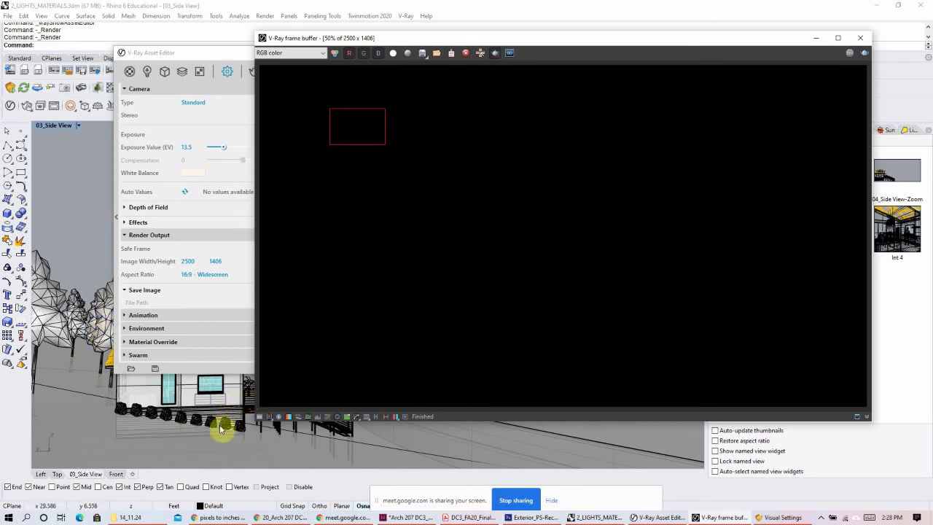
{"action": "left_click_drag", "start_coordinate": [485, 279], "coordinate": [391, 355]}
{"action": "left_click_drag", "start_coordinate": [442, 200], "coordinate": [352, 251]}
{"action": "left_click_drag", "start_coordinate": [755, 256], "coordinate": [654, 337]}
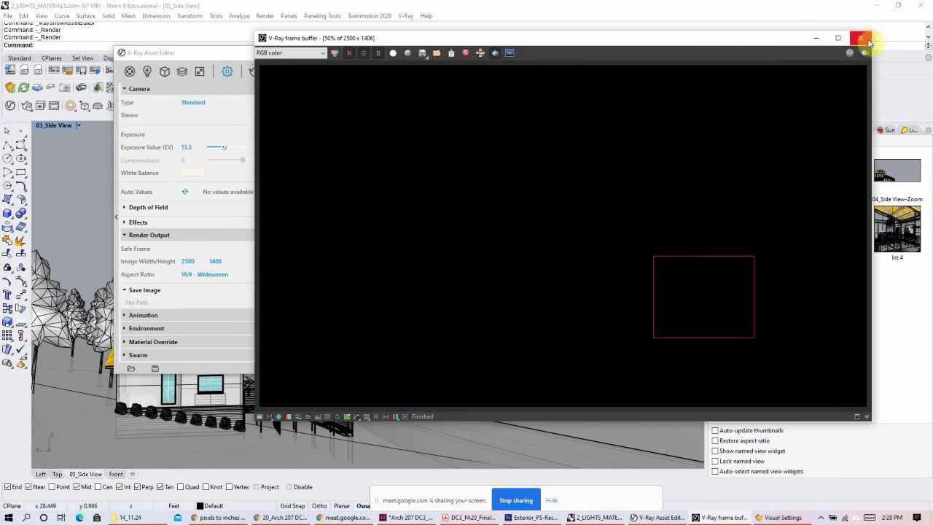
- Show the additional render modes in the V-Ray Asset Editor, and redraw the render region near the centre of the frame buffer image
{"action": "left_click", "coordinate": [218, 53]}
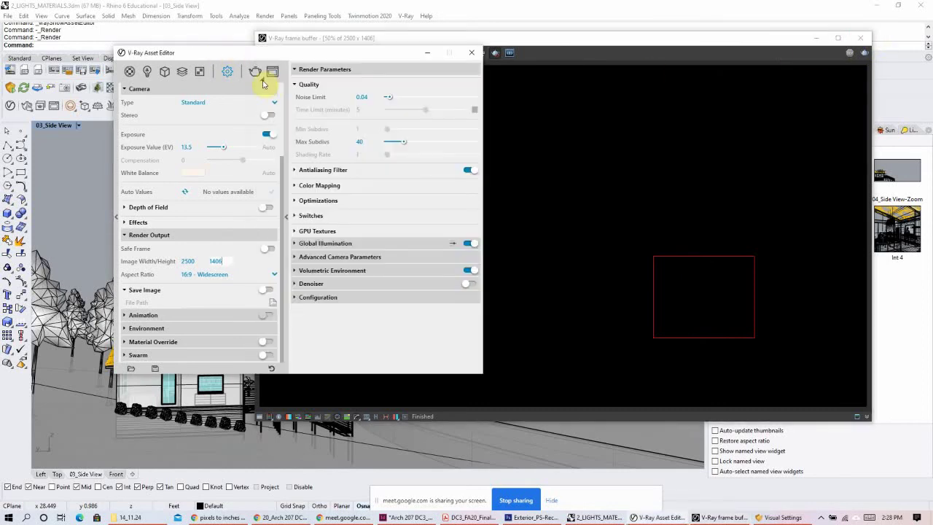
{"action": "mouse_move", "coordinate": [262, 85]}
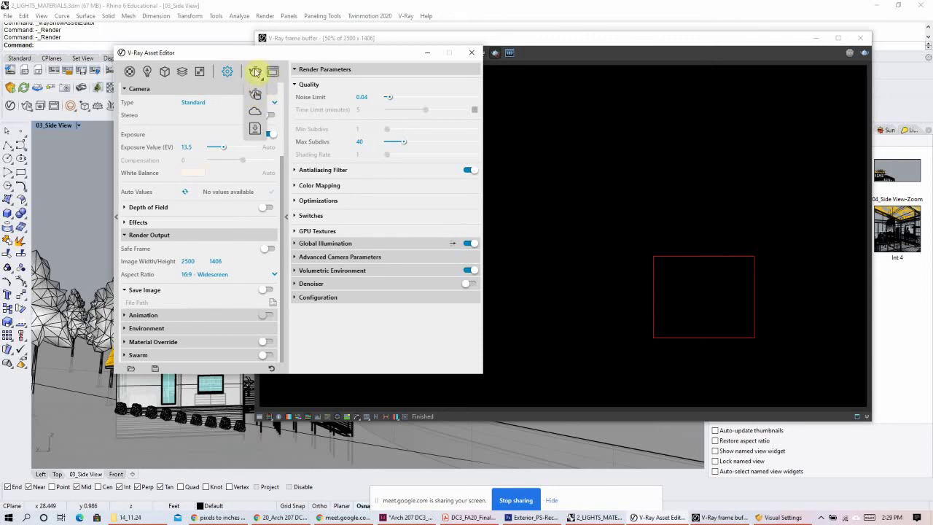
{"action": "left_click_drag", "start_coordinate": [316, 56], "coordinate": [262, 58]}
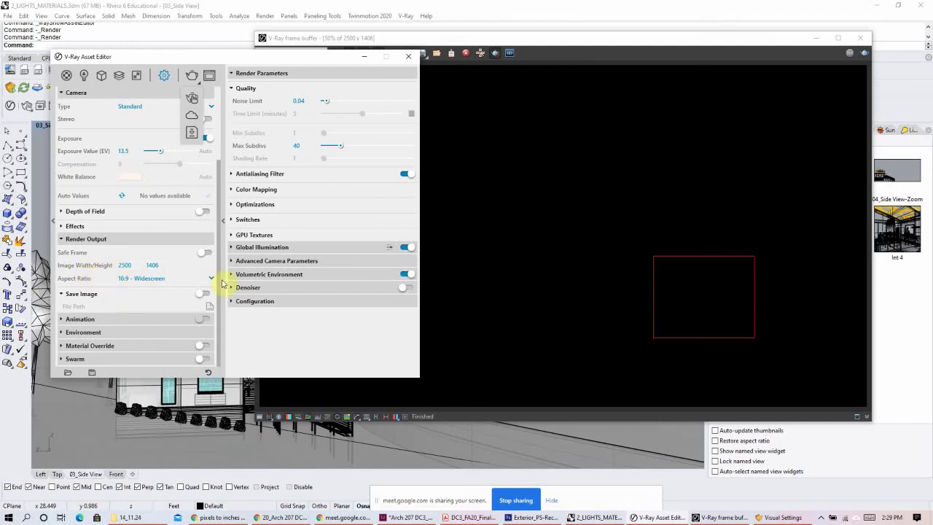
{"action": "left_click_drag", "start_coordinate": [735, 40], "coordinate": [749, 20]}
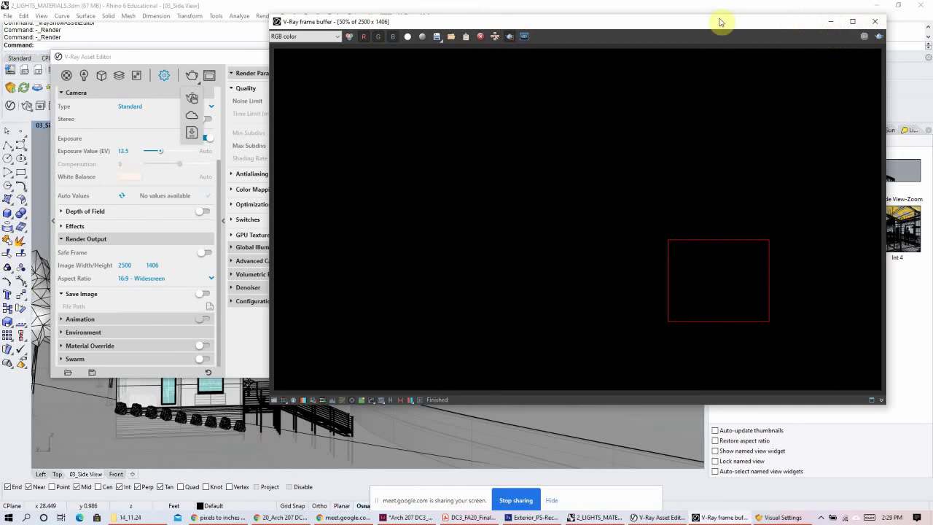
{"action": "left_click_drag", "start_coordinate": [716, 23], "coordinate": [698, 40]}
{"action": "left_click_drag", "start_coordinate": [606, 217], "coordinate": [411, 275]}
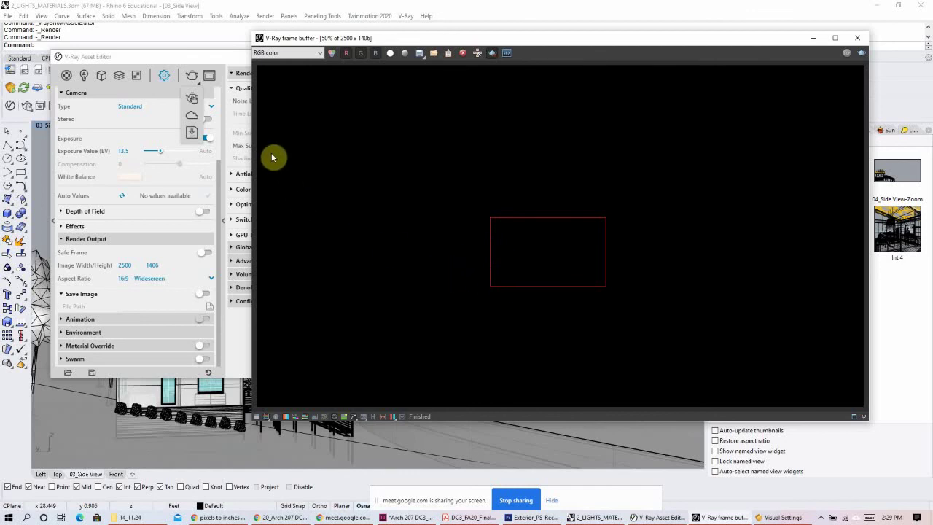
- Try output image widths of 800 and 400, restore the width to 2500, and bring the V-Ray frame buffer forward
{"action": "left_click", "coordinate": [143, 267]}
{"action": "left_click", "coordinate": [135, 266]}
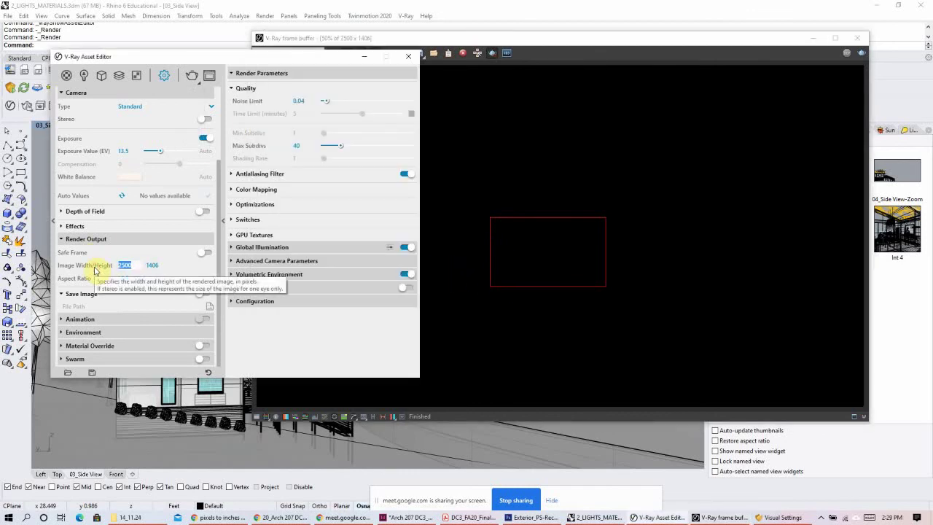
{"action": "type", "text": "800"}
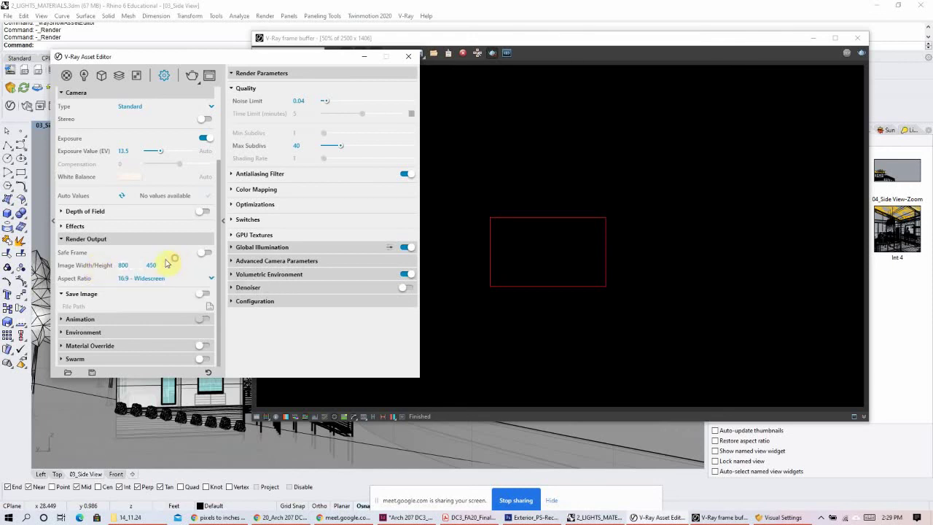
{"action": "type", "text": "400"}
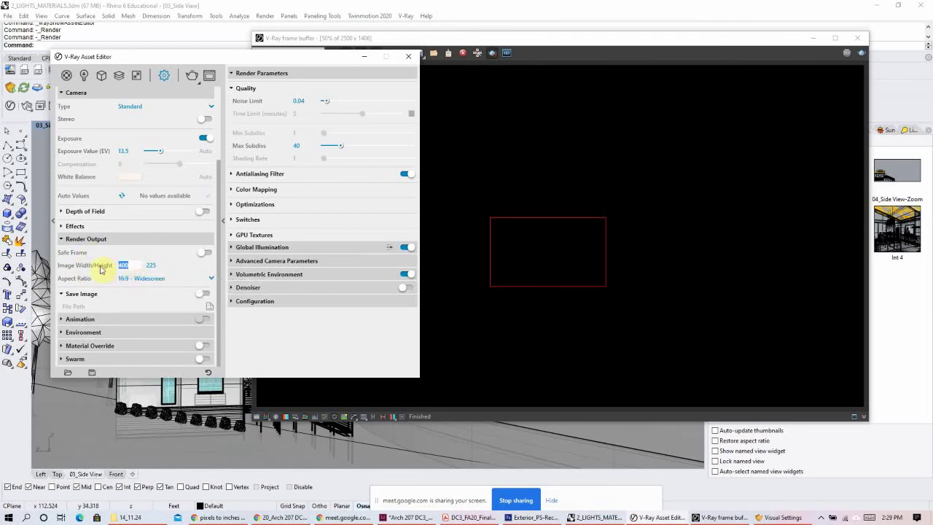
{"action": "type", "text": "25"}
{"action": "left_click_drag", "start_coordinate": [767, 38], "coordinate": [809, 37]}
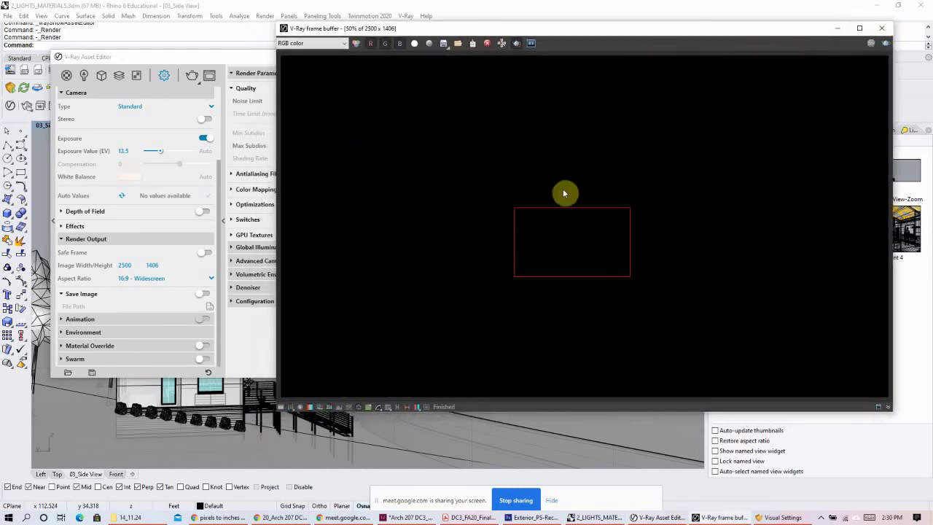
- Turn off region render and review the file types for saving the rendered image, keeping Portable Network Graphics, without saving a file
{"action": "left_click", "coordinate": [517, 43]}
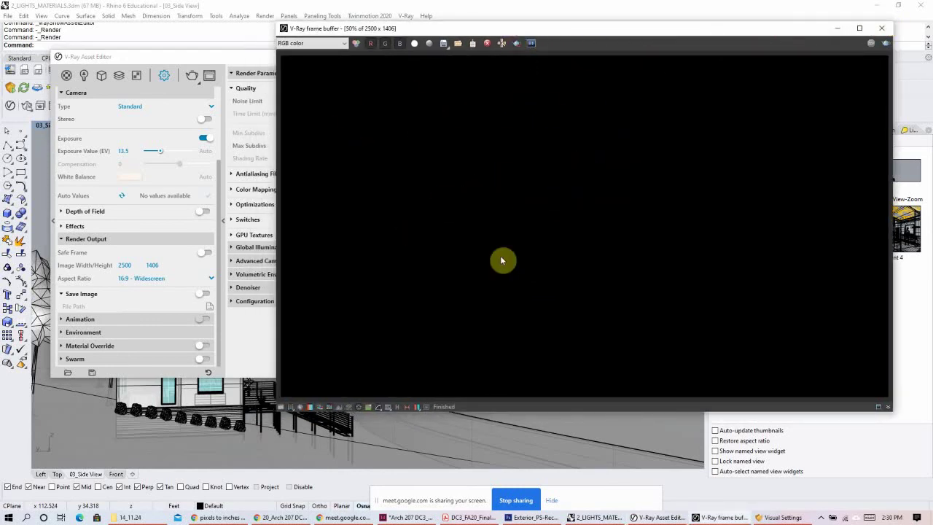
{"action": "left_click", "coordinate": [443, 44]}
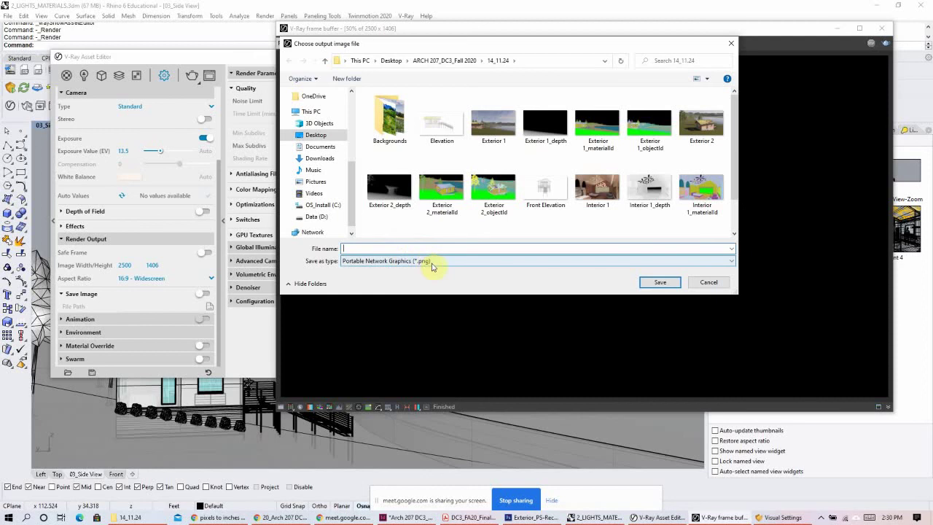
{"action": "left_click", "coordinate": [468, 264]}
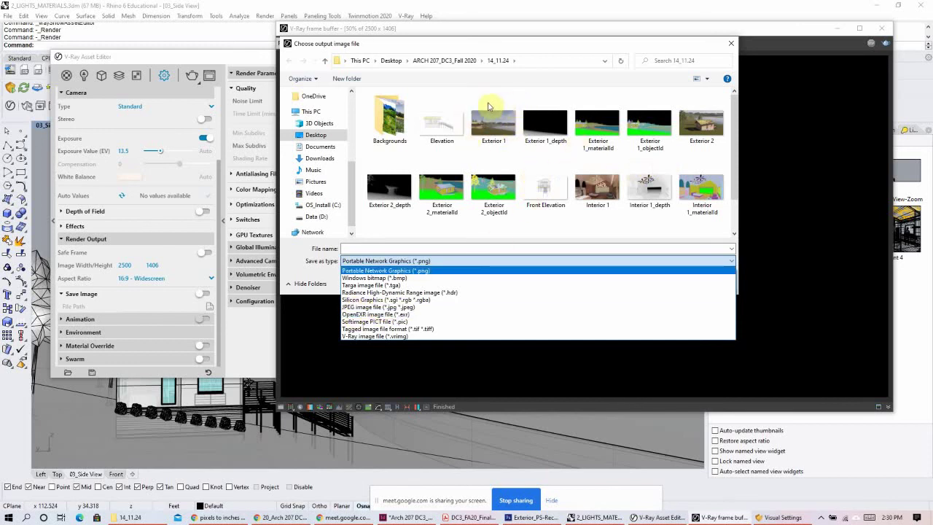
{"action": "left_click", "coordinate": [389, 271]}
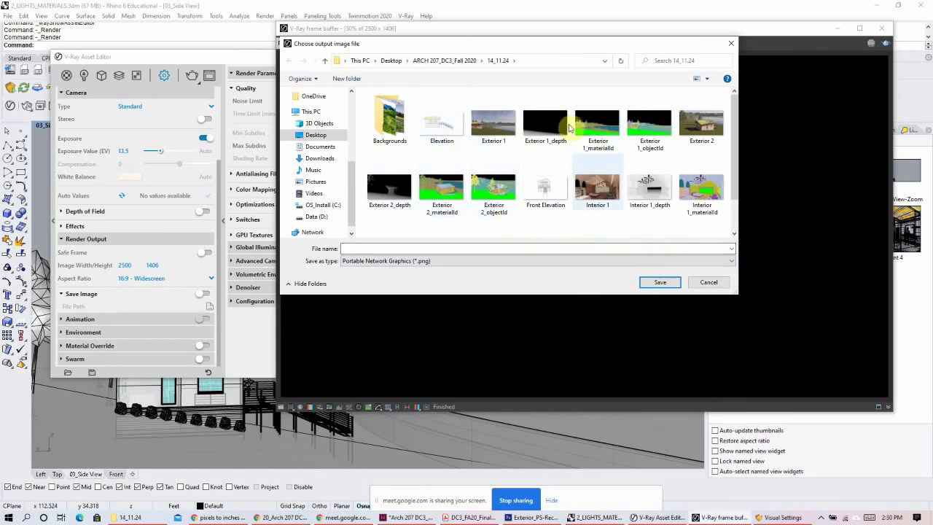
{"action": "scroll", "coordinate": [559, 168], "scroll_direction": "down", "scroll_amount": 1}
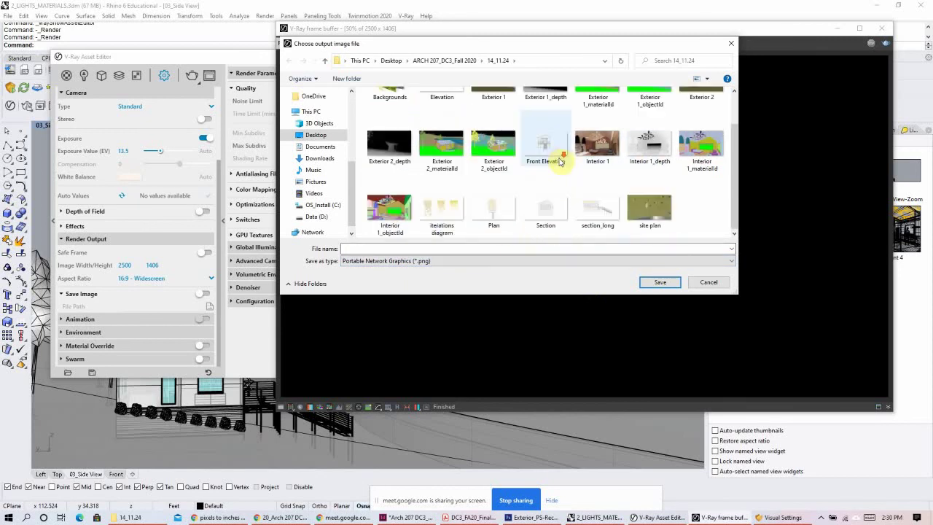
{"action": "scroll", "coordinate": [562, 193], "scroll_direction": "up", "scroll_amount": 1}
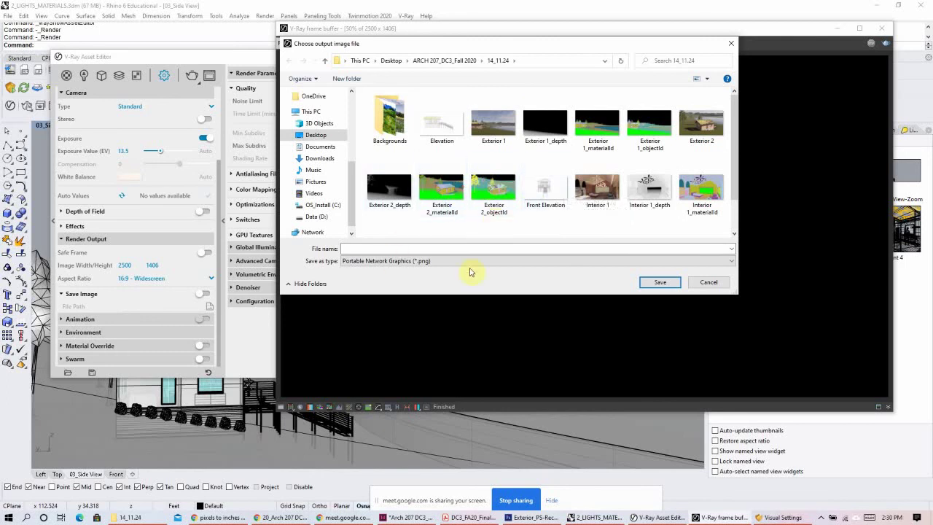
{"action": "left_click", "coordinate": [707, 282]}
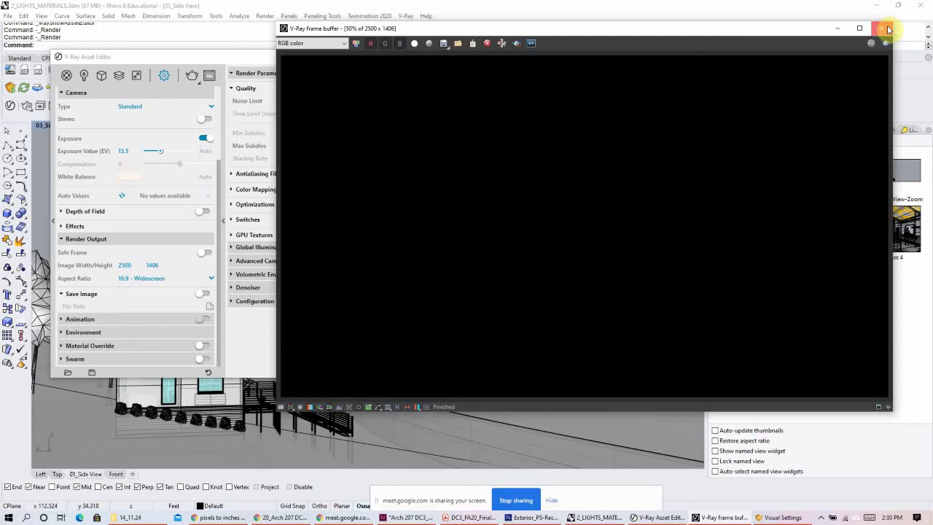
- Close the V-Ray frame buffer and Asset Editor, and hide the 1_SITE layer to isolate the cabin
{"action": "left_click", "coordinate": [888, 29]}
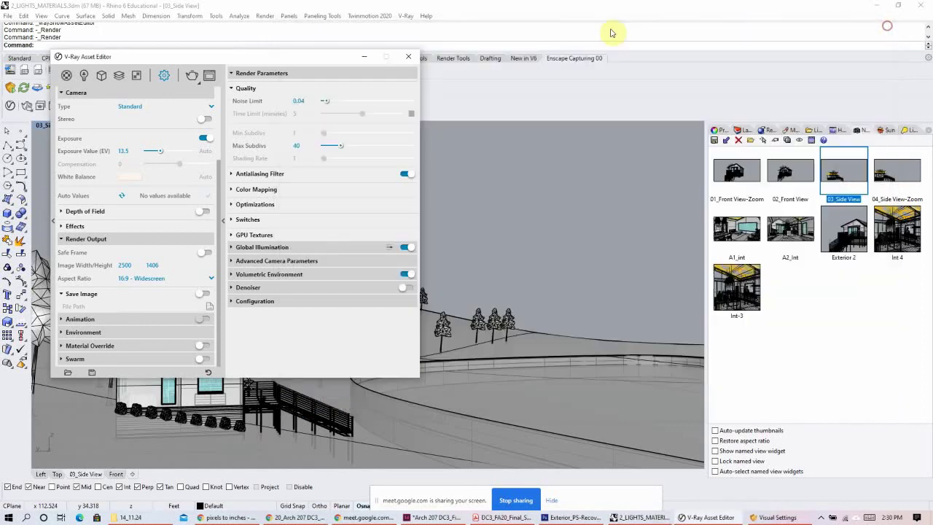
{"action": "left_click", "coordinate": [409, 57]}
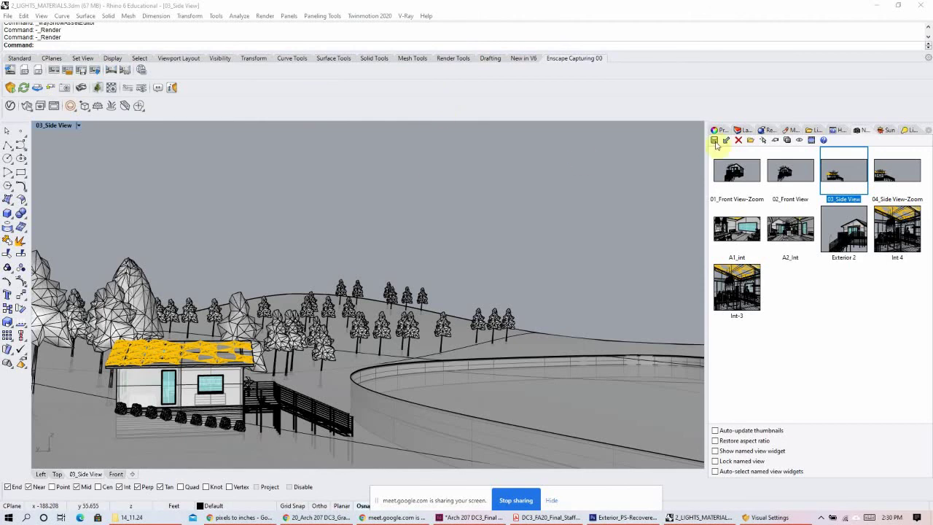
{"action": "left_click", "coordinate": [741, 130]}
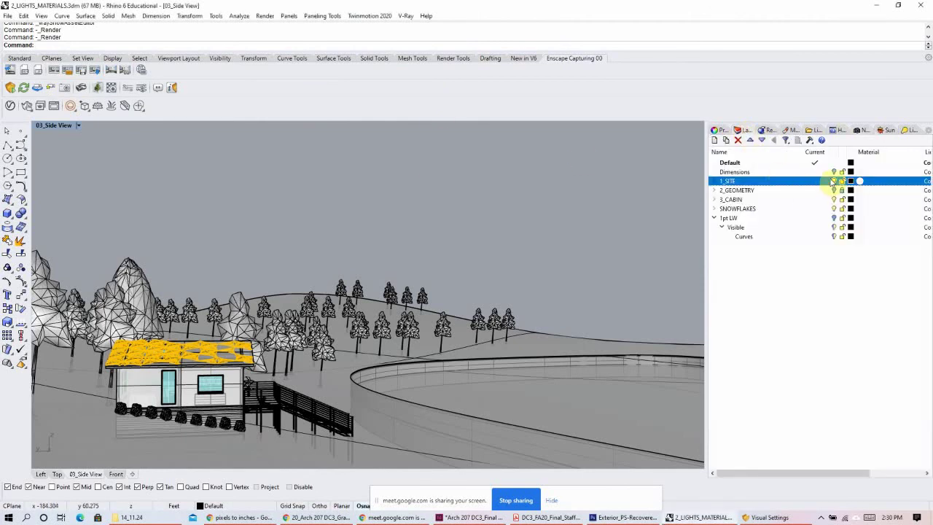
{"action": "left_click", "coordinate": [834, 182]}
{"action": "right_click_drag", "start_coordinate": [392, 277], "coordinate": [494, 302]}
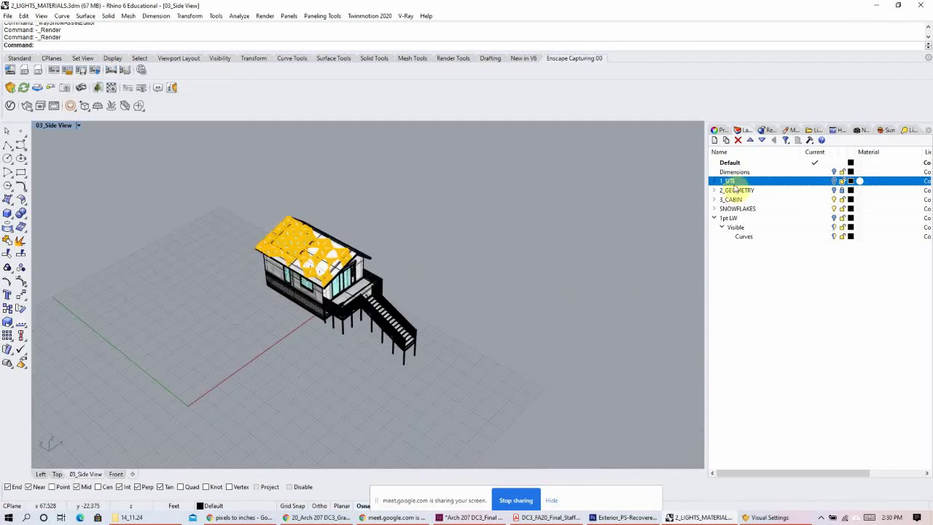
- Check the drawings on the InDesign board, and set Rhino's Front view of the cabin to the Arctic display mode
{"action": "left_click", "coordinate": [469, 518]}
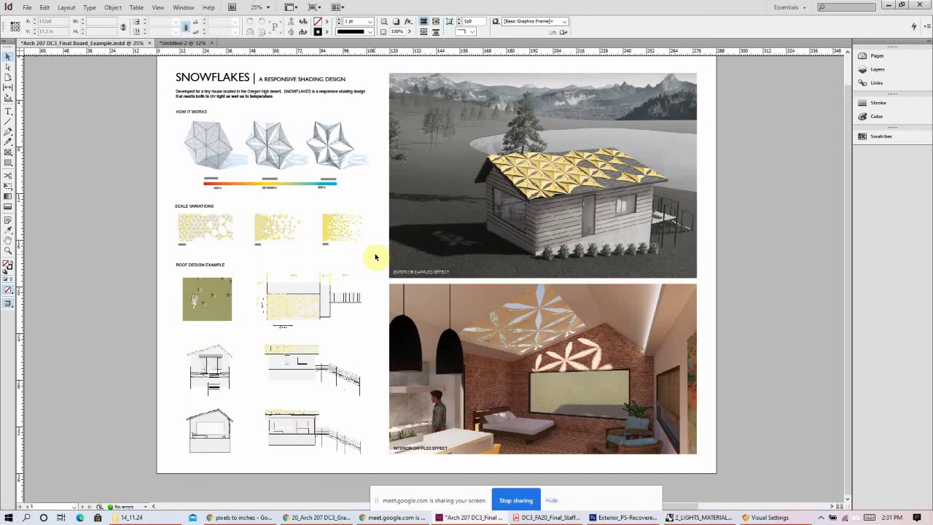
{"action": "key", "text": "alt+Tab"}
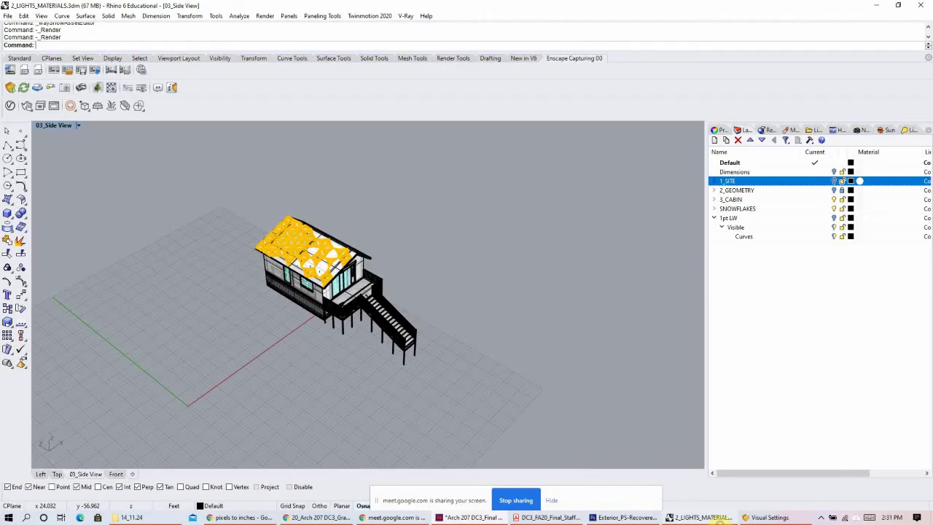
{"action": "left_click", "coordinate": [116, 474]}
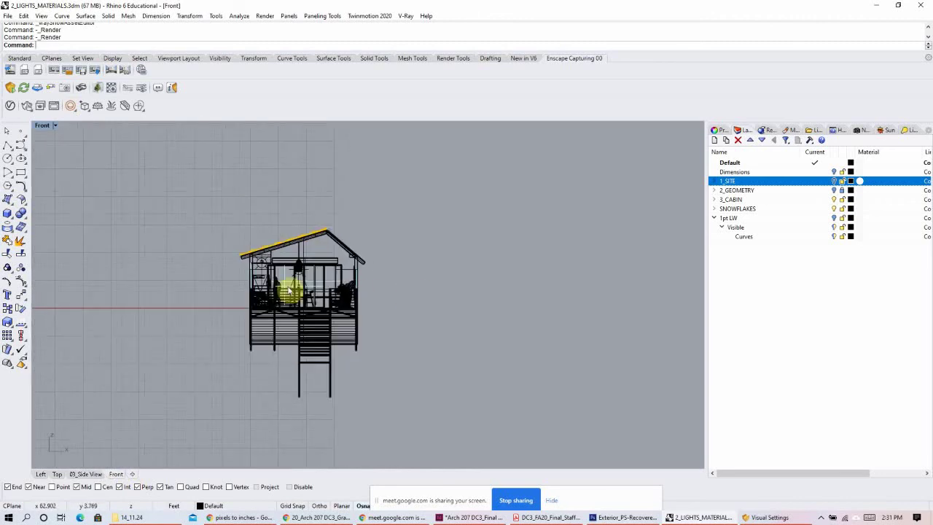
{"action": "left_click", "coordinate": [54, 128]}
{"action": "left_click", "coordinate": [64, 237]}
{"action": "right_click_drag", "start_coordinate": [390, 355], "coordinate": [420, 323]}
{"action": "scroll", "coordinate": [442, 314], "scroll_direction": "up", "scroll_amount": 4}
{"action": "scroll", "coordinate": [421, 323], "scroll_direction": "down", "scroll_amount": 2}
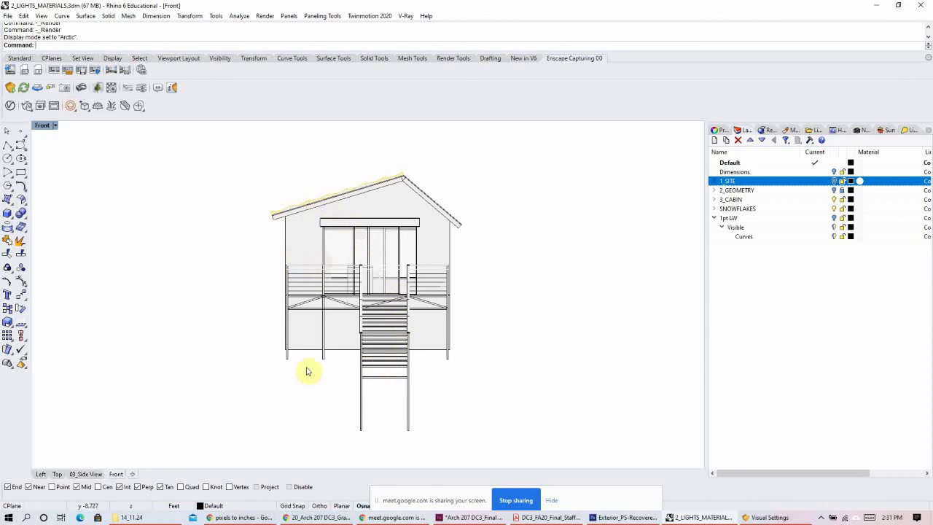
{"action": "right_click_drag", "start_coordinate": [462, 348], "coordinate": [453, 346]}
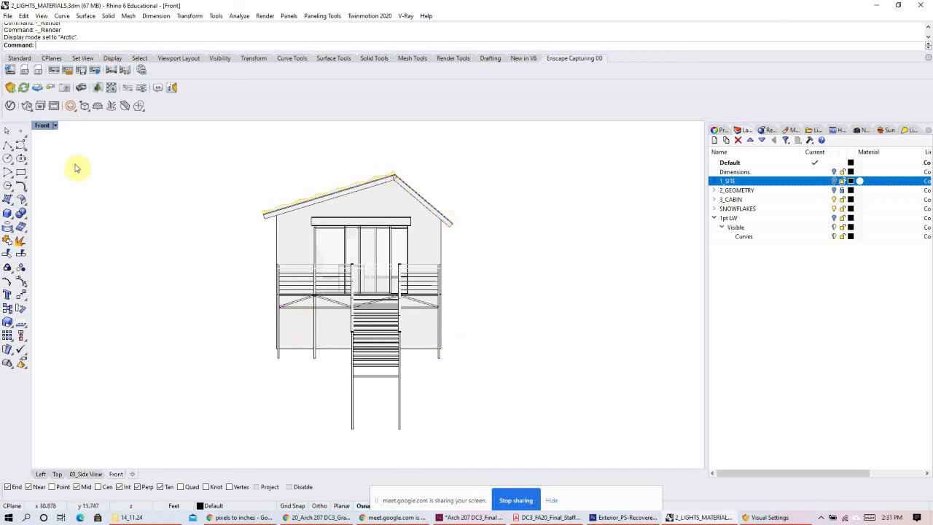
- Make the Dimensions layer current and add a vertical dimension from the cabin's base to the top of its side wall
{"action": "left_click", "coordinate": [156, 15]}
{"action": "left_click", "coordinate": [164, 27]}
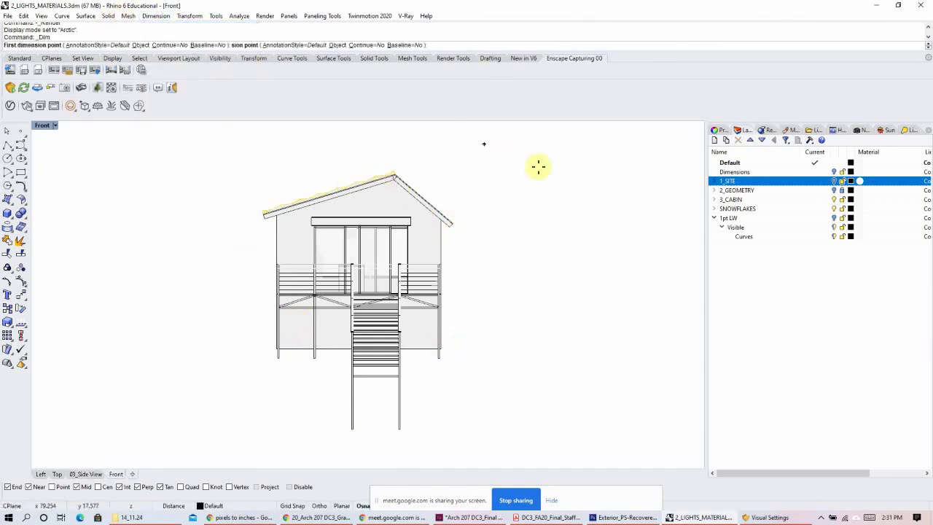
{"action": "left_click", "coordinate": [815, 173]}
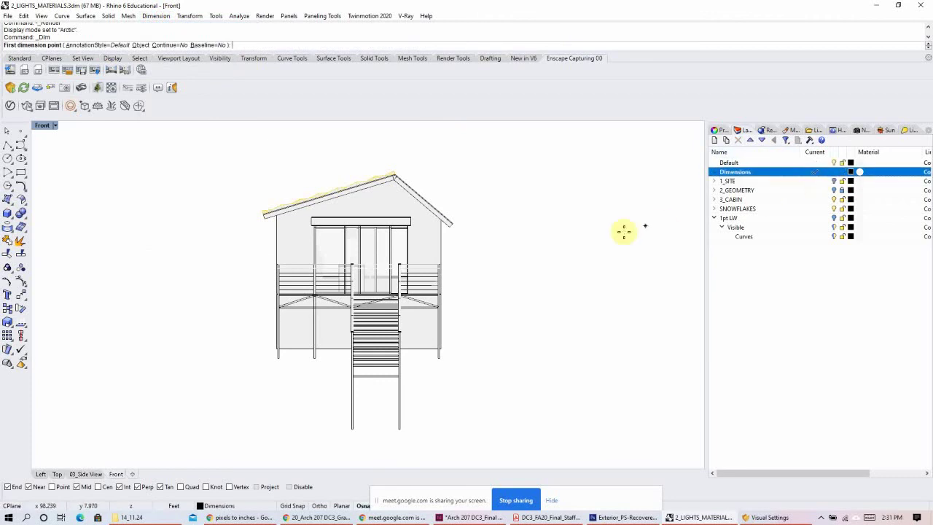
{"action": "left_click", "coordinate": [440, 350]}
{"action": "left_click", "coordinate": [441, 217]}
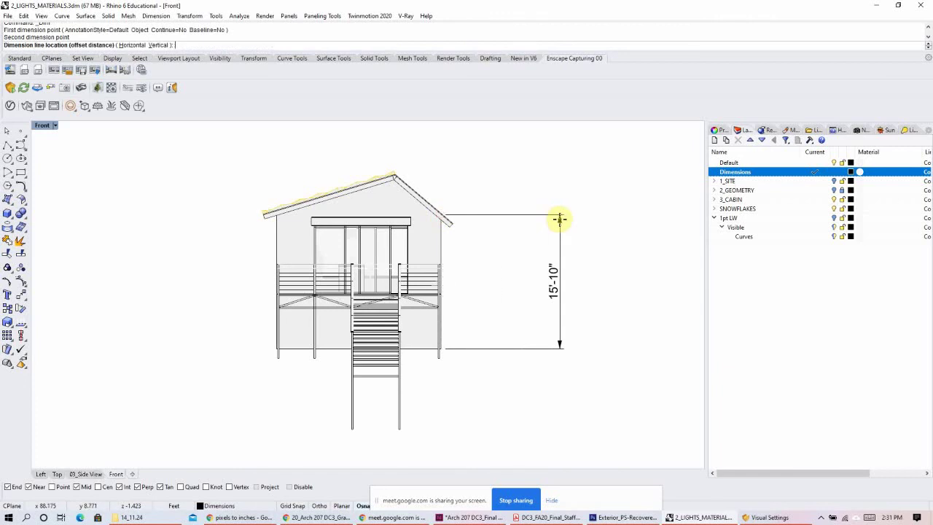
{"action": "left_click", "coordinate": [560, 218]}
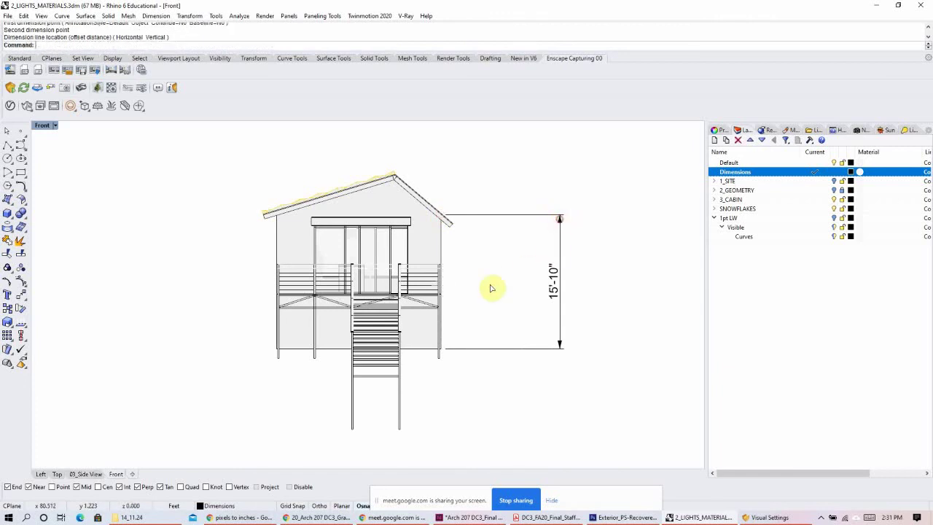
- Add a second vertical dimension from the roof ridge to the cabin's base, placed outside the wall-height dimension
{"action": "right_click", "coordinate": [542, 264]}
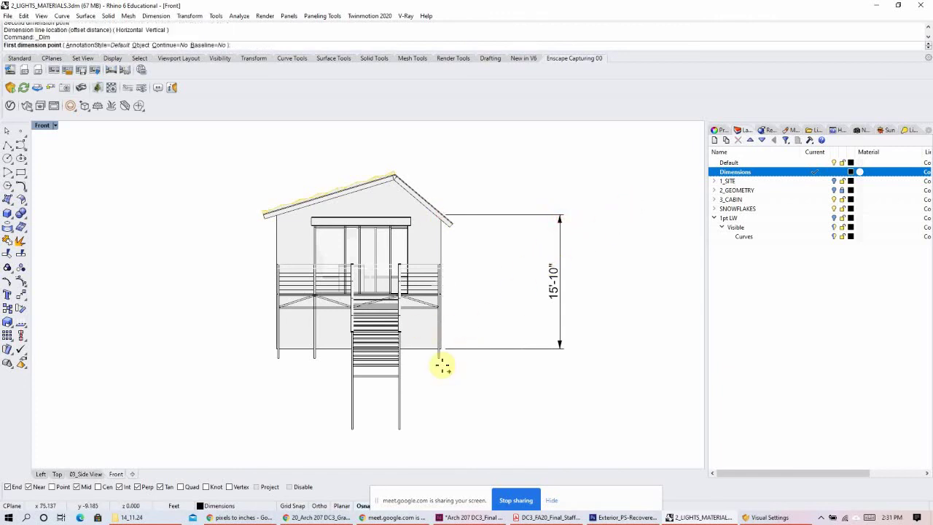
{"action": "left_click", "coordinate": [395, 173]}
{"action": "left_click", "coordinate": [413, 348]}
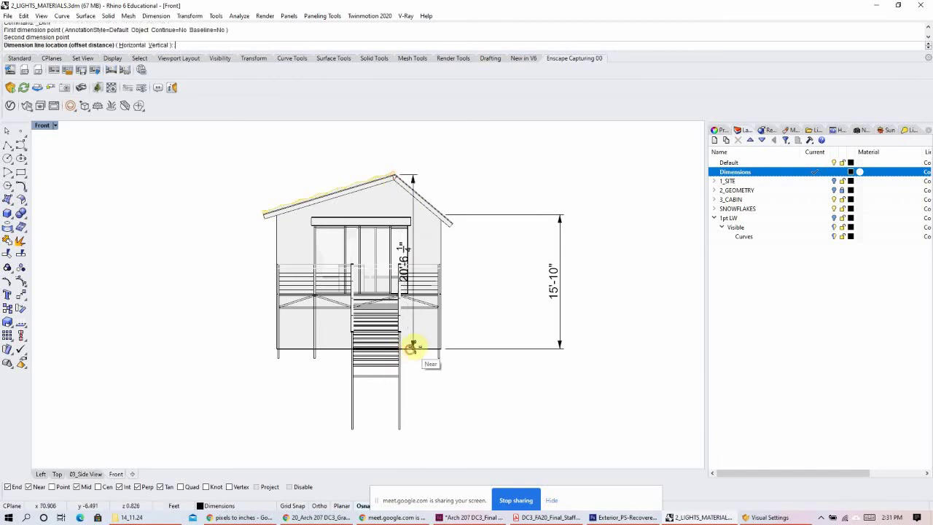
{"action": "left_click", "coordinate": [603, 236]}
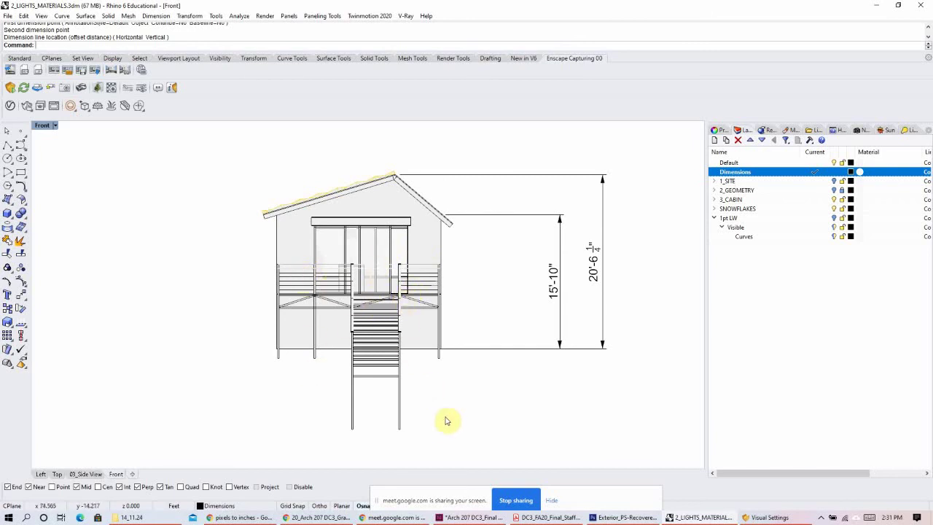
- Check the elevations on the InDesign board, and show Rhino's ViewCaptureToFile settings and image file types, including JPEG, without saving
{"action": "left_click", "coordinate": [465, 518]}
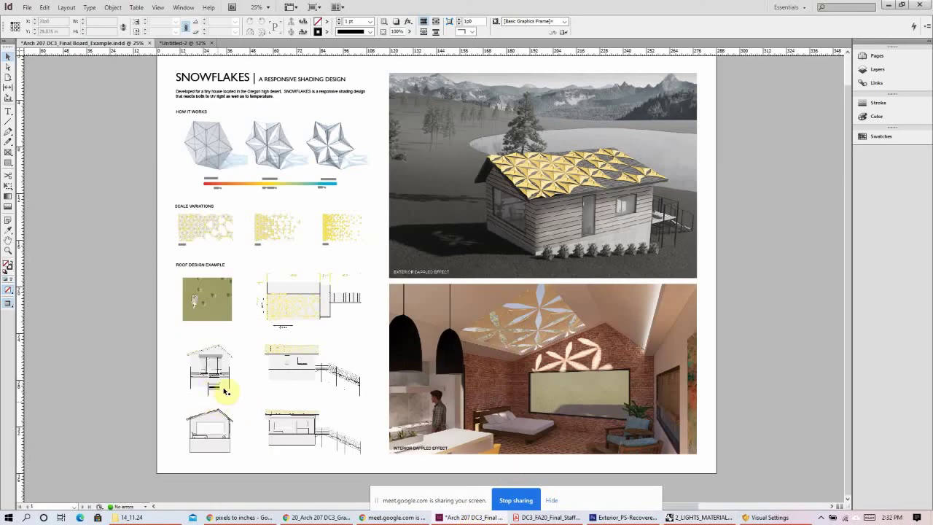
{"action": "left_click", "coordinate": [696, 518]}
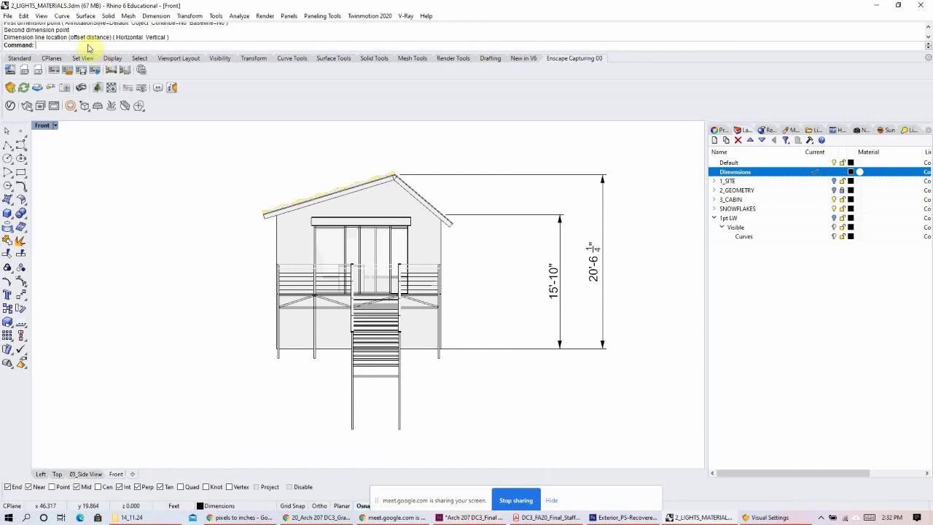
{"action": "type", "text": "_V"}
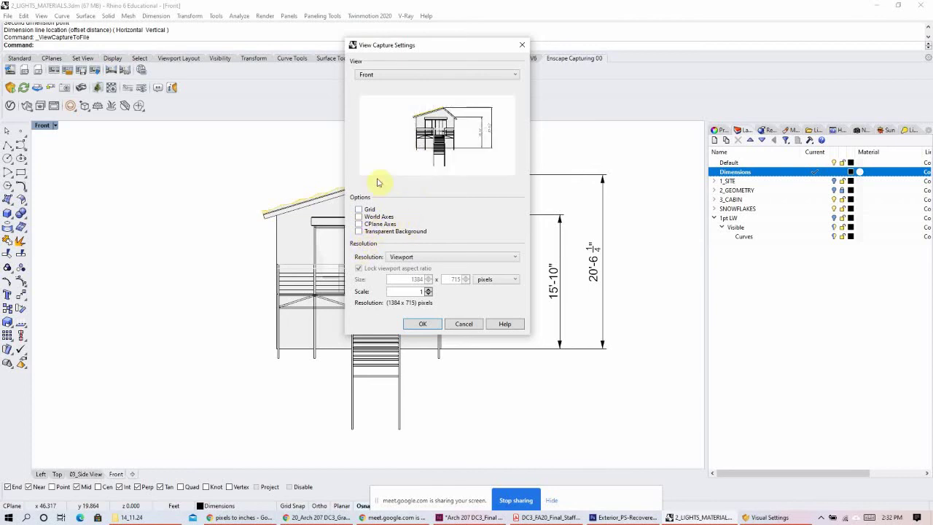
{"action": "left_click", "coordinate": [427, 324]}
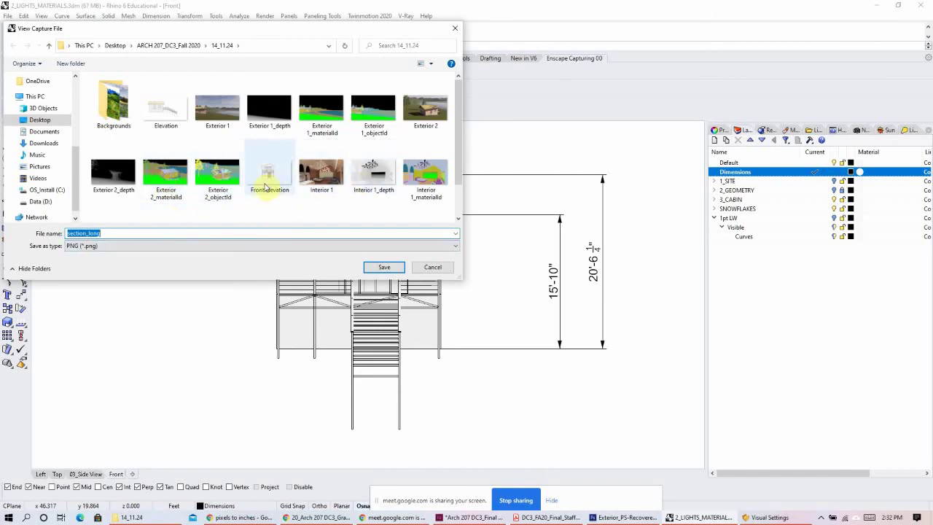
{"action": "scroll", "coordinate": [267, 188], "scroll_direction": "down", "scroll_amount": 1}
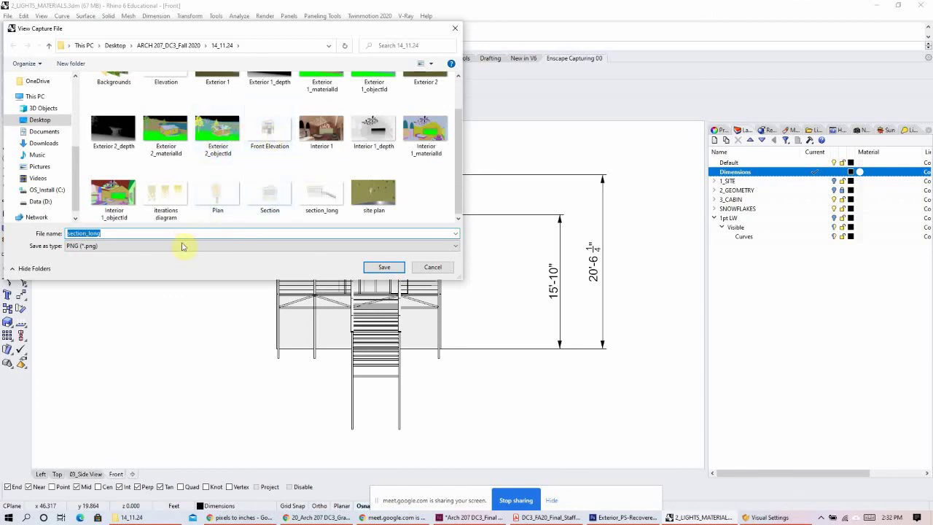
{"action": "left_click", "coordinate": [129, 247]}
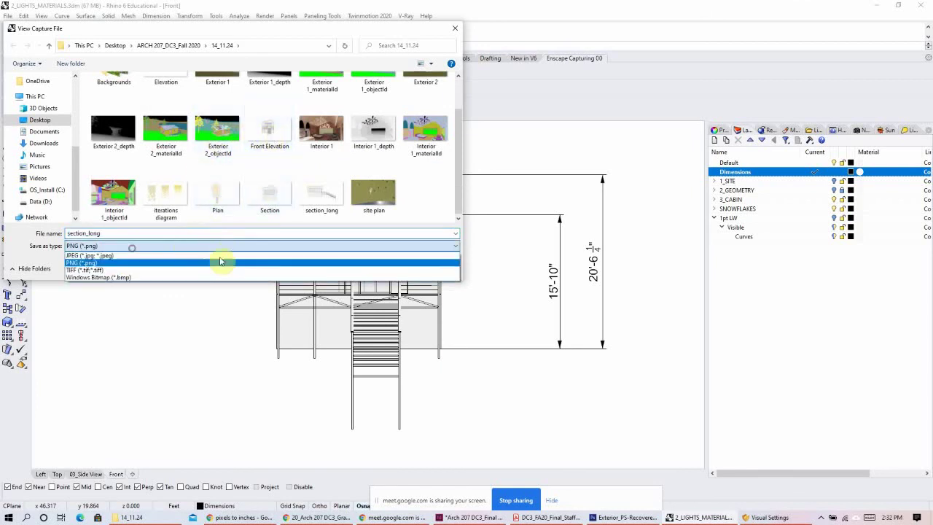
{"action": "left_click", "coordinate": [180, 257]}
{"action": "left_click", "coordinate": [440, 264]}
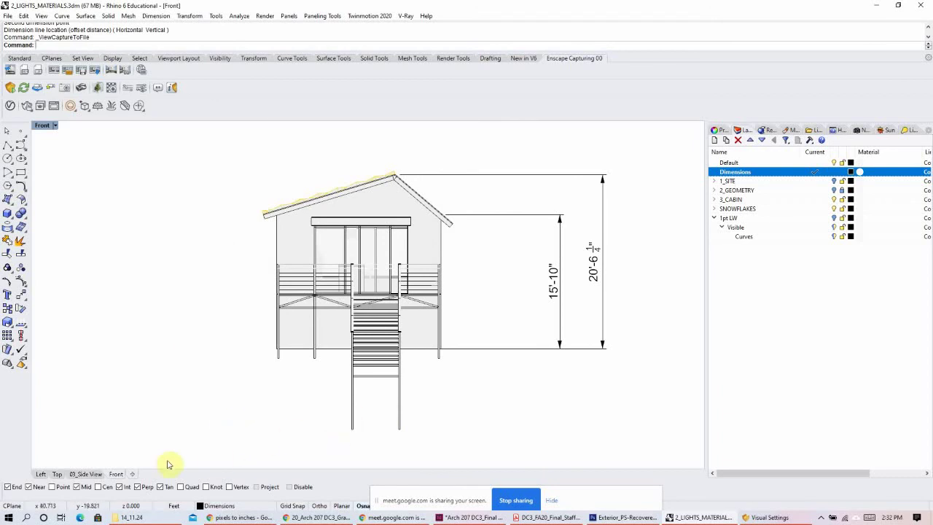
- Set the Top view to the Arctic display mode and frame the dimensioned roof plan
{"action": "left_click", "coordinate": [57, 475]}
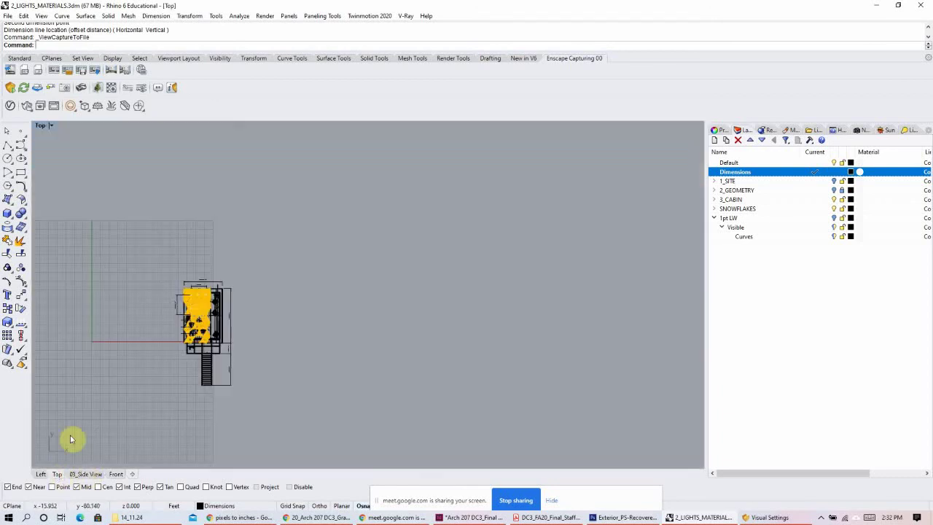
{"action": "left_click", "coordinate": [52, 126]}
{"action": "left_click", "coordinate": [65, 237]}
{"action": "right_click_drag", "start_coordinate": [255, 308], "coordinate": [398, 312]}
{"action": "scroll", "coordinate": [452, 299], "scroll_direction": "up", "scroll_amount": 3}
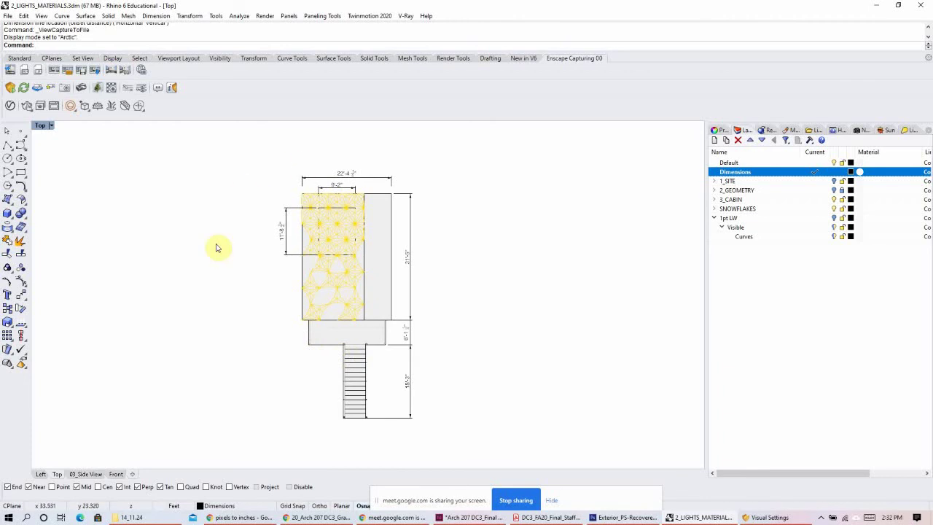
{"action": "scroll", "coordinate": [356, 268], "scroll_direction": "up", "scroll_amount": 2}
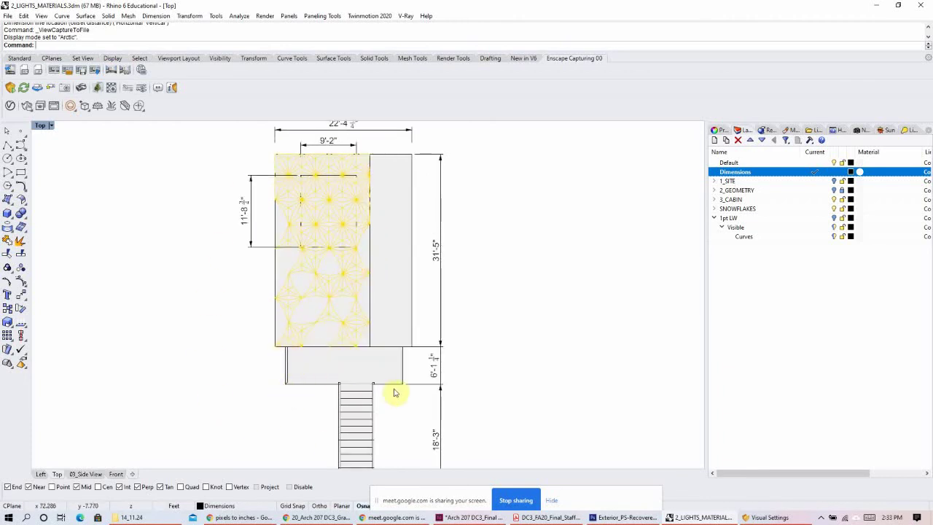
- Open the Arctic display mode's settings in the Rhino options
{"action": "left_click", "coordinate": [216, 17]}
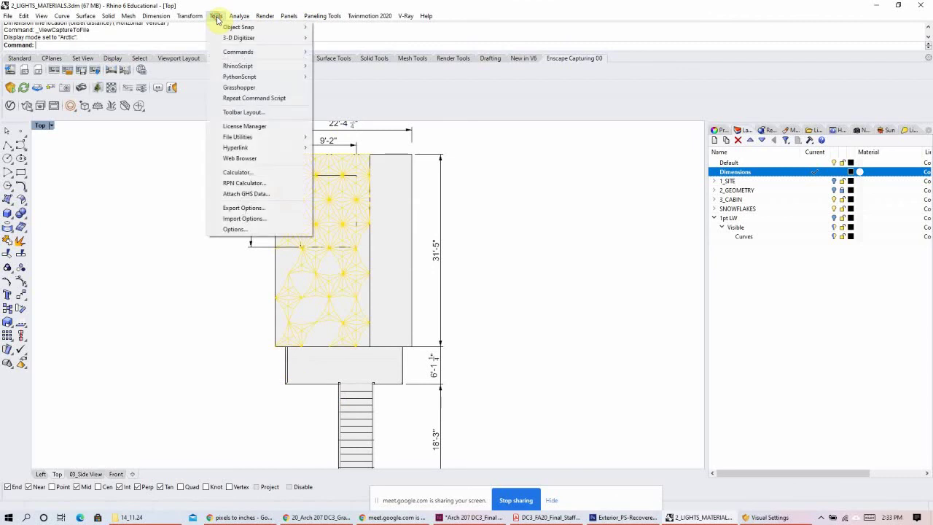
{"action": "left_click", "coordinate": [235, 229]}
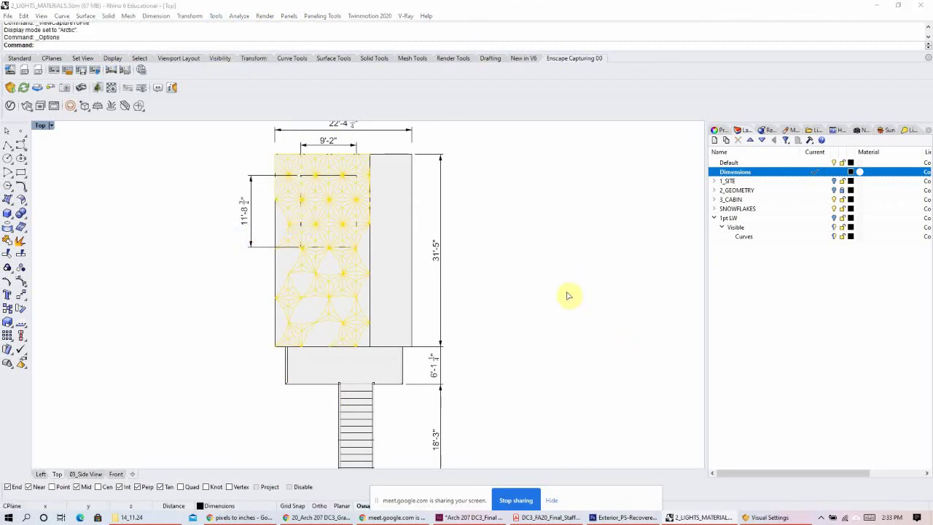
{"action": "scroll", "coordinate": [585, 259], "scroll_direction": "down", "scroll_amount": 1}
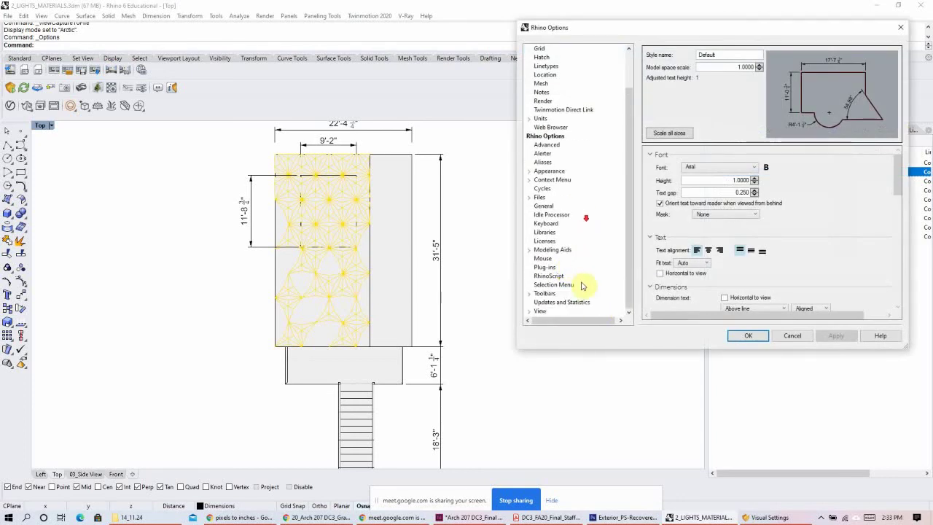
{"action": "left_click", "coordinate": [529, 312]}
{"action": "left_click", "coordinate": [538, 303]}
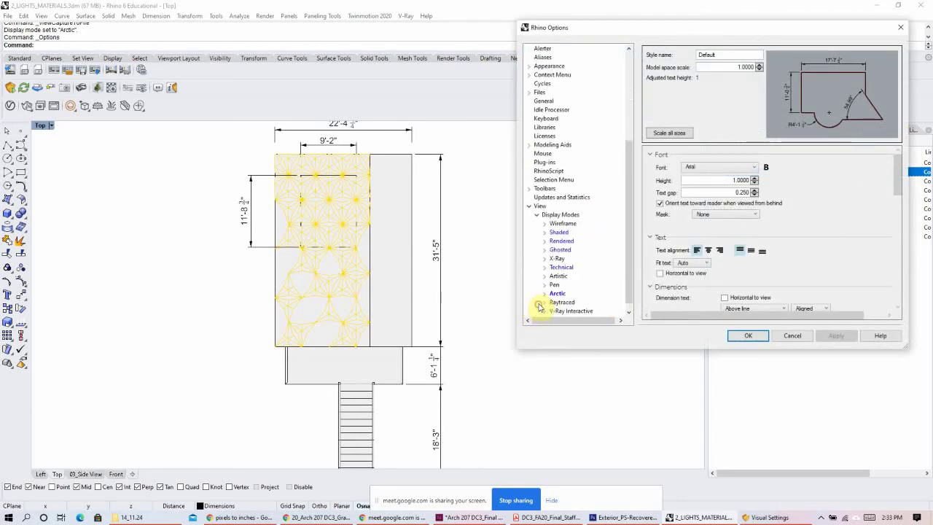
{"action": "left_click", "coordinate": [556, 294]}
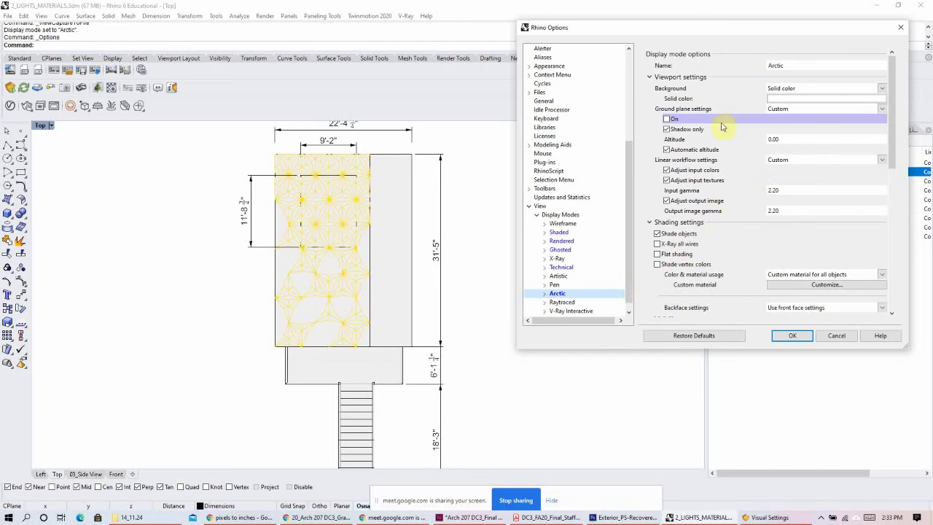
- Review the Arctic mode's viewport settings and try the ground plane on, then switch it back off
{"action": "scroll", "coordinate": [720, 165], "scroll_direction": "down", "scroll_amount": 1}
{"action": "scroll", "coordinate": [736, 179], "scroll_direction": "down", "scroll_amount": 2}
{"action": "scroll", "coordinate": [742, 208], "scroll_direction": "up", "scroll_amount": 3}
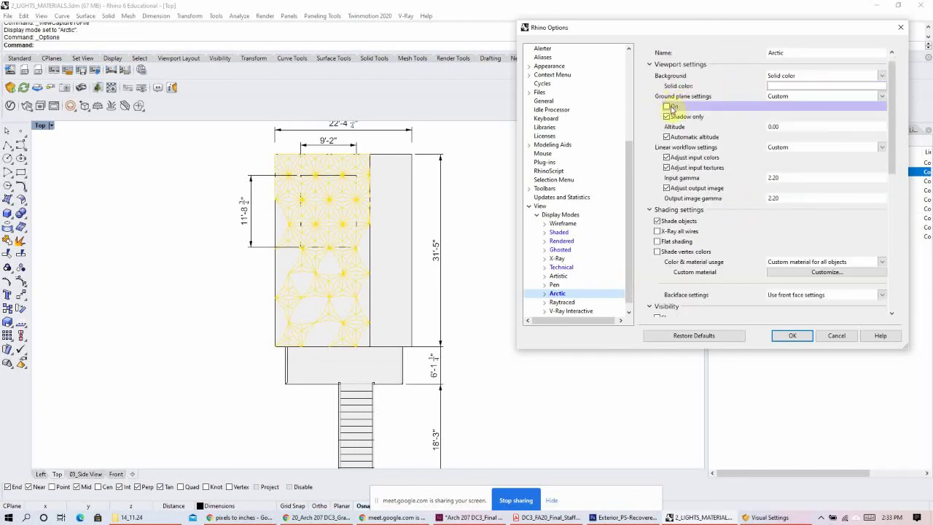
{"action": "left_click", "coordinate": [667, 107]}
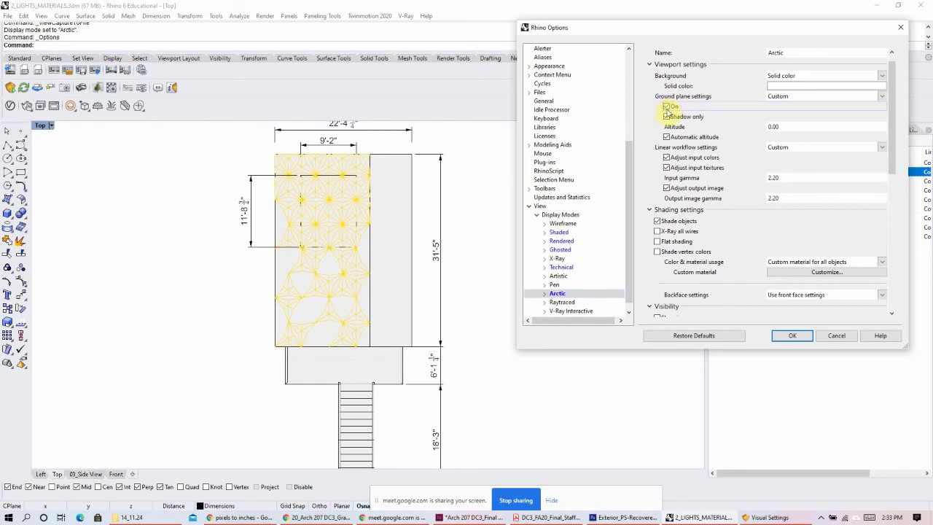
{"action": "left_click", "coordinate": [667, 107]}
{"action": "scroll", "coordinate": [728, 232], "scroll_direction": "down", "scroll_amount": 5}
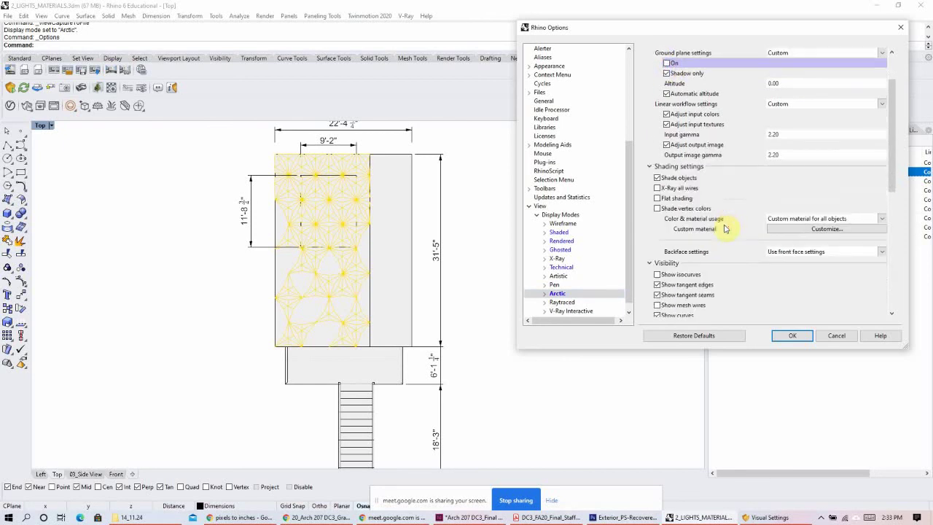
- Try an Arctic surface edge thickness of 0 pixels, then restore it to 1 and accept the options
{"action": "scroll", "coordinate": [779, 255], "scroll_direction": "down", "scroll_amount": 1}
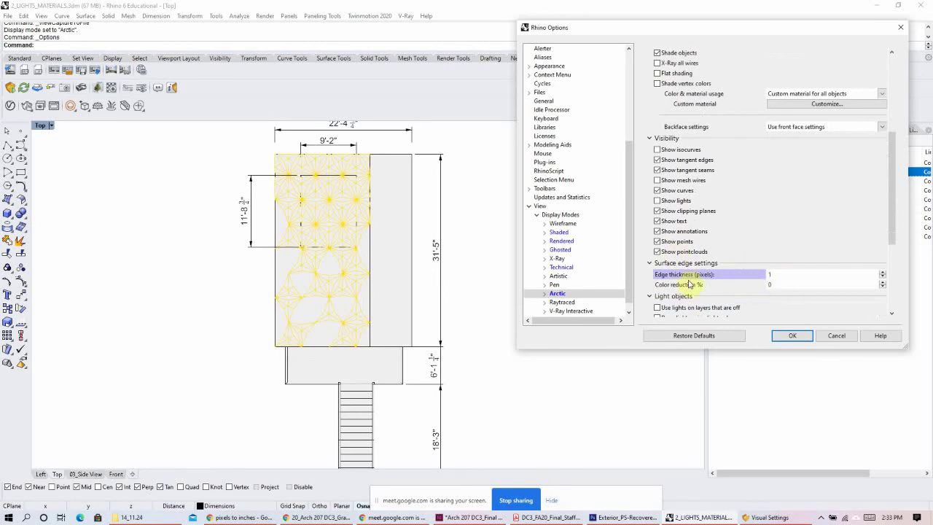
{"action": "left_click", "coordinate": [779, 275]}
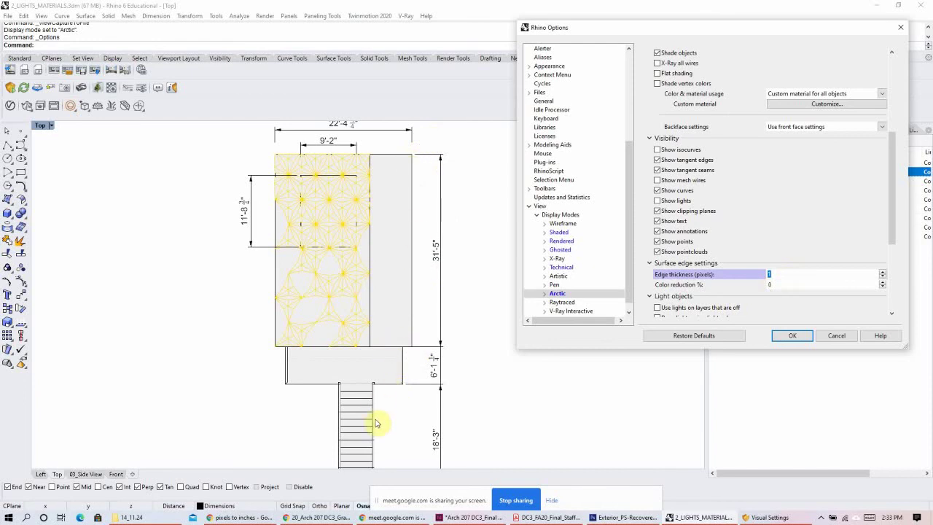
{"action": "type", "text": "0"}
{"action": "scroll", "coordinate": [775, 244], "scroll_direction": "down", "scroll_amount": 1}
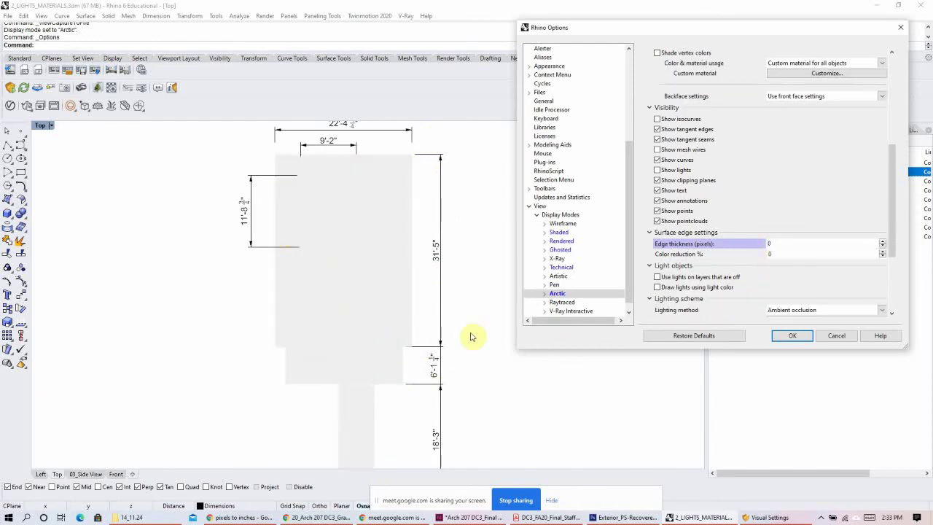
{"action": "left_click", "coordinate": [815, 195]}
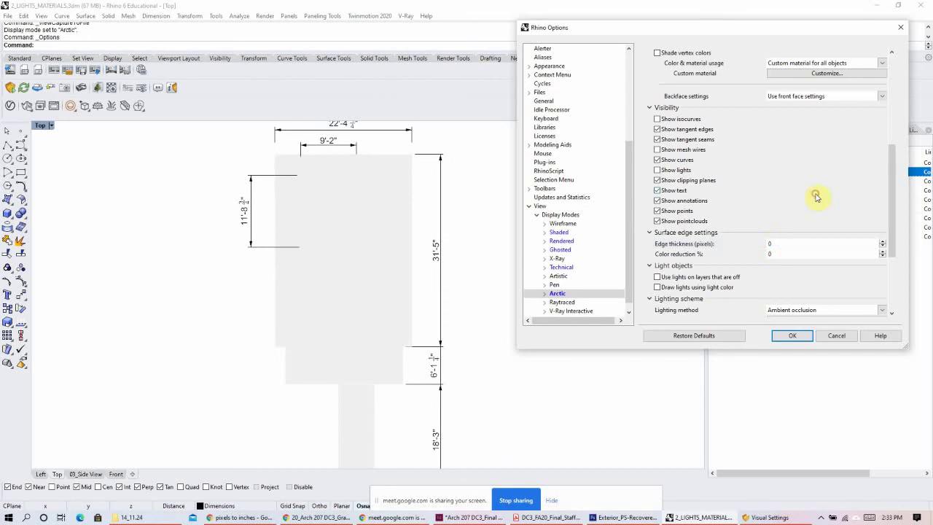
{"action": "left_click", "coordinate": [812, 215]}
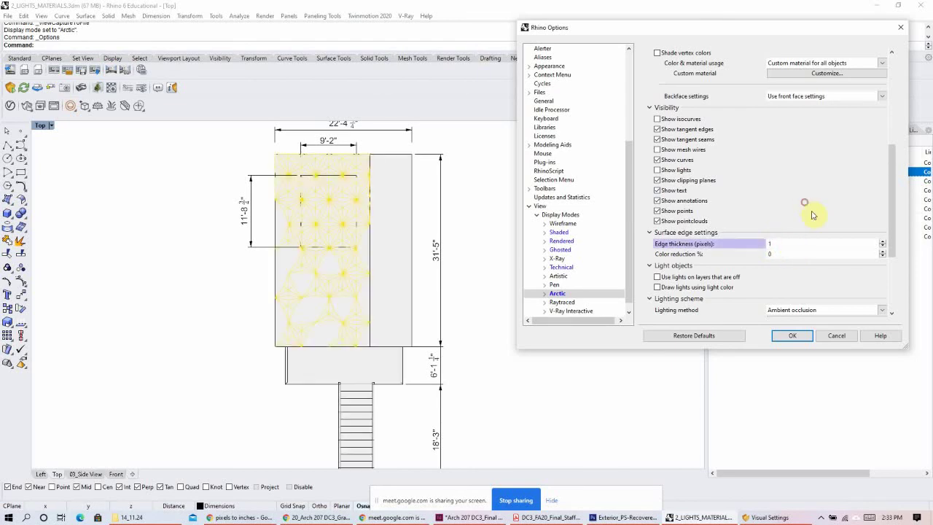
{"action": "left_click", "coordinate": [791, 336]}
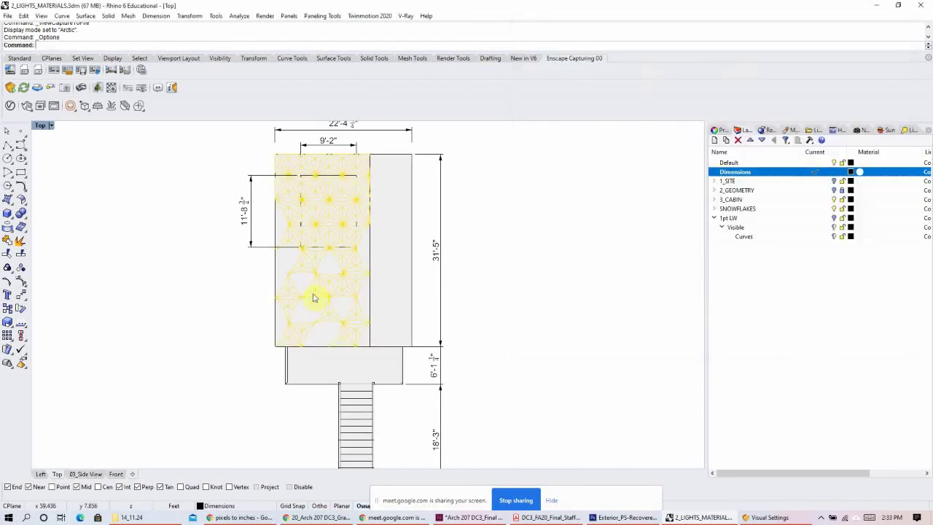
- Frame the whole dimensioned roof plan and show the ViewCaptureToFile settings with the transparent background option, without saving an image
{"action": "scroll", "coordinate": [317, 281], "scroll_direction": "down", "scroll_amount": 3}
{"action": "scroll", "coordinate": [326, 270], "scroll_direction": "up", "scroll_amount": 3}
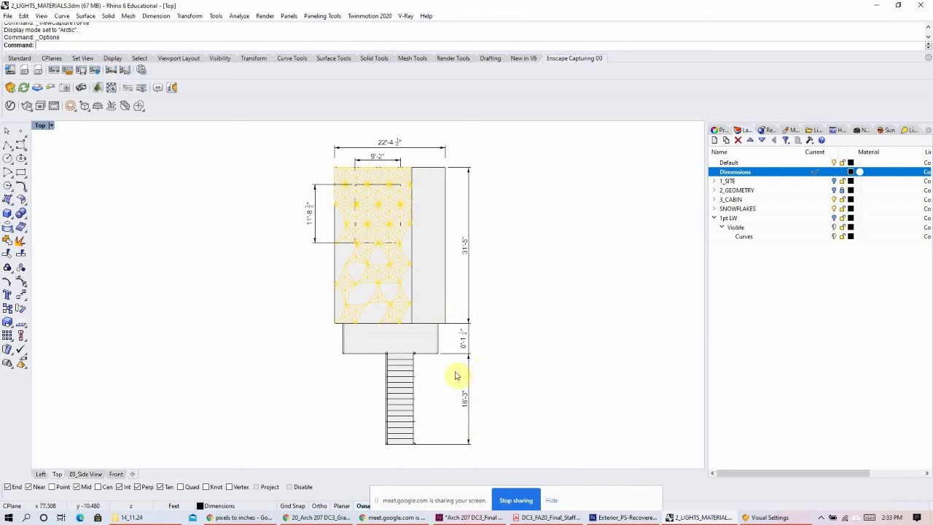
{"action": "right_click_drag", "start_coordinate": [484, 374], "coordinate": [494, 371]}
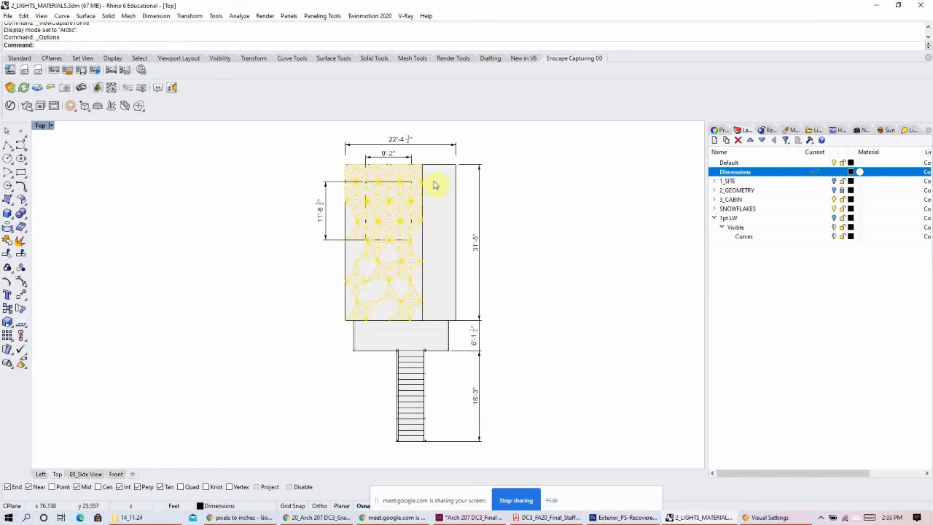
{"action": "left_click", "coordinate": [135, 48]}
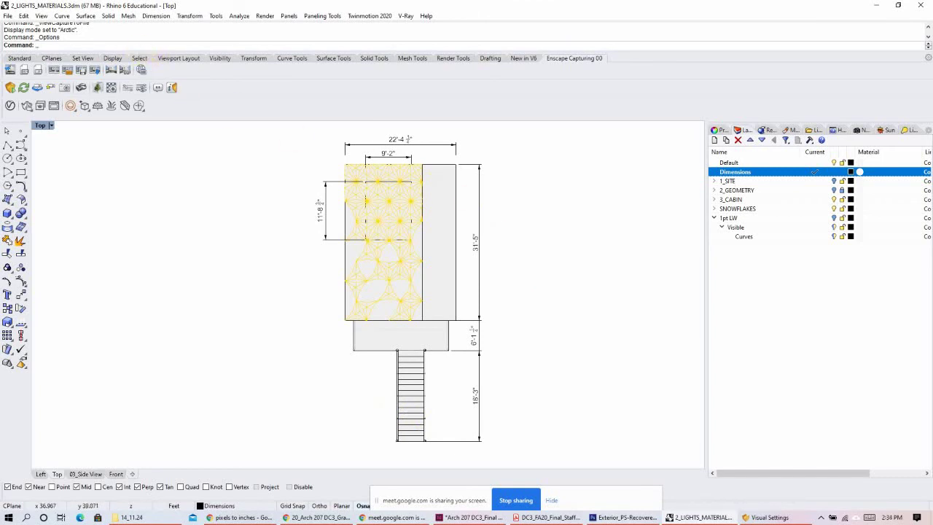
{"action": "key", "text": "Return"}
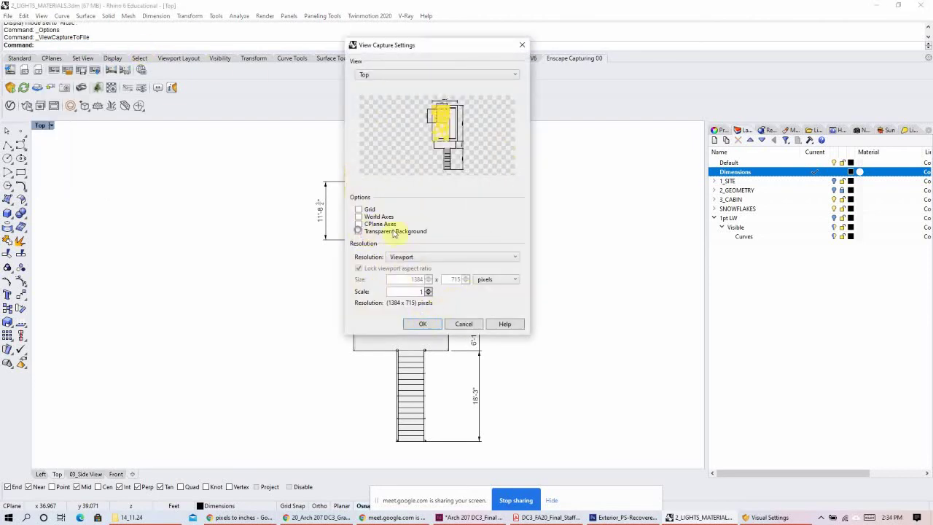
{"action": "left_click", "coordinate": [421, 325]}
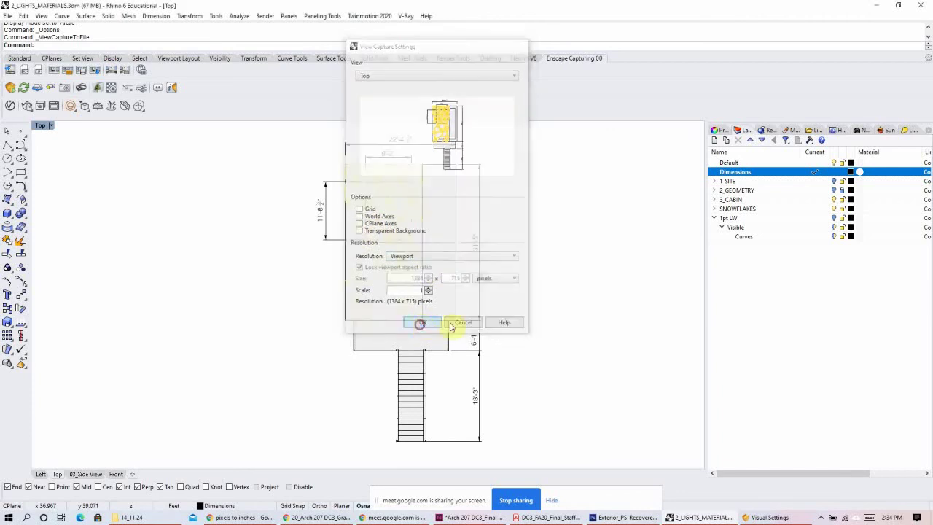
{"action": "left_click", "coordinate": [415, 269]}
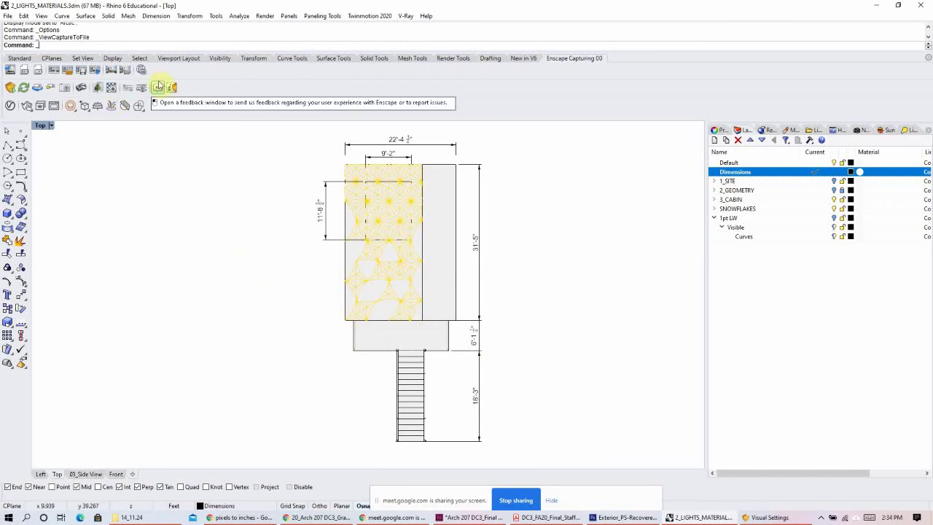
- Try a capture scale of 2 with a transparent background in the ViewCaptureToFile settings, then cancel the capture
{"action": "key", "text": "Return"}
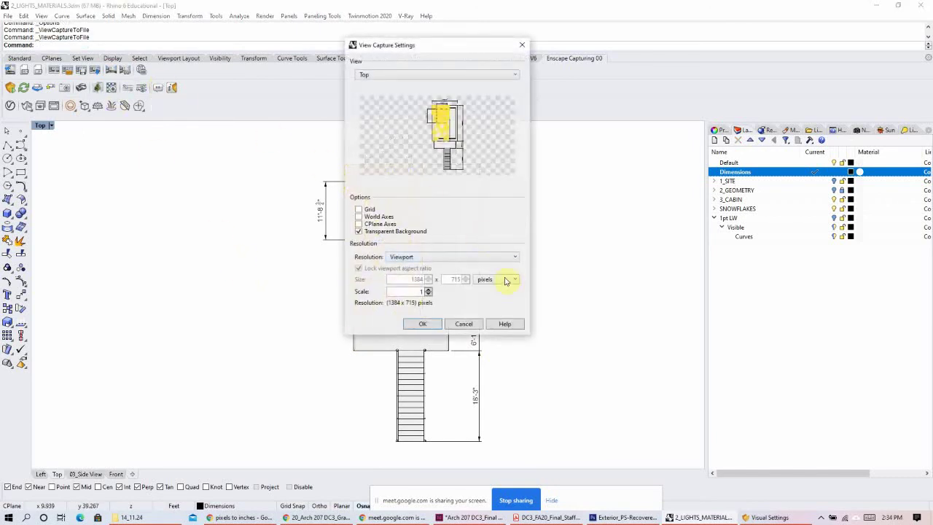
{"action": "left_click", "coordinate": [428, 290]}
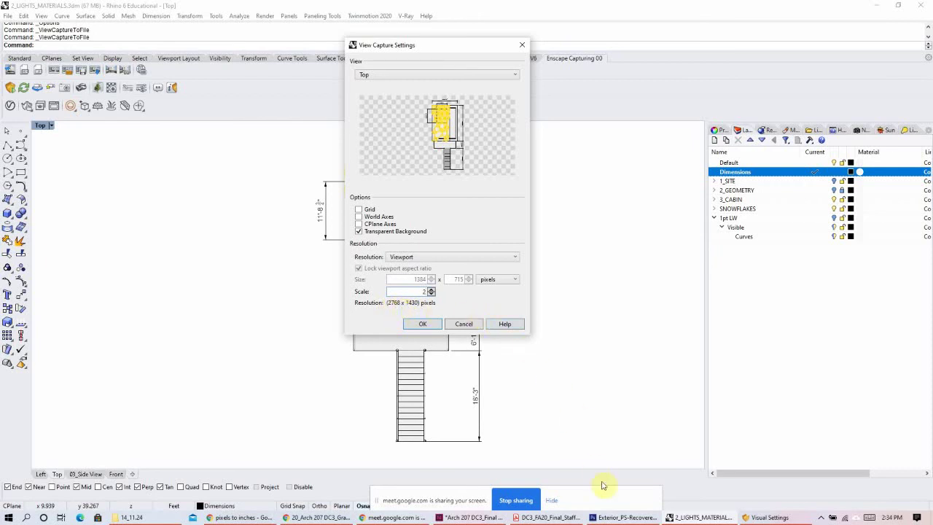
{"action": "left_click", "coordinate": [463, 324]}
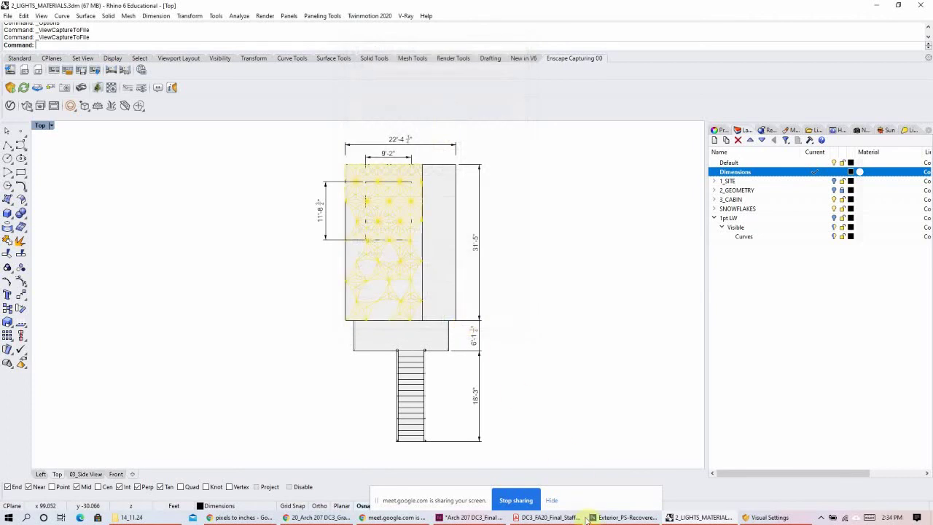
- Check the plan and elevation drawings on the InDesign final board, then return to the Rhino model
{"action": "left_click", "coordinate": [469, 518]}
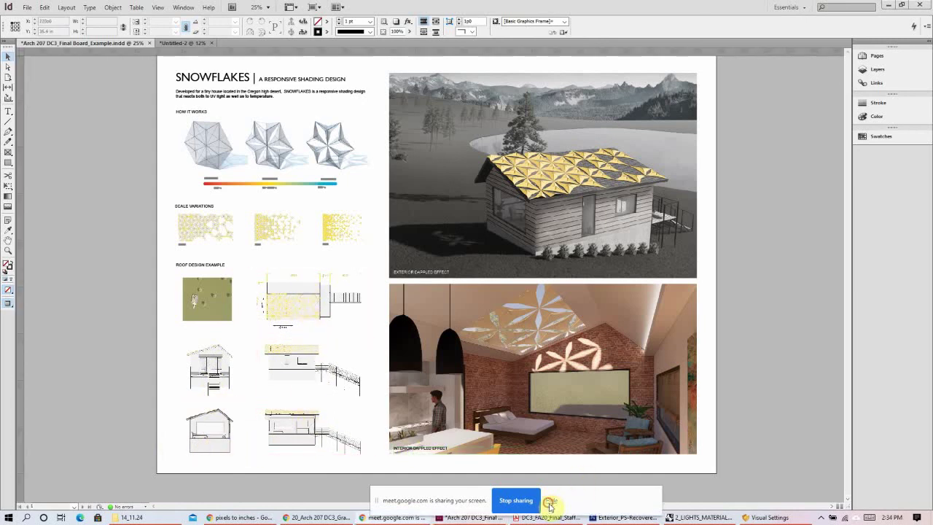
{"action": "left_click", "coordinate": [500, 517]}
{"action": "left_click", "coordinate": [700, 518]}
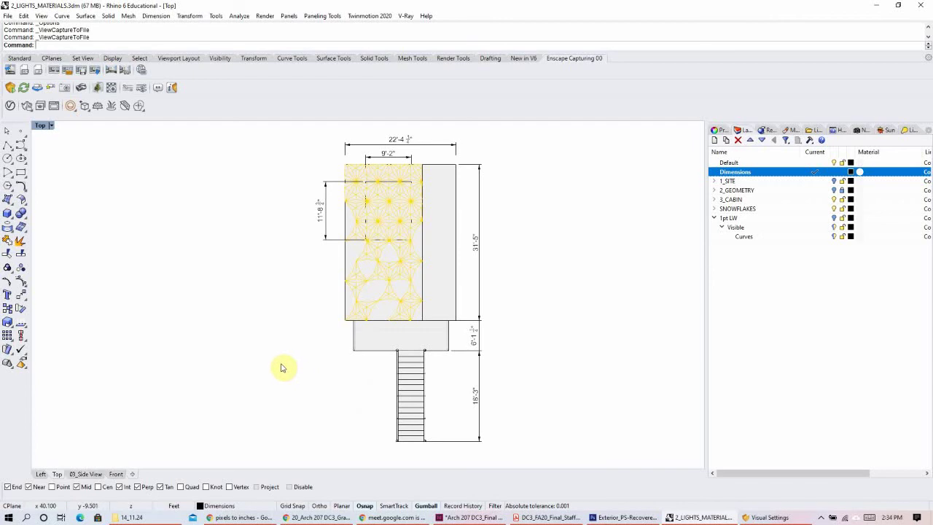
- Show all hidden objects and turn on the 1pt LW layer
{"action": "scroll", "coordinate": [225, 334], "scroll_direction": "down", "scroll_amount": 3}
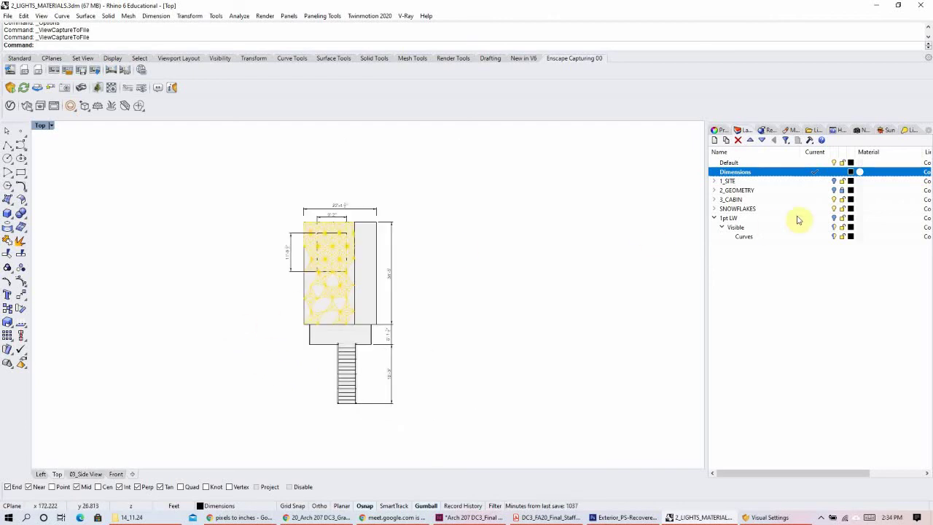
{"action": "scroll", "coordinate": [471, 261], "scroll_direction": "down", "scroll_amount": 3}
{"action": "type", "text": "Show"}
{"action": "key", "text": "Return"}
{"action": "scroll", "coordinate": [522, 282], "scroll_direction": "up", "scroll_amount": 4}
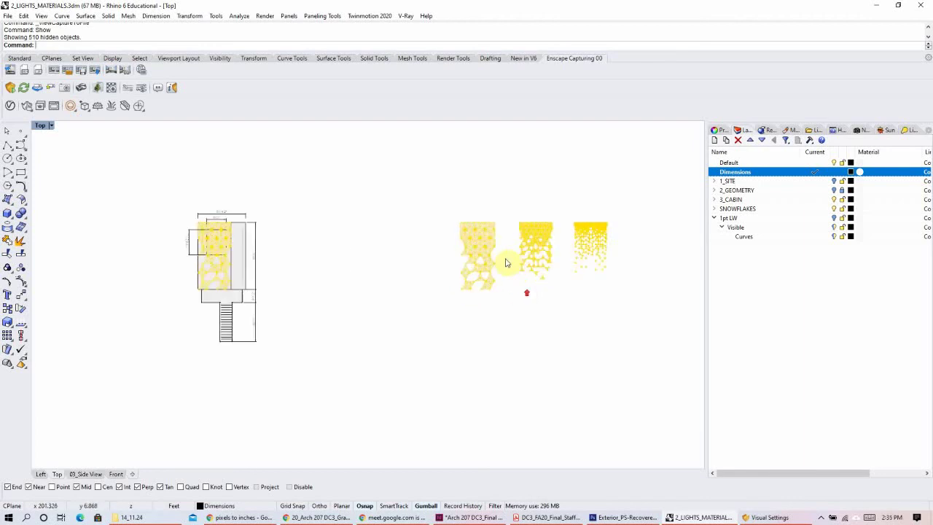
{"action": "left_click", "coordinate": [834, 219]}
{"action": "scroll", "coordinate": [302, 268], "scroll_direction": "down", "scroll_amount": 9}
{"action": "mouse_move", "coordinate": [319, 211]}
{"action": "right_mouse_down"}
{"action": "mouse_move", "coordinate": [340, 282]}
{"action": "mouse_move", "coordinate": [421, 280]}
{"action": "right_mouse_up"}
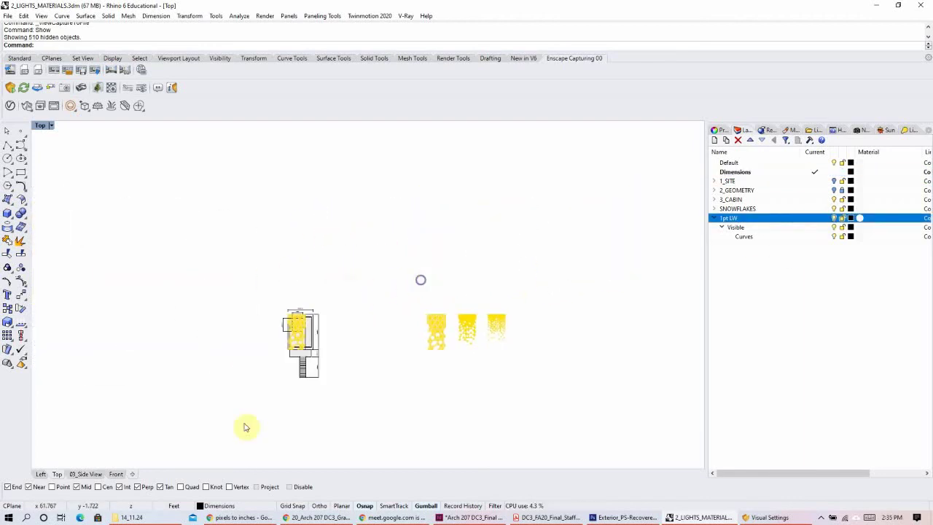
- Set the Top view to Wireframe and select the snowflake pattern's linework to check its curves, then deselect it
{"action": "left_click", "coordinate": [48, 126]}
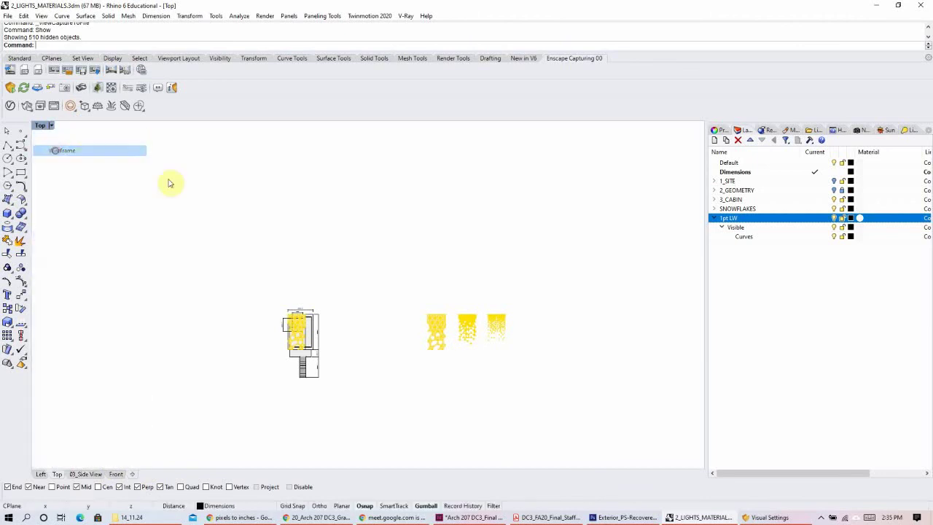
{"action": "left_click", "coordinate": [75, 153]}
{"action": "scroll", "coordinate": [437, 306], "scroll_direction": "up", "scroll_amount": 10}
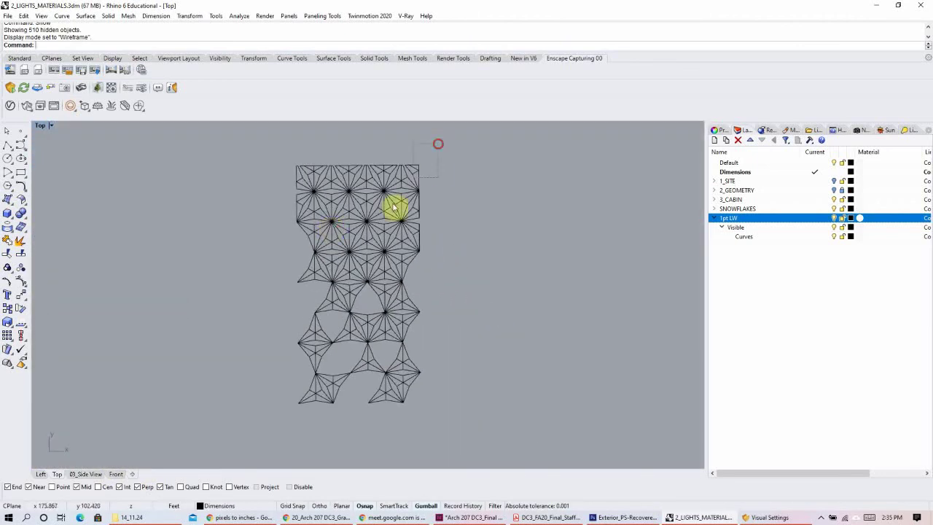
{"action": "left_click_drag", "start_coordinate": [395, 208], "coordinate": [401, 296]}
{"action": "left_click", "coordinate": [490, 216]}
- Select one triangular module's curves in the snowflake linework to examine them, then clear the selection and compare with the yellow pattern variations
{"action": "scroll", "coordinate": [474, 211], "scroll_direction": "up", "scroll_amount": 5}
{"action": "right_click_drag", "start_coordinate": [503, 329], "coordinate": [502, 290]}
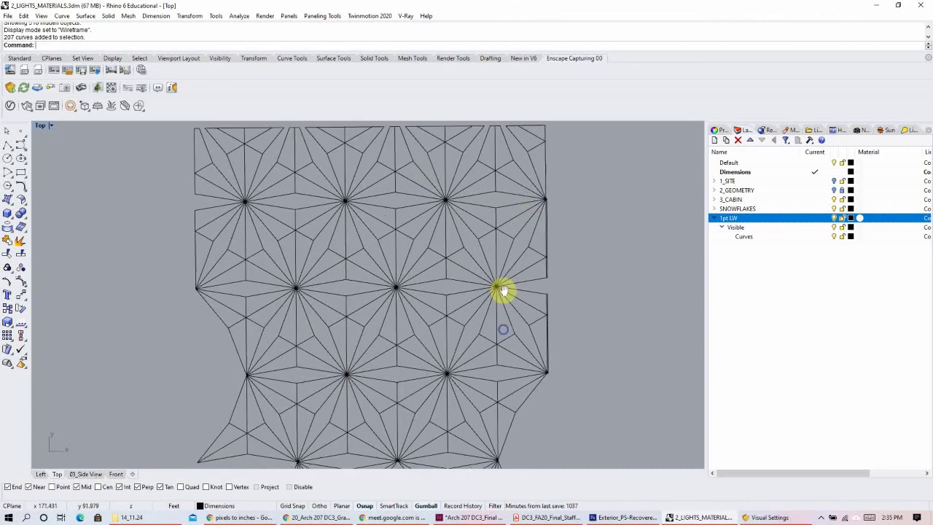
{"action": "scroll", "coordinate": [503, 290], "scroll_direction": "up", "scroll_amount": 5}
{"action": "left_click", "coordinate": [494, 237]}
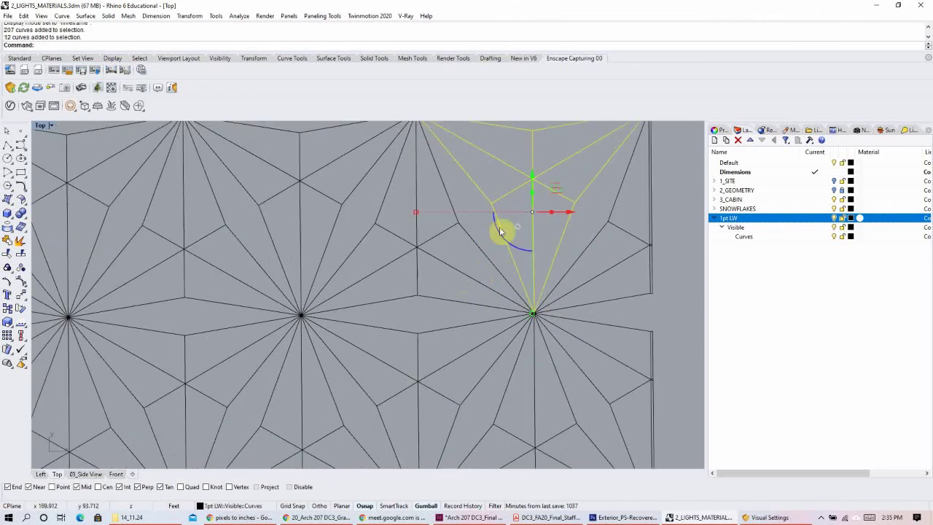
{"action": "scroll", "coordinate": [480, 245], "scroll_direction": "down", "scroll_amount": 4}
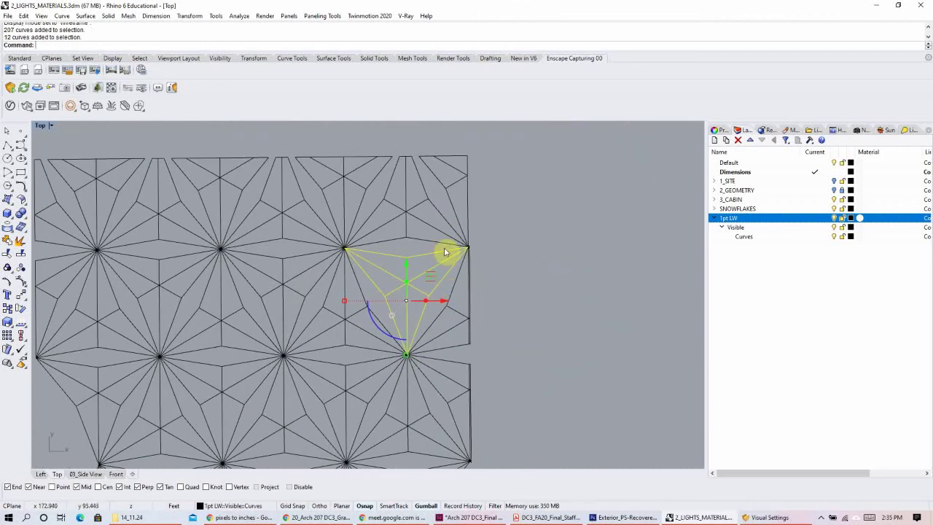
{"action": "scroll", "coordinate": [282, 309], "scroll_direction": "down", "scroll_amount": 6}
{"action": "scroll", "coordinate": [314, 286], "scroll_direction": "down", "scroll_amount": 6}
{"action": "right_click_drag", "start_coordinate": [347, 358], "coordinate": [384, 282]}
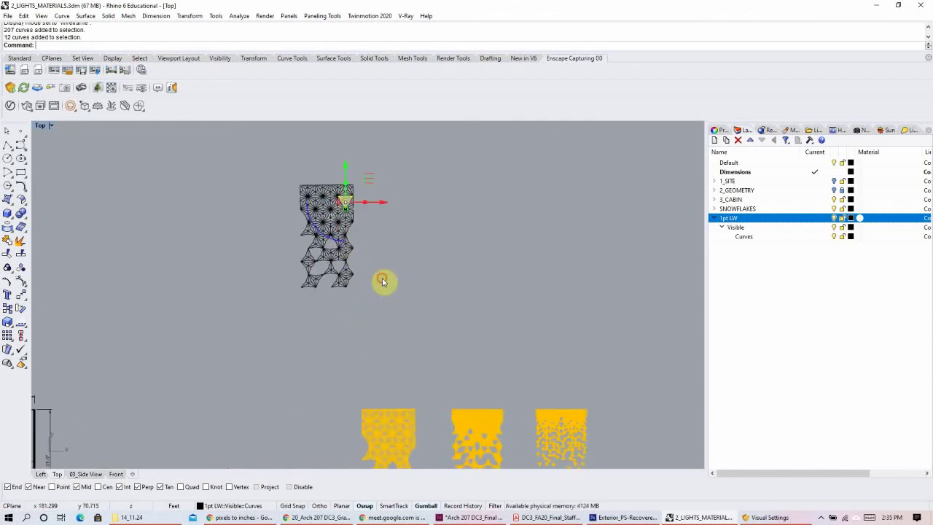
{"action": "scroll", "coordinate": [340, 263], "scroll_direction": "down", "scroll_amount": 2}
{"action": "left_click", "coordinate": [370, 328]}
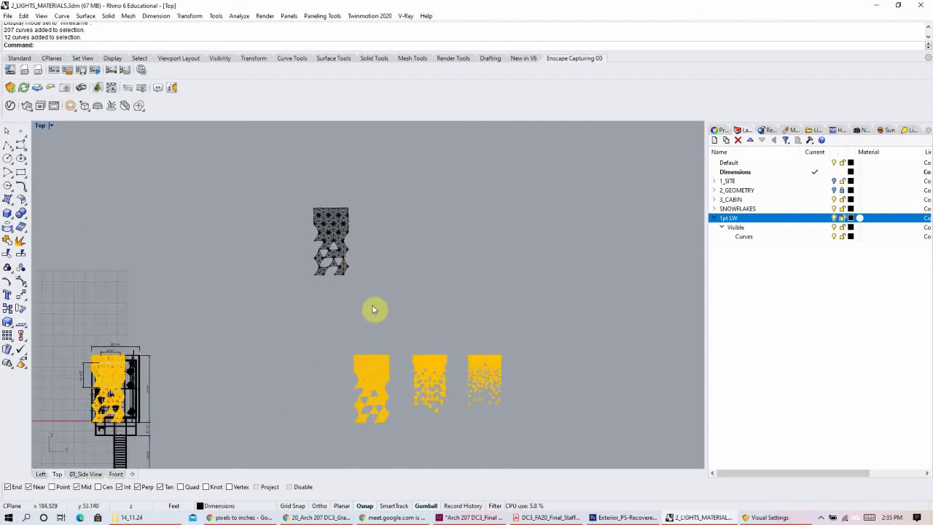
- Move the black snowflake linework down in line with the yellow pattern variations, beside the first one, and deselect it
{"action": "right_click_drag", "start_coordinate": [387, 265], "coordinate": [385, 240]}
{"action": "scroll", "coordinate": [314, 202], "scroll_direction": "up", "scroll_amount": 3}
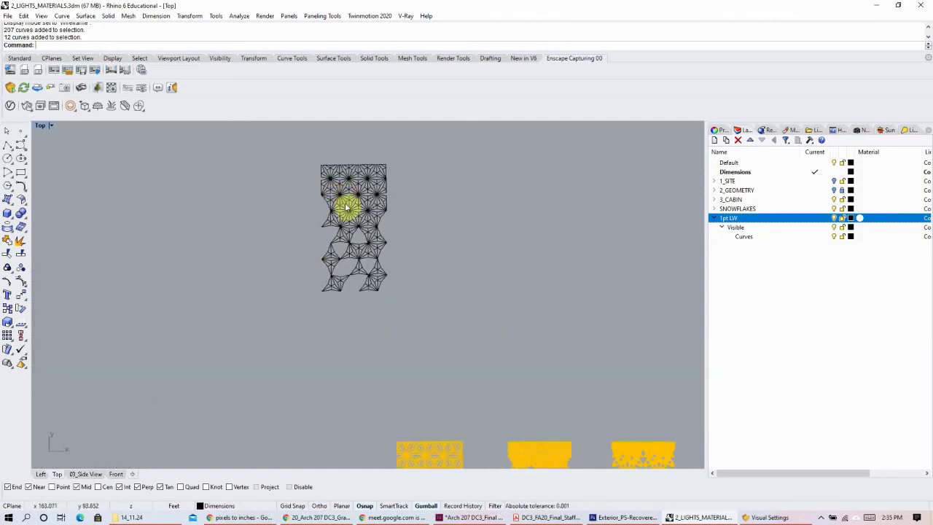
{"action": "scroll", "coordinate": [423, 297], "scroll_direction": "down", "scroll_amount": 3}
{"action": "right_click_drag", "start_coordinate": [471, 333], "coordinate": [445, 260]}
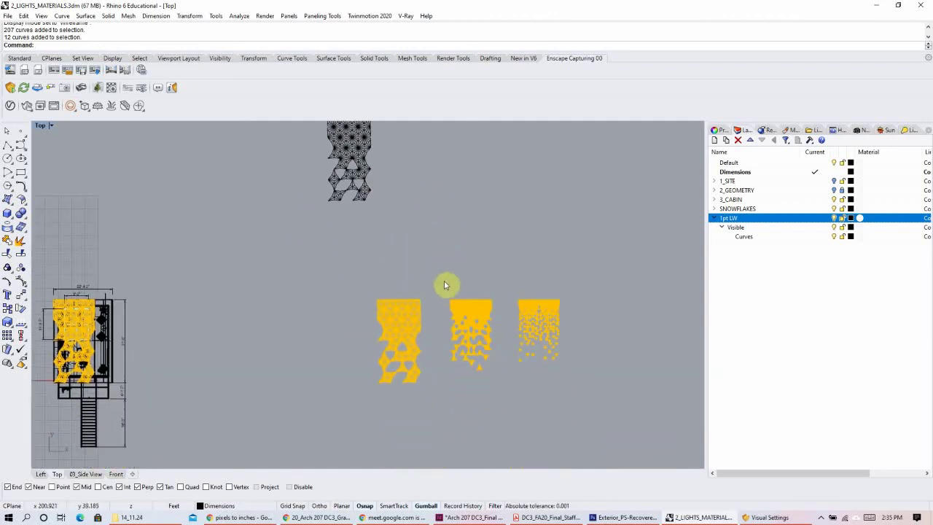
{"action": "right_click_drag", "start_coordinate": [351, 237], "coordinate": [358, 272]}
{"action": "left_click_drag", "start_coordinate": [313, 237], "coordinate": [376, 133]}
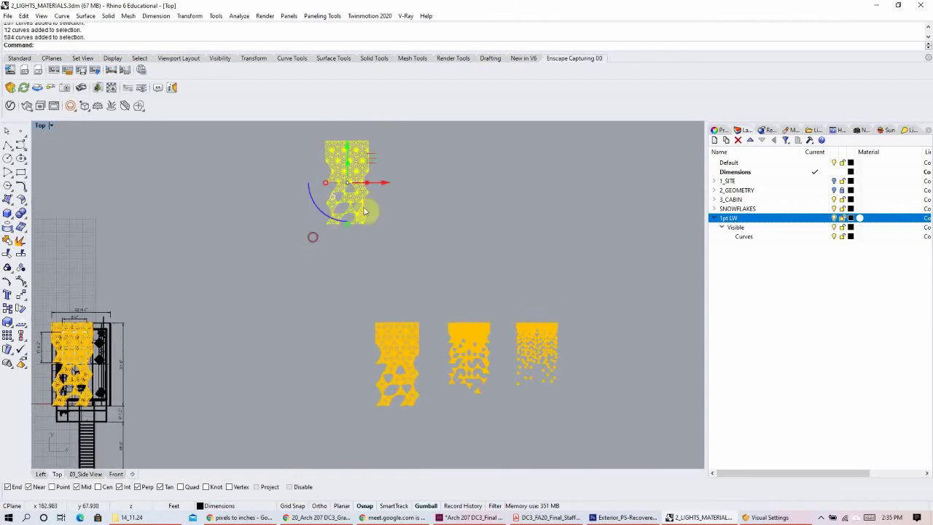
{"action": "left_click_drag", "start_coordinate": [381, 182], "coordinate": [341, 182]}
{"action": "left_click_drag", "start_coordinate": [300, 144], "coordinate": [305, 220]}
{"action": "left_click_drag", "start_coordinate": [346, 347], "coordinate": [345, 323]}
{"action": "left_click", "coordinate": [407, 310]}
- Make Default the current layer and select all polysurfaces of the first yellow snowflake pattern
{"action": "scroll", "coordinate": [424, 294], "scroll_direction": "up", "scroll_amount": 8}
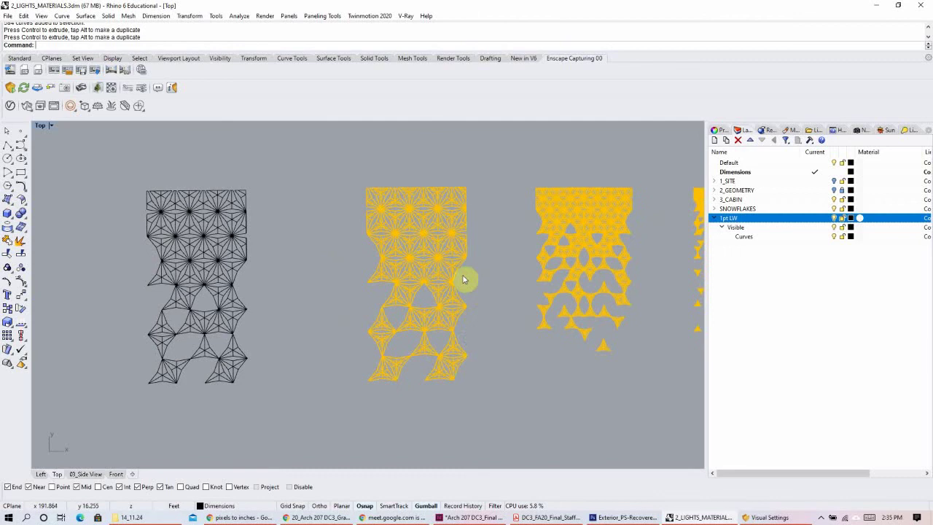
{"action": "left_click", "coordinate": [815, 163]}
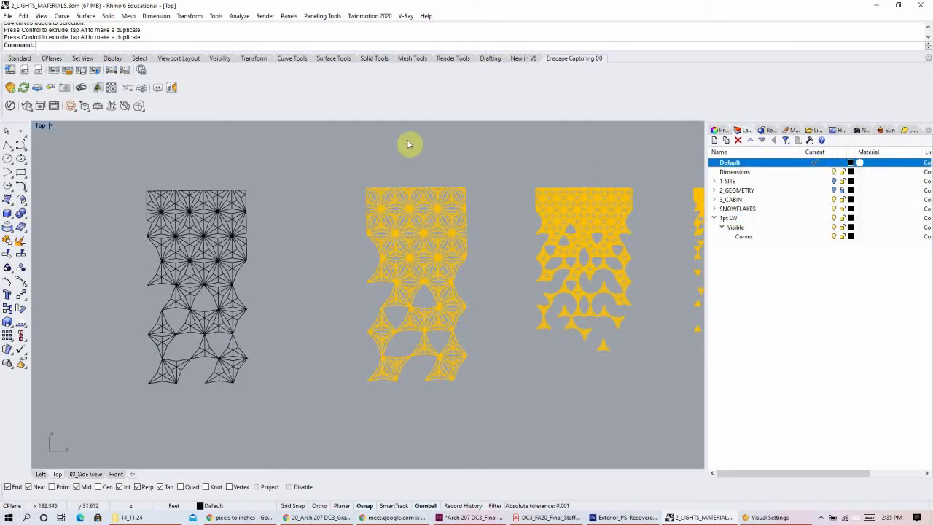
{"action": "mouse_move", "coordinate": [513, 158]}
{"action": "left_mouse_down"}
{"action": "mouse_move", "coordinate": [444, 233]}
{"action": "mouse_move", "coordinate": [482, 164]}
{"action": "left_mouse_up"}
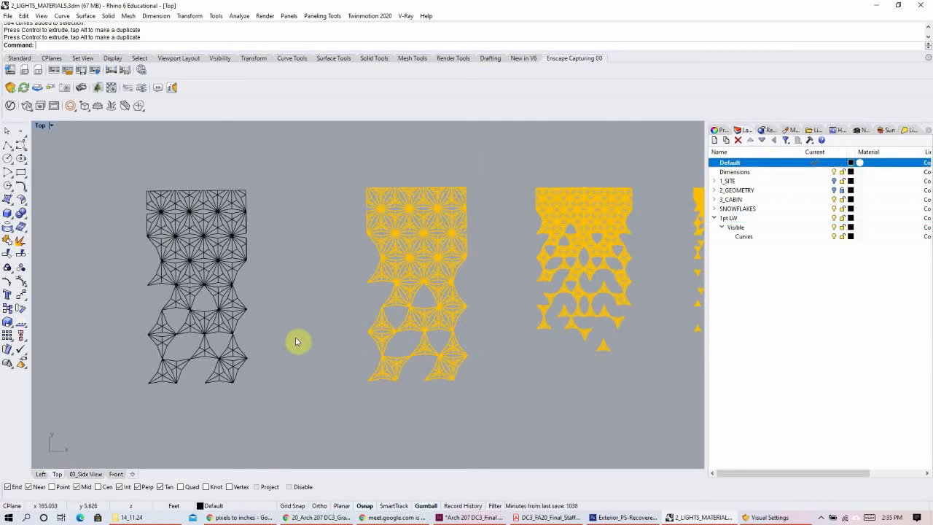
{"action": "scroll", "coordinate": [302, 347], "scroll_direction": "down", "scroll_amount": 3}
{"action": "scroll", "coordinate": [311, 360], "scroll_direction": "up", "scroll_amount": 1}
{"action": "left_click_drag", "start_coordinate": [450, 187], "coordinate": [338, 403]}
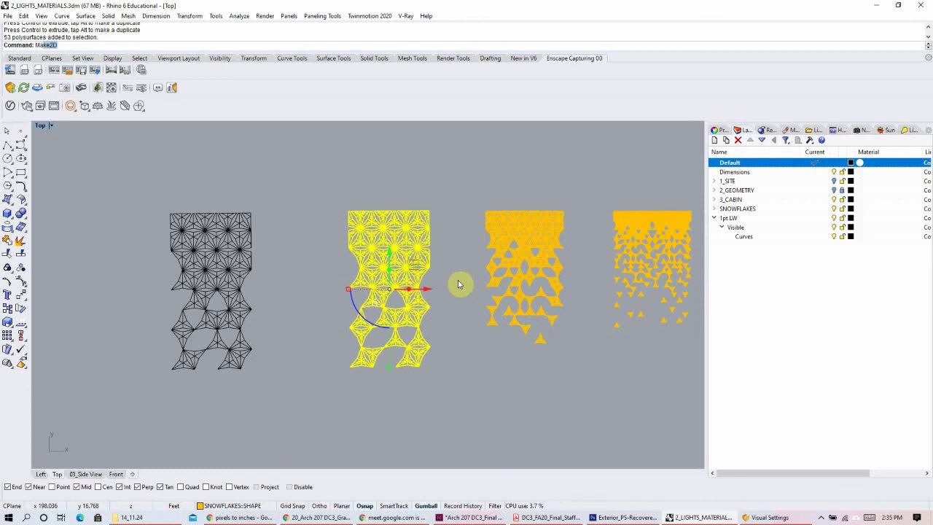
- Run Make2D on the selected pattern from the Top view with the output layer name snowflakes
{"action": "right_click", "coordinate": [457, 283]}
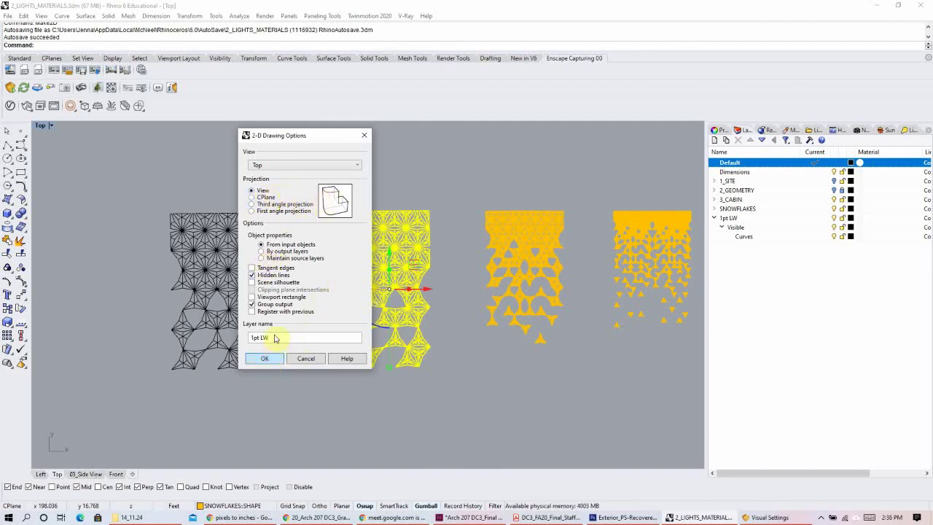
{"action": "left_click_drag", "start_coordinate": [278, 335], "coordinate": [219, 328]}
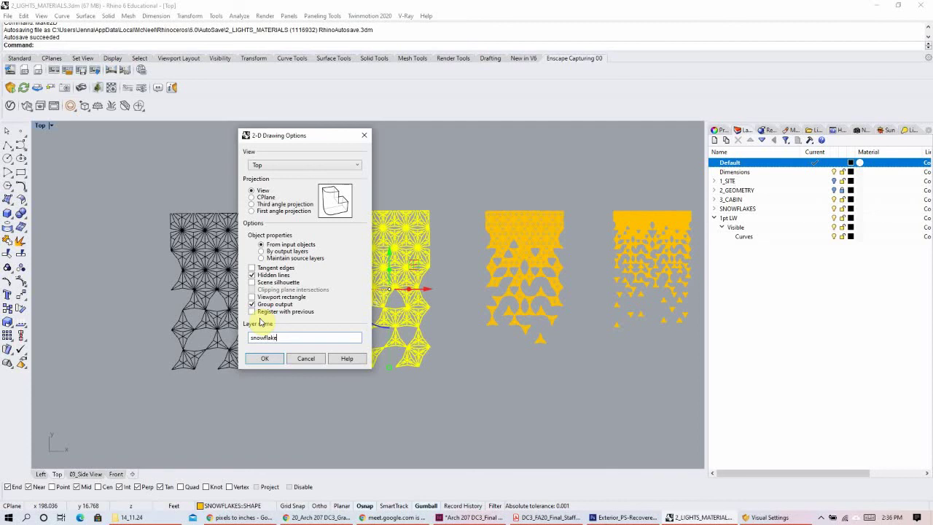
{"action": "left_click", "coordinate": [266, 358]}
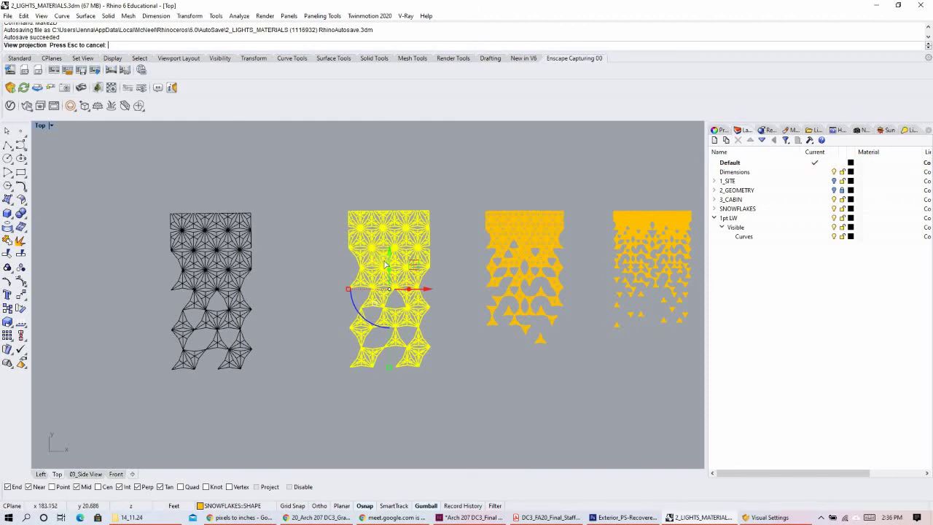
- Move the new 2D snowflake linework sideways off the cabin plan into the empty space beside it, undoing the extra drag
{"action": "scroll", "coordinate": [418, 208], "scroll_direction": "down", "scroll_amount": 4}
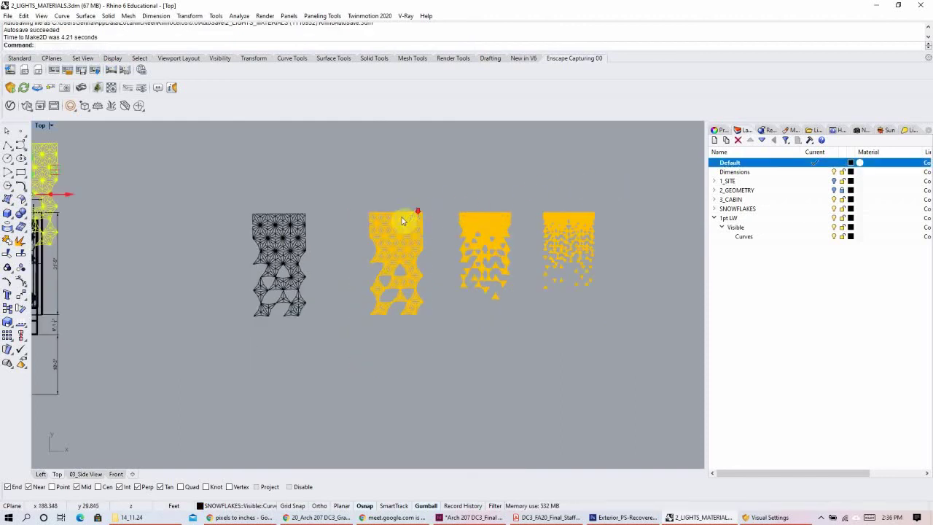
{"action": "right_click_drag", "start_coordinate": [209, 216], "coordinate": [256, 310]}
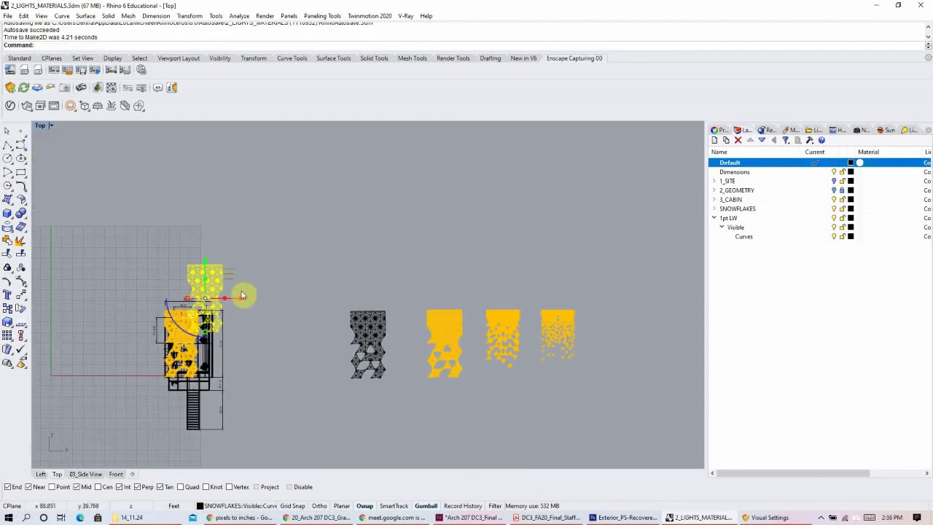
{"action": "left_click_drag", "start_coordinate": [248, 301], "coordinate": [374, 232]}
{"action": "scroll", "coordinate": [295, 310], "scroll_direction": "up", "scroll_amount": 5}
{"action": "key", "text": "ctrl+z"}
- Select triangular modules in the new linework, examine one up close in the 03_Side View, then return to the Top view
{"action": "scroll", "coordinate": [354, 193], "scroll_direction": "up", "scroll_amount": 5}
{"action": "left_click", "coordinate": [428, 236]}
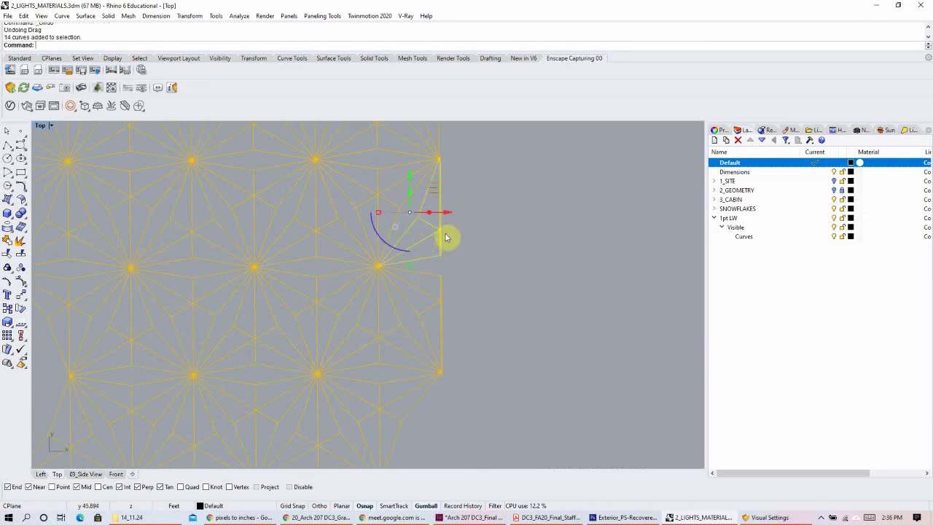
{"action": "left_click", "coordinate": [370, 202]}
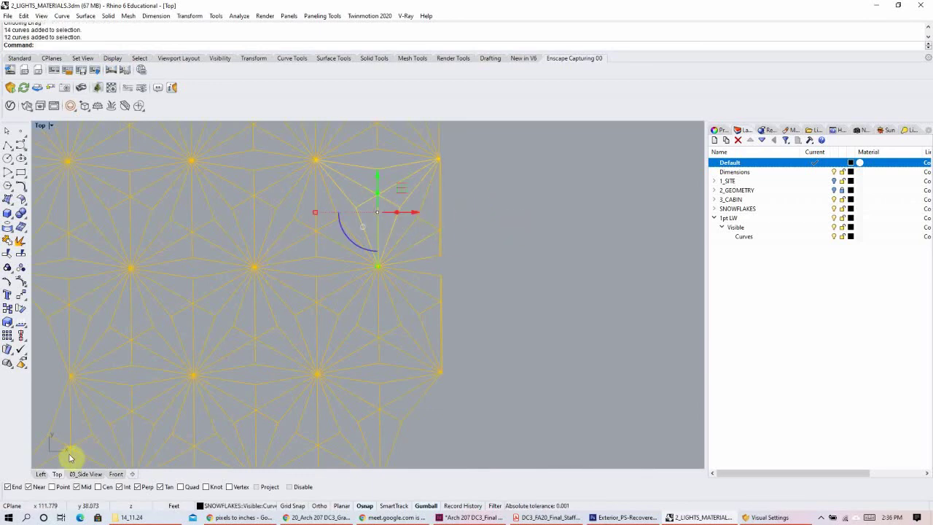
{"action": "left_click", "coordinate": [94, 475]}
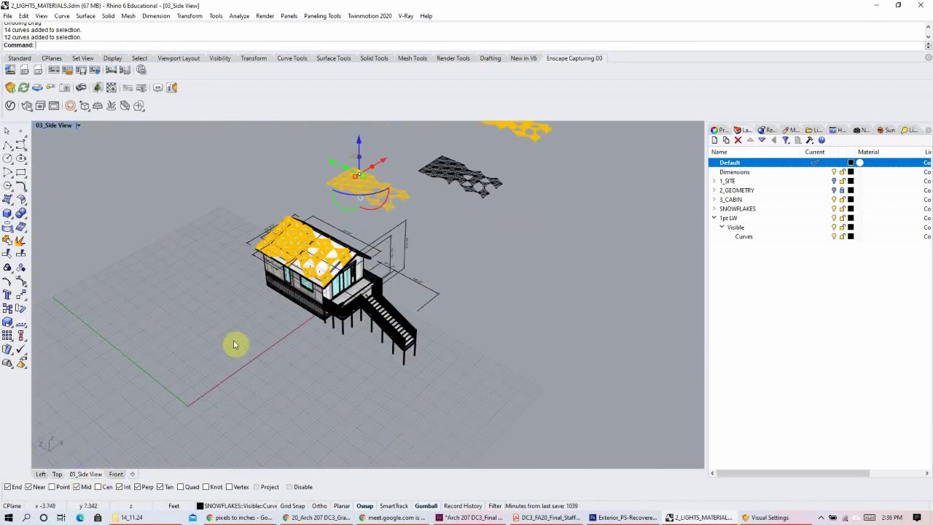
{"action": "scroll", "coordinate": [376, 204], "scroll_direction": "up", "scroll_amount": 5}
{"action": "scroll", "coordinate": [393, 205], "scroll_direction": "up", "scroll_amount": 2}
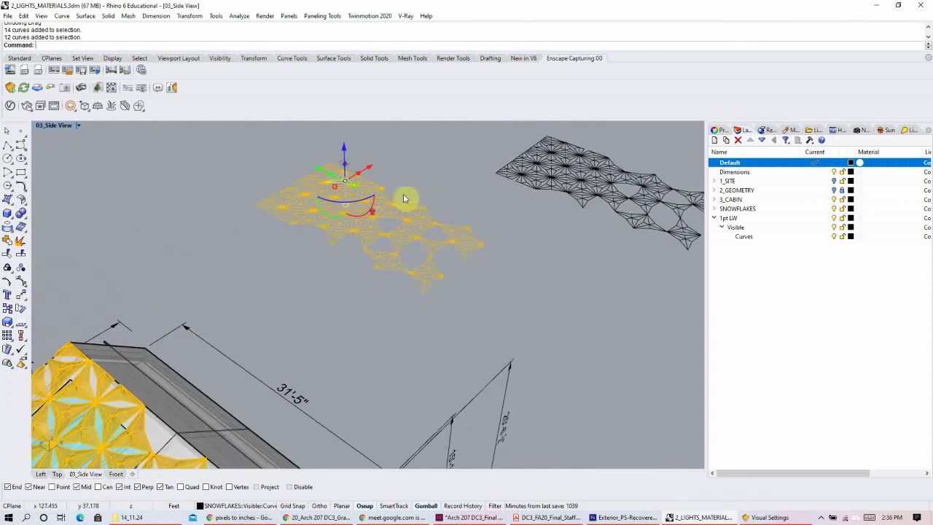
{"action": "left_click", "coordinate": [82, 58]}
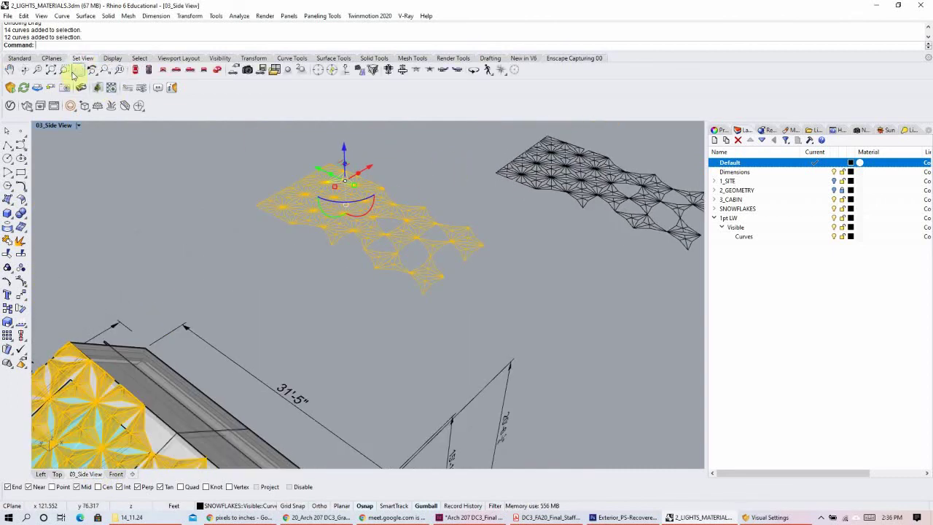
{"action": "left_click", "coordinate": [76, 70]}
{"action": "right_click_drag", "start_coordinate": [240, 270], "coordinate": [263, 296]}
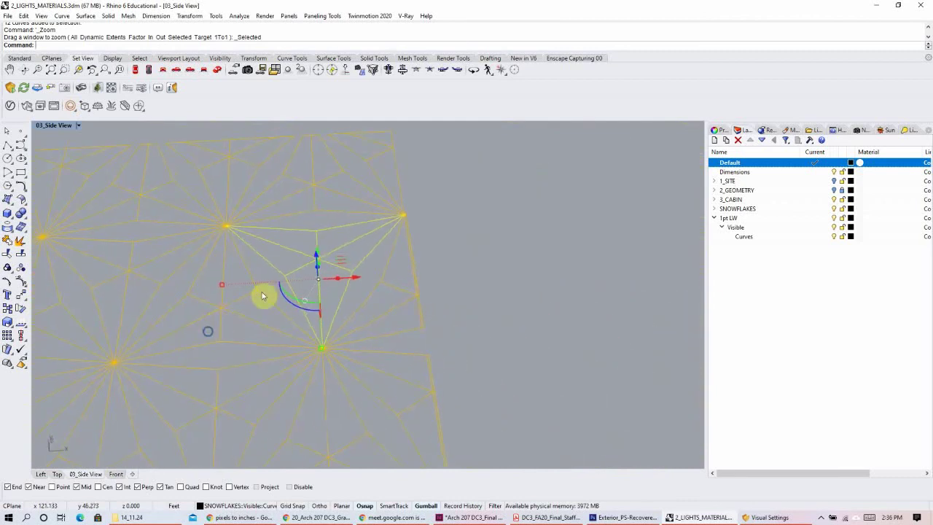
{"action": "scroll", "coordinate": [263, 295], "scroll_direction": "down", "scroll_amount": 6}
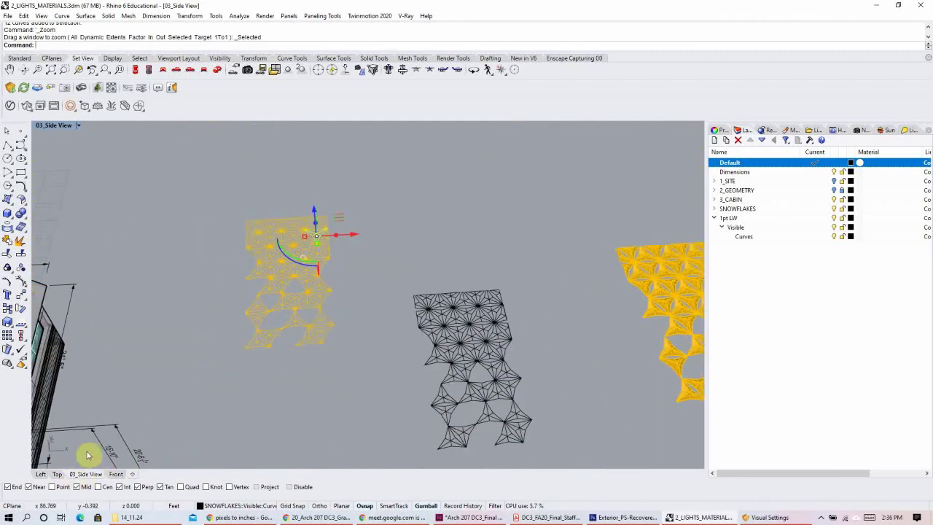
{"action": "left_click", "coordinate": [57, 474]}
{"action": "scroll", "coordinate": [298, 374], "scroll_direction": "down", "scroll_amount": 8}
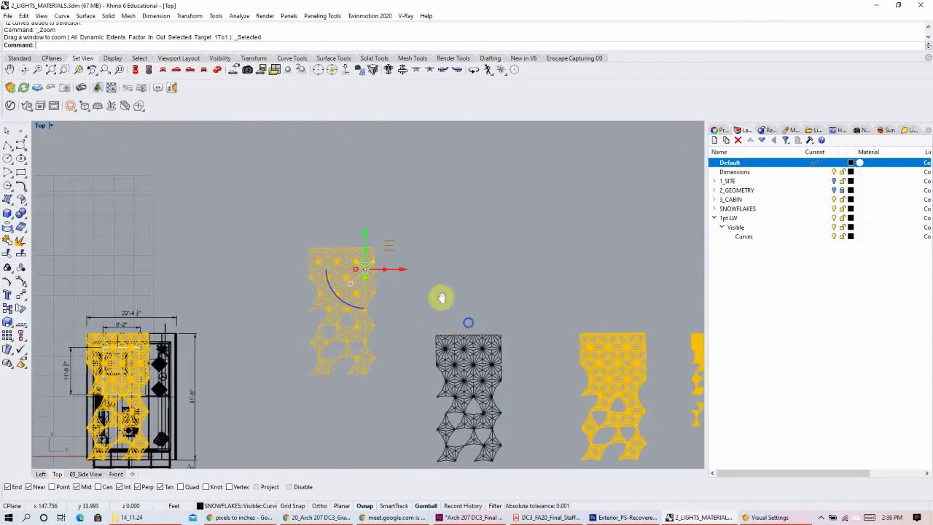
- Select the black snowflake linework and begin exporting the selection with AutoCAD Drawing (*.dwg) as the file type
{"action": "right_click_drag", "start_coordinate": [442, 298], "coordinate": [380, 217]}
{"action": "left_click_drag", "start_coordinate": [452, 215], "coordinate": [333, 413]}
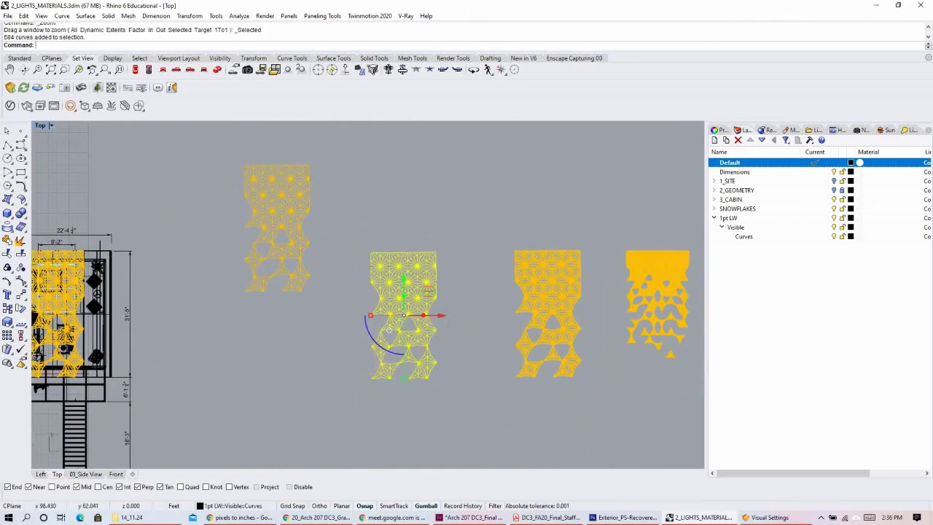
{"action": "left_click", "coordinate": [9, 16]}
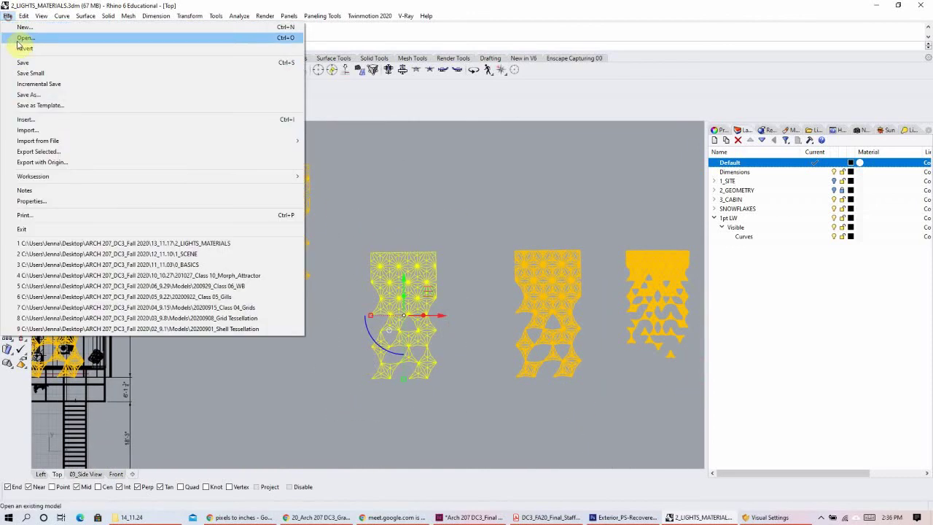
{"action": "left_click", "coordinate": [51, 152]}
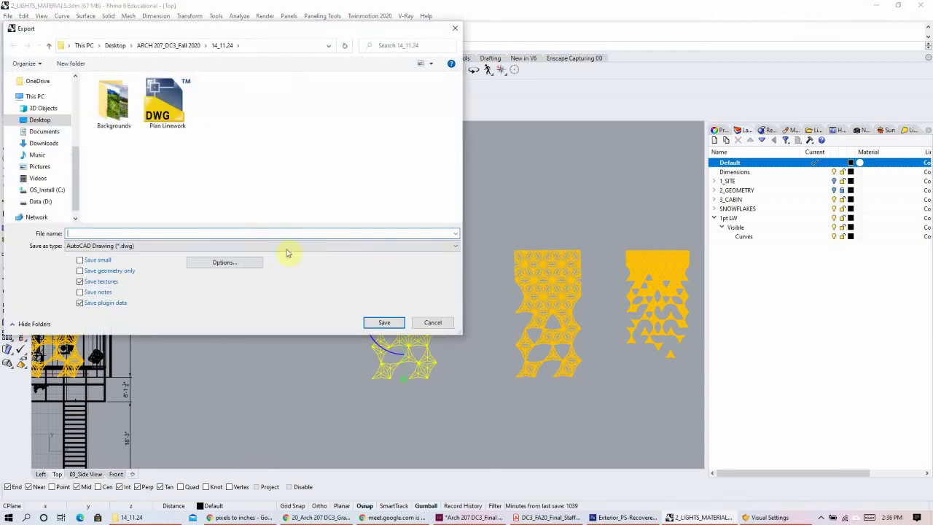
{"action": "left_click", "coordinate": [167, 246]}
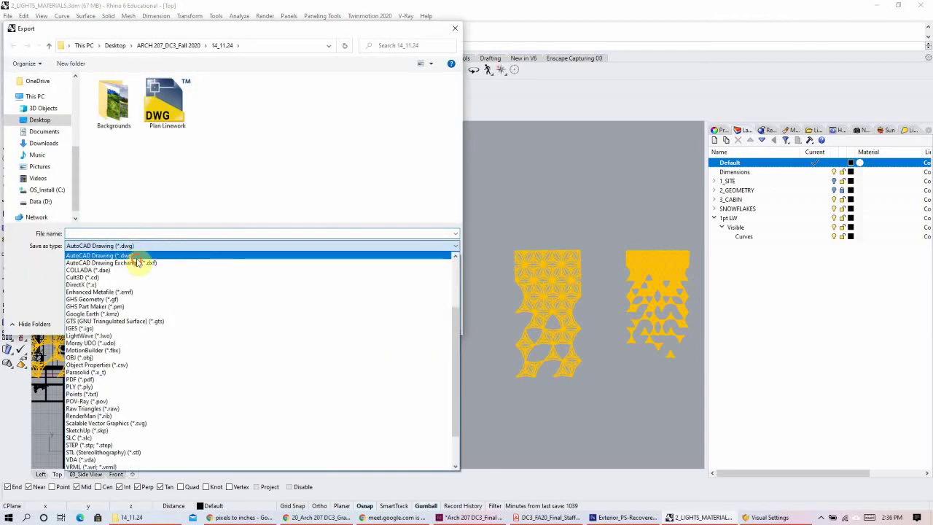
{"action": "left_click", "coordinate": [135, 256]}
{"action": "left_click", "coordinate": [145, 247]}
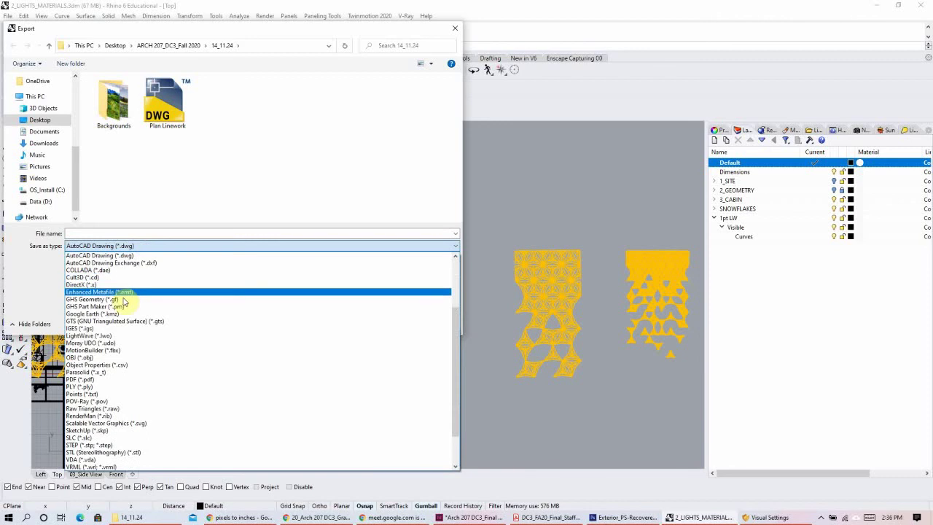
{"action": "scroll", "coordinate": [142, 295], "scroll_direction": "up", "scroll_amount": 3}
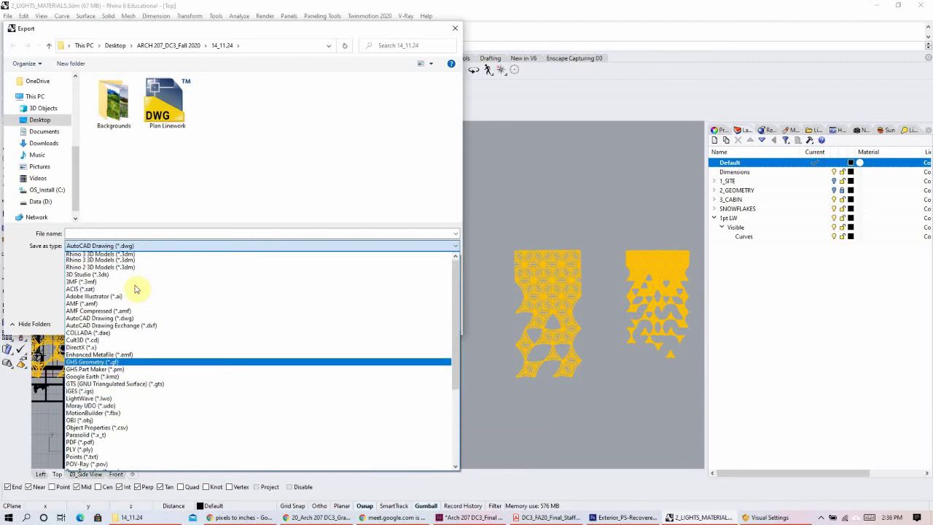
{"action": "scroll", "coordinate": [141, 295], "scroll_direction": "up", "scroll_amount": 1}
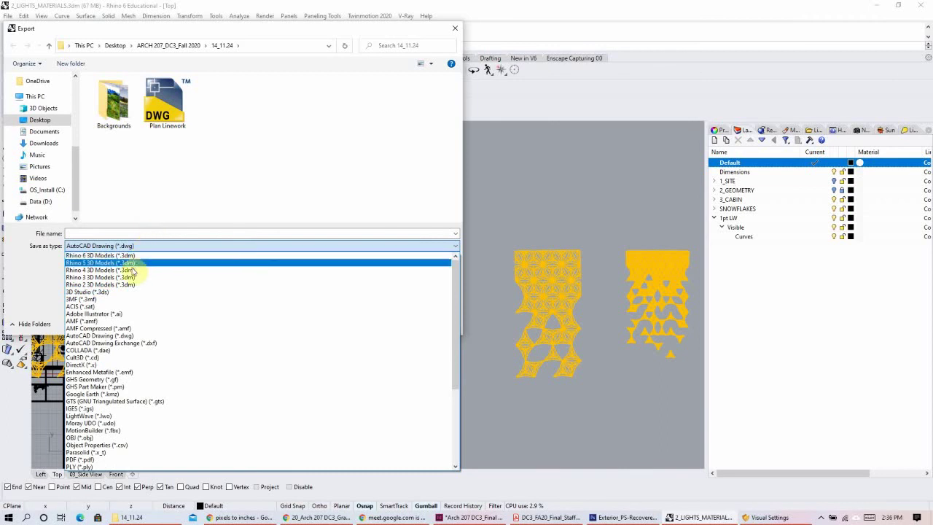
{"action": "left_click", "coordinate": [129, 336]}
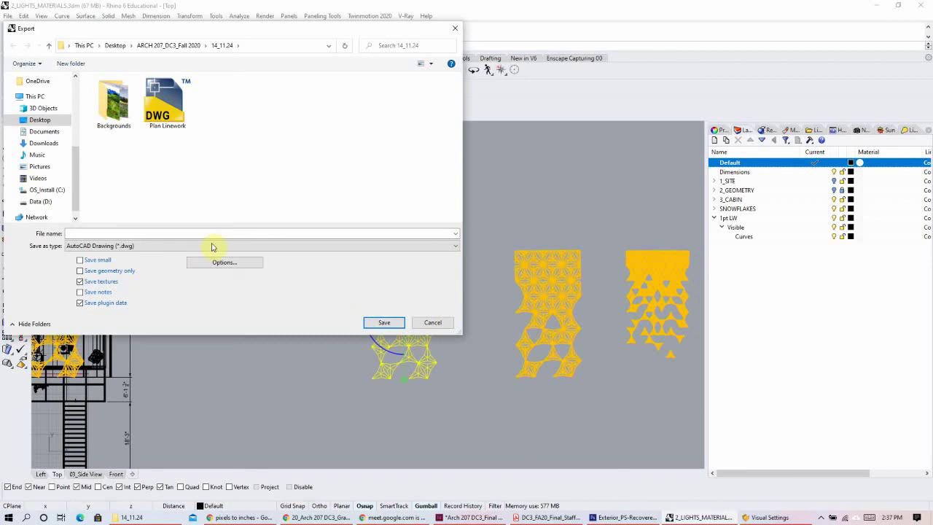
- Save the export as aslfkj in the 14_11.24 folder with the 2007 Polylines scheme, then deselect the linework
{"action": "left_click", "coordinate": [117, 233]}
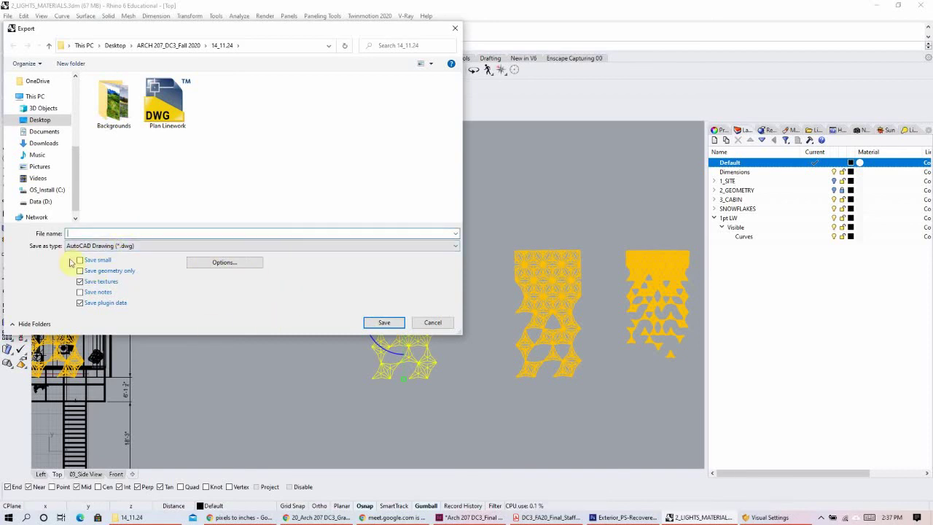
{"action": "type", "text": "aslfkj"}
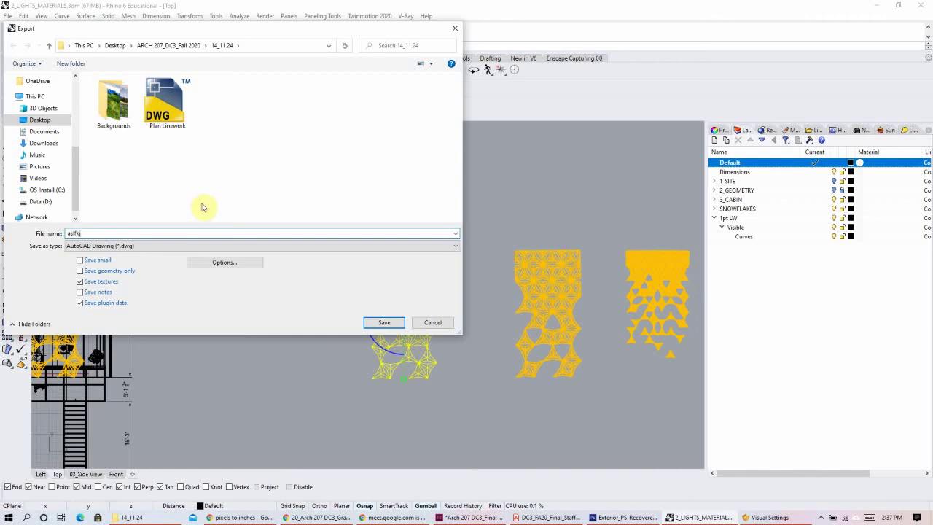
{"action": "left_click", "coordinate": [384, 322]}
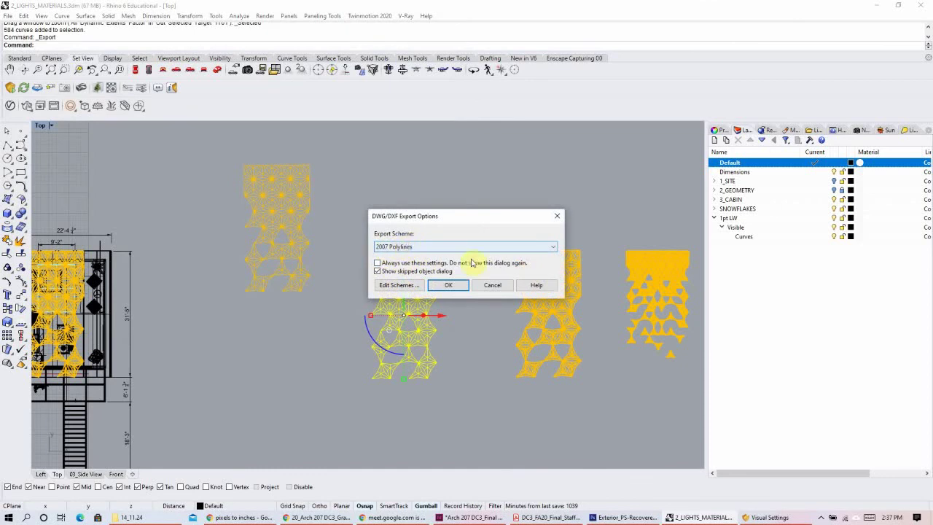
{"action": "left_click", "coordinate": [454, 286]}
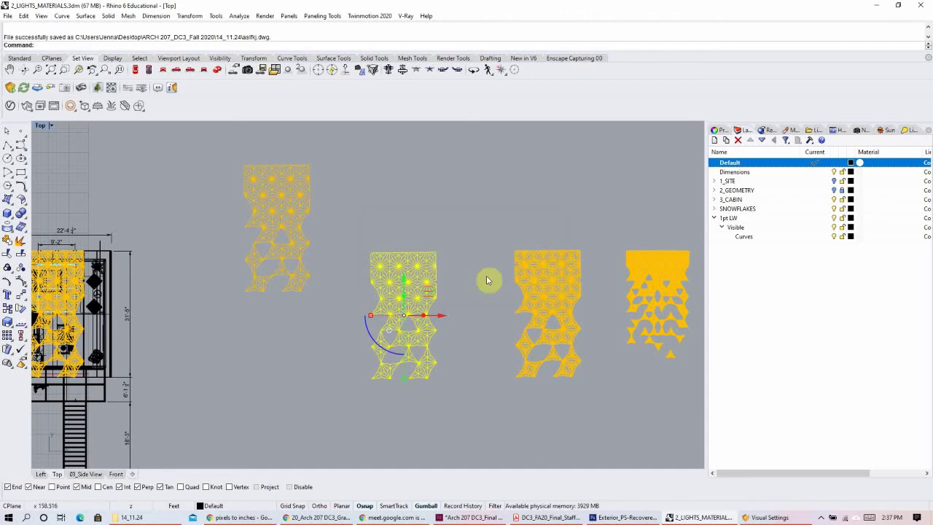
{"action": "left_click", "coordinate": [458, 222]}
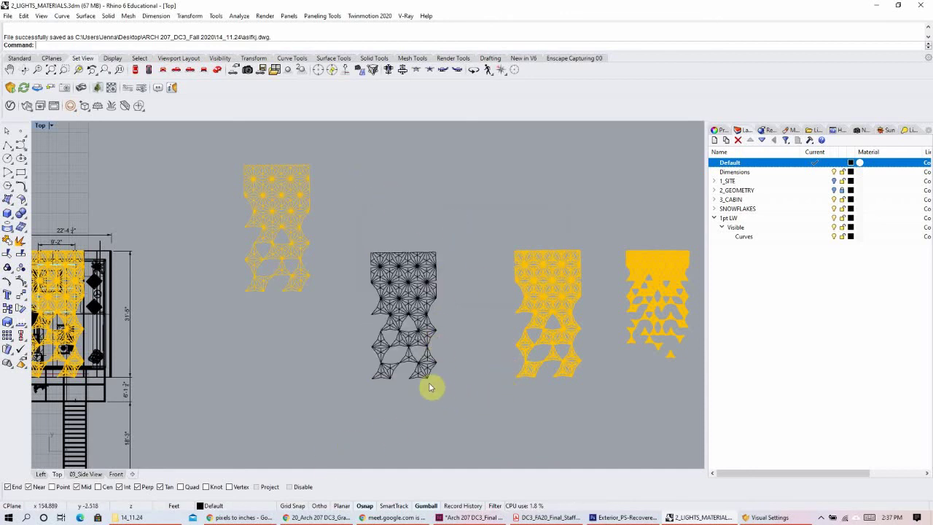
- Select one module at the edge of the exported linework, deselect it and examine the triangular curves up close
{"action": "scroll", "coordinate": [422, 341], "scroll_direction": "up", "scroll_amount": 3}
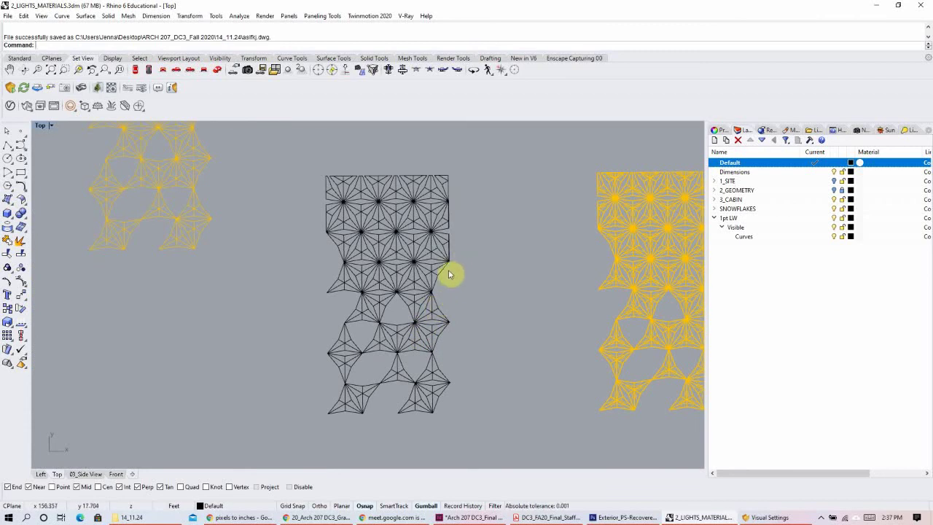
{"action": "left_click", "coordinate": [447, 271]}
{"action": "left_click", "coordinate": [443, 234]}
{"action": "scroll", "coordinate": [395, 202], "scroll_direction": "up", "scroll_amount": 5}
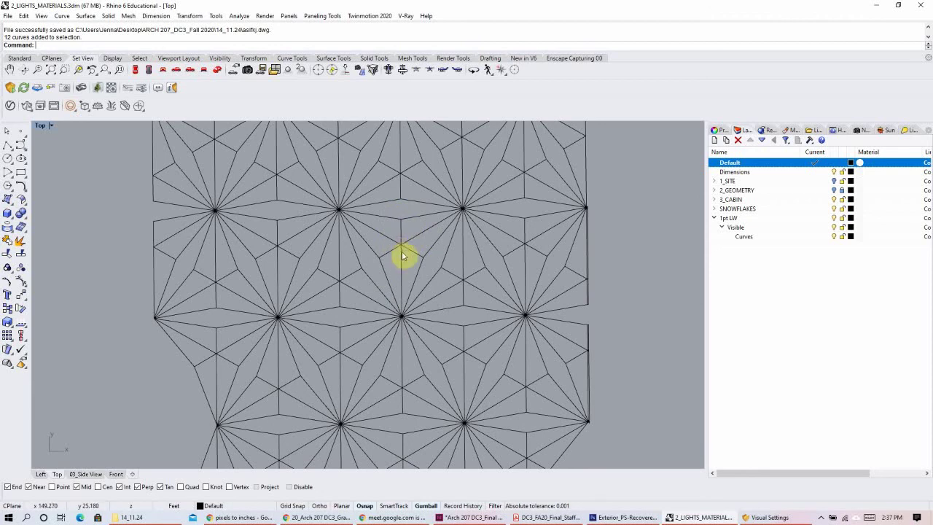
- Examine the row of snowflake pattern variations in the Top view and widen the layer list to reveal the full Linetype column
{"action": "scroll", "coordinate": [406, 244], "scroll_direction": "down", "scroll_amount": 6}
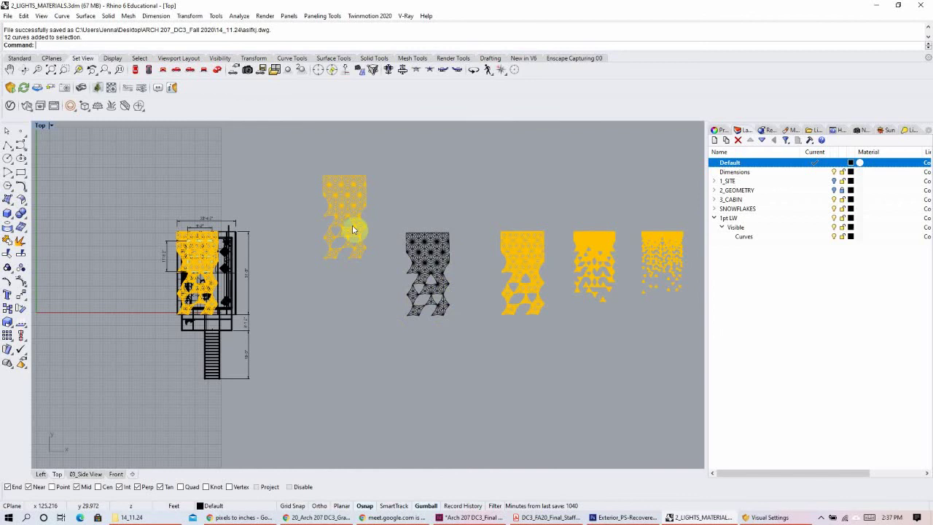
{"action": "scroll", "coordinate": [463, 240], "scroll_direction": "up", "scroll_amount": 1}
{"action": "scroll", "coordinate": [418, 305], "scroll_direction": "up", "scroll_amount": 1}
{"action": "scroll", "coordinate": [418, 305], "scroll_direction": "down", "scroll_amount": 1}
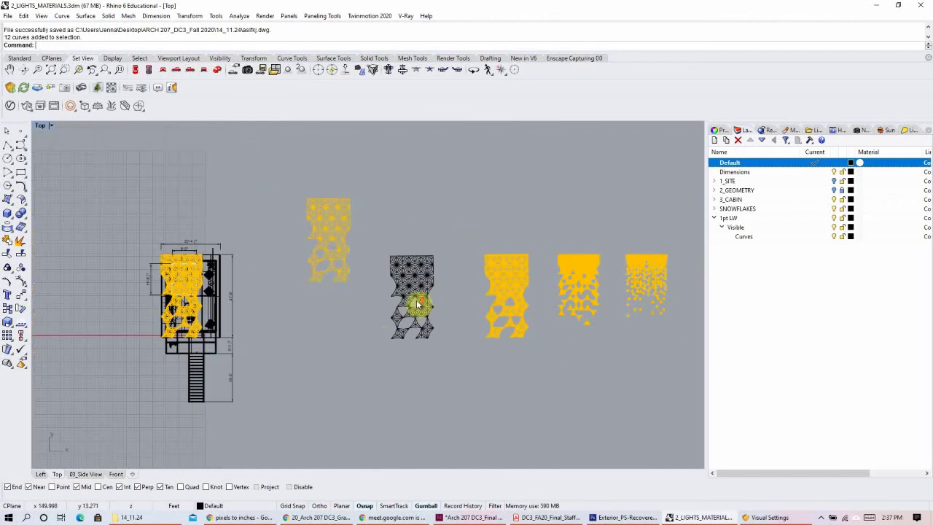
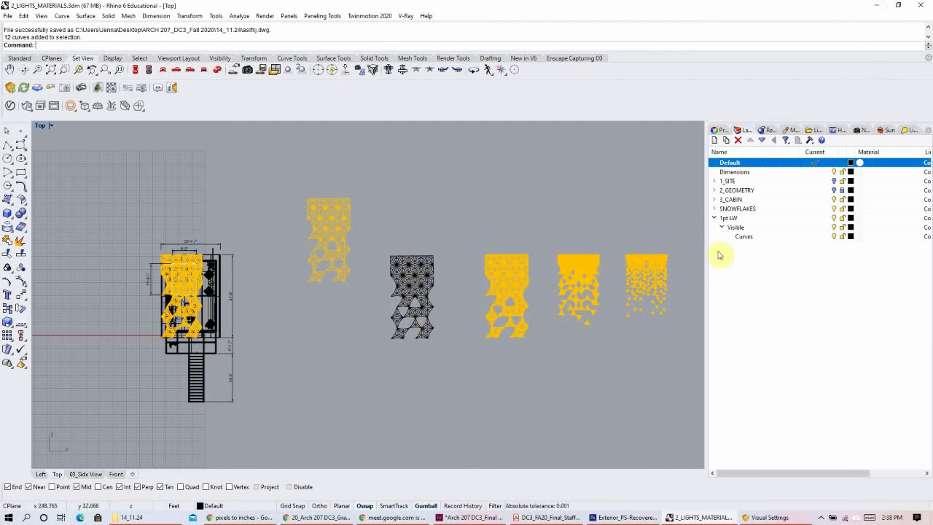
{"action": "left_click_drag", "start_coordinate": [924, 152], "coordinate": [894, 159]}
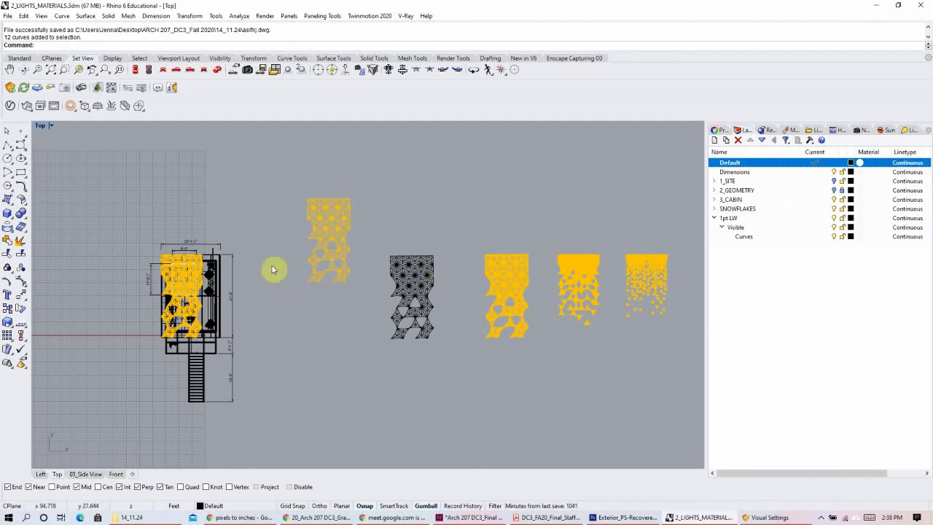
- Compare the cabin plan with the pattern linework, select the yellow snowflake curves between the plan and black pattern, and clear the selection
{"action": "scroll", "coordinate": [321, 350], "scroll_direction": "up", "scroll_amount": 4}
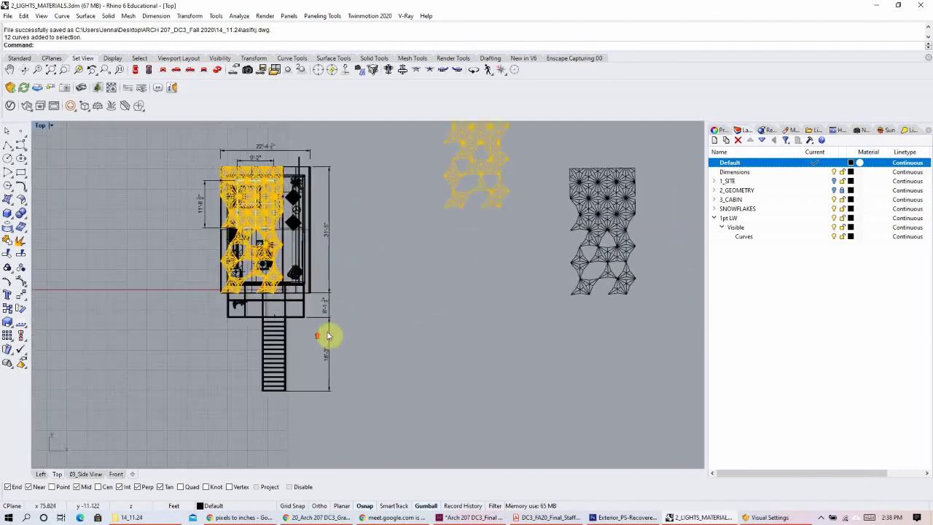
{"action": "scroll", "coordinate": [422, 329], "scroll_direction": "down", "scroll_amount": 3}
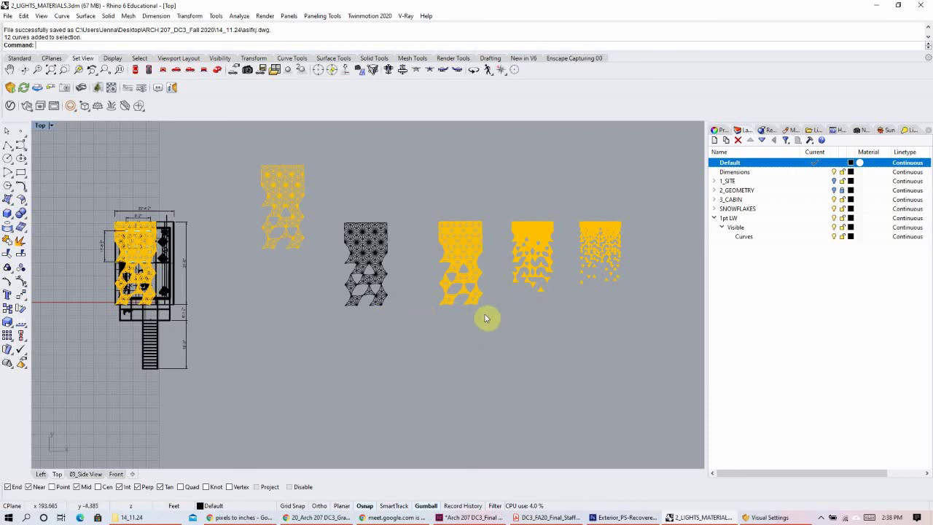
{"action": "left_click_drag", "start_coordinate": [329, 146], "coordinate": [241, 257]}
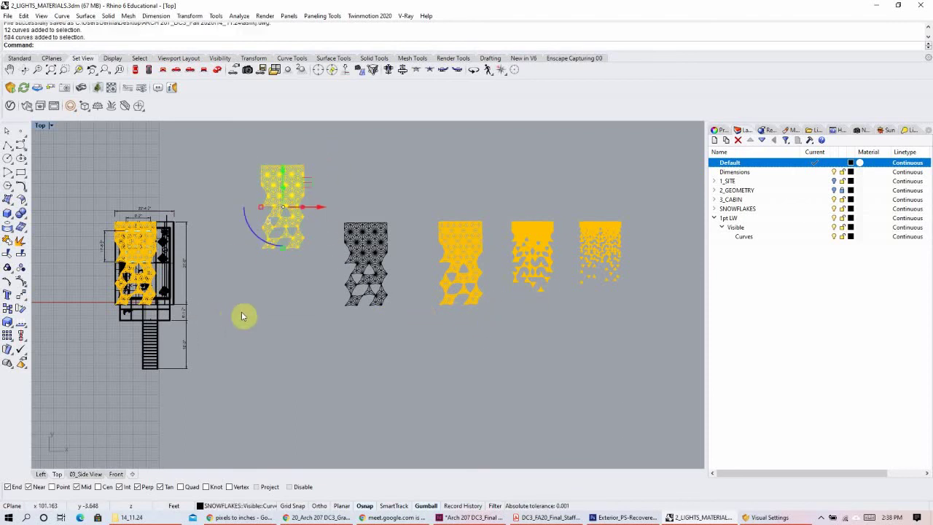
{"action": "left_click", "coordinate": [474, 346]}
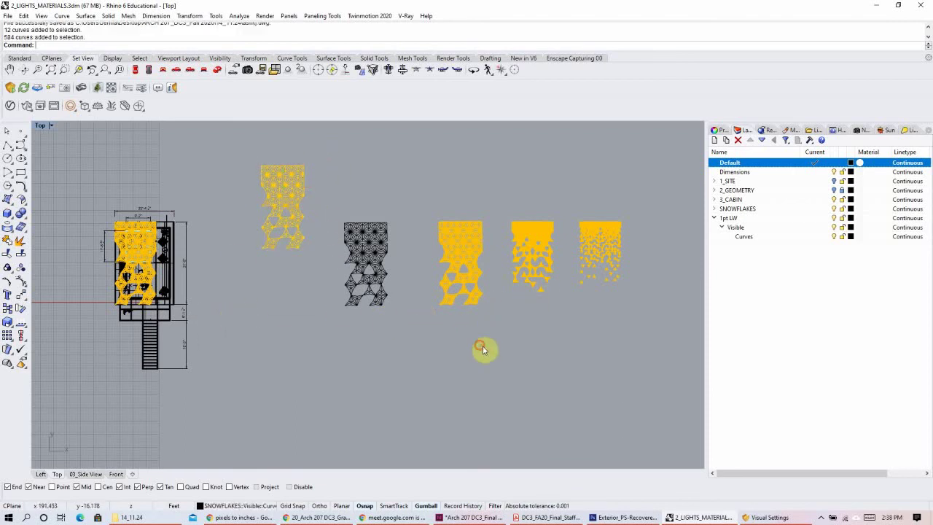
- Switch to the final board in InDesign and hide its other layers so only the Blocking layer is shown
{"action": "left_click", "coordinate": [881, 6]}
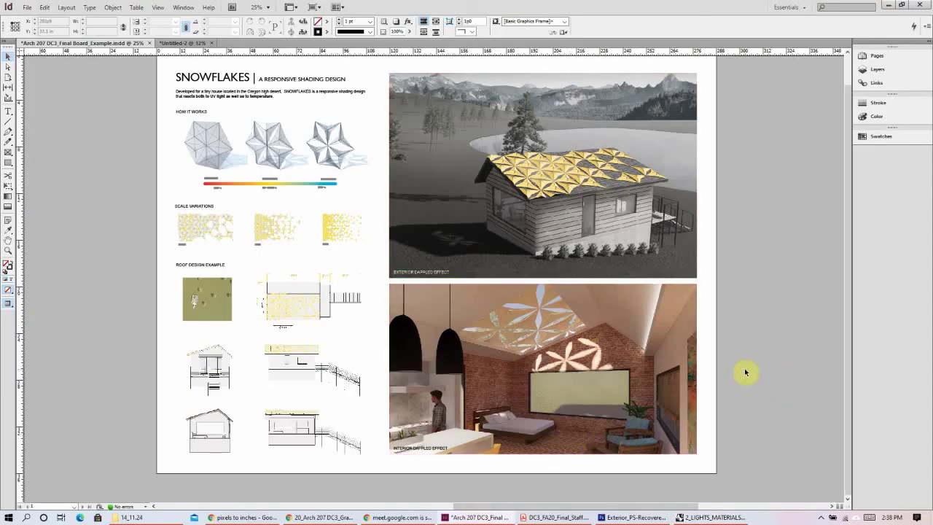
{"action": "scroll", "coordinate": [758, 364], "scroll_direction": "up", "scroll_amount": 1}
{"action": "scroll", "coordinate": [768, 331], "scroll_direction": "down", "scroll_amount": 1}
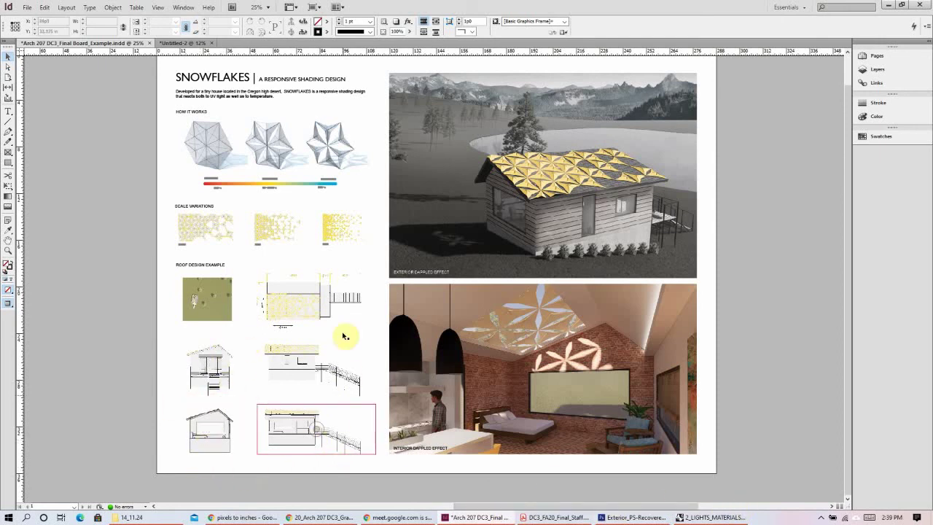
{"action": "left_click", "coordinate": [891, 67]}
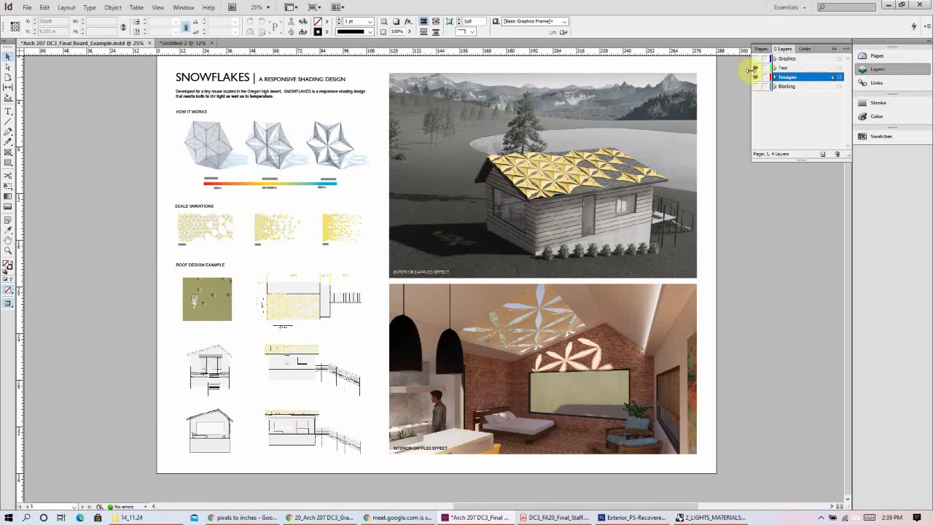
{"action": "left_click", "coordinate": [756, 75]}
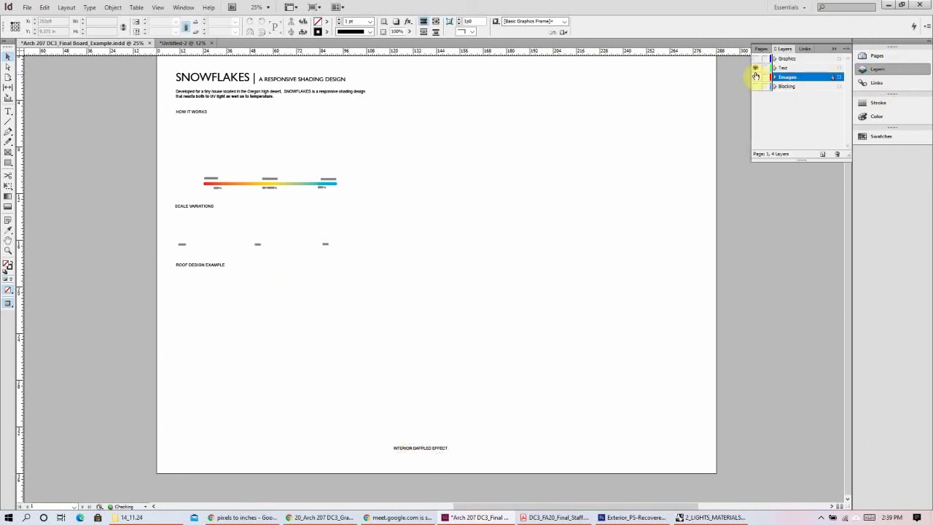
{"action": "left_click", "coordinate": [756, 86]}
{"action": "left_click", "coordinate": [756, 86]}
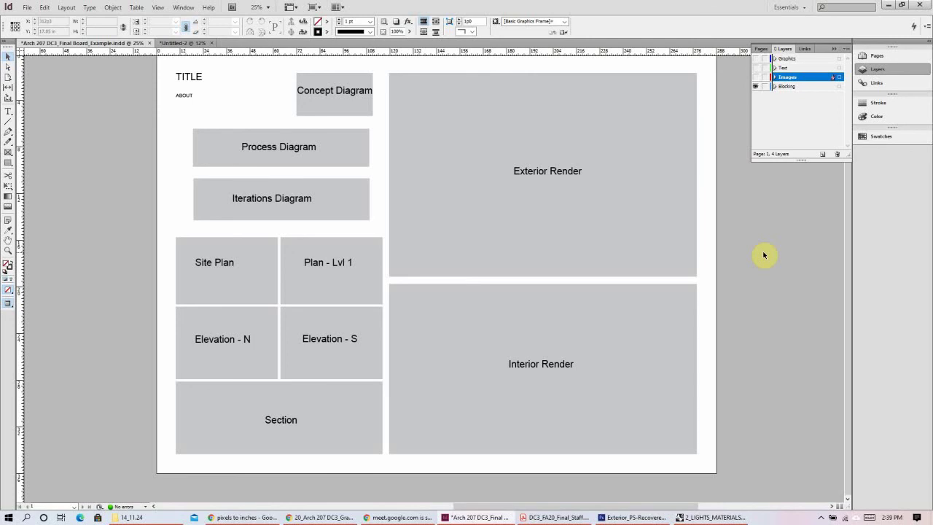
- Switch to the DC3_FA20_Final_Staff PDF, enlarge it to 125% to examine the annotated sample board, and return to the InDesign layout
{"action": "left_click", "coordinate": [575, 517]}
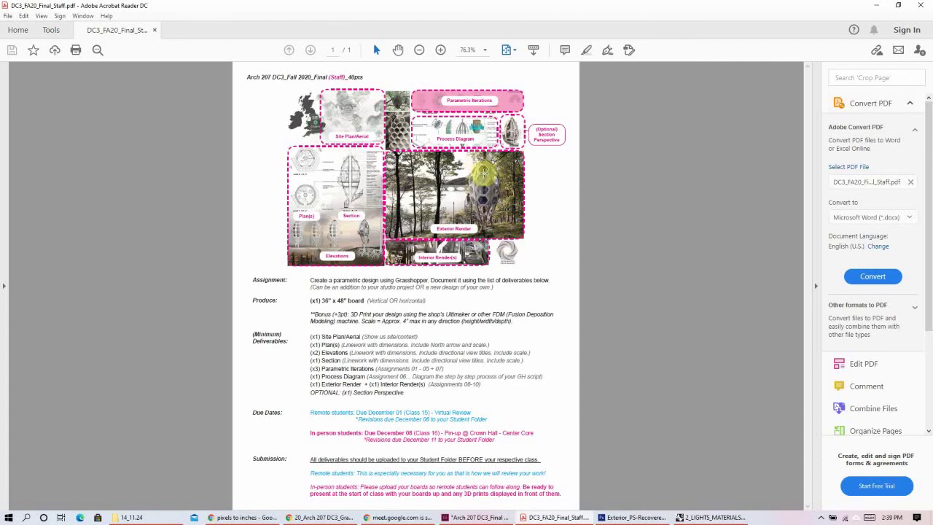
{"action": "left_click", "coordinate": [441, 49]}
{"action": "left_click", "coordinate": [440, 49]}
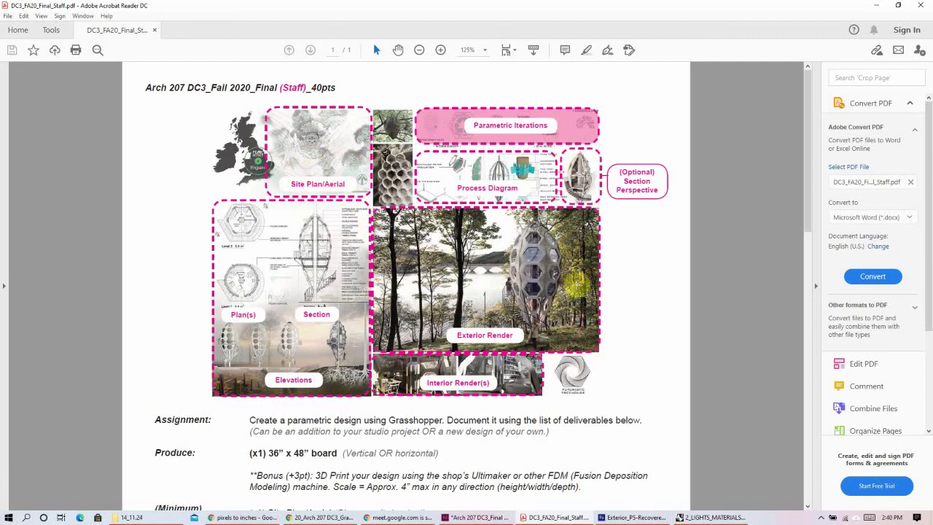
{"action": "left_click", "coordinate": [875, 5]}
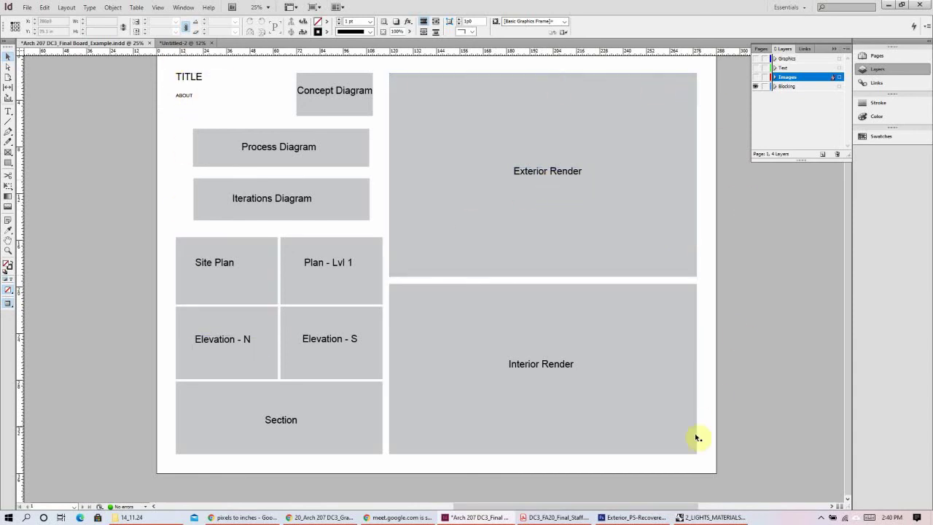
- Review the blocked-out layout, show the Images layer to compare the placed renders with it, and hide that layer again
{"action": "scroll", "coordinate": [714, 395], "scroll_direction": "up", "scroll_amount": 1}
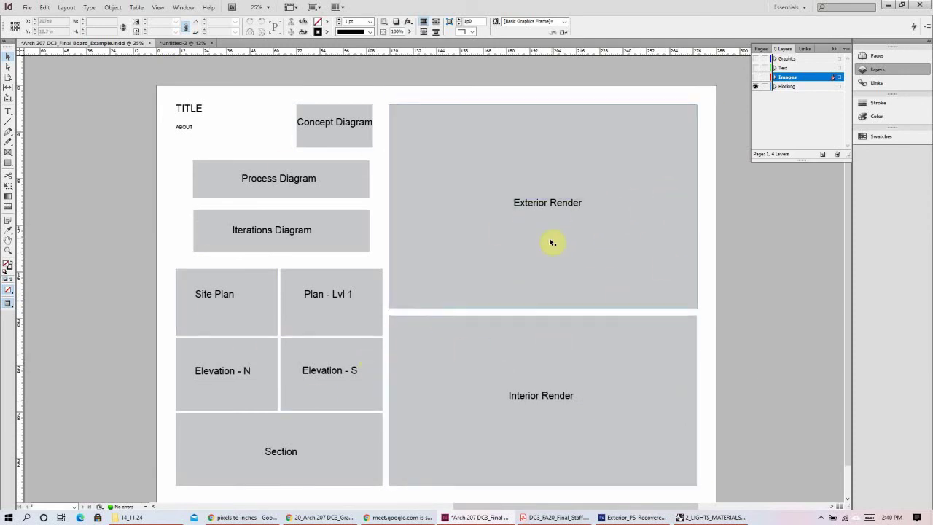
{"action": "left_click_drag", "start_coordinate": [574, 511], "coordinate": [587, 511]}
{"action": "scroll", "coordinate": [468, 391], "scroll_direction": "down", "scroll_amount": 1}
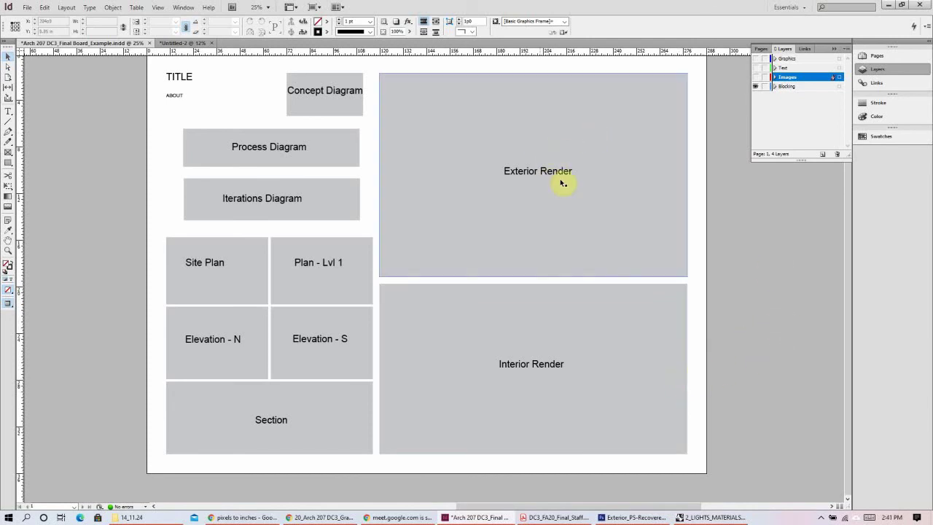
{"action": "left_click", "coordinate": [756, 77]}
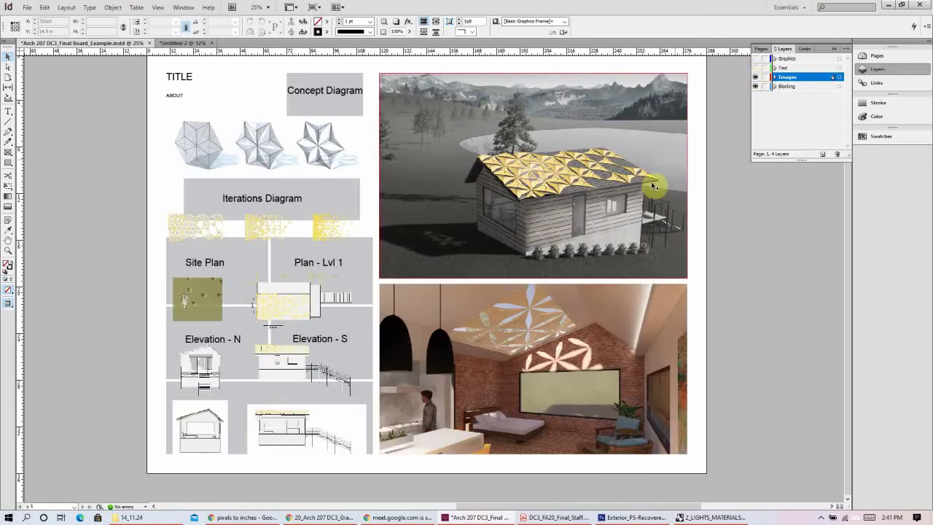
{"action": "left_click", "coordinate": [756, 77]}
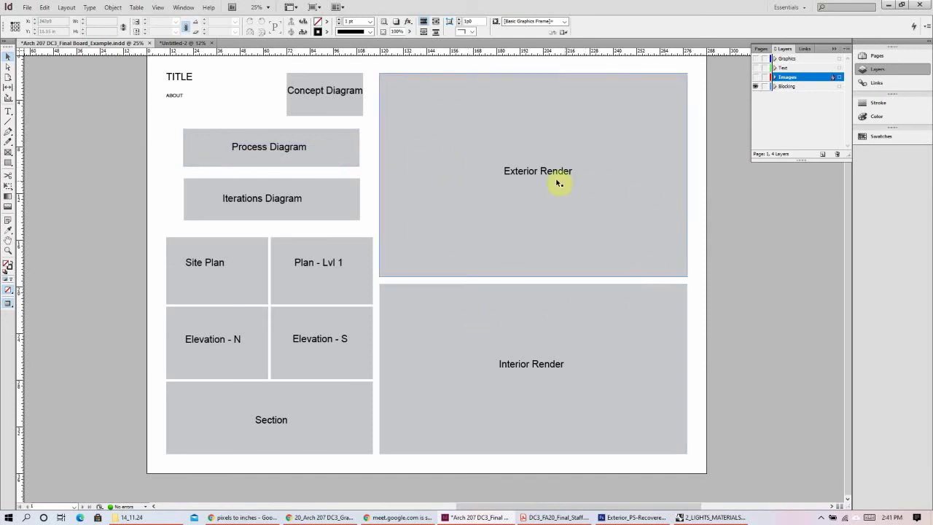
- Set the fill of both the Exterior Render and Interior Render frames to None and deselect them
{"action": "left_click", "coordinate": [757, 218]}
{"action": "left_click", "coordinate": [548, 360]}
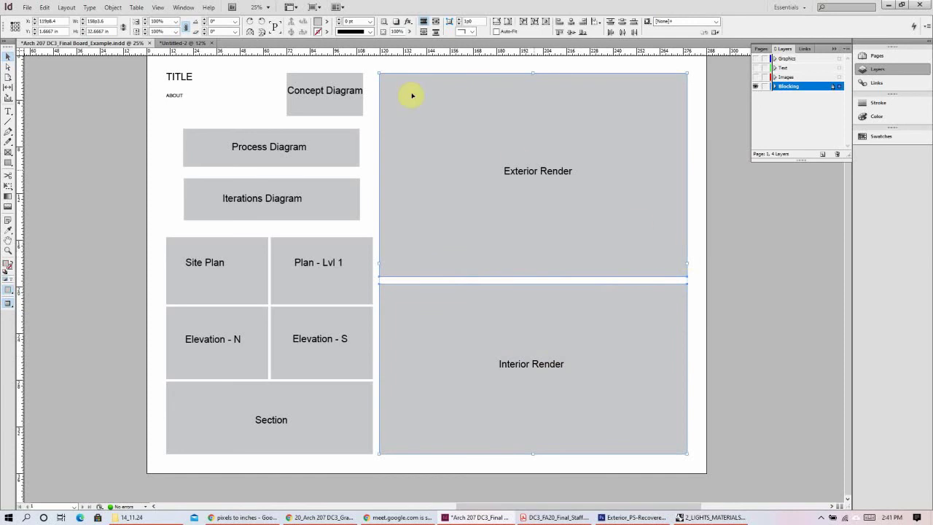
{"action": "left_click", "coordinate": [327, 27]}
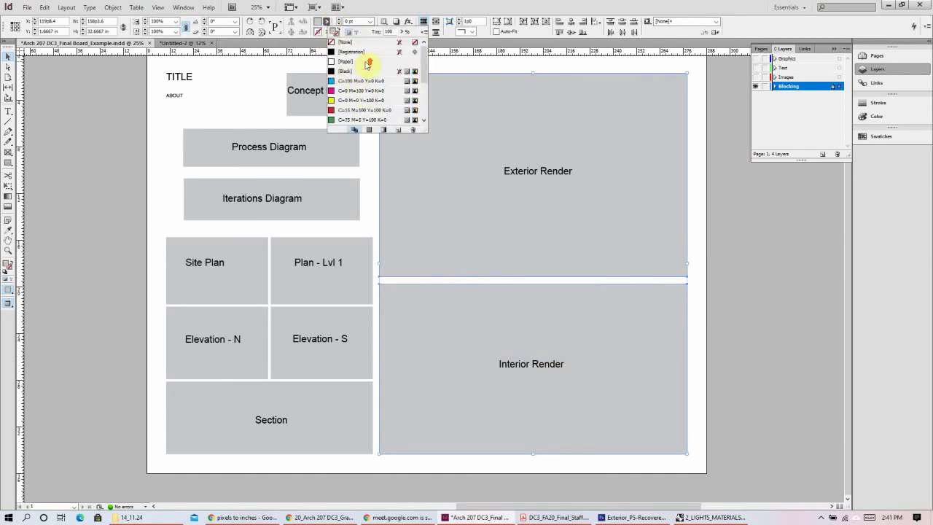
{"action": "left_click", "coordinate": [346, 43]}
{"action": "left_click", "coordinate": [740, 244]}
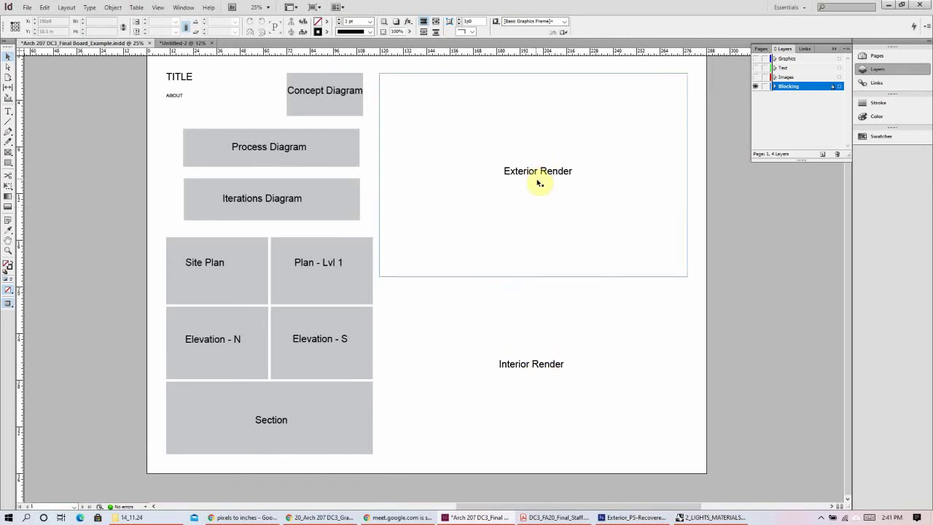
- Set the screen mode to Normal to show frames and guides, compare it with Preview, and return to Normal
{"action": "left_click", "coordinate": [10, 304]}
{"action": "left_click", "coordinate": [36, 304]}
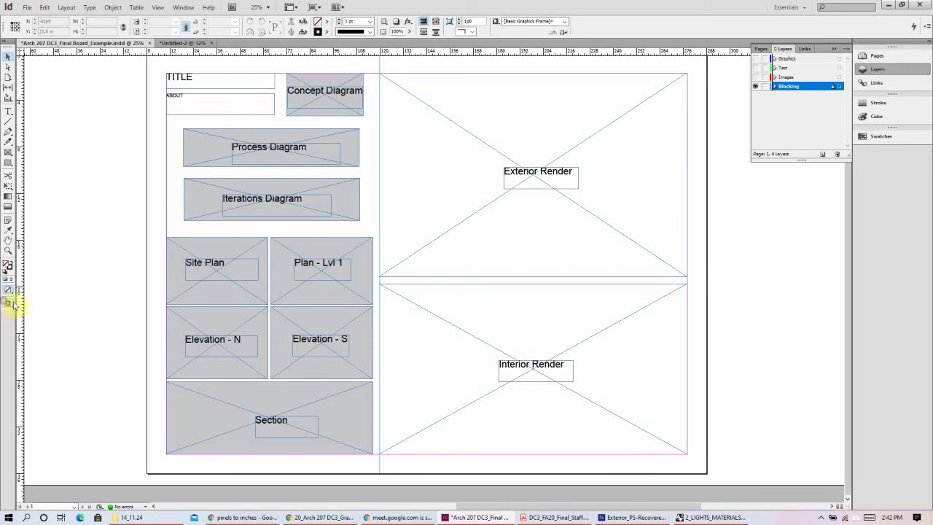
{"action": "left_click", "coordinate": [9, 303]}
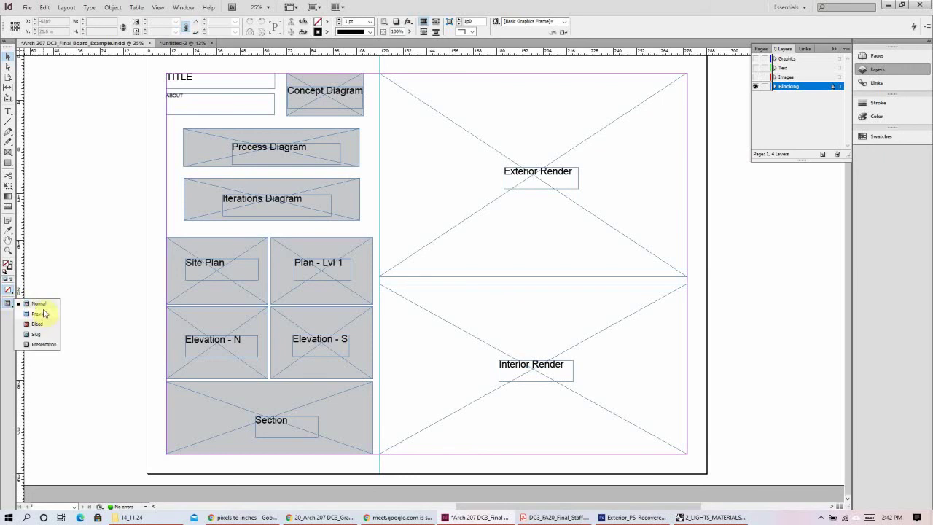
{"action": "left_click", "coordinate": [43, 314]}
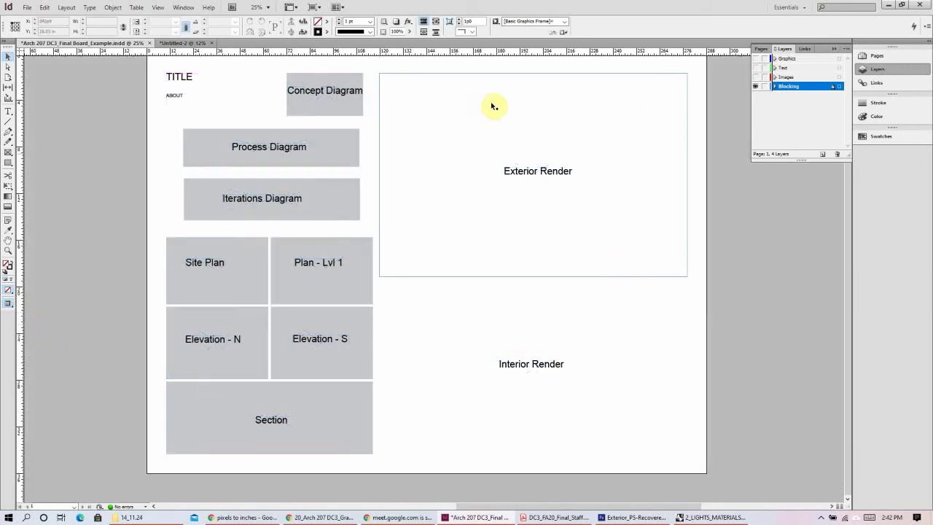
{"action": "left_click", "coordinate": [12, 304]}
{"action": "left_click", "coordinate": [40, 305]}
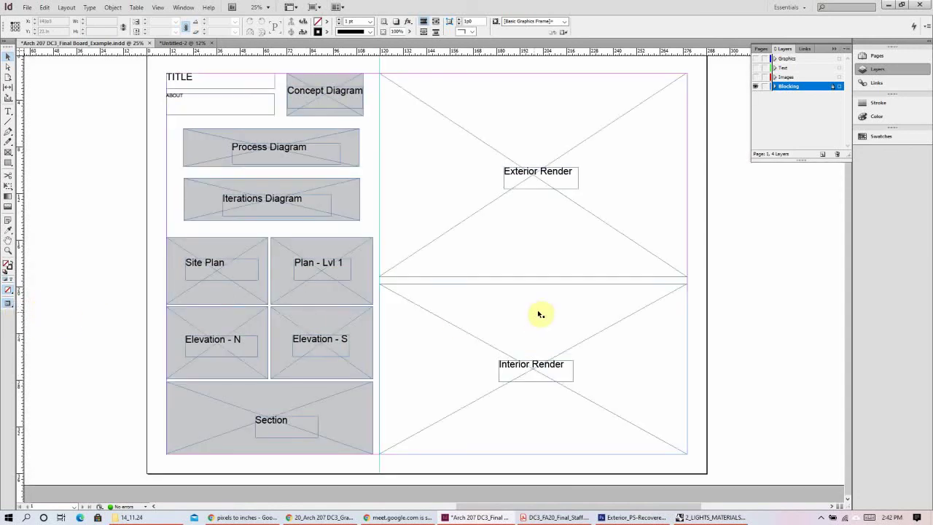
- Place a vertical guide at 119p9 along the left edge of the render frames and check it against the briefly shown Images layer
{"action": "scroll", "coordinate": [146, 261], "scroll_direction": "up", "scroll_amount": 1}
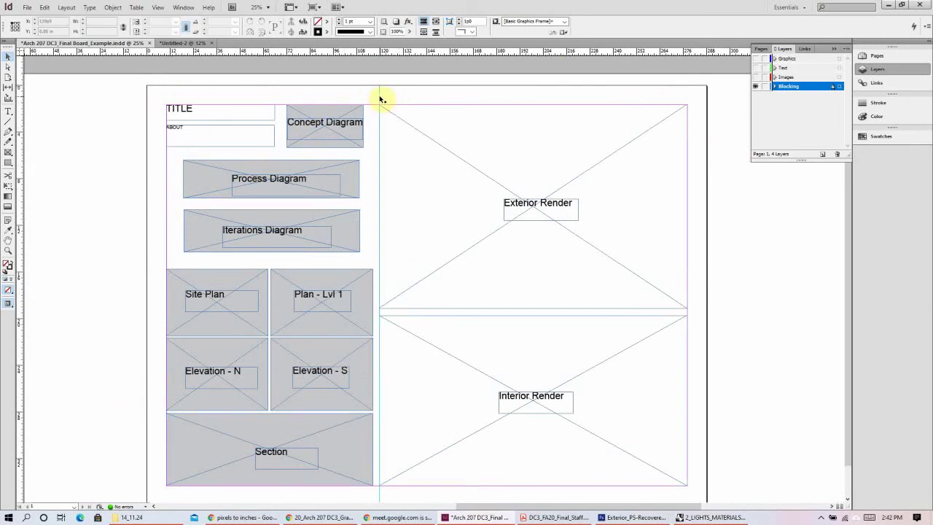
{"action": "left_click_drag", "start_coordinate": [19, 327], "coordinate": [379, 237]}
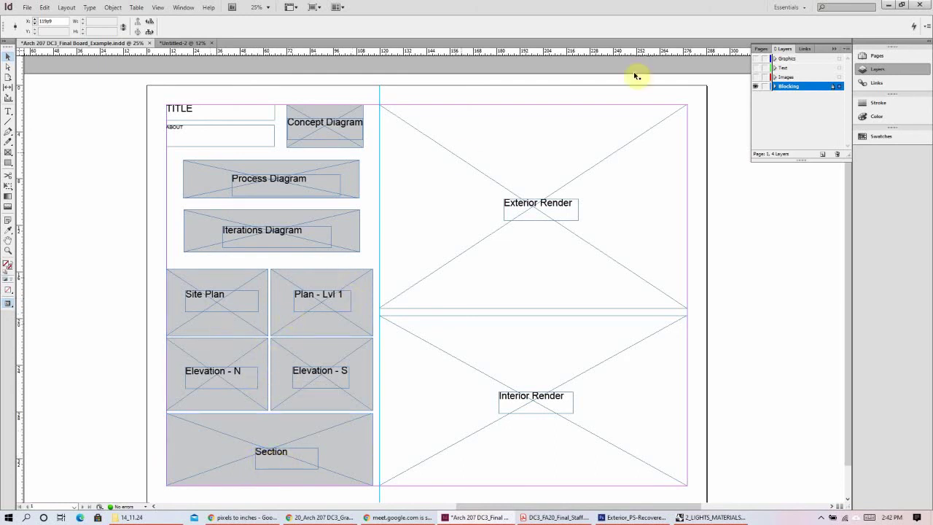
{"action": "left_click", "coordinate": [756, 78]}
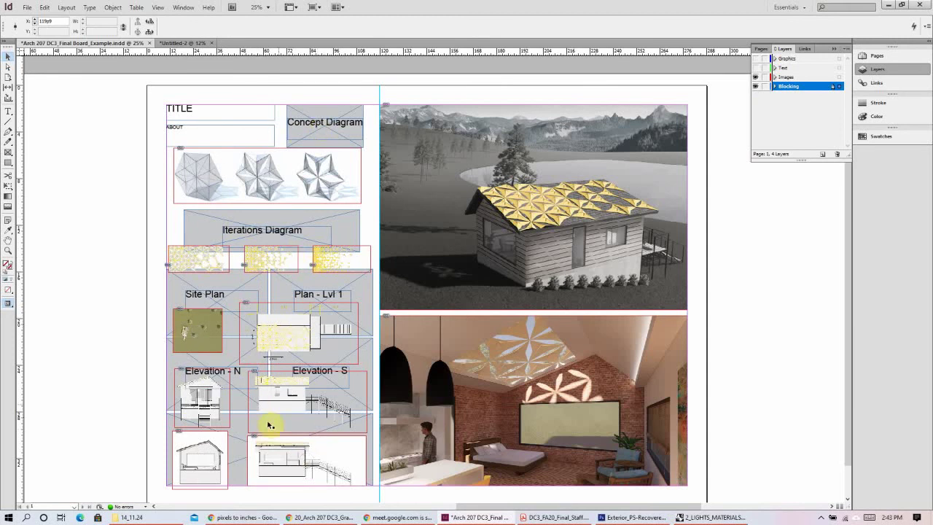
{"action": "left_click", "coordinate": [755, 80], "text": "alt"}
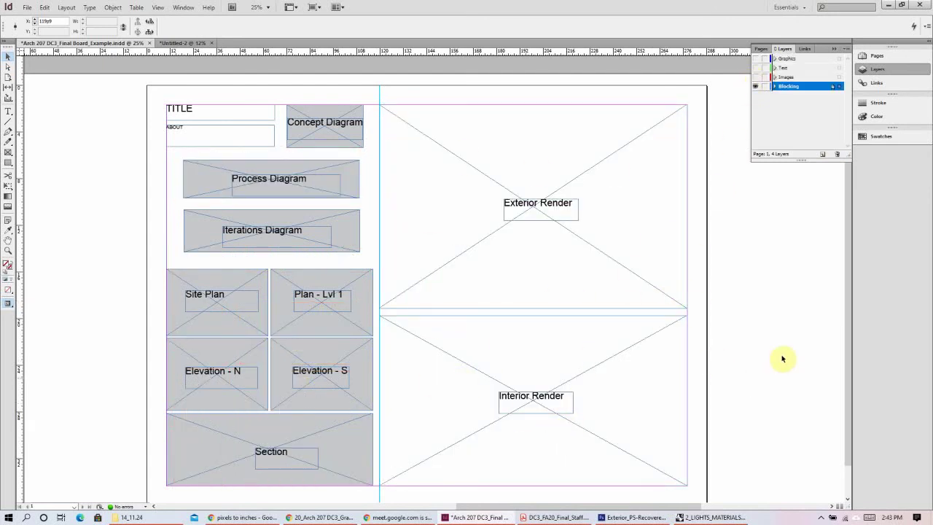
- Select the vertical guide beside the render frames to inspect it, then deselect it
{"action": "left_click", "coordinate": [755, 252]}
{"action": "left_click", "coordinate": [390, 98]}
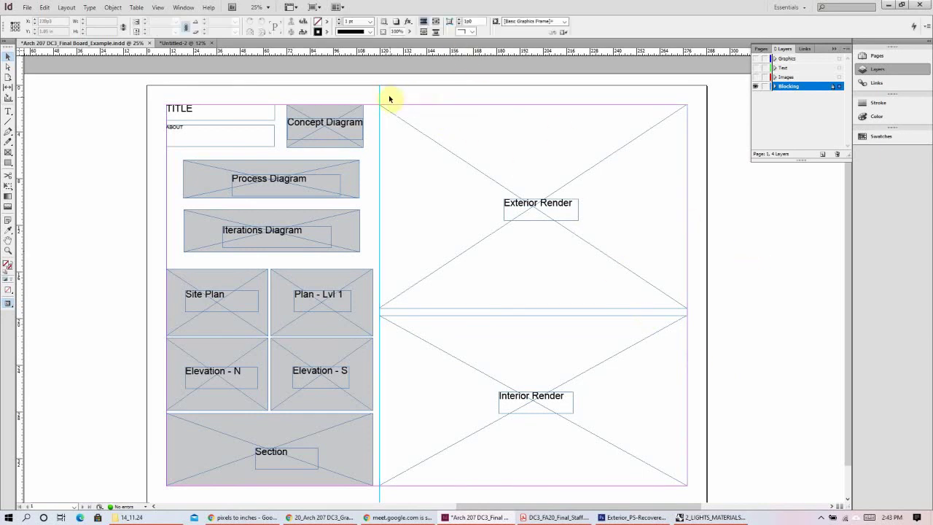
{"action": "left_click", "coordinate": [379, 90]}
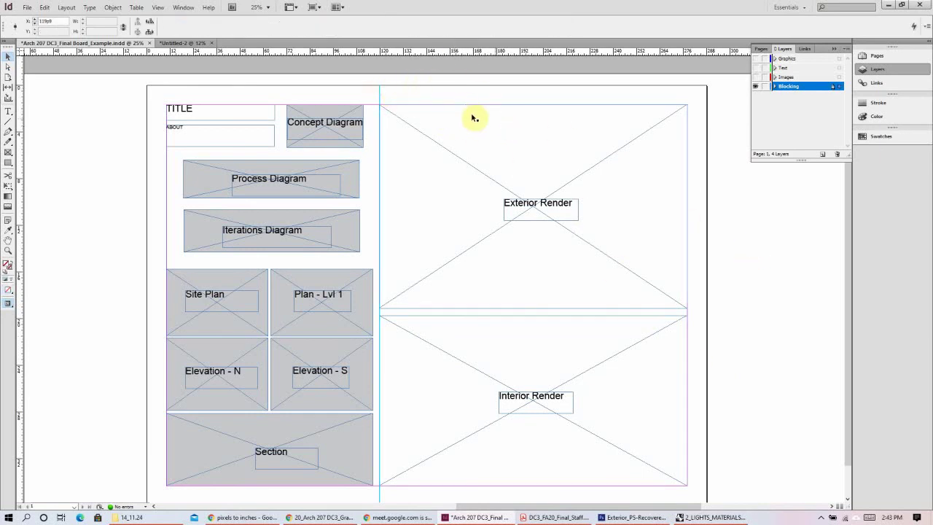
{"action": "left_click", "coordinate": [397, 105]}
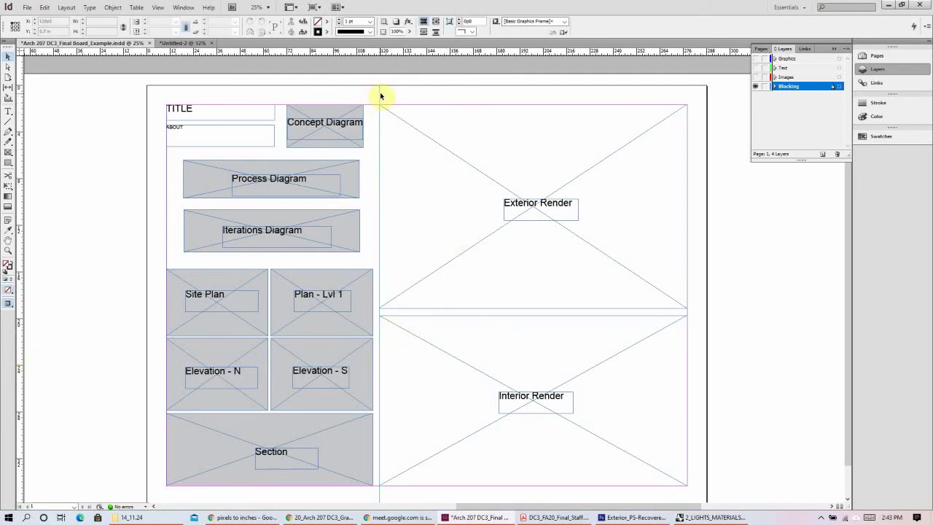
- Shift the Interior Render and Exterior Render labels slightly left toward the centers of their frames and deselect them
{"action": "left_click_drag", "start_coordinate": [551, 396], "coordinate": [546, 396]}
{"action": "mouse_move", "coordinate": [557, 210]}
{"action": "left_mouse_down"}
{"action": "mouse_move", "coordinate": [550, 217]}
{"action": "mouse_move", "coordinate": [551, 208]}
{"action": "left_mouse_up"}
{"action": "left_click", "coordinate": [777, 264]}
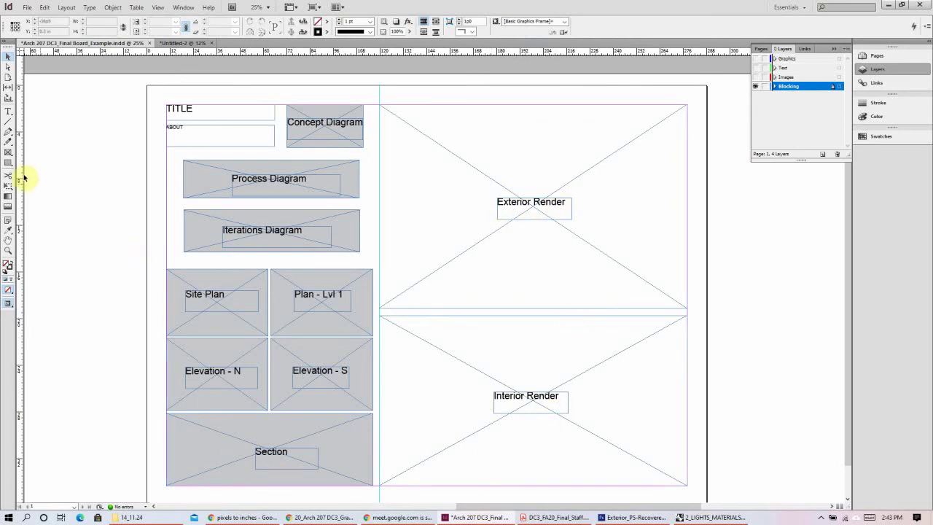
- Select the title, about and diagram blocking frames, show the Images and Text layers over them, and hide the Blocking layer
{"action": "left_click_drag", "start_coordinate": [378, 263], "coordinate": [160, 96]}
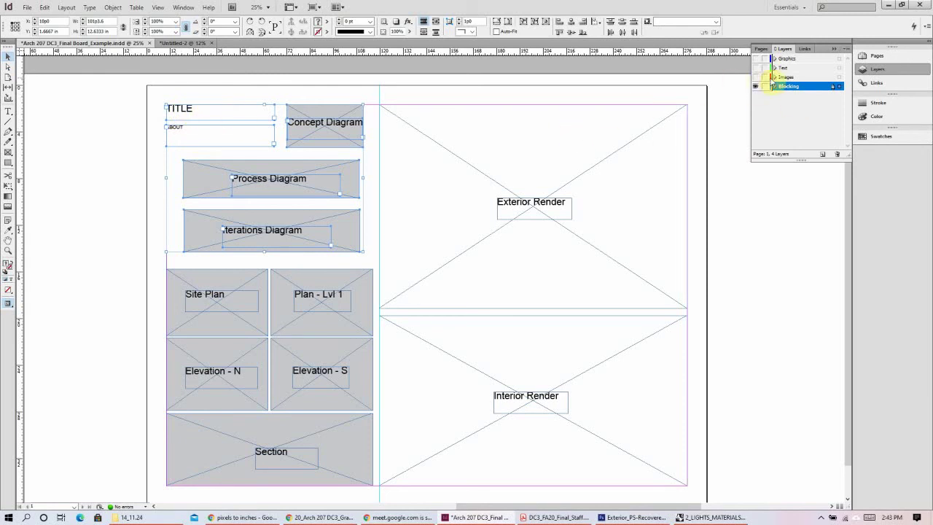
{"action": "left_click", "coordinate": [756, 76]}
{"action": "left_click", "coordinate": [755, 67]}
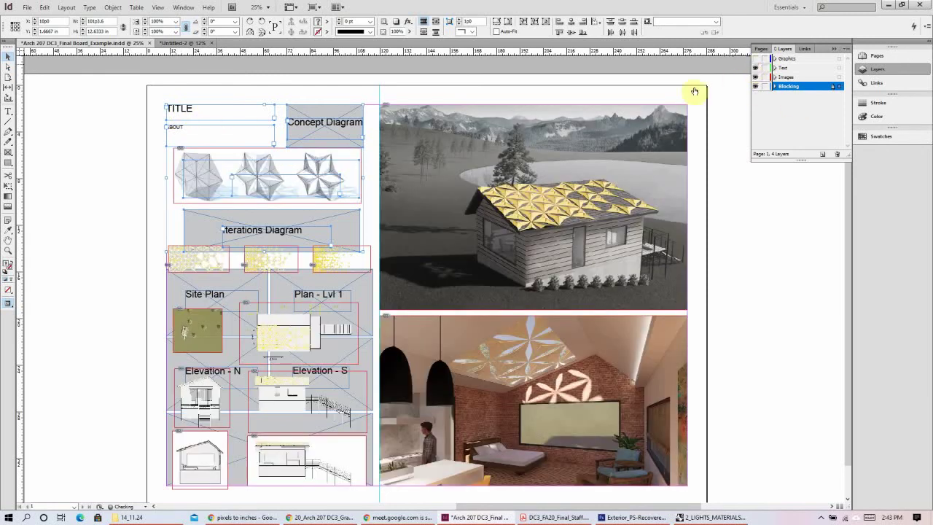
{"action": "left_click", "coordinate": [756, 86]}
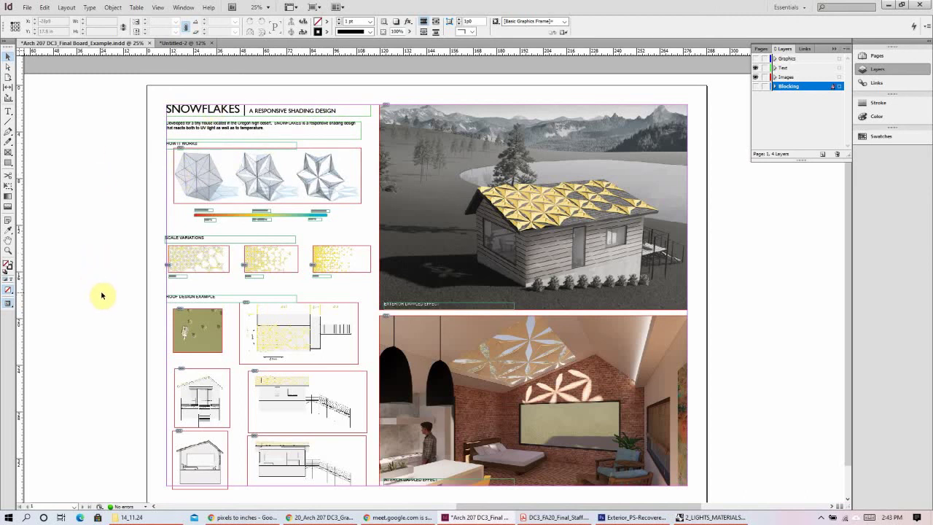
- Set the screen mode to Preview and examine the How It Works and Scale Variations diagrams at 50% zoom
{"action": "left_click_drag", "start_coordinate": [20, 305], "coordinate": [33, 314]}
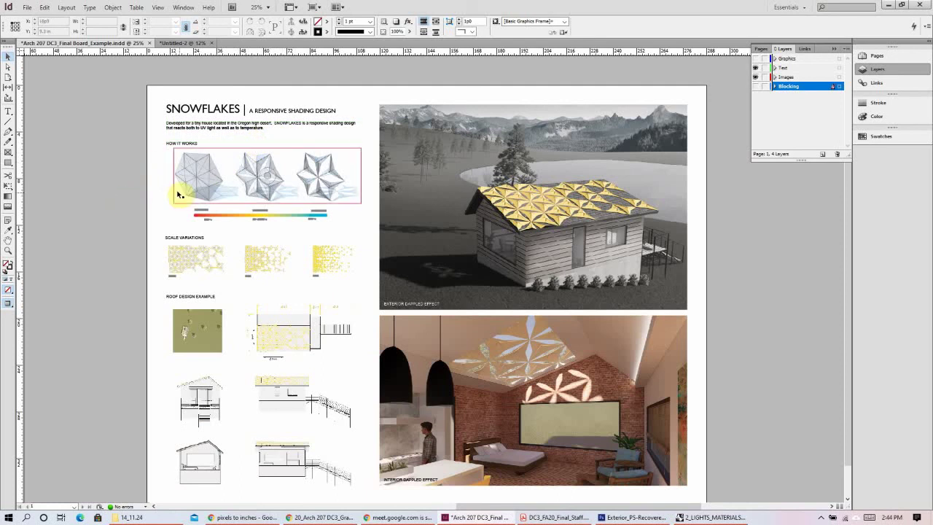
{"action": "key", "text": "ctrl+equal"}
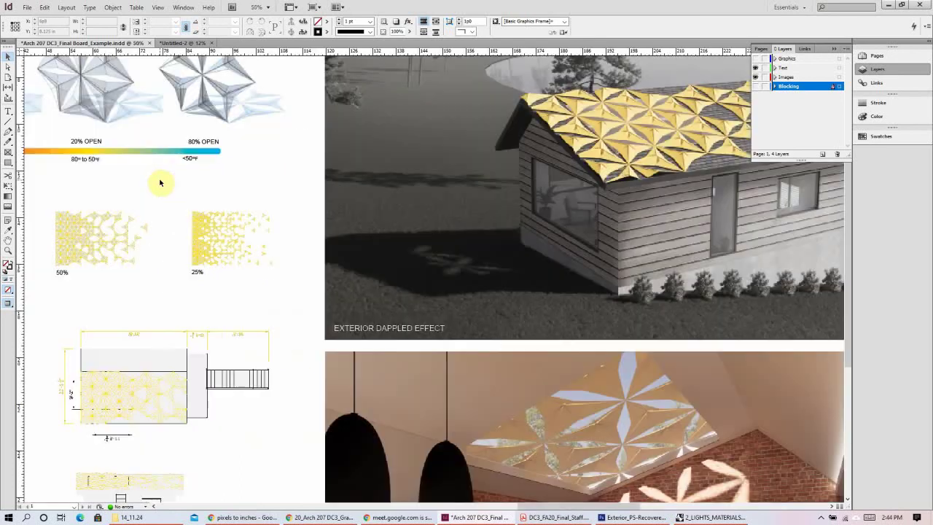
{"action": "scroll", "coordinate": [616, 395], "scroll_direction": "up", "scroll_amount": 2}
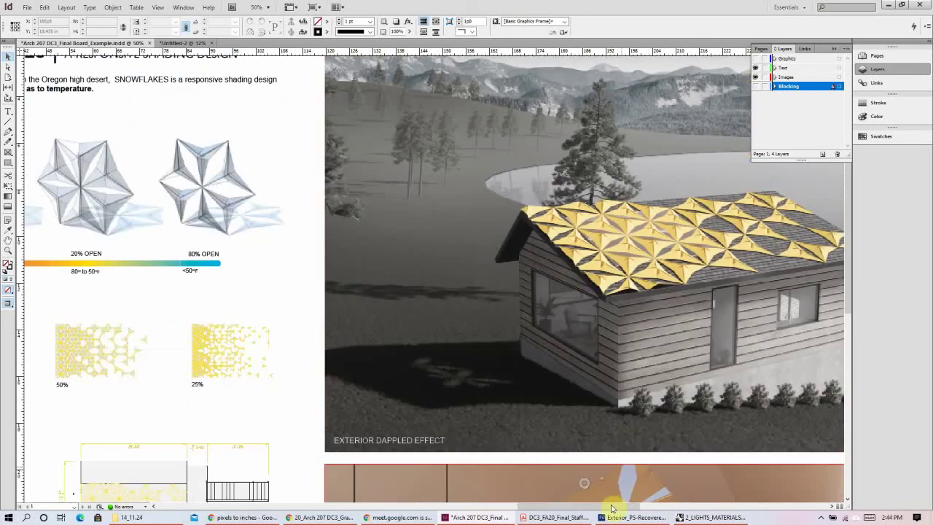
{"action": "left_click_drag", "start_coordinate": [611, 506], "coordinate": [534, 494]}
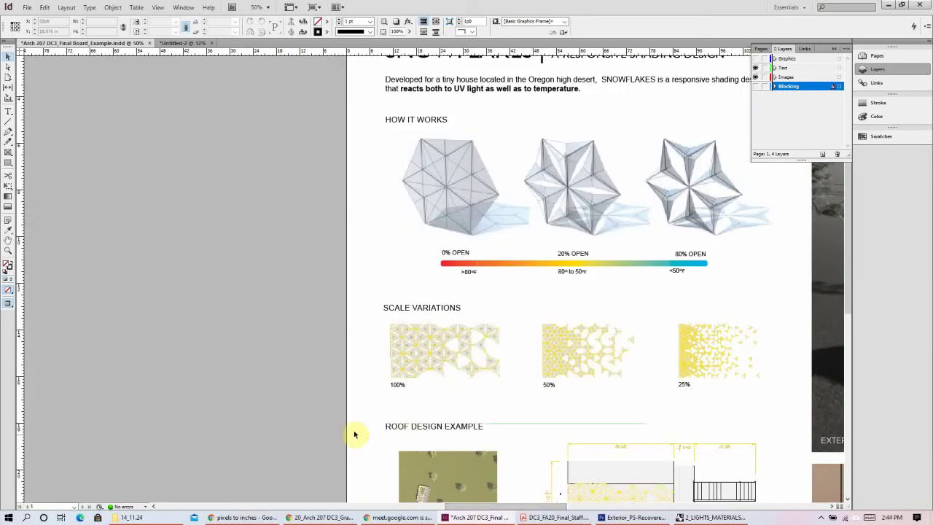
- Look over the whole Snowflakes board, including a closer view of the exterior and interior renderings
{"action": "key", "text": "ctrl+minus"}
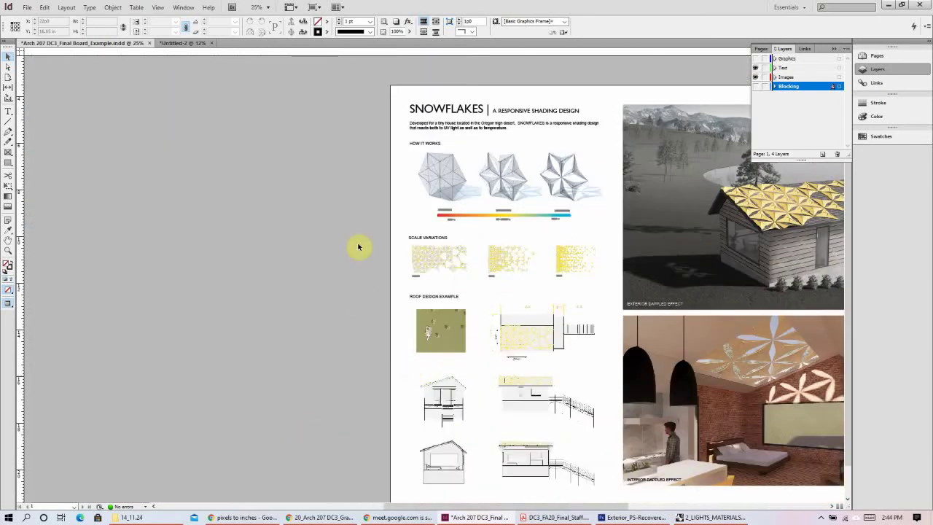
{"action": "left_click_drag", "start_coordinate": [400, 506], "coordinate": [423, 501]}
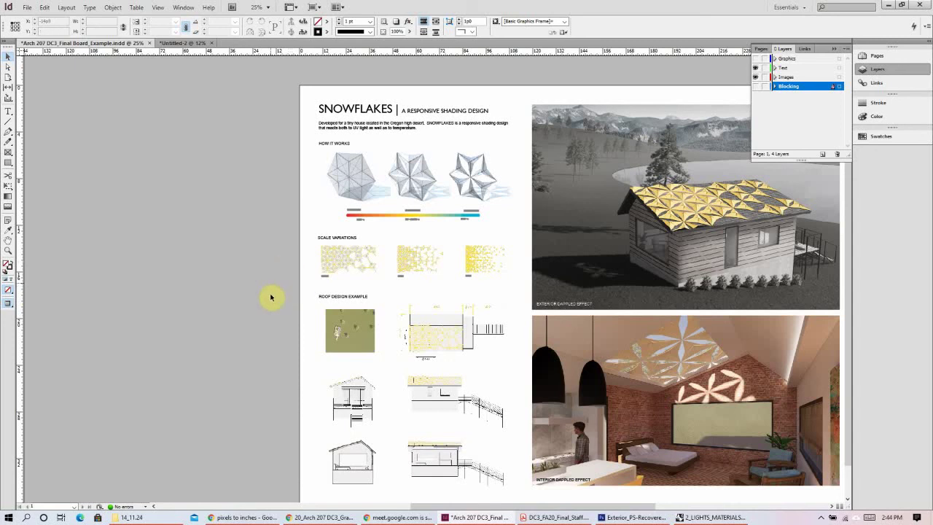
{"action": "left_click_drag", "start_coordinate": [439, 504], "coordinate": [465, 503]}
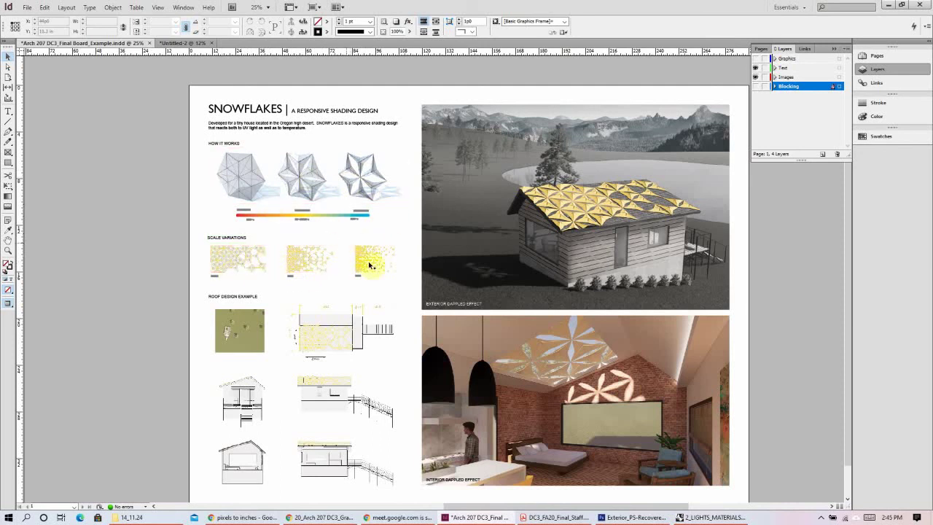
{"action": "scroll", "coordinate": [349, 262], "scroll_direction": "down", "scroll_amount": 1}
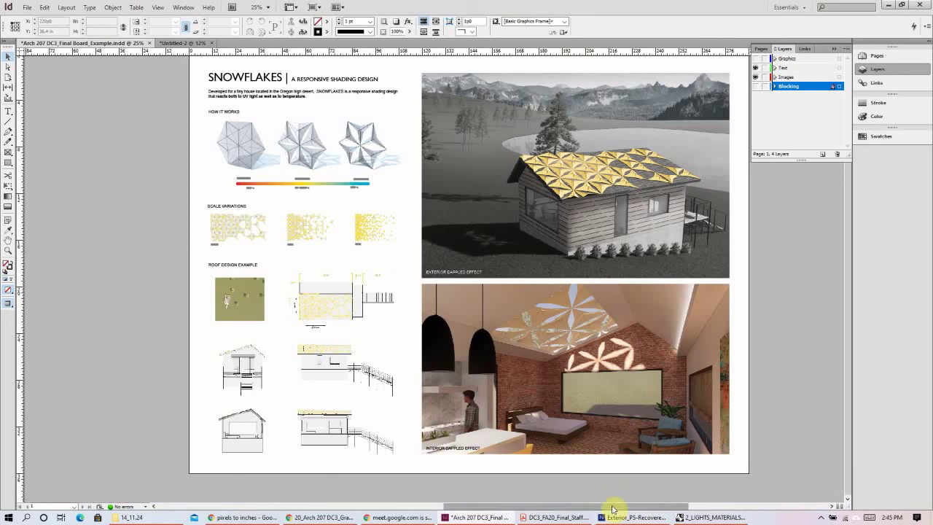
{"action": "left_click_drag", "start_coordinate": [619, 506], "coordinate": [623, 505]}
{"action": "scroll", "coordinate": [683, 411], "scroll_direction": "right", "scroll_amount": 2, "text": "shift"}
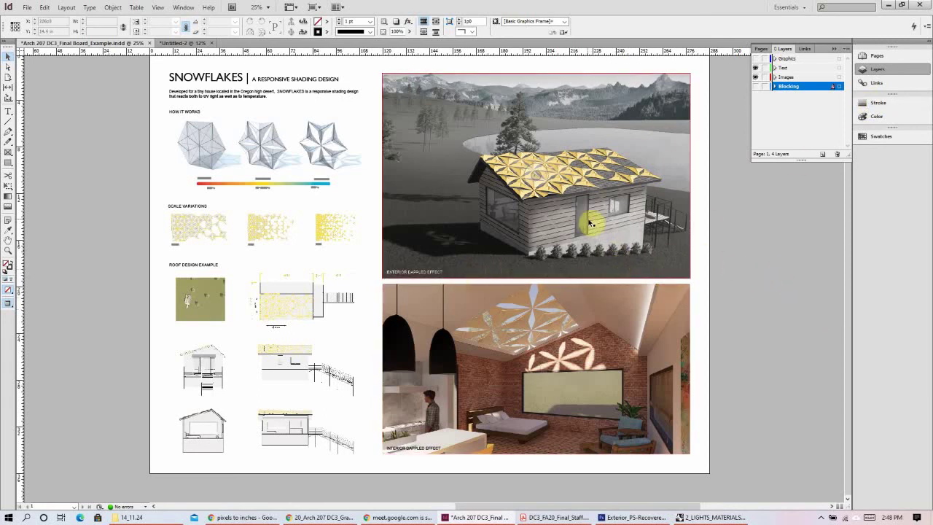
{"action": "key", "text": "ctrl+equal"}
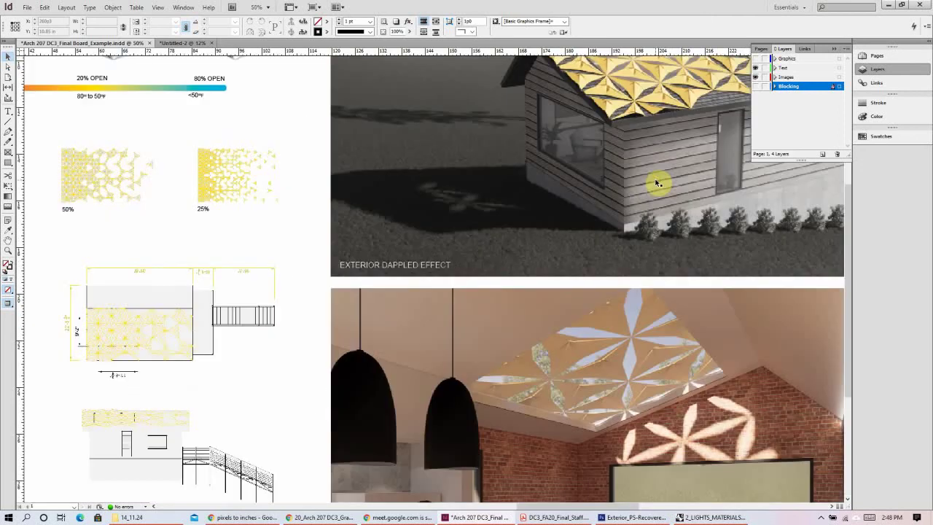
{"action": "key", "text": "ctrl+minus"}
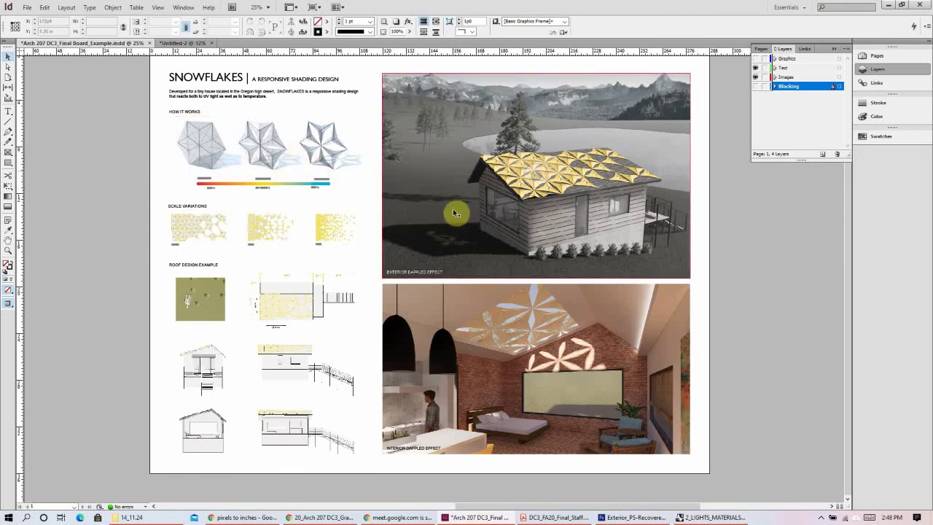
{"action": "left_click", "coordinate": [626, 244]}
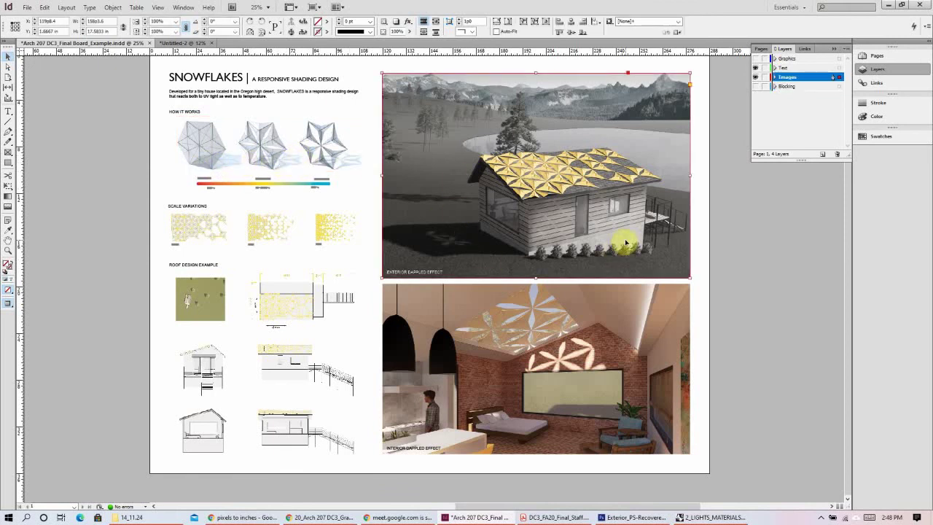
{"action": "key", "text": "ctrl+d"}
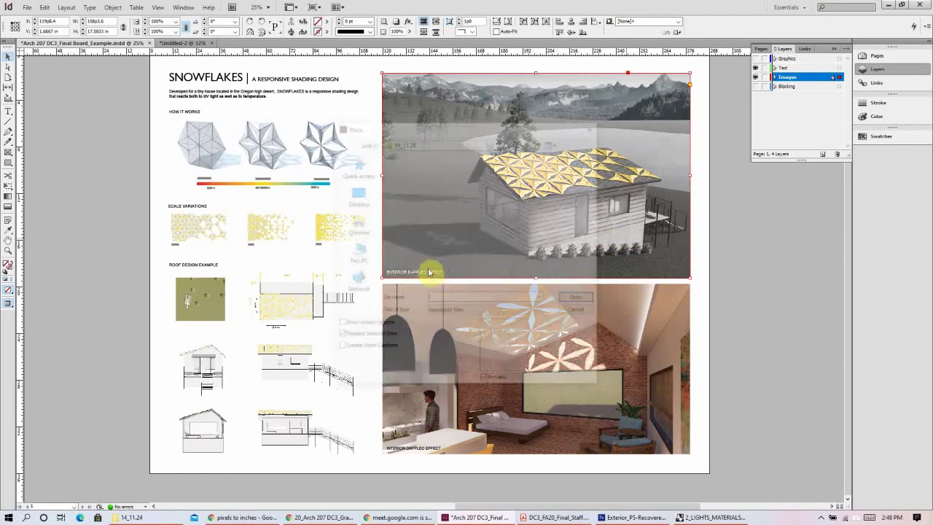
{"action": "left_click", "coordinate": [579, 298]}
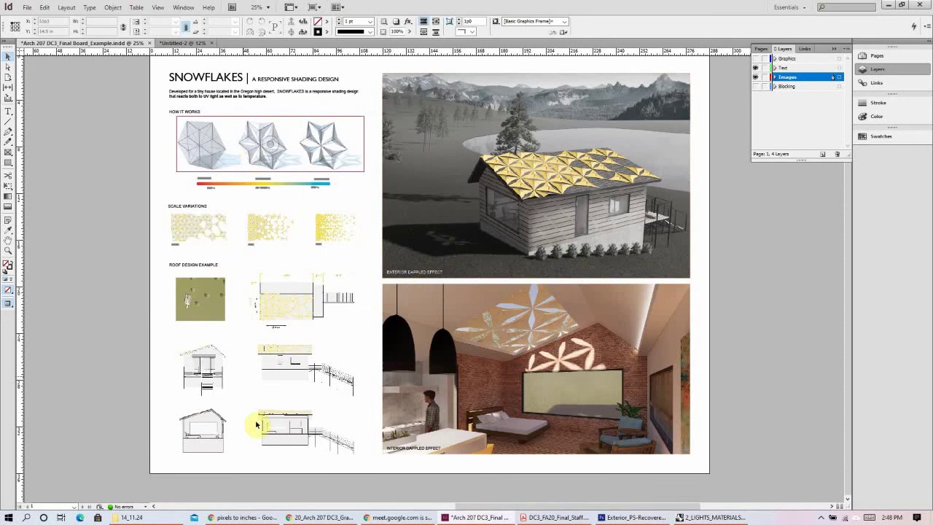
- Draw a trial rectangular graphics frame about 148p6 wide and 14.5 in high over the exterior rendering, and discard it
{"action": "left_click", "coordinate": [536, 248]}
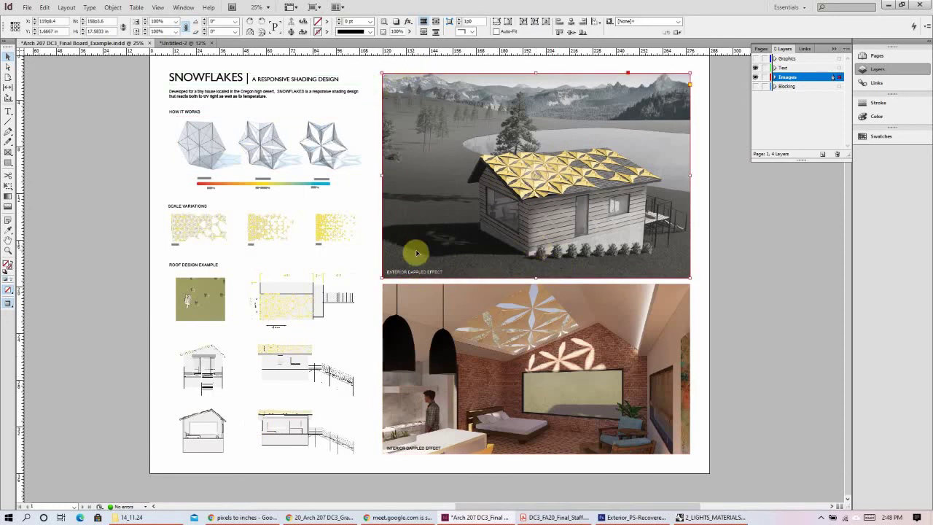
{"action": "left_click", "coordinate": [7, 152]}
{"action": "left_click_drag", "start_coordinate": [375, 67], "coordinate": [662, 235]}
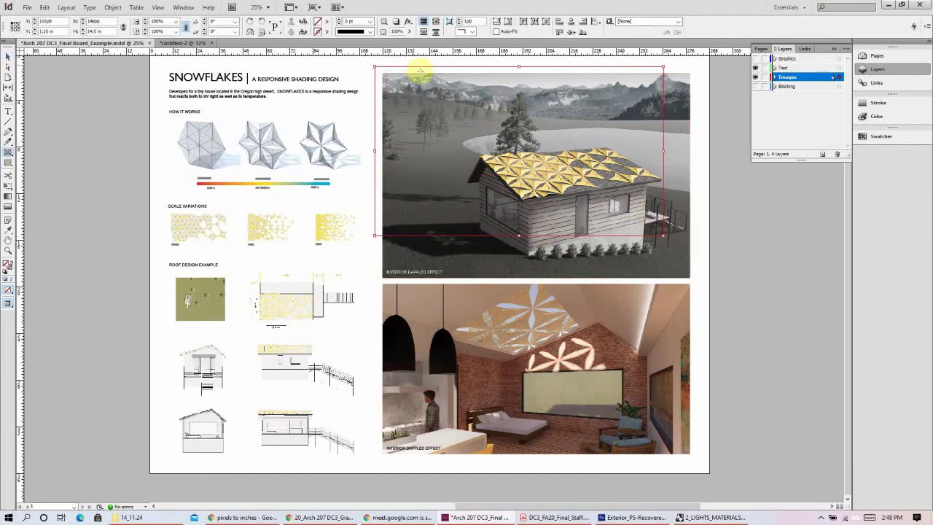
{"action": "key", "text": "ctrl+shift+a"}
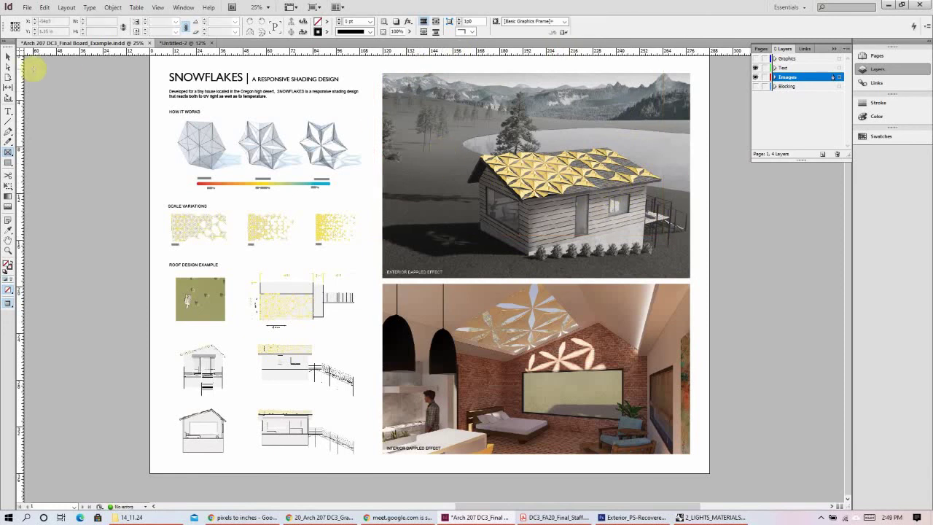
{"action": "left_click", "coordinate": [7, 57]}
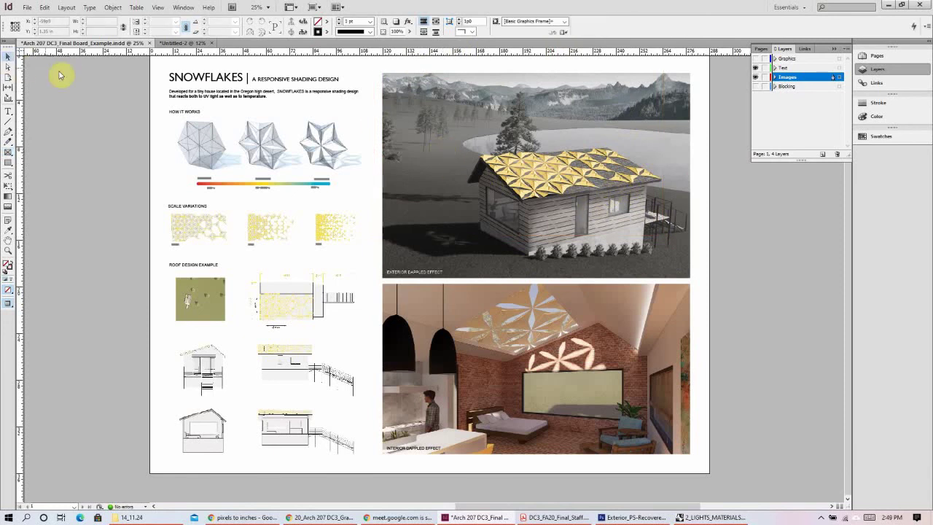
- Replace the exterior rendering in its existing frame with the image Exterior 2 from the 14_11.24 folder
{"action": "left_click", "coordinate": [409, 154]}
{"action": "key", "text": "ctrl+d"}
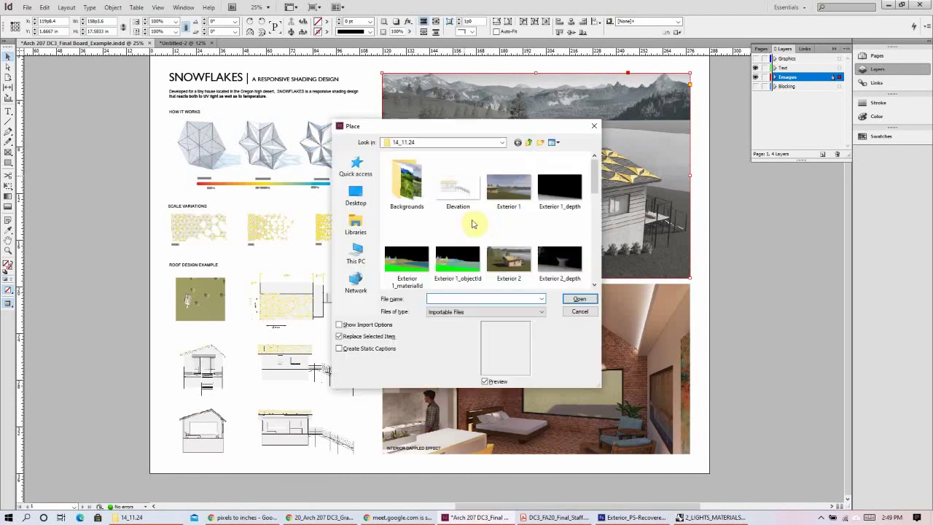
{"action": "left_click", "coordinate": [509, 257]}
{"action": "left_click", "coordinate": [580, 300]}
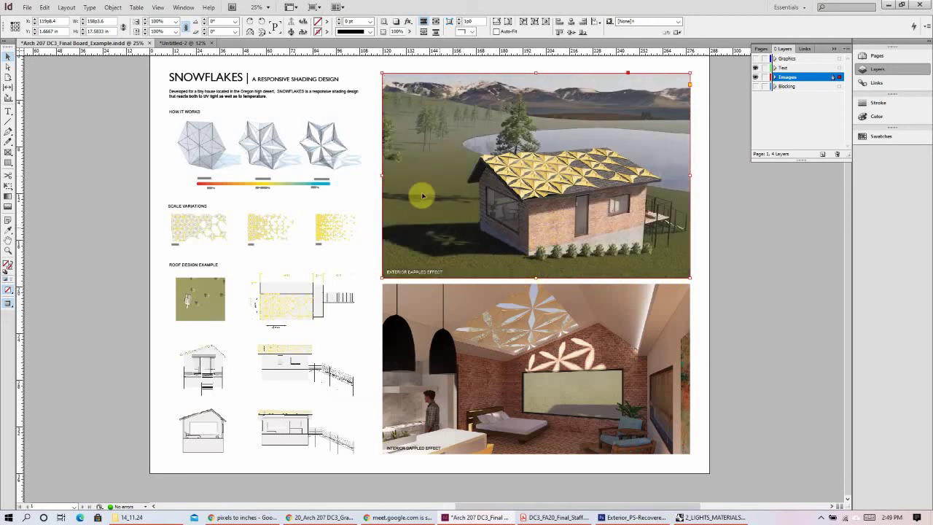
{"action": "left_click", "coordinate": [788, 221]}
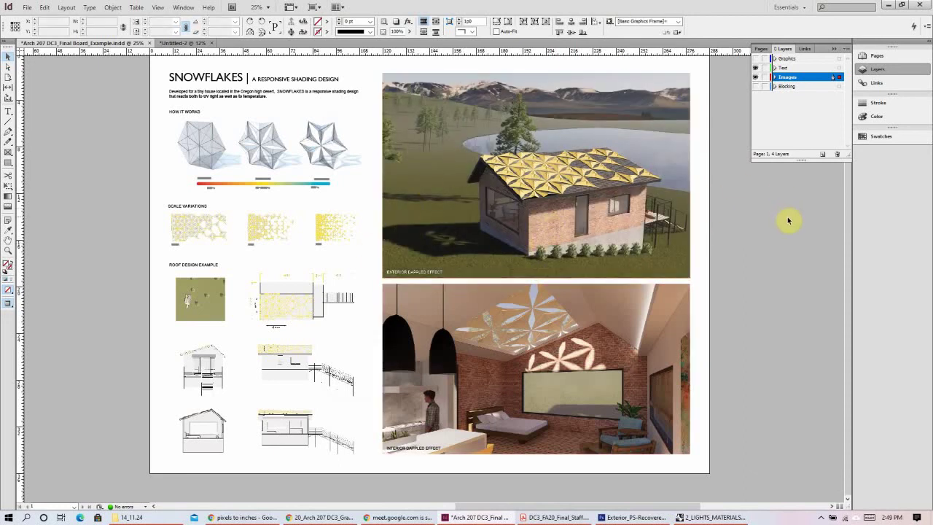
- Select the How It Works image and the 100% and 25% Scale Variations images one after another to inspect their frames
{"action": "left_click", "coordinate": [598, 207]}
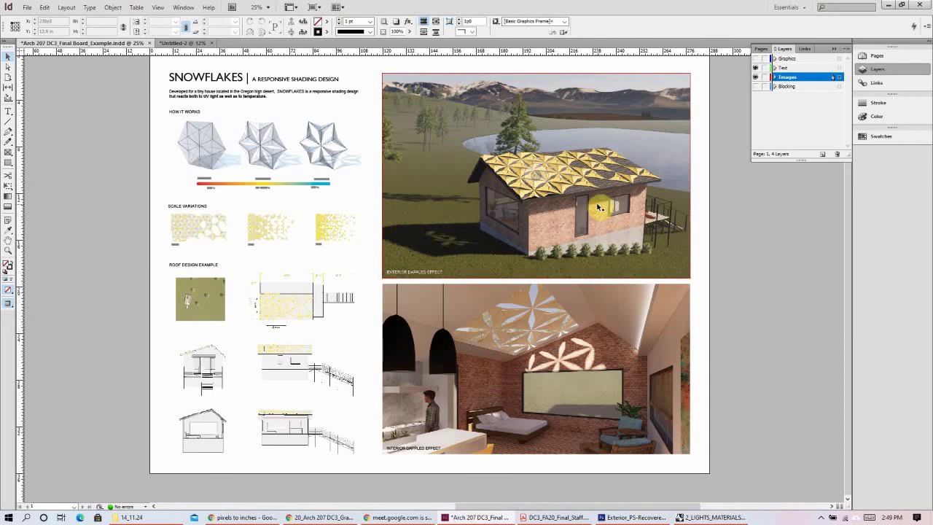
{"action": "left_click", "coordinate": [502, 416]}
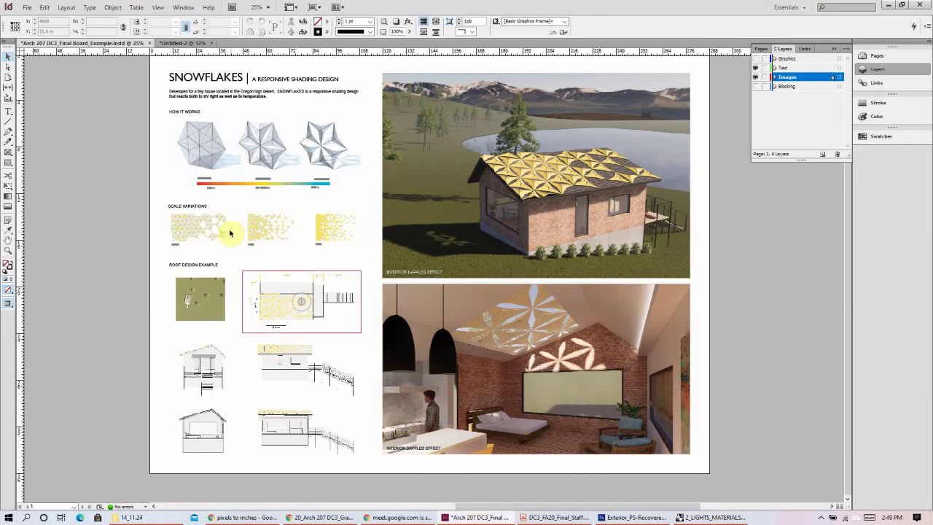
{"action": "left_click", "coordinate": [200, 146]}
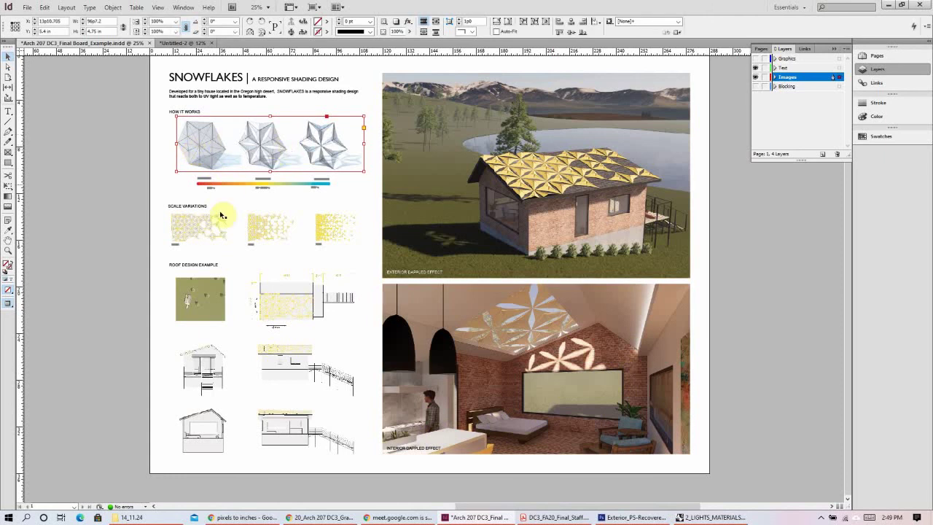
{"action": "left_click", "coordinate": [199, 236]}
{"action": "left_click", "coordinate": [328, 235]}
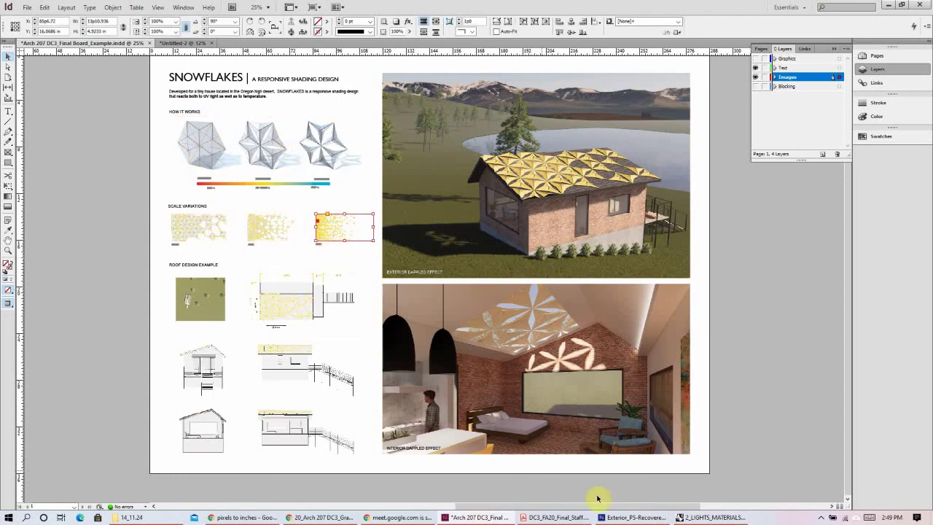
- Switch to Rhino, set the Top view of the three shading patterns to Arctic display mode, and minimize the Visual Settings window
{"action": "left_click", "coordinate": [711, 517]}
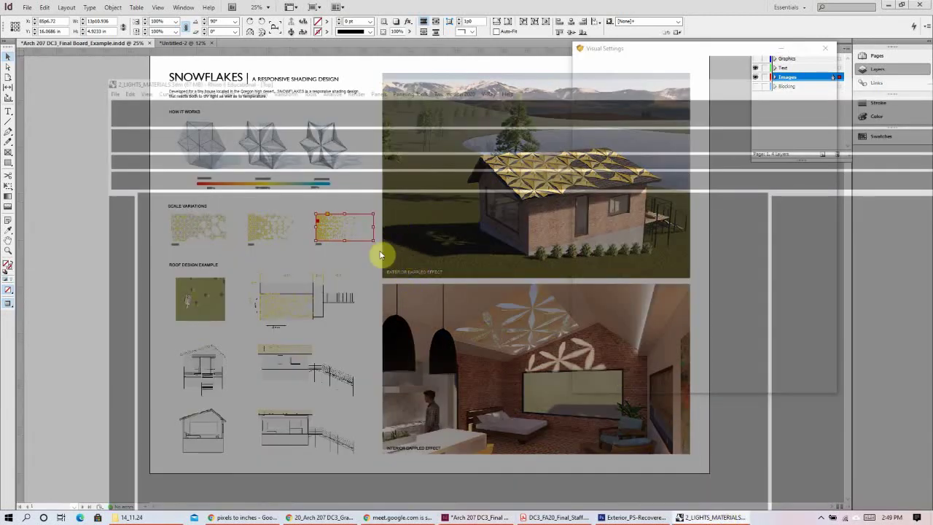
{"action": "scroll", "coordinate": [346, 298], "scroll_direction": "up", "scroll_amount": 3}
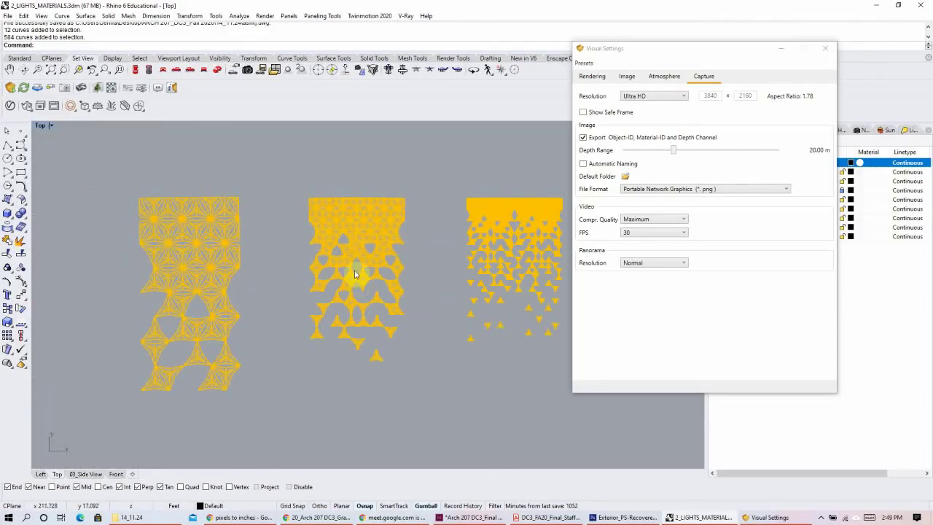
{"action": "left_click", "coordinate": [52, 129]}
{"action": "left_click", "coordinate": [67, 237]}
{"action": "left_click", "coordinate": [781, 48]}
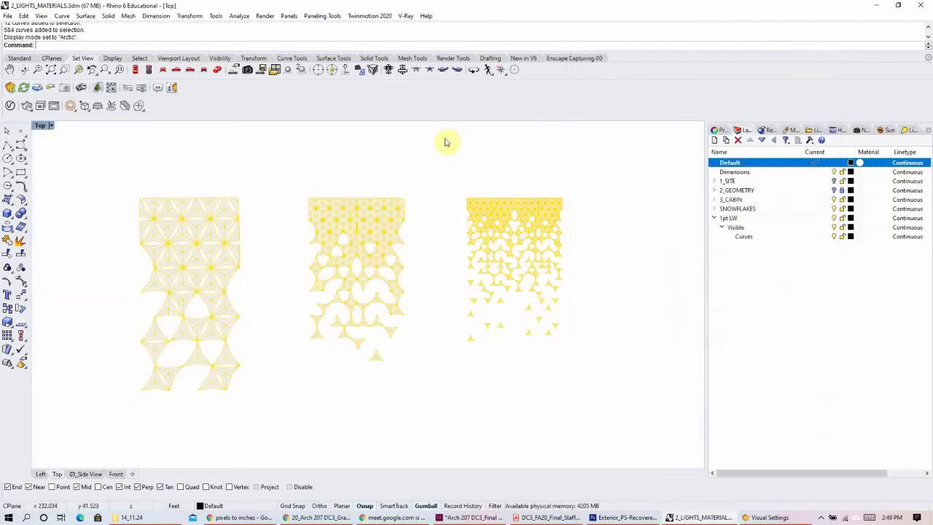
{"action": "scroll", "coordinate": [309, 262], "scroll_direction": "up", "scroll_amount": 2}
{"action": "right_click_drag", "start_coordinate": [331, 283], "coordinate": [350, 279]}
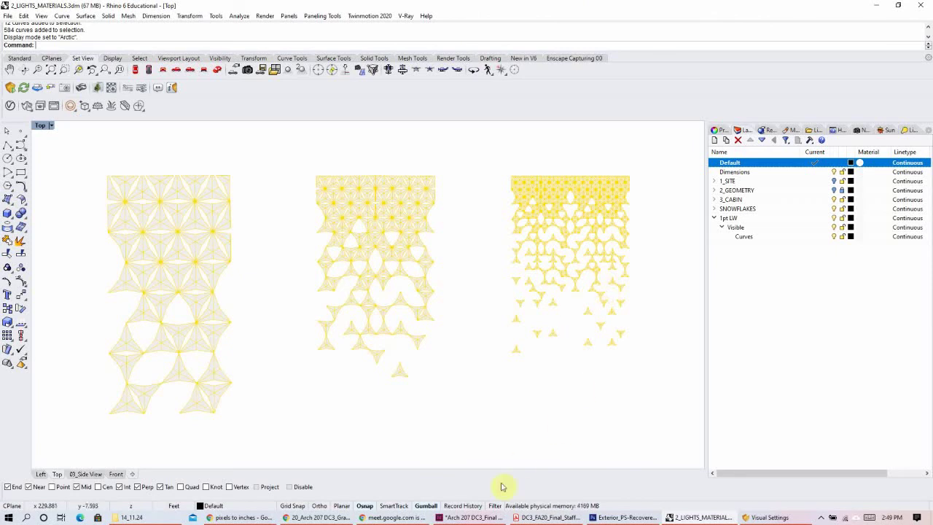
- Switch back to InDesign and move the Roof Design Example heading slightly down, closer to its drawings
{"action": "left_click", "coordinate": [487, 518]}
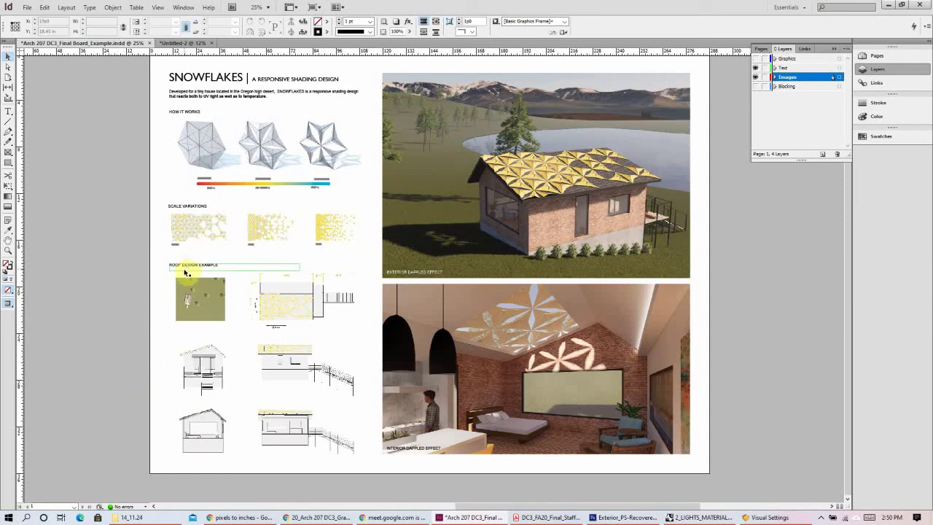
{"action": "left_click_drag", "start_coordinate": [186, 272], "coordinate": [186, 276]}
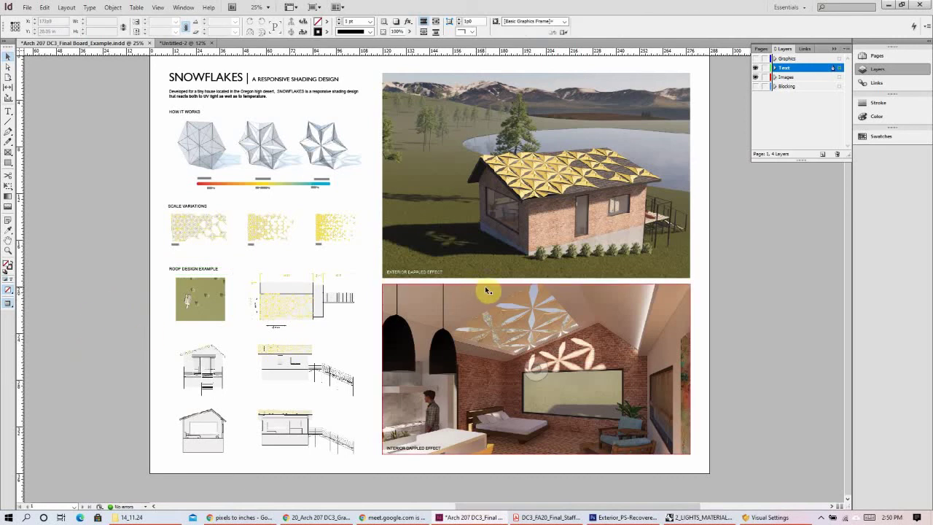
{"action": "left_click", "coordinate": [696, 517]}
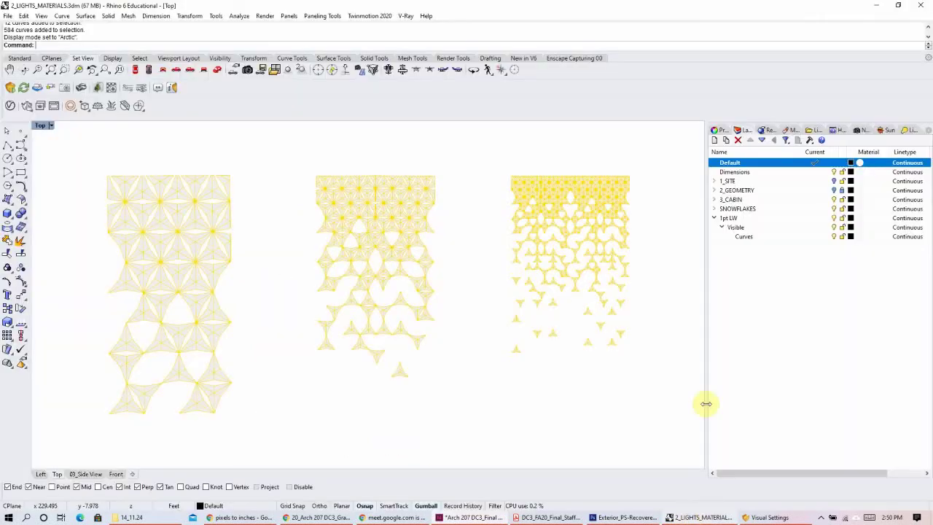
{"action": "left_click", "coordinate": [883, 5]}
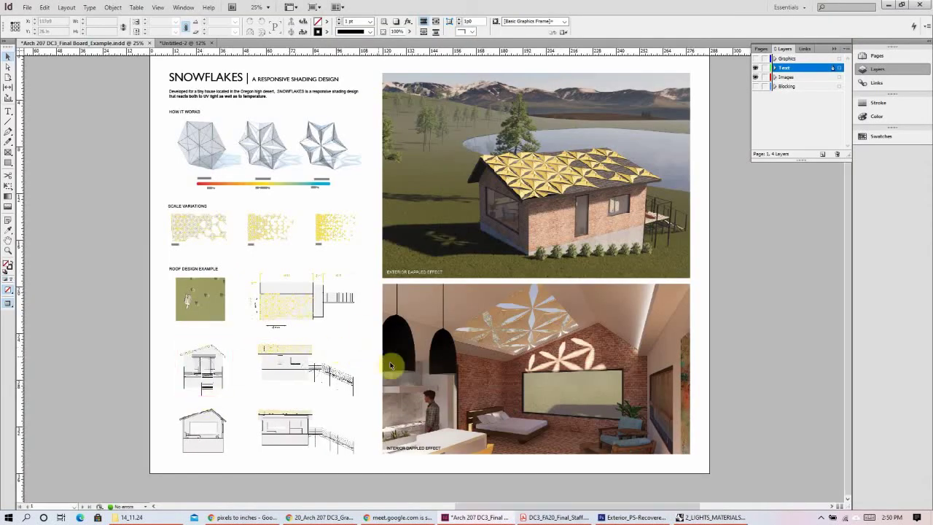
{"action": "left_click", "coordinate": [330, 326]}
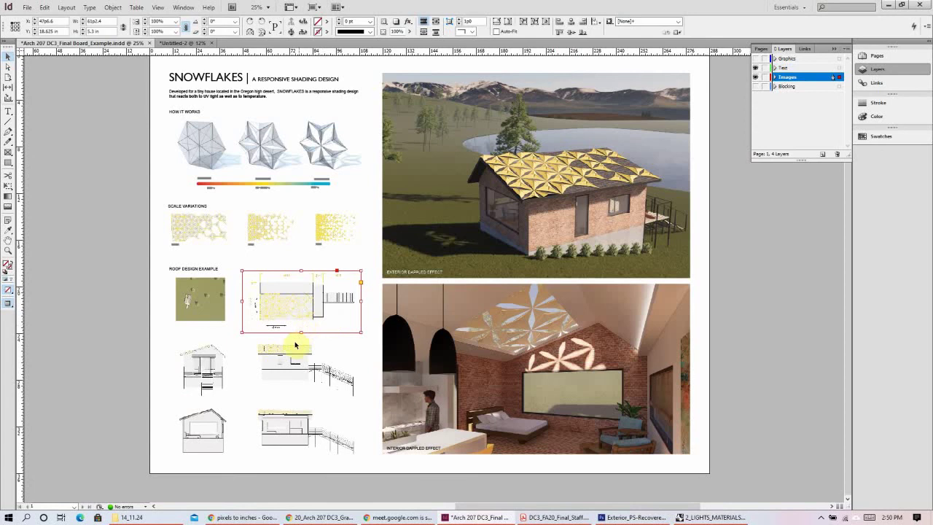
{"action": "left_click", "coordinate": [758, 312]}
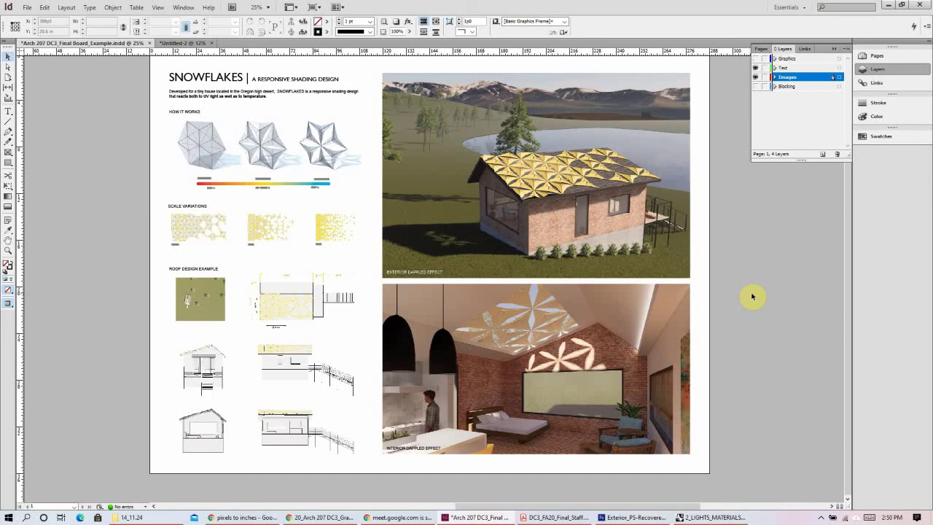
- Set the document's display performance to High Quality Display so the placed line drawings render crisply
{"action": "key", "text": "ctrl+="}
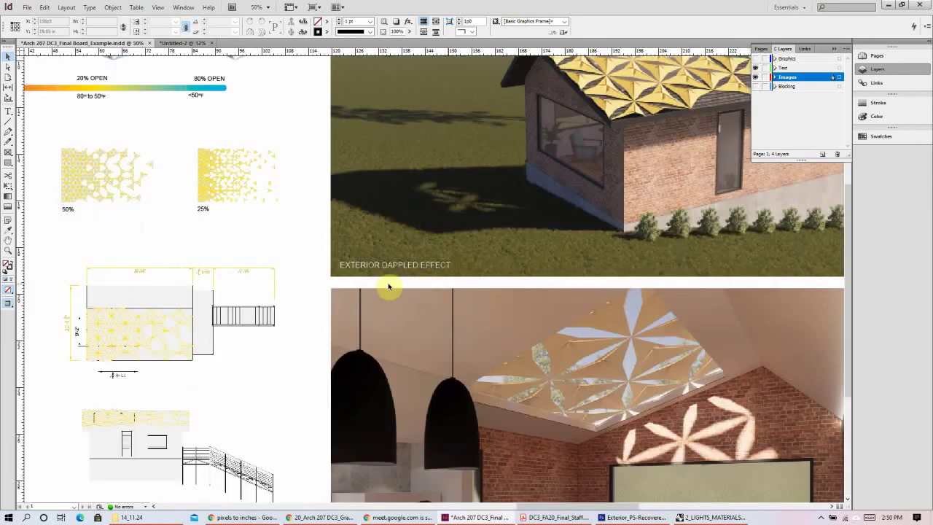
{"action": "key", "text": "ctrl+="}
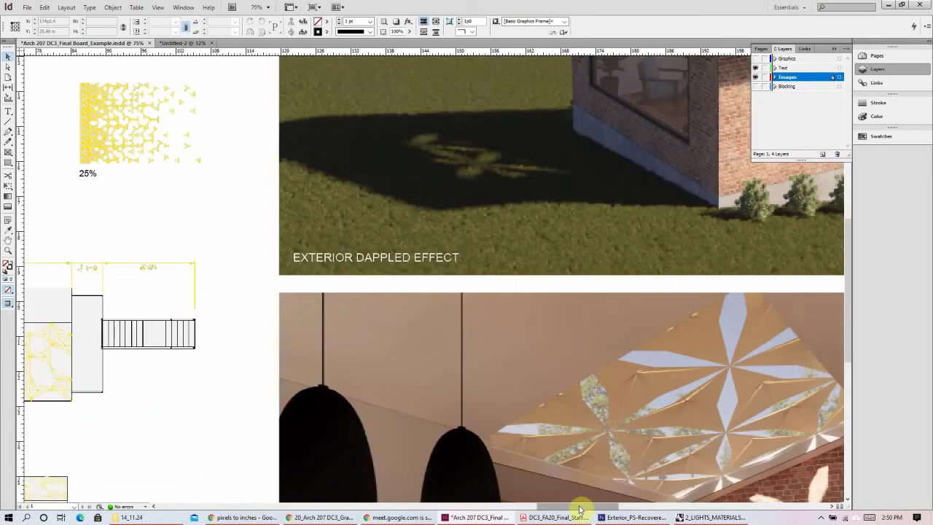
{"action": "scroll", "coordinate": [605, 409], "scroll_direction": "down", "scroll_amount": 2}
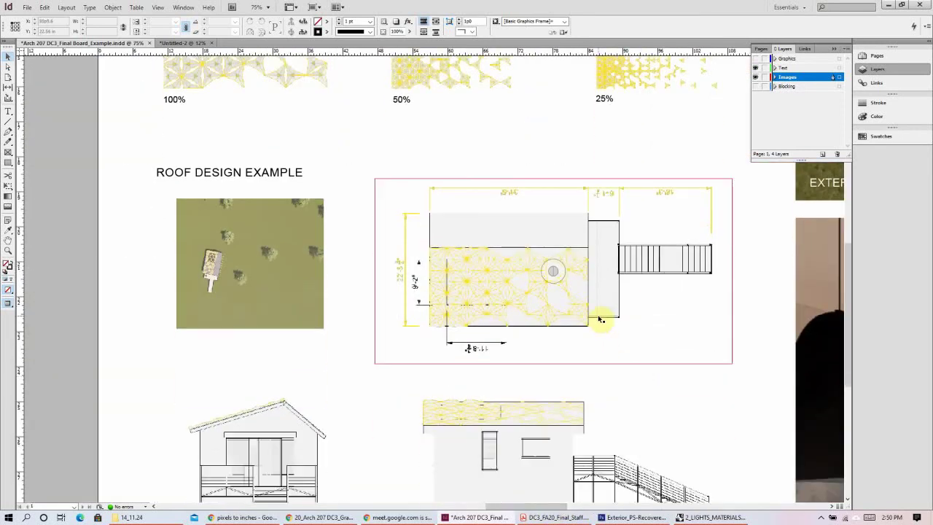
{"action": "left_click", "coordinate": [159, 8]}
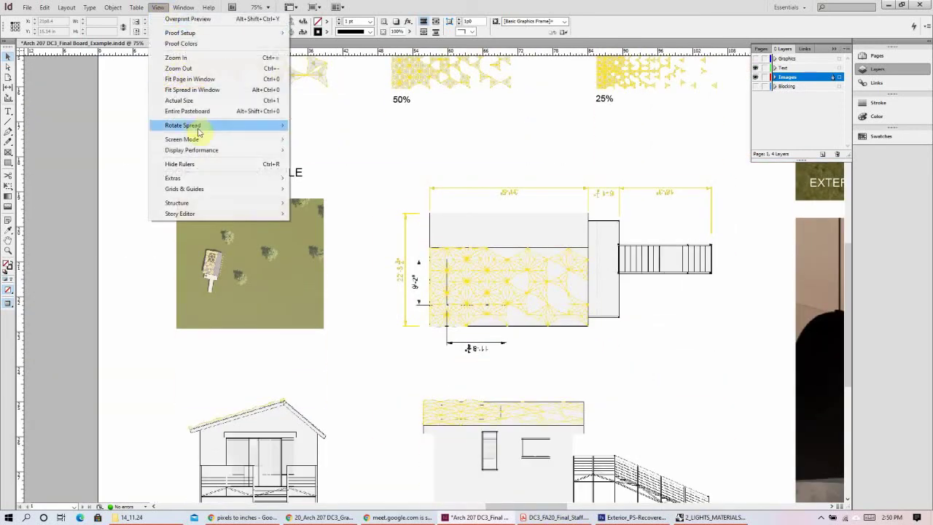
{"action": "mouse_move", "coordinate": [217, 151]}
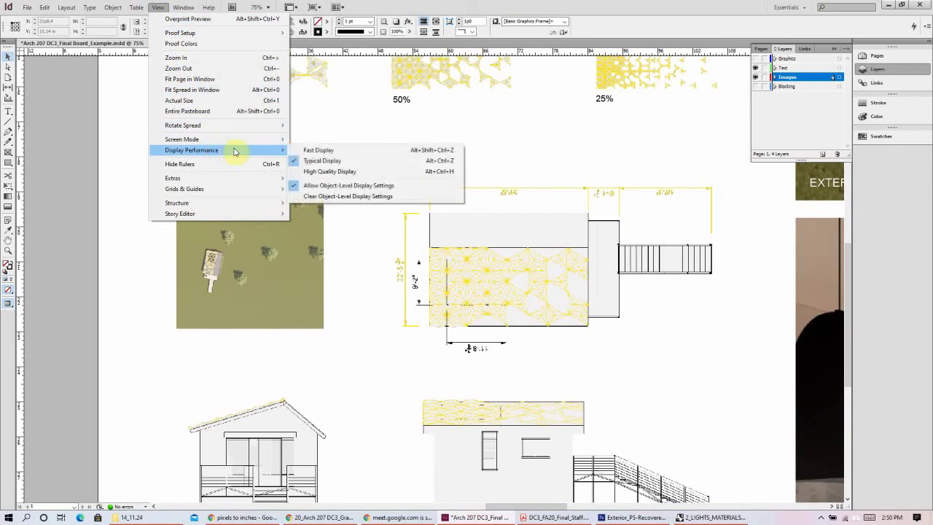
{"action": "left_click", "coordinate": [315, 171]}
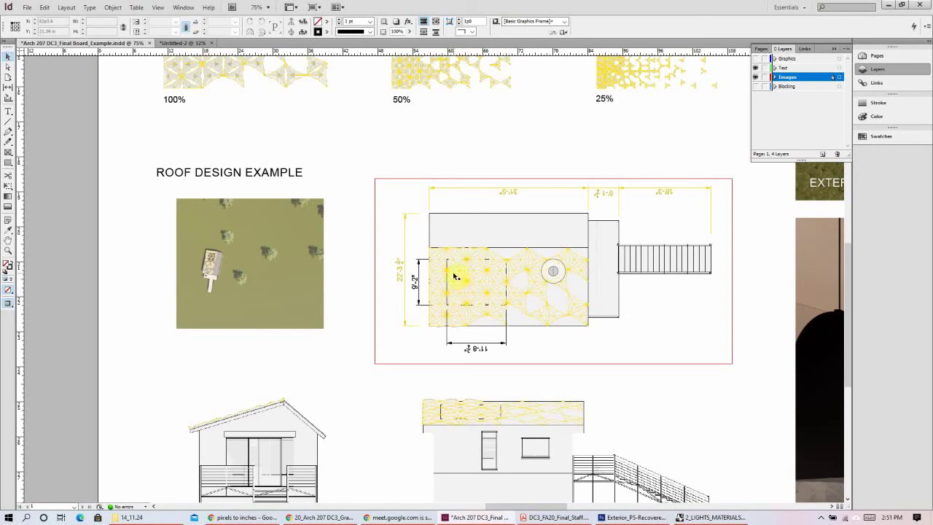
- Examine the line quality and dimensions of the roof plan, the elevations, the sections and the site plan under Roof Design Example
{"action": "scroll", "coordinate": [687, 291], "scroll_direction": "up", "scroll_amount": 3}
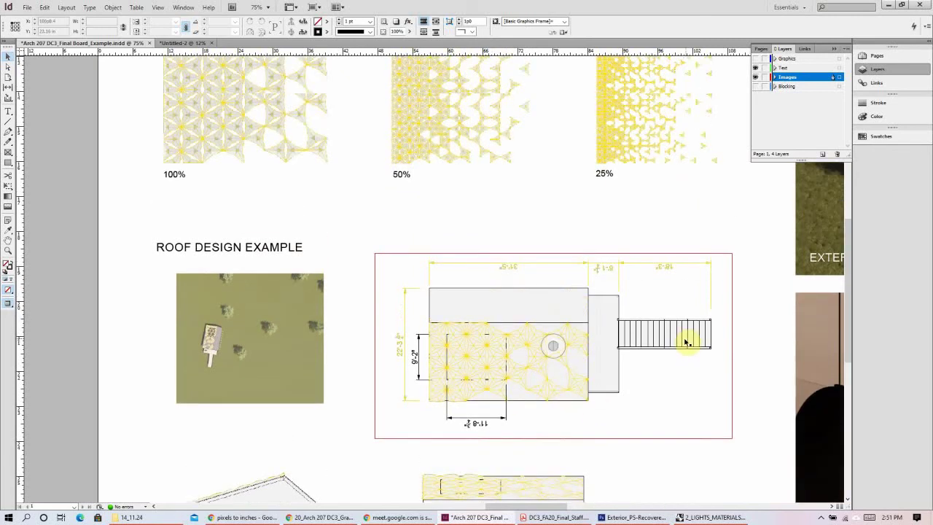
{"action": "left_click", "coordinate": [483, 124]}
{"action": "left_click", "coordinate": [689, 334]}
{"action": "scroll", "coordinate": [639, 355], "scroll_direction": "down", "scroll_amount": 3}
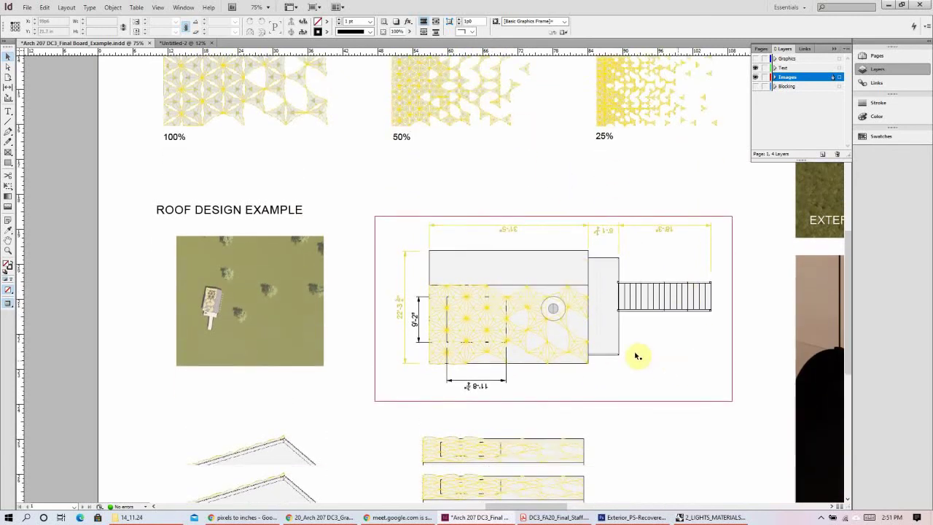
{"action": "scroll", "coordinate": [572, 291], "scroll_direction": "down", "scroll_amount": 3}
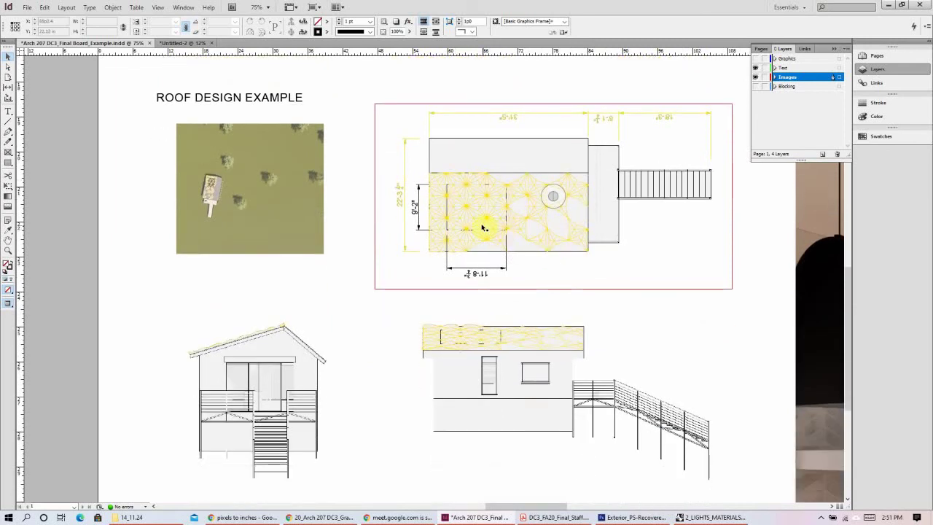
{"action": "scroll", "coordinate": [484, 228], "scroll_direction": "up", "scroll_amount": 2}
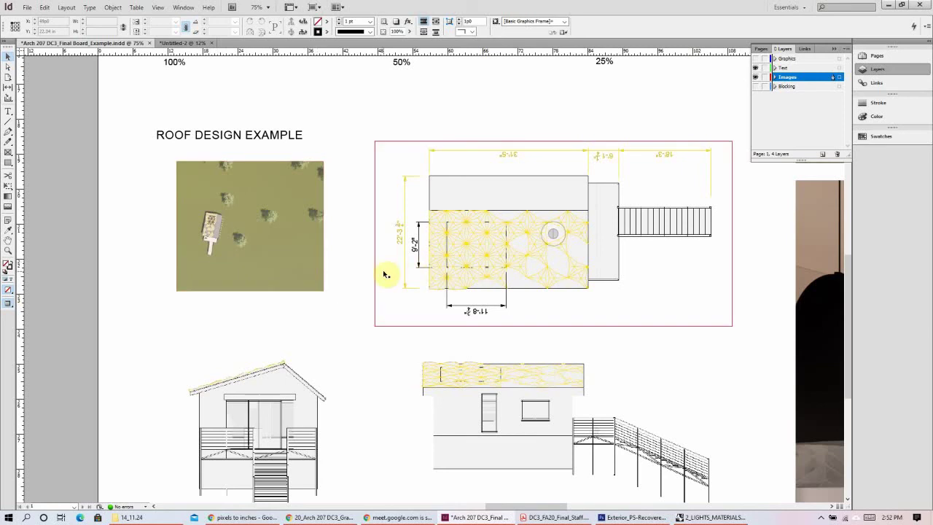
{"action": "key", "text": "ctrl+minus"}
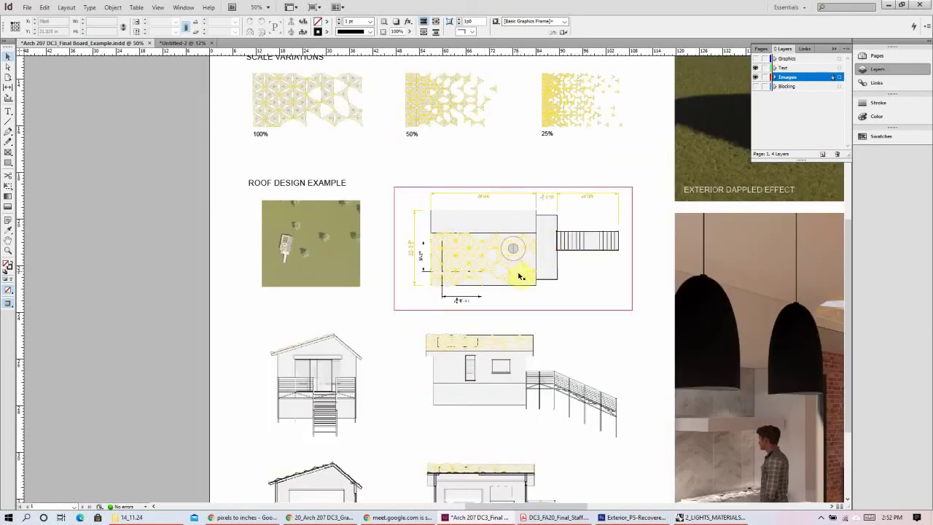
{"action": "scroll", "coordinate": [521, 275], "scroll_direction": "down", "scroll_amount": 2}
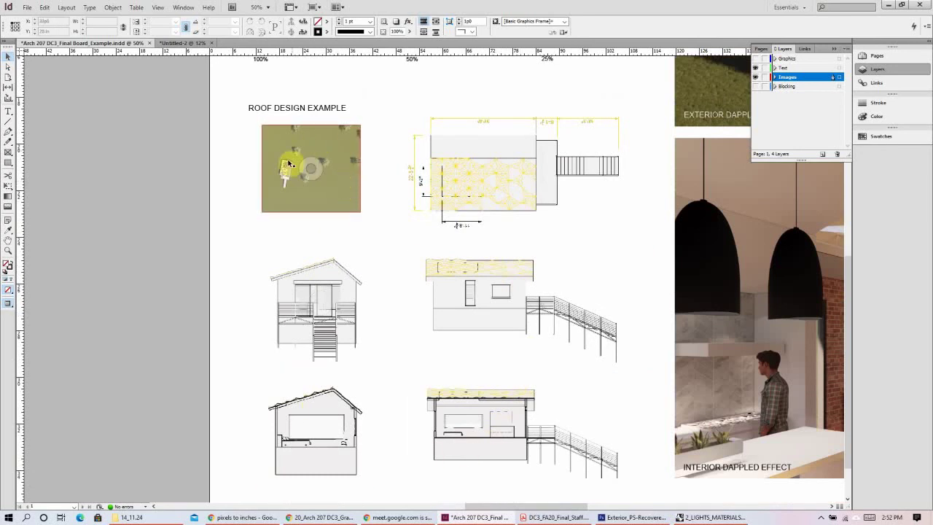
{"action": "scroll", "coordinate": [323, 208], "scroll_direction": "up", "scroll_amount": 2}
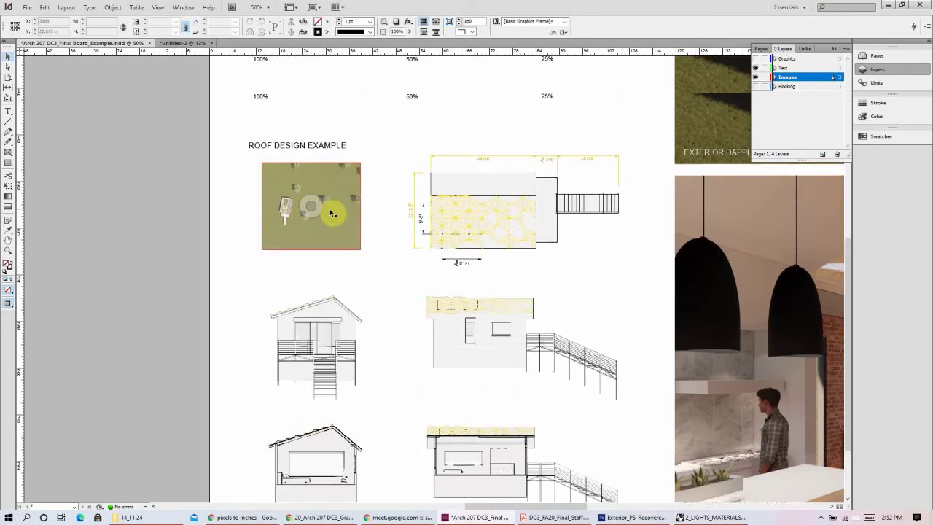
- Widen the site plan image frame toward the roof plan, leaving a small gap before the roof plan's frame
{"action": "left_click", "coordinate": [337, 274]}
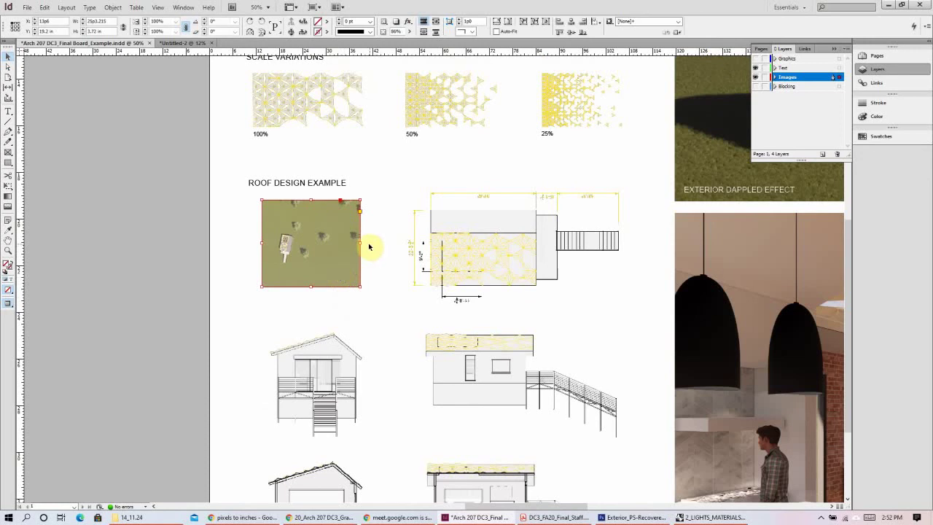
{"action": "left_click_drag", "start_coordinate": [360, 243], "coordinate": [389, 245]}
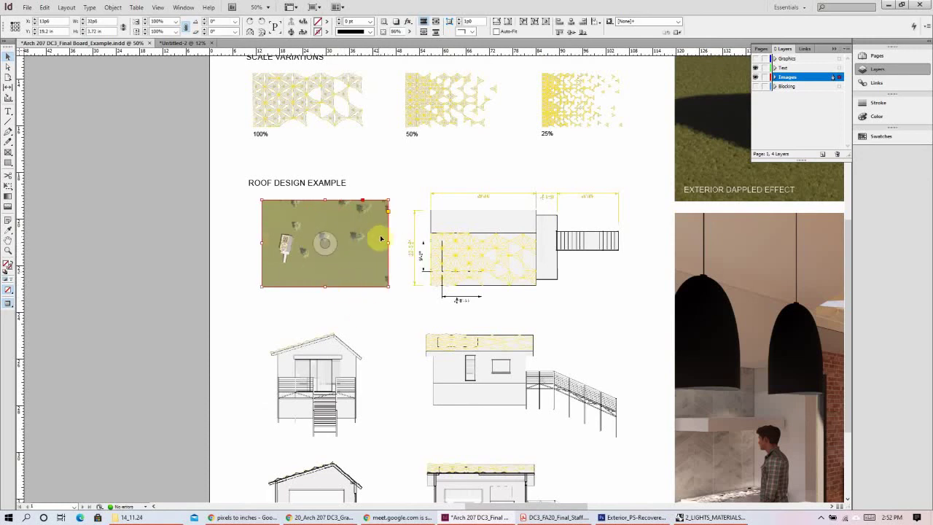
{"action": "left_click_drag", "start_coordinate": [388, 244], "coordinate": [375, 244]}
- Make Graphics the active layer and lock the Text and Images layers for drawing over the roof plan
{"action": "left_click", "coordinate": [398, 306]}
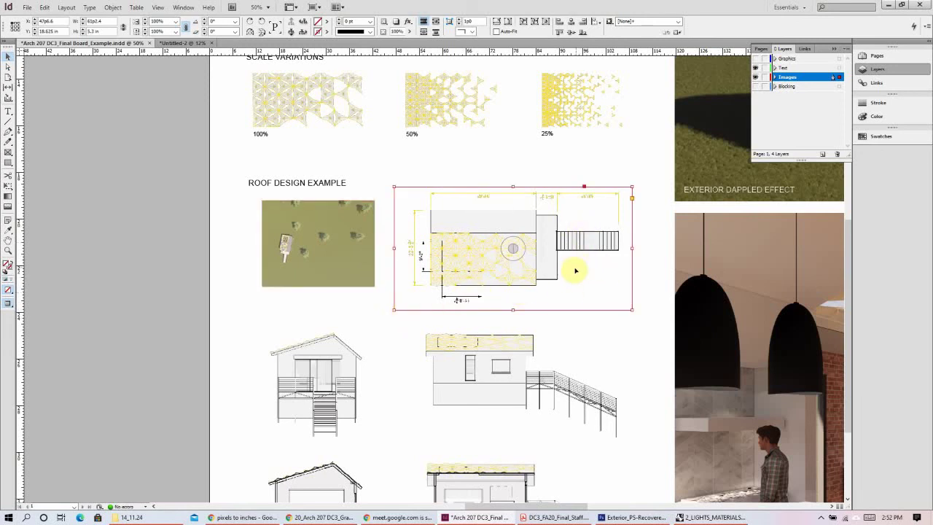
{"action": "key", "text": "ctrl+="}
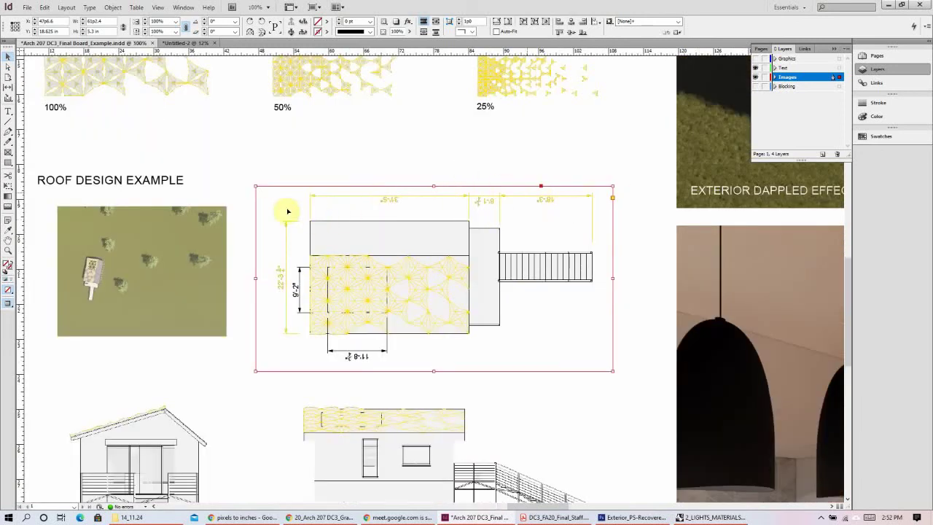
{"action": "key", "text": "ctrl+="}
{"action": "left_click", "coordinate": [787, 58]}
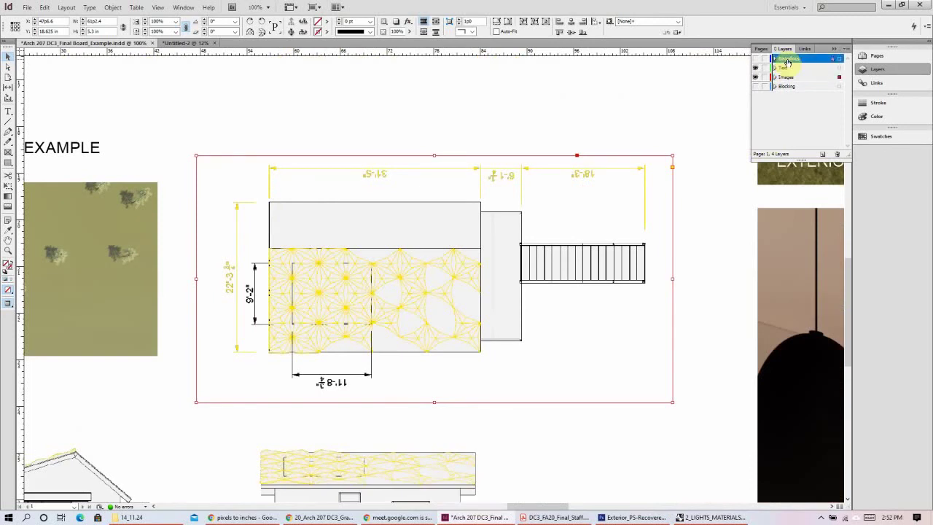
{"action": "left_click", "coordinate": [764, 68]}
{"action": "left_click", "coordinate": [764, 77]}
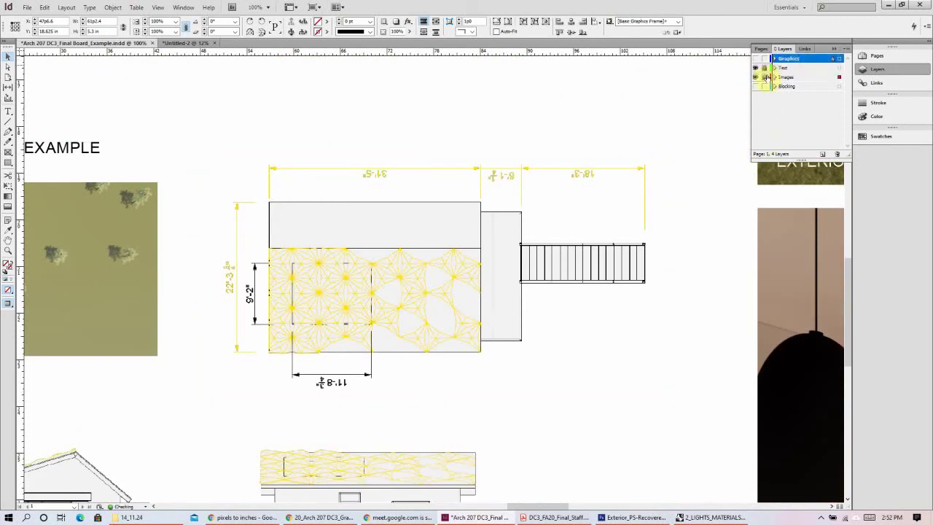
- Start a rectangle at the roof plan's upper-left corner with the Rectangle tool and allow the hidden Graphics layer to be shown
{"action": "left_click", "coordinate": [8, 132]}
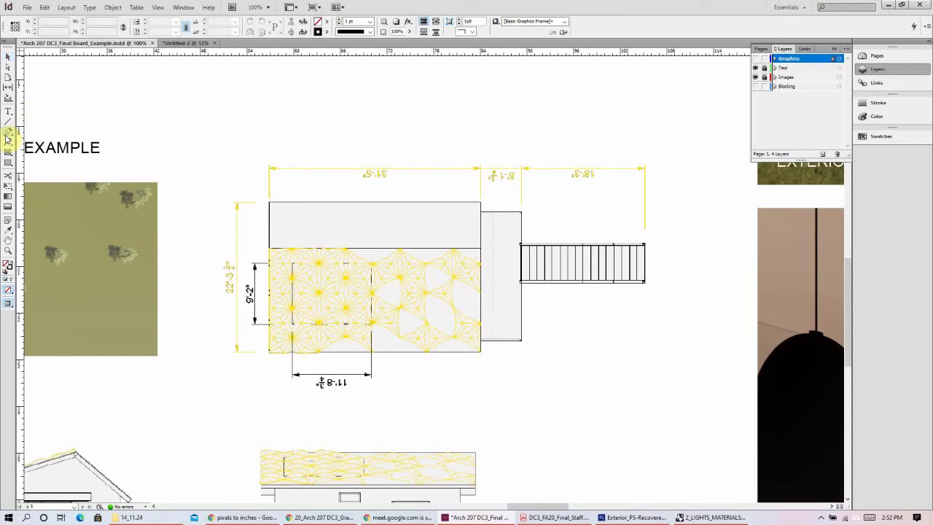
{"action": "left_click", "coordinate": [8, 161]}
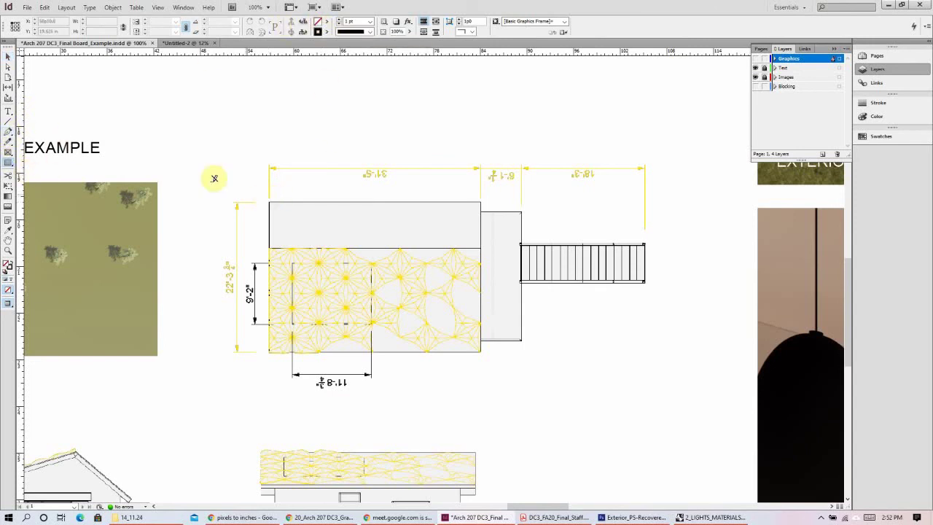
{"action": "double_click", "coordinate": [789, 58]}
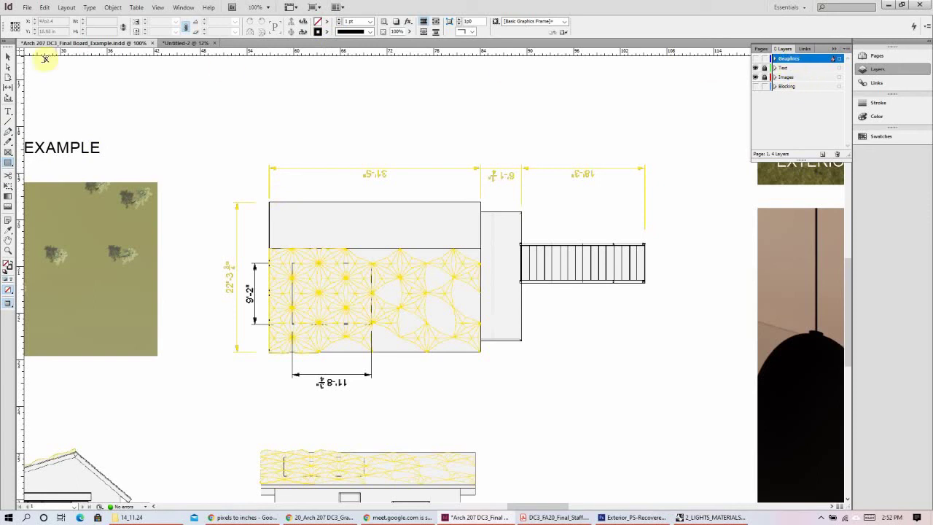
{"action": "left_click", "coordinate": [8, 161]}
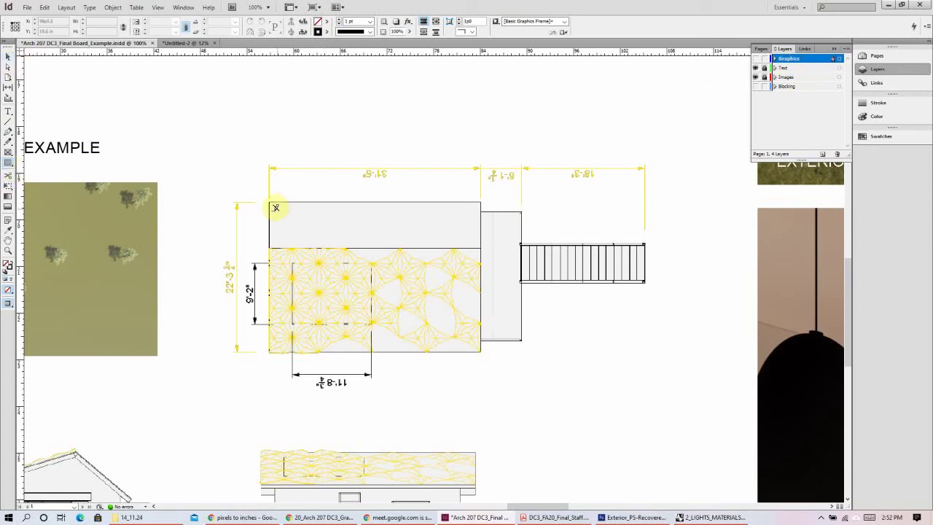
{"action": "left_click", "coordinate": [270, 199]}
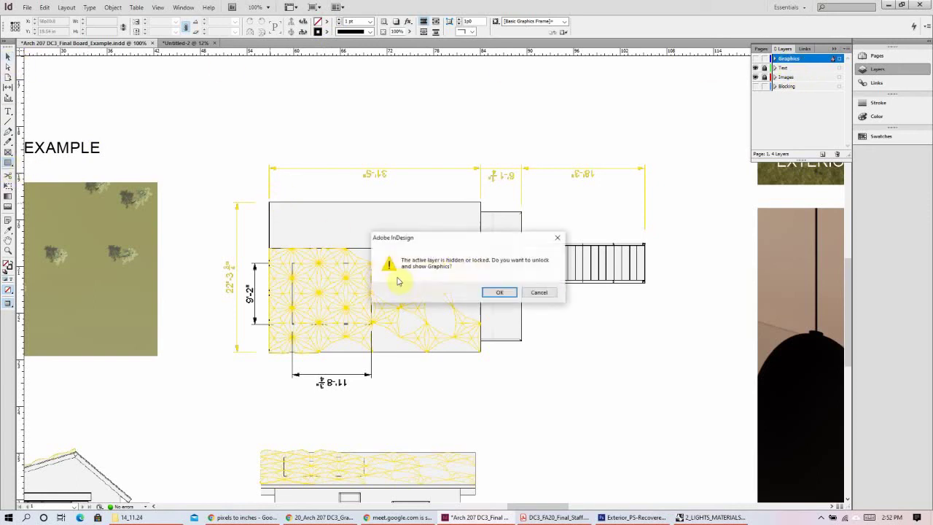
{"action": "left_click", "coordinate": [502, 292]}
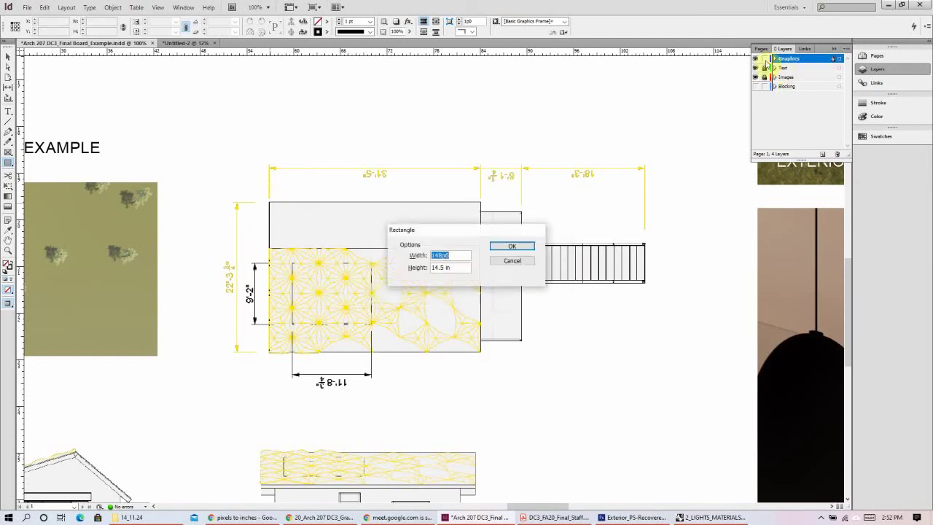
- Undo the oversized default rectangle and trace the main roof outline with a rectangle about 27p3.6 wide and 3.235 in high
{"action": "left_click", "coordinate": [512, 247]}
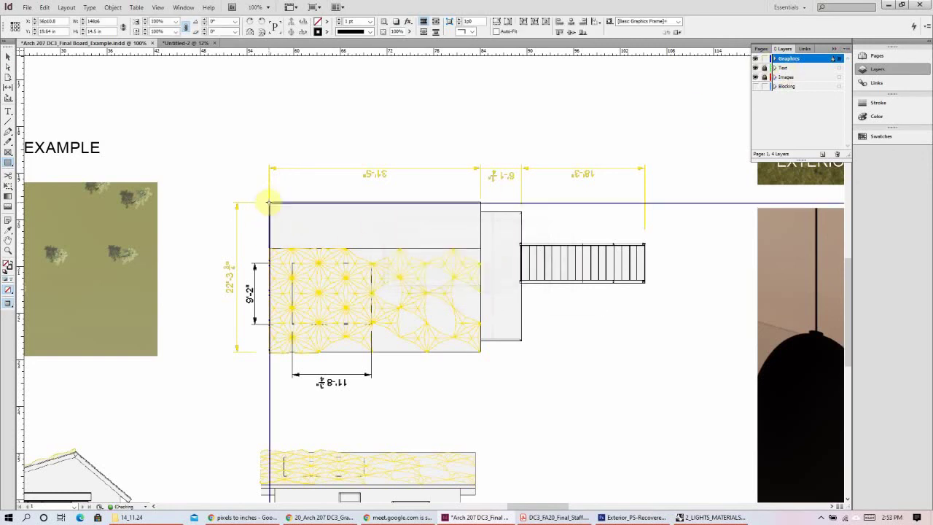
{"action": "key", "text": "ctrl+z"}
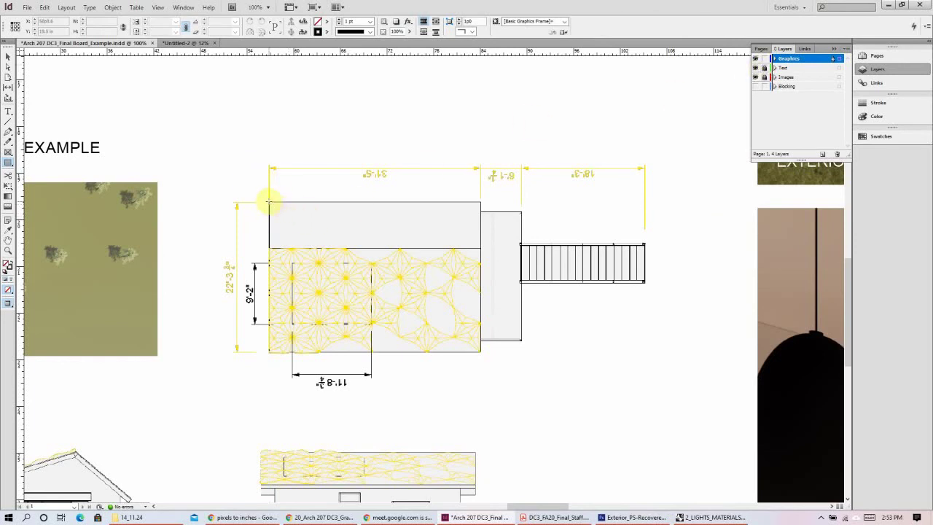
{"action": "left_click_drag", "start_coordinate": [270, 204], "coordinate": [480, 353]}
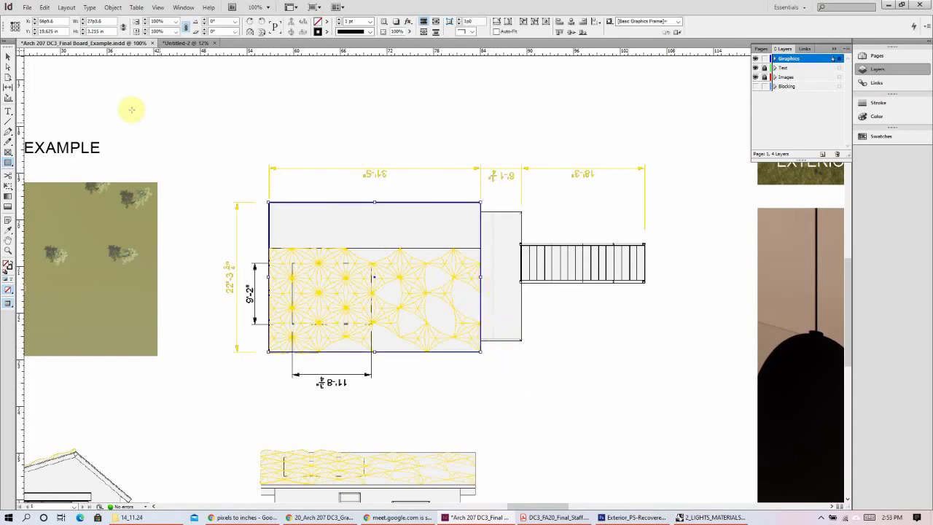
{"action": "left_click", "coordinate": [8, 56]}
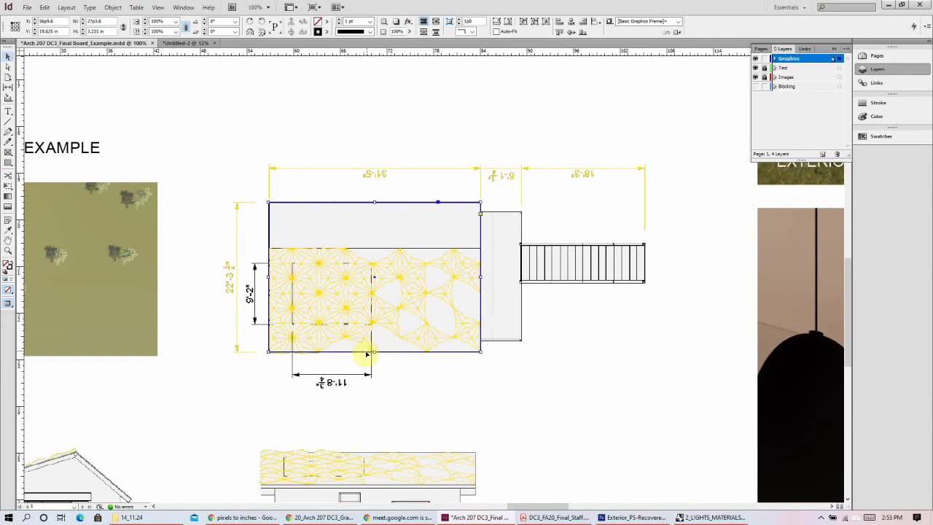
{"action": "left_click_drag", "start_coordinate": [374, 353], "coordinate": [376, 354]}
{"action": "left_click", "coordinate": [521, 129]}
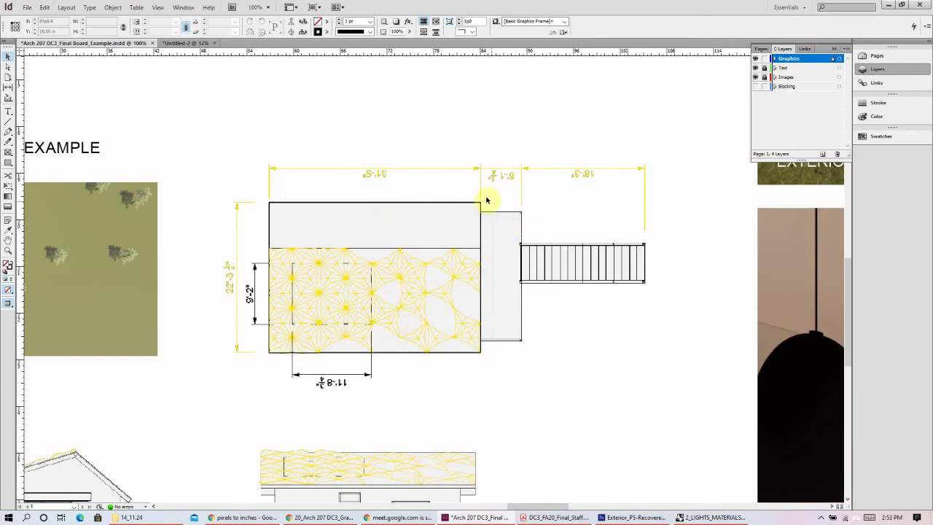
- Inspect the traced roof outline on its own, across the whole board, and again close up against the other drawings
{"action": "left_click", "coordinate": [328, 223]}
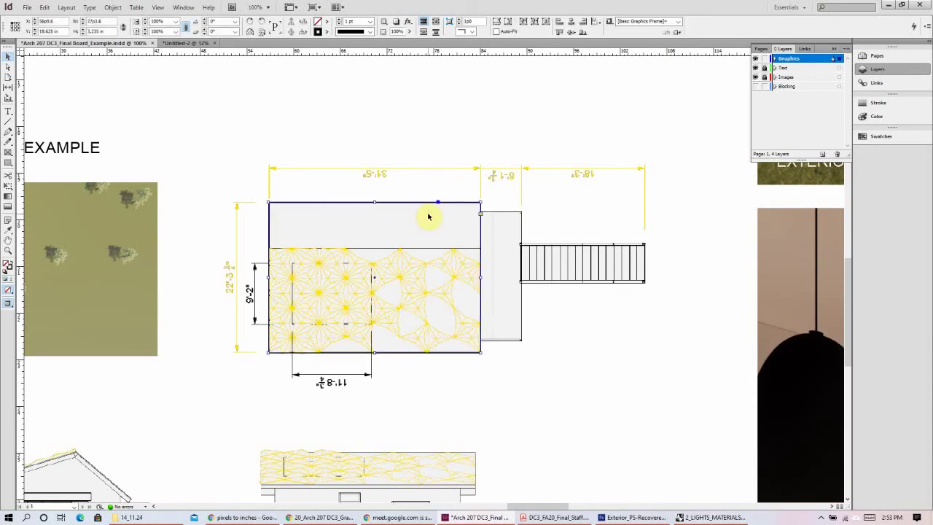
{"action": "key", "text": "ctrl+shift+a"}
{"action": "key", "text": "ctrl+minus"}
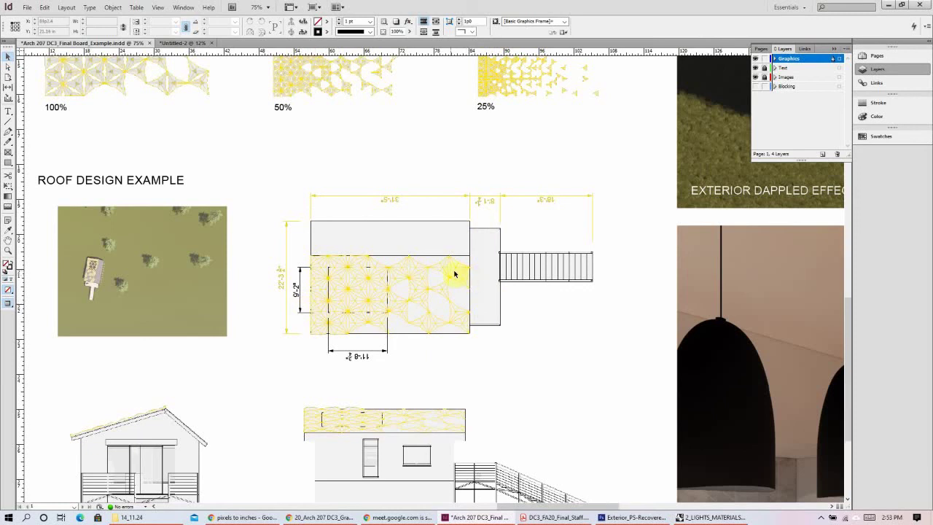
{"action": "key", "text": "ctrl+minus"}
{"action": "key", "text": "ctrl+minus"}
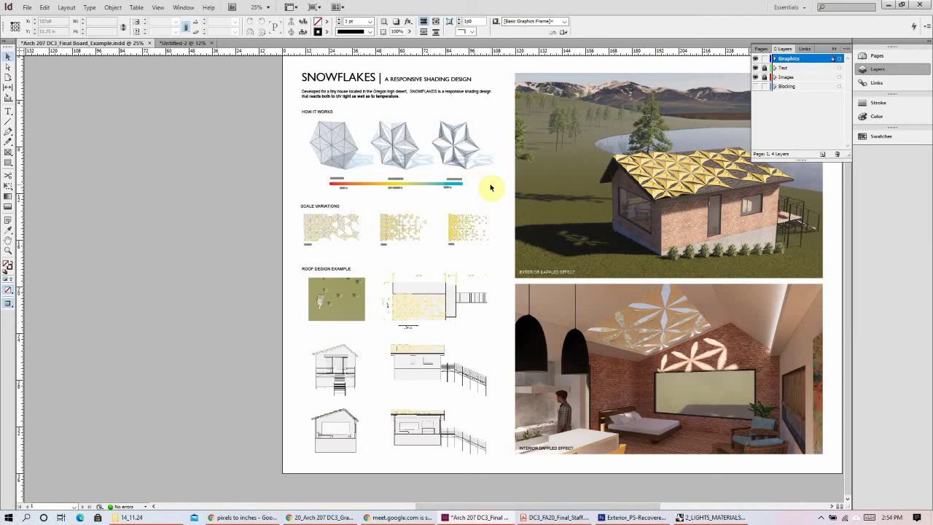
{"action": "left_click_drag", "start_coordinate": [565, 509], "coordinate": [576, 508]}
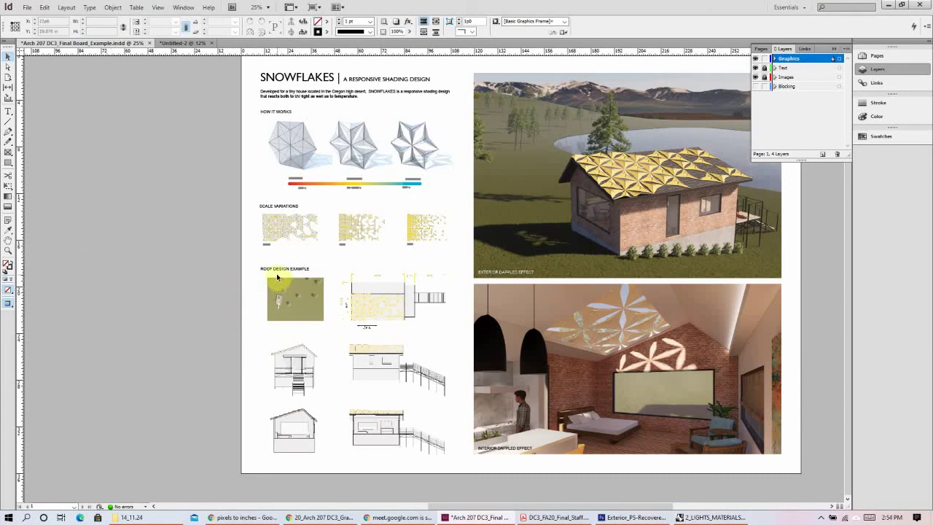
{"action": "key", "text": "ctrl+equal"}
{"action": "key", "text": "ctrl+equal"}
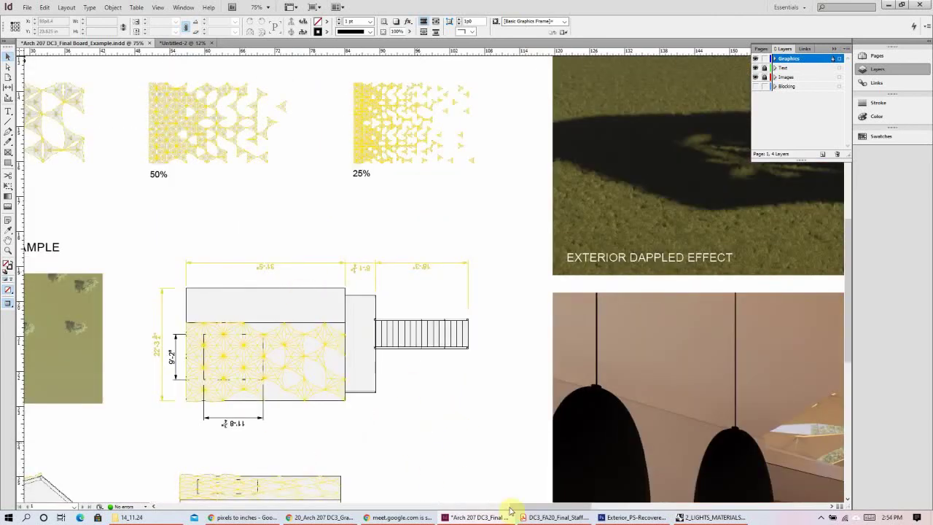
- Trace the roof plan's main outline with a rectangle about 27p3.6 wide and 3.22 in high
{"action": "scroll", "coordinate": [475, 443], "scroll_direction": "left", "scroll_amount": 3, "text": "shift"}
{"action": "scroll", "coordinate": [342, 312], "scroll_direction": "down", "scroll_amount": 1}
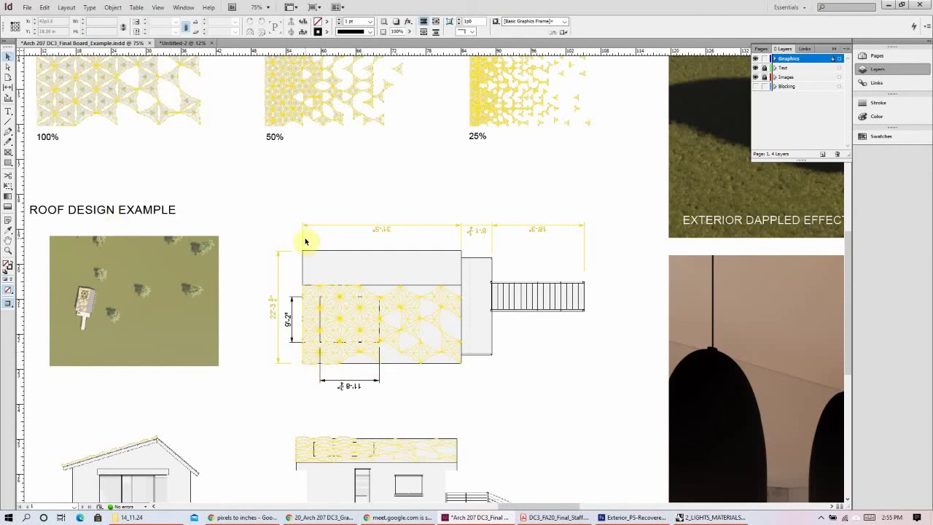
{"action": "key", "text": "ctrl+equal"}
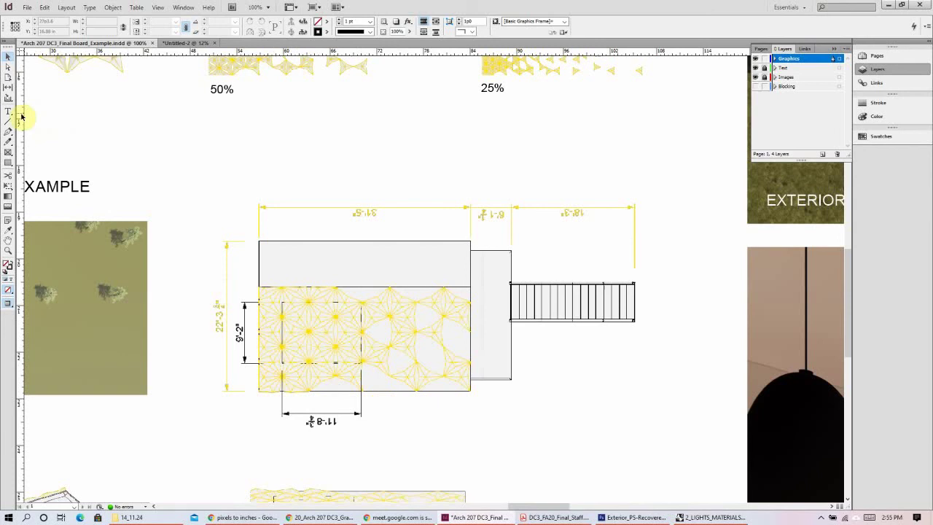
{"action": "left_click", "coordinate": [8, 163]}
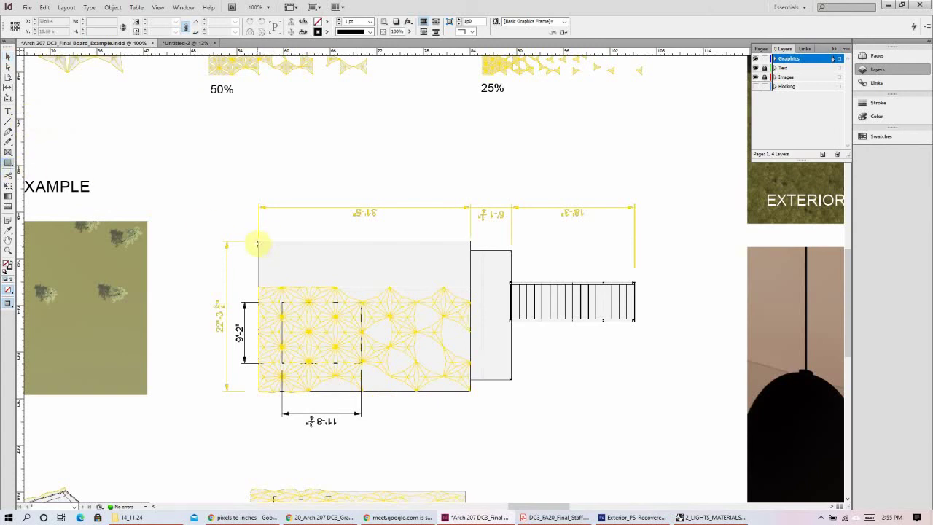
{"action": "left_click_drag", "start_coordinate": [258, 241], "coordinate": [470, 390]}
{"action": "left_click", "coordinate": [470, 391]}
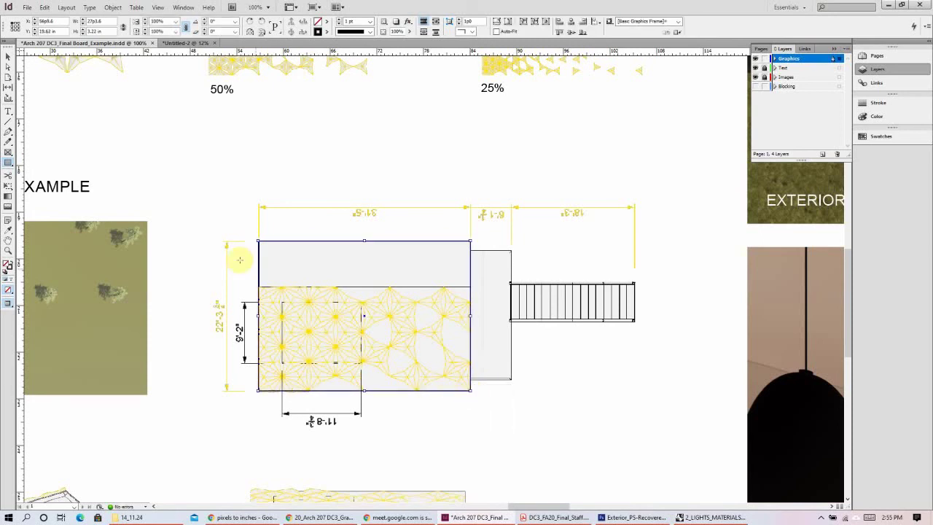
- Draw a horizontal ridge line across the roof plan with the Line tool and fit its end to the main roof's stair-side edge
{"action": "left_click", "coordinate": [9, 123]}
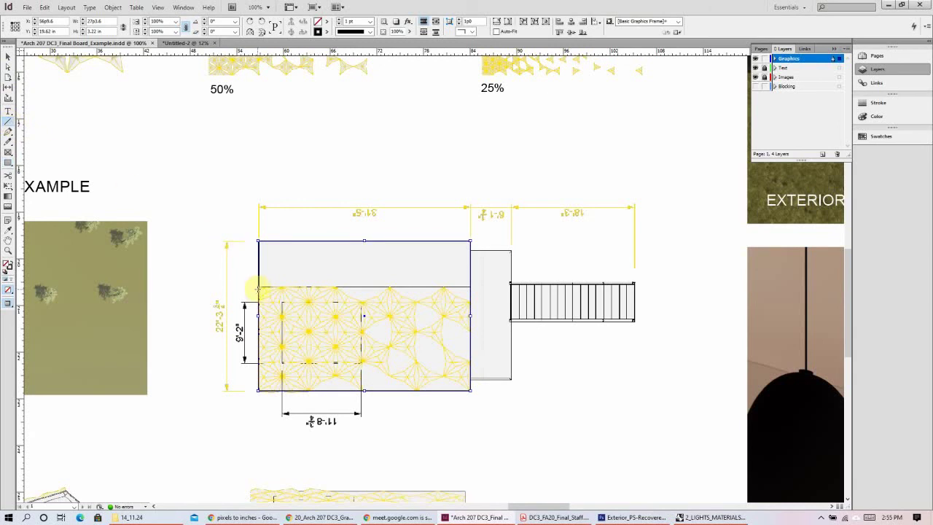
{"action": "left_click_drag", "start_coordinate": [258, 288], "coordinate": [487, 288]}
{"action": "left_click", "coordinate": [8, 56]}
{"action": "left_click", "coordinate": [514, 179]}
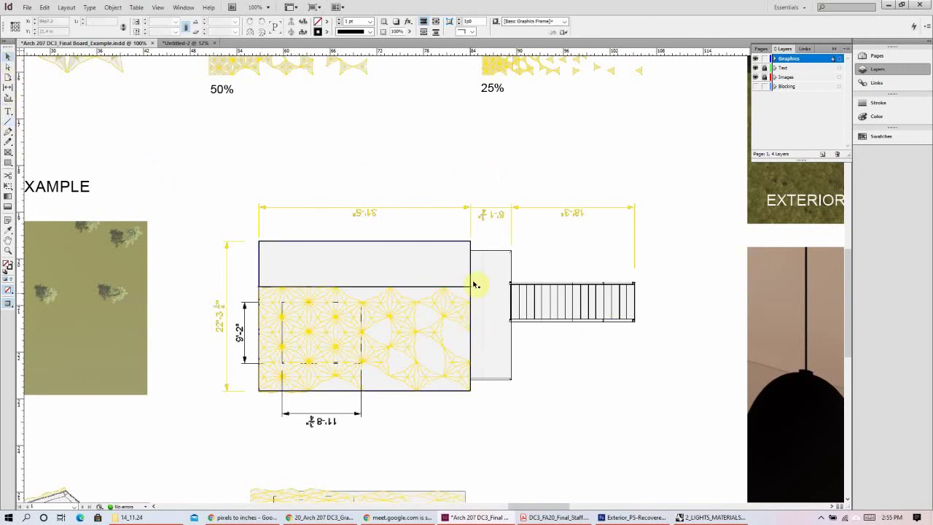
{"action": "left_click", "coordinate": [460, 288]}
{"action": "left_click_drag", "start_coordinate": [470, 287], "coordinate": [281, 285]}
{"action": "left_click", "coordinate": [385, 209]}
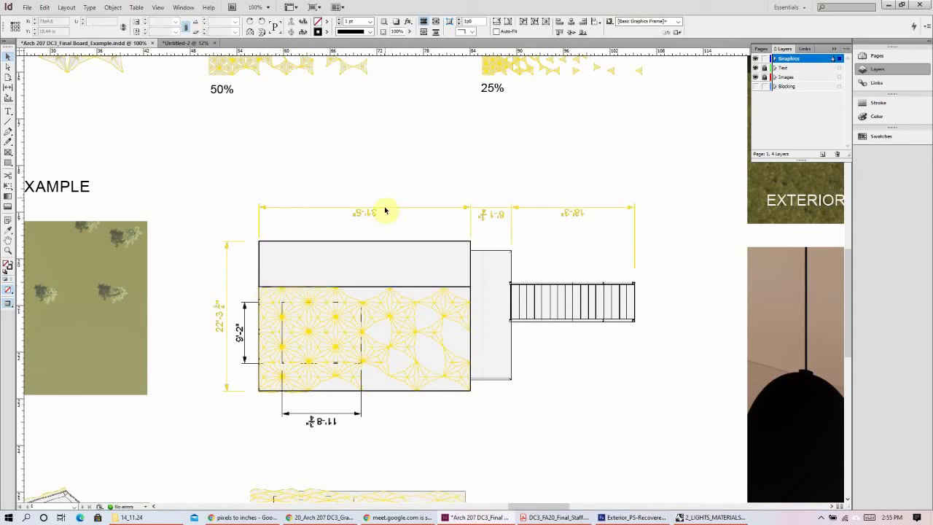
- Examine how the traced roof outline and ridge line read against the whole board and the neighbouring elevations
{"action": "key", "text": "ctrl+minus"}
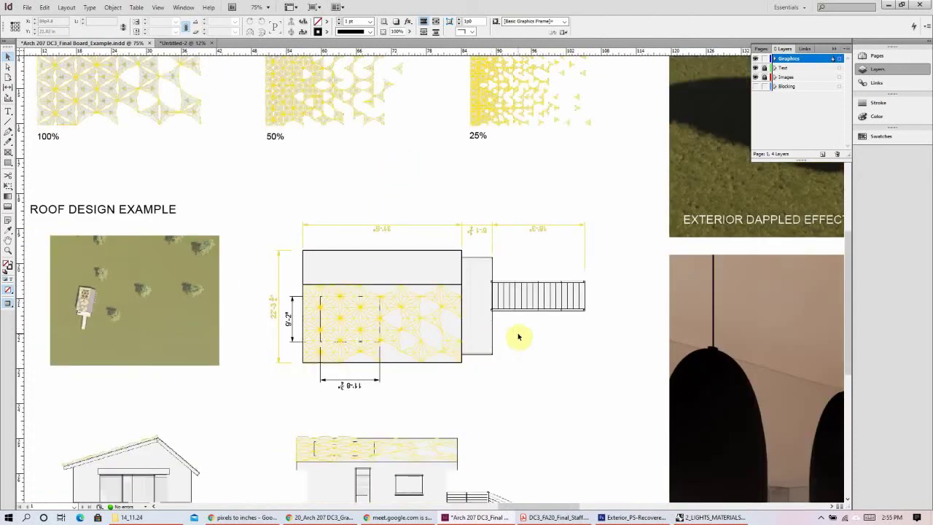
{"action": "key", "text": "ctrl+minus"}
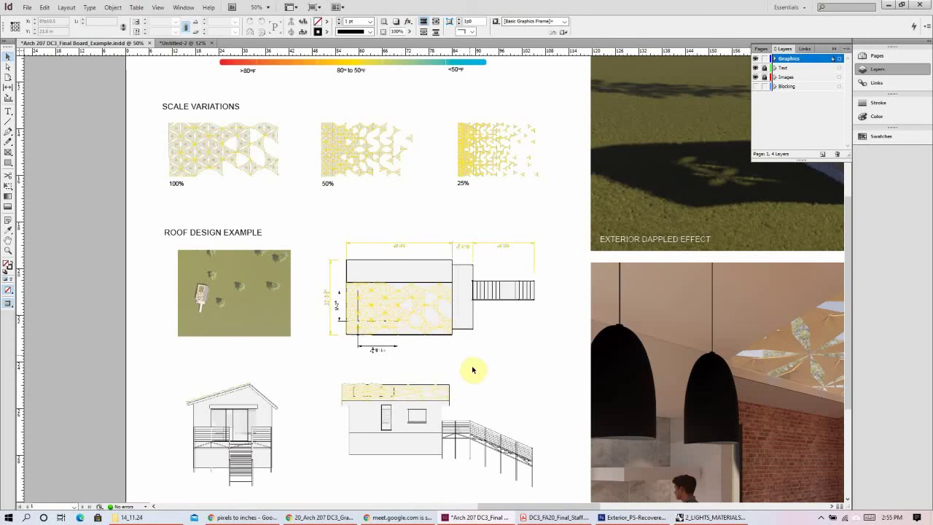
{"action": "key", "text": "ctrl+minus"}
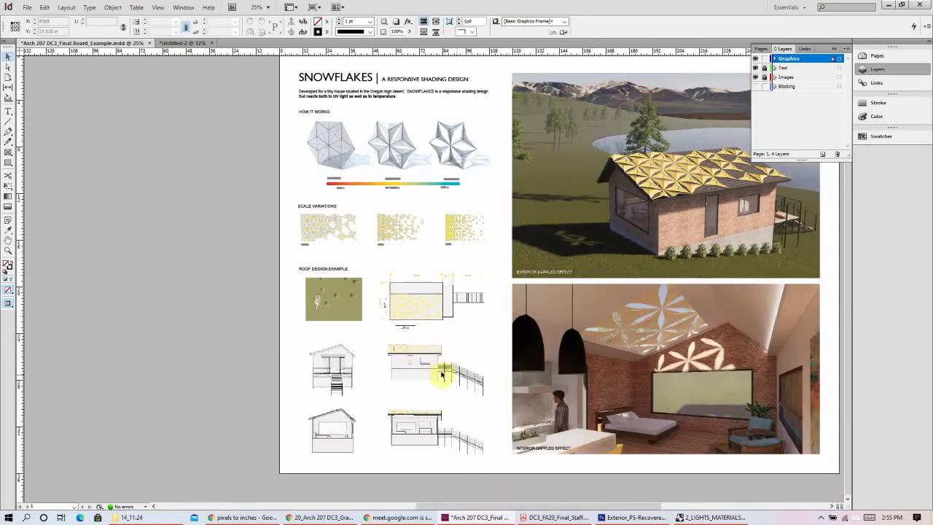
{"action": "key", "text": "ctrl+equal"}
{"action": "scroll", "coordinate": [473, 367], "scroll_direction": "down", "scroll_amount": 1}
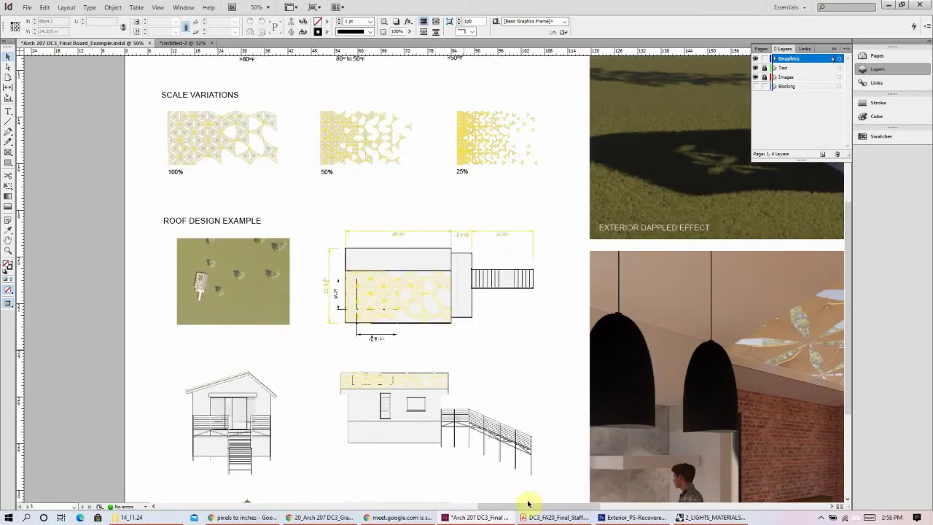
{"action": "left_click_drag", "start_coordinate": [531, 506], "coordinate": [535, 508]}
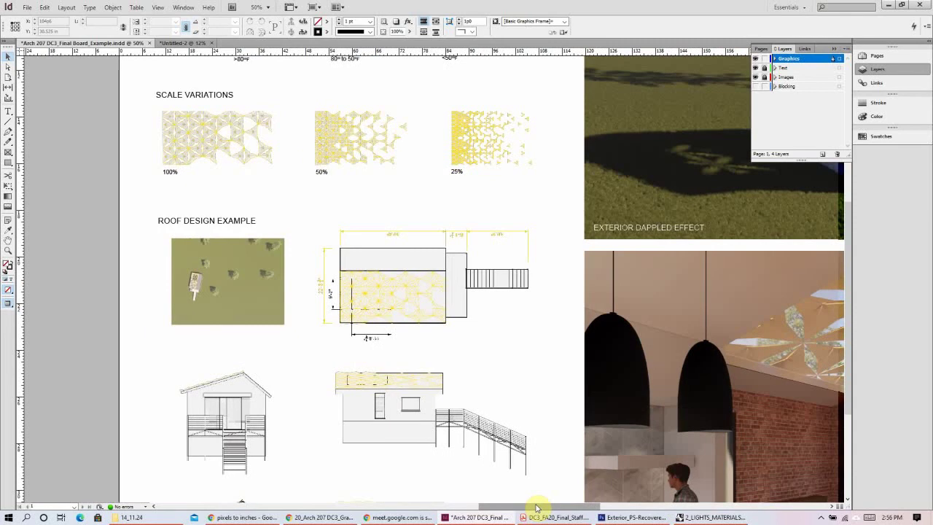
{"action": "scroll", "coordinate": [468, 256], "scroll_direction": "right", "scroll_amount": 3, "text": "shift"}
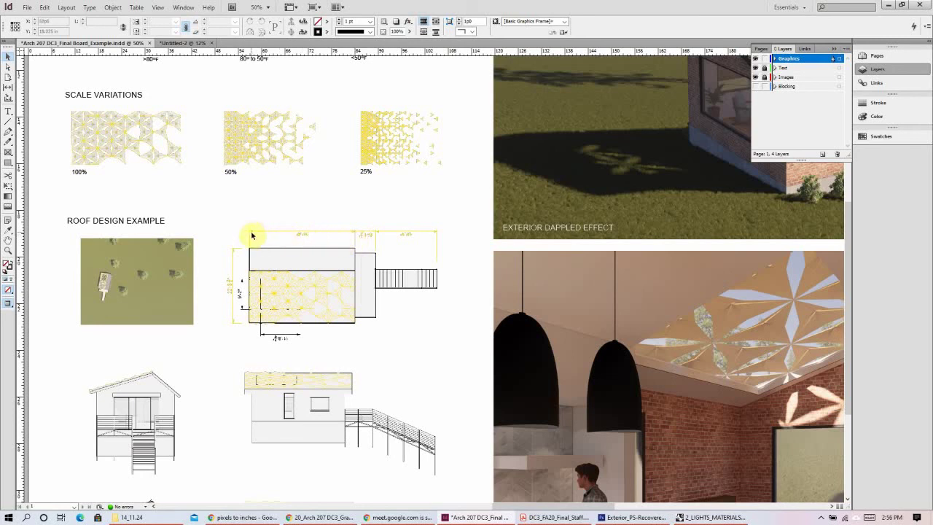
- Compare the roof plan's line weights close up and beside the other drawings, checking the traced outline rectangle
{"action": "key", "text": "ctrl+="}
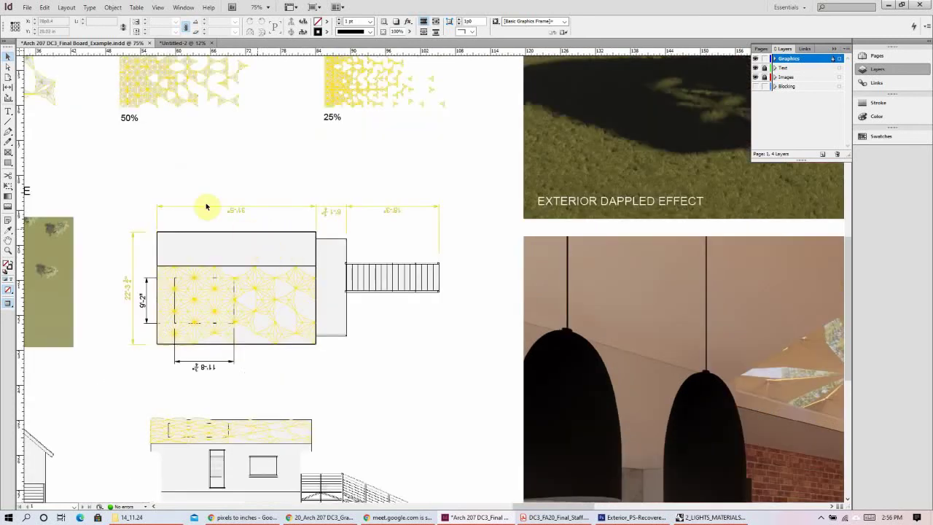
{"action": "key", "text": "ctrl+="}
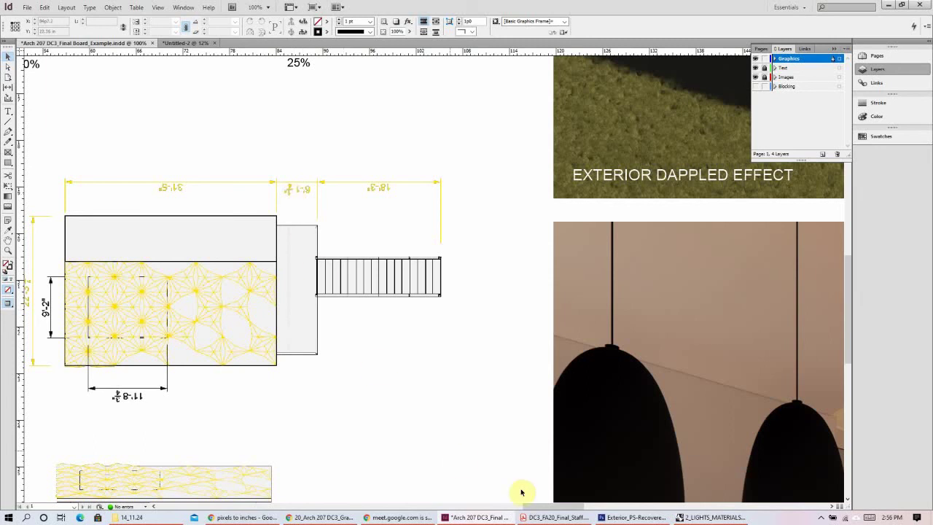
{"action": "scroll", "coordinate": [576, 510], "scroll_direction": "left", "scroll_amount": 2}
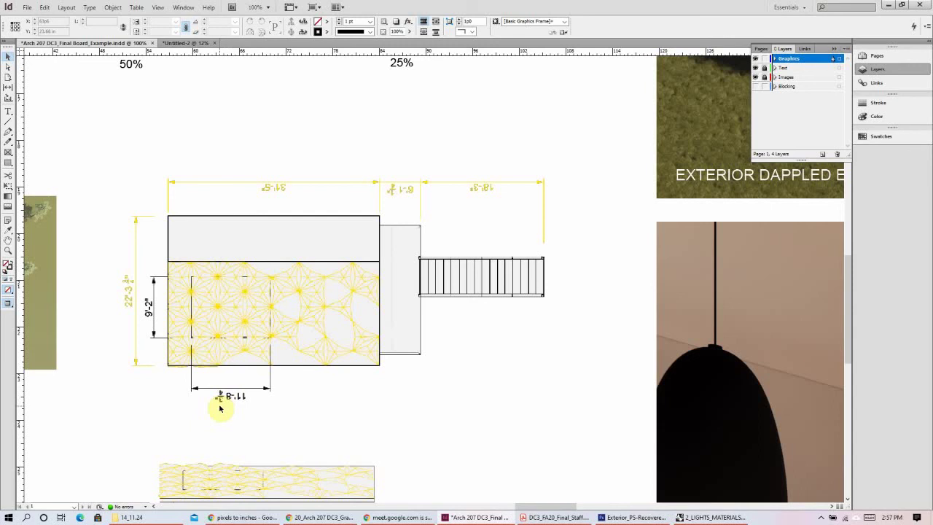
{"action": "key", "text": "ctrl+minus"}
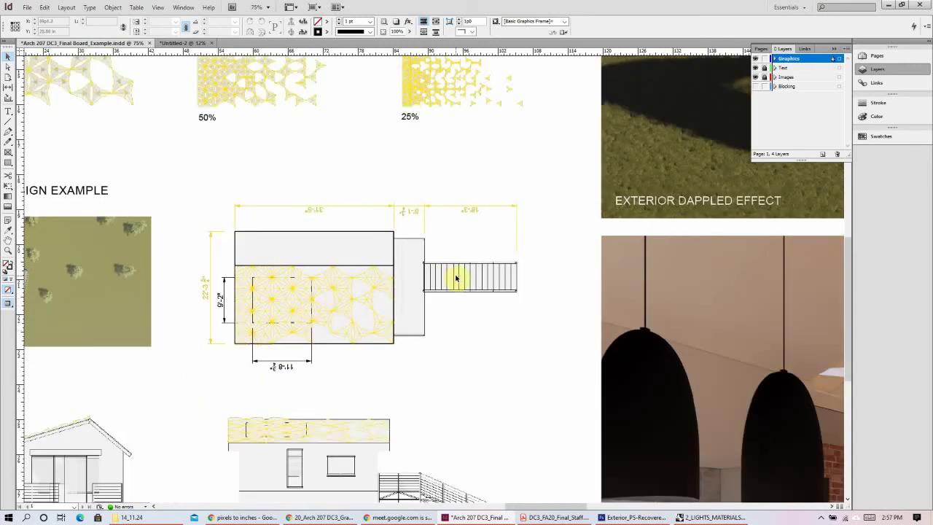
{"action": "key", "text": "ctrl+minus"}
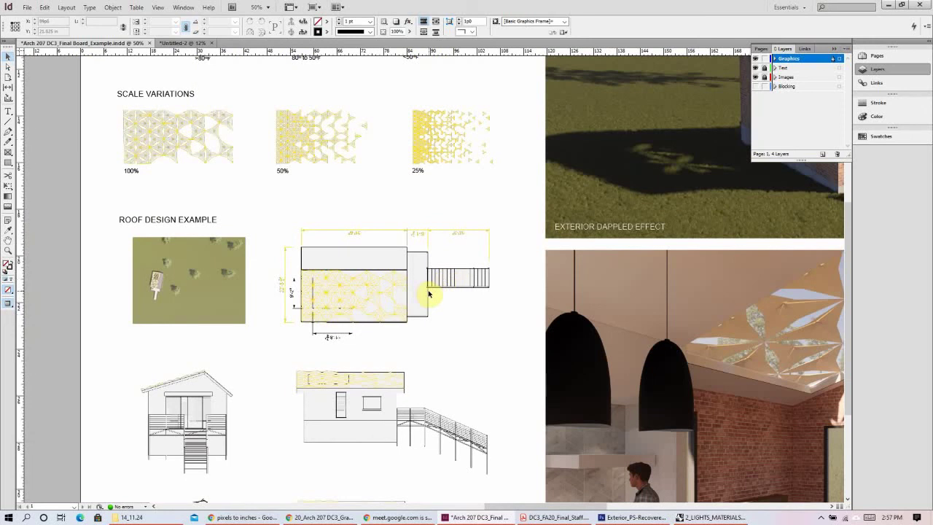
{"action": "key", "text": "ctrl+equal"}
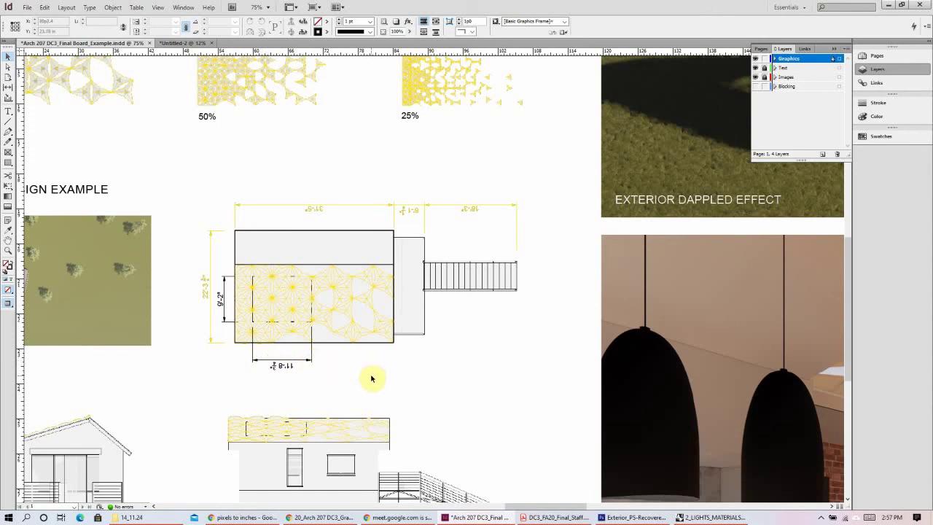
{"action": "key", "text": "ctrl+minus"}
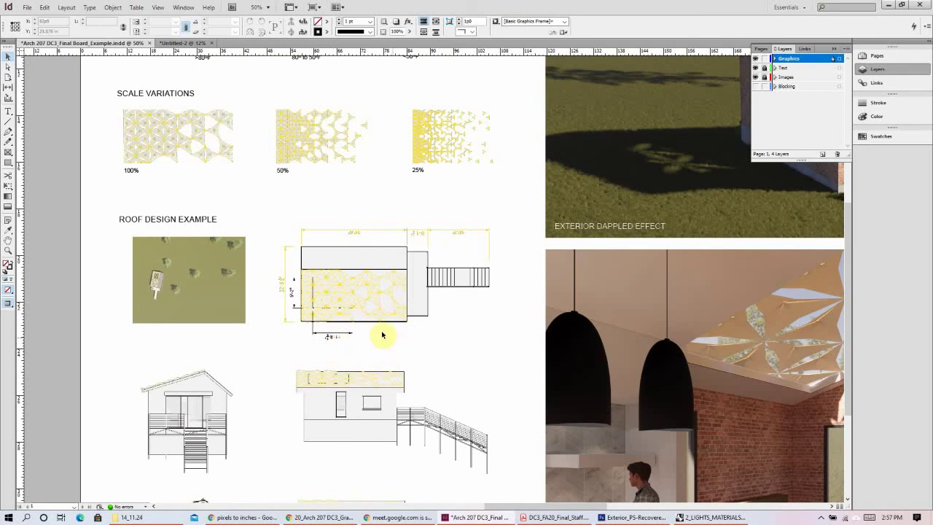
{"action": "left_click", "coordinate": [356, 323]}
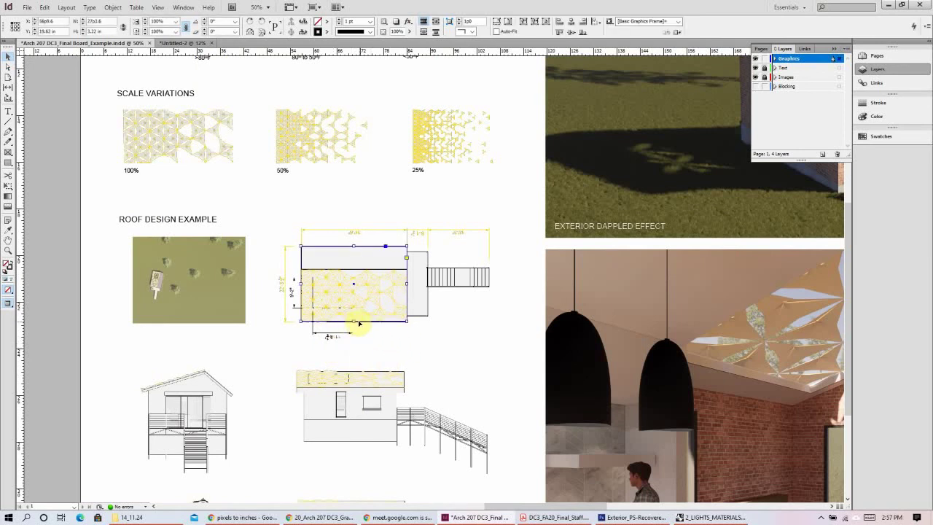
{"action": "left_click", "coordinate": [49, 287]}
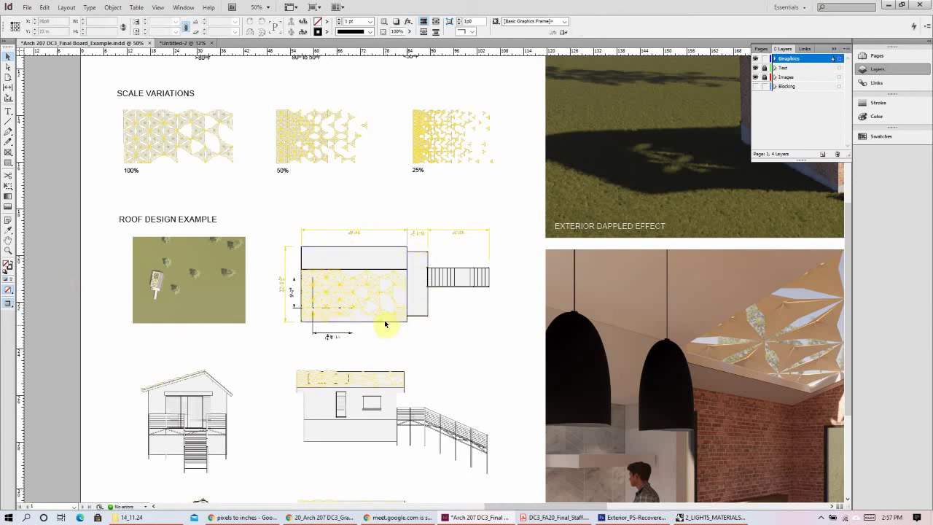
- Trace one three-pointed panel of the roof's snowflake pattern with the Pen tool as a closed shape about 3p6 wide and 0.65 in high
{"action": "left_click", "coordinate": [8, 133]}
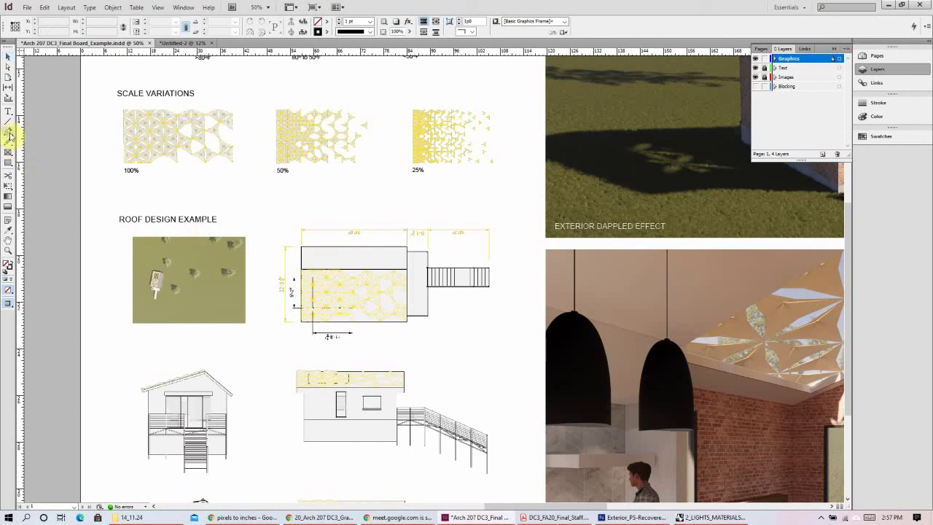
{"action": "key", "text": "ctrl+equal"}
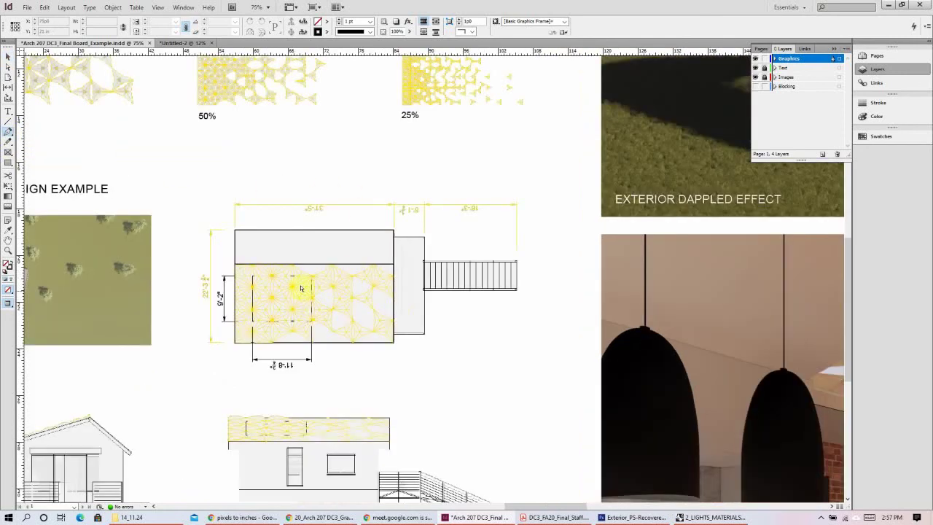
{"action": "key", "text": "ctrl+equal"}
{"action": "key", "text": "ctrl+equal"}
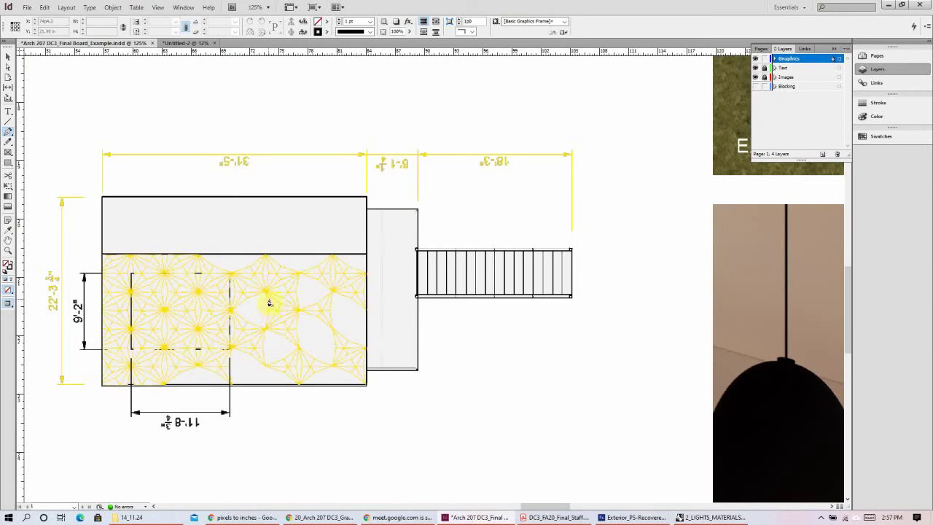
{"action": "key", "text": "ctrl+equal"}
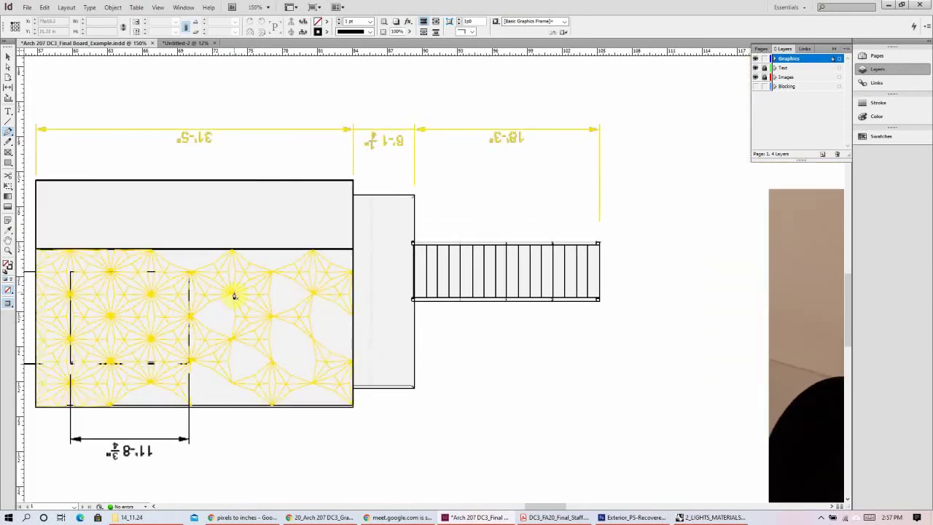
{"action": "left_click", "coordinate": [233, 297]}
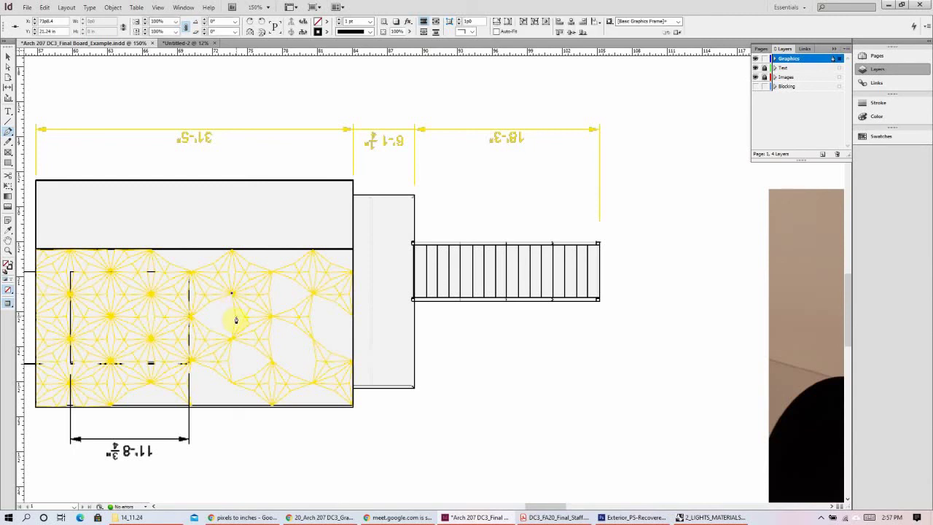
{"action": "left_click_drag", "start_coordinate": [232, 293], "coordinate": [234, 316]}
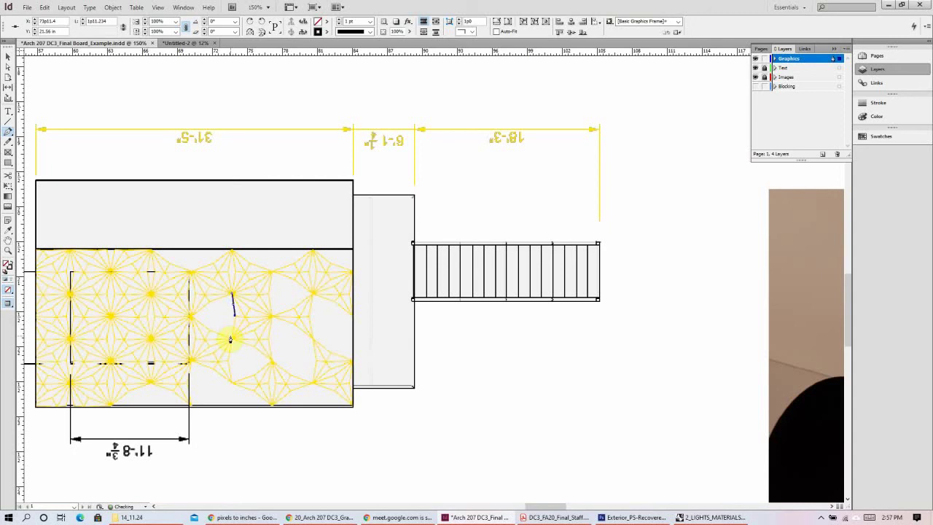
{"action": "left_click", "coordinate": [232, 338]}
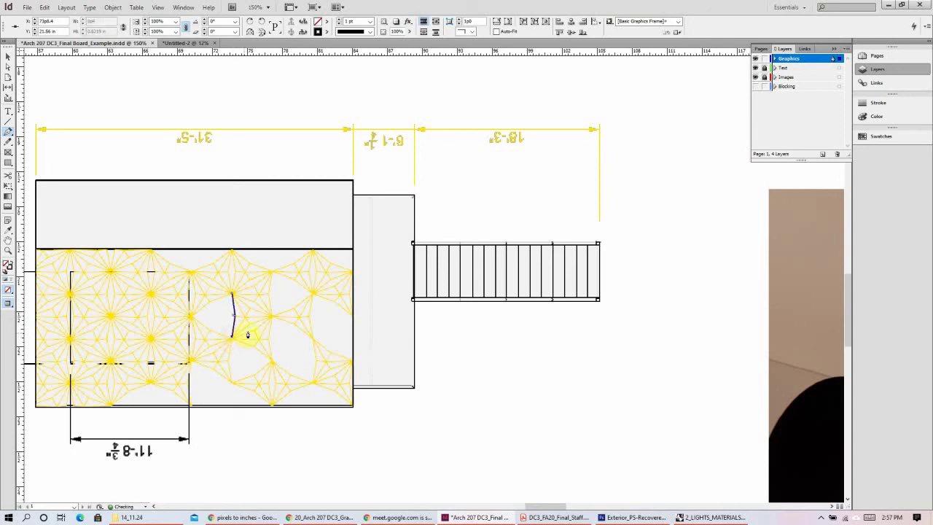
{"action": "left_click", "coordinate": [247, 324]}
{"action": "left_click", "coordinate": [270, 318]}
{"action": "left_click", "coordinate": [250, 312]}
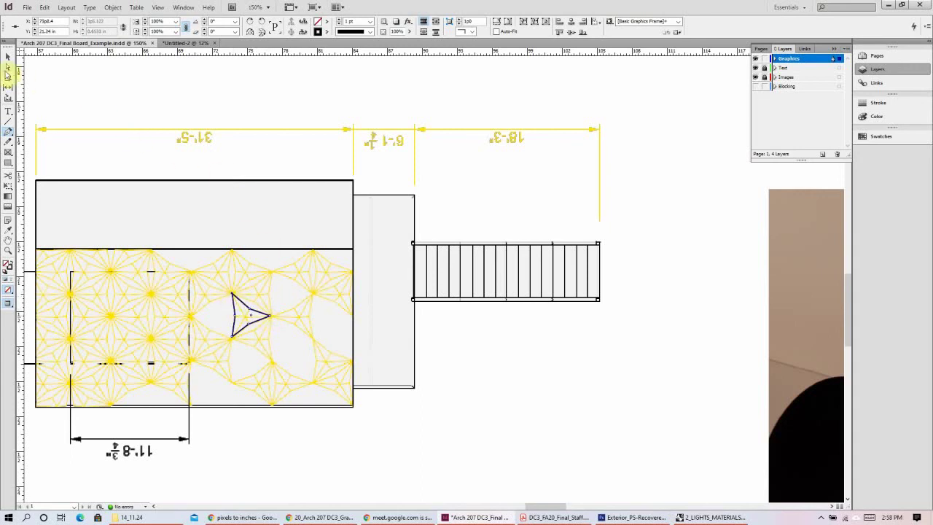
- Set both the stroke and the fill of the traced snowflake panel to yellow, C=0 M=0 Y=100 K=0
{"action": "left_click", "coordinate": [5, 57]}
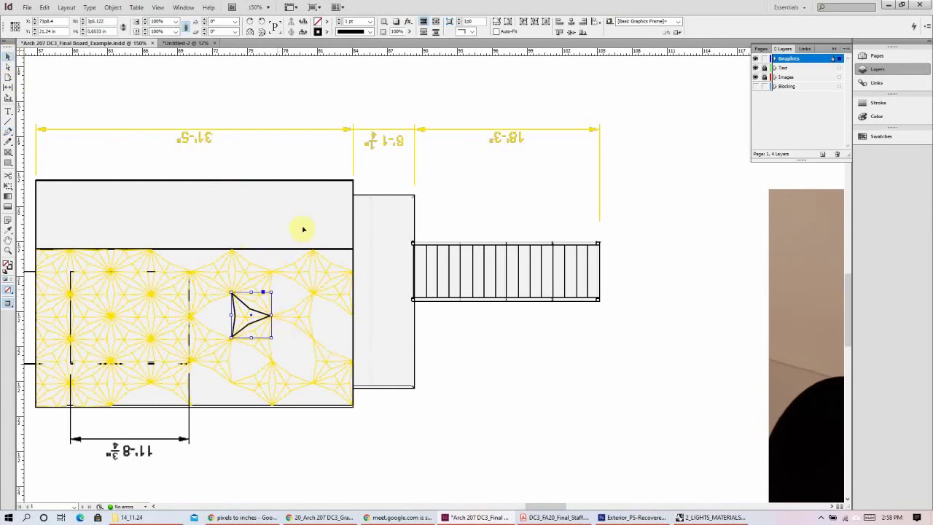
{"action": "left_click", "coordinate": [327, 34]}
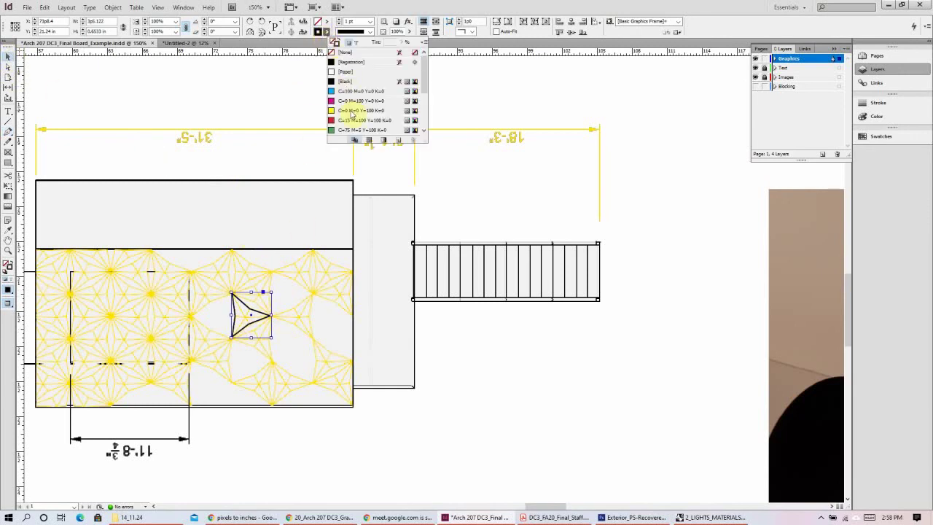
{"action": "left_click", "coordinate": [352, 111]}
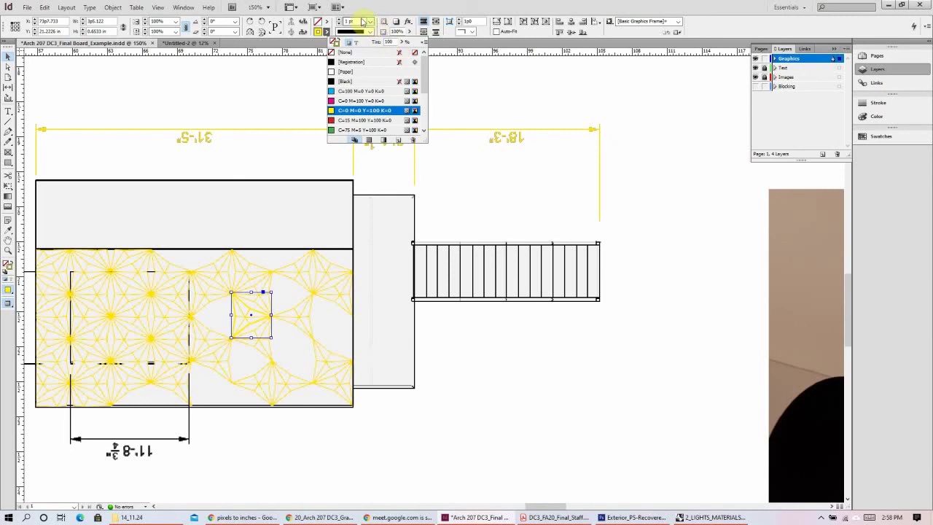
{"action": "left_click", "coordinate": [328, 22]}
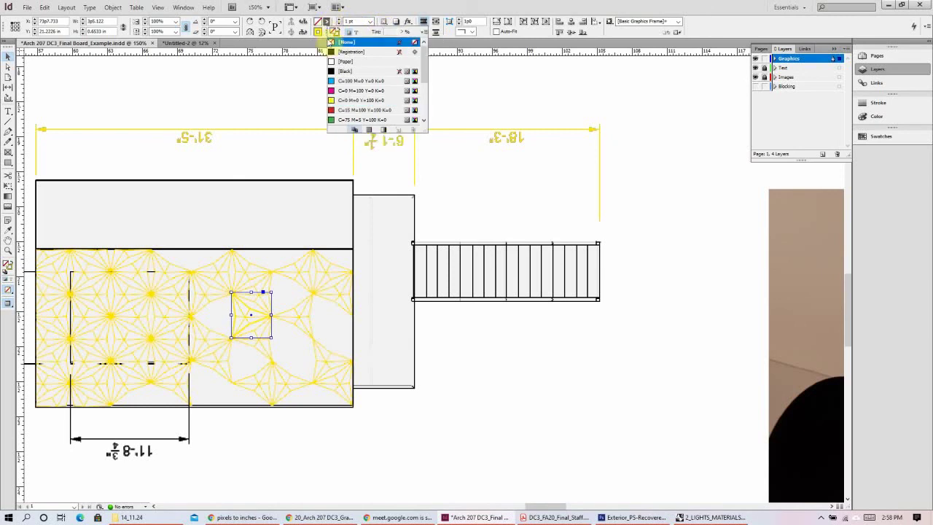
{"action": "left_click", "coordinate": [352, 100]}
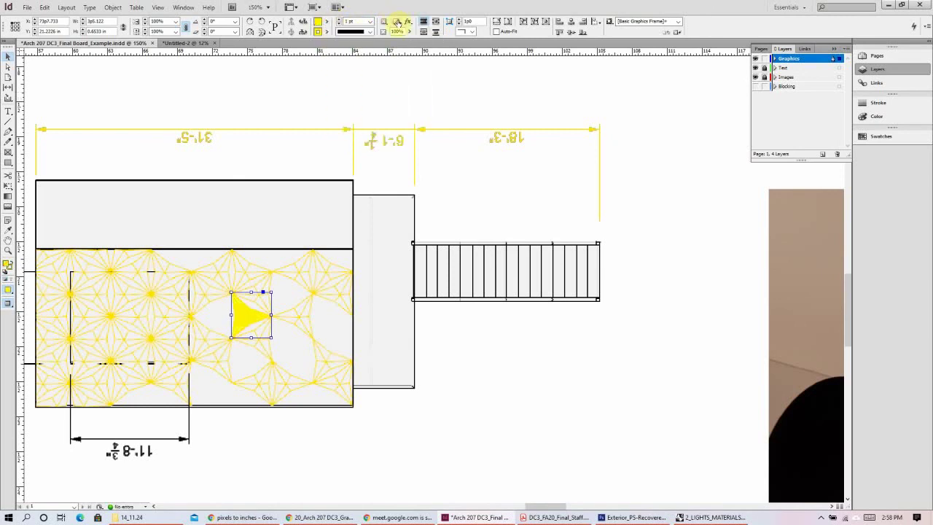
- Try a drop shadow on the yellow snowflake panel, then remove it
{"action": "left_click", "coordinate": [398, 21]}
{"action": "left_click", "coordinate": [392, 22]}
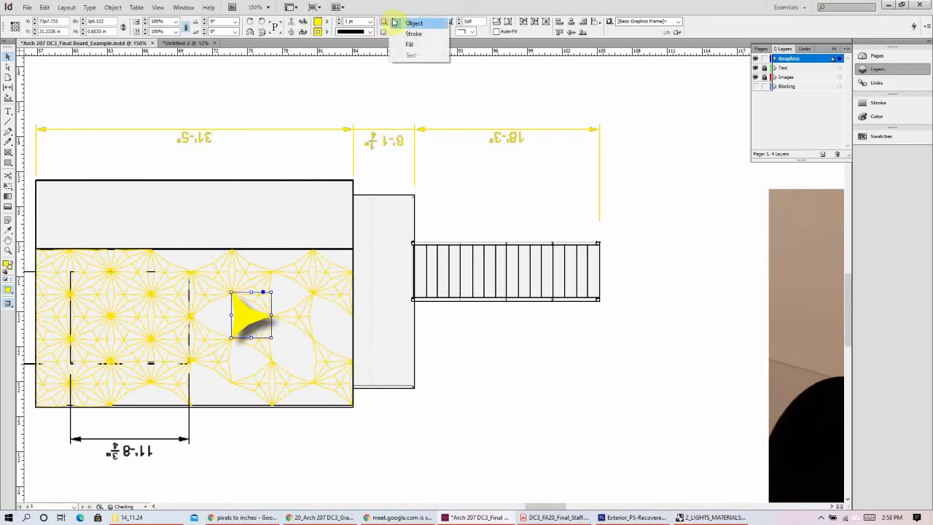
{"action": "left_click", "coordinate": [405, 23]}
{"action": "left_click", "coordinate": [384, 24]}
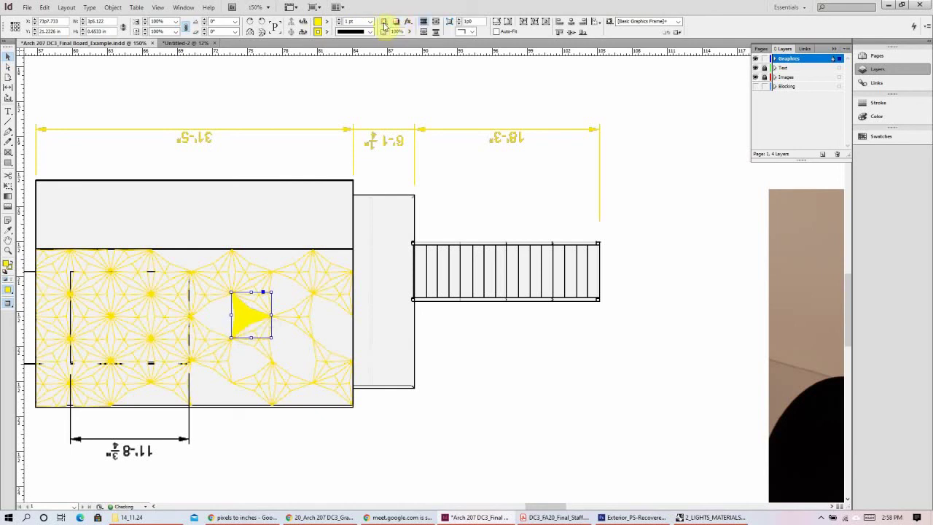
- Target only the fill of the yellow snowflake panel and lower its opacity to 52%
{"action": "left_click", "coordinate": [384, 24]}
{"action": "left_click", "coordinate": [404, 43]}
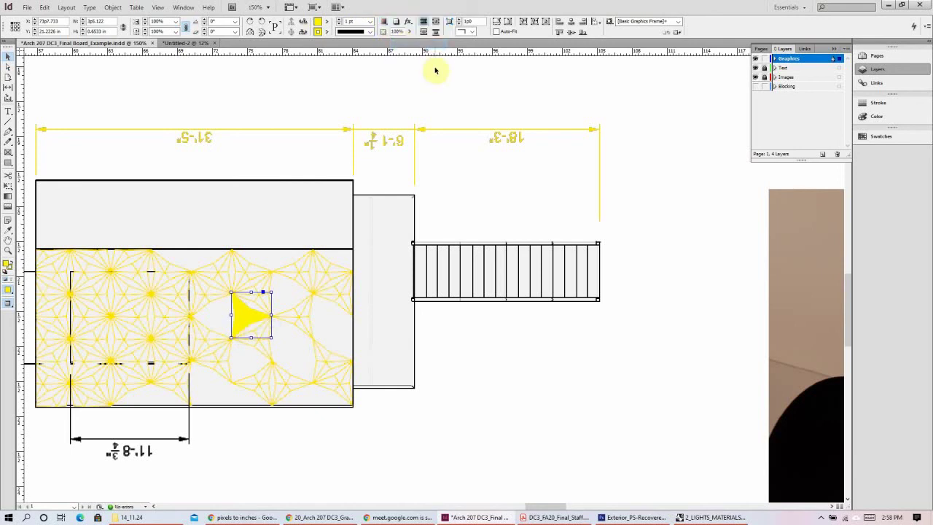
{"action": "left_click", "coordinate": [409, 32]}
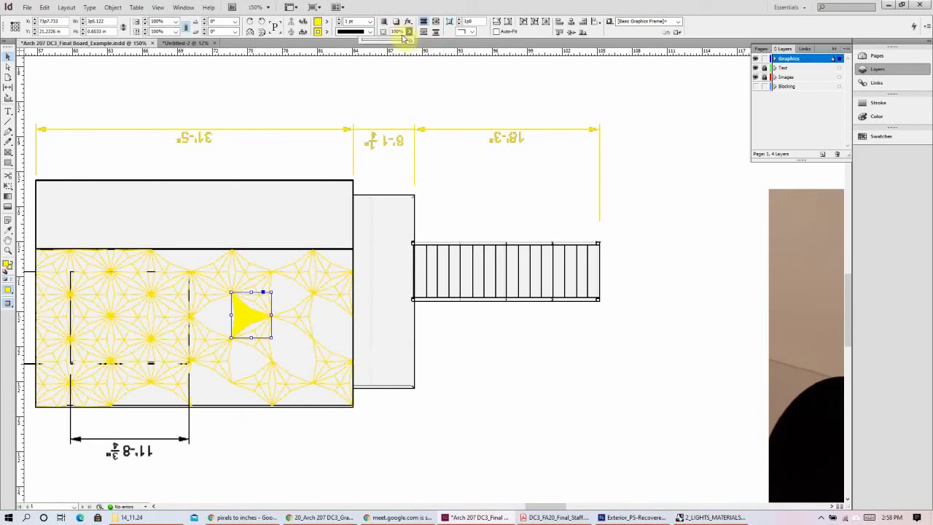
{"action": "left_click", "coordinate": [389, 42]}
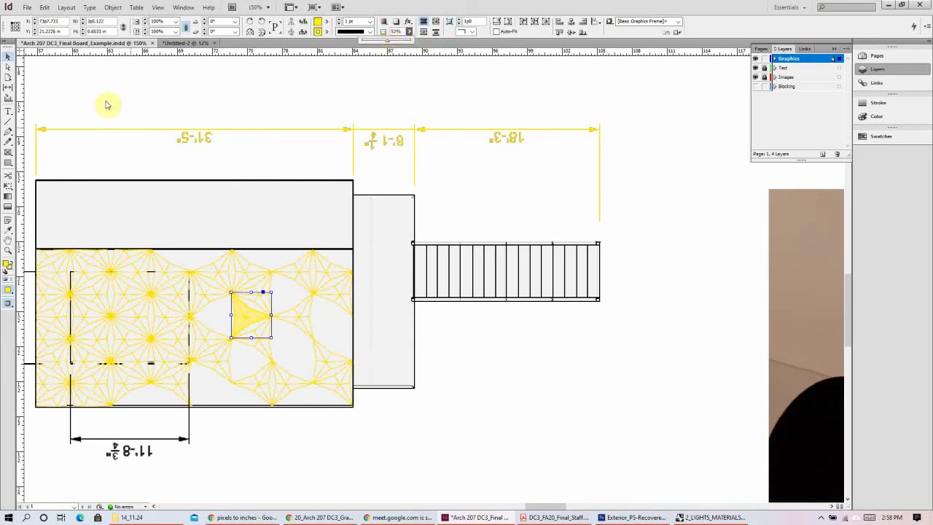
{"action": "left_click", "coordinate": [202, 166]}
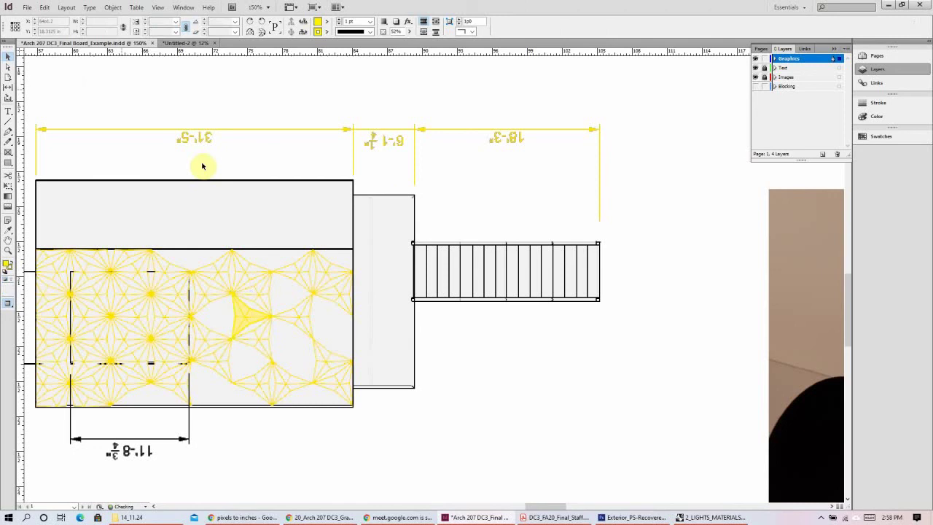
- Try moving the yellow panel away from its place in the roof pattern and undo the move
{"action": "left_click", "coordinate": [248, 318]}
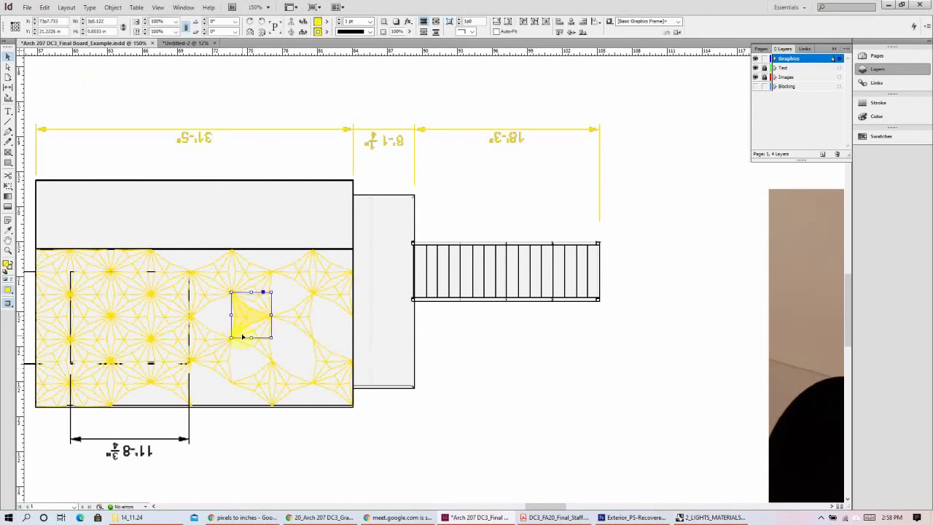
{"action": "left_click_drag", "start_coordinate": [266, 332], "coordinate": [450, 295]}
{"action": "key", "text": "ctrl+z"}
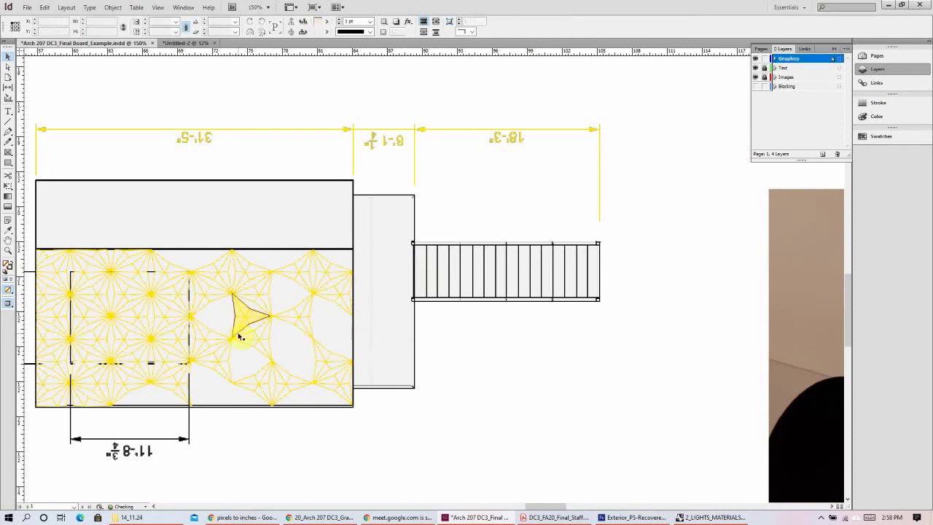
- Unlock the Images layer and select the exterior dappled effect rendering on the board, then clear the selection
{"action": "key", "text": "ctrl+minus"}
{"action": "key", "text": "ctrl+minus"}
{"action": "key", "text": "ctrl+minus"}
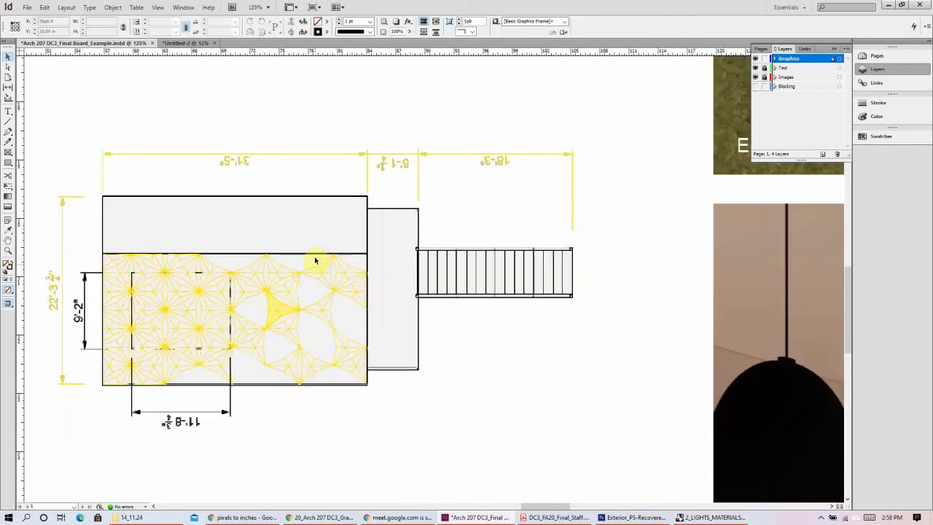
{"action": "key", "text": "ctrl+minus"}
{"action": "key", "text": "ctrl+minus"}
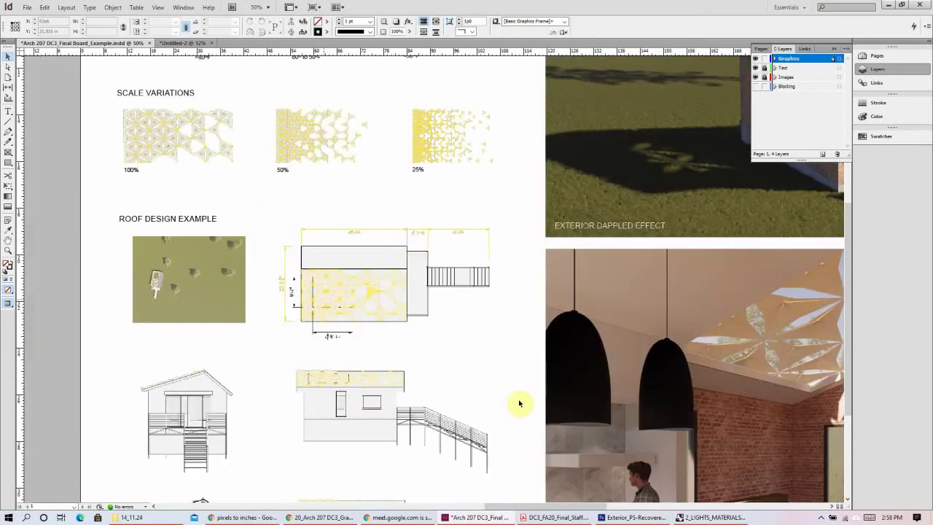
{"action": "key", "text": "ctrl+minus"}
{"action": "left_click_drag", "start_coordinate": [540, 507], "coordinate": [561, 507]}
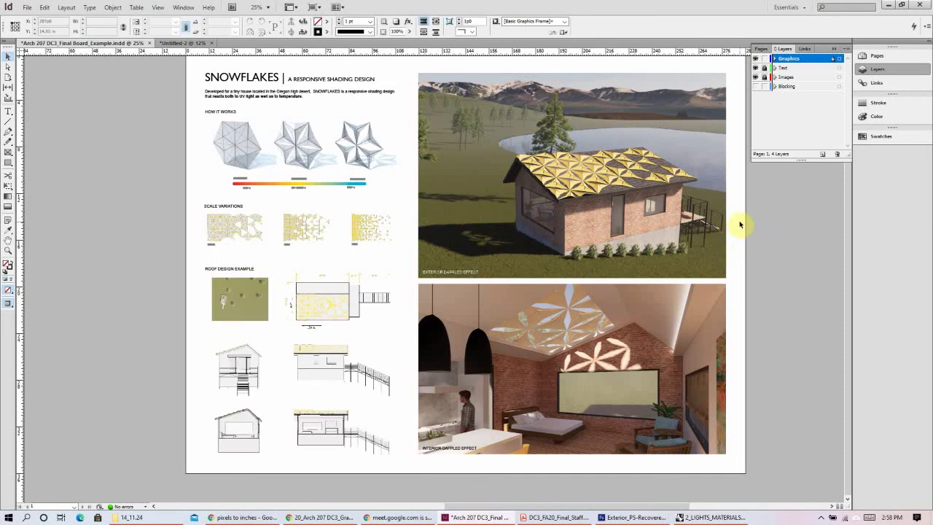
{"action": "left_click", "coordinate": [764, 77]}
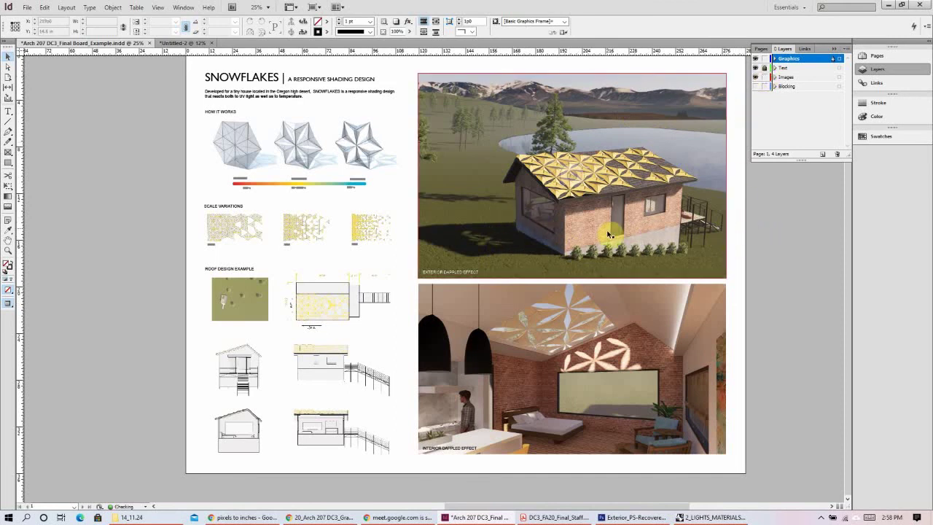
{"action": "left_click", "coordinate": [609, 231]}
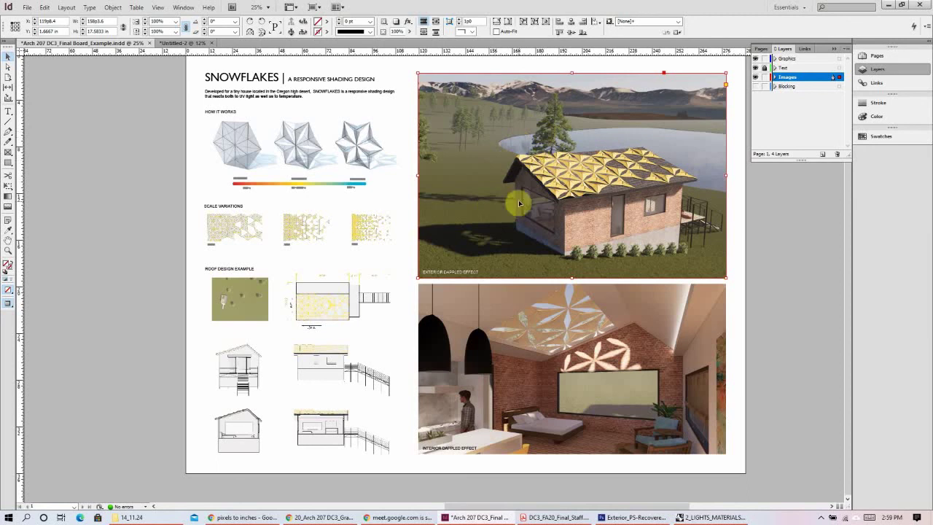
{"action": "left_click", "coordinate": [761, 284]}
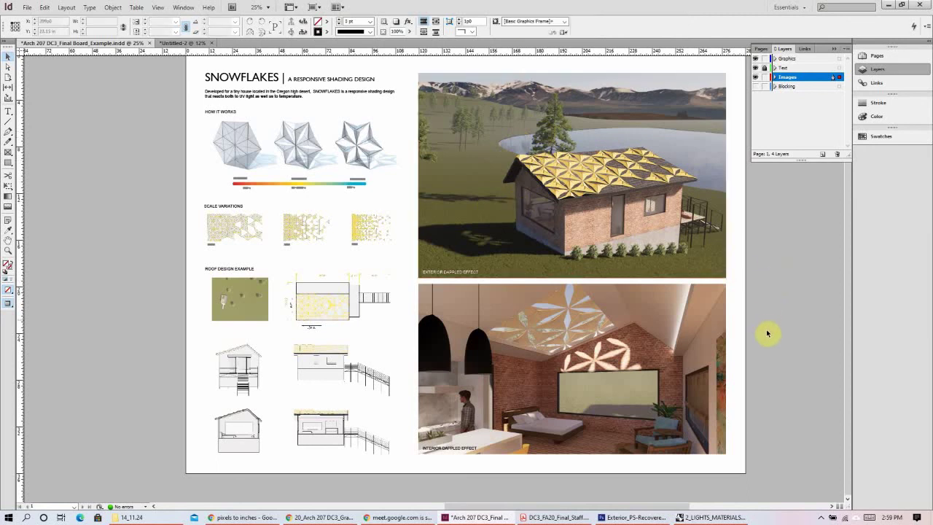
- Switch to Photoshop and close the edited Exterior 2.png document, discarding its changes
{"action": "left_click", "coordinate": [888, 4]}
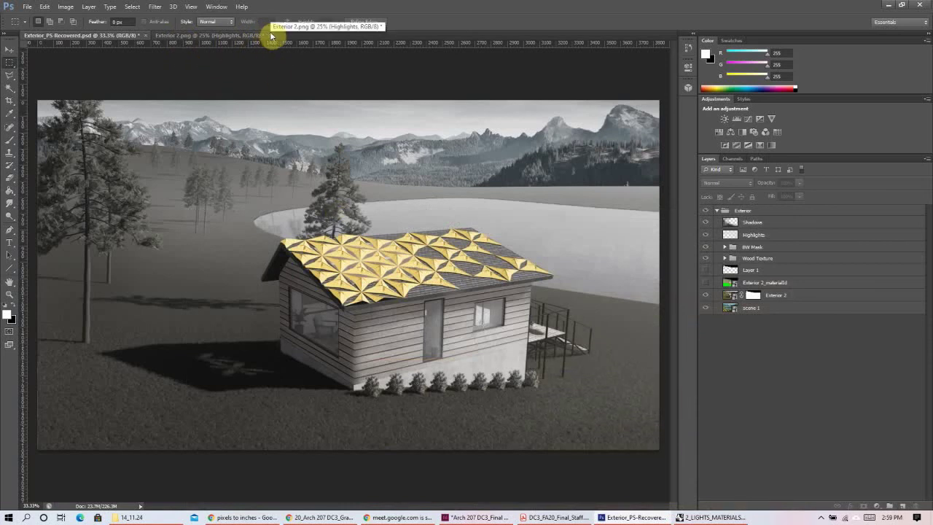
{"action": "left_click", "coordinate": [270, 35]}
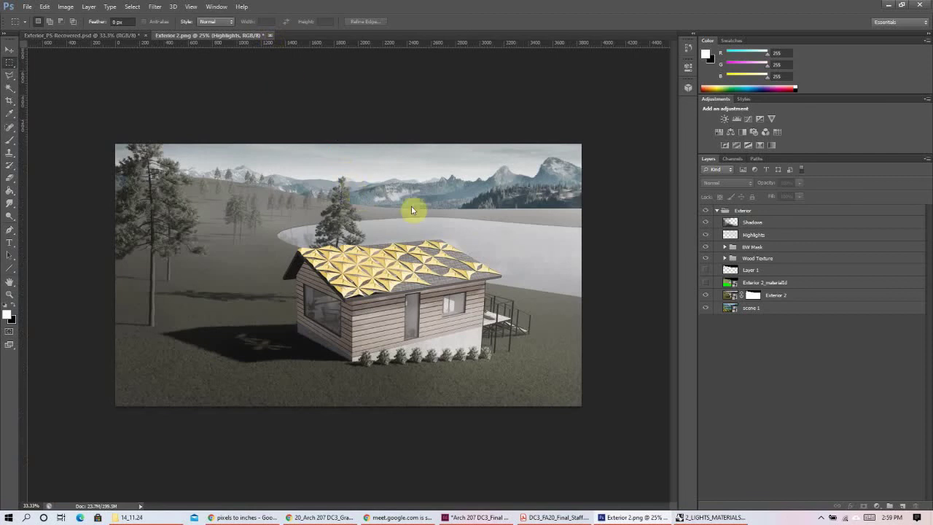
{"action": "left_click", "coordinate": [478, 197]}
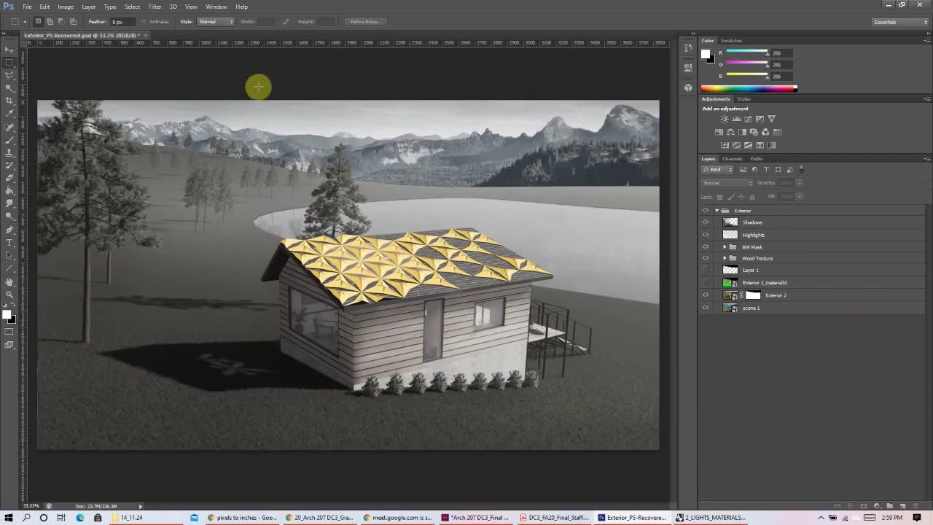
- Open the original Exterior 2 rendering from the 14_11.24 folder inside ARCH 207_DC3_Fall 2020
{"action": "left_click", "coordinate": [26, 6]}
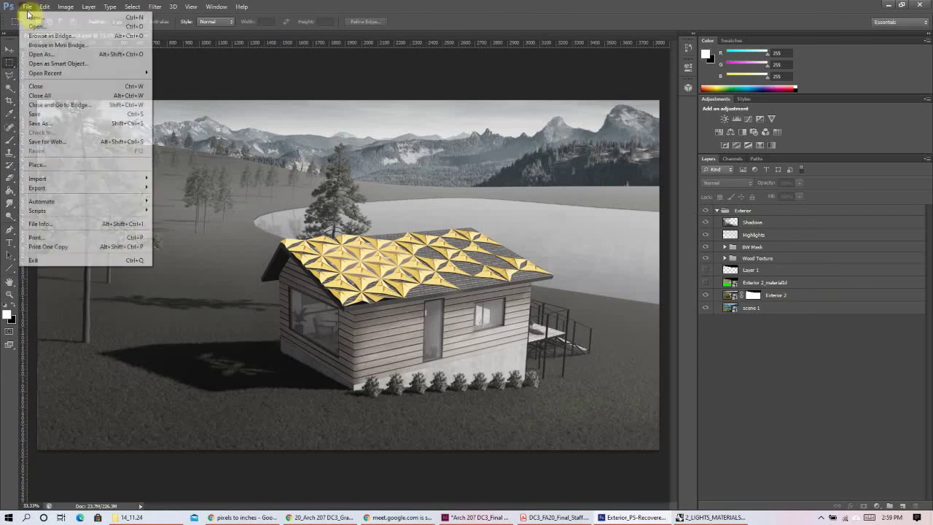
{"action": "left_click", "coordinate": [44, 26]}
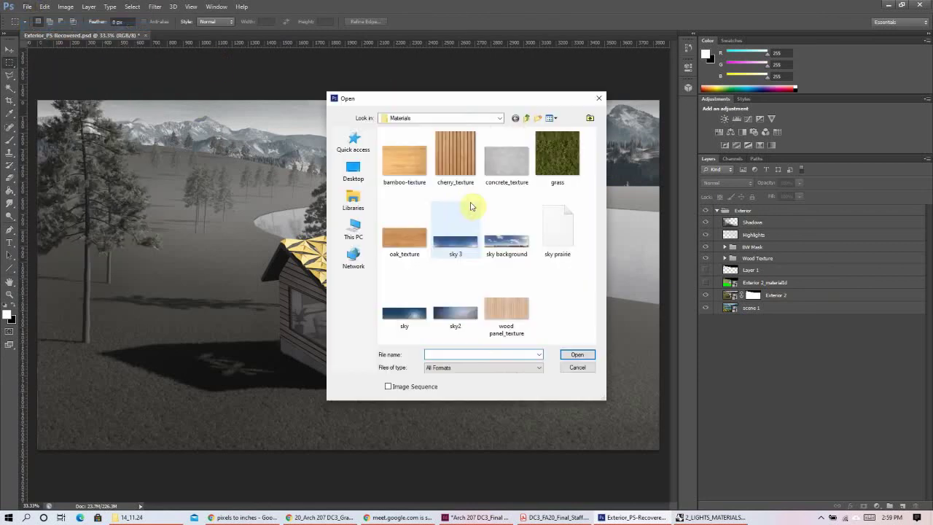
{"action": "left_click", "coordinate": [499, 121]}
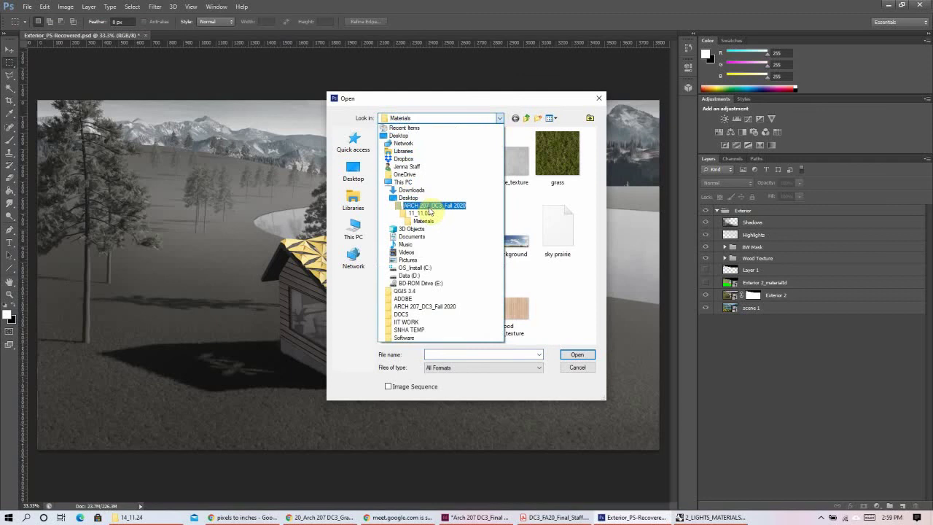
{"action": "left_click", "coordinate": [431, 206]}
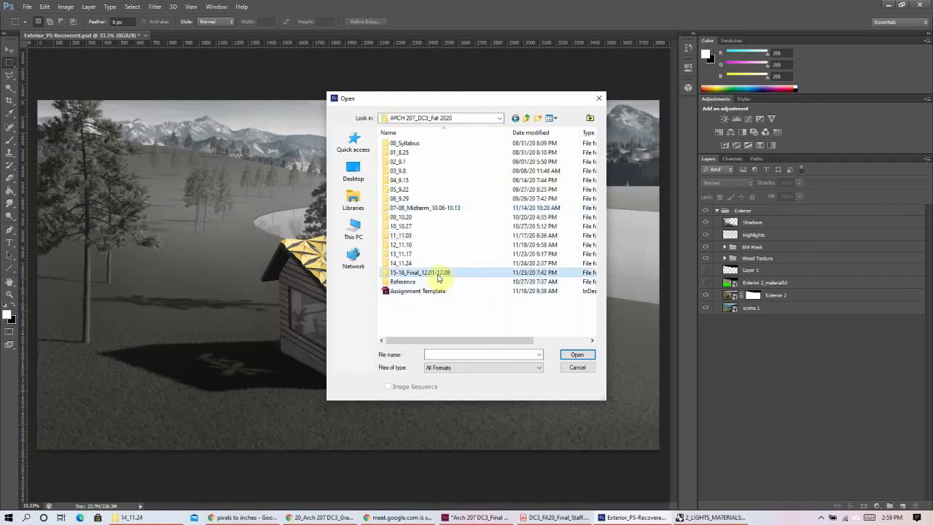
{"action": "double_click", "coordinate": [428, 265]}
{"action": "left_click", "coordinate": [421, 313]}
{"action": "left_click", "coordinate": [576, 355]}
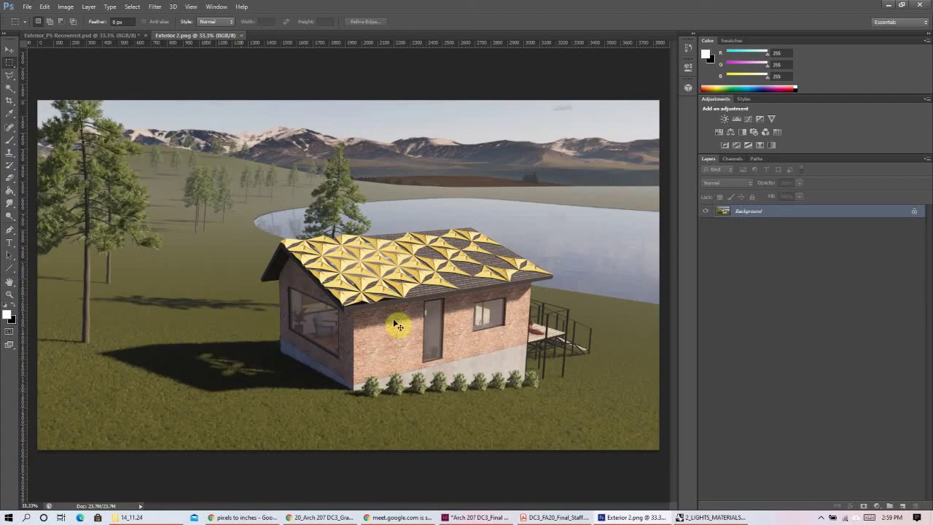
- Set the rulers to inches and compare the original Exterior 2 rendering with the edited Exterior_PS-Recovered.psd
{"action": "right_click", "coordinate": [368, 46]}
{"action": "left_click", "coordinate": [386, 61]}
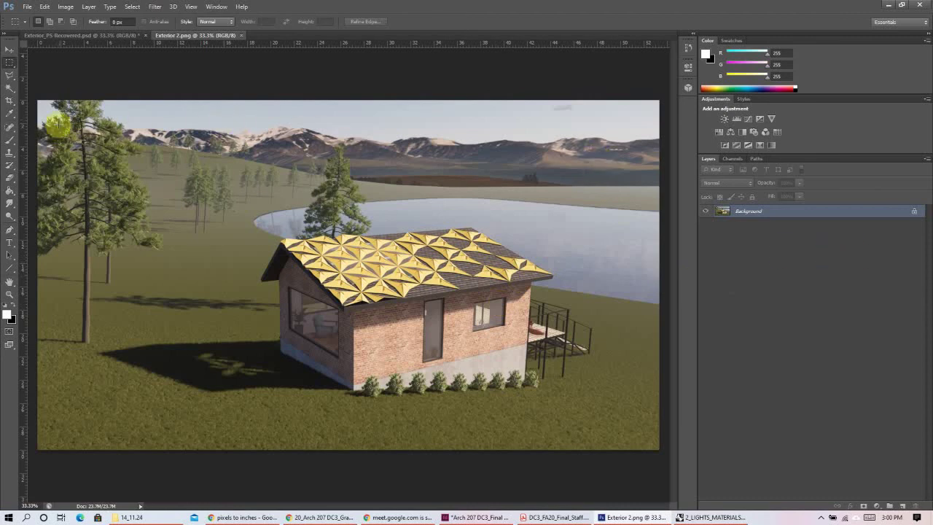
{"action": "left_click", "coordinate": [94, 35]}
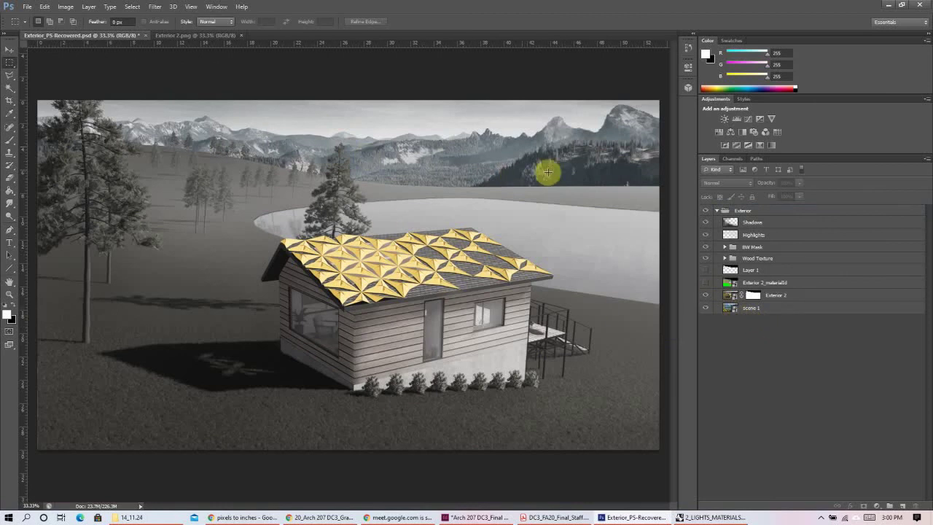
{"action": "left_click", "coordinate": [208, 35]}
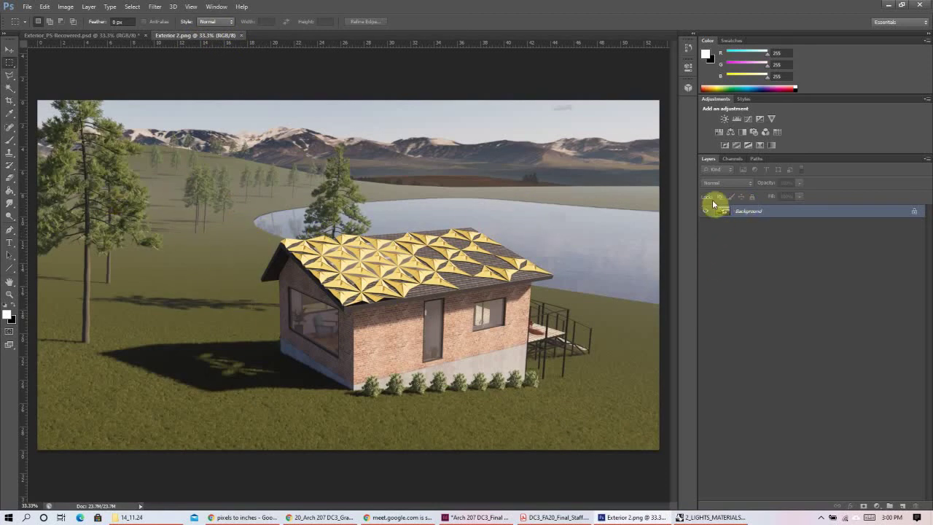
- Place the Exterior 2_materialId image from the 14_11.24 folder as a layer over the original rendering and commit it
{"action": "left_click", "coordinate": [27, 9]}
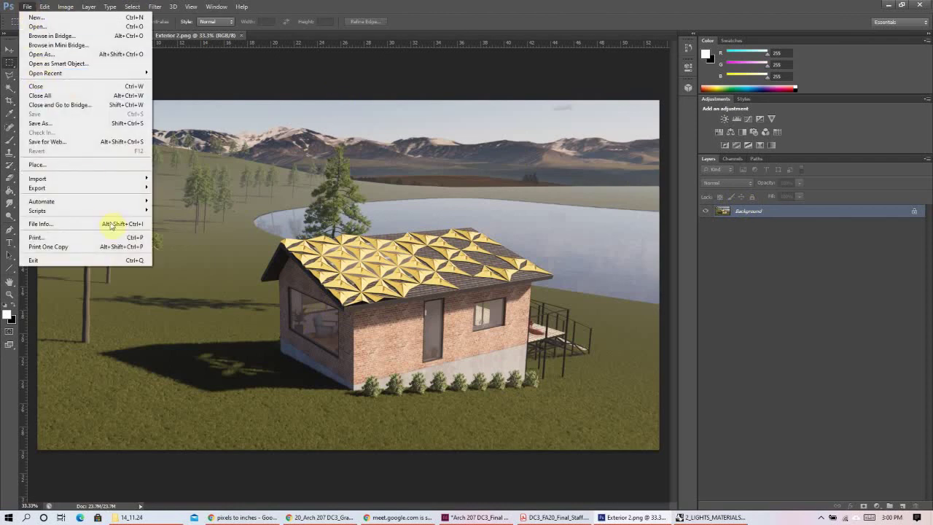
{"action": "left_click", "coordinate": [73, 165]}
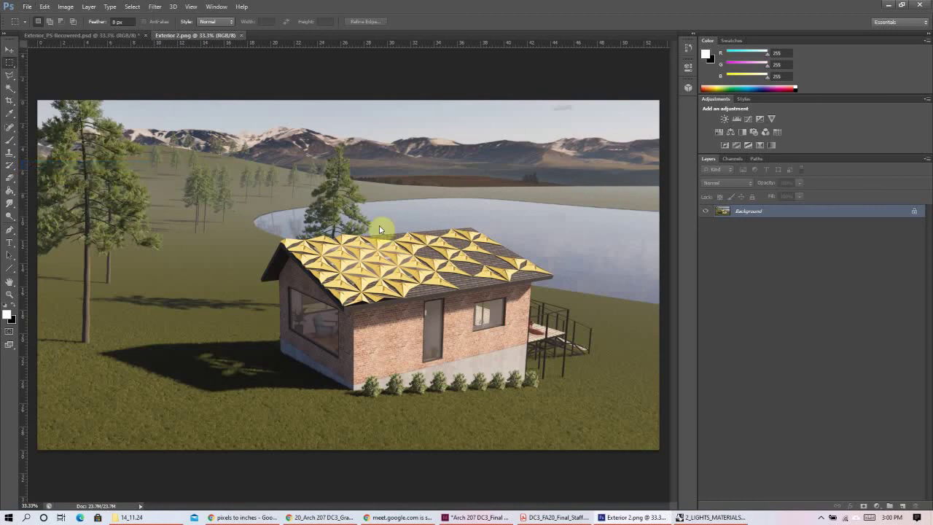
{"action": "scroll", "coordinate": [532, 306], "scroll_direction": "down", "scroll_amount": 3}
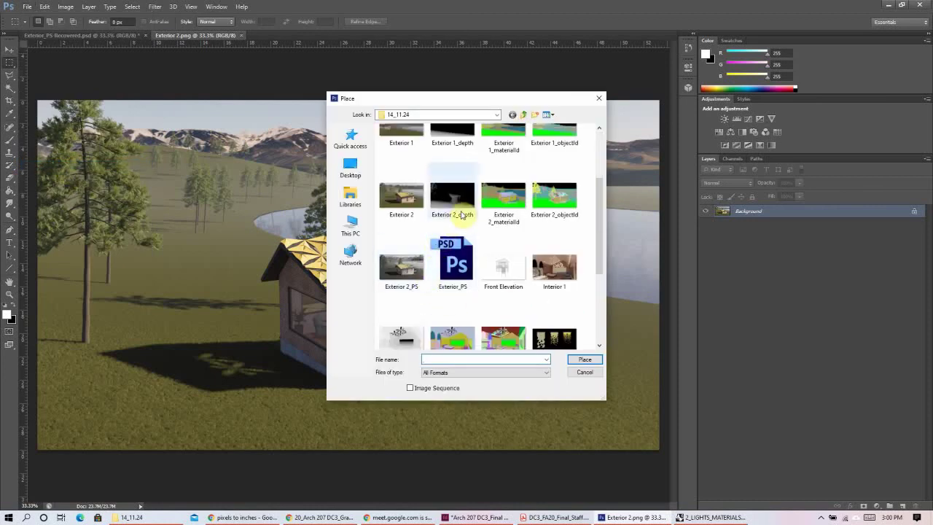
{"action": "left_click", "coordinate": [560, 204]}
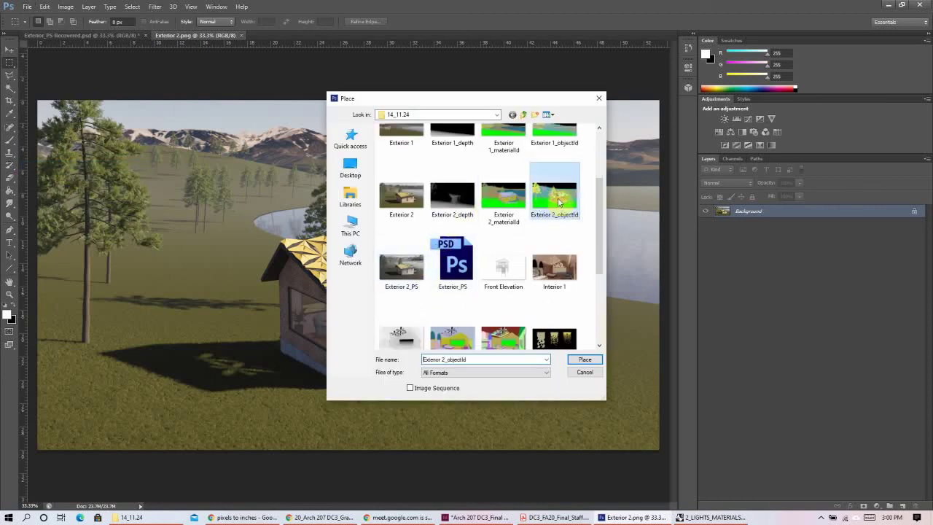
{"action": "left_click", "coordinate": [504, 207]}
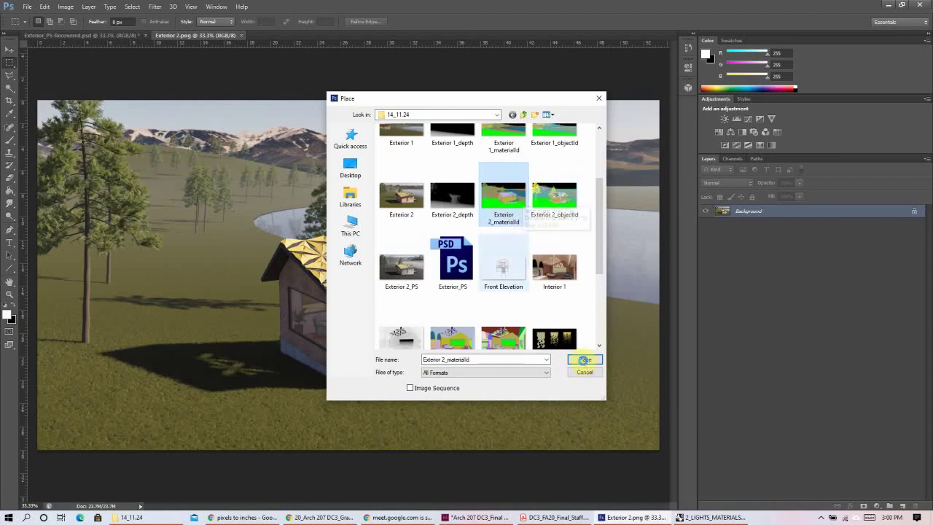
{"action": "left_click", "coordinate": [585, 359]}
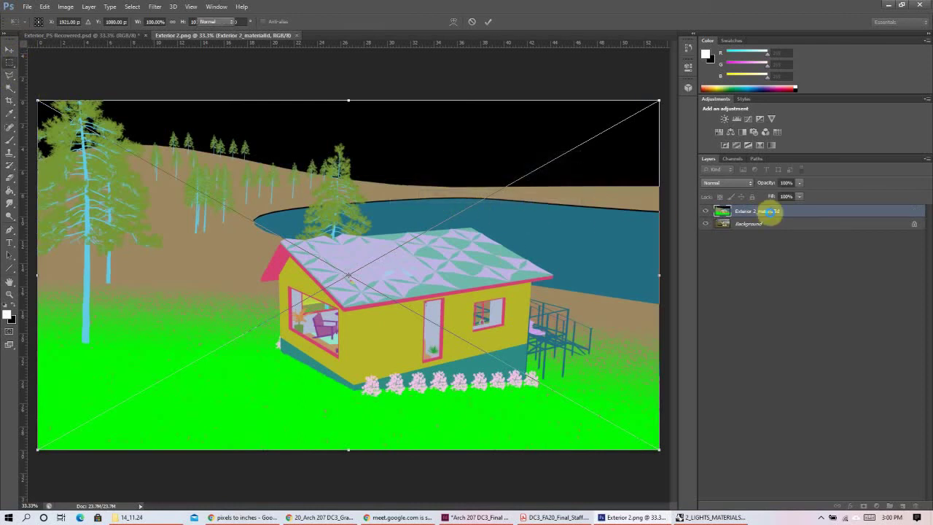
{"action": "left_click", "coordinate": [778, 215]}
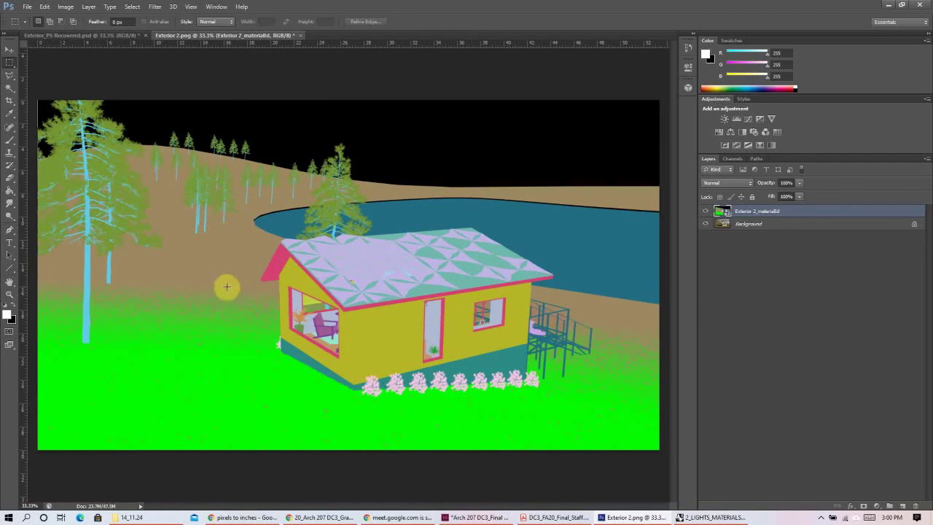
- Select the black sky in the material ID image using Color Range with fuzziness about 125, then subtract the lake's outline from the selection
{"action": "left_click", "coordinate": [132, 9]}
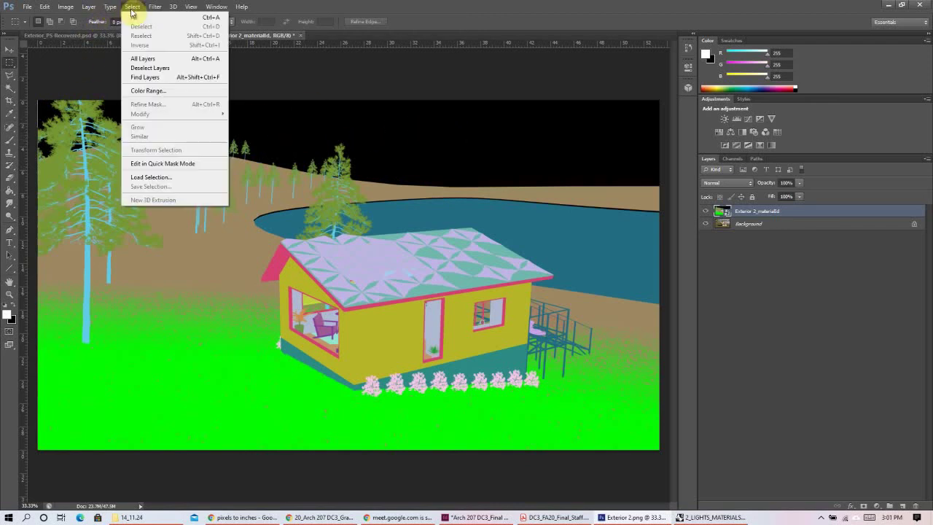
{"action": "left_click", "coordinate": [148, 91]}
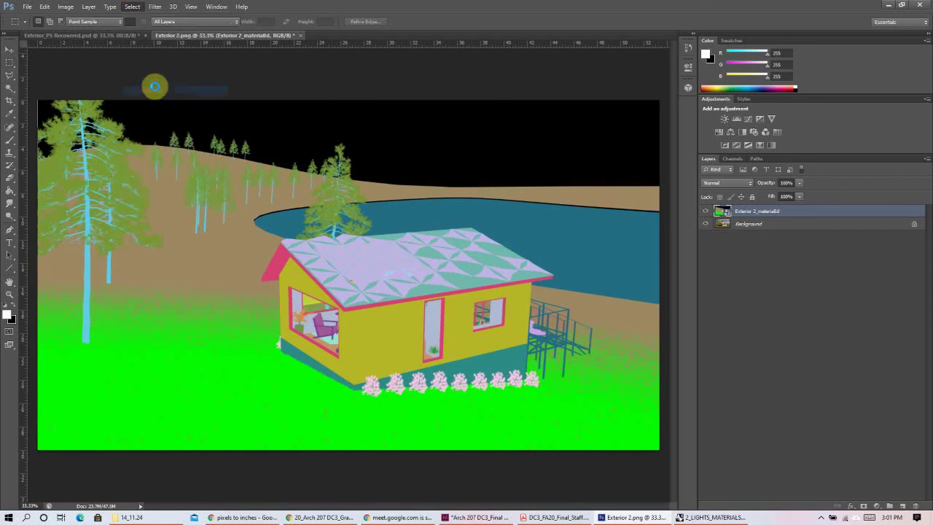
{"action": "left_click", "coordinate": [316, 117]}
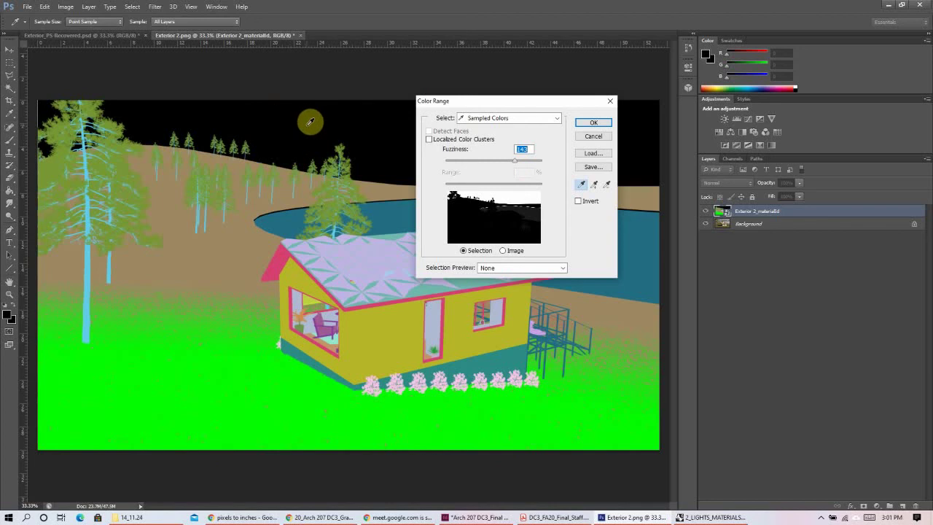
{"action": "left_click_drag", "start_coordinate": [516, 163], "coordinate": [532, 162]}
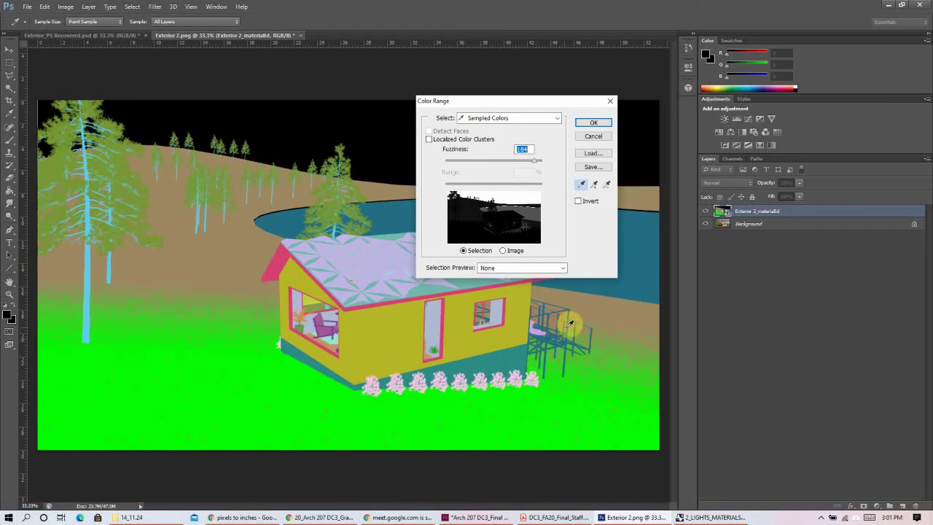
{"action": "left_click_drag", "start_coordinate": [525, 165], "coordinate": [521, 166]}
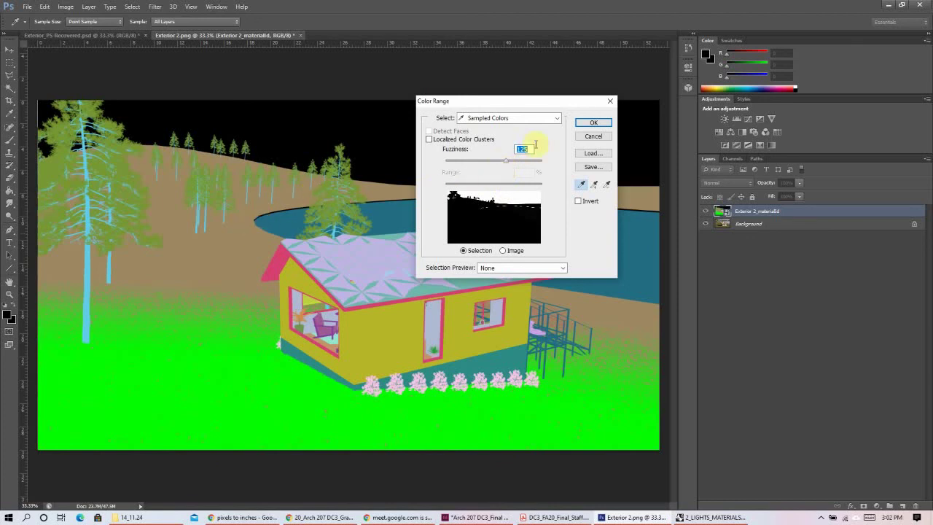
{"action": "left_click", "coordinate": [595, 124]}
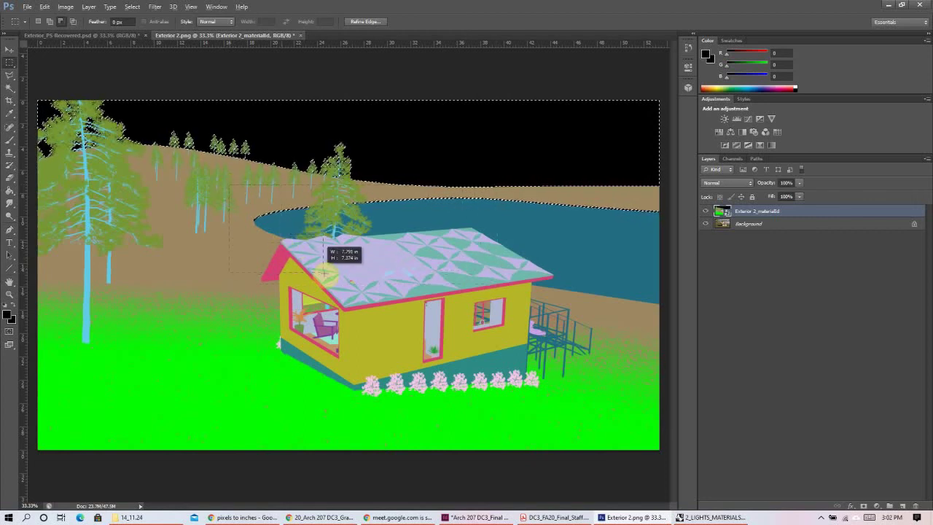
{"action": "left_click_drag", "start_coordinate": [654, 191], "coordinate": [223, 347], "text": "alt"}
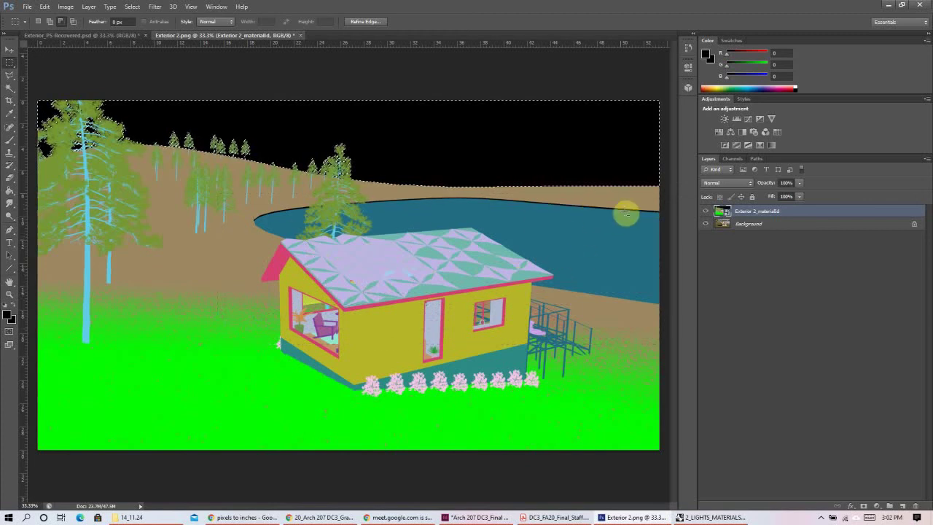
{"action": "left_click_drag", "start_coordinate": [643, 200], "coordinate": [262, 353]}
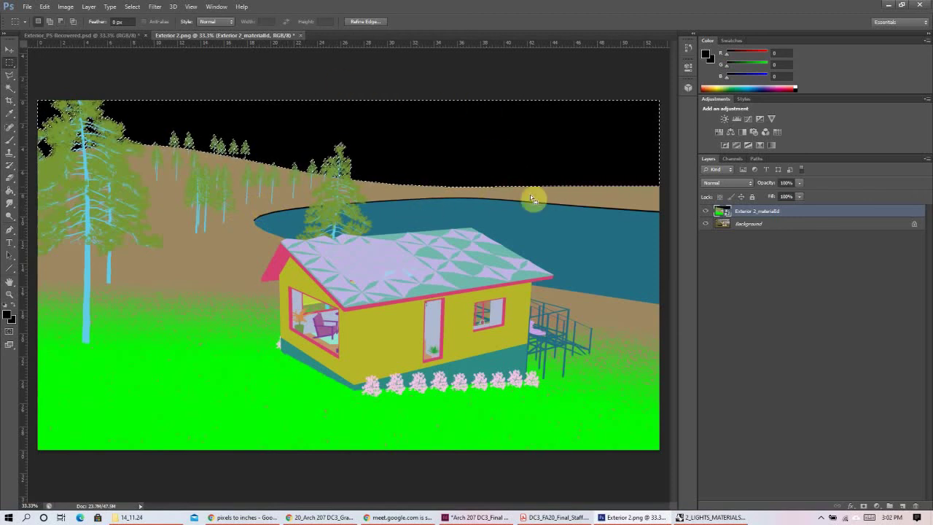
- Add a new layer and fill the sky selection with black using the Paint Bucket
{"action": "left_click", "coordinate": [903, 505]}
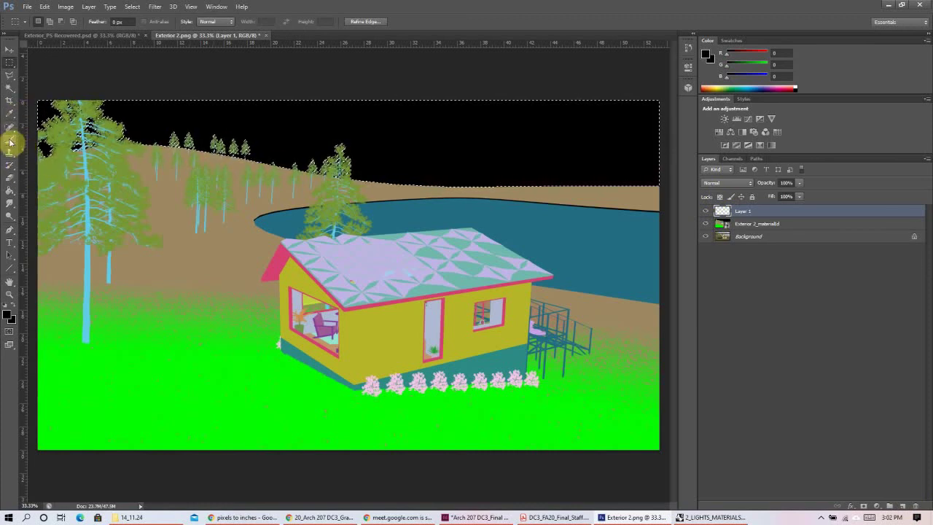
{"action": "left_click", "coordinate": [9, 190]}
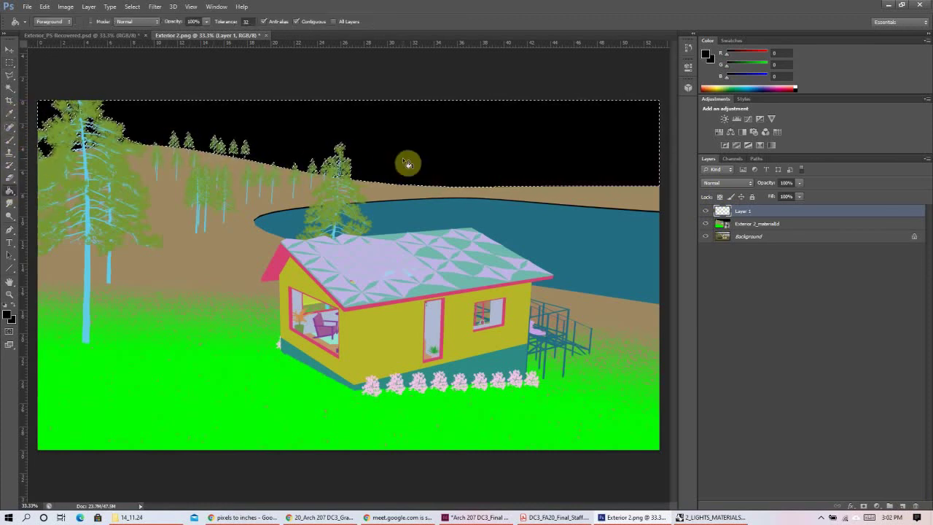
{"action": "left_click", "coordinate": [442, 157]}
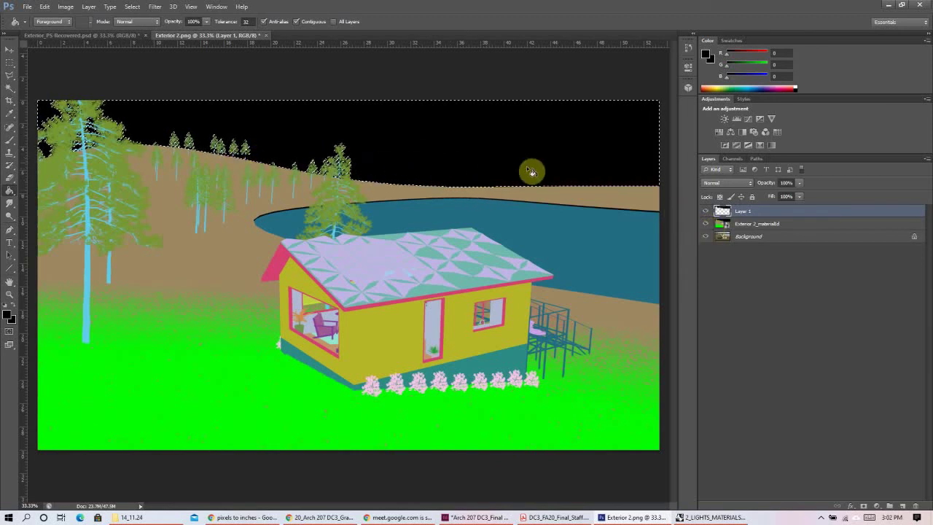
- Hide the black fill and material ID layers, and mask the sky out of the Background rendering using the inverted selection
{"action": "left_click", "coordinate": [705, 224]}
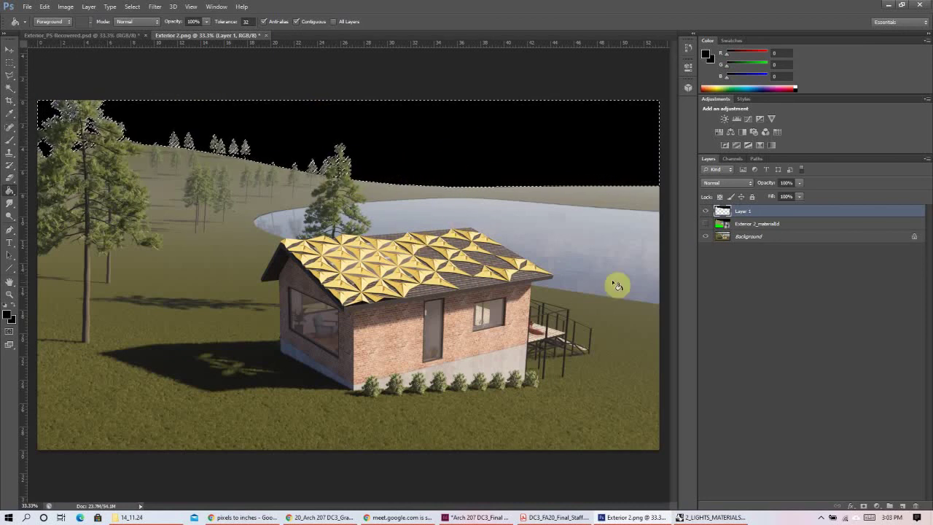
{"action": "left_click", "coordinate": [708, 213]}
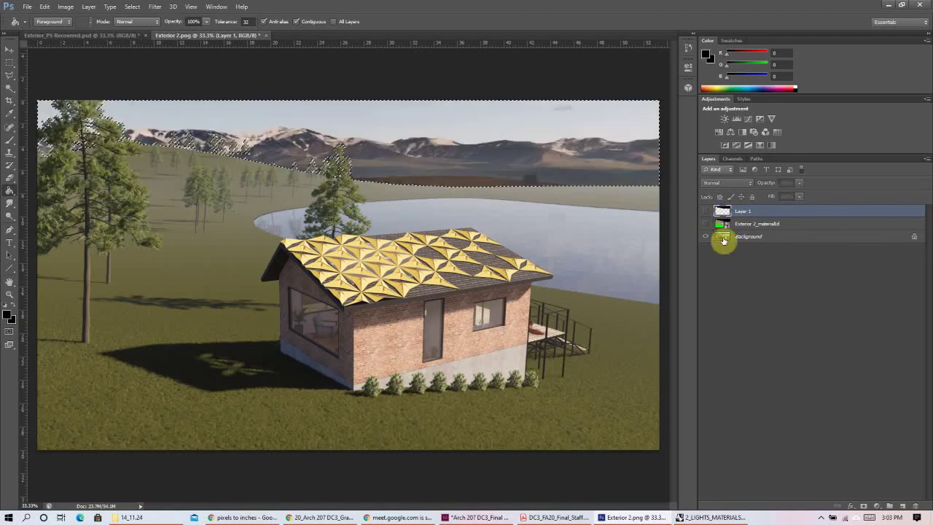
{"action": "left_click", "coordinate": [724, 239]}
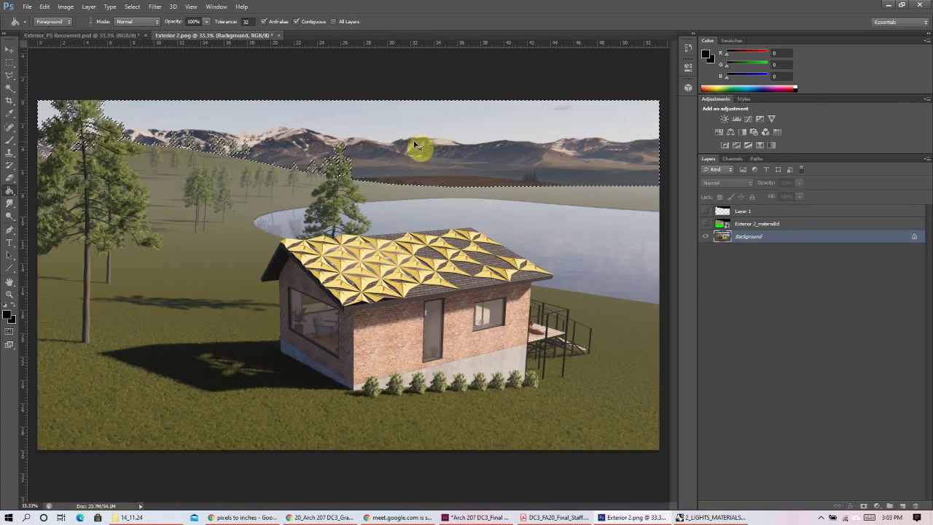
{"action": "key", "text": "ctrl+shift+i"}
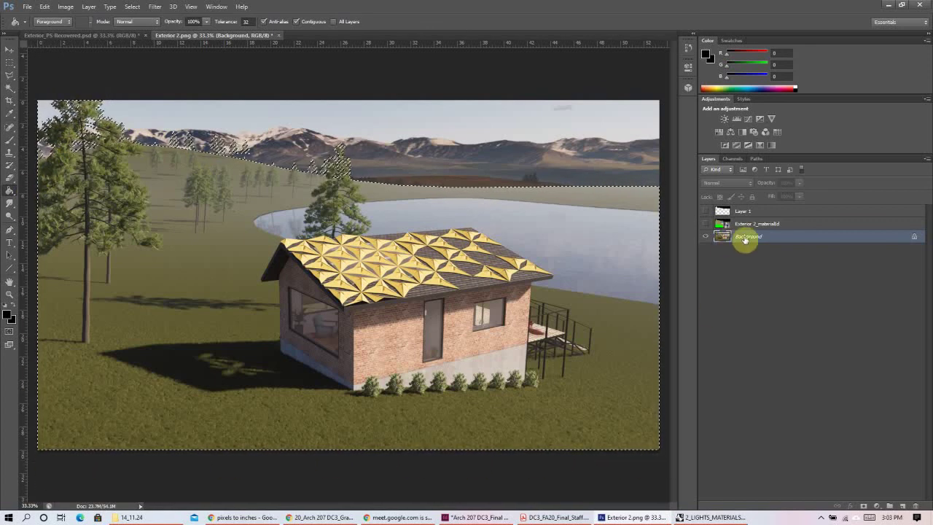
{"action": "left_click", "coordinate": [864, 509]}
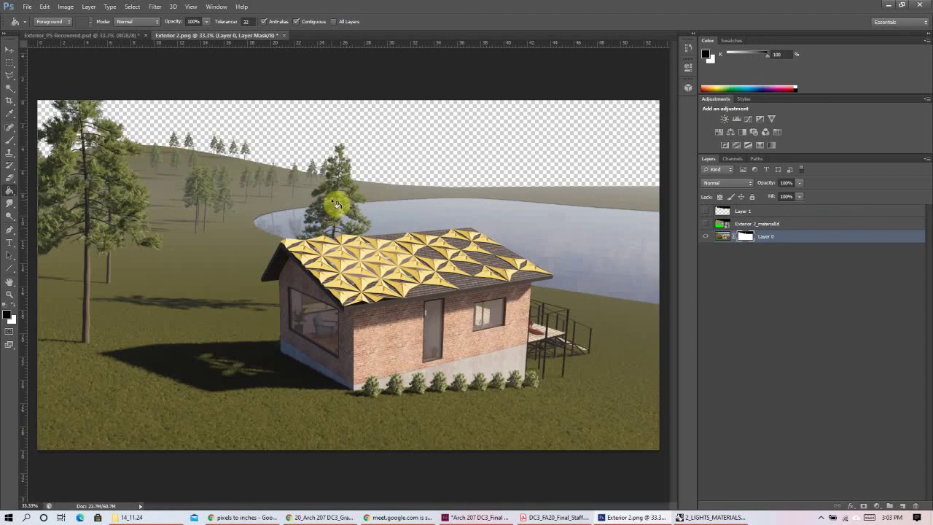
- Disable and re-enable the rendering's layer mask to compare the image with and without its original sky
{"action": "right_click", "coordinate": [747, 242]}
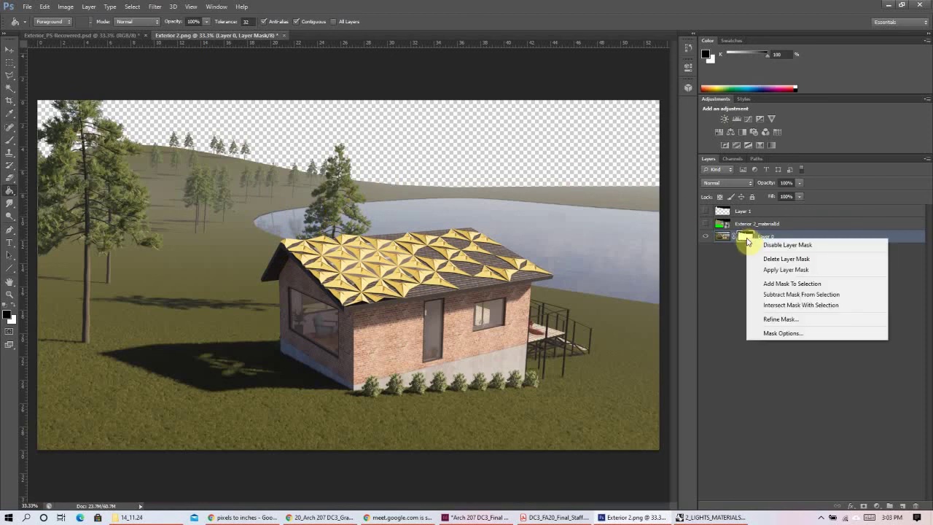
{"action": "left_click", "coordinate": [764, 245]}
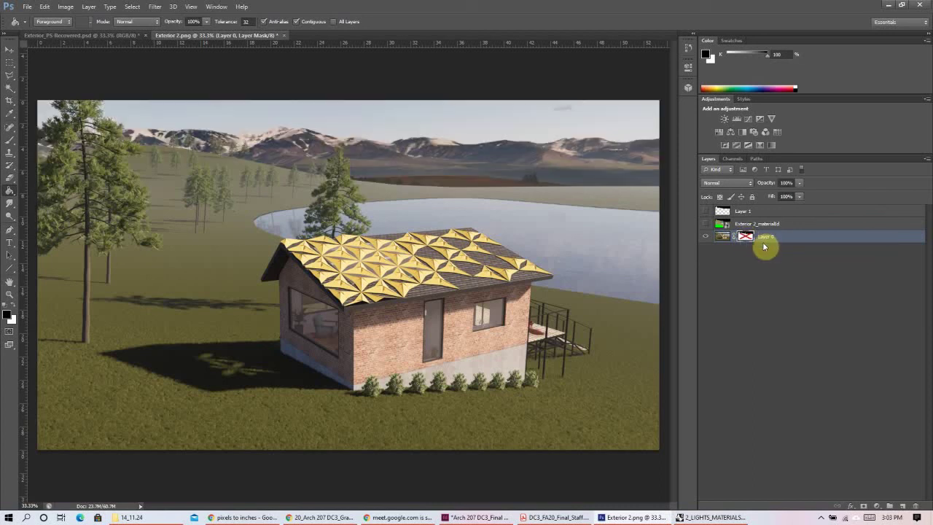
{"action": "right_click", "coordinate": [752, 242]}
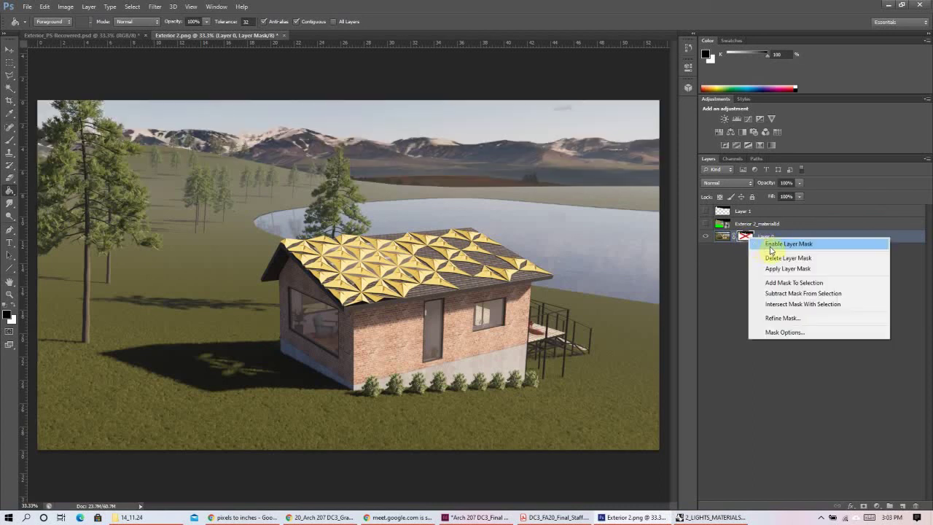
{"action": "left_click", "coordinate": [772, 245]}
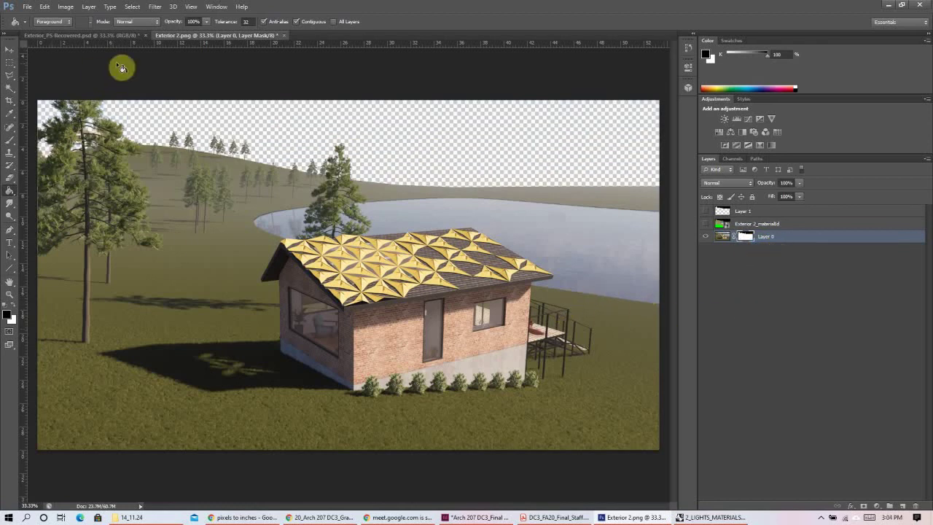
{"action": "left_click", "coordinate": [8, 64]}
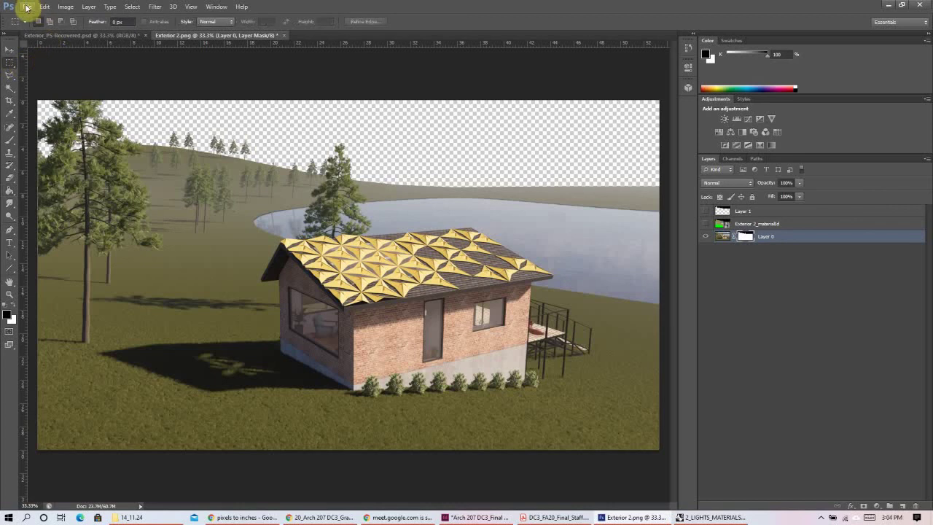
{"action": "left_click", "coordinate": [27, 6]}
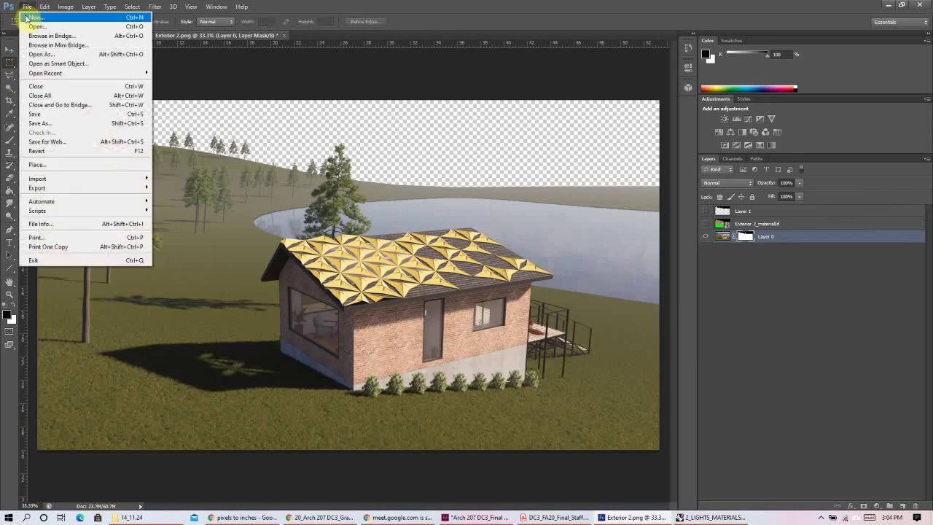
{"action": "left_click", "coordinate": [65, 165]}
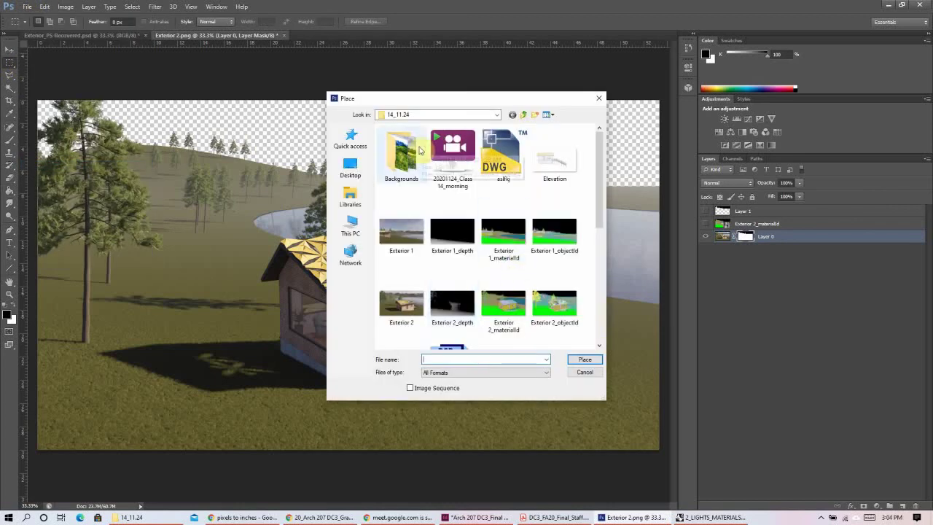
{"action": "double_click", "coordinate": [419, 150]}
{"action": "left_click", "coordinate": [407, 167]}
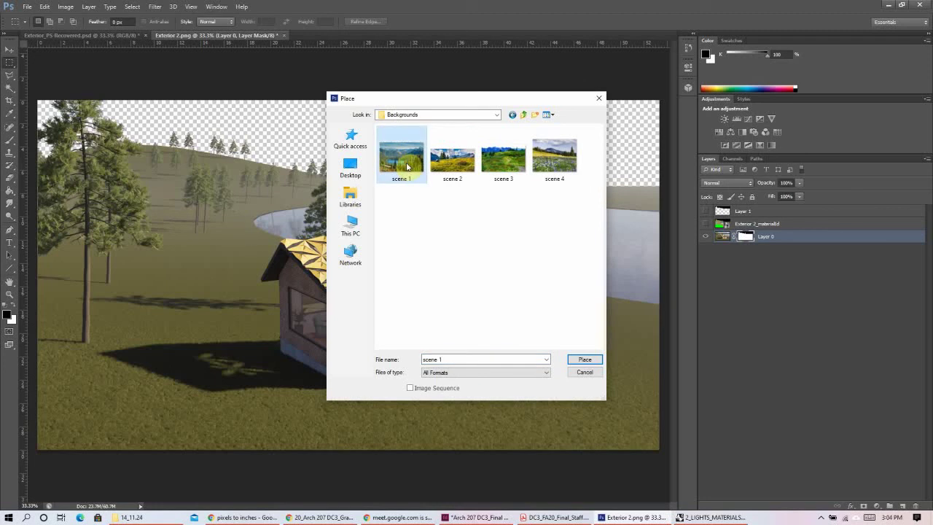
{"action": "left_click", "coordinate": [452, 162]}
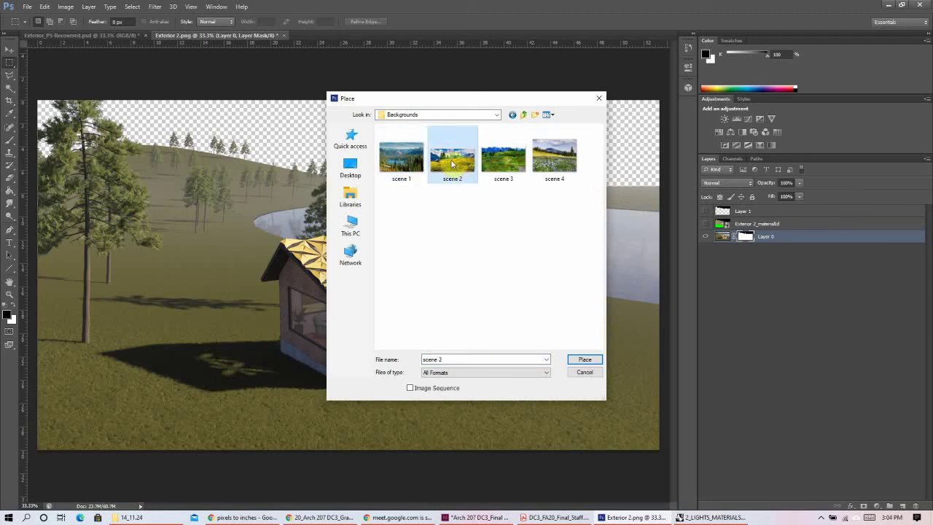
{"action": "left_click", "coordinate": [584, 361]}
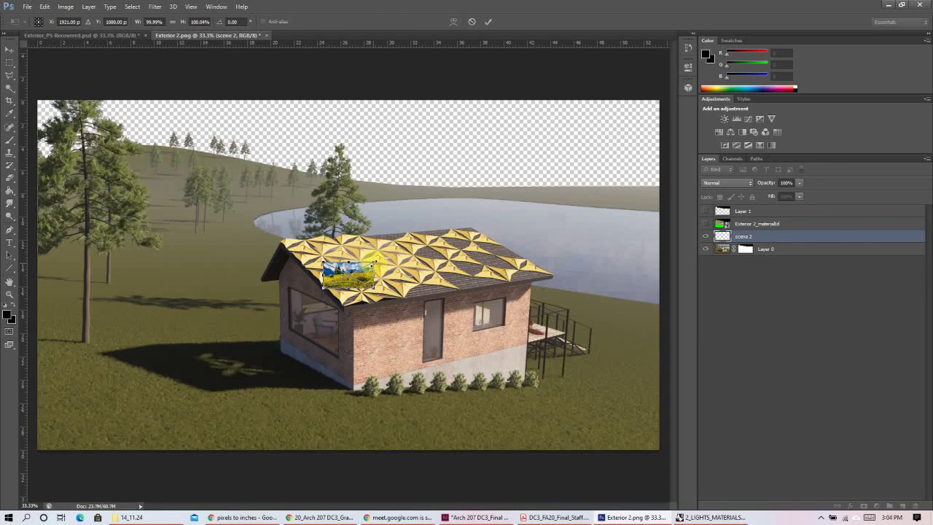
{"action": "left_click_drag", "start_coordinate": [387, 252], "coordinate": [642, 121]}
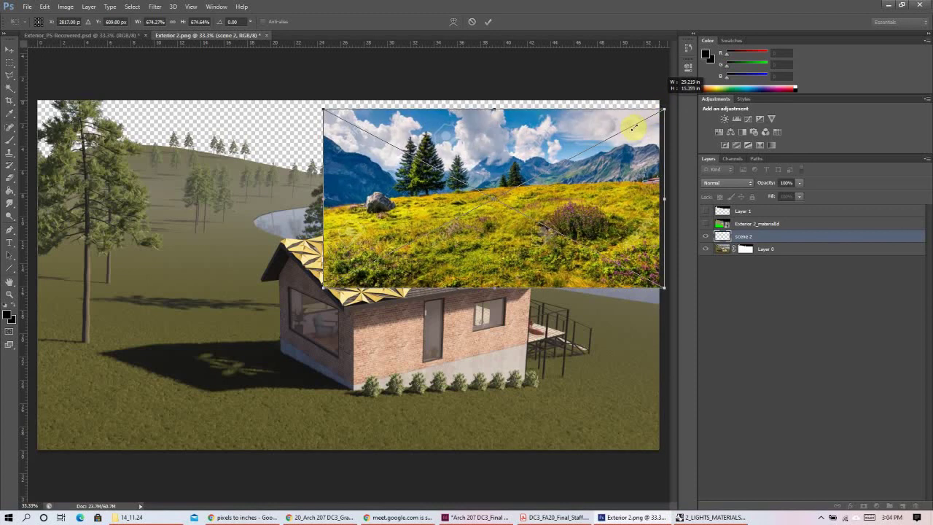
{"action": "left_click_drag", "start_coordinate": [633, 129], "coordinate": [634, 126]}
{"action": "left_click", "coordinate": [15, 61]}
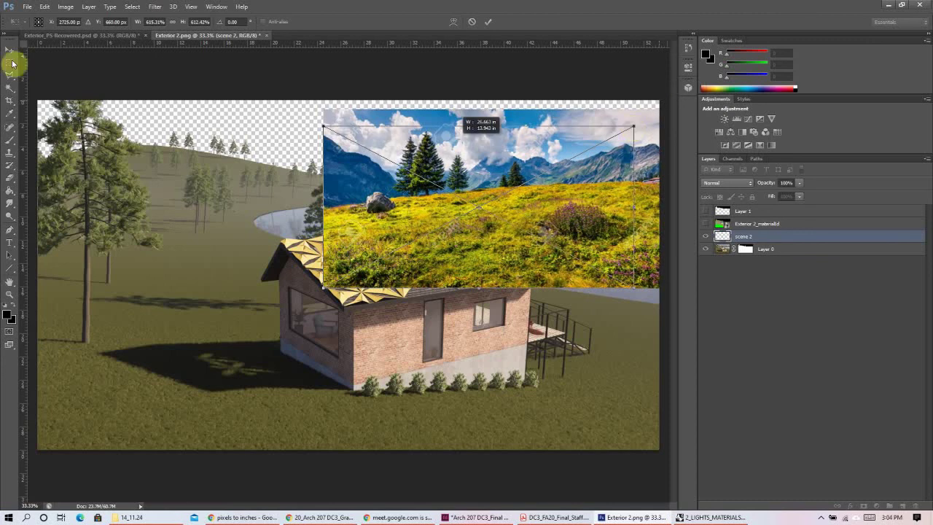
{"action": "left_click", "coordinate": [527, 195]}
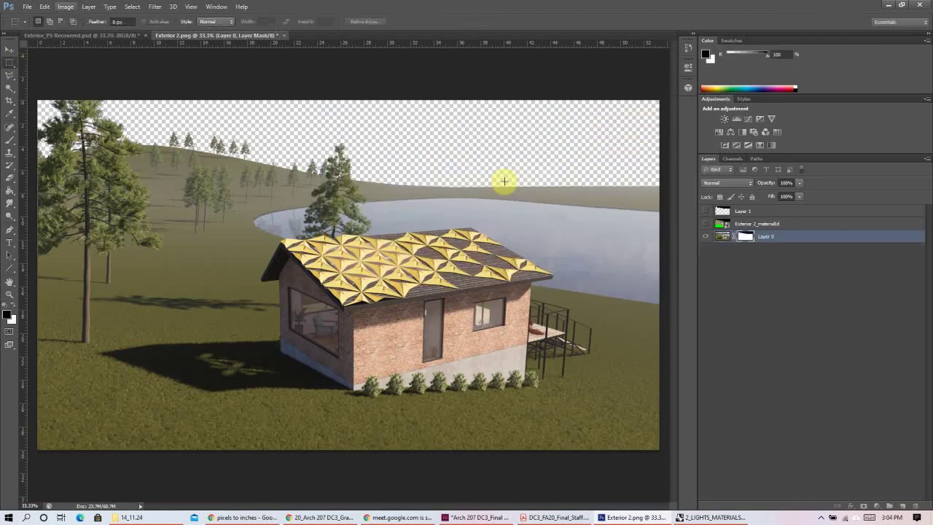
- Place the scene 1 image from the Backgrounds folder as a layer above the masked rendering
{"action": "left_click", "coordinate": [26, 6]}
{"action": "left_click", "coordinate": [73, 164]}
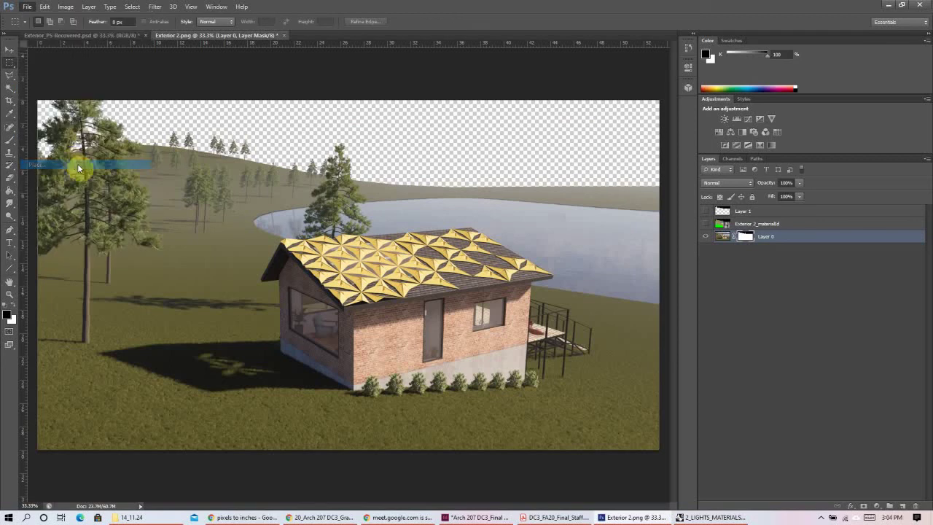
{"action": "left_click", "coordinate": [407, 164]}
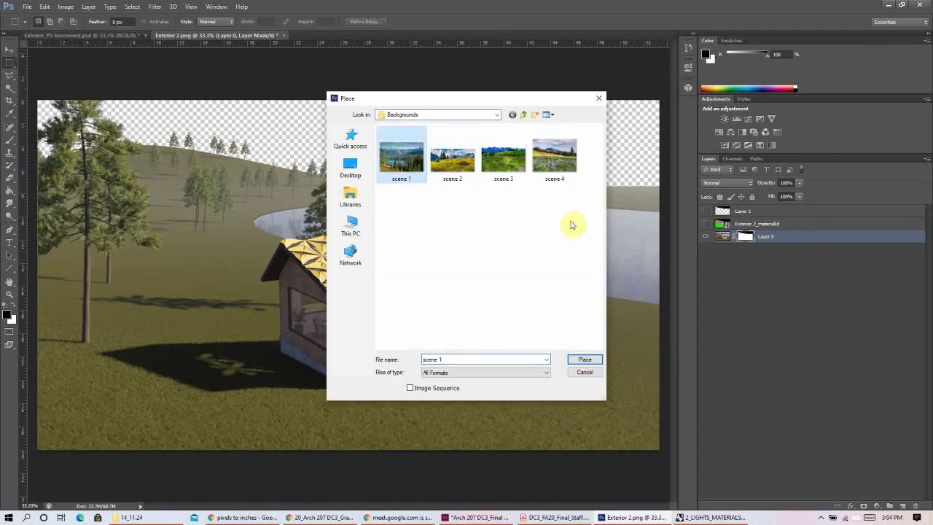
{"action": "left_click", "coordinate": [584, 363]}
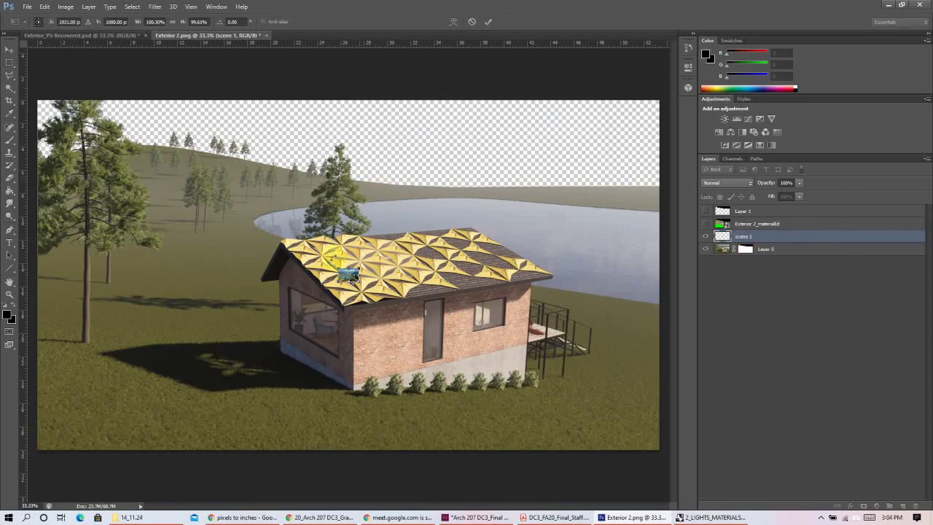
- Scale the placed scene 1 image to about 2970% so it covers the whole canvas width, and confirm the placement
{"action": "left_click_drag", "start_coordinate": [355, 269], "coordinate": [523, 147]}
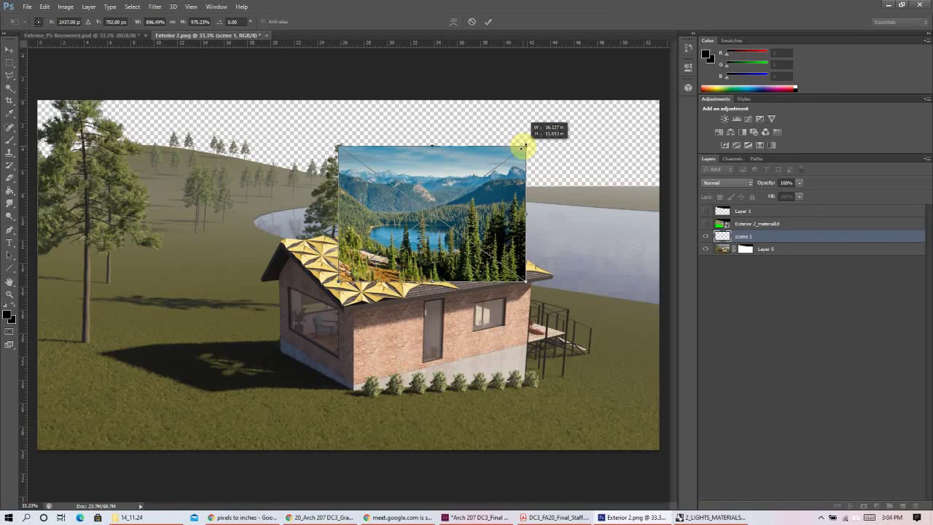
{"action": "left_click_drag", "start_coordinate": [523, 147], "coordinate": [649, 79]}
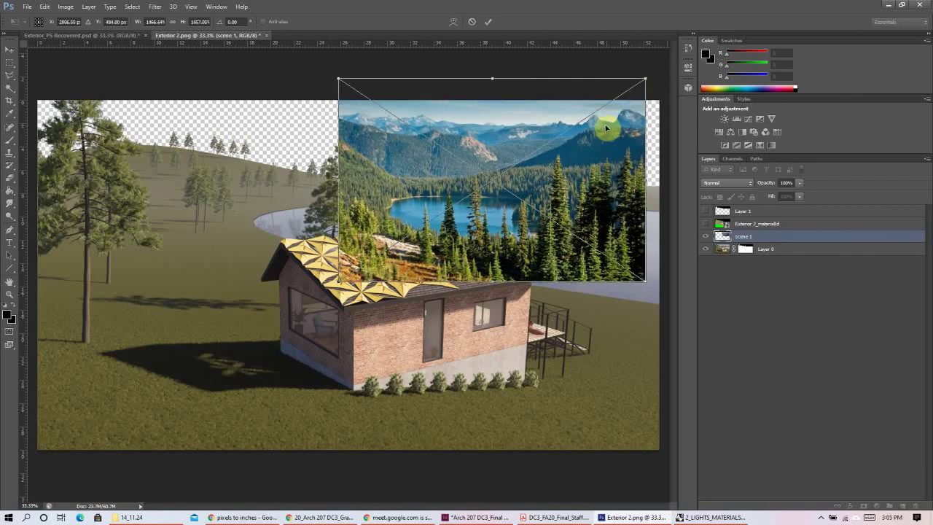
{"action": "left_click_drag", "start_coordinate": [609, 135], "coordinate": [621, 147]}
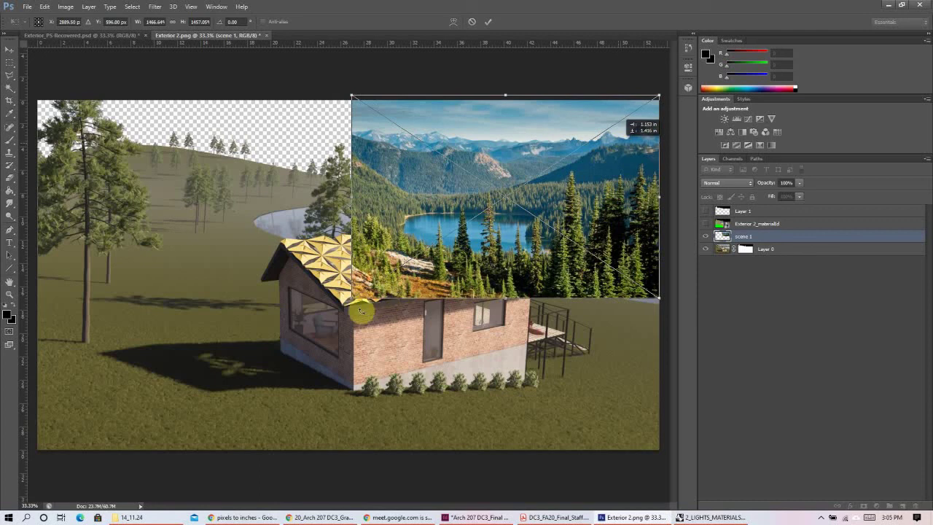
{"action": "left_click_drag", "start_coordinate": [82, 487], "coordinate": [94, 412]}
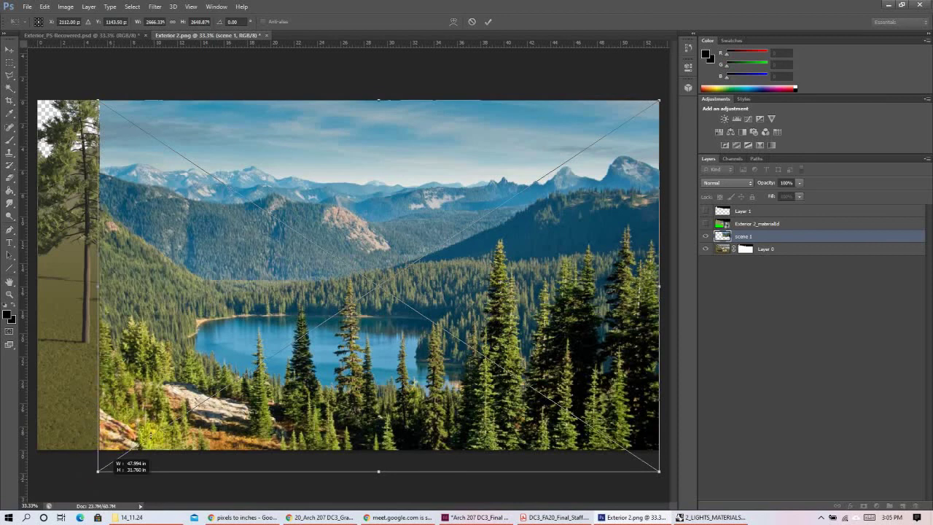
{"action": "key", "text": "ctrl+minus"}
{"action": "left_click_drag", "start_coordinate": [150, 435], "coordinate": [115, 462]}
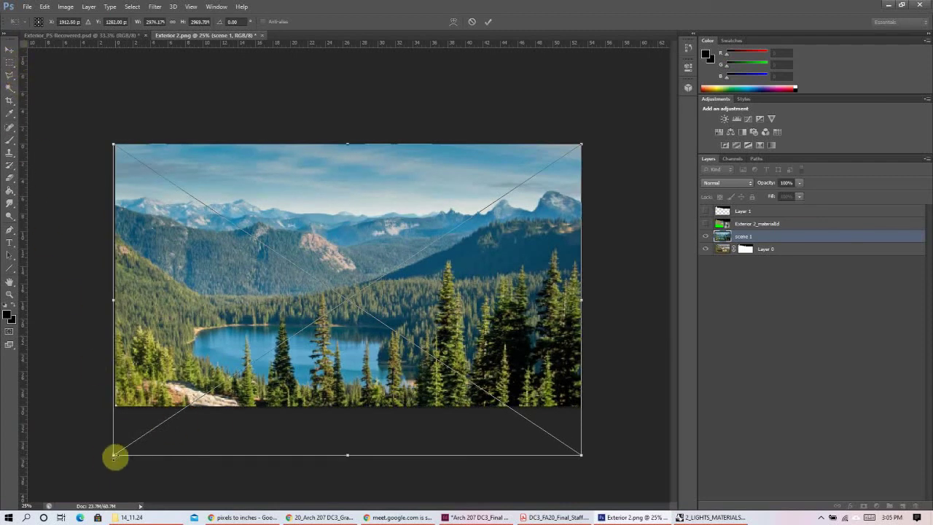
{"action": "mouse_move", "coordinate": [114, 456]}
{"action": "left_mouse_down"}
{"action": "mouse_move", "coordinate": [200, 370]}
{"action": "mouse_move", "coordinate": [127, 413]}
{"action": "mouse_move", "coordinate": [246, 328]}
{"action": "mouse_move", "coordinate": [127, 333]}
{"action": "mouse_move", "coordinate": [192, 427]}
{"action": "mouse_move", "coordinate": [198, 384]}
{"action": "mouse_move", "coordinate": [141, 314]}
{"action": "mouse_move", "coordinate": [138, 345]}
{"action": "mouse_move", "coordinate": [155, 410]}
{"action": "mouse_move", "coordinate": [124, 468]}
{"action": "left_mouse_up"}
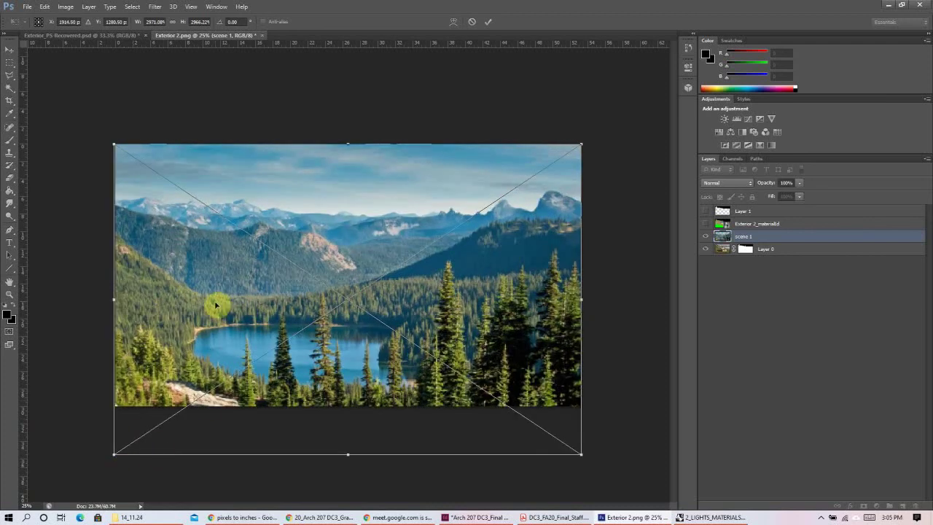
{"action": "left_click_drag", "start_coordinate": [374, 328], "coordinate": [384, 325]}
{"action": "left_click_drag", "start_coordinate": [384, 323], "coordinate": [386, 319]}
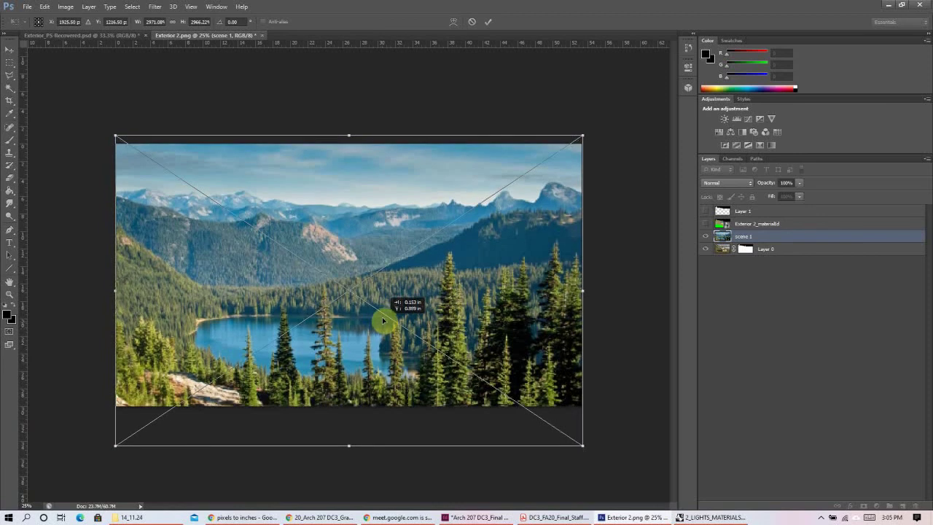
{"action": "left_click", "coordinate": [10, 63]}
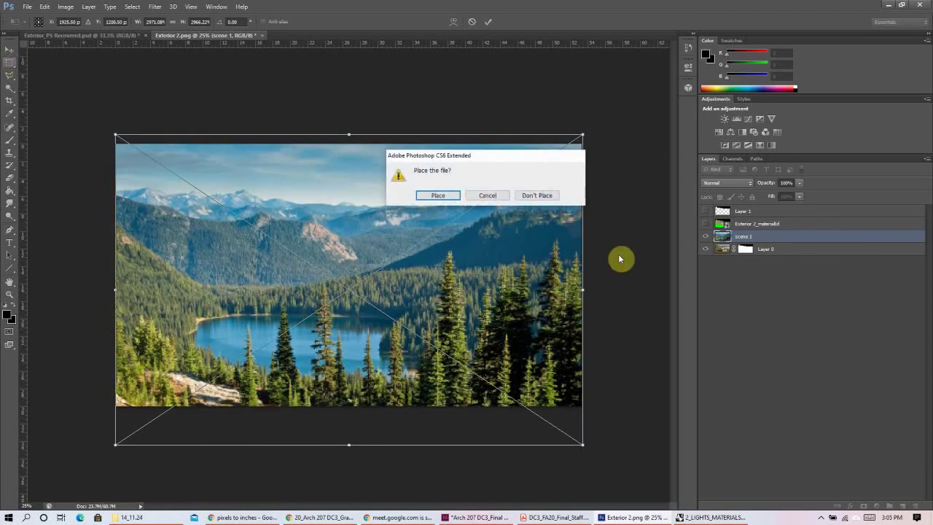
{"action": "left_click", "coordinate": [441, 196]}
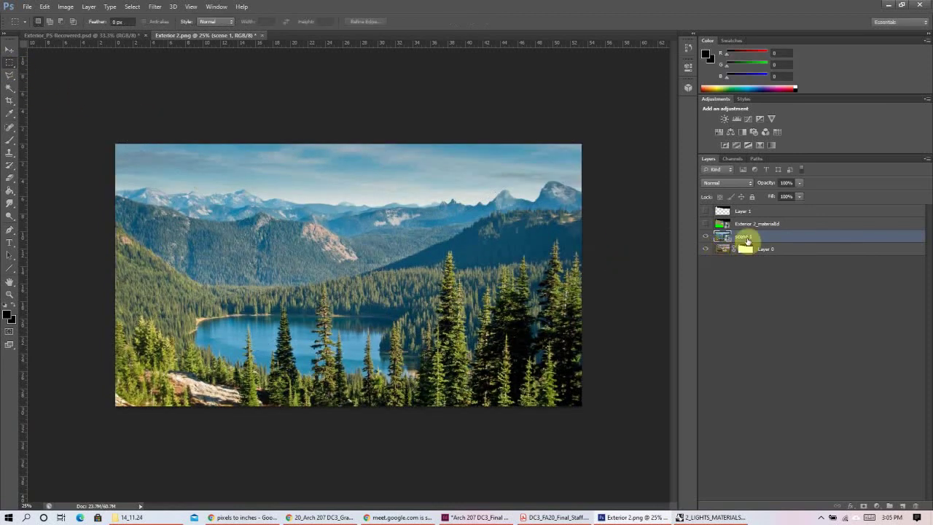
- Move the scene 1 layer beneath the masked rendering and shift the scene up so its mountains fill the sky area
{"action": "left_click_drag", "start_coordinate": [747, 251], "coordinate": [748, 256]}
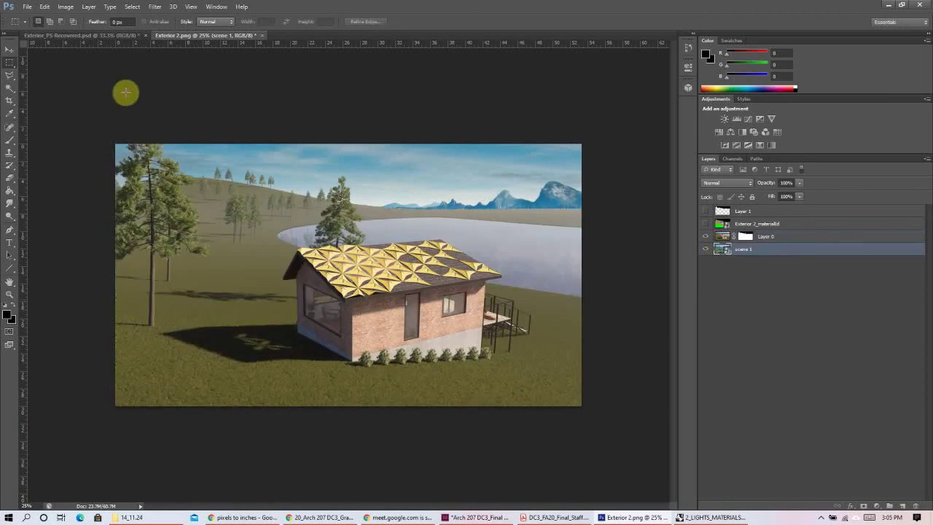
{"action": "left_click", "coordinate": [11, 48]}
{"action": "left_click_drag", "start_coordinate": [460, 183], "coordinate": [492, 154]}
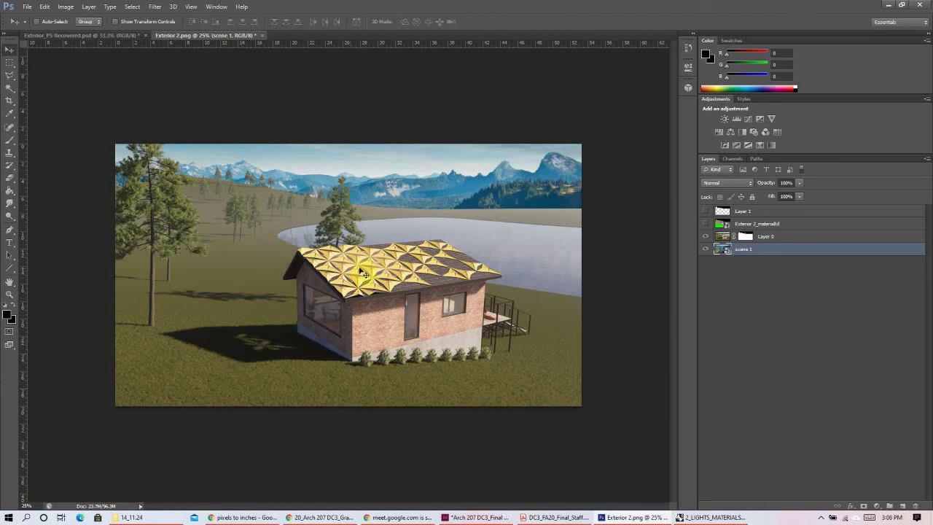
- Switch to Exterior_PS-Recovered.psd and toggle the Wood Texture group's visibility to compare the house walls with and without wood
{"action": "left_click", "coordinate": [802, 238]}
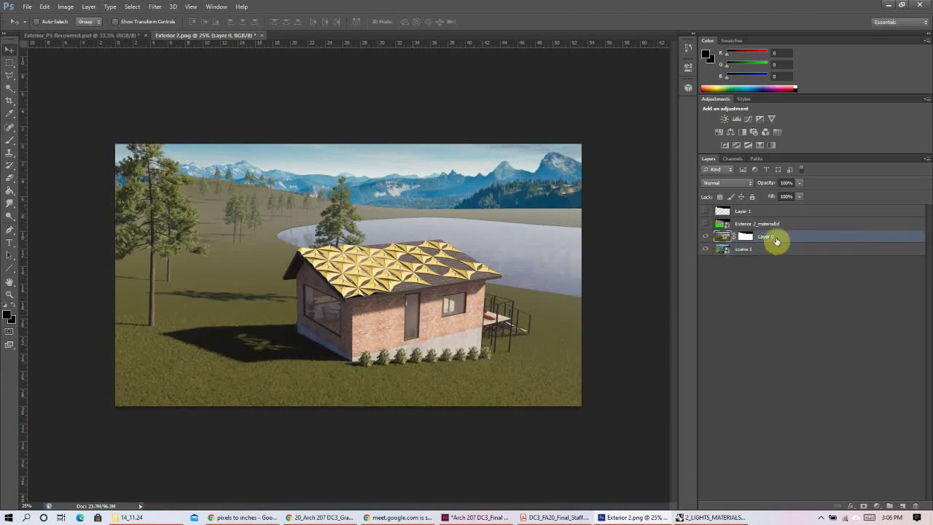
{"action": "left_click", "coordinate": [766, 212]}
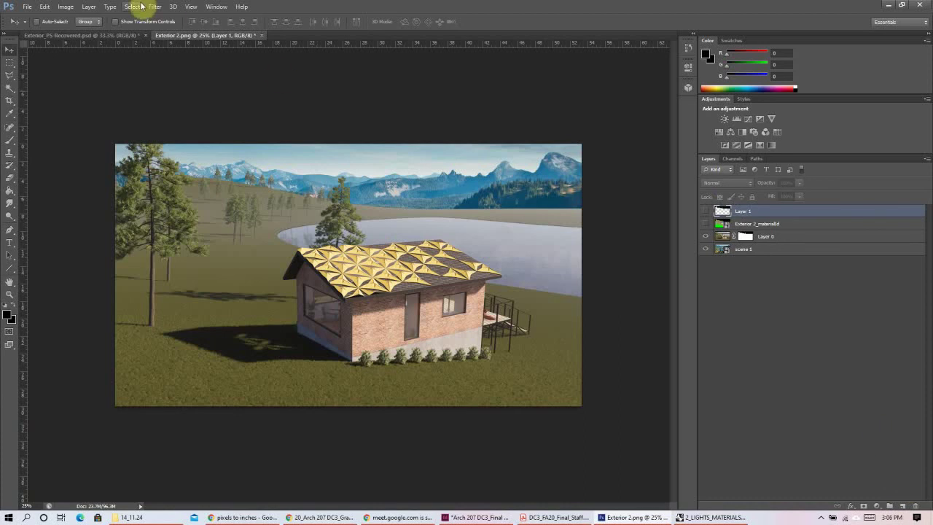
{"action": "left_click", "coordinate": [117, 35]}
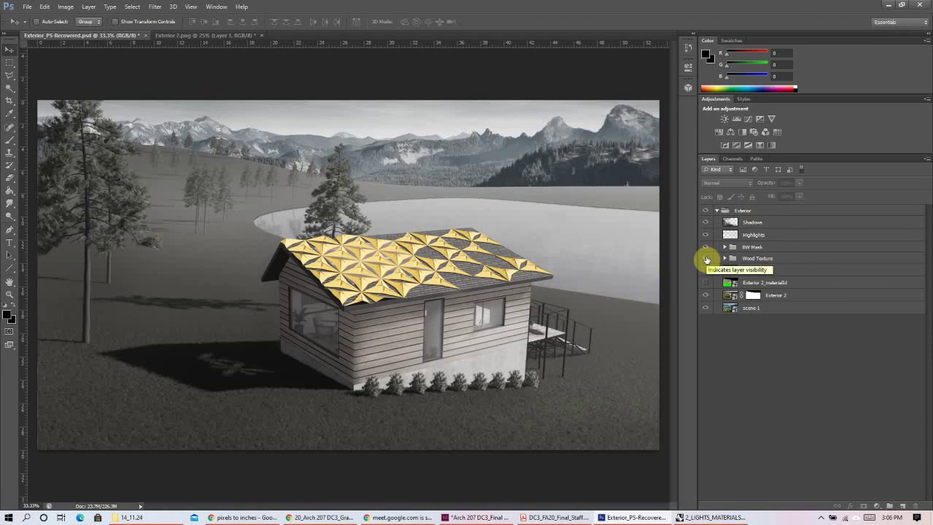
{"action": "left_click", "coordinate": [706, 258]}
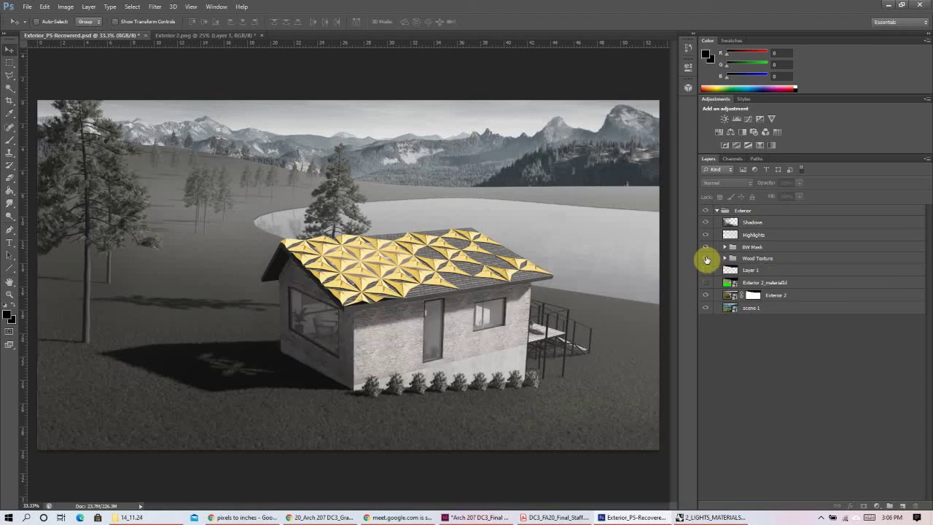
{"action": "left_click", "coordinate": [706, 259]}
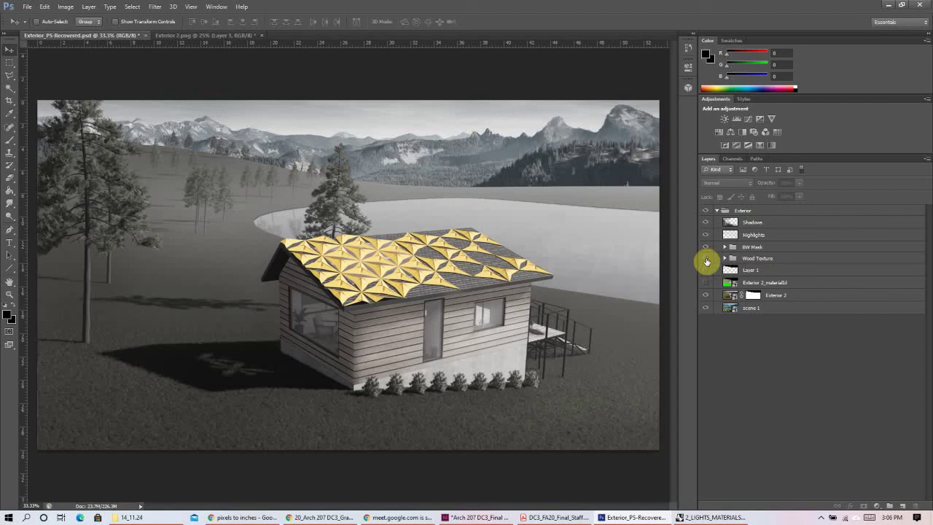
{"action": "left_click", "coordinate": [707, 259]}
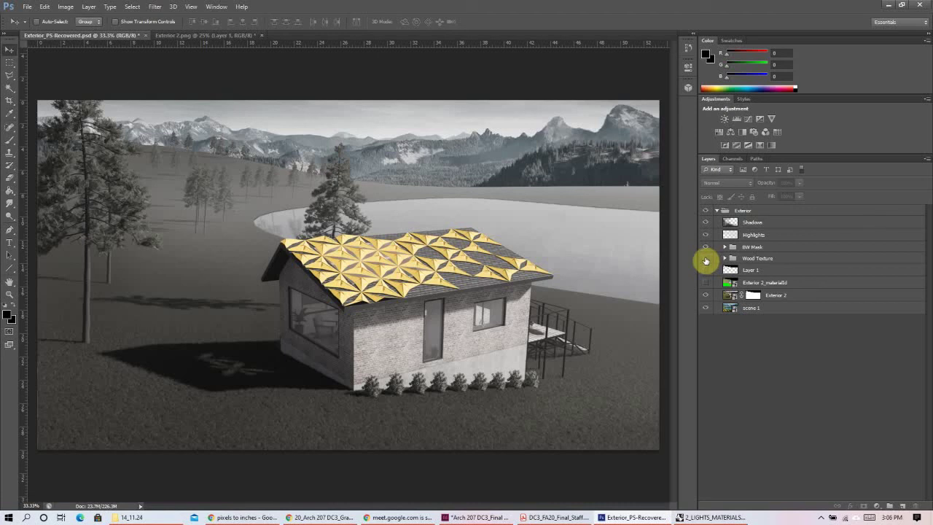
{"action": "left_click", "coordinate": [705, 260]}
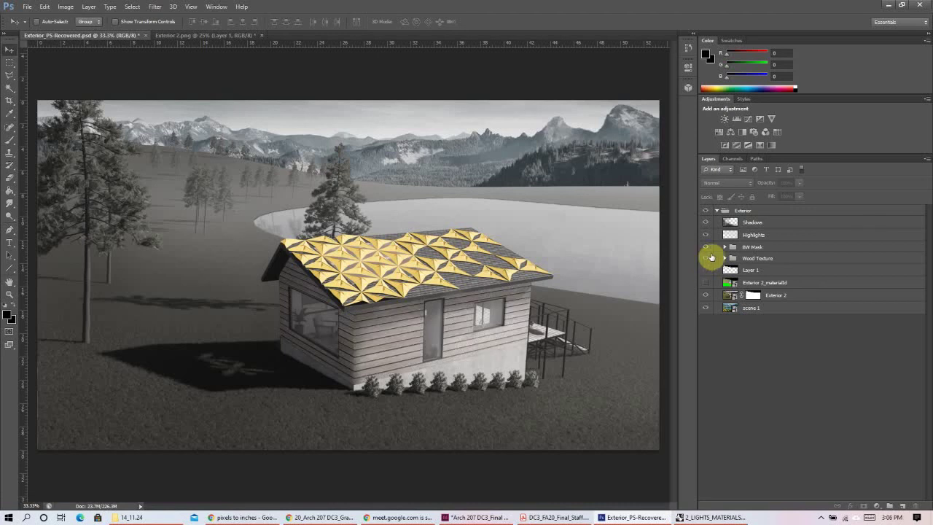
- Return to Exterior 2.png and create a layer group named Wood Texture above all other layers
{"action": "left_click", "coordinate": [199, 36]}
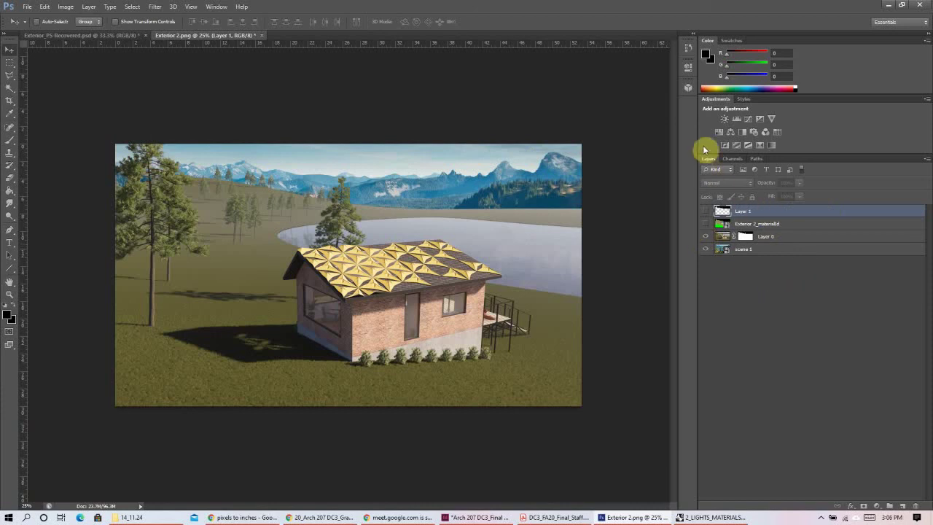
{"action": "left_click", "coordinate": [889, 506]}
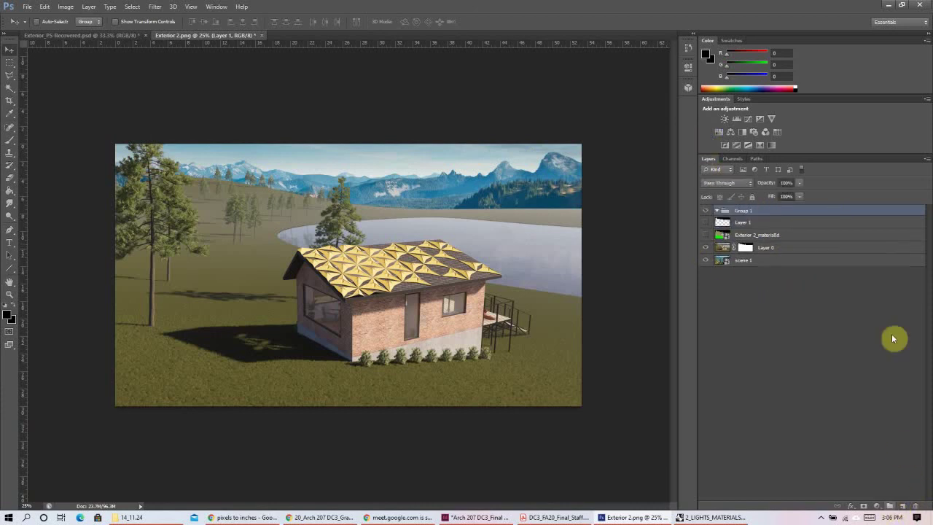
{"action": "double_click", "coordinate": [742, 211]}
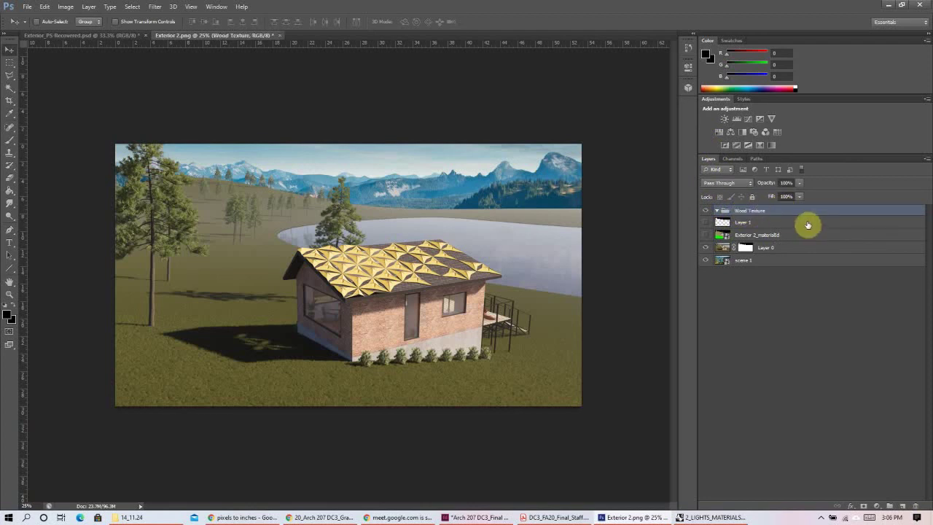
- Place the cherry_texture image from the Materials folder inside 11_11.03 into the rendering
{"action": "left_click", "coordinate": [28, 7]}
{"action": "left_click", "coordinate": [86, 166]}
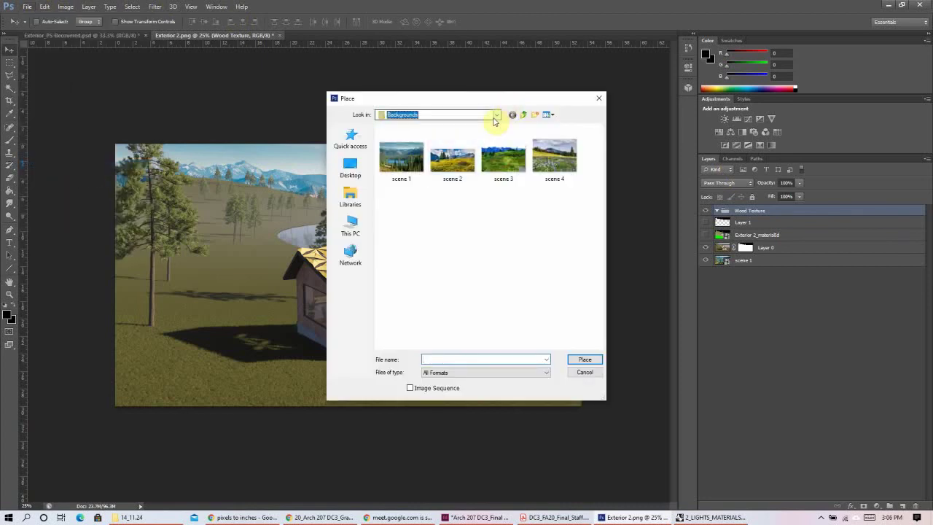
{"action": "left_click", "coordinate": [495, 117]}
{"action": "left_click", "coordinate": [418, 210]}
{"action": "left_click", "coordinate": [496, 115]}
{"action": "left_click", "coordinate": [423, 202]}
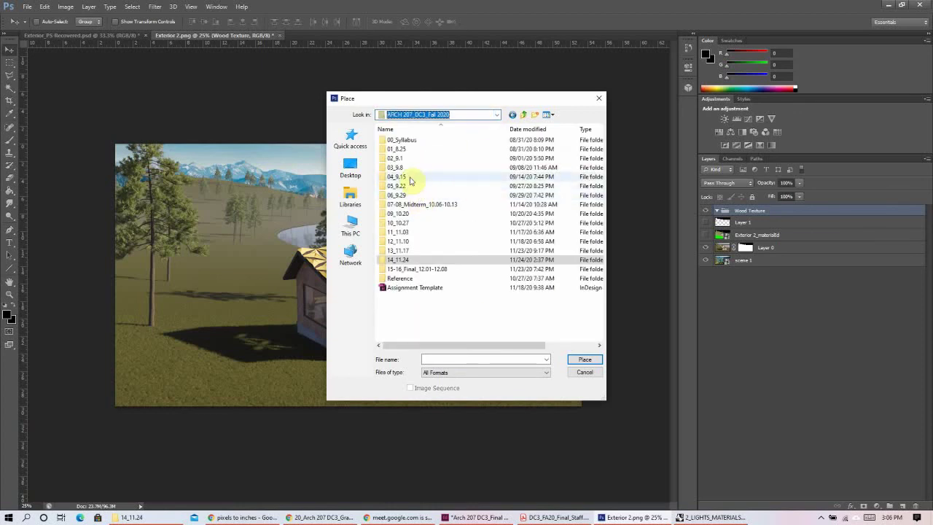
{"action": "double_click", "coordinate": [416, 229]}
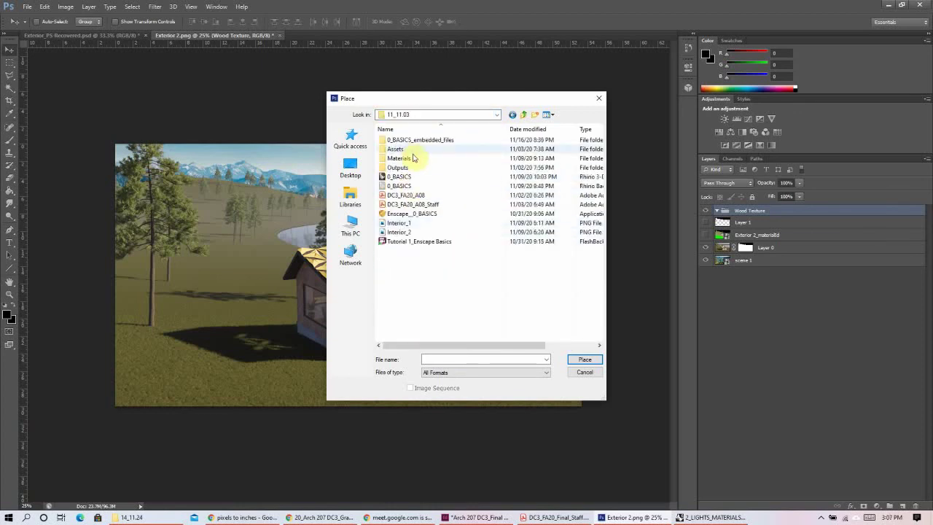
{"action": "double_click", "coordinate": [415, 155]}
{"action": "left_click", "coordinate": [458, 165]}
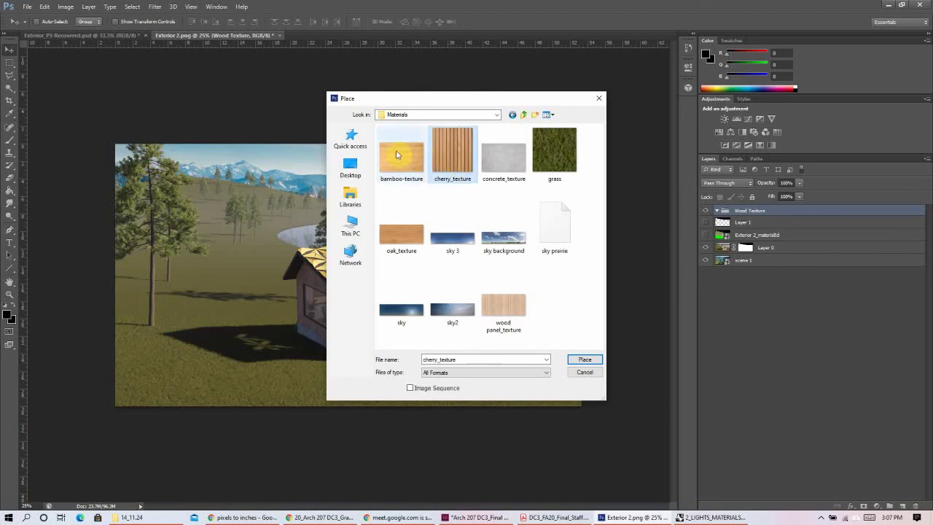
{"action": "left_click", "coordinate": [585, 360]}
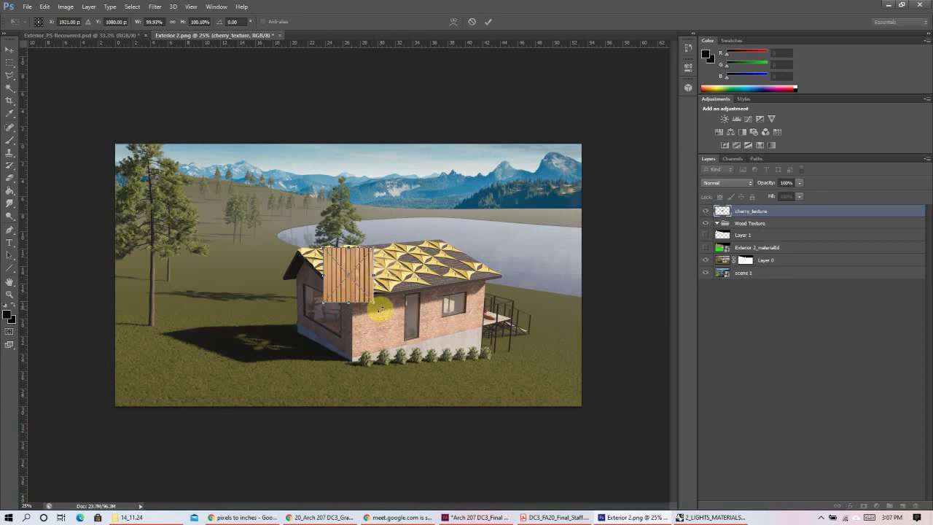
- Rotate the cherry texture by -90° to make its planks horizontal, move it onto the long brick wall's near corner, and scale it to about 115%
{"action": "left_click_drag", "start_coordinate": [382, 308], "coordinate": [389, 241]}
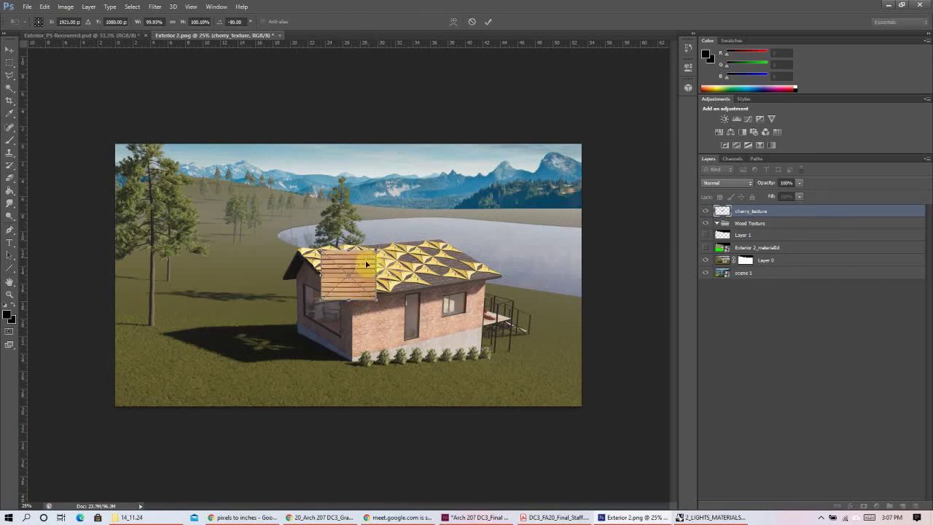
{"action": "left_click_drag", "start_coordinate": [362, 278], "coordinate": [395, 337]}
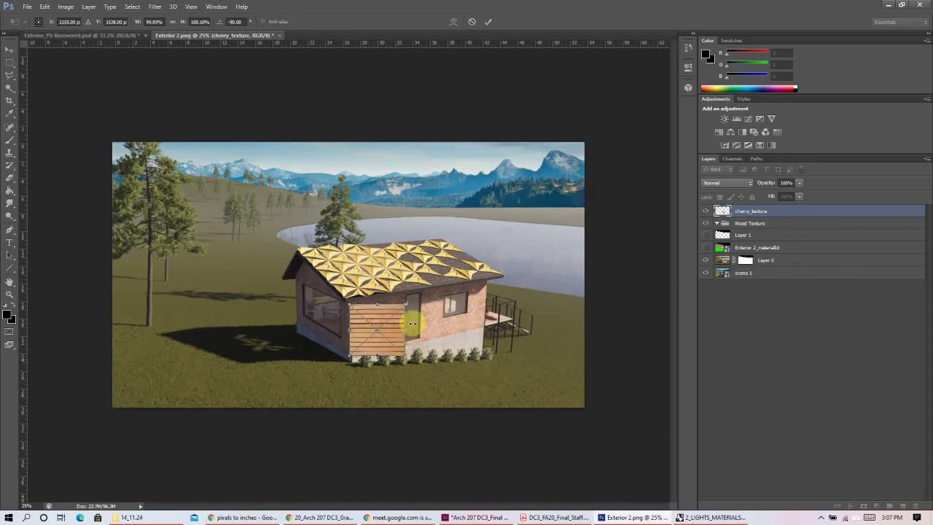
{"action": "key", "text": "ctrl+plus"}
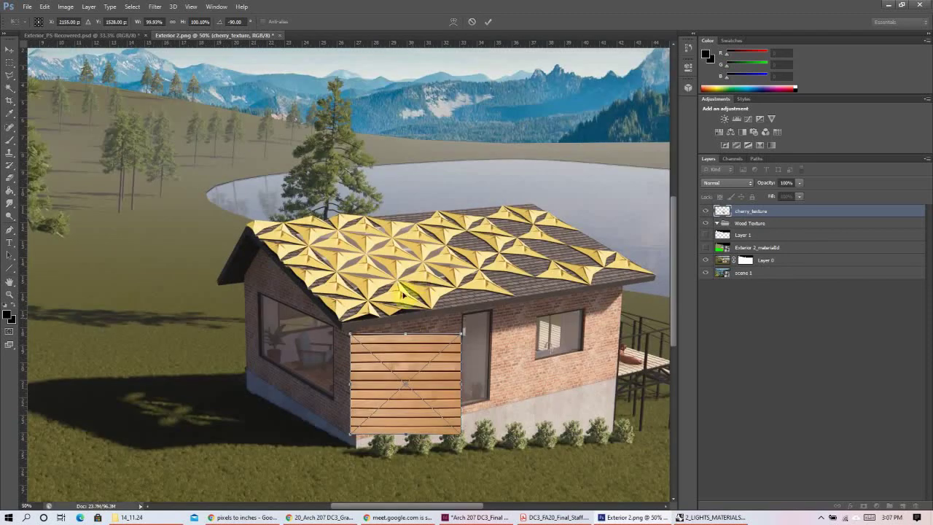
{"action": "left_click_drag", "start_coordinate": [391, 377], "coordinate": [390, 376]}
{"action": "scroll", "coordinate": [390, 375], "scroll_direction": "down", "scroll_amount": 2}
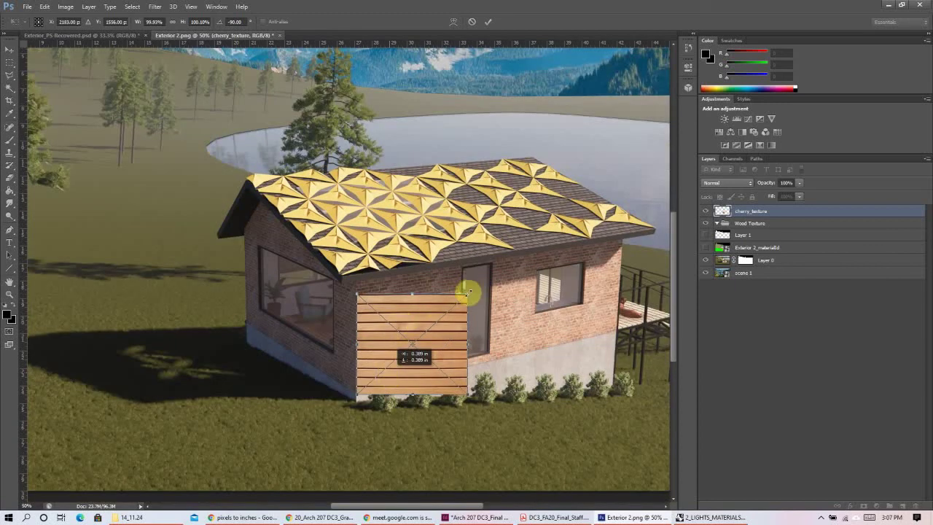
{"action": "left_click_drag", "start_coordinate": [467, 294], "coordinate": [487, 281], "text": "shift"}
- Distort the cherry texture so its corners match the long brick wall's perspective, and commit the placement
{"action": "right_click", "coordinate": [442, 323]}
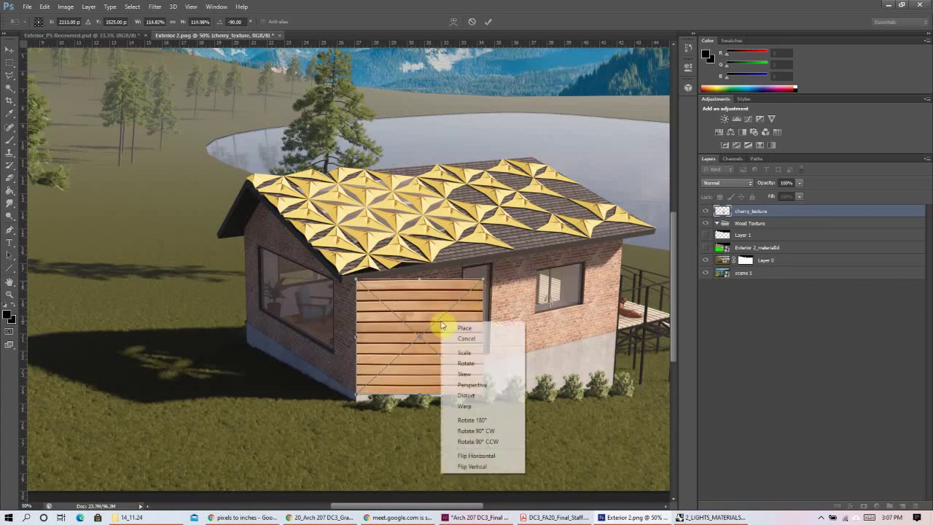
{"action": "left_click", "coordinate": [467, 395]}
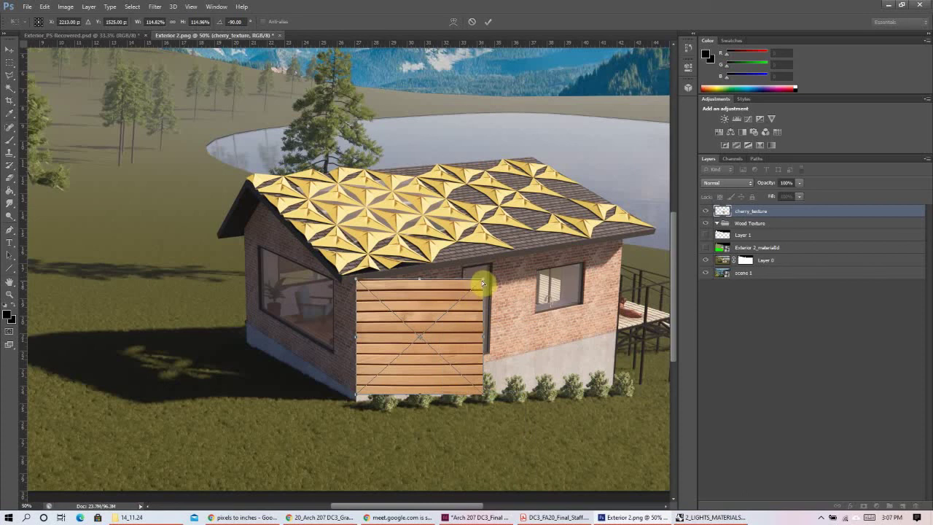
{"action": "left_click_drag", "start_coordinate": [483, 282], "coordinate": [603, 251]}
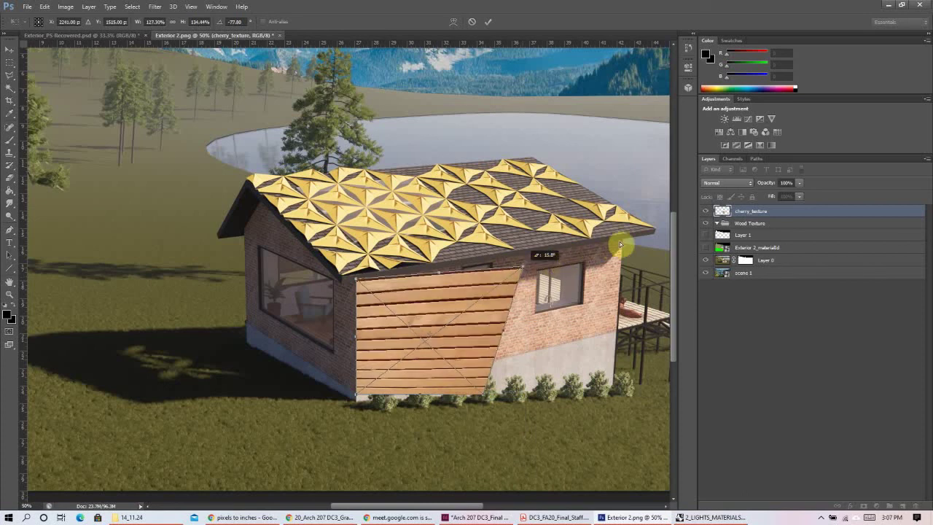
{"action": "left_click_drag", "start_coordinate": [623, 242], "coordinate": [621, 241]}
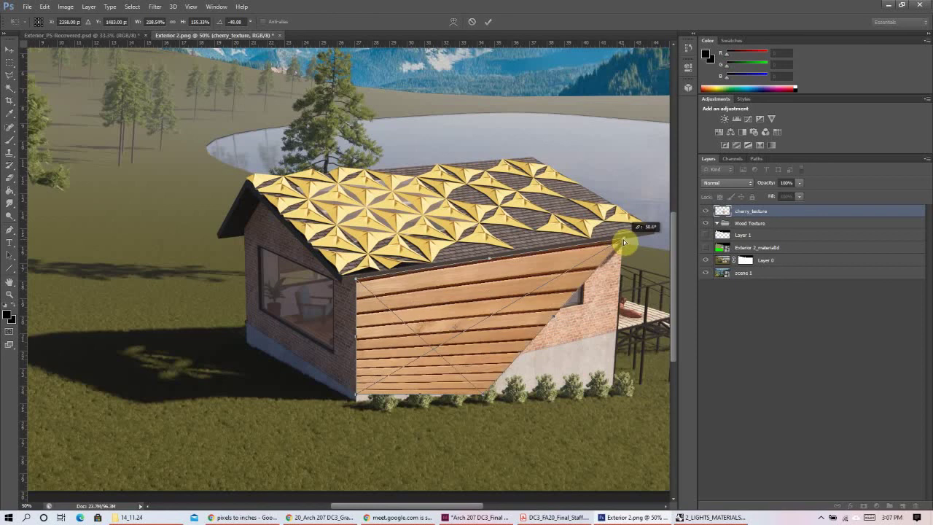
{"action": "left_click_drag", "start_coordinate": [485, 397], "coordinate": [617, 331]}
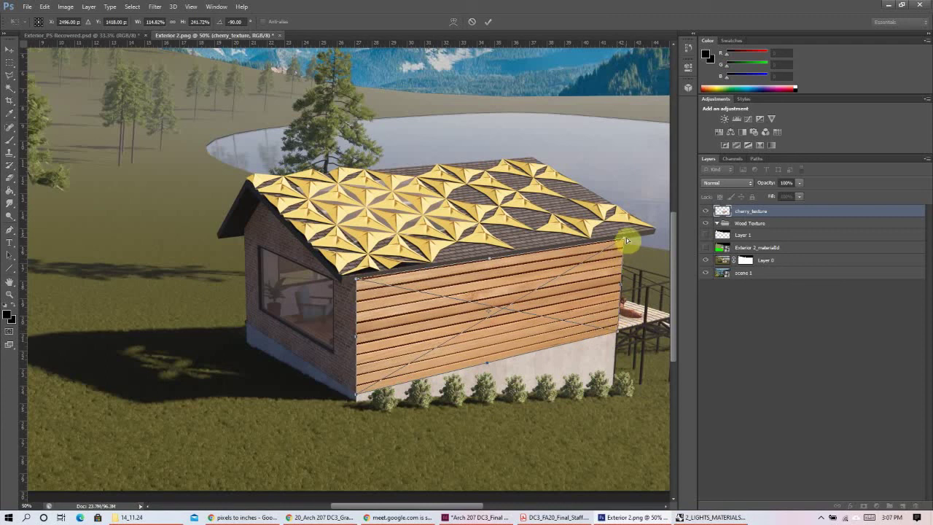
{"action": "left_click_drag", "start_coordinate": [626, 241], "coordinate": [623, 238]}
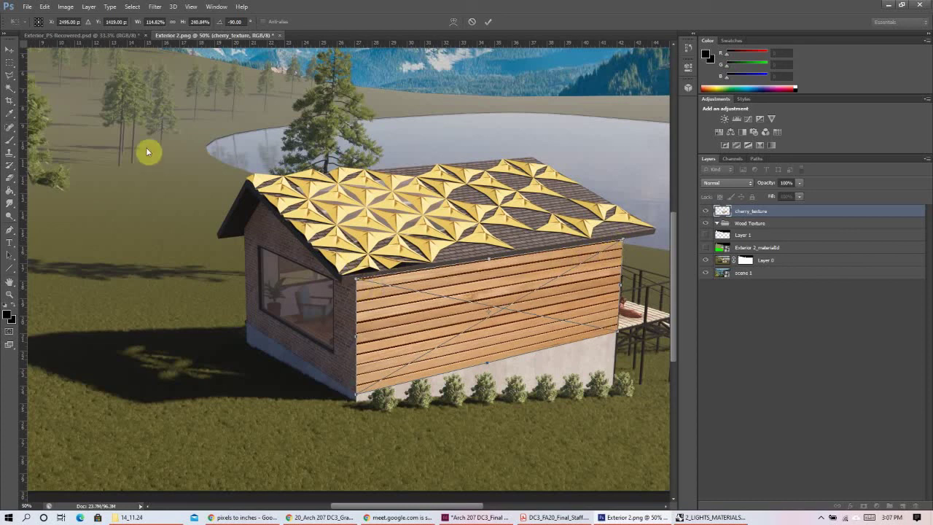
{"action": "left_click_drag", "start_coordinate": [356, 280], "coordinate": [357, 280]}
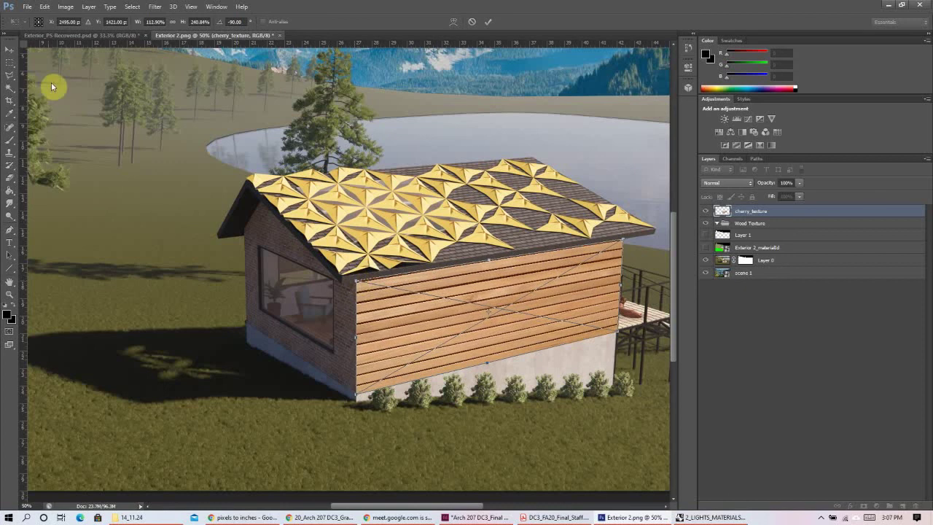
{"action": "left_click", "coordinate": [10, 62]}
{"action": "left_click", "coordinate": [438, 196]}
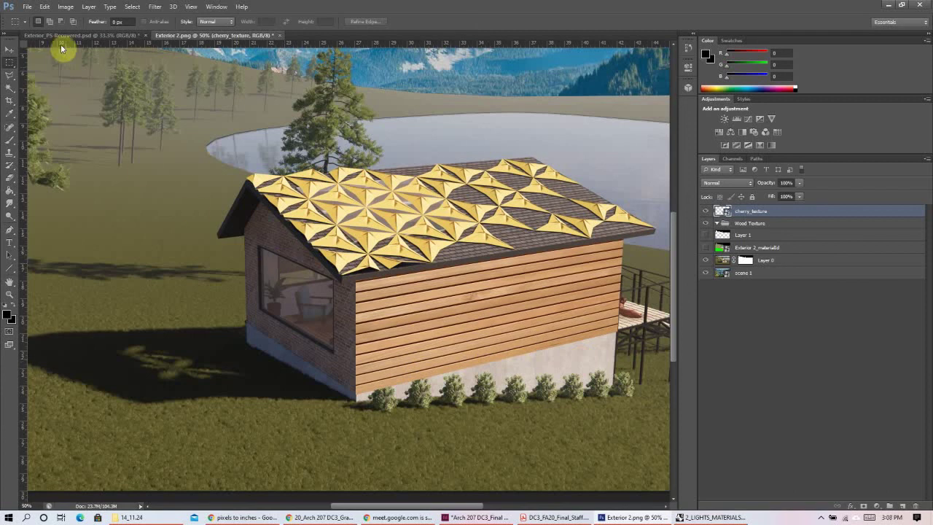
- Place a second copy of the cherry_texture image from the Materials folder into the rendering
{"action": "left_click", "coordinate": [27, 7]}
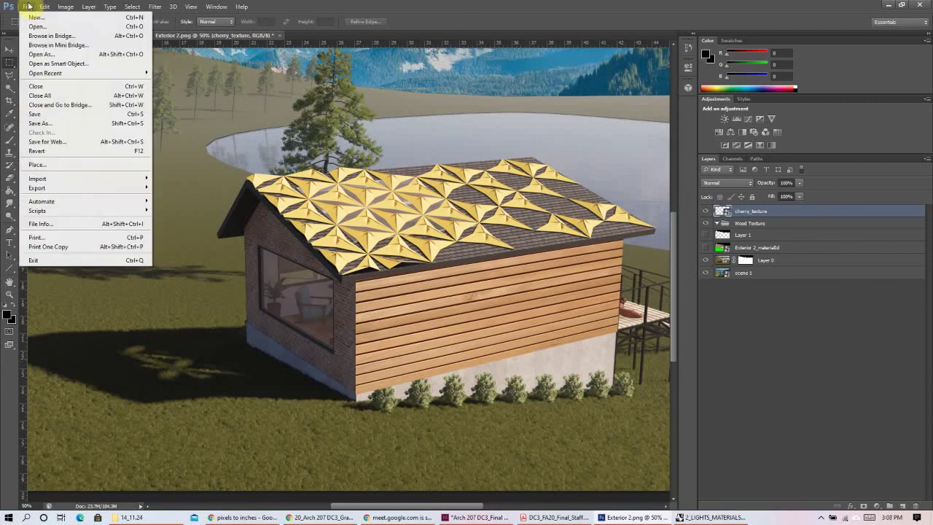
{"action": "left_click", "coordinate": [73, 162]}
{"action": "left_click", "coordinate": [453, 154]}
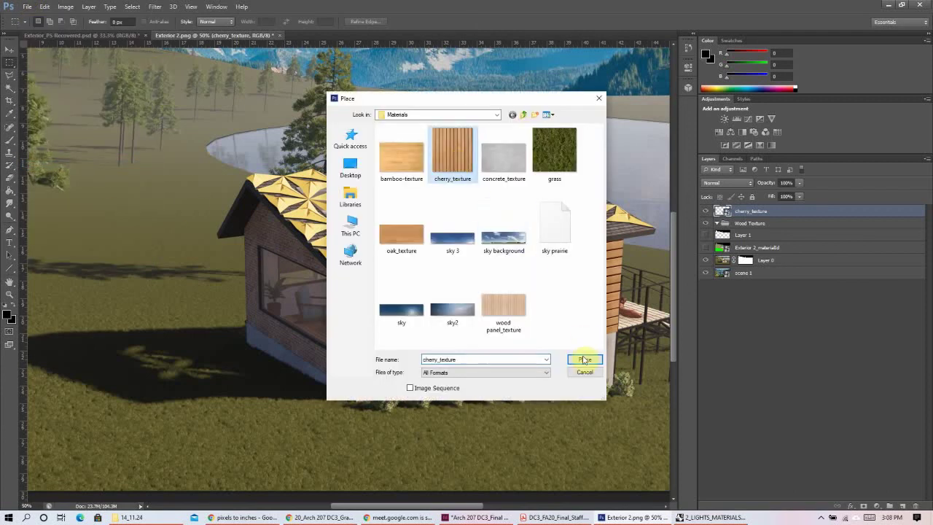
{"action": "left_click", "coordinate": [585, 360]}
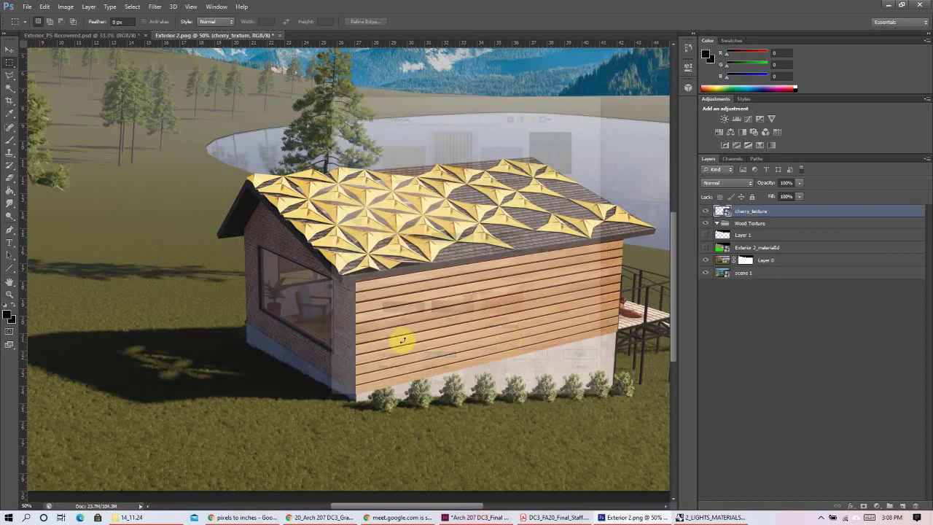
- Rotate the second cherry texture to -90°, align it with the house's near corner over the gable-end wall, and scale it to about 114%
{"action": "left_click_drag", "start_coordinate": [412, 322], "coordinate": [417, 286]}
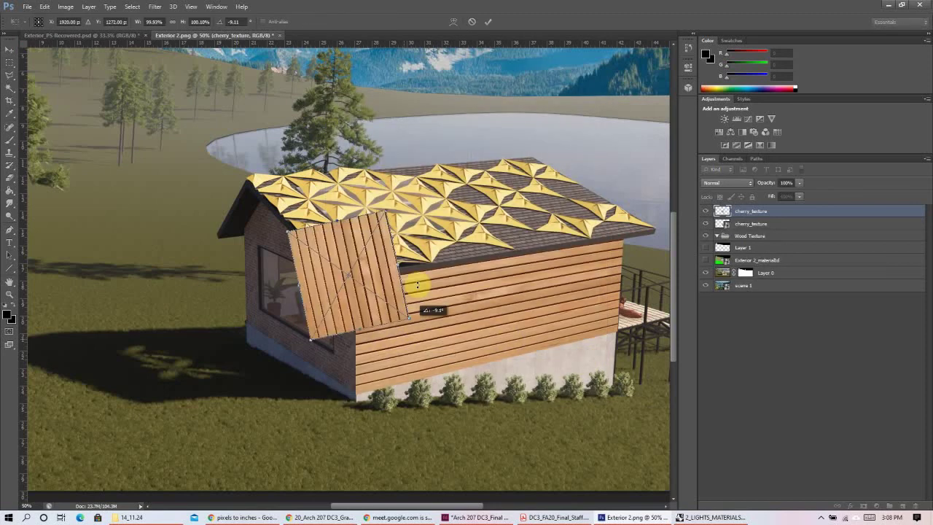
{"action": "left_click_drag", "start_coordinate": [418, 285], "coordinate": [396, 212], "text": "shift"}
{"action": "left_click_drag", "start_coordinate": [379, 292], "coordinate": [333, 348]}
{"action": "left_click_drag", "start_coordinate": [244, 381], "coordinate": [227, 397]}
- Distort the second cherry texture to follow the gable-end wall from the concrete base up to the eaves, and commit the placement
{"action": "right_click", "coordinate": [307, 312]}
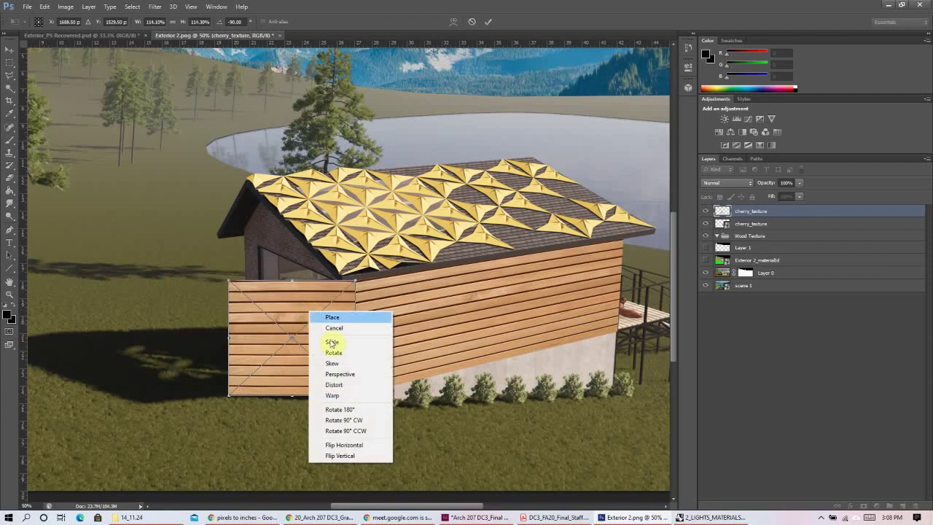
{"action": "left_click", "coordinate": [334, 385]}
{"action": "left_click_drag", "start_coordinate": [229, 281], "coordinate": [244, 236]}
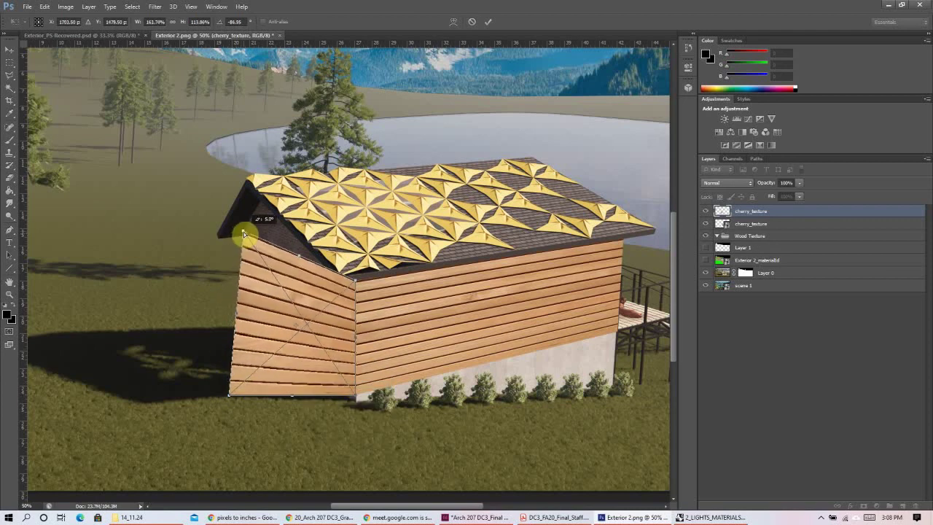
{"action": "left_click_drag", "start_coordinate": [229, 396], "coordinate": [245, 326]}
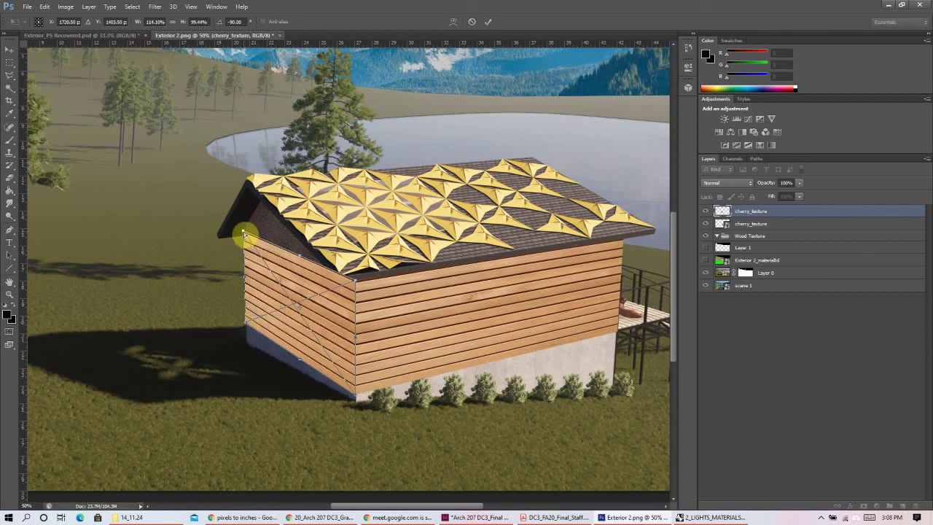
{"action": "left_click_drag", "start_coordinate": [243, 233], "coordinate": [244, 233]}
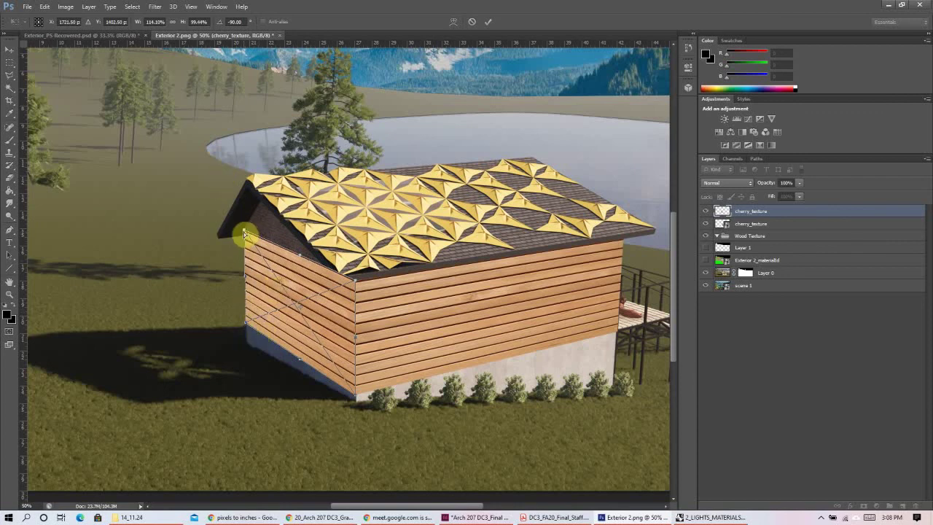
{"action": "left_click_drag", "start_coordinate": [244, 231], "coordinate": [243, 229]}
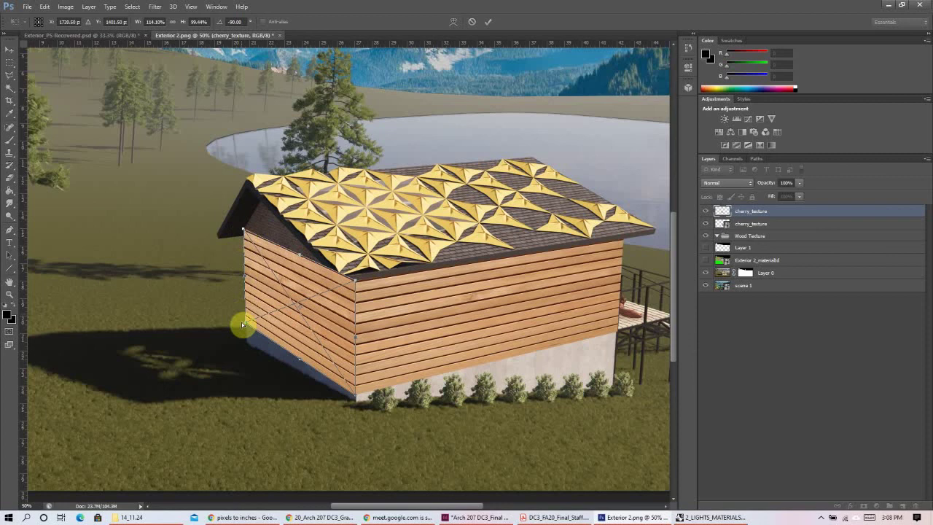
{"action": "left_click_drag", "start_coordinate": [247, 323], "coordinate": [246, 325]}
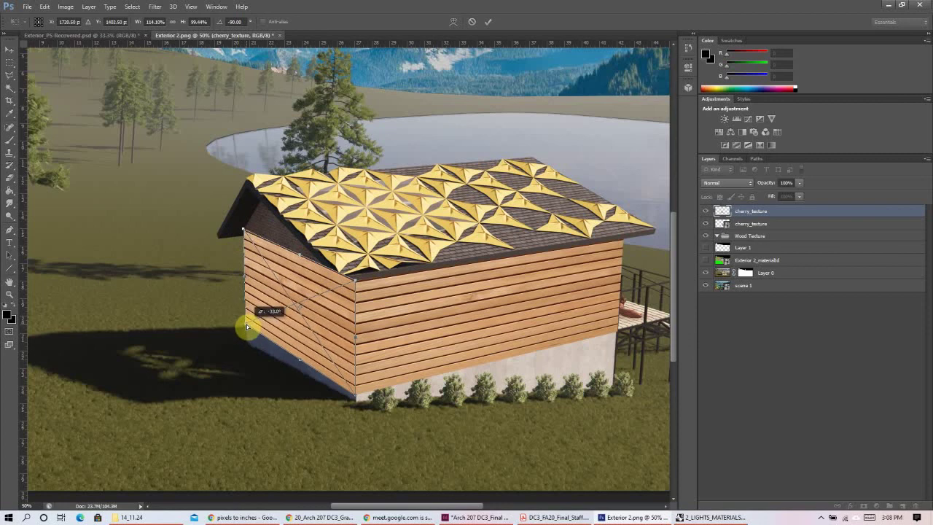
{"action": "left_click", "coordinate": [10, 70]}
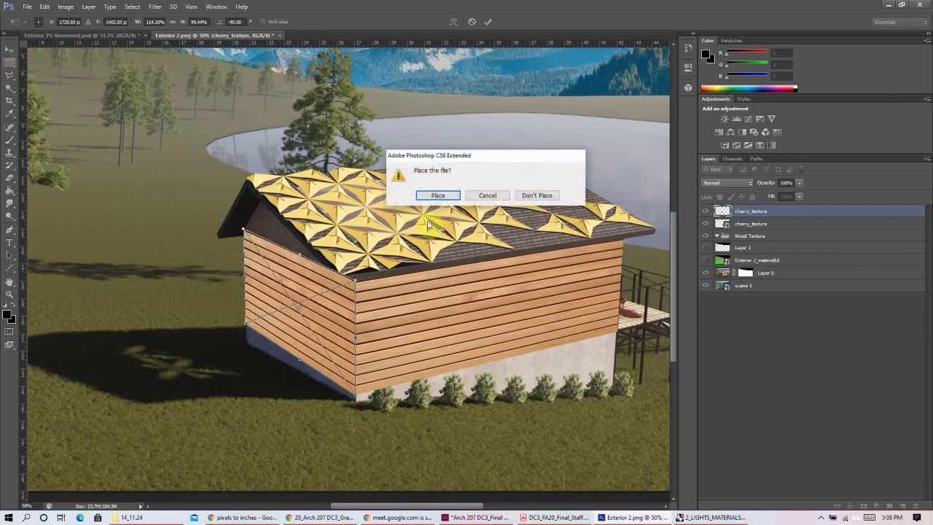
{"action": "left_click", "coordinate": [437, 195]}
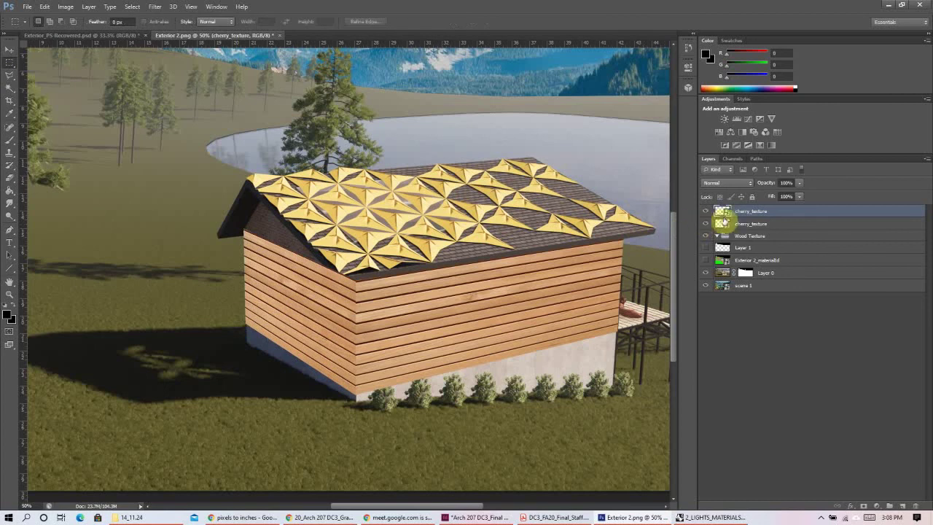
- Duplicate the gable-end cherry_texture layer and move the copy directly above the original to cover the gable's upper part
{"action": "right_click", "coordinate": [749, 217]}
{"action": "left_click", "coordinate": [791, 155]}
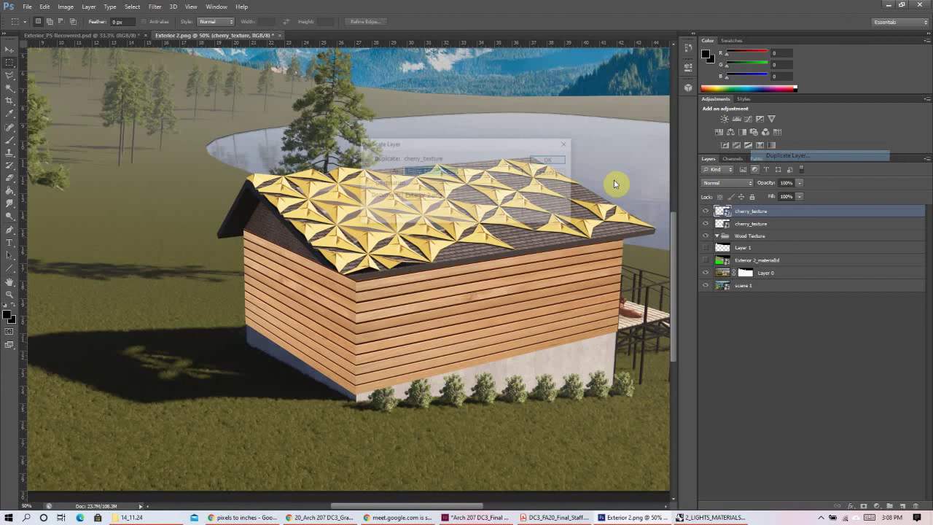
{"action": "key", "text": "Return"}
{"action": "key", "text": "v"}
{"action": "left_click_drag", "start_coordinate": [329, 329], "coordinate": [328, 236]}
{"action": "left_click", "coordinate": [282, 220]}
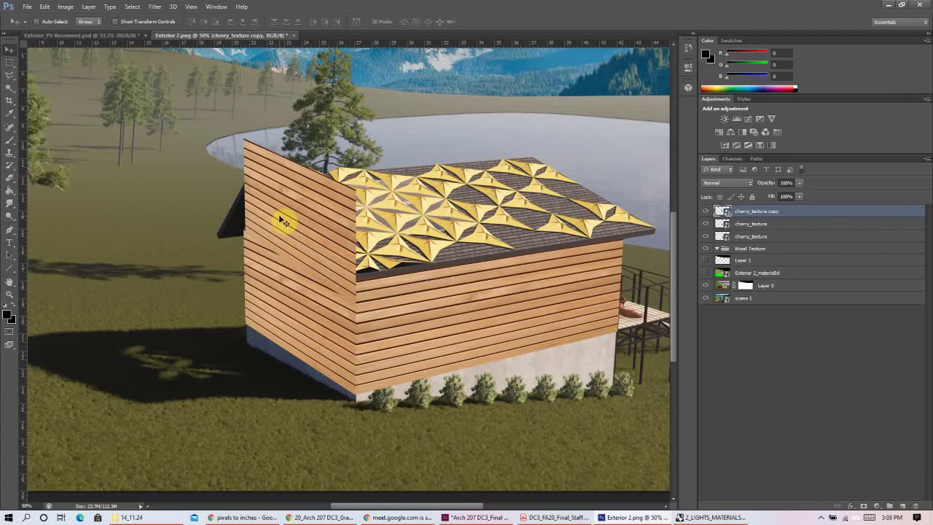
- Distort the duplicated texture so its lower edge meets the planks below and its upper edge clears the gable peak, and commit the transform
{"action": "key", "text": "ctrl+t"}
{"action": "right_click", "coordinate": [302, 223]}
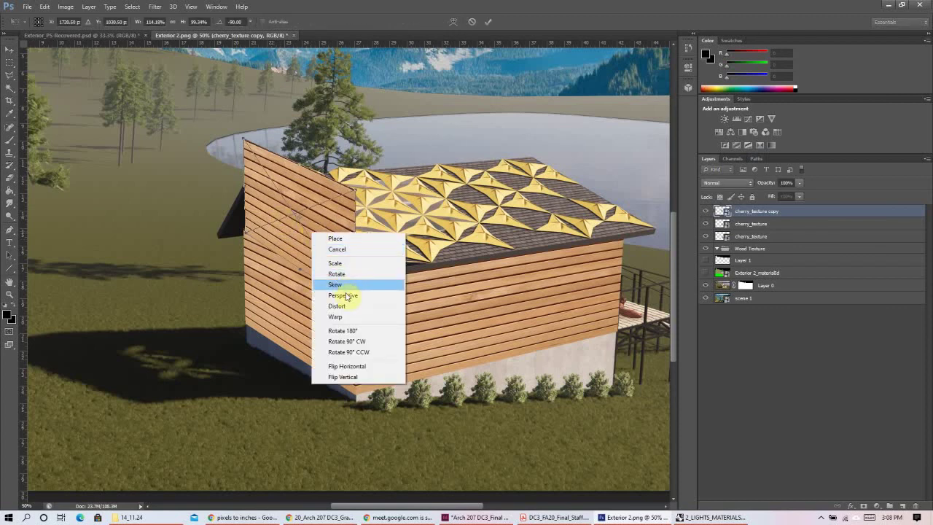
{"action": "left_click", "coordinate": [350, 306]}
{"action": "left_click_drag", "start_coordinate": [358, 308], "coordinate": [358, 287]}
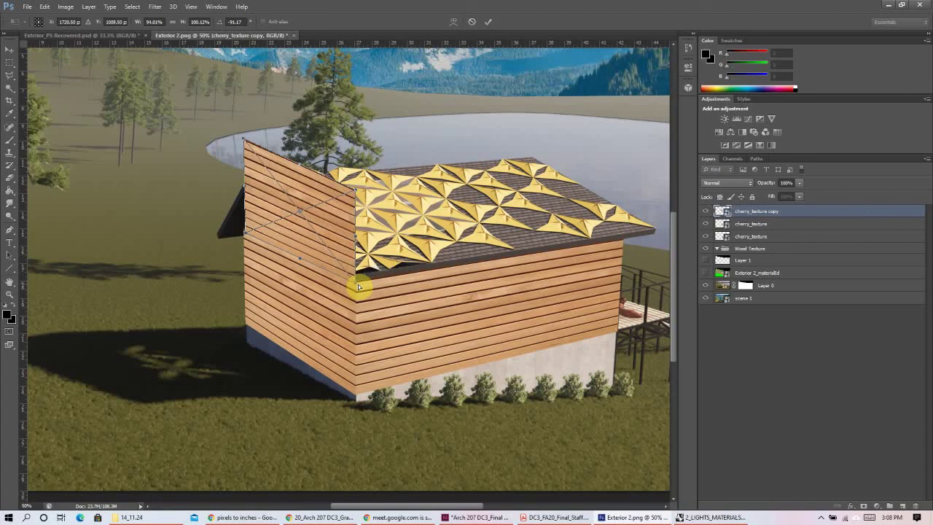
{"action": "left_click_drag", "start_coordinate": [247, 232], "coordinate": [244, 229]}
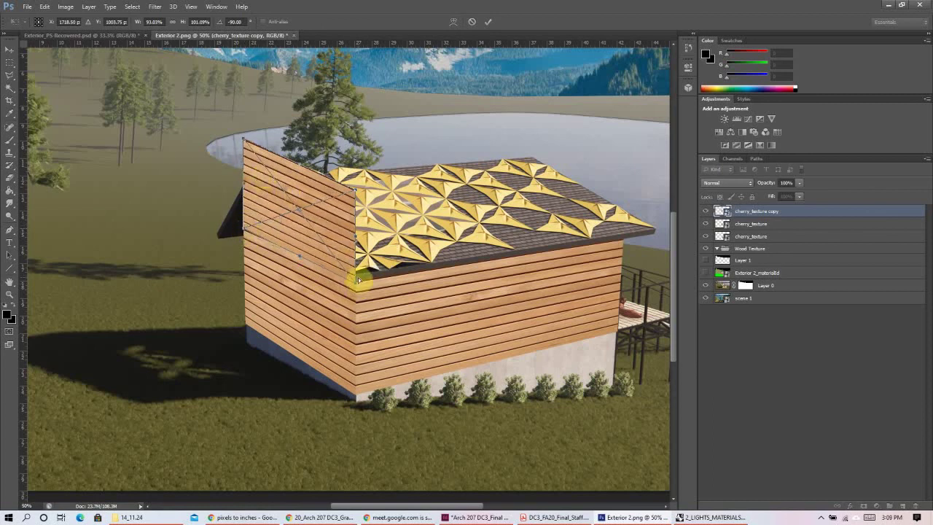
{"action": "left_click_drag", "start_coordinate": [357, 281], "coordinate": [357, 283]}
{"action": "left_click_drag", "start_coordinate": [356, 190], "coordinate": [353, 174]}
{"action": "left_click_drag", "start_coordinate": [245, 141], "coordinate": [241, 153]}
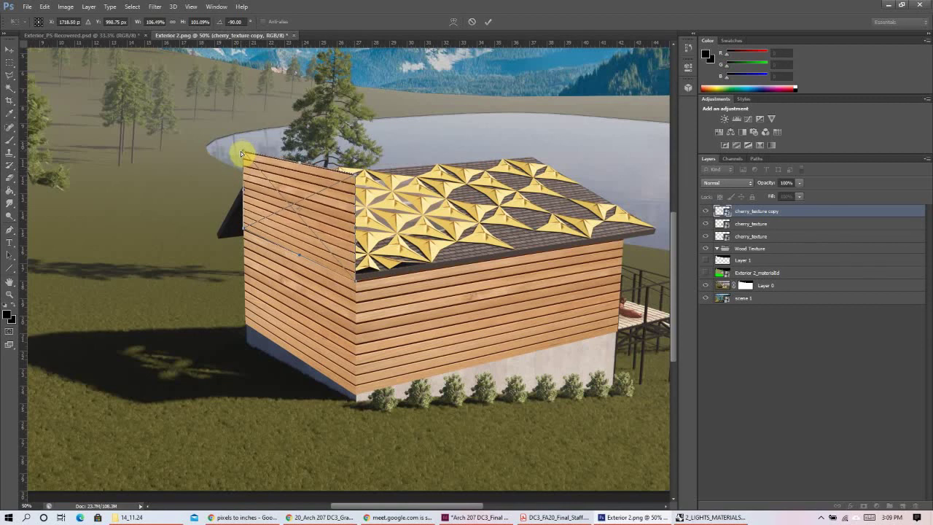
{"action": "left_click_drag", "start_coordinate": [246, 234], "coordinate": [247, 232]}
{"action": "left_click_drag", "start_coordinate": [357, 280], "coordinate": [358, 269]}
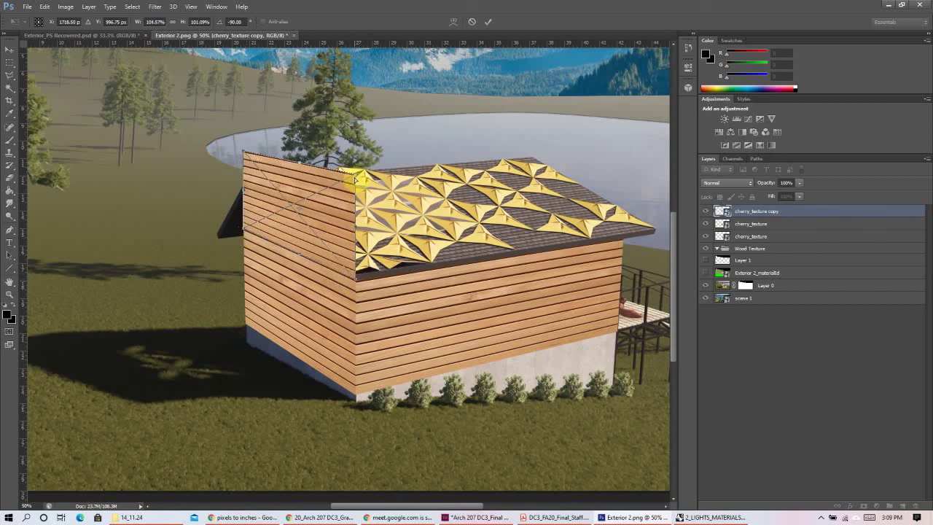
{"action": "left_click_drag", "start_coordinate": [355, 180], "coordinate": [356, 171]}
{"action": "left_click_drag", "start_coordinate": [245, 154], "coordinate": [244, 148]}
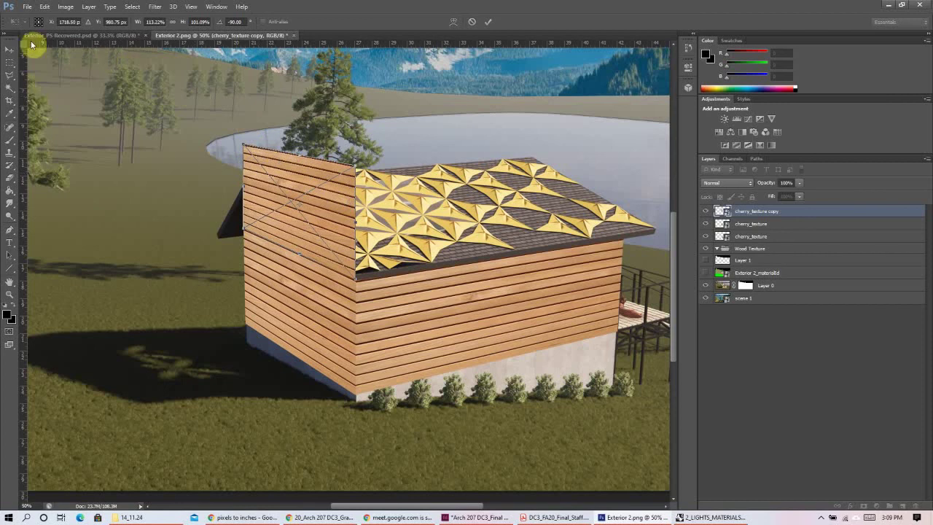
{"action": "left_click", "coordinate": [11, 62]}
{"action": "left_click", "coordinate": [437, 195]}
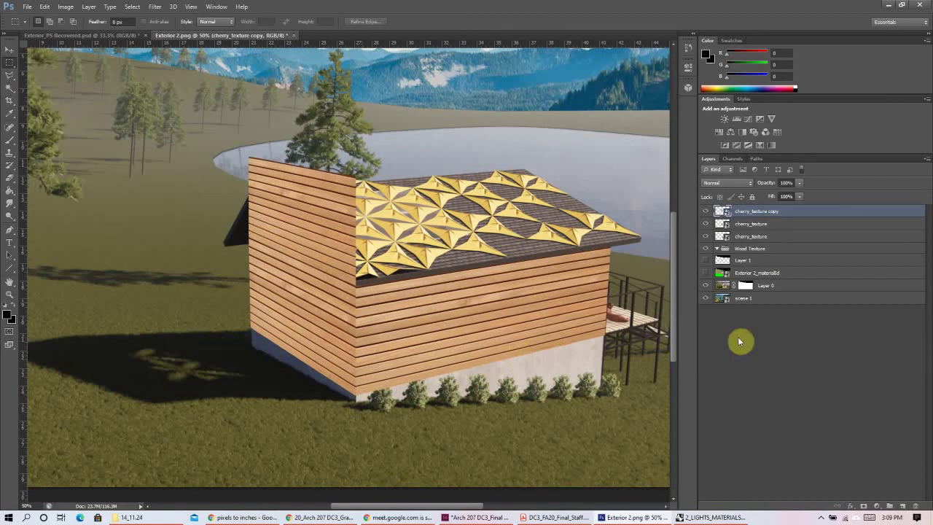
- Move the three cherry texture layers into the Wood Texture group, collapse it, and toggle its visibility to check the grouping
{"action": "key", "text": "ctrl+minus"}
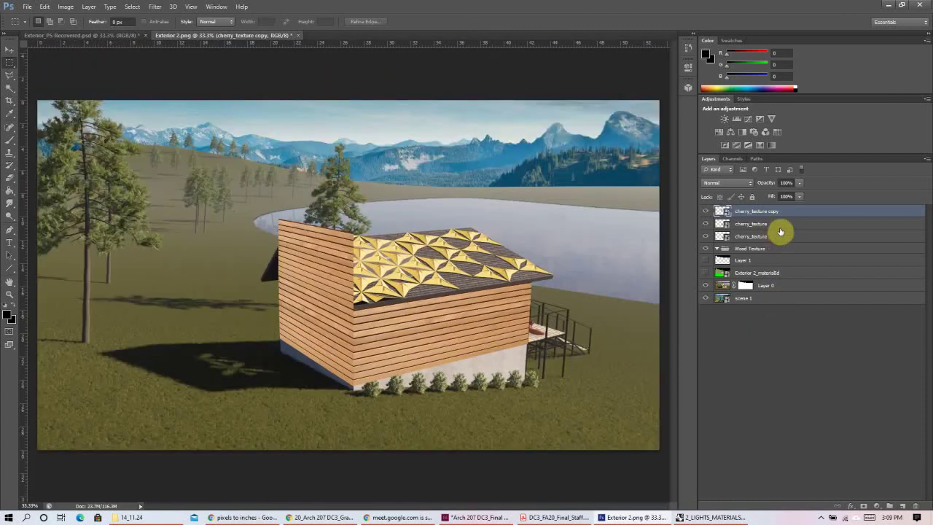
{"action": "left_click_drag", "start_coordinate": [796, 236], "coordinate": [794, 246], "text": "shift"}
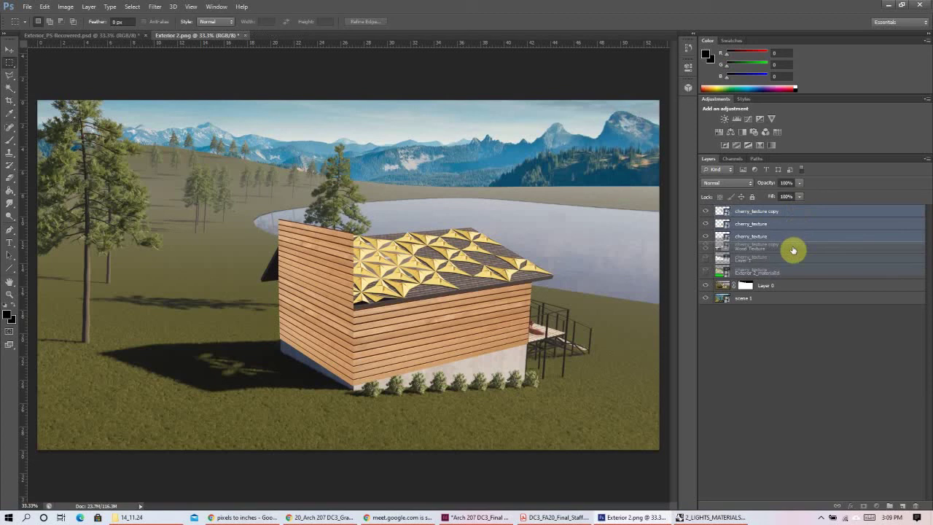
{"action": "left_click_drag", "start_coordinate": [793, 251], "coordinate": [794, 251], "text": "shift"}
{"action": "left_click", "coordinate": [717, 211]}
{"action": "left_click", "coordinate": [707, 211]}
{"action": "left_click", "coordinate": [707, 212]}
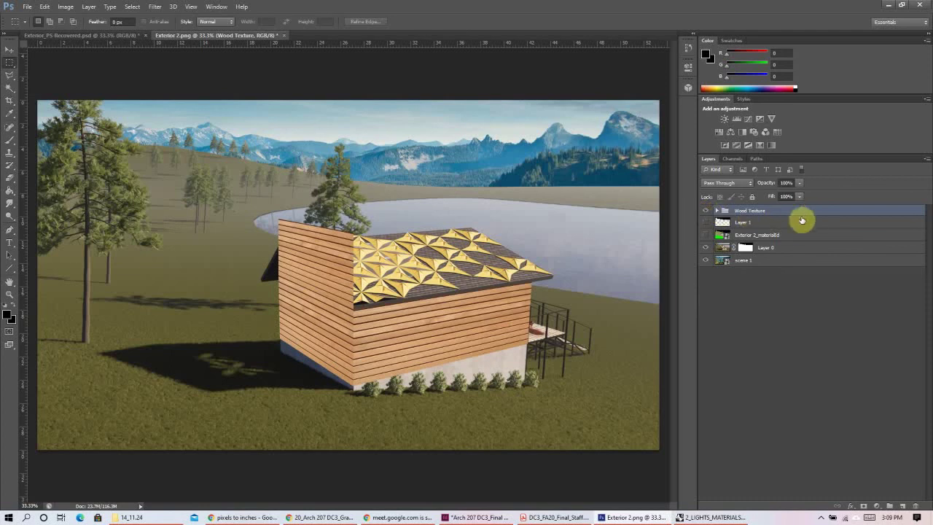
- Show the Exterior 2_materialId layer, hide the Wood Texture group, and select the yellow wall area with the Magic Wand
{"action": "left_click", "coordinate": [705, 234]}
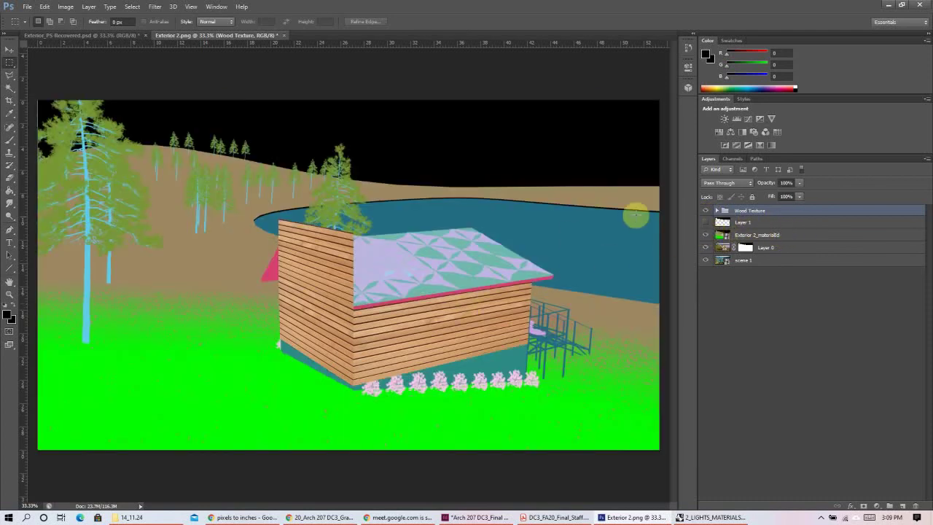
{"action": "left_click", "coordinate": [705, 210]}
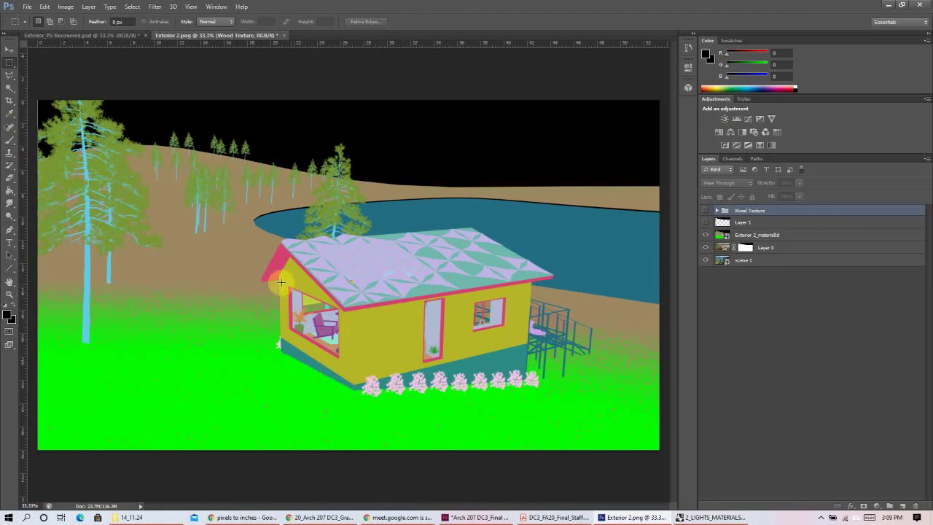
{"action": "left_click", "coordinate": [10, 89]}
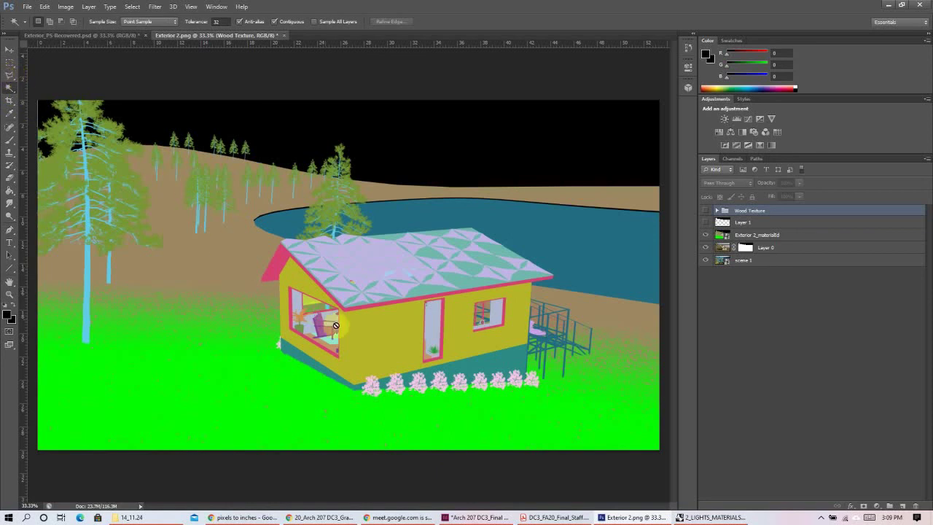
{"action": "left_click", "coordinate": [779, 235]}
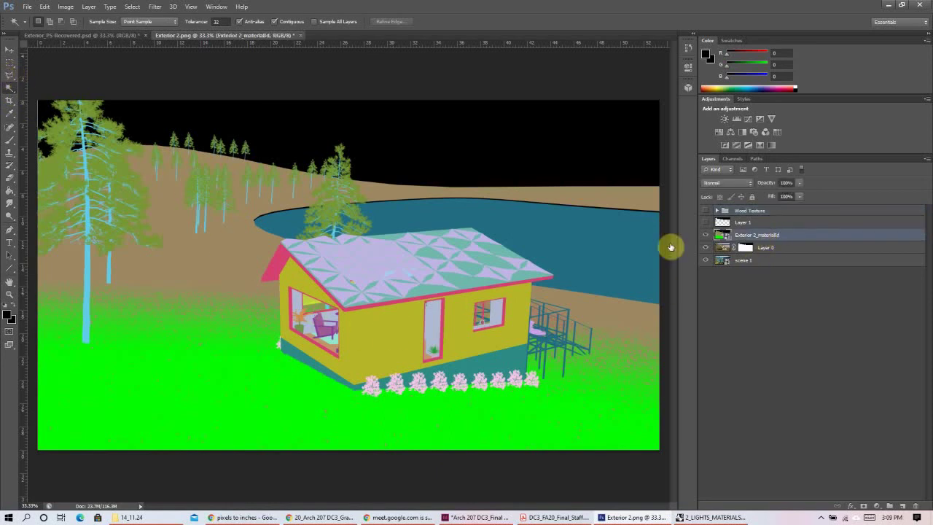
{"action": "left_click", "coordinate": [382, 335]}
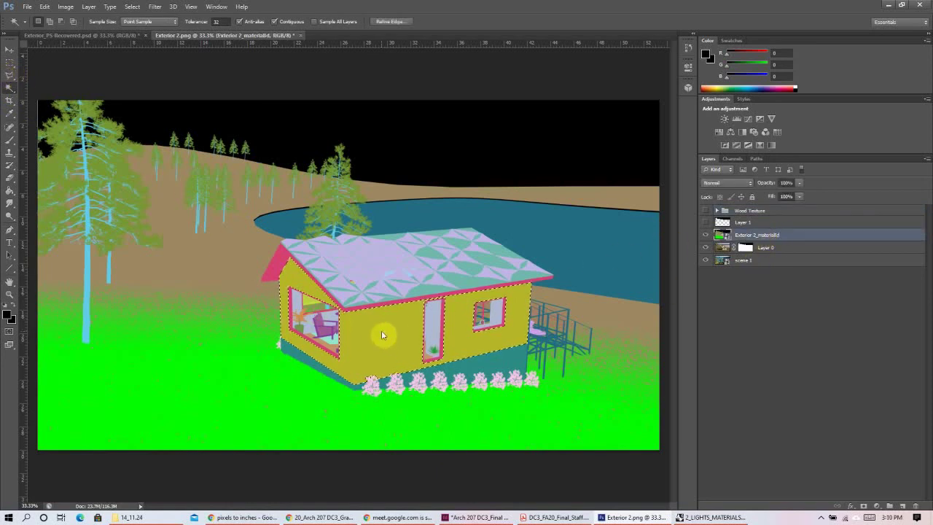
- Add an empty layer beneath the three cherry textures in the Wood Texture group and hide the Exterior 2_materialId layer
{"action": "left_click", "coordinate": [742, 211]}
{"action": "left_click", "coordinate": [717, 210]}
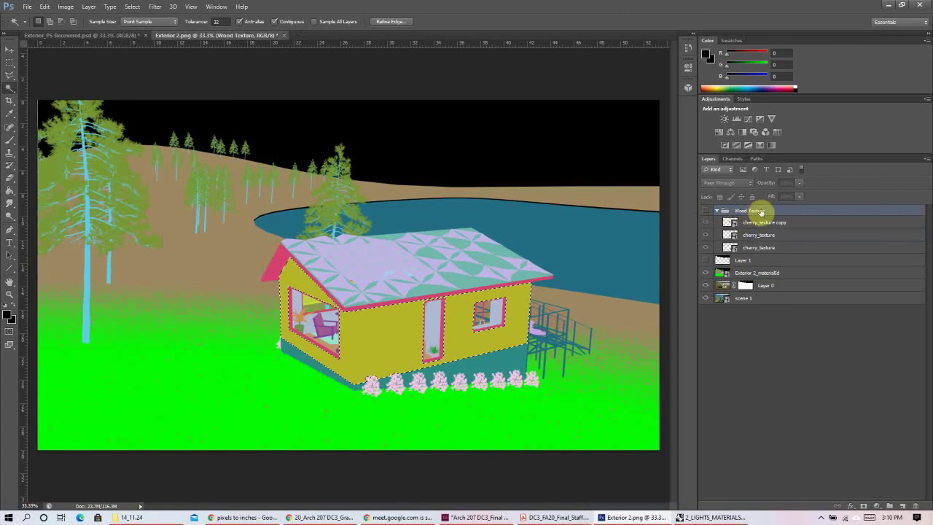
{"action": "left_click", "coordinate": [762, 248]}
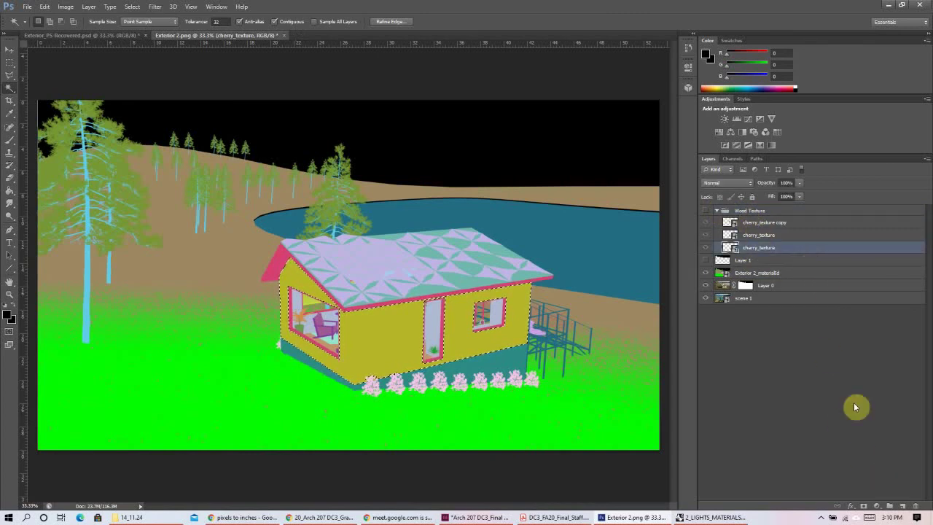
{"action": "left_click", "coordinate": [903, 505]}
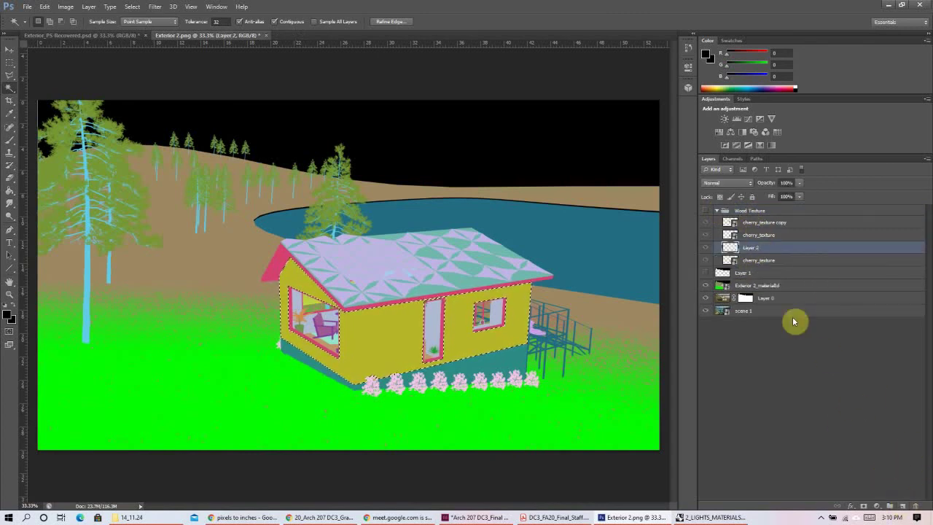
{"action": "left_click_drag", "start_coordinate": [751, 252], "coordinate": [752, 259]}
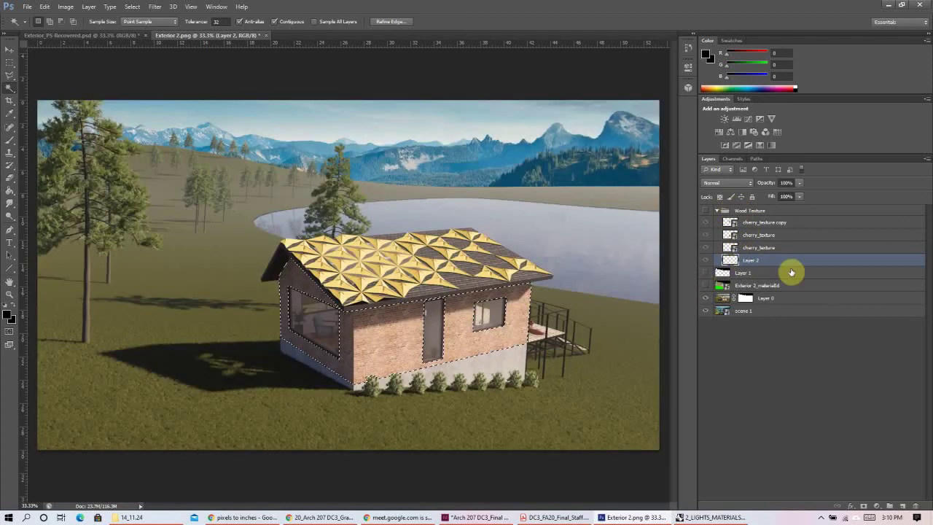
{"action": "left_click", "coordinate": [705, 285]}
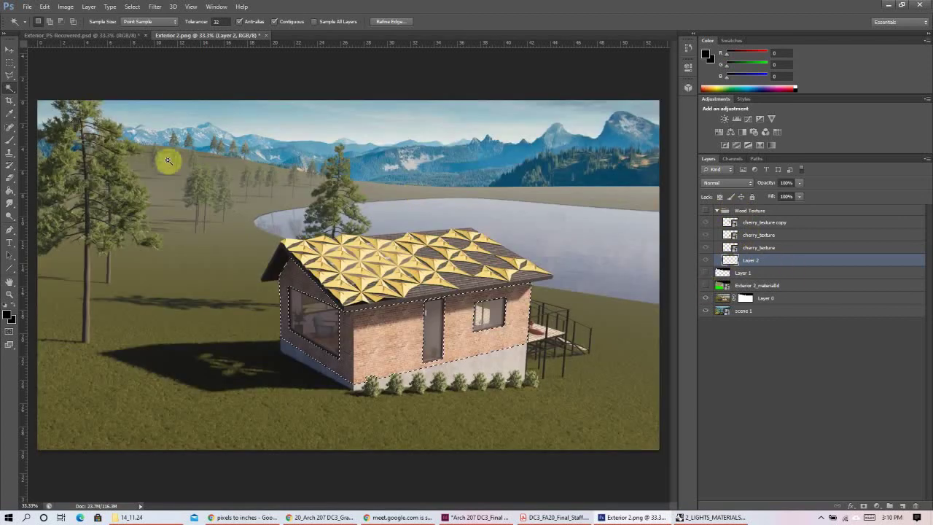
- Fill the wall selection with black on the new layer, check it with the cherry textures hidden, deselect, and show the textures again
{"action": "left_click", "coordinate": [16, 151]}
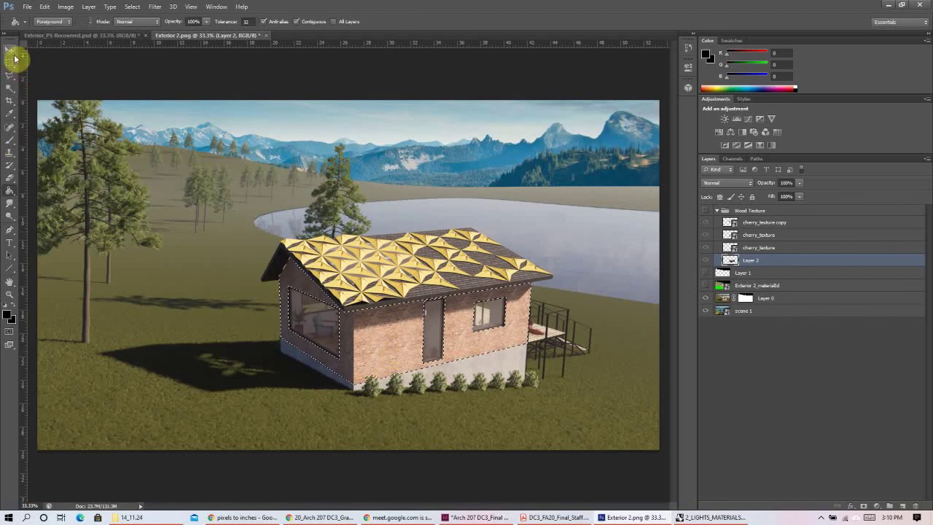
{"action": "key", "text": "m"}
{"action": "left_click", "coordinate": [705, 210]}
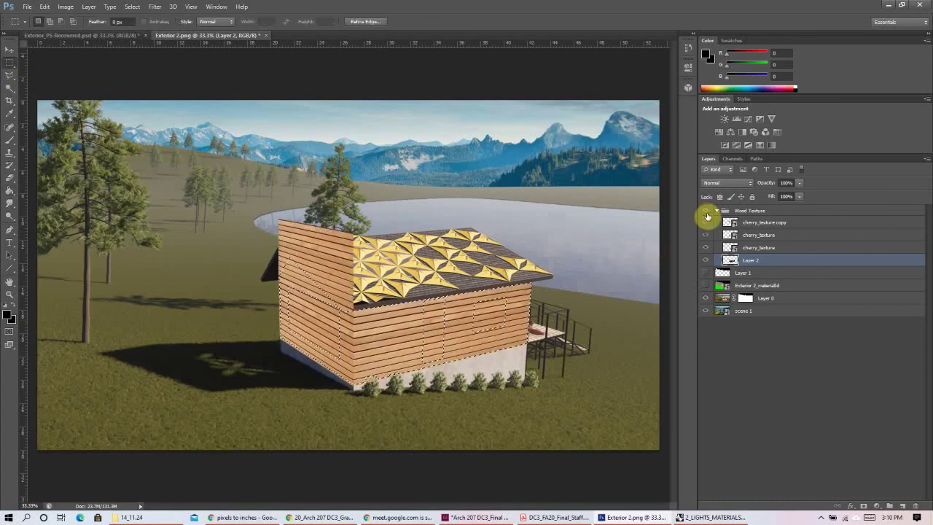
{"action": "left_click", "coordinate": [706, 249]}
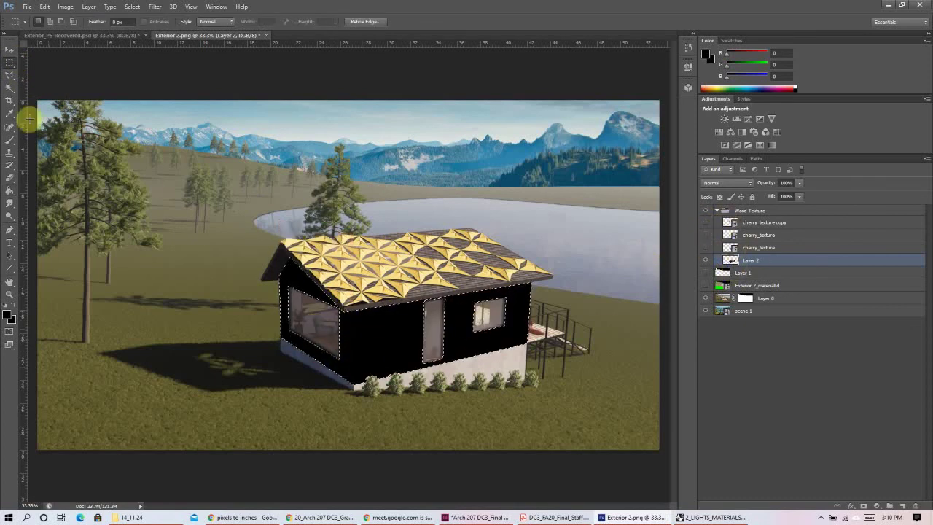
{"action": "left_click", "coordinate": [442, 212]}
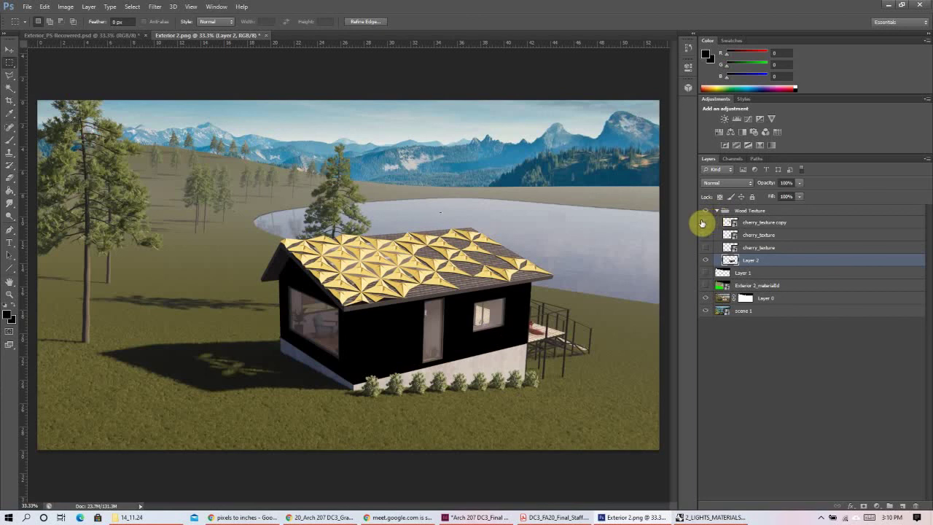
{"action": "left_click", "coordinate": [705, 248]}
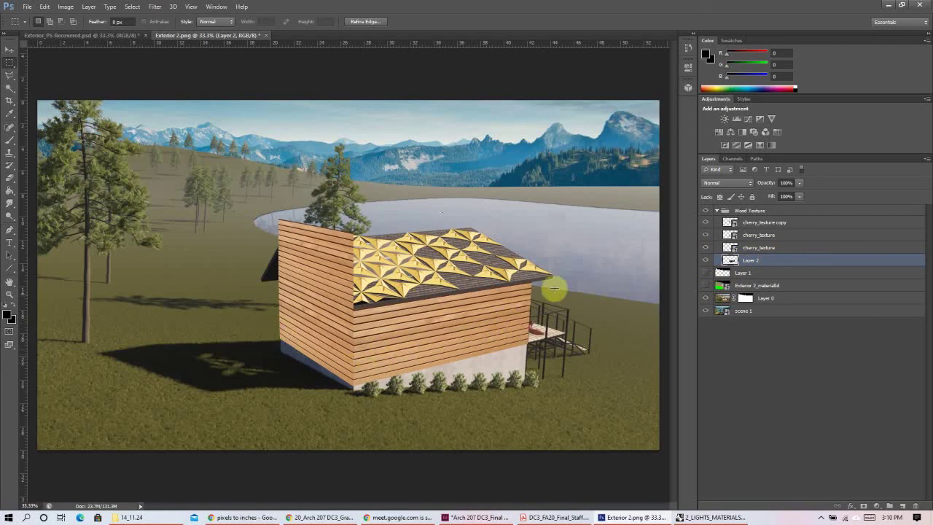
- Create a clipping mask from the three cherry texture layers onto the black wall-shape layer
{"action": "left_click", "coordinate": [799, 221]}
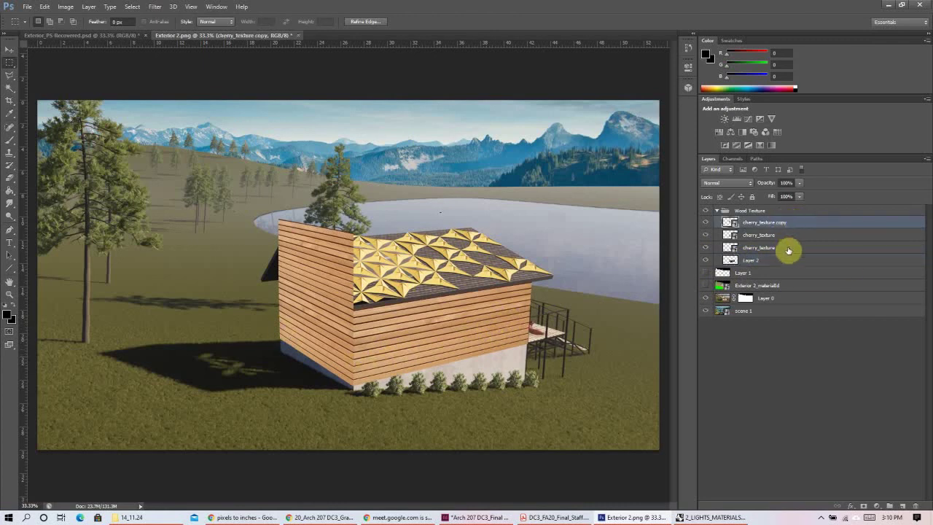
{"action": "left_click", "coordinate": [793, 249], "text": "shift"}
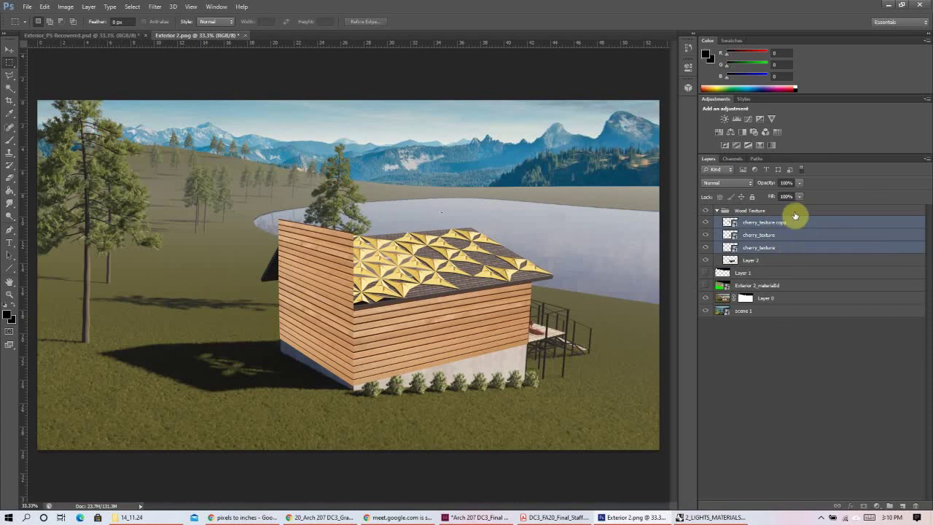
{"action": "key", "text": "ctrl+alt+g"}
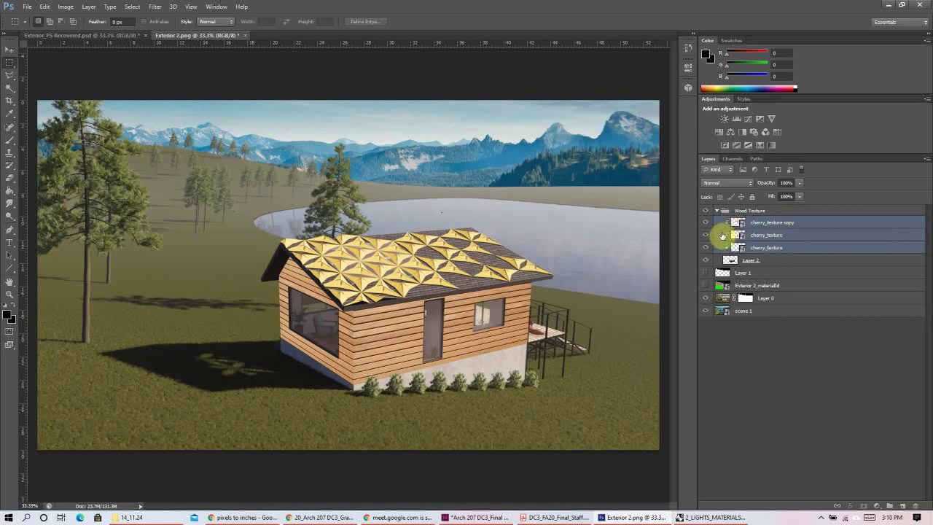
{"action": "left_click_drag", "start_coordinate": [725, 255], "coordinate": [810, 255]}
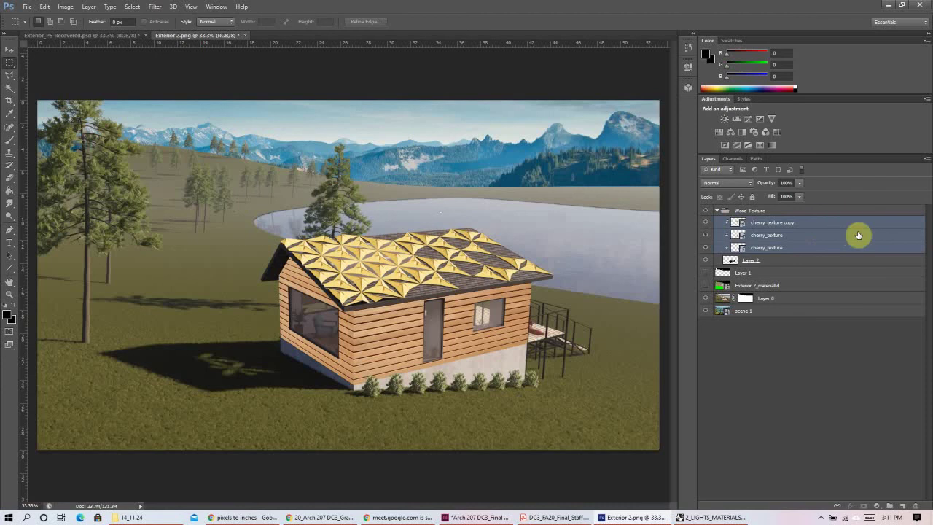
- Try shifting the long wall's cherry_texture inside the clipping mask, and move it back to its starting position
{"action": "left_click", "coordinate": [817, 249]}
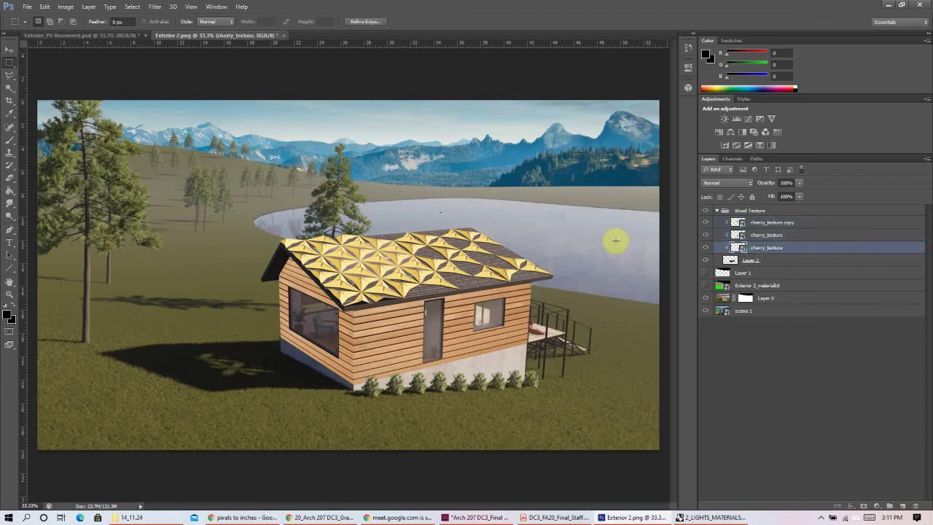
{"action": "left_click", "coordinate": [10, 49]}
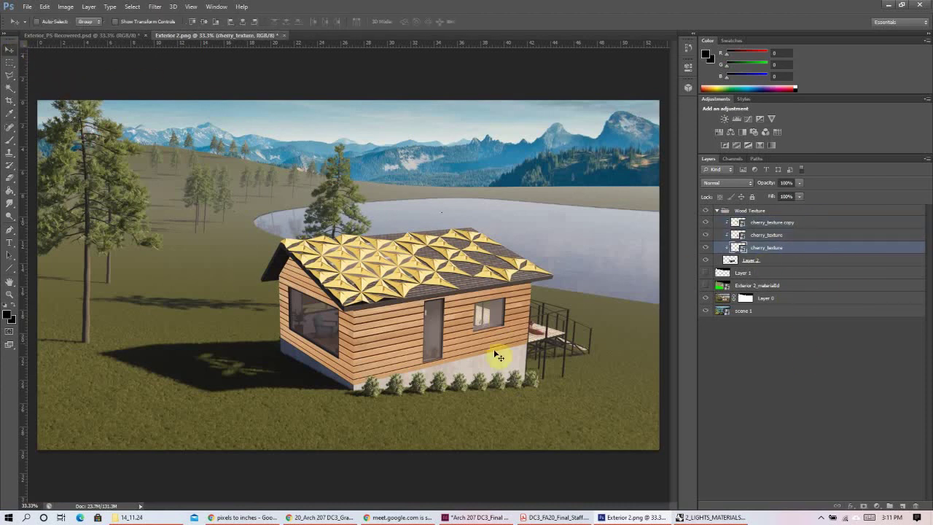
{"action": "mouse_move", "coordinate": [481, 353]}
{"action": "left_mouse_down"}
{"action": "mouse_move", "coordinate": [489, 360]}
{"action": "mouse_move", "coordinate": [494, 317]}
{"action": "mouse_move", "coordinate": [461, 323]}
{"action": "mouse_move", "coordinate": [463, 362]}
{"action": "mouse_move", "coordinate": [419, 345]}
{"action": "mouse_move", "coordinate": [481, 331]}
{"action": "mouse_move", "coordinate": [509, 373]}
{"action": "mouse_move", "coordinate": [475, 332]}
{"action": "mouse_move", "coordinate": [482, 328]}
{"action": "mouse_move", "coordinate": [475, 348]}
{"action": "mouse_move", "coordinate": [483, 346]}
{"action": "left_mouse_up"}
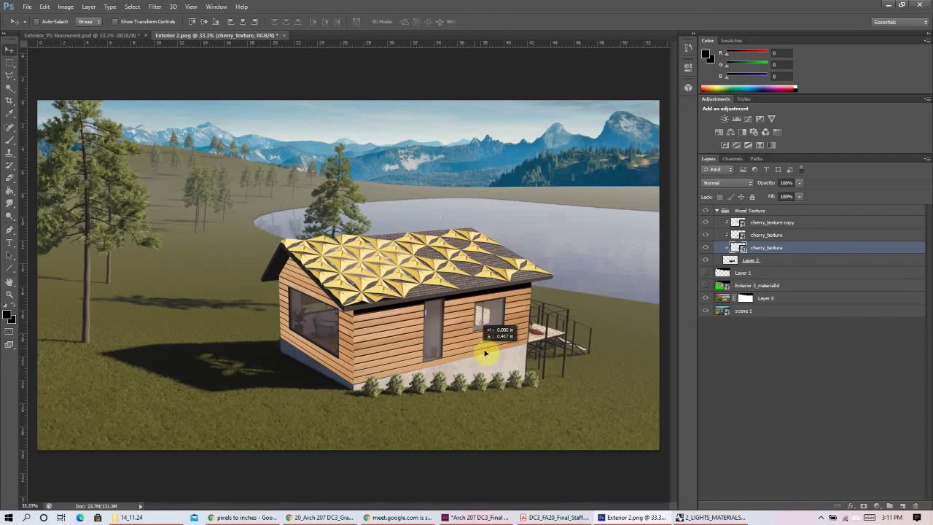
{"action": "left_click_drag", "start_coordinate": [485, 352], "coordinate": [490, 351]}
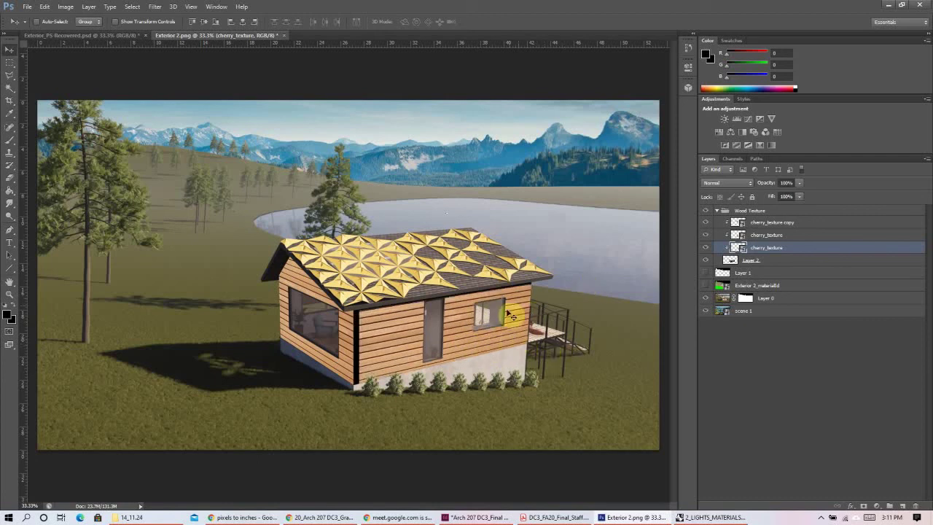
{"action": "mouse_move", "coordinate": [519, 306]}
{"action": "left_mouse_down"}
{"action": "mouse_move", "coordinate": [515, 284]}
{"action": "mouse_move", "coordinate": [515, 303]}
{"action": "left_mouse_up"}
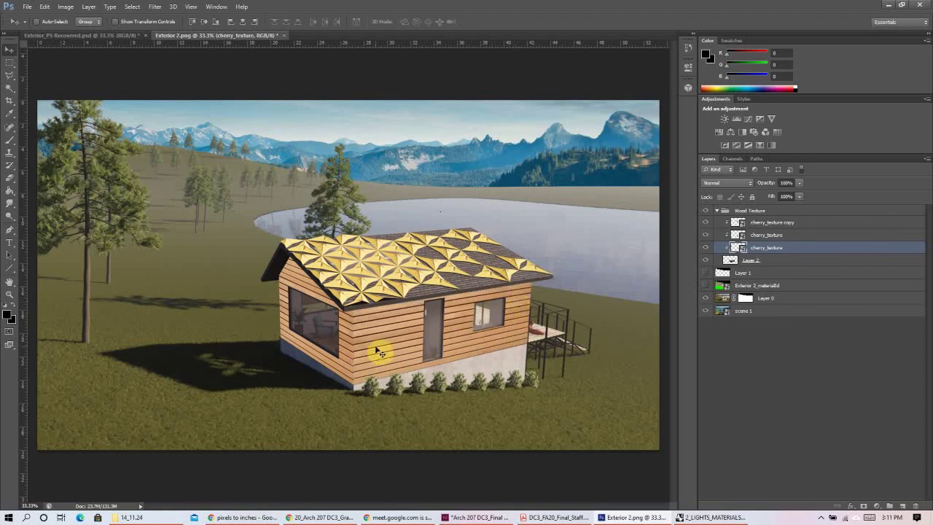
- Undo the edits back to before the three cherry texture layers were clipped
{"action": "left_click", "coordinate": [11, 62]}
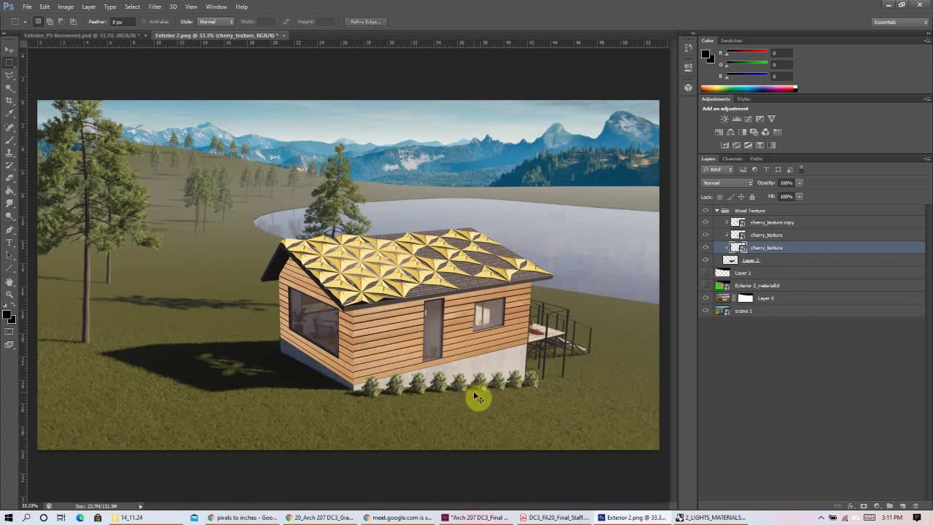
{"action": "key", "text": "ctrl+z"}
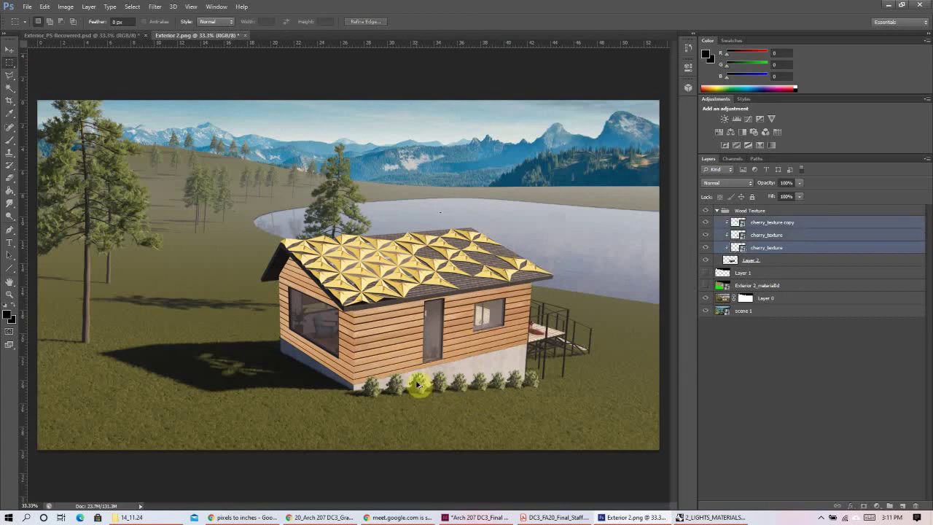
{"action": "key", "text": "ctrl+alt+z"}
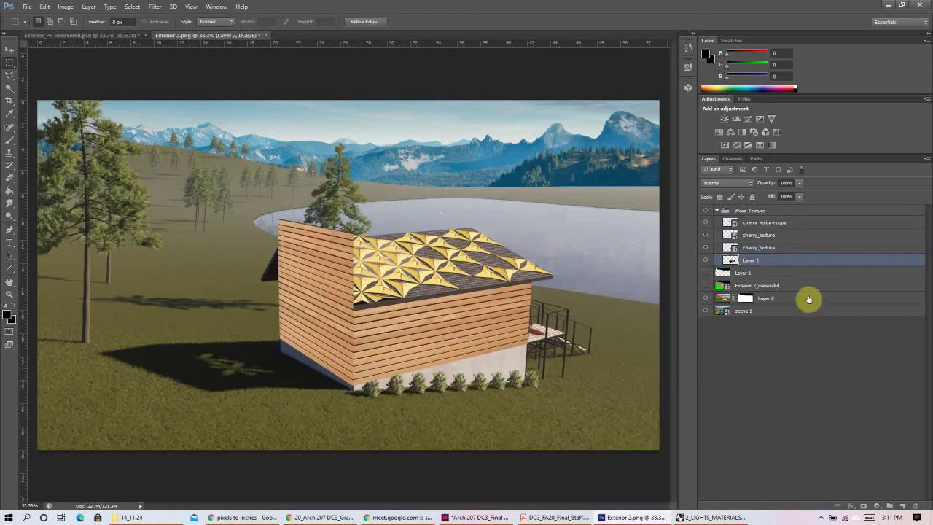
- Select all three cherry texture layers again and clip them to the black wall-shape layer beneath
{"action": "left_click", "coordinate": [775, 222]}
{"action": "left_click", "coordinate": [778, 248], "text": "shift"}
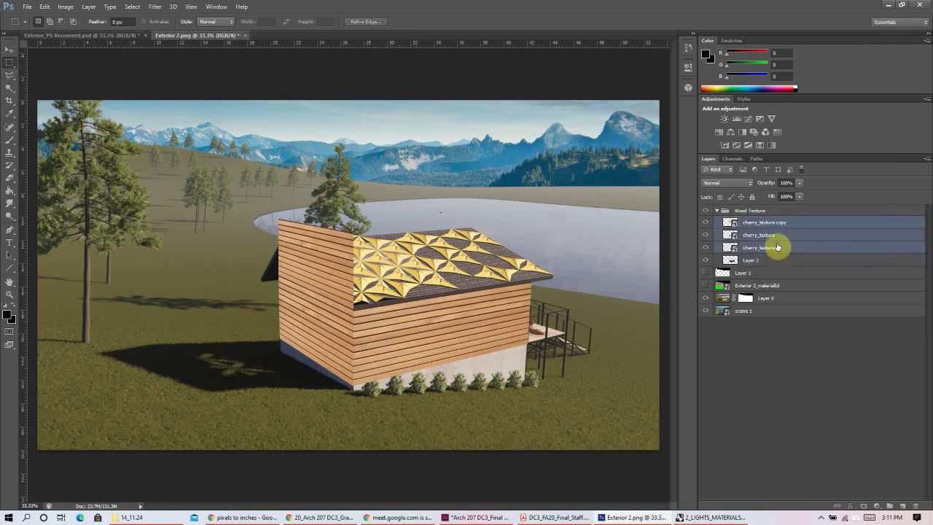
{"action": "key", "text": "ctrl+alt+g"}
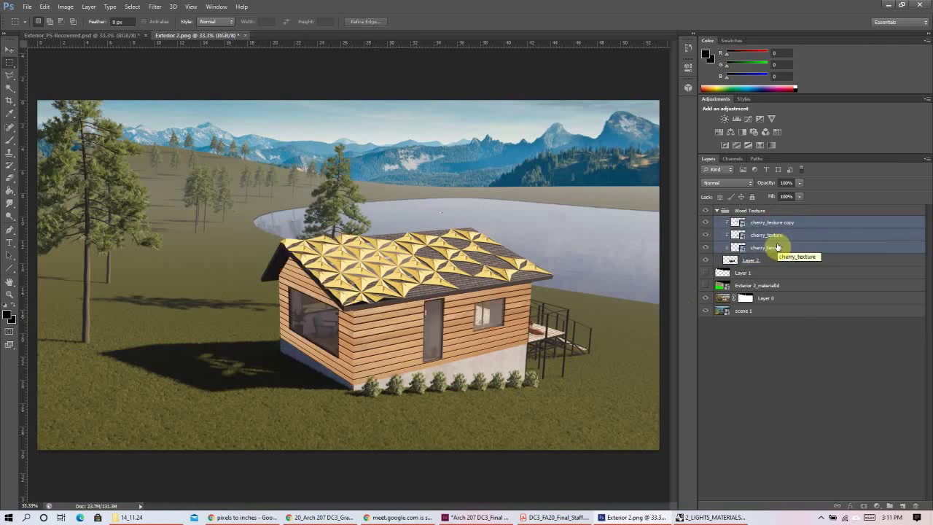
- Review the clipped layers and their base, toggling the Wood Texture group's visibility to compare the cherry planks with the brick walls
{"action": "left_click", "coordinate": [816, 261]}
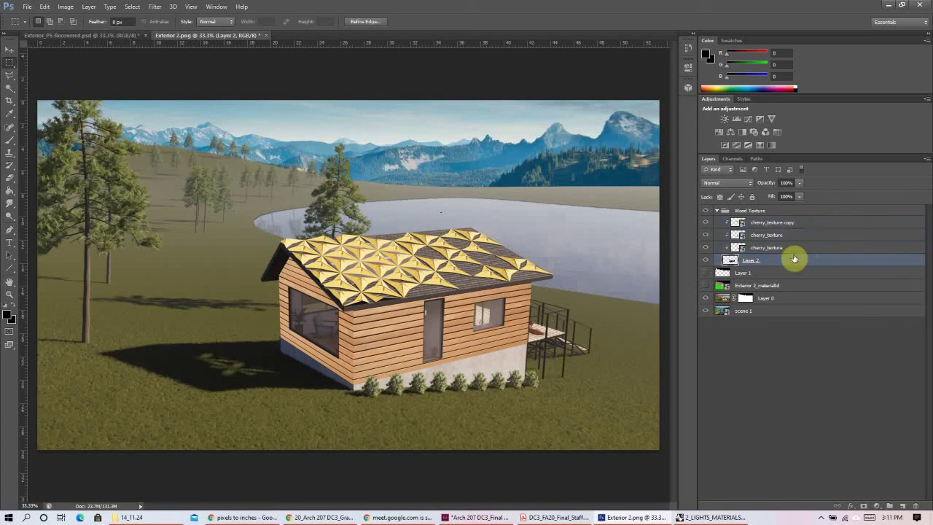
{"action": "left_click", "coordinate": [786, 224]}
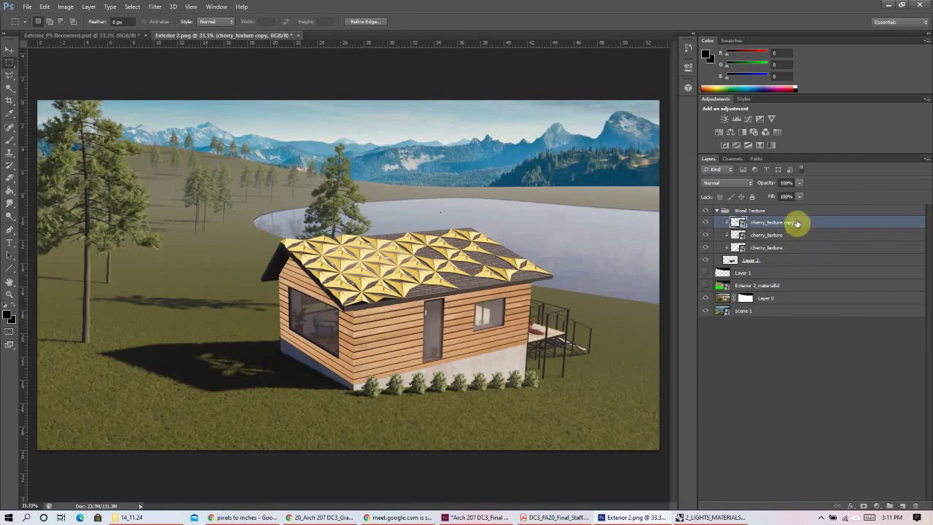
{"action": "left_click", "coordinate": [725, 264]}
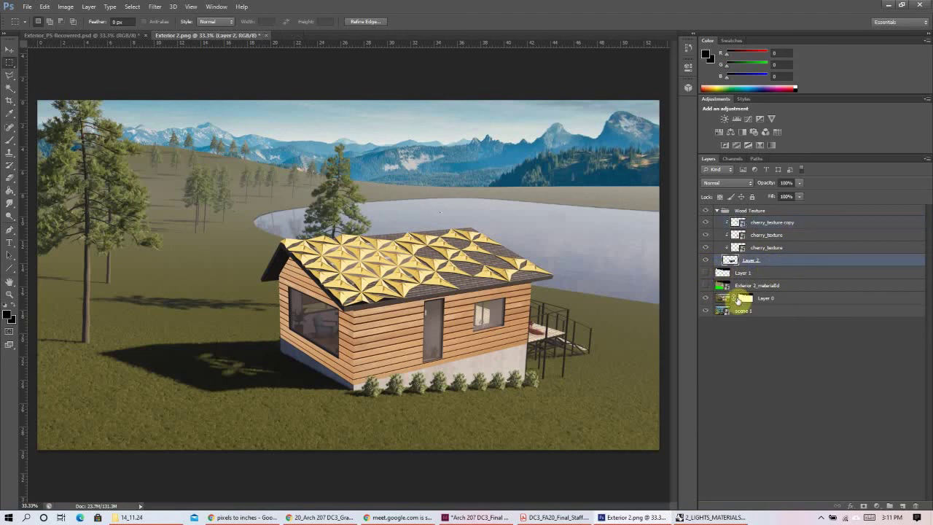
{"action": "left_click", "coordinate": [705, 210]}
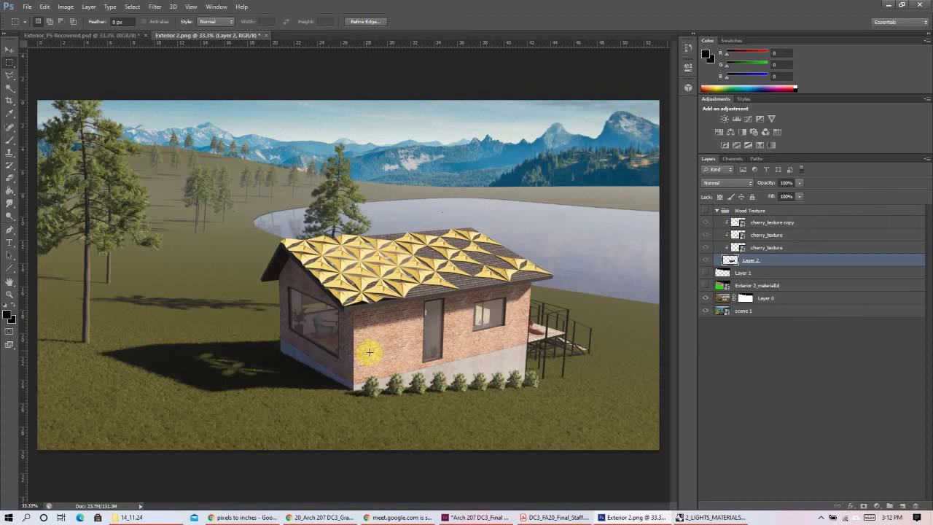
{"action": "left_click", "coordinate": [706, 210]}
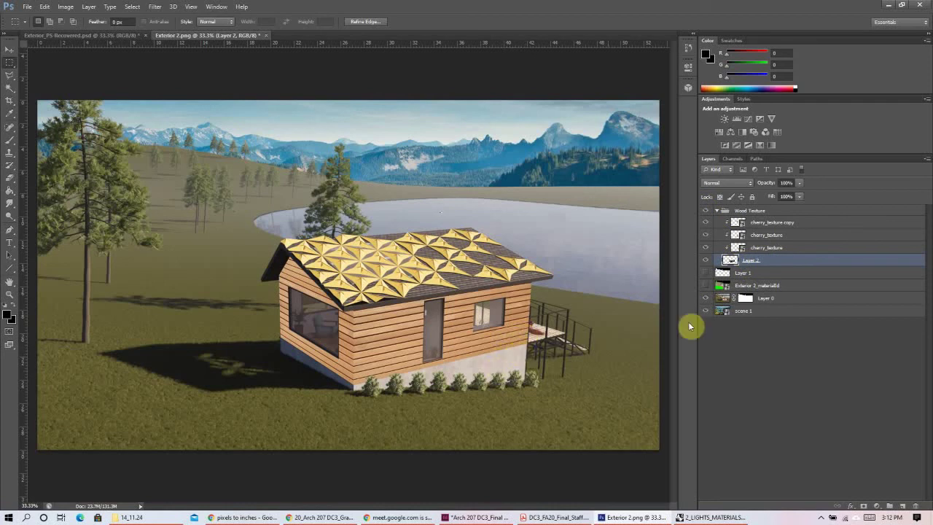
- Rename the black wall-shape layer at the base of the clipped cherry textures as Siding Mask
{"action": "left_click", "coordinate": [728, 183]}
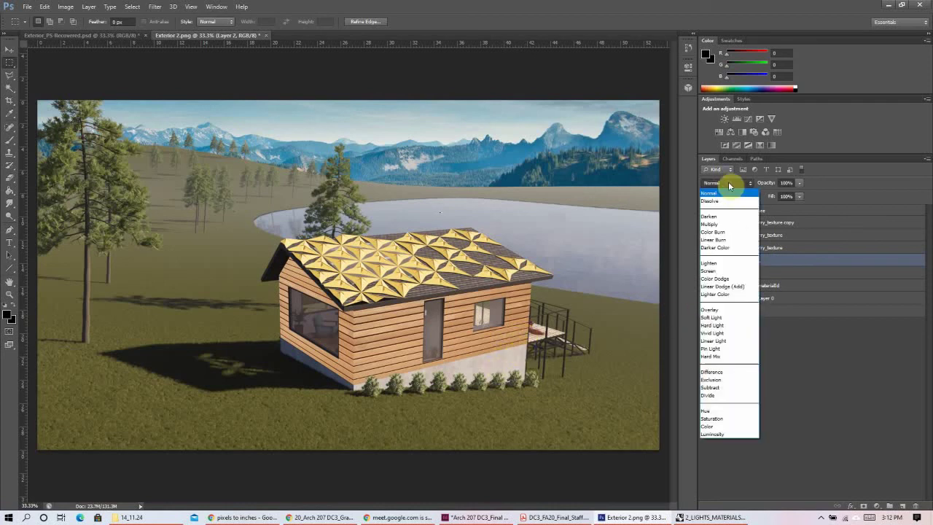
{"action": "left_click", "coordinate": [802, 264]}
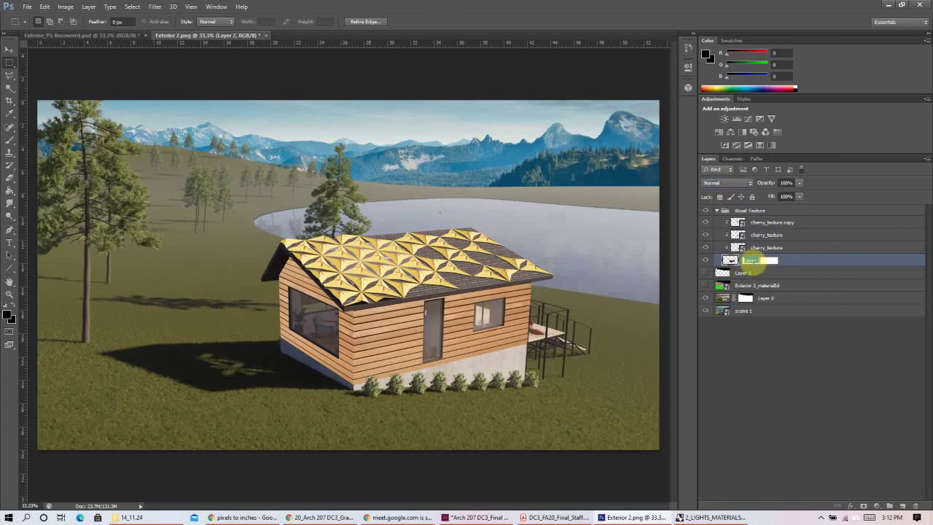
{"action": "type", "text": "Siding Mask"}
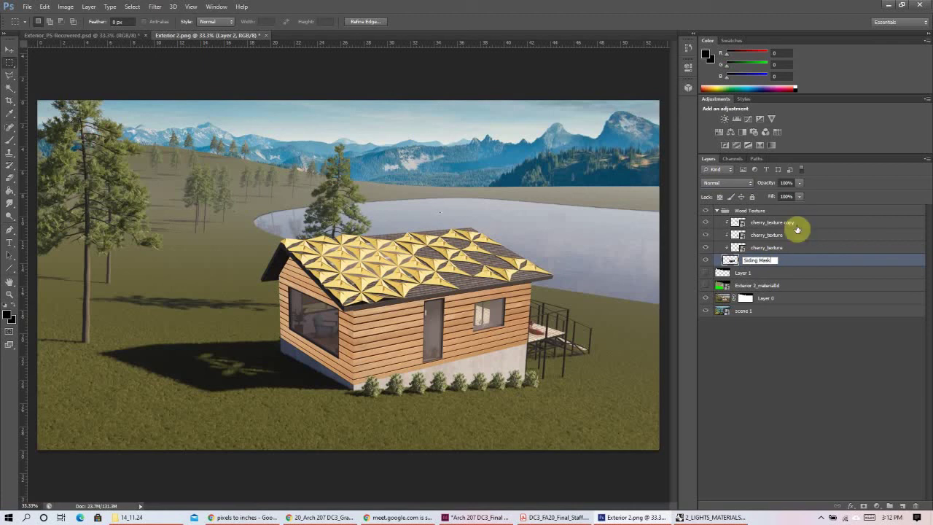
- Try the Multiply blend mode on the Siding Mask layer, inspect the planks up close, and set the mode back to Normal
{"action": "left_click", "coordinate": [739, 183]}
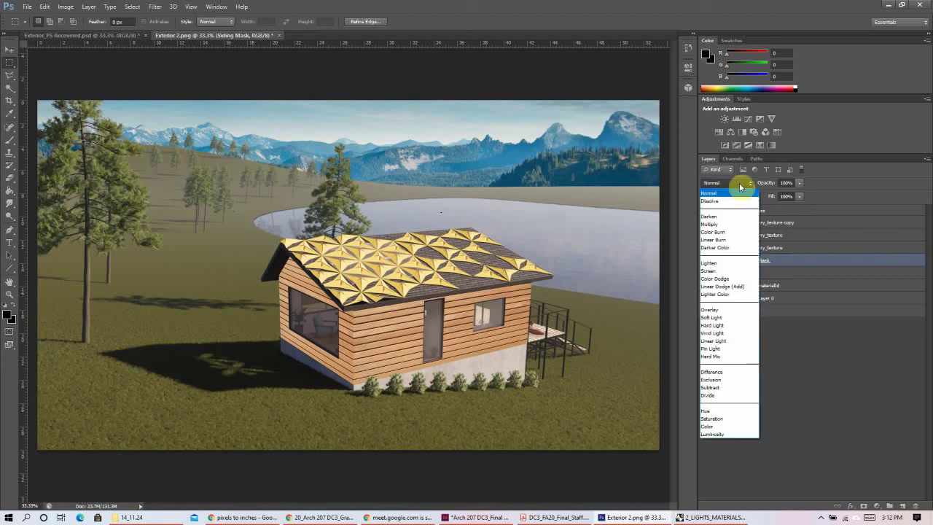
{"action": "left_click", "coordinate": [718, 224]}
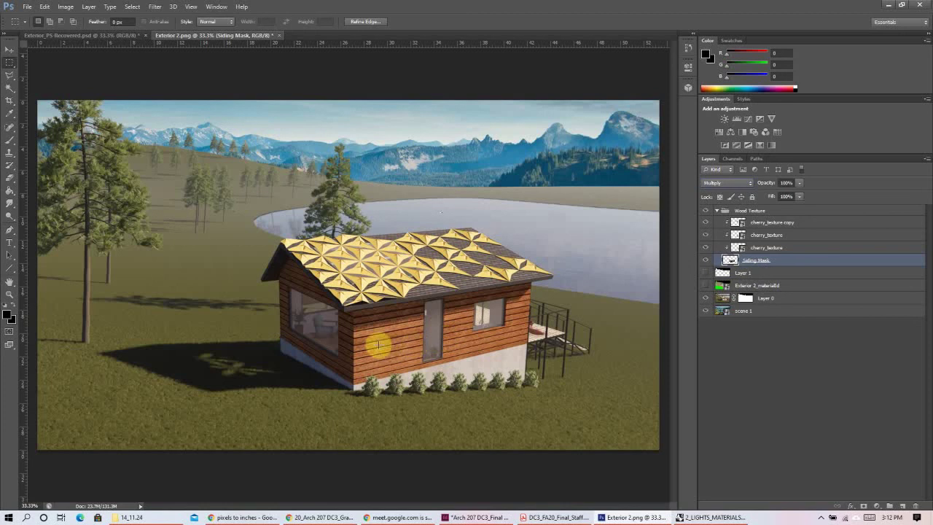
{"action": "key", "text": "ctrl+plus"}
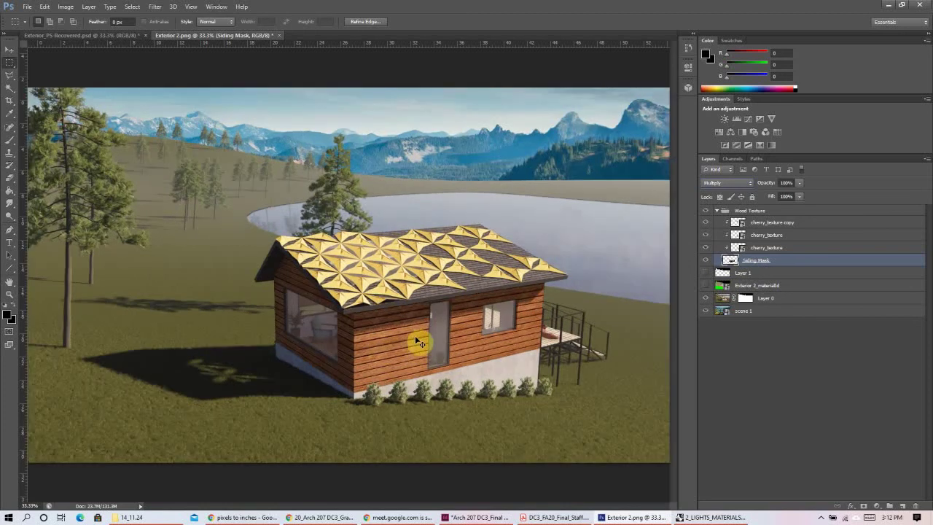
{"action": "key", "text": "ctrl+plus"}
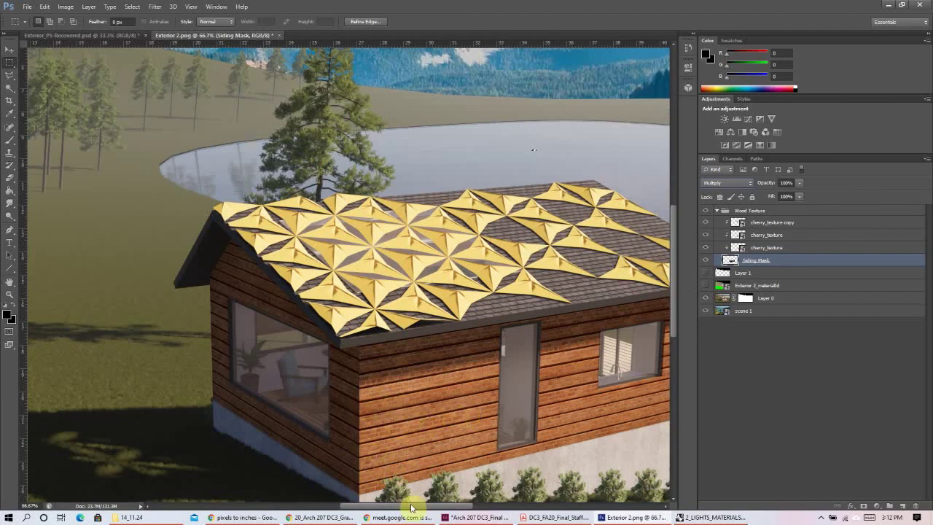
{"action": "scroll", "coordinate": [415, 508], "scroll_direction": "right", "scroll_amount": 1}
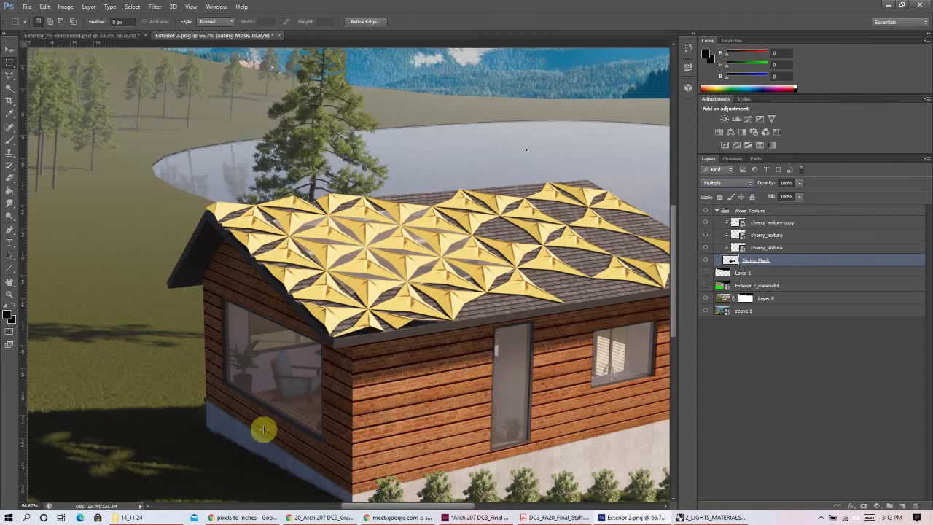
{"action": "scroll", "coordinate": [318, 419], "scroll_direction": "right", "scroll_amount": 3}
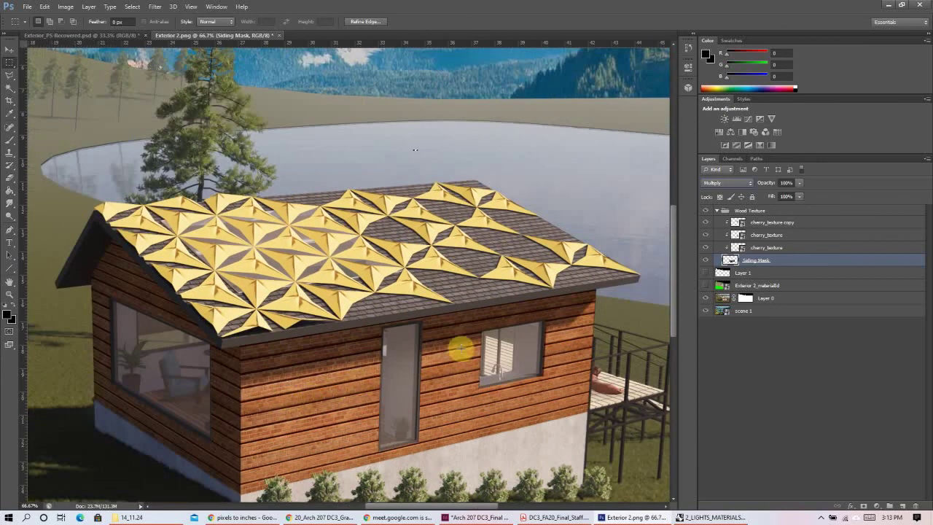
{"action": "left_click", "coordinate": [740, 184]}
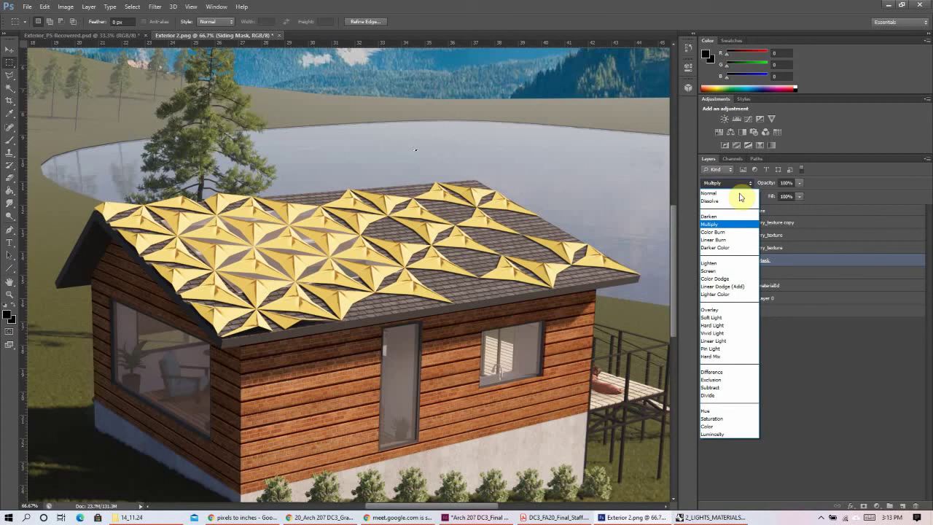
{"action": "left_click", "coordinate": [740, 194]}
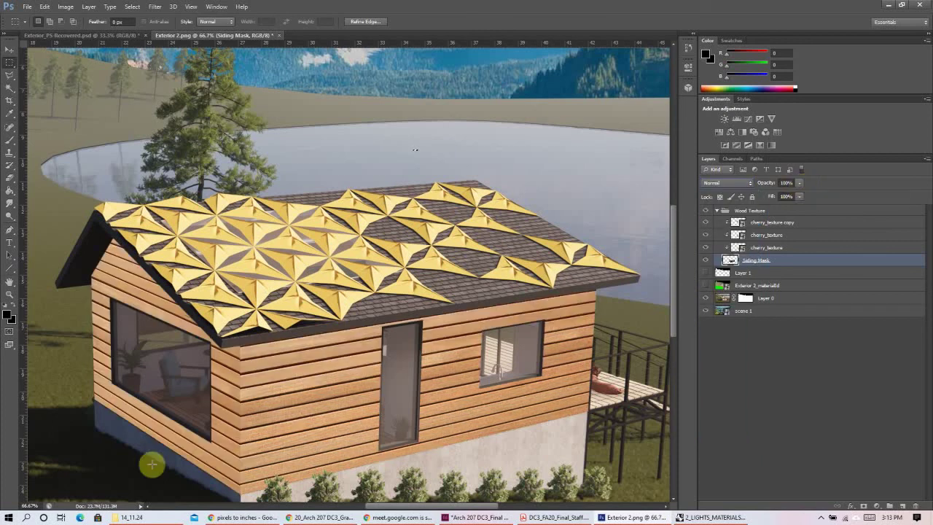
- Lower the Siding Mask layer's opacity to 82% and check the wood walls in the full view
{"action": "left_click", "coordinate": [800, 183]}
{"action": "left_click_drag", "start_coordinate": [796, 197], "coordinate": [793, 197]}
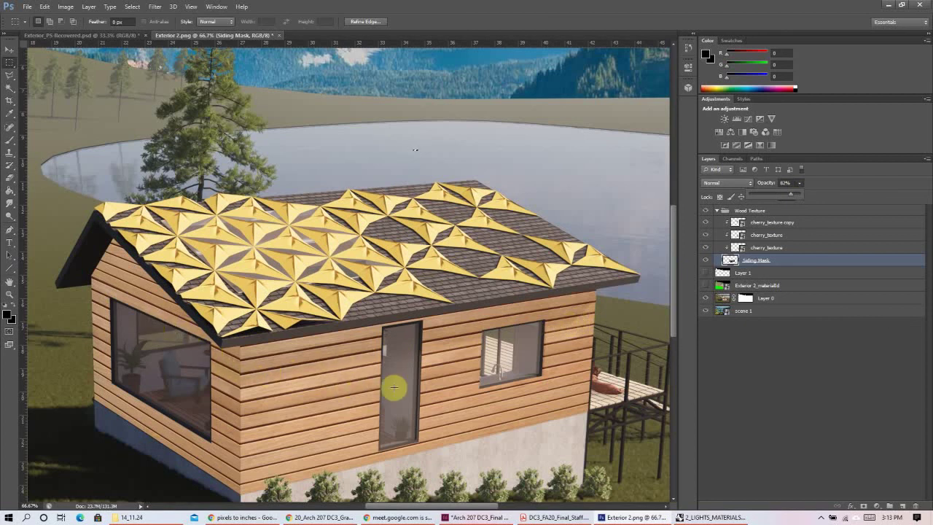
{"action": "left_click", "coordinate": [583, 299]}
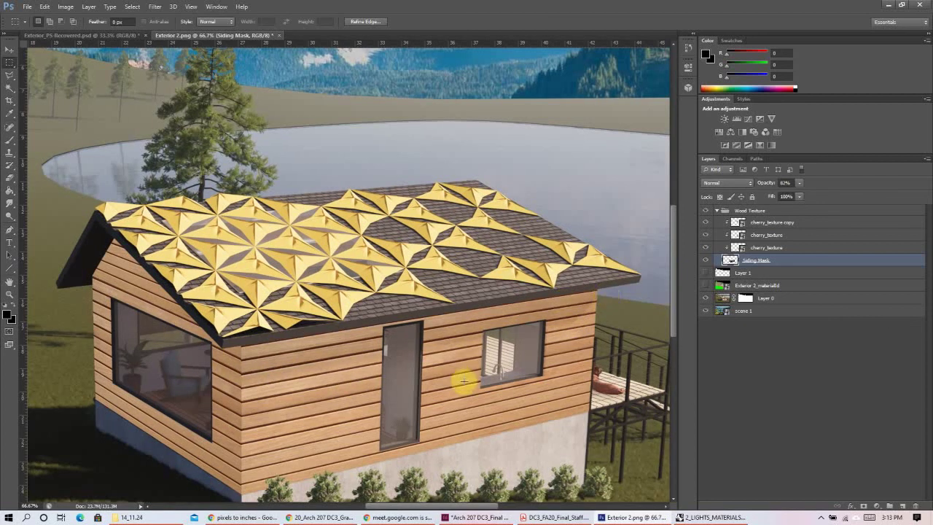
{"action": "key", "text": "ctrl+minus"}
{"action": "key", "text": "ctrl+minus"}
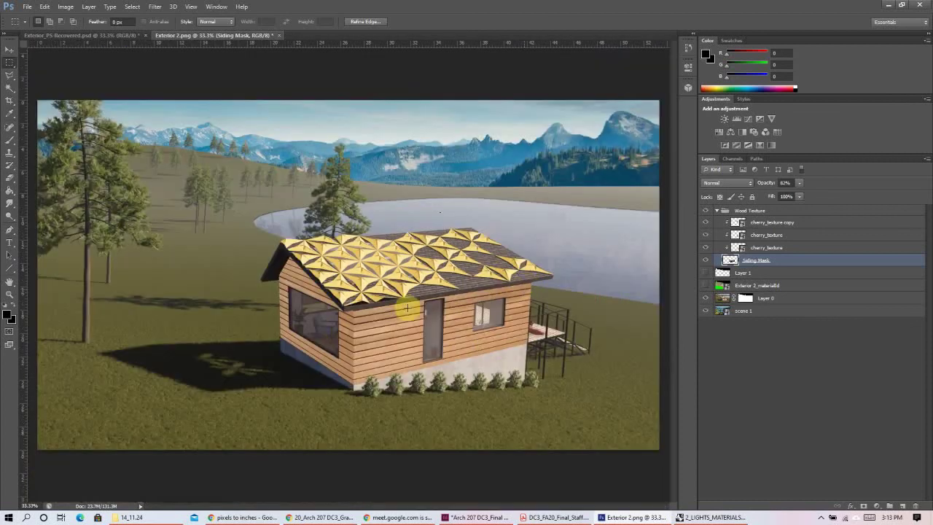
- Add a new layer above cherry_texture copy in the Wood Texture group and name it Shadows 1
{"action": "left_click", "coordinate": [813, 223]}
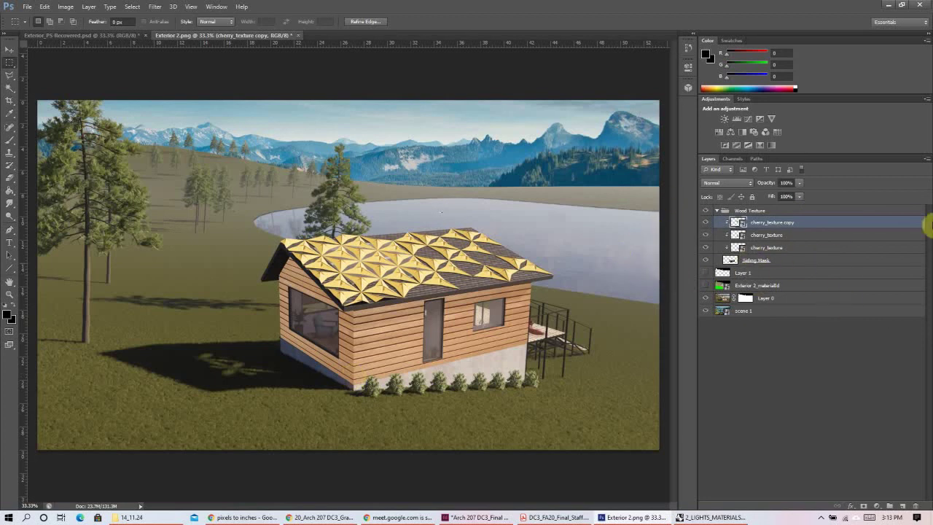
{"action": "left_click", "coordinate": [905, 507]}
{"action": "double_click", "coordinate": [762, 222]}
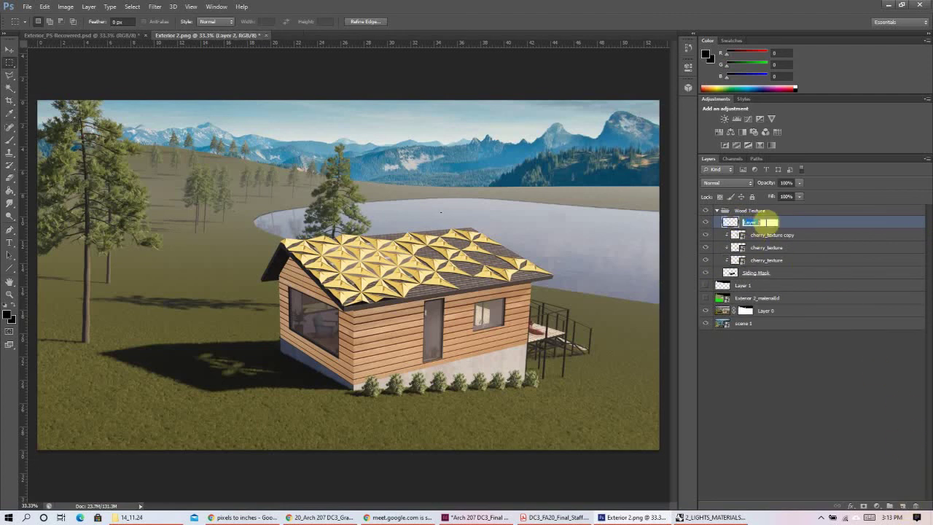
{"action": "type", "text": "Shadow 1"}
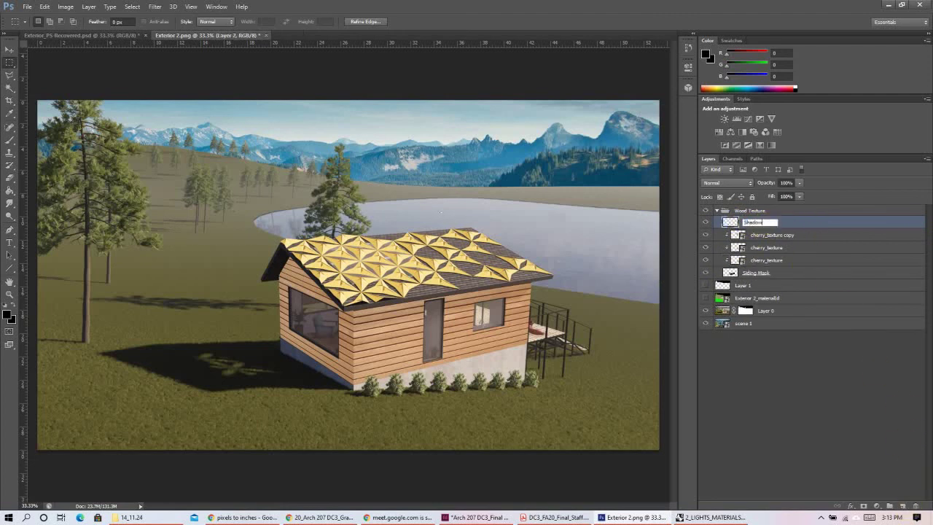
{"action": "key", "text": "Return"}
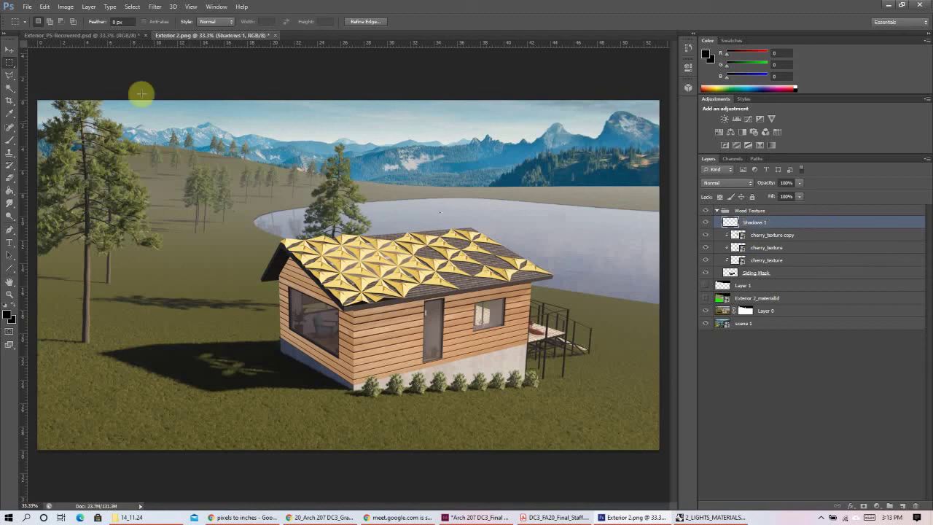
- Set the Shadows 1 layer's blend mode to Overlay and its opacity to 38%
{"action": "left_click", "coordinate": [740, 183]}
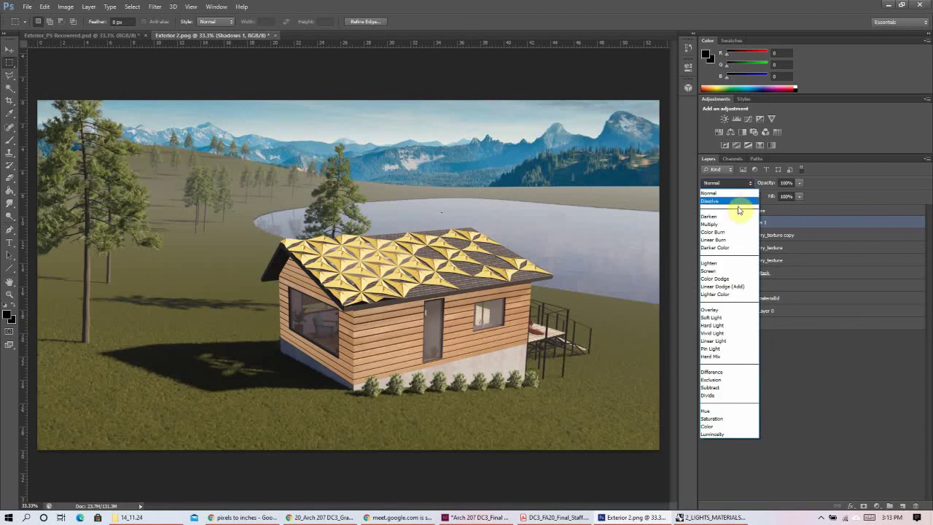
{"action": "left_click", "coordinate": [740, 311]}
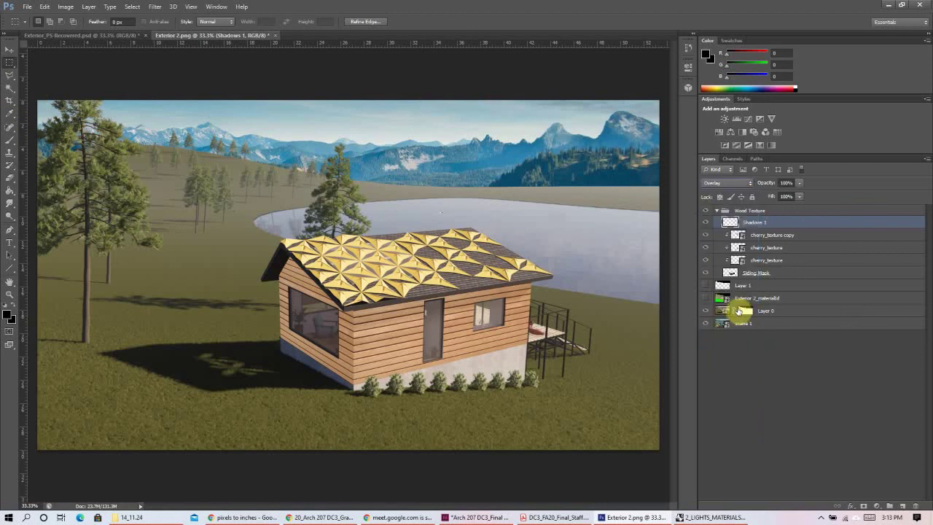
{"action": "left_click_drag", "start_coordinate": [802, 183], "coordinate": [770, 197]}
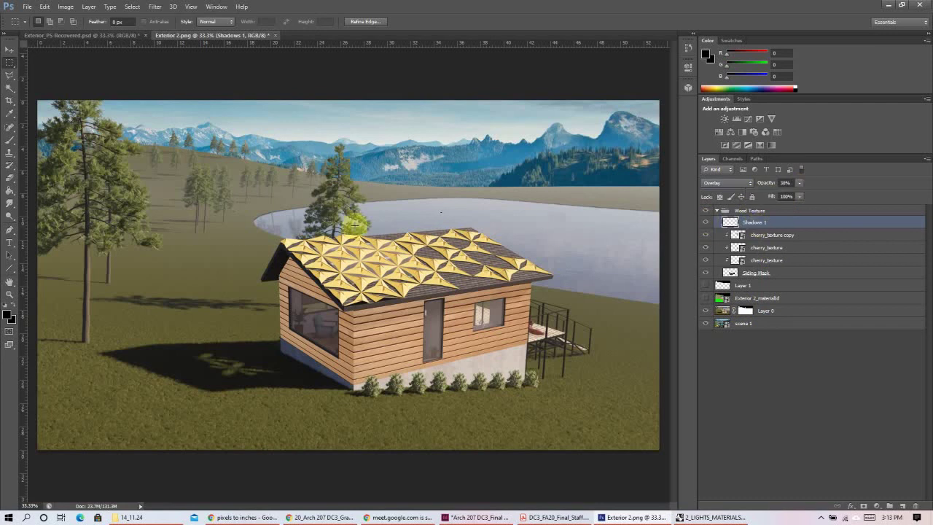
- Switch to the Brush tool for painting on the Shadows 1 layer and open its size and hardness settings
{"action": "left_click", "coordinate": [12, 142]}
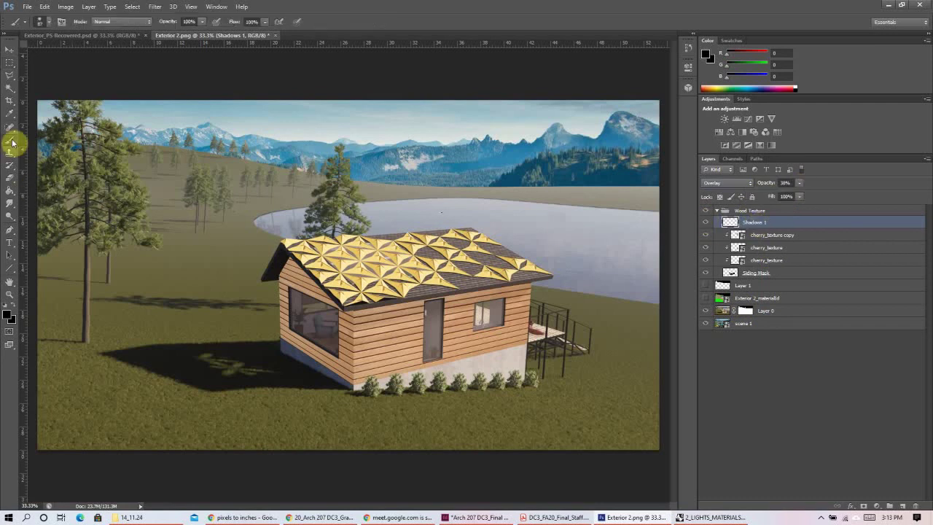
{"action": "left_click", "coordinate": [49, 23]}
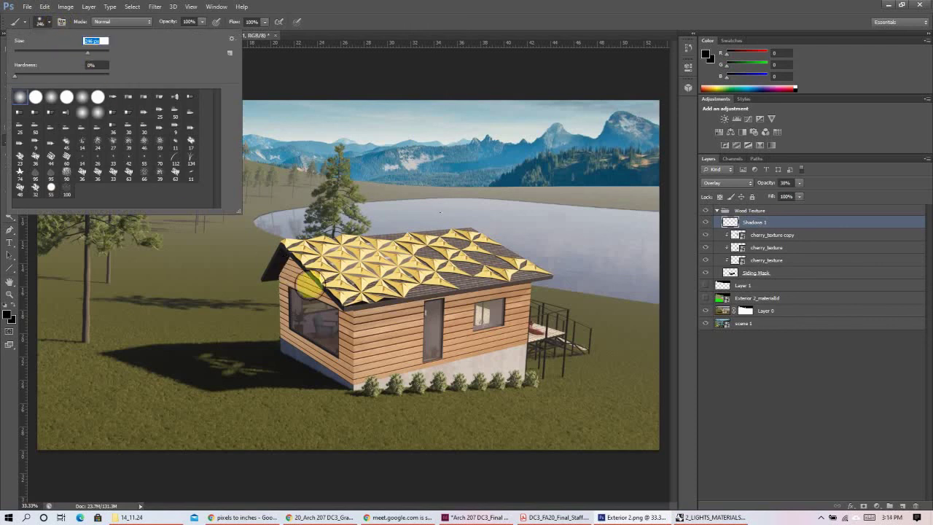
{"action": "left_click", "coordinate": [204, 22]}
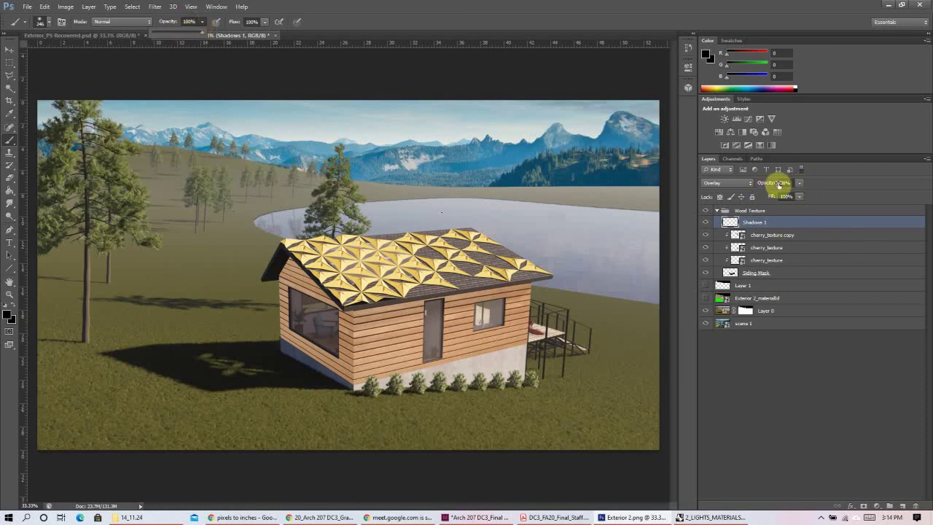
{"action": "left_click", "coordinate": [389, 25]}
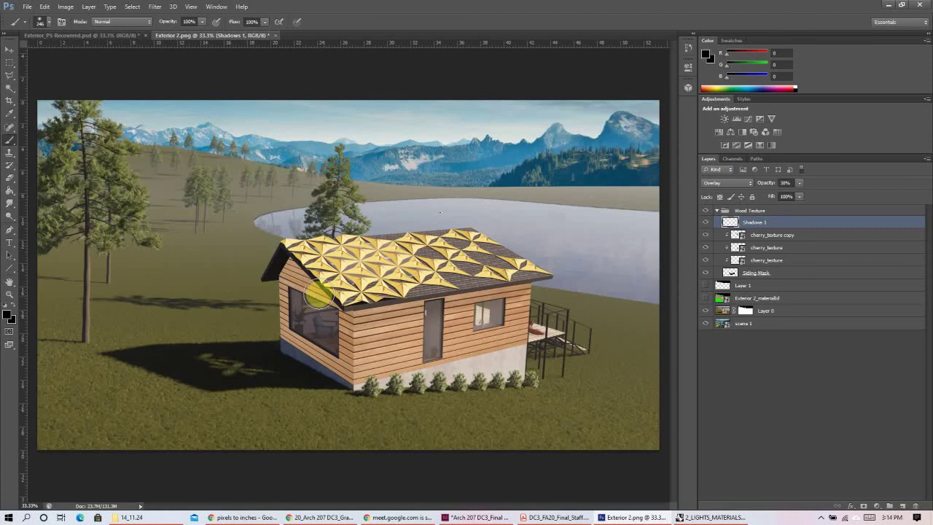
{"action": "left_click", "coordinate": [11, 62]}
- Select the house siding area on the Siding Mask layer with the Magic Wand
{"action": "left_click", "coordinate": [791, 272]}
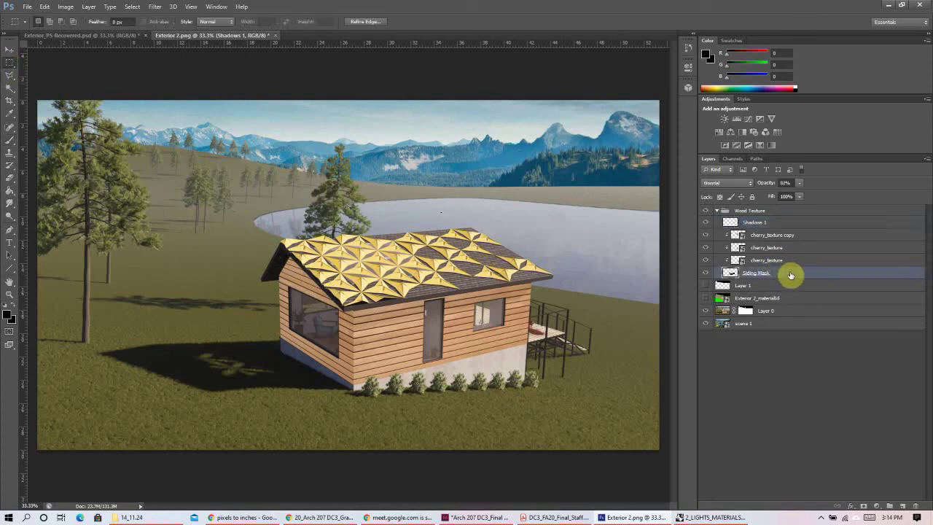
{"action": "left_click", "coordinate": [9, 87]}
{"action": "left_click", "coordinate": [382, 347]}
- On the Shadows 1 layer, brush soft black shading along the siding beneath the roof eave, and clear the selection
{"action": "left_click", "coordinate": [757, 223]}
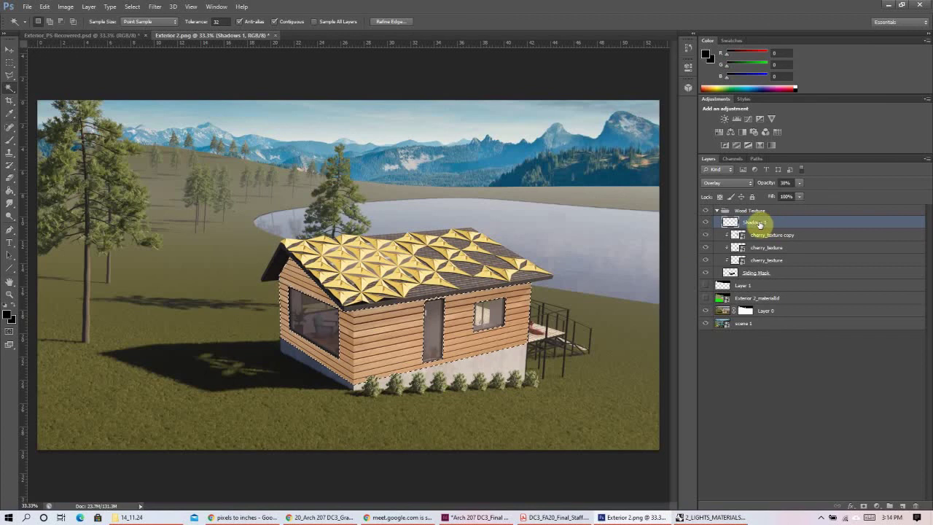
{"action": "left_click", "coordinate": [9, 141]}
{"action": "left_click", "coordinate": [103, 159]}
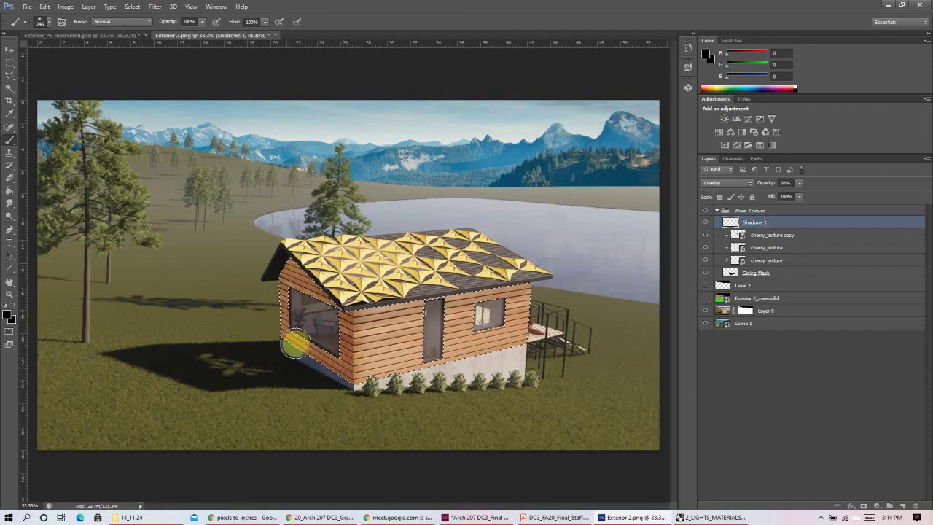
{"action": "left_click_drag", "start_coordinate": [383, 309], "coordinate": [521, 280]}
{"action": "mouse_move", "coordinate": [467, 299]}
{"action": "left_mouse_down"}
{"action": "mouse_move", "coordinate": [358, 298]}
{"action": "mouse_move", "coordinate": [450, 284]}
{"action": "left_mouse_up"}
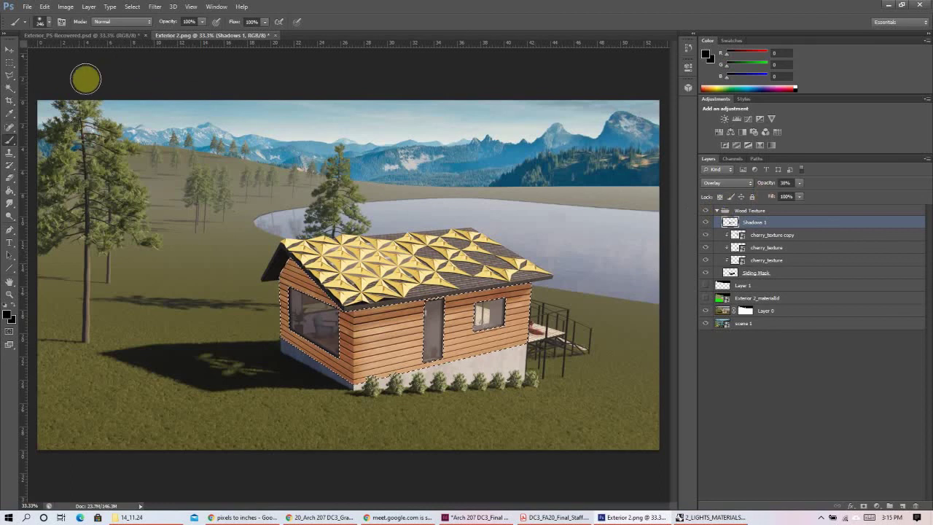
{"action": "key", "text": "m"}
{"action": "left_click_drag", "start_coordinate": [386, 395], "coordinate": [353, 332]}
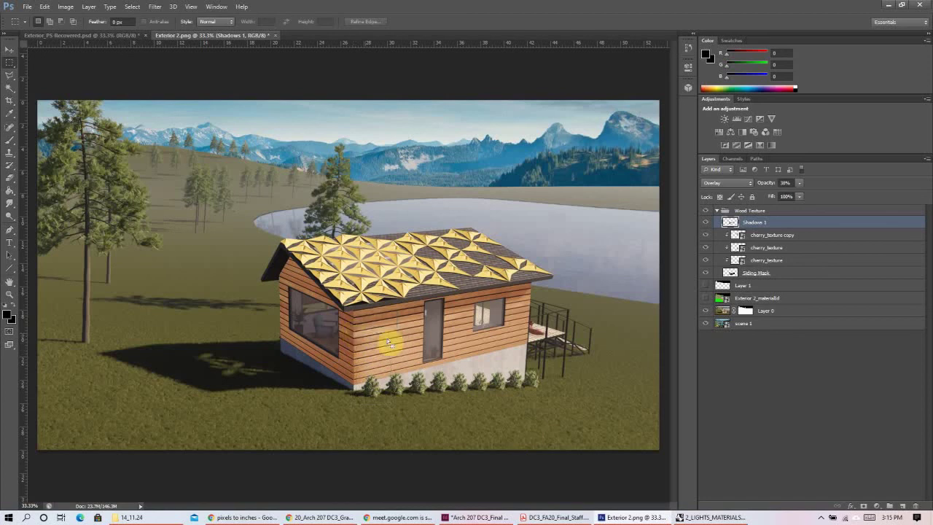
{"action": "left_click", "coordinate": [448, 359]}
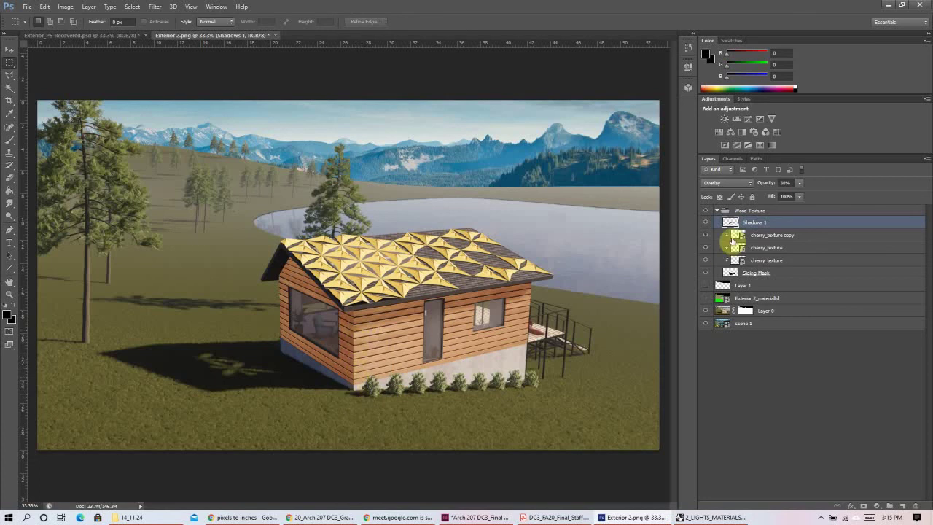
- Compare the siding with the Wood Texture group hidden and shown, and duplicate the Shadows 1 layer
{"action": "left_click", "coordinate": [710, 212]}
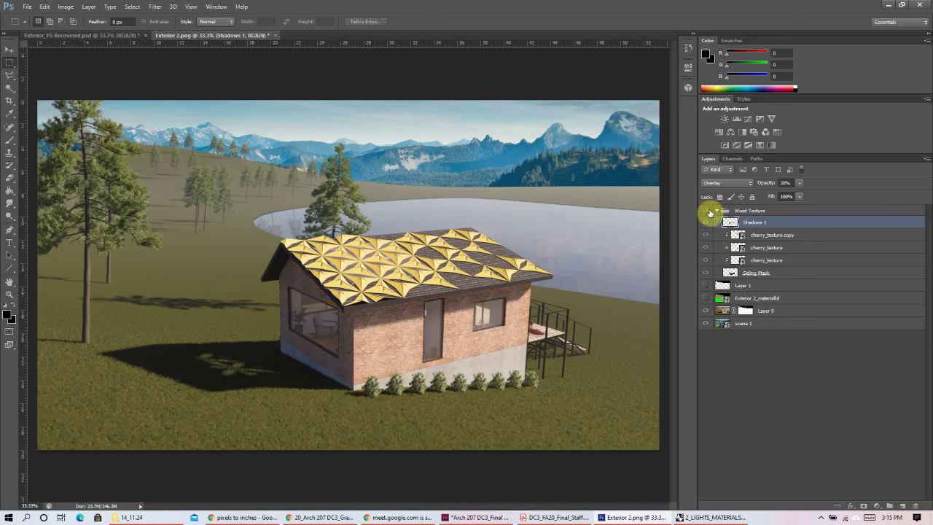
{"action": "left_click", "coordinate": [709, 212]}
{"action": "left_click", "coordinate": [710, 212]}
{"action": "left_click", "coordinate": [707, 212]}
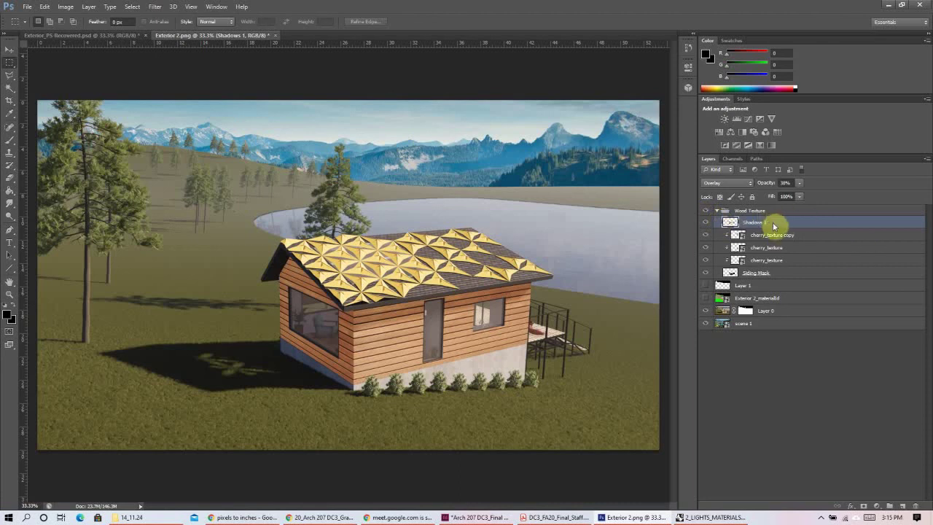
{"action": "right_click", "coordinate": [774, 226]}
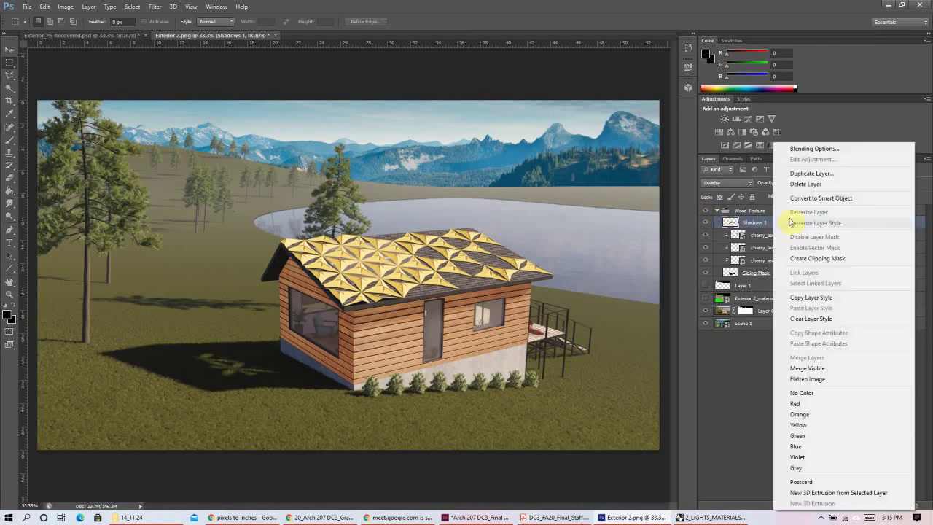
{"action": "left_click", "coordinate": [804, 178]}
{"action": "left_click", "coordinate": [546, 160]}
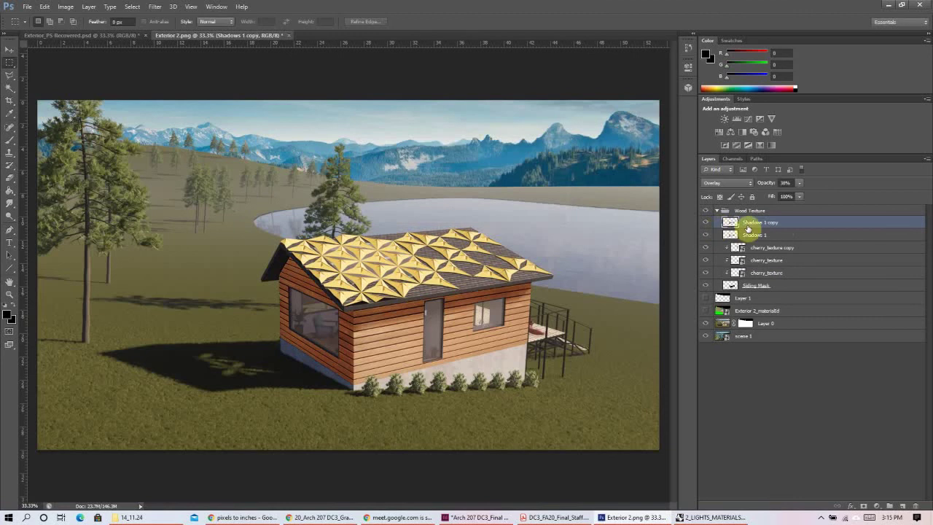
- Set the Shadows 1 copy layer to Normal blending at 22% opacity, and compare the siding with the Wood Texture group hidden and shown
{"action": "left_click", "coordinate": [742, 183]}
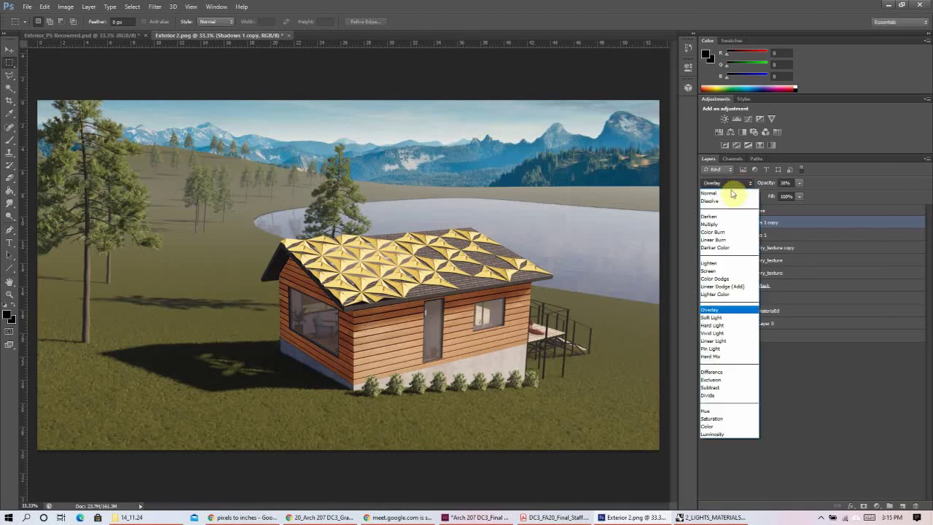
{"action": "left_click", "coordinate": [731, 194]}
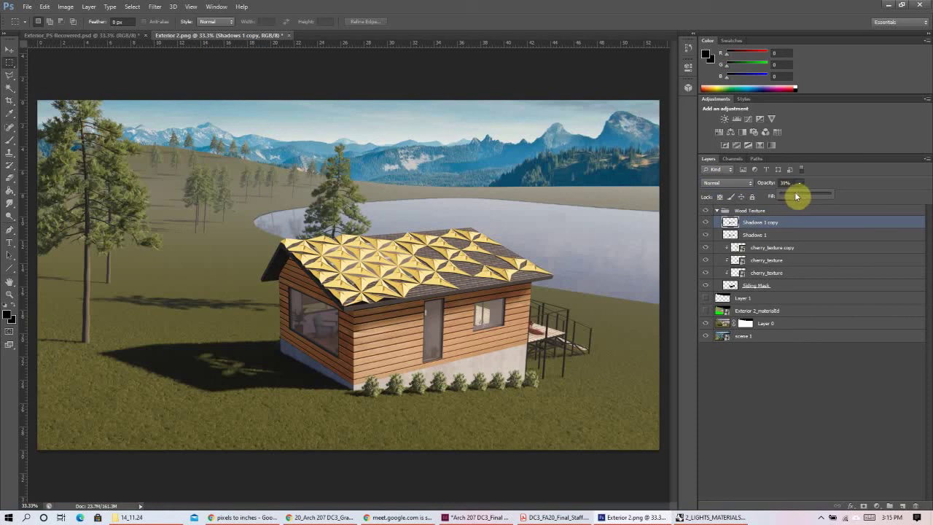
{"action": "left_click_drag", "start_coordinate": [788, 198], "coordinate": [794, 197]}
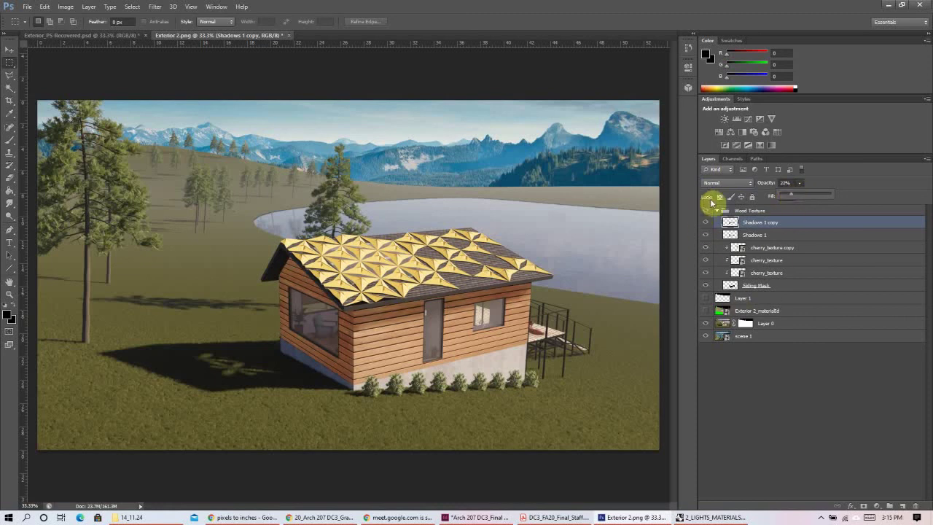
{"action": "left_click", "coordinate": [706, 210]}
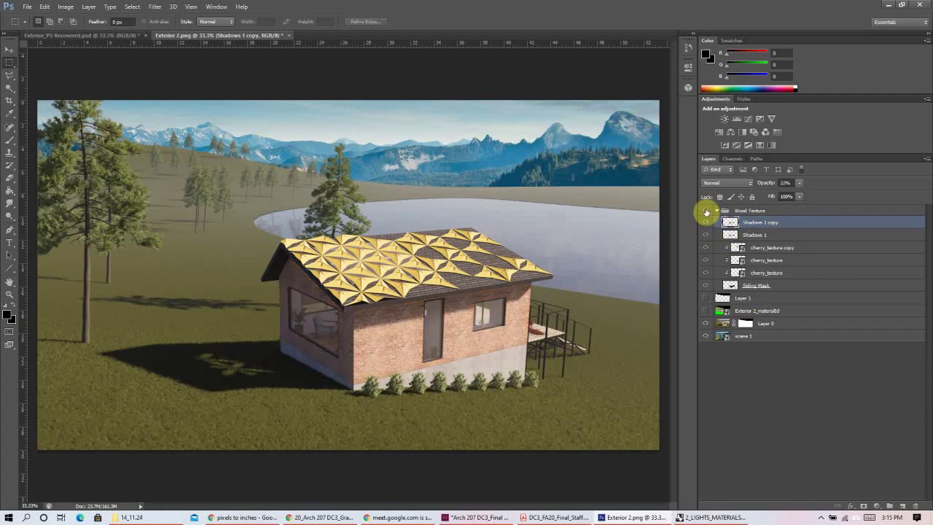
{"action": "left_click", "coordinate": [706, 211]}
{"action": "left_click", "coordinate": [706, 211]}
{"action": "left_click", "coordinate": [706, 212]}
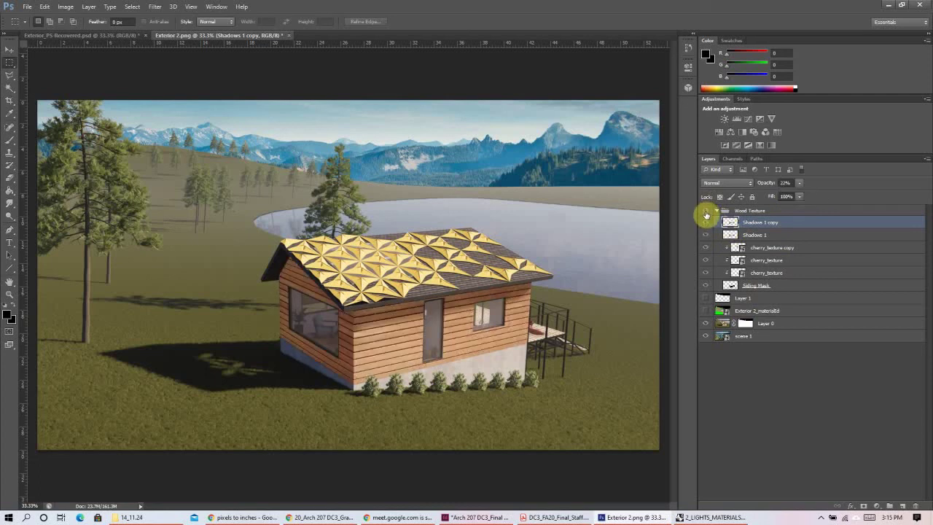
- Change the Shadows 1 layer to Soft Light blending at 32% opacity
{"action": "left_click", "coordinate": [754, 236]}
{"action": "left_click", "coordinate": [800, 183]}
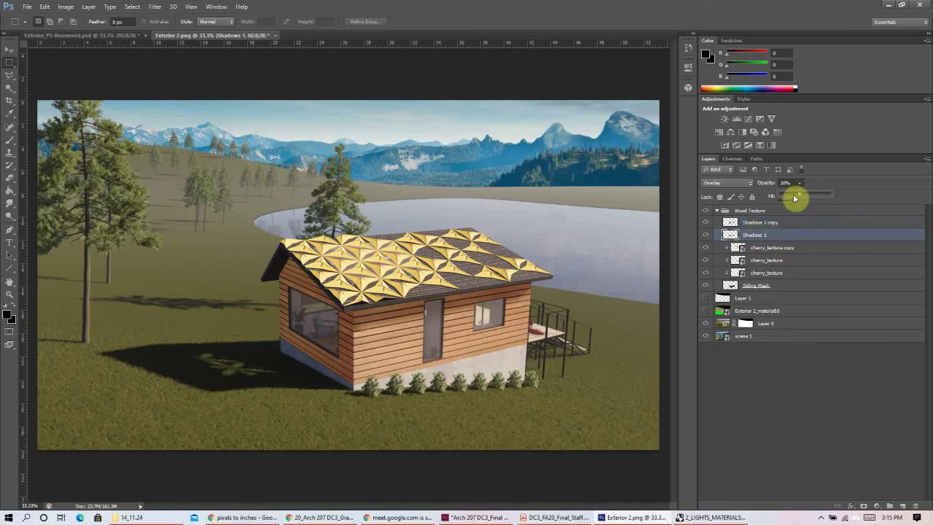
{"action": "left_click_drag", "start_coordinate": [794, 198], "coordinate": [793, 198]}
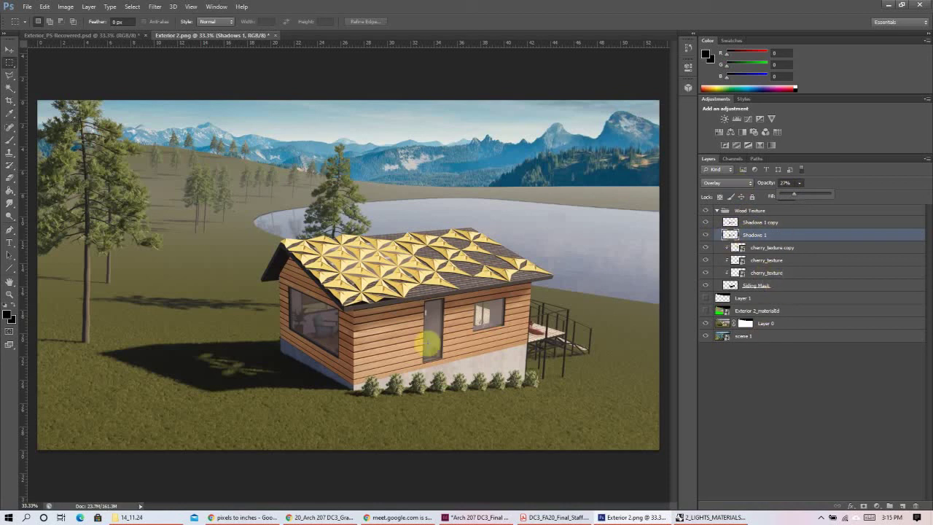
{"action": "left_click", "coordinate": [740, 187]}
{"action": "left_click", "coordinate": [729, 319]}
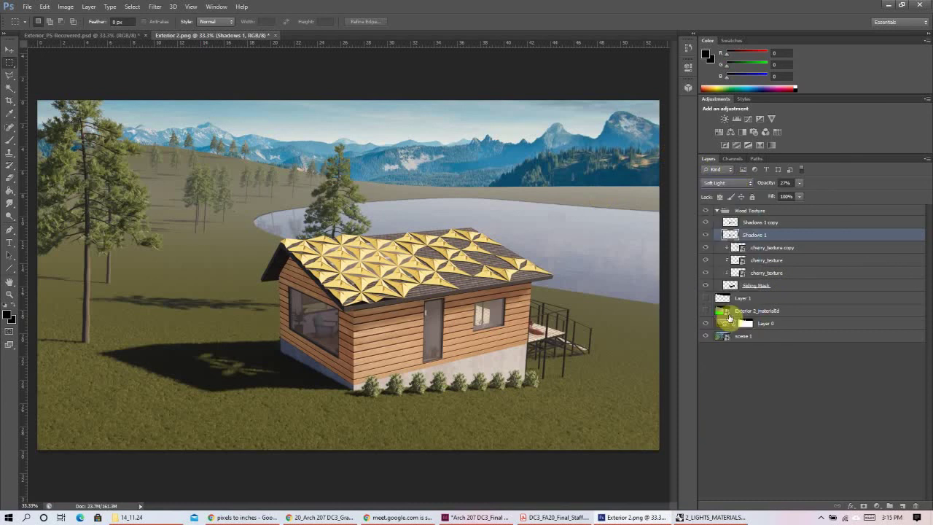
{"action": "left_click", "coordinate": [799, 196]}
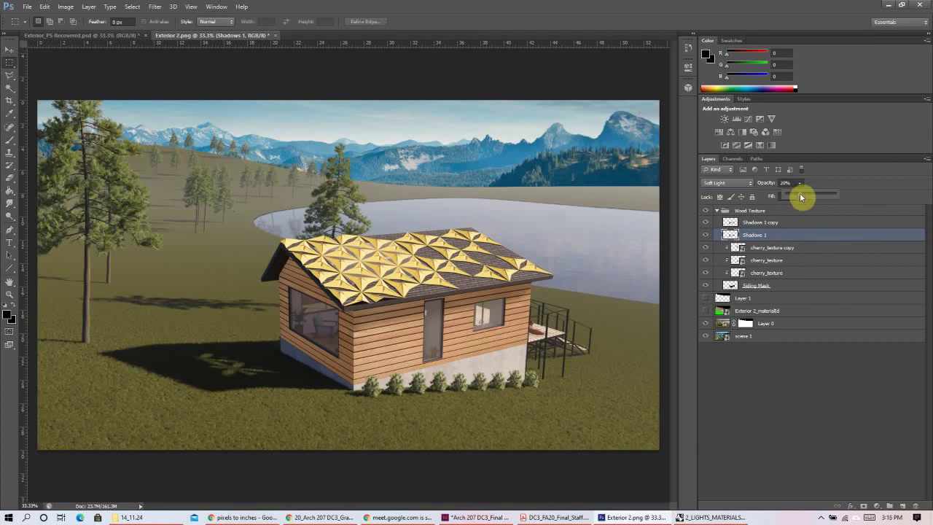
- Examine how the wood siding compares with the original brick by repeatedly hiding and showing the Wood Texture group
{"action": "left_click", "coordinate": [706, 211]}
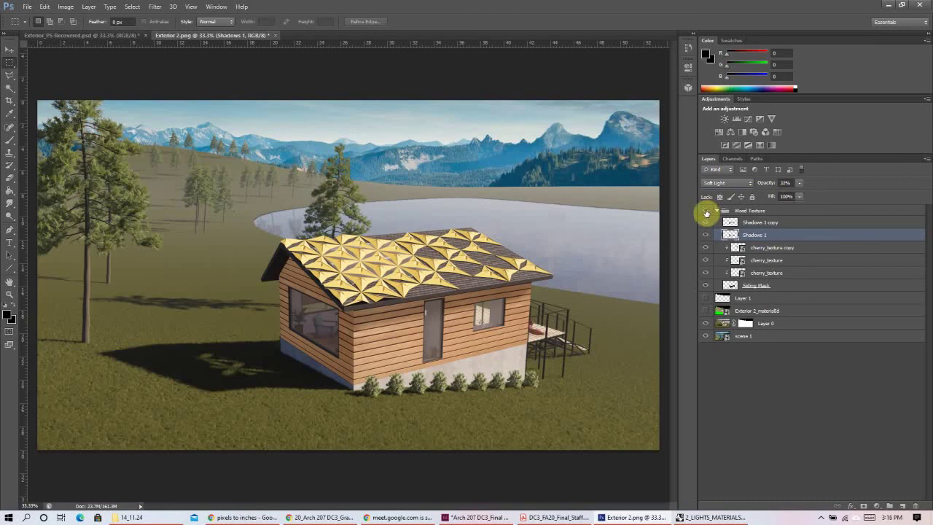
{"action": "left_click", "coordinate": [706, 212]}
{"action": "left_click", "coordinate": [706, 212]}
{"action": "left_click", "coordinate": [706, 211]}
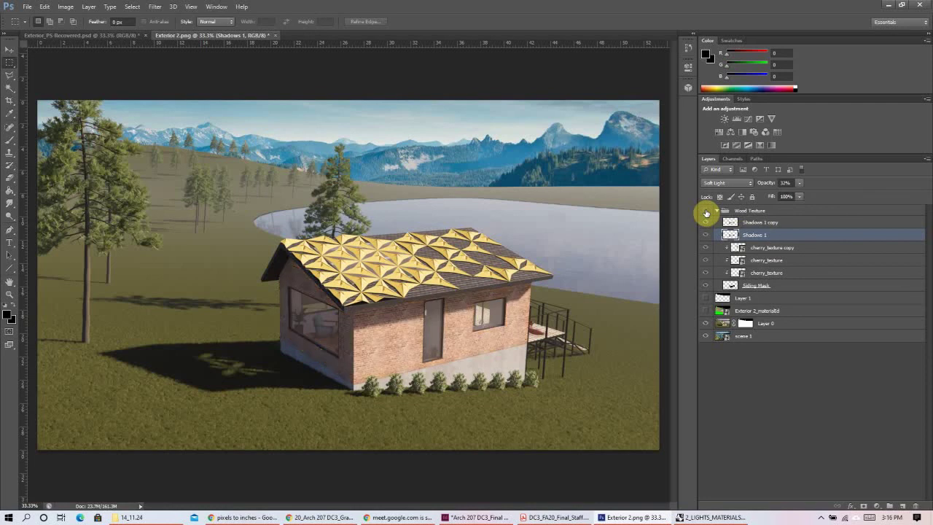
{"action": "left_click", "coordinate": [705, 212]}
{"action": "left_click", "coordinate": [705, 211]}
{"action": "left_click", "coordinate": [706, 212]}
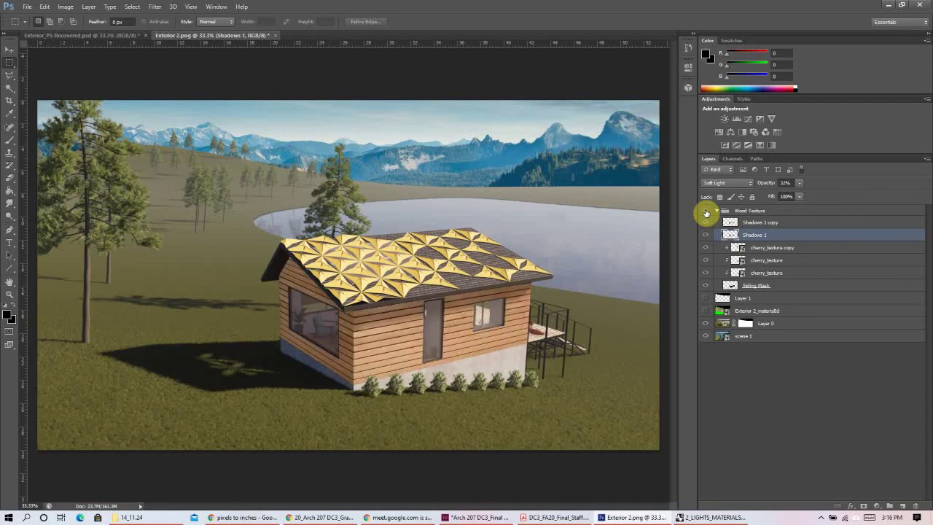
{"action": "left_click", "coordinate": [706, 212]}
{"action": "left_click", "coordinate": [706, 212]}
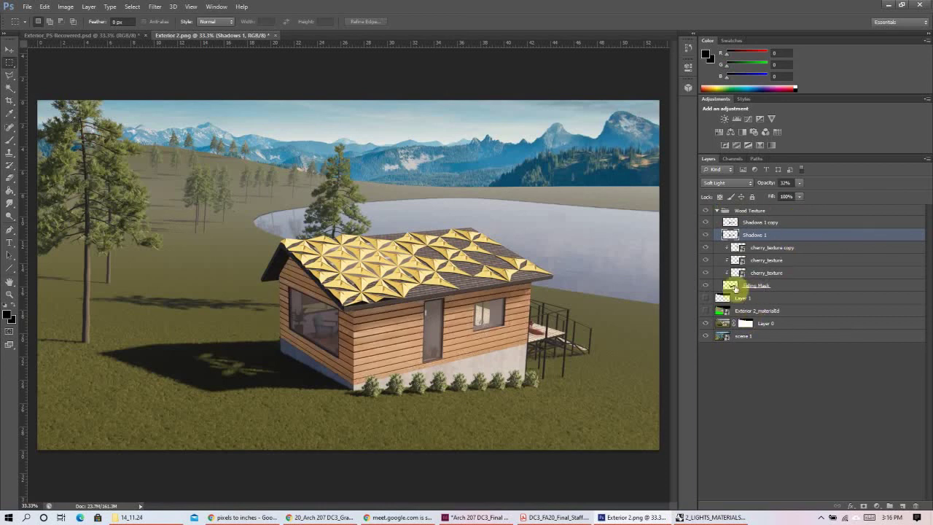
- Set the Siding Mask layer's opacity to 62% and collapse the Wood Texture group
{"action": "left_click", "coordinate": [717, 212]}
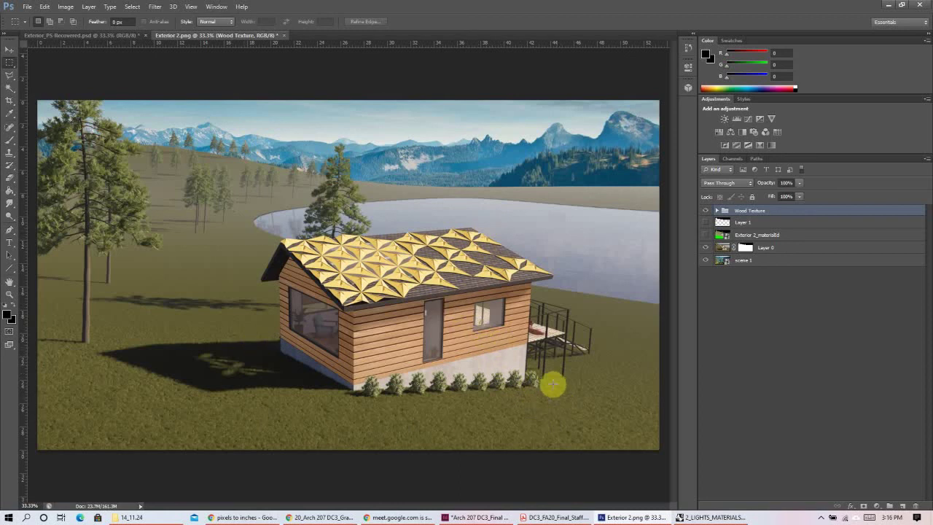
{"action": "left_click", "coordinate": [717, 210]}
{"action": "left_click", "coordinate": [757, 286]}
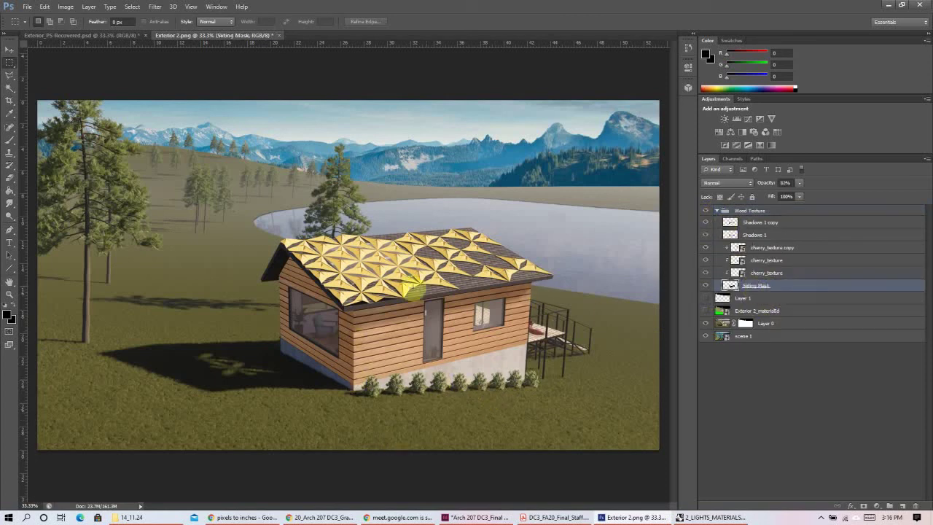
{"action": "key", "text": "6"}
{"action": "key", "text": "2"}
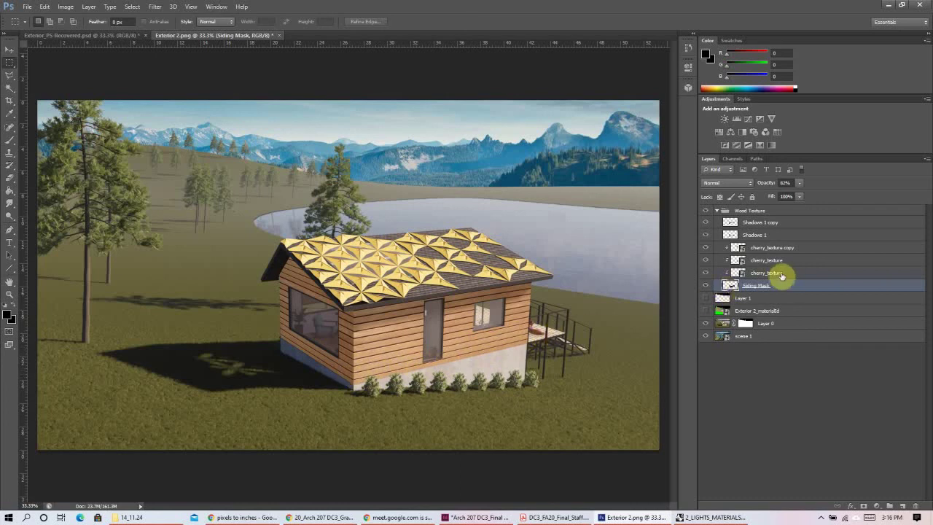
{"action": "left_click", "coordinate": [782, 234]}
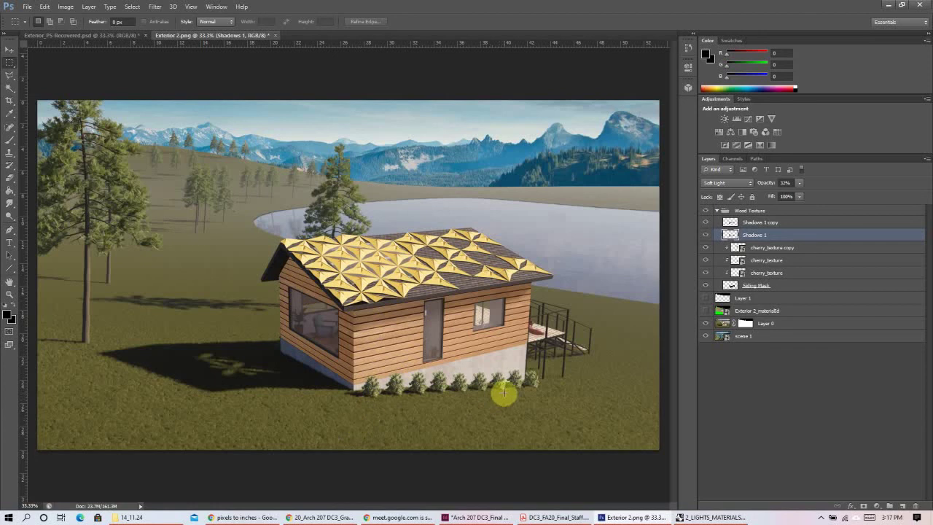
{"action": "left_click", "coordinate": [718, 210]}
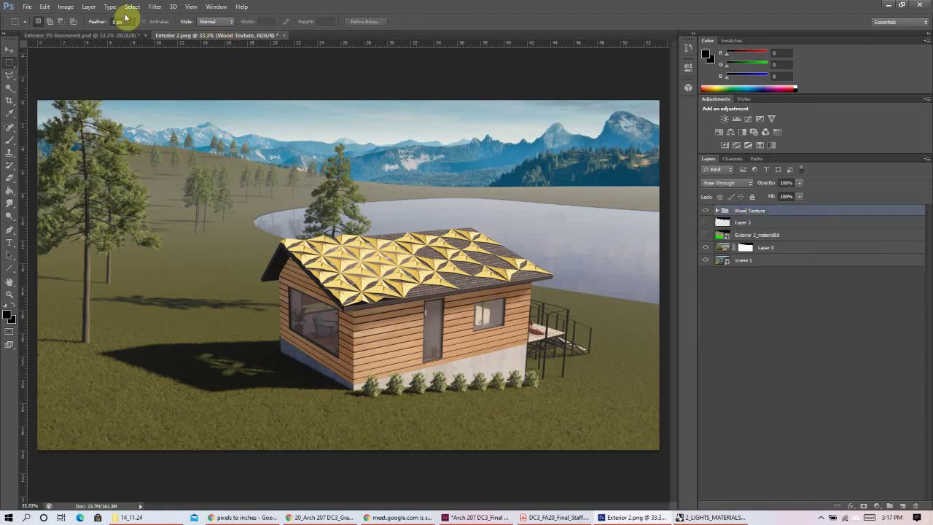
- Compare Exterior_PS-Recovered.psd with Exterior 2.png, hiding and showing the BW Mask group in the recovered file
{"action": "left_click", "coordinate": [106, 35]}
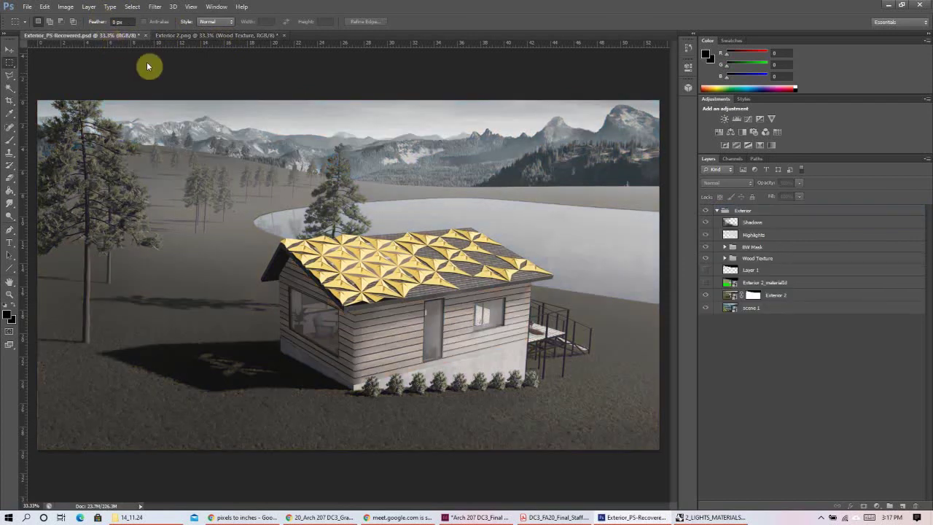
{"action": "left_click", "coordinate": [706, 247]}
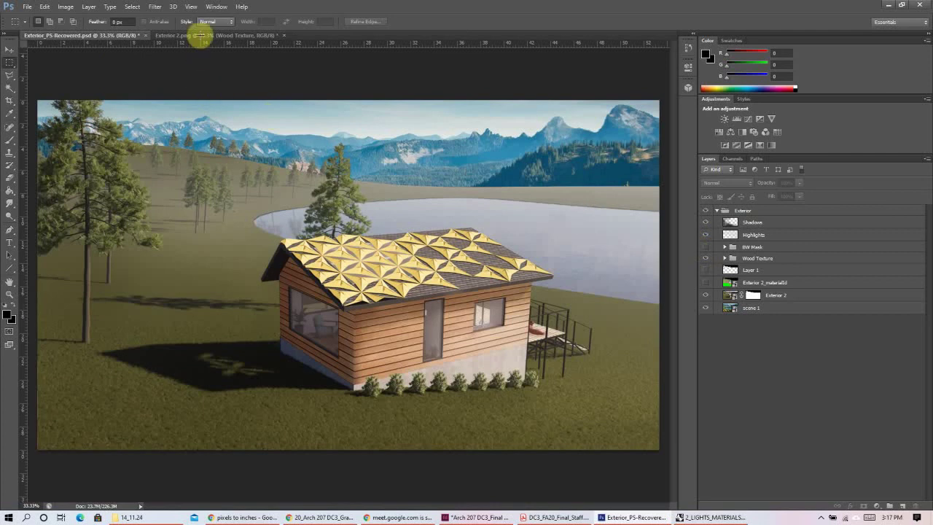
{"action": "left_click", "coordinate": [210, 35]}
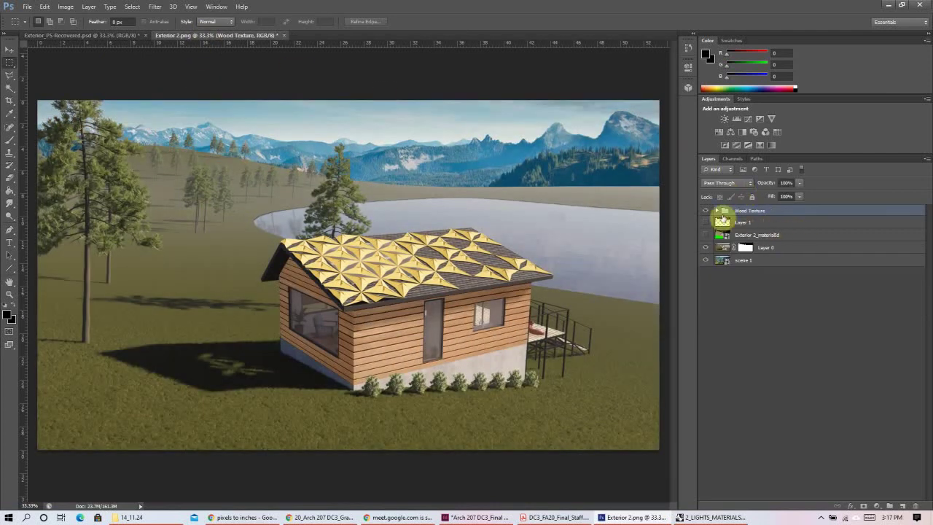
{"action": "left_click", "coordinate": [92, 36]}
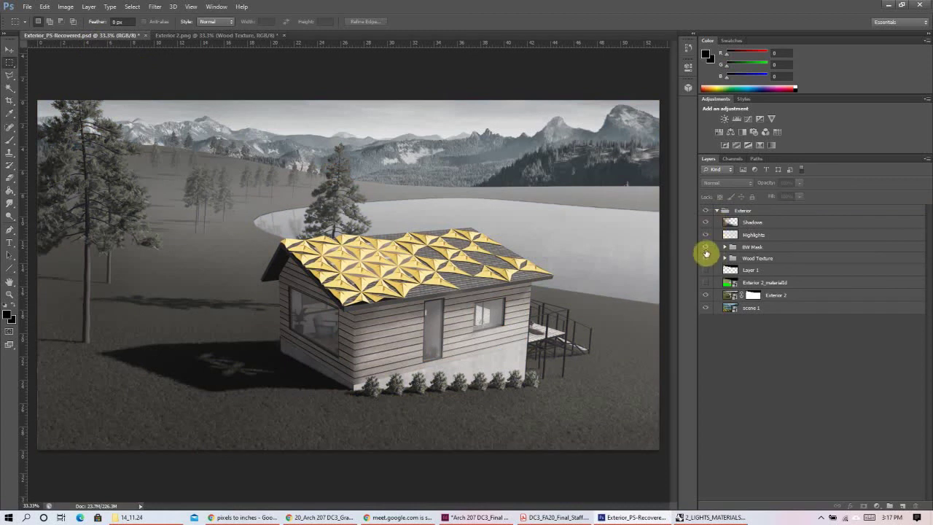
{"action": "left_click", "coordinate": [705, 247]}
{"action": "left_click", "coordinate": [706, 248]}
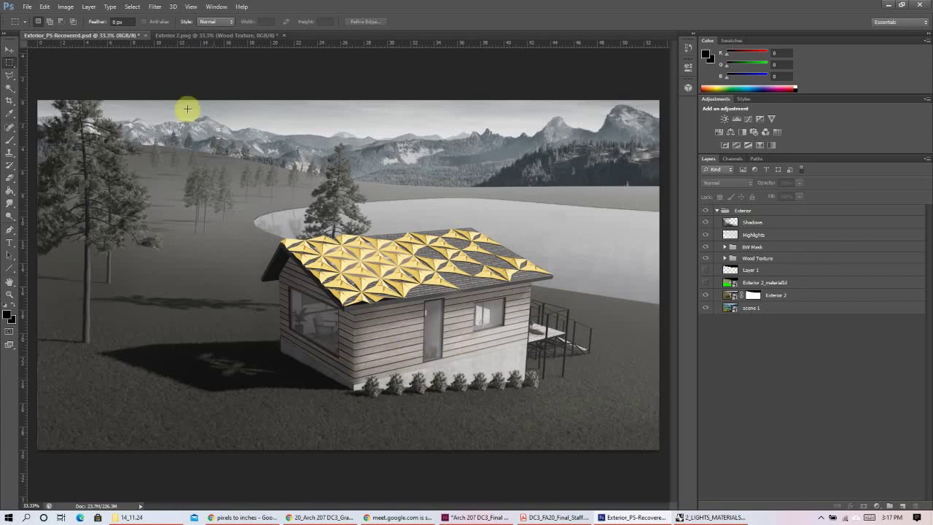
- In Exterior 2.png, create a new layer group above Wood Texture and name it BW Mask
{"action": "left_click", "coordinate": [191, 35]}
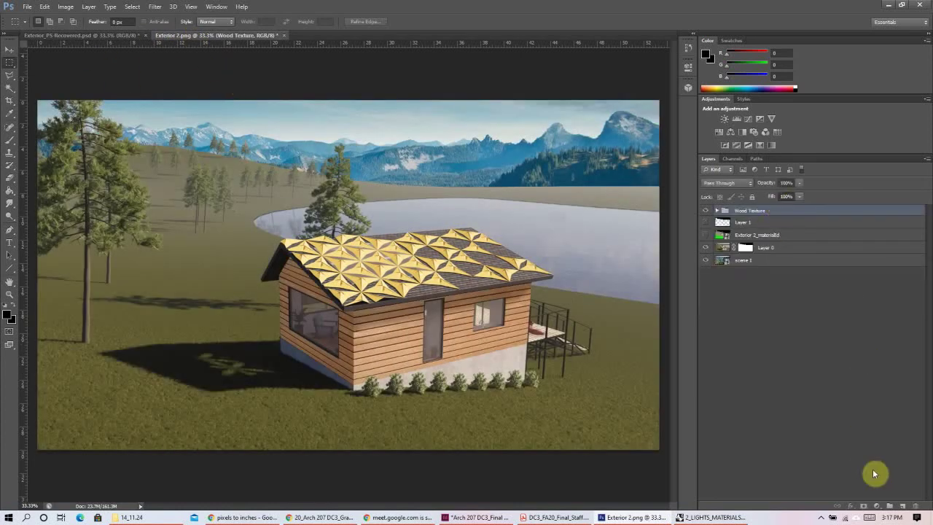
{"action": "left_click", "coordinate": [890, 506]}
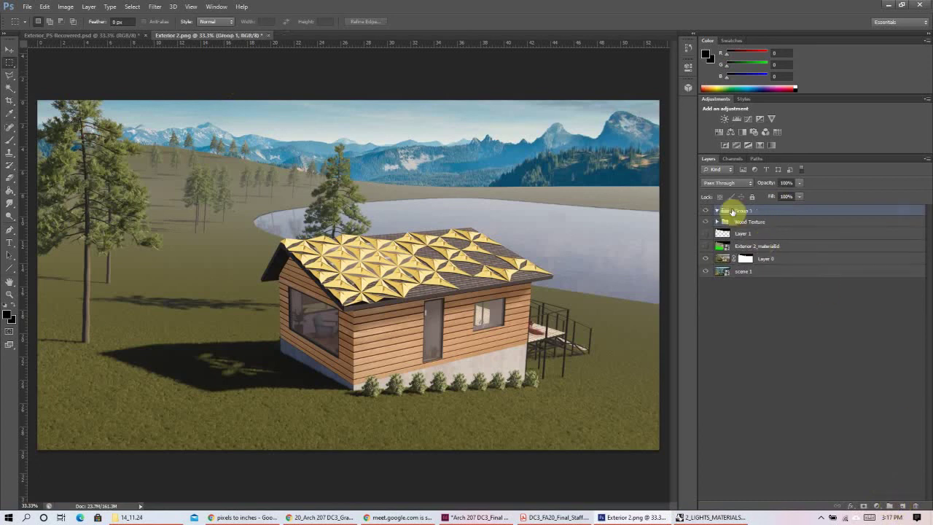
{"action": "double_click", "coordinate": [741, 212]}
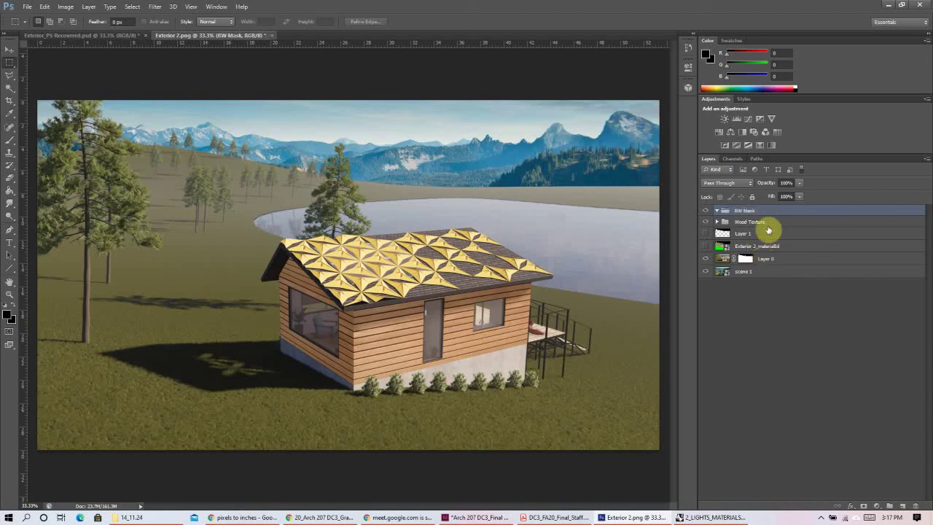
- Show the Exterior 2_materialId layer and select the triangular roof panels on it with the Magic Wand
{"action": "left_click", "coordinate": [705, 249]}
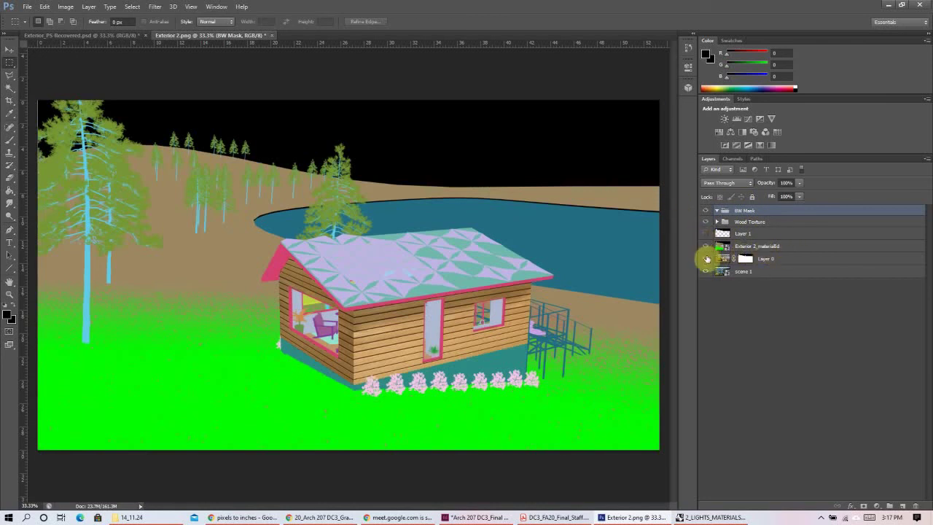
{"action": "left_click", "coordinate": [780, 248]}
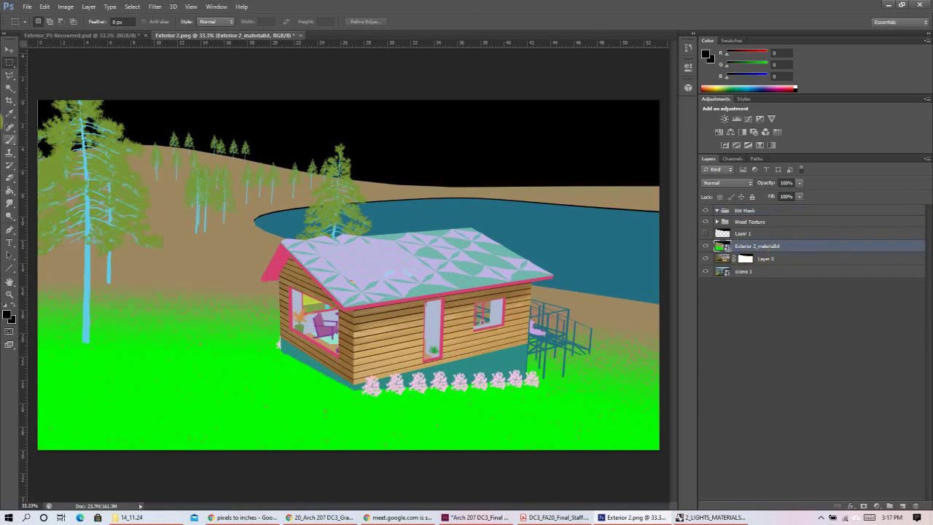
{"action": "left_click", "coordinate": [11, 91]}
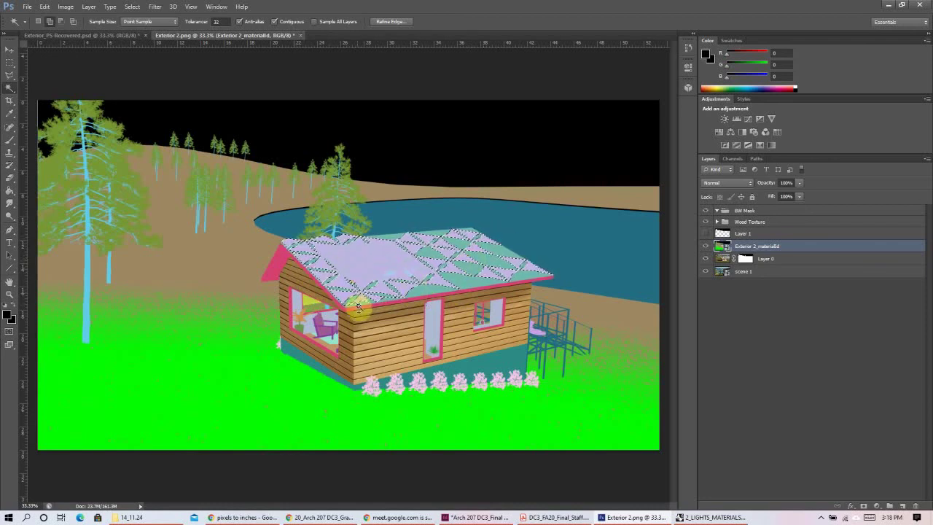
- Add a Hue/Saturation adjustment layer masked to the roof panels inside the BW Mask group, and hide the Exterior 2_materialId layer
{"action": "left_click", "coordinate": [751, 210]}
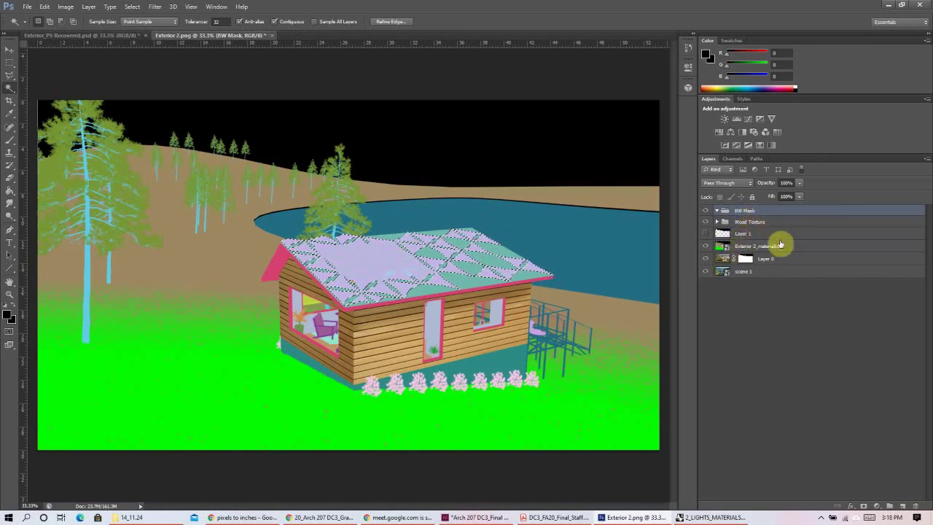
{"action": "left_click", "coordinate": [720, 132]}
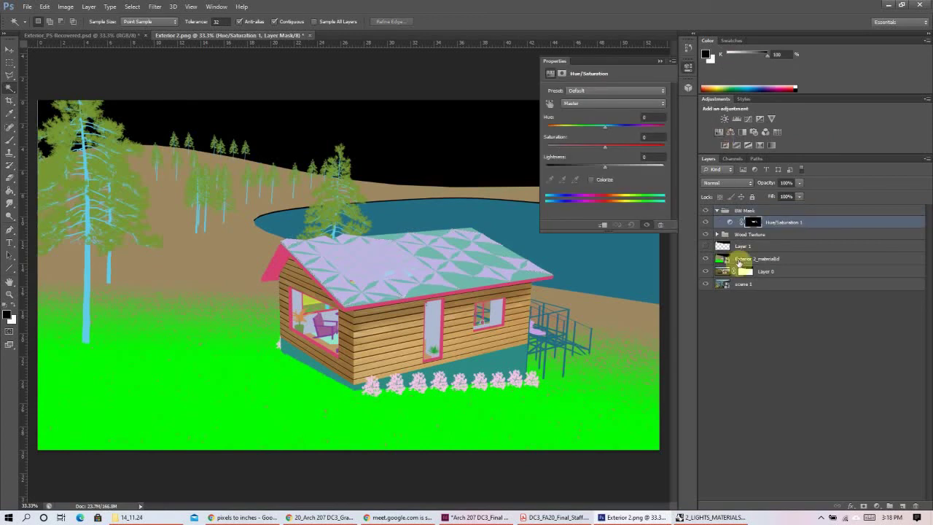
{"action": "left_click", "coordinate": [705, 259]}
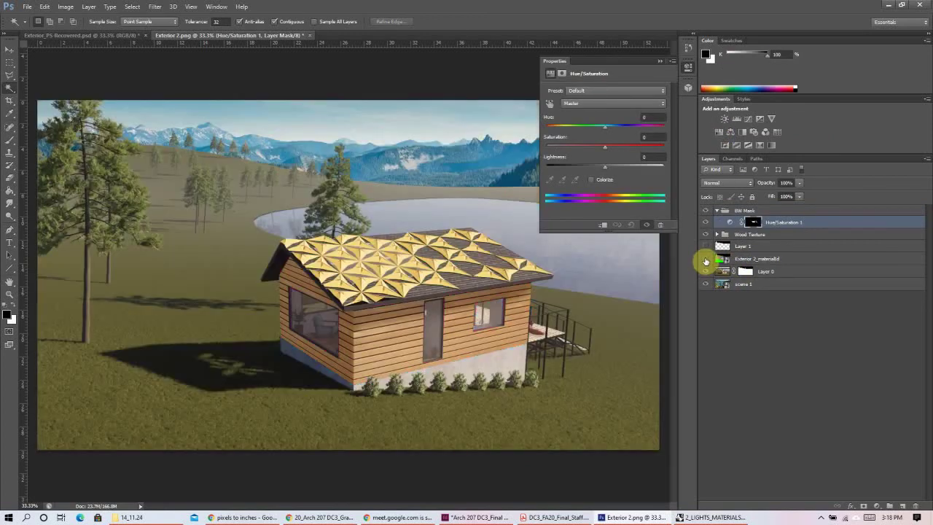
{"action": "left_click", "coordinate": [660, 61]}
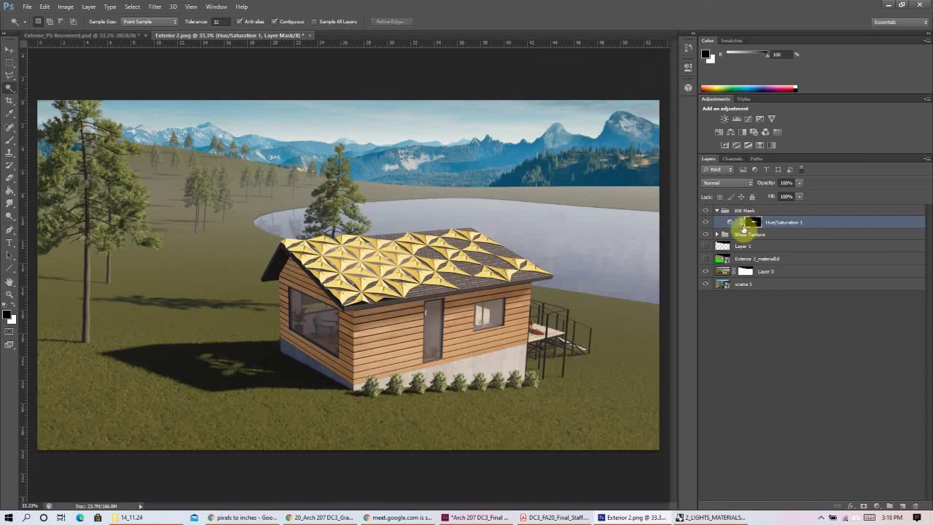
- Recolor the roof panels pink through Hue/Saturation 1, with saturation at -12
{"action": "double_click", "coordinate": [753, 223]}
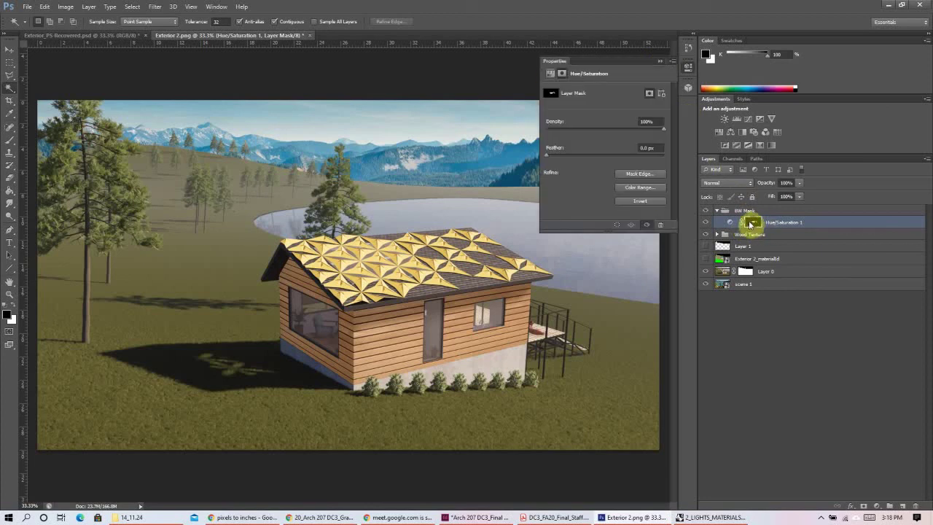
{"action": "left_click", "coordinate": [550, 73]}
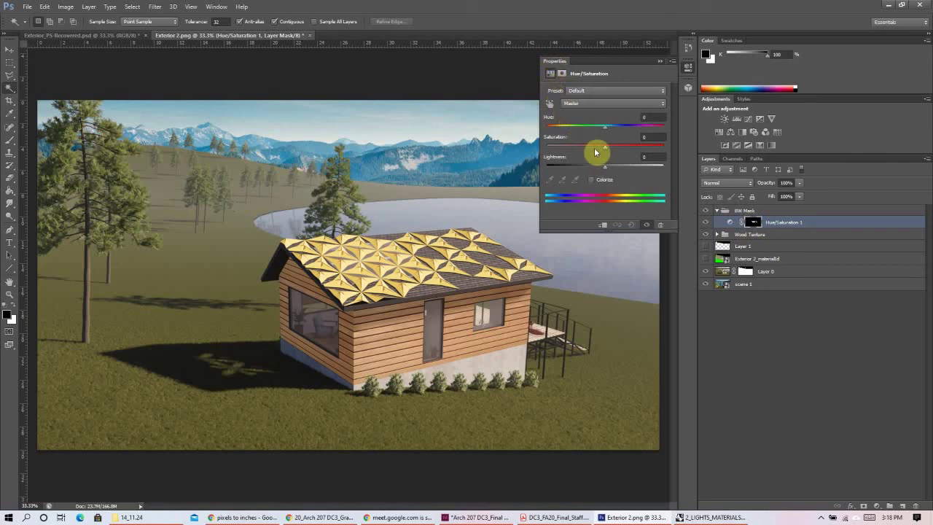
{"action": "left_click_drag", "start_coordinate": [608, 151], "coordinate": [566, 146]}
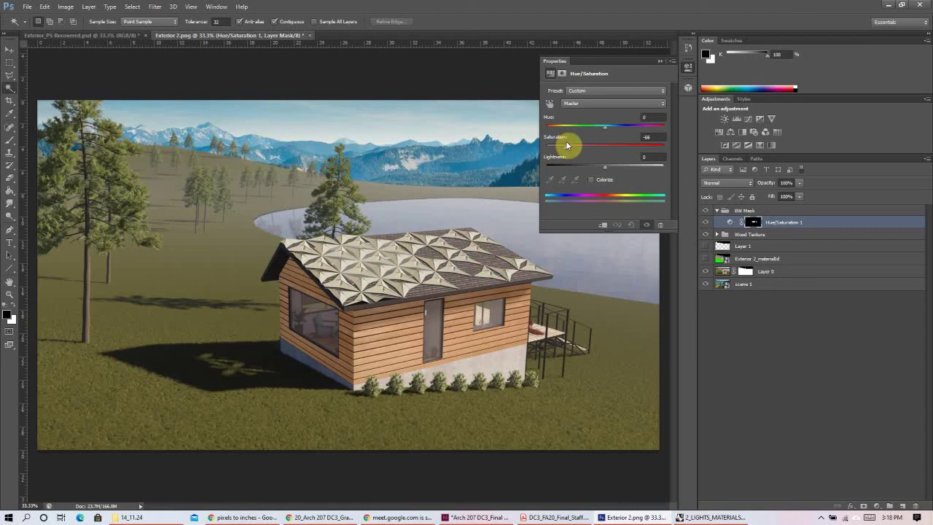
{"action": "left_click_drag", "start_coordinate": [551, 145], "coordinate": [572, 126]}
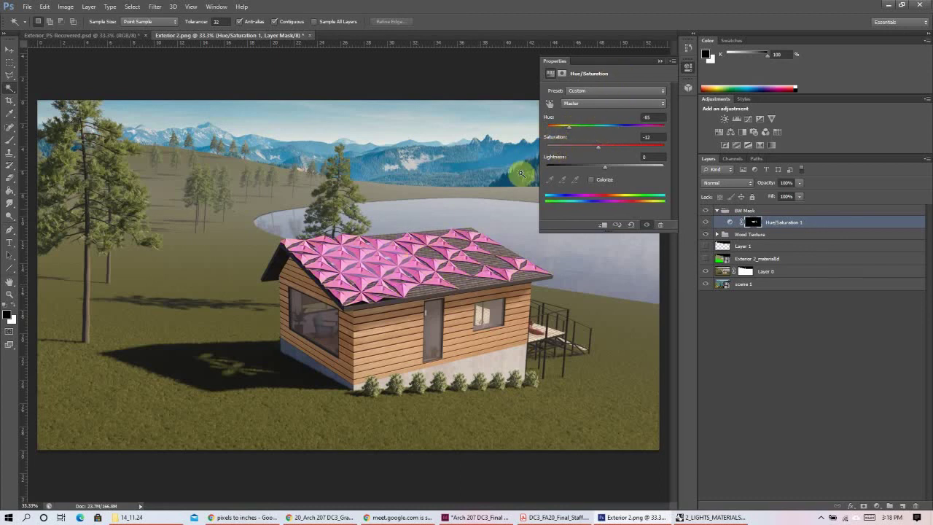
{"action": "left_click", "coordinate": [659, 62]}
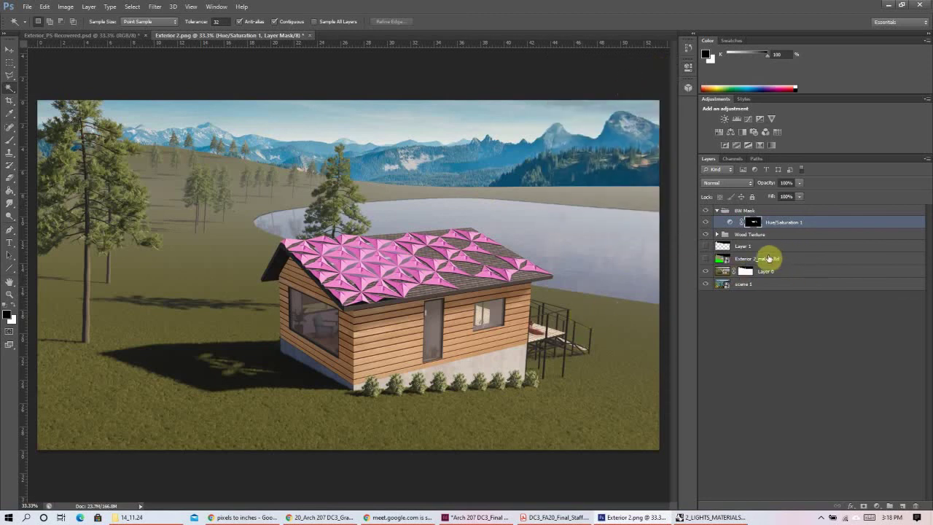
- Select everything except the roof panels using Exterior 2_materialId, hide that layer, and add a Hue/Saturation adjustment for the selection in BW Mask
{"action": "left_click", "coordinate": [698, 259]}
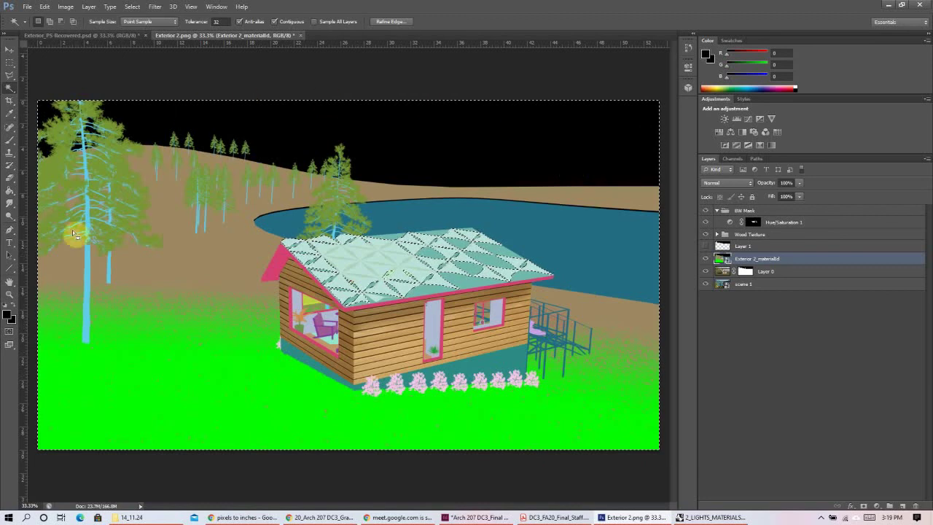
{"action": "left_click", "coordinate": [757, 211]}
{"action": "left_click", "coordinate": [704, 260]}
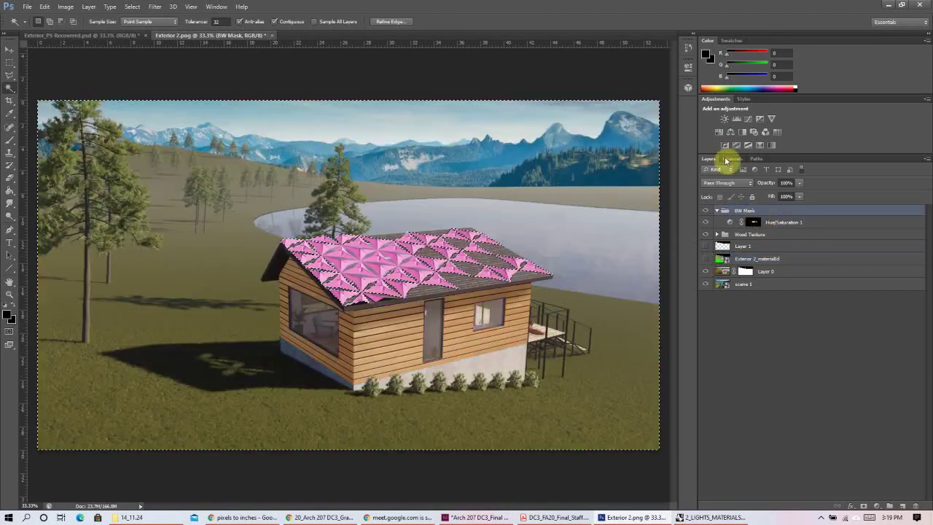
{"action": "left_click", "coordinate": [720, 135]}
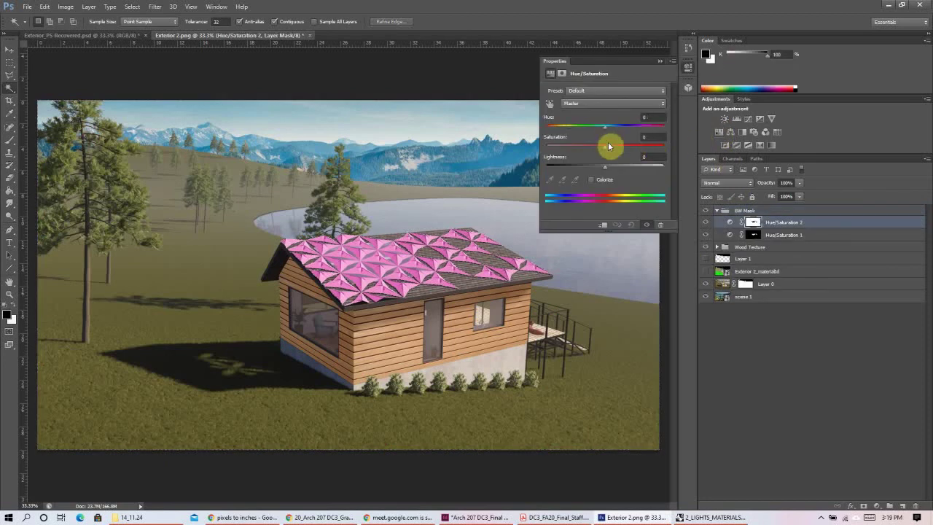
- Desaturate the surroundings through Hue/Saturation 2 with saturation -81 and lightness +6, and fine-tune the hue
{"action": "left_click_drag", "start_coordinate": [608, 151], "coordinate": [559, 143]}
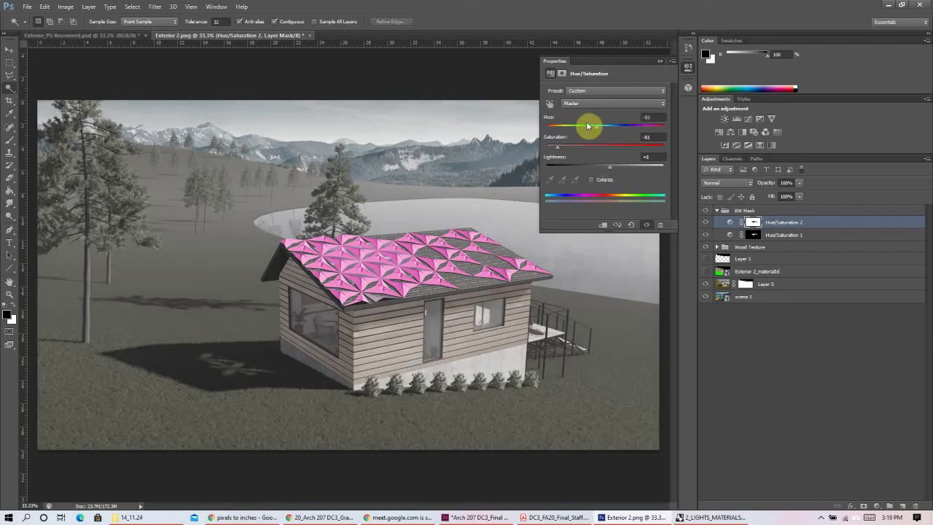
{"action": "left_click_drag", "start_coordinate": [611, 127], "coordinate": [623, 130]}
{"action": "left_click", "coordinate": [659, 61]}
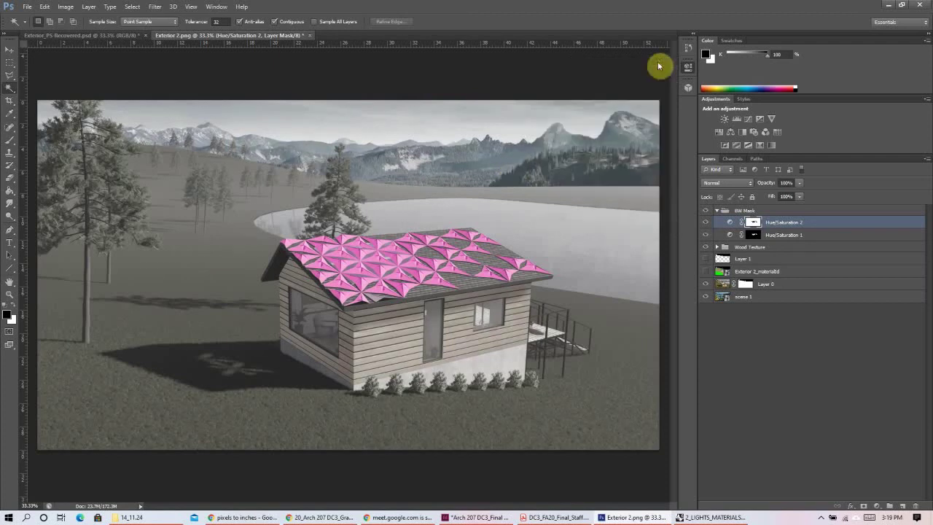
{"action": "left_click", "coordinate": [758, 234]}
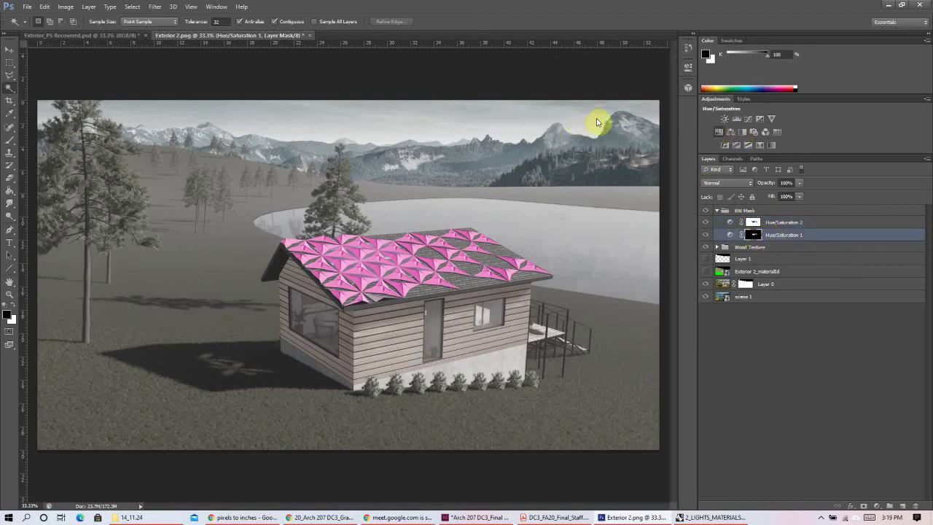
{"action": "left_click", "coordinate": [731, 131]}
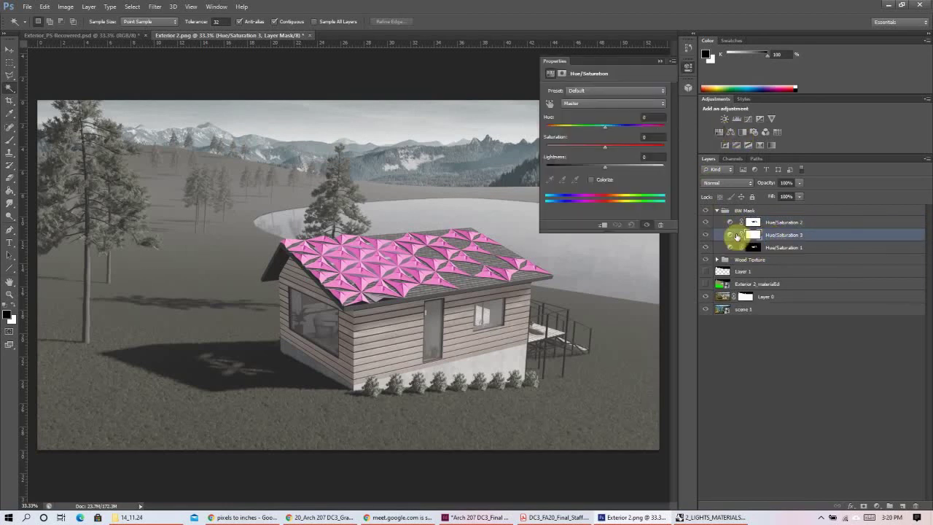
{"action": "left_click", "coordinate": [661, 63]}
{"action": "left_click", "coordinate": [802, 239]}
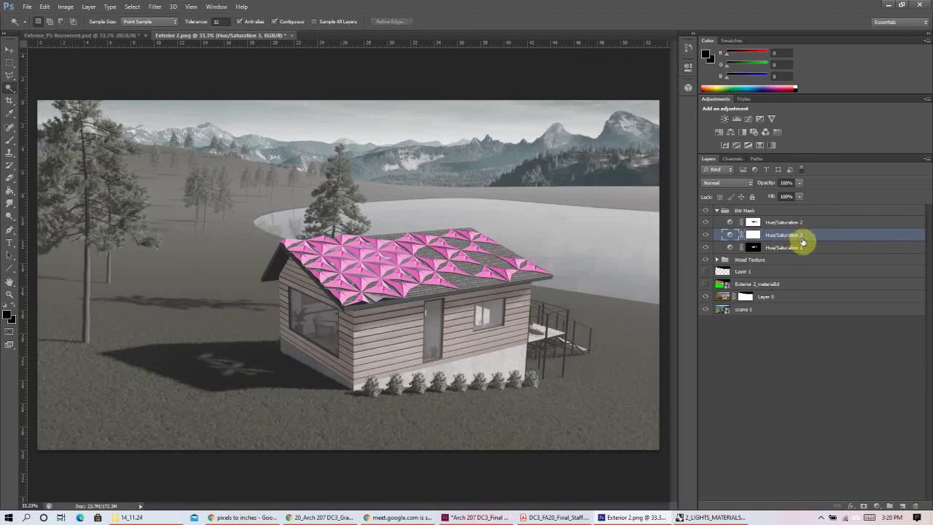
{"action": "key", "text": "Delete"}
- Set the hue of the roof panels' Hue/Saturation 1 adjustment to +141 to turn them cyan
{"action": "double_click", "coordinate": [753, 235]}
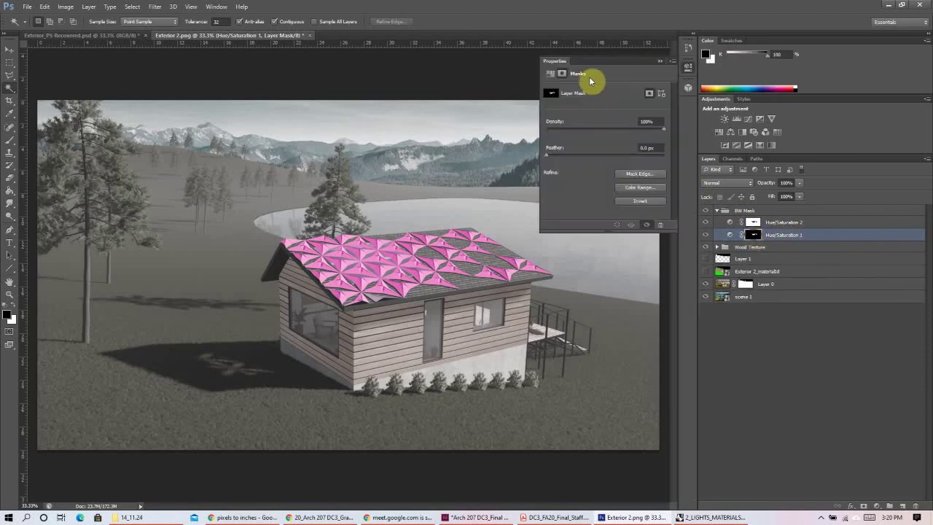
{"action": "left_click", "coordinate": [551, 73]}
{"action": "left_click_drag", "start_coordinate": [571, 129], "coordinate": [655, 152]}
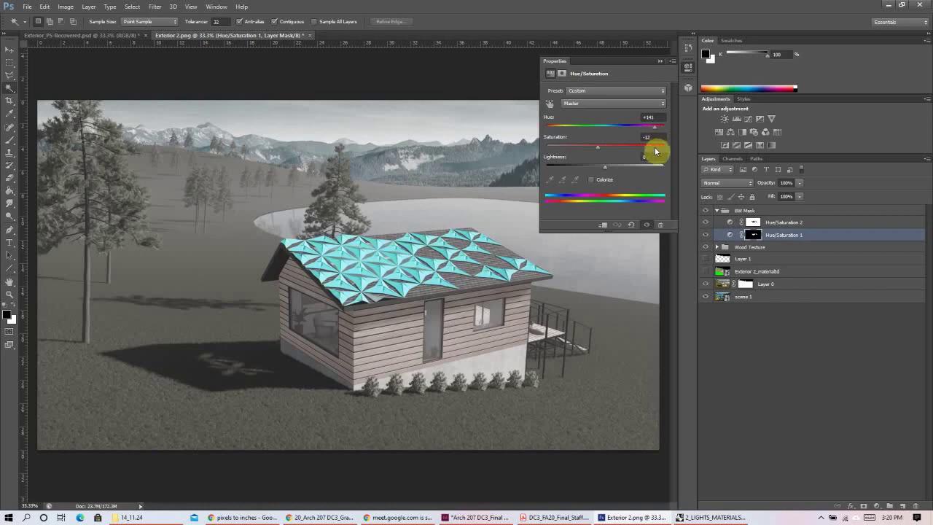
{"action": "left_click", "coordinate": [659, 61]}
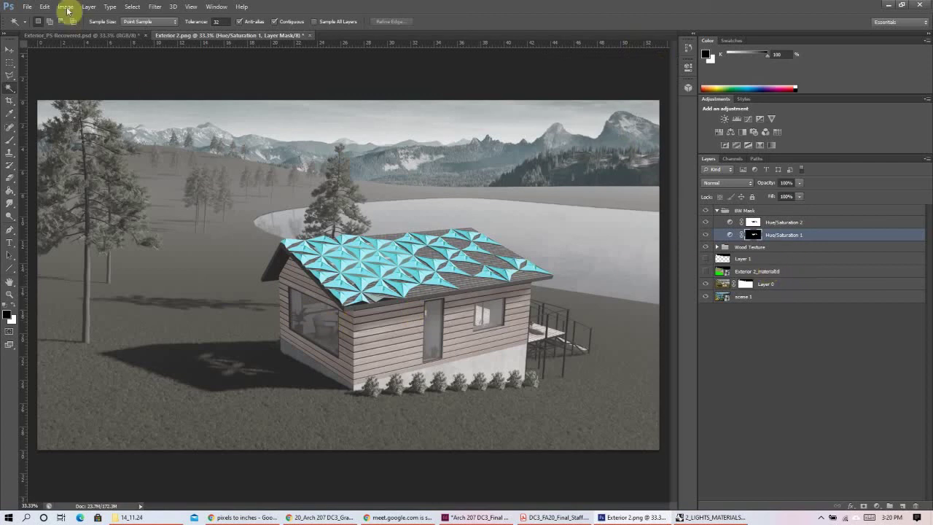
- Check the BW Mask group and the Highlights layer's blending settings in Exterior_PS-Recovered.psd, and return to Exterior 2.png
{"action": "left_click", "coordinate": [95, 35]}
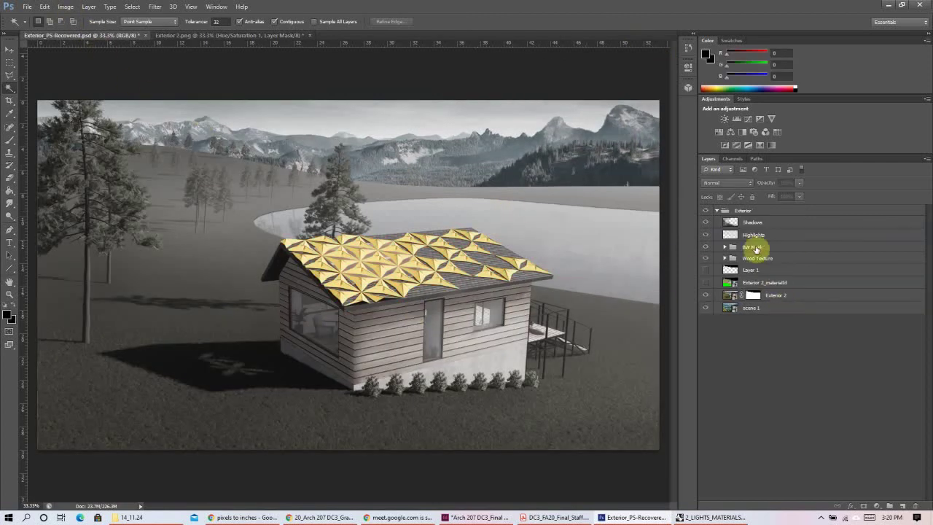
{"action": "left_click", "coordinate": [755, 258]}
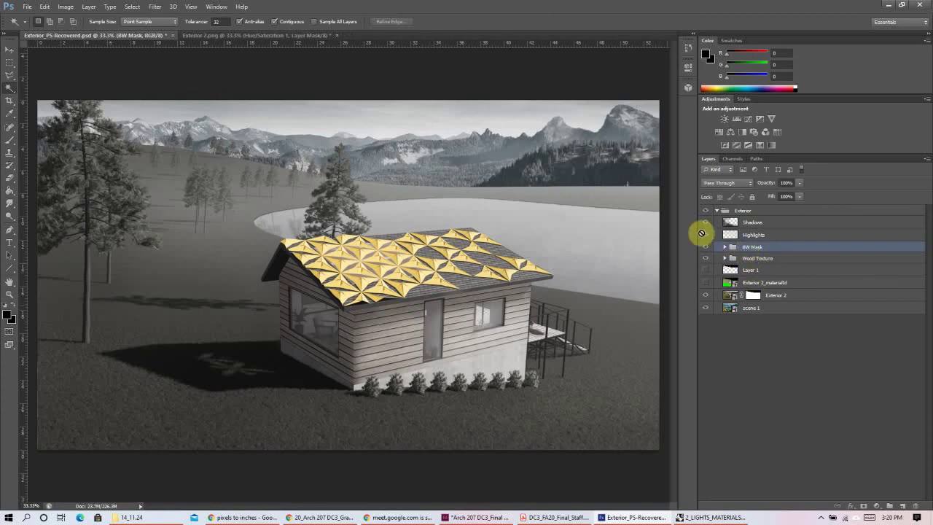
{"action": "left_click", "coordinate": [778, 235]}
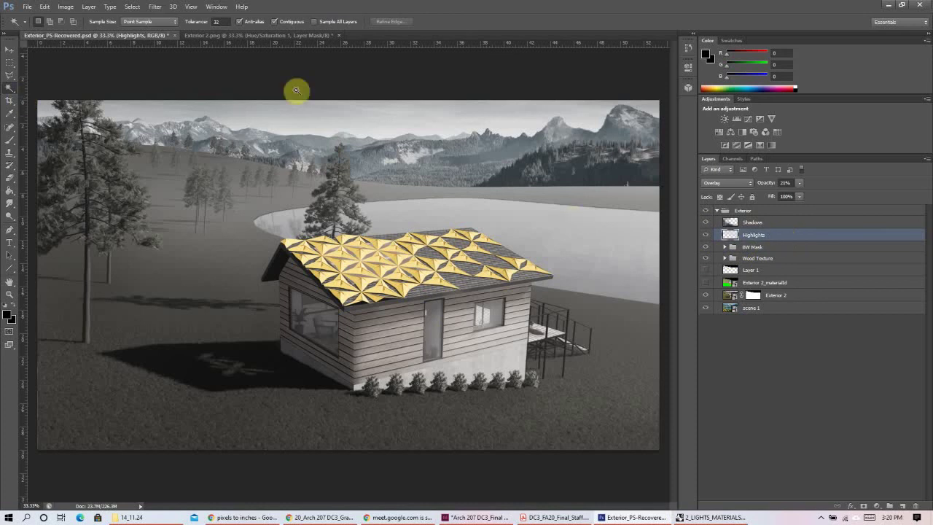
{"action": "left_click", "coordinate": [279, 36]}
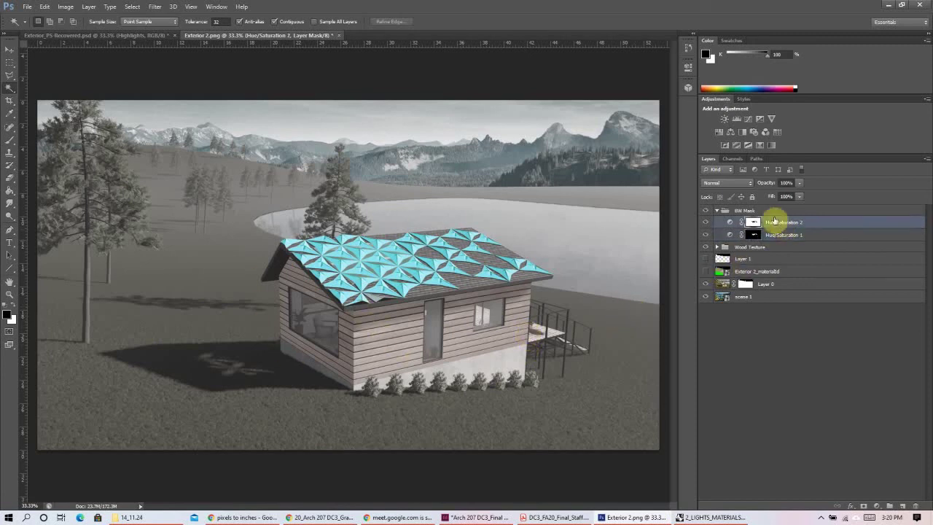
- Collapse the BW Mask group and review the shadow layers inside the Wood Texture group
{"action": "left_click", "coordinate": [717, 210]}
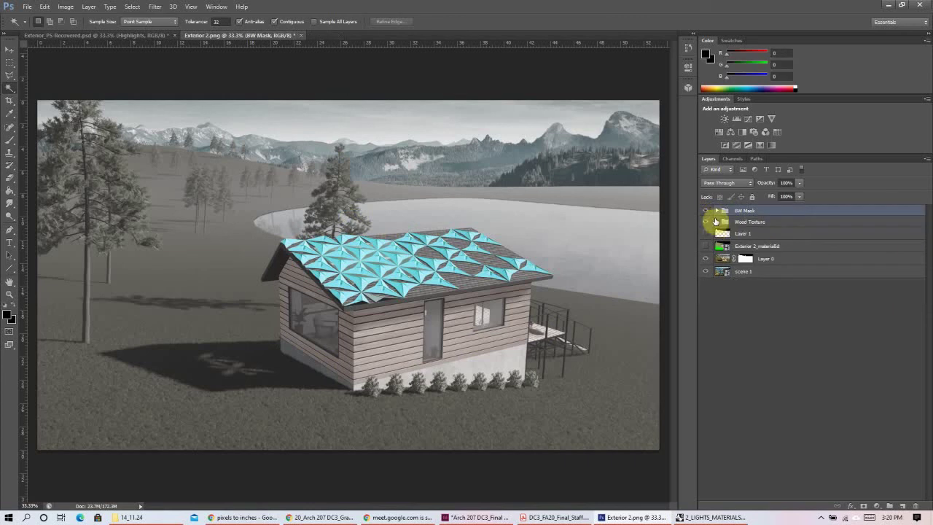
{"action": "left_click", "coordinate": [718, 221]}
{"action": "left_click", "coordinate": [760, 234]}
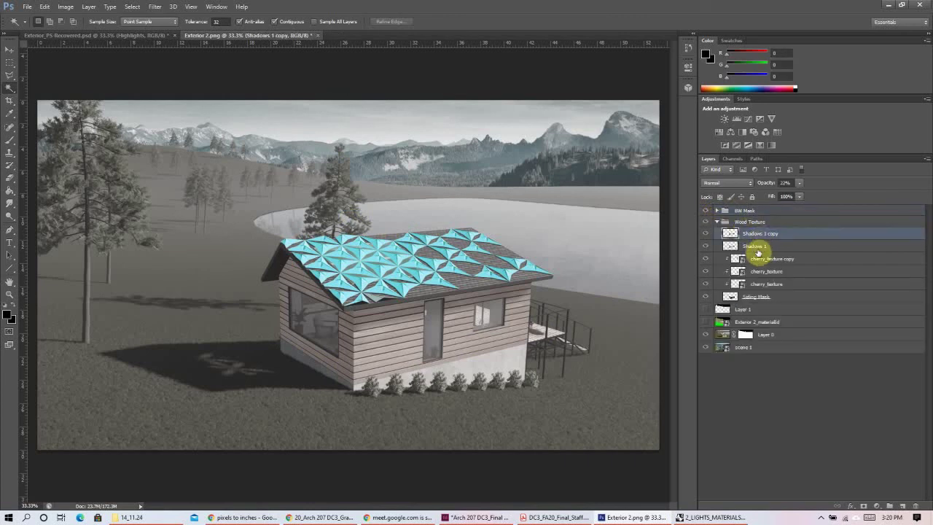
{"action": "left_click", "coordinate": [717, 222]}
- Add two new layers above the BW Mask group and name them Shadows and Highlights
{"action": "left_click", "coordinate": [727, 211]}
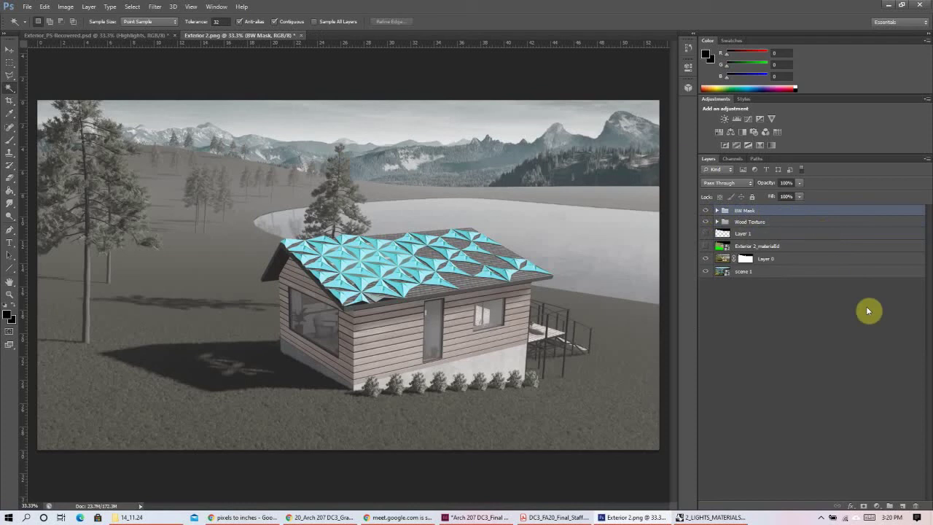
{"action": "left_click", "coordinate": [903, 506]}
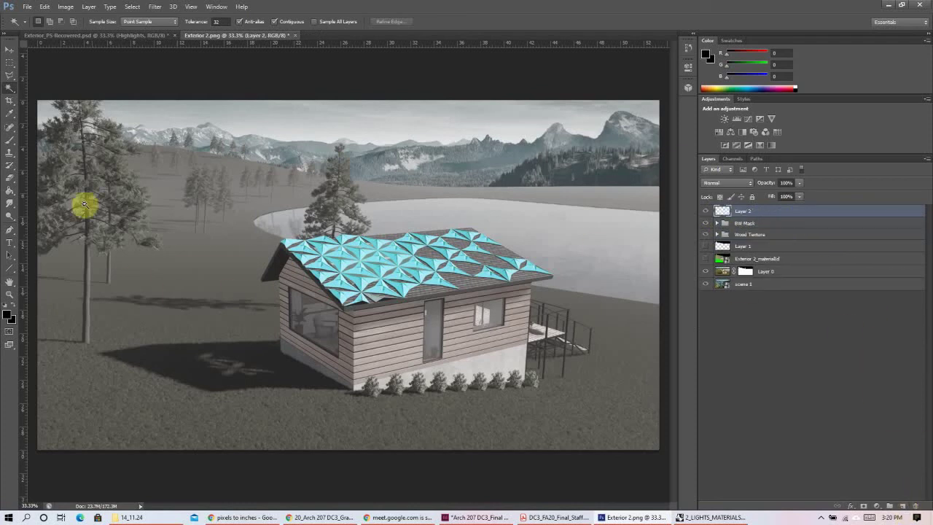
{"action": "double_click", "coordinate": [743, 210]}
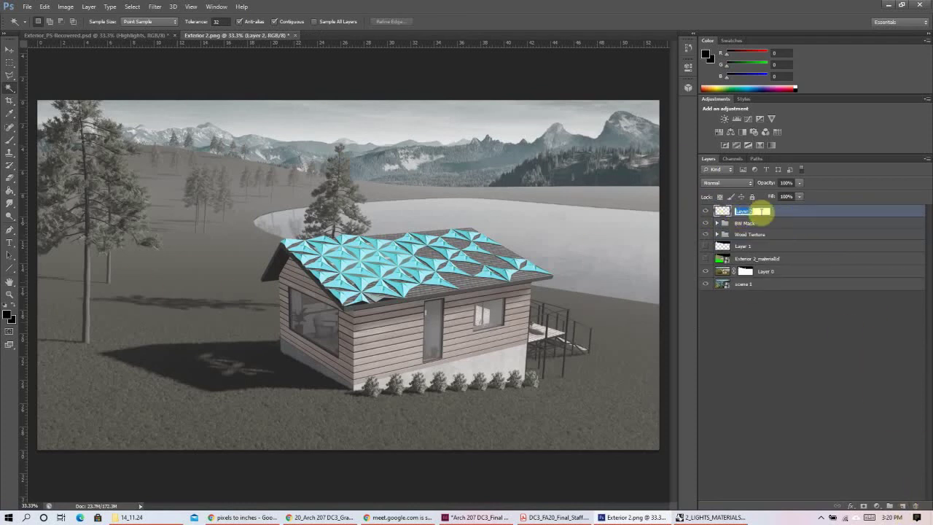
{"action": "type", "text": "sha"}
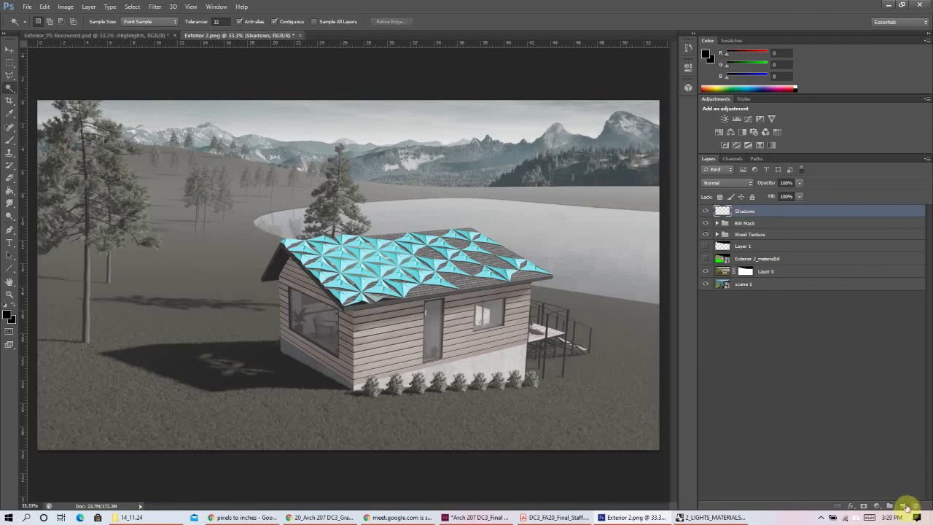
{"action": "left_click", "coordinate": [904, 507]}
{"action": "double_click", "coordinate": [744, 211]}
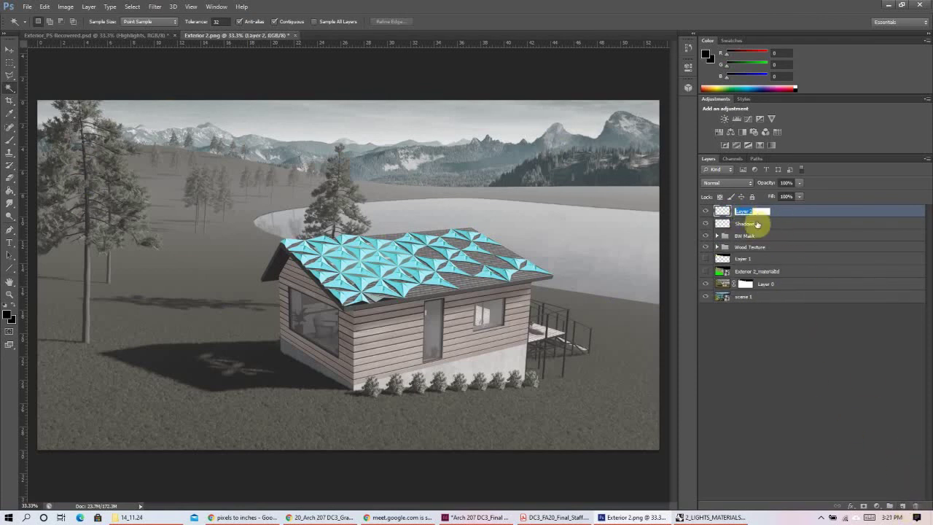
{"action": "type", "text": "Highlights"}
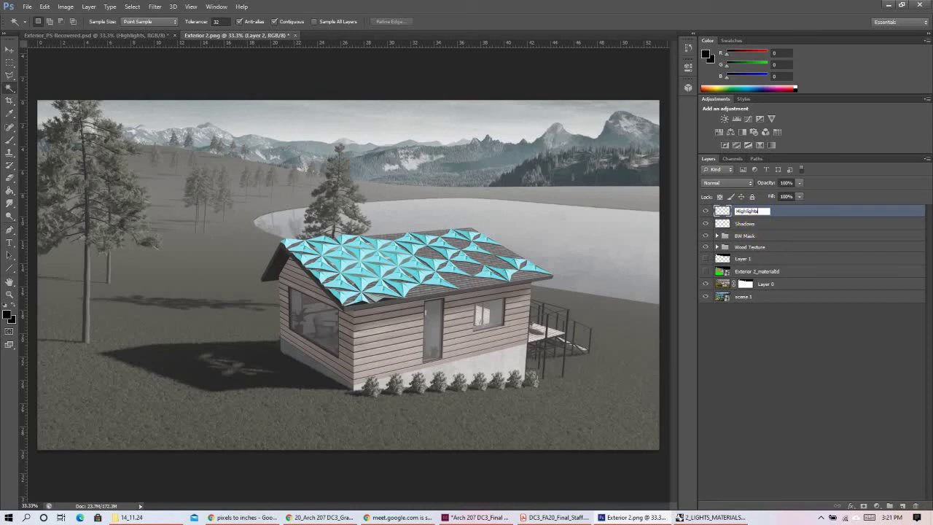
{"action": "left_click", "coordinate": [758, 223]}
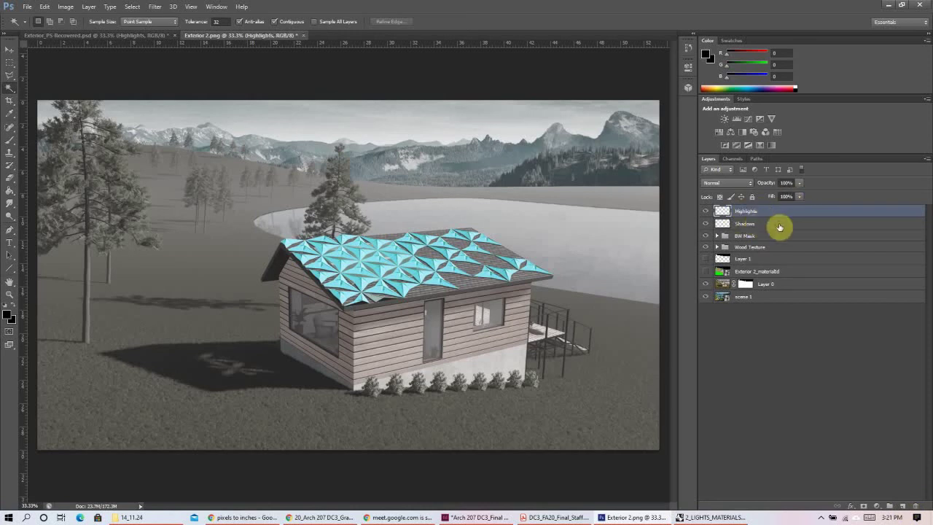
- Set the Shadows and Highlights layers to Overlay blending, and lower the Highlights layer's opacity and fill to 45%
{"action": "left_click", "coordinate": [775, 224]}
{"action": "left_click", "coordinate": [744, 182]}
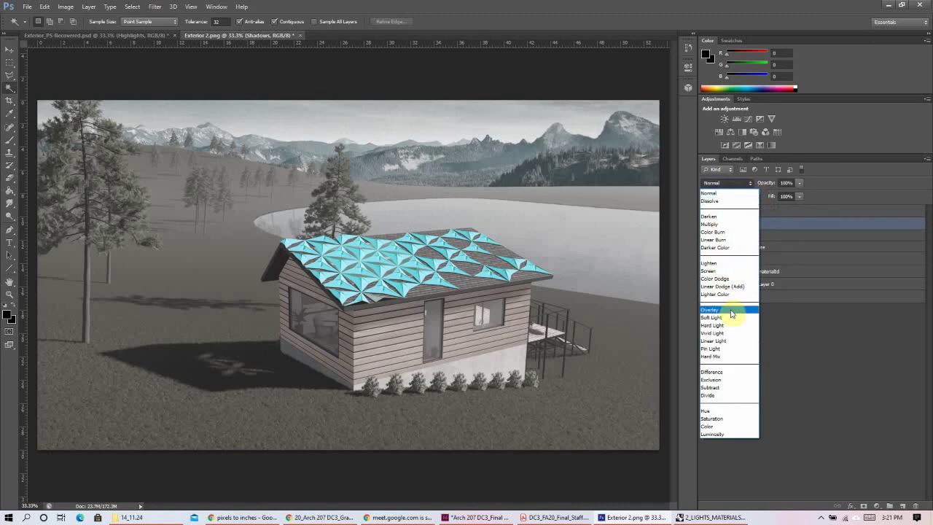
{"action": "left_click", "coordinate": [732, 312]}
{"action": "left_click", "coordinate": [744, 210]}
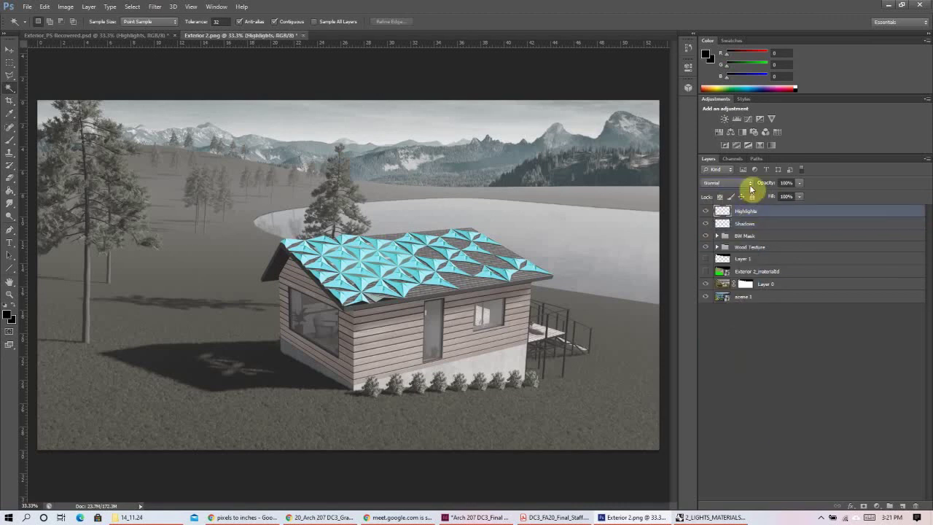
{"action": "left_click", "coordinate": [749, 184]}
{"action": "left_click", "coordinate": [734, 312]}
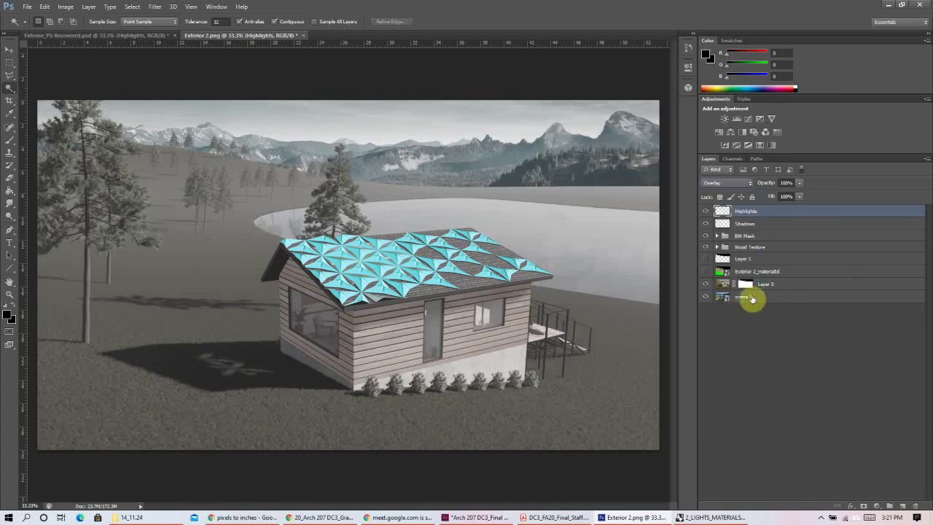
{"action": "left_click_drag", "start_coordinate": [799, 183], "coordinate": [781, 195]}
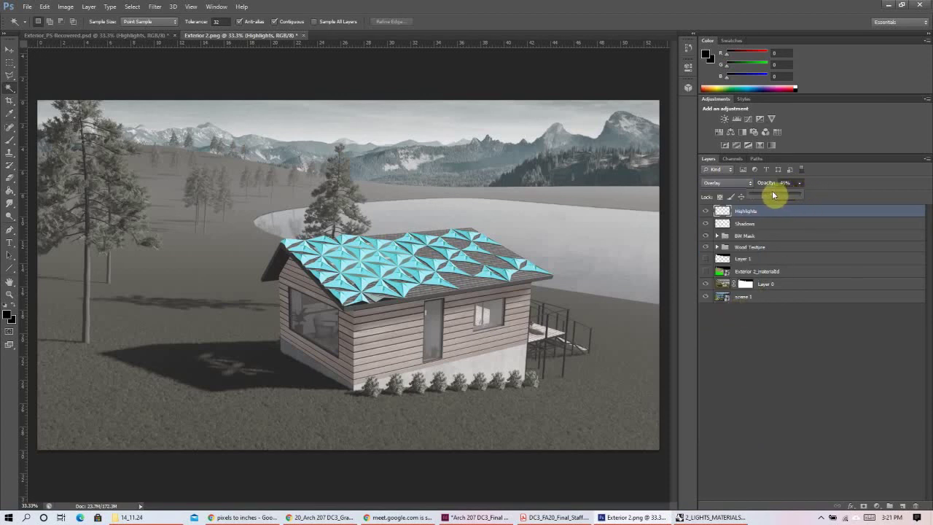
{"action": "left_click_drag", "start_coordinate": [774, 194], "coordinate": [784, 211]}
- Set up a soft black brush of about 432 px with 0% hardness for the Shadows layer
{"action": "left_click", "coordinate": [761, 224]}
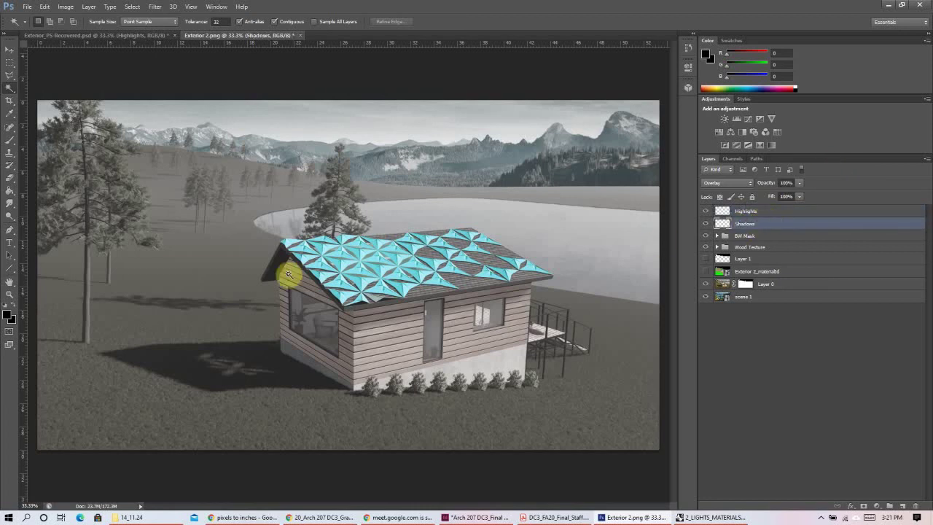
{"action": "left_click", "coordinate": [13, 140]}
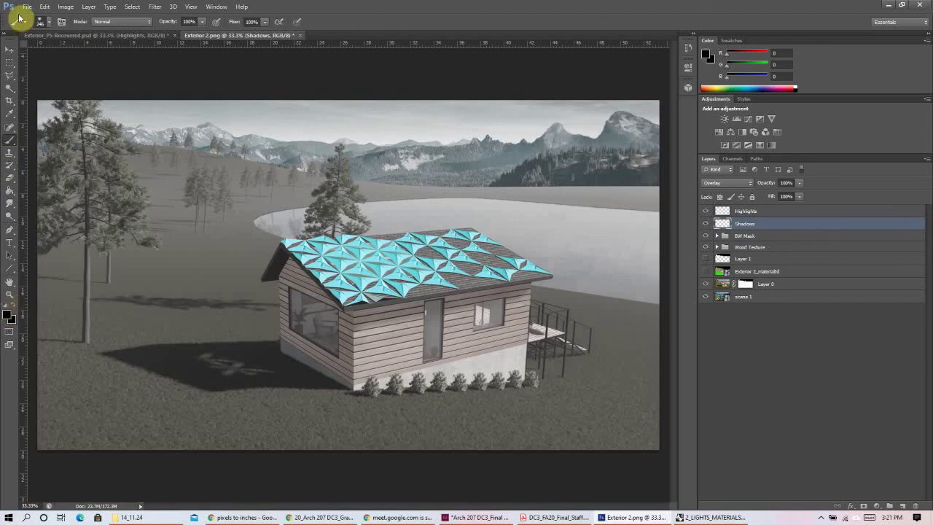
{"action": "left_click", "coordinate": [51, 28]}
{"action": "left_click_drag", "start_coordinate": [93, 53], "coordinate": [99, 53]}
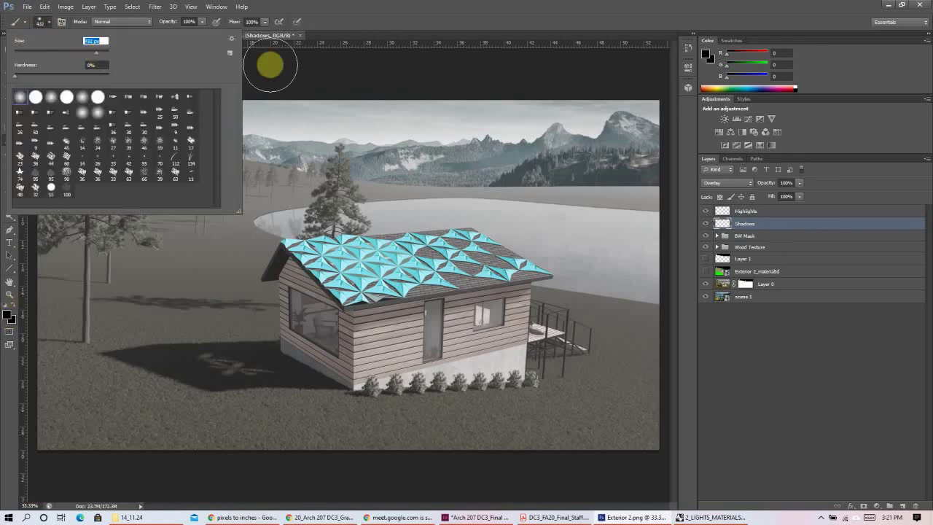
{"action": "left_click", "coordinate": [806, 392]}
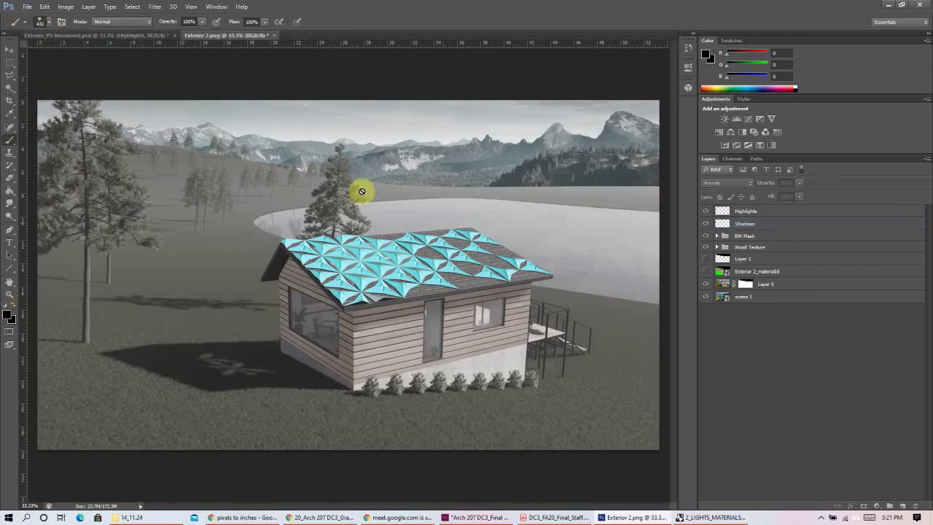
- Raise the opacity of the Shadows and Highlights layers in Exterior_PS-Recovered.psd to 73%, and return to Exterior 2.png
{"action": "left_click", "coordinate": [117, 38]}
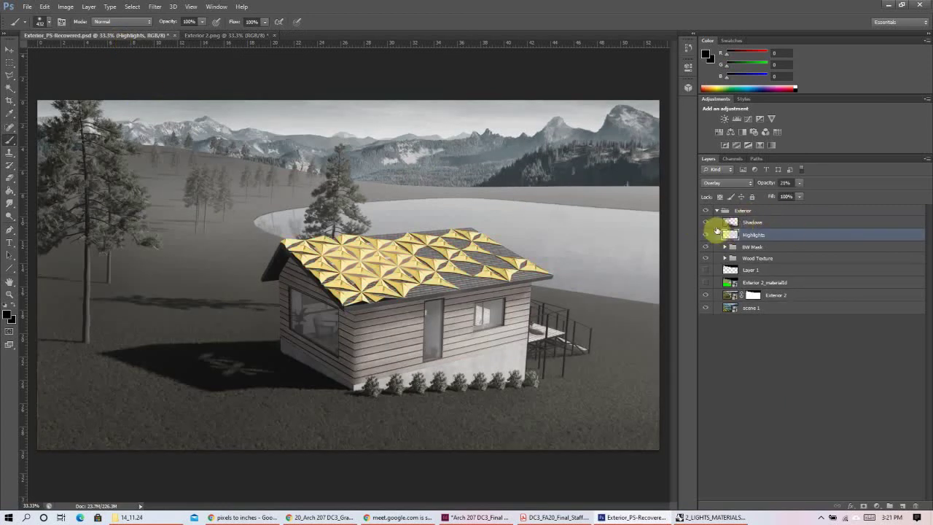
{"action": "left_click", "coordinate": [758, 222], "text": "shift"}
{"action": "left_click_drag", "start_coordinate": [800, 182], "coordinate": [829, 193]}
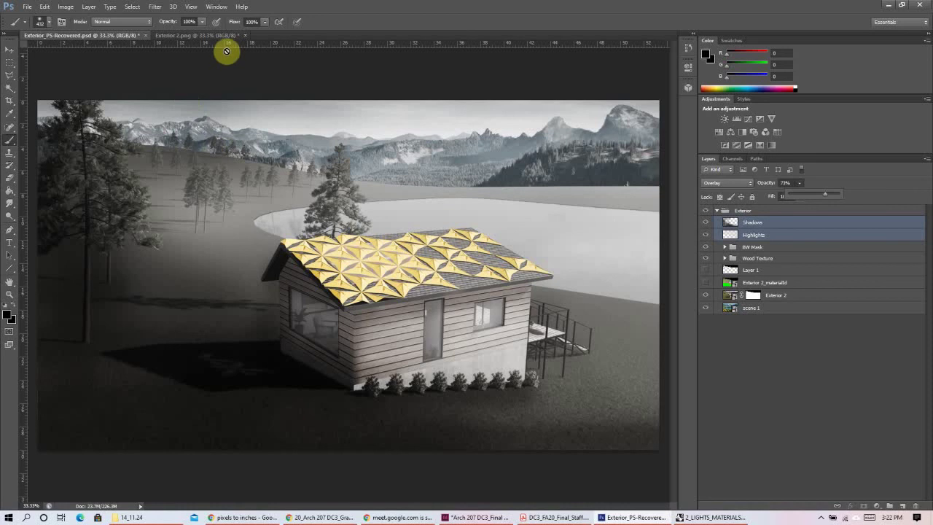
{"action": "left_click", "coordinate": [165, 35]}
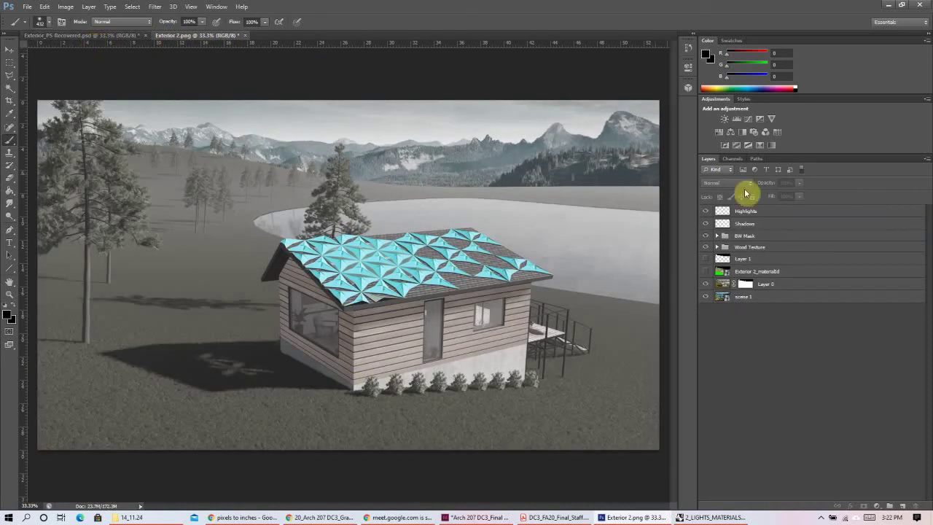
{"action": "left_click", "coordinate": [782, 227]}
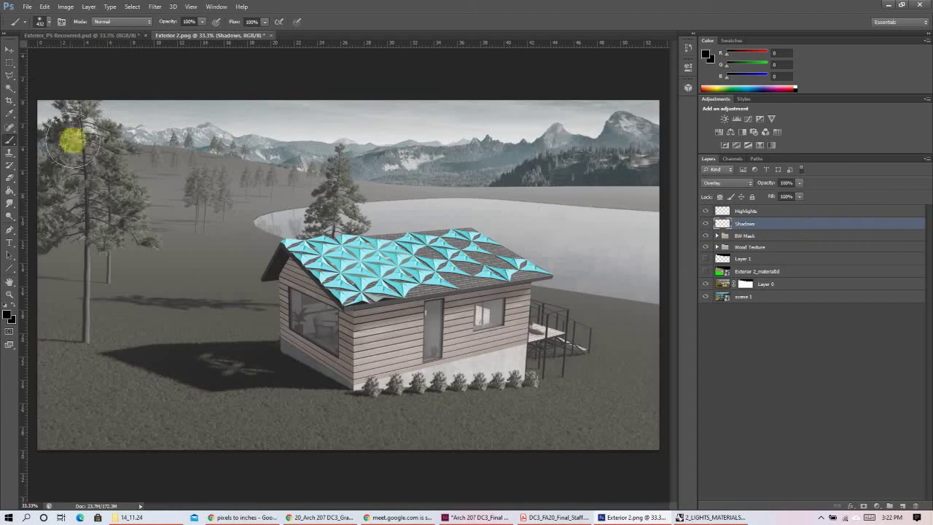
{"action": "mouse_move", "coordinate": [44, 139]}
{"action": "left_mouse_down"}
{"action": "mouse_move", "coordinate": [158, 304]}
{"action": "mouse_move", "coordinate": [365, 433]}
{"action": "mouse_move", "coordinate": [674, 461]}
{"action": "left_mouse_up"}
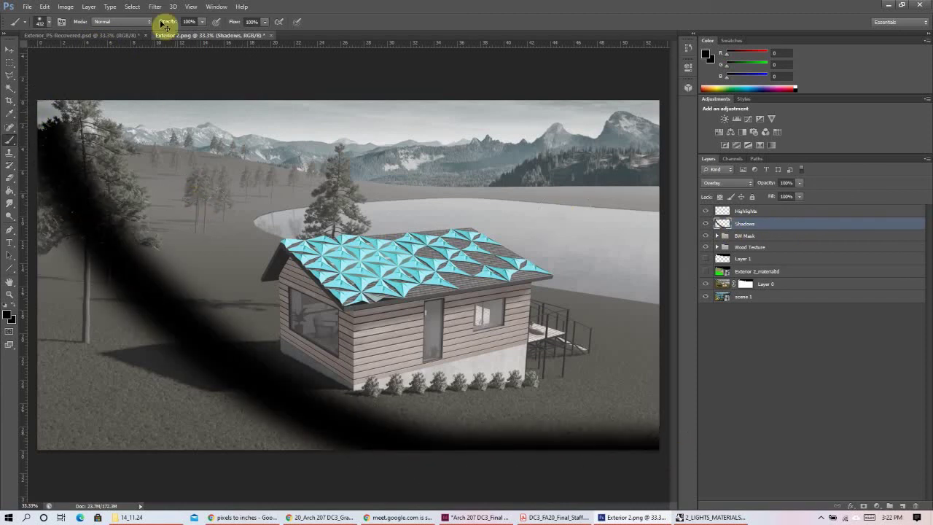
{"action": "key", "text": "ctrl+z"}
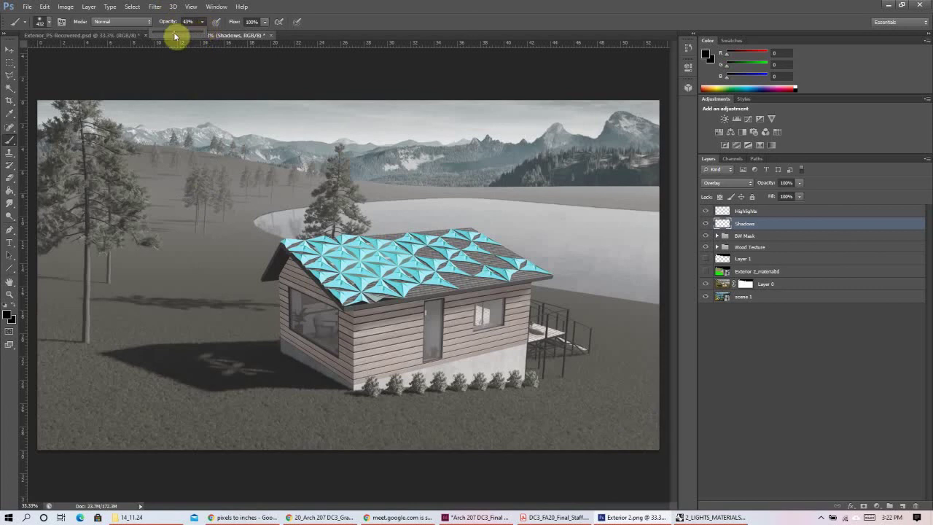
- Paint soft shadows along the image's left and lower edges on the Shadows layer with a 1289 px brush at 43% opacity
{"action": "left_click", "coordinate": [47, 20]}
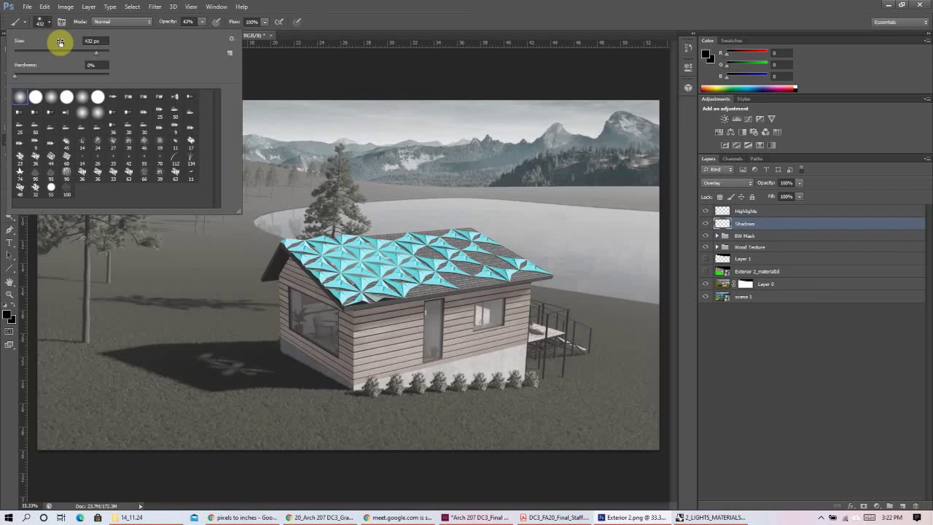
{"action": "key", "text": "]"}
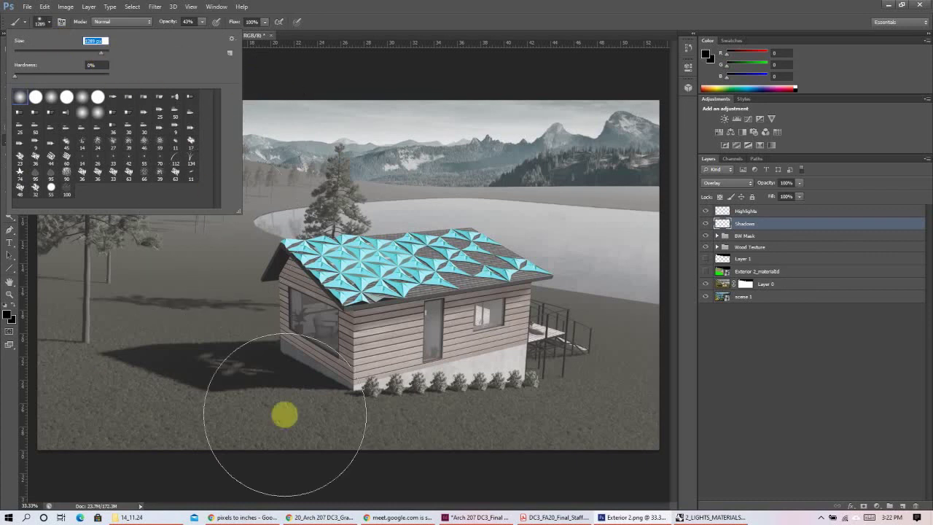
{"action": "key", "text": "Return"}
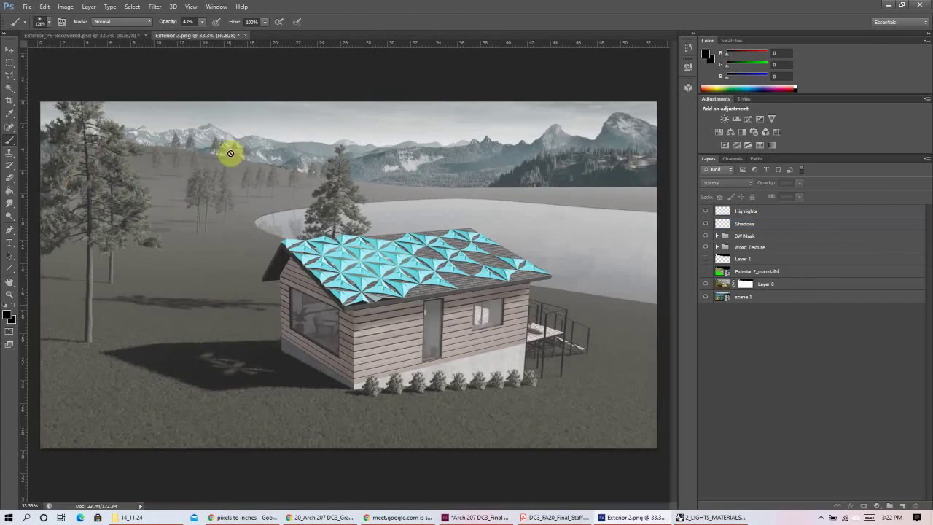
{"action": "key", "text": "ctrl+minus"}
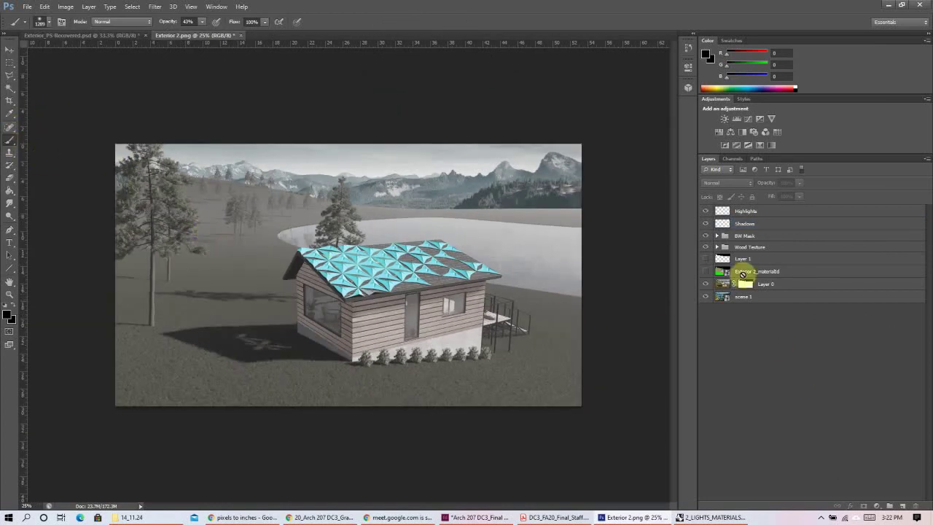
{"action": "left_click", "coordinate": [717, 226]}
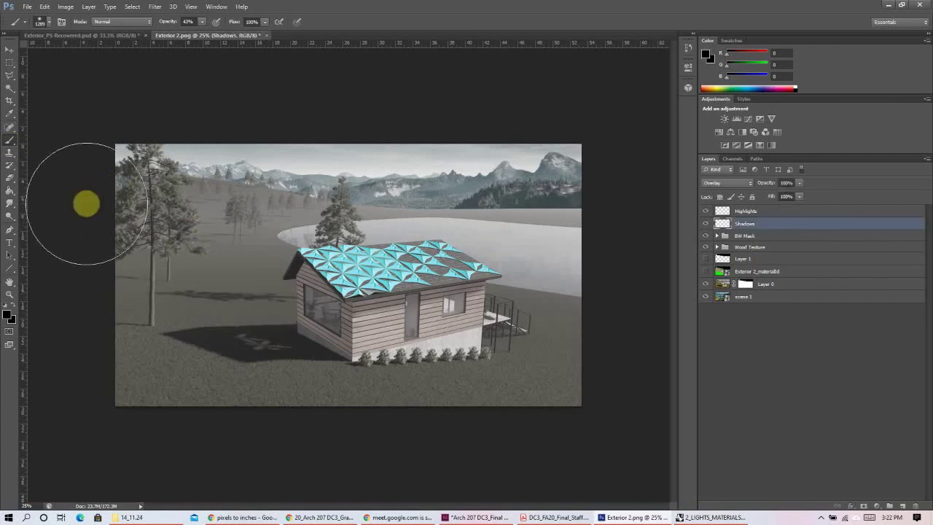
{"action": "mouse_move", "coordinate": [106, 260]}
{"action": "left_mouse_down"}
{"action": "mouse_move", "coordinate": [202, 360]}
{"action": "mouse_move", "coordinate": [344, 423]}
{"action": "mouse_move", "coordinate": [544, 431]}
{"action": "mouse_move", "coordinate": [267, 366]}
{"action": "mouse_move", "coordinate": [98, 206]}
{"action": "mouse_move", "coordinate": [121, 406]}
{"action": "left_mouse_up"}
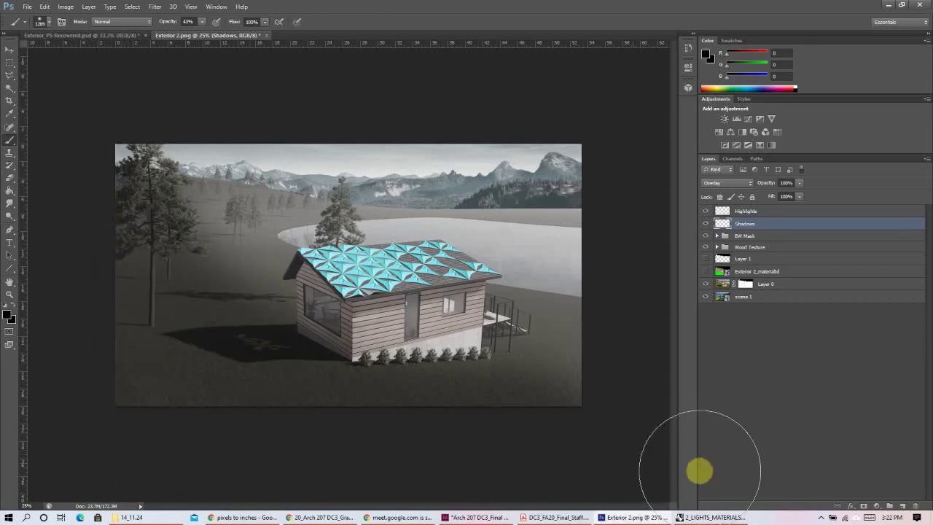
- Brush white highlights onto the Highlights layer and set the brush opacity to 71%
{"action": "left_click", "coordinate": [745, 212]}
{"action": "left_click", "coordinate": [6, 318]}
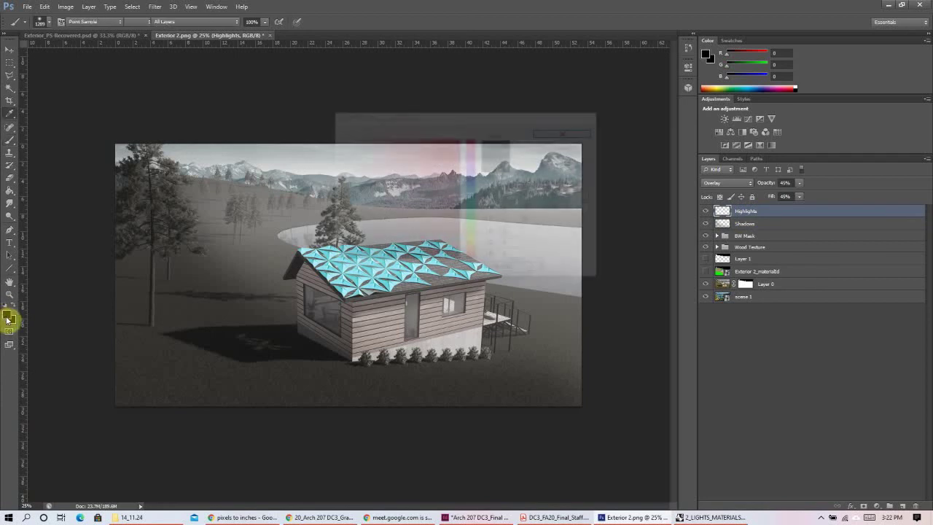
{"action": "left_click_drag", "start_coordinate": [336, 260], "coordinate": [308, 109]}
{"action": "left_click", "coordinate": [566, 133]}
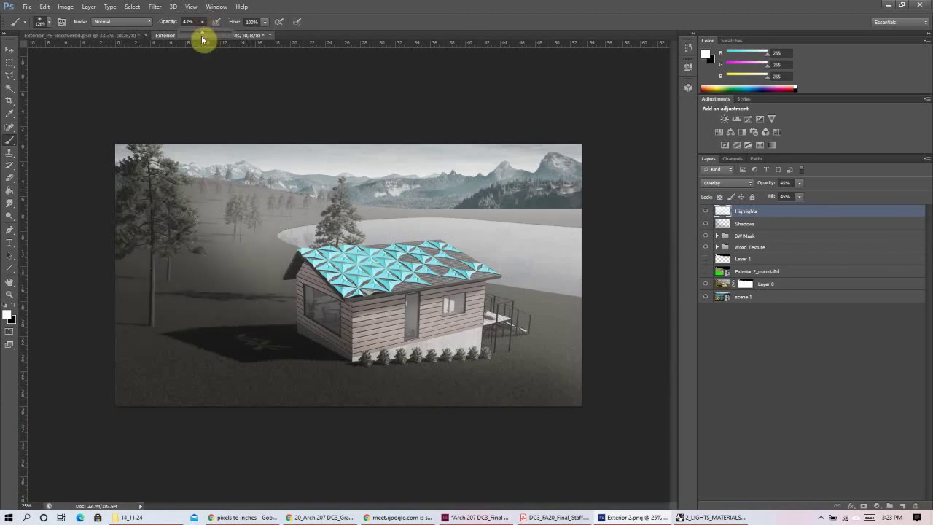
{"action": "key", "text": "7"}
{"action": "key", "text": "1"}
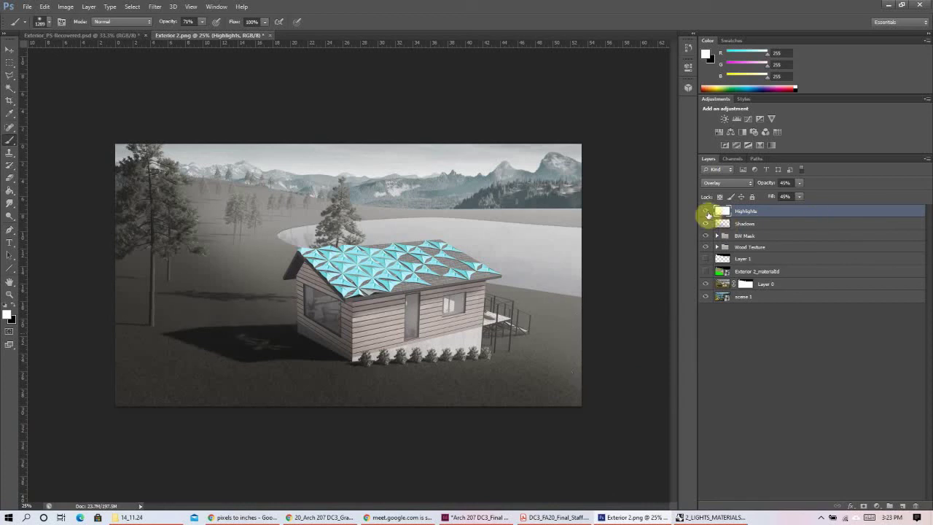
- Set the opacity of both the Highlights and Shadows layers to 66%, comparing the image with the layers hidden and shown
{"action": "left_click", "coordinate": [705, 212]}
{"action": "left_click", "coordinate": [704, 212]}
{"action": "left_click", "coordinate": [771, 223], "text": "shift"}
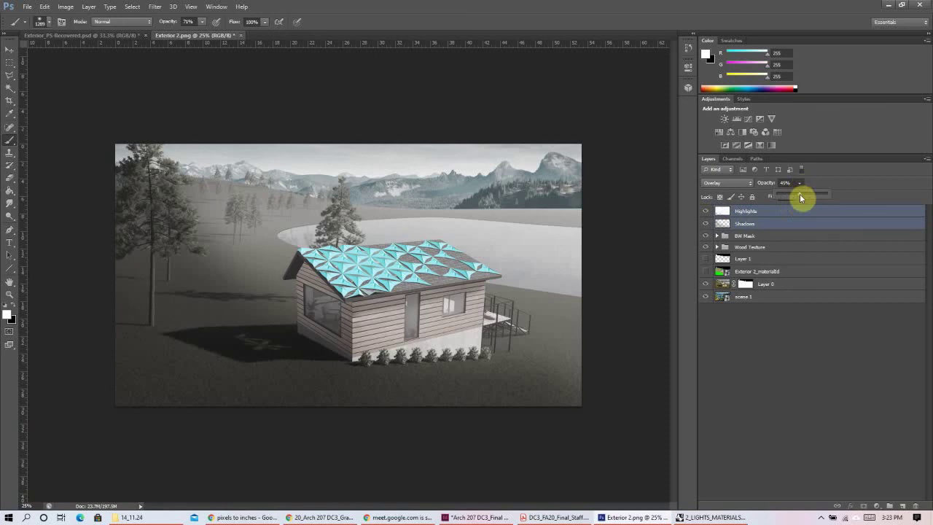
{"action": "left_click_drag", "start_coordinate": [798, 198], "coordinate": [796, 199]}
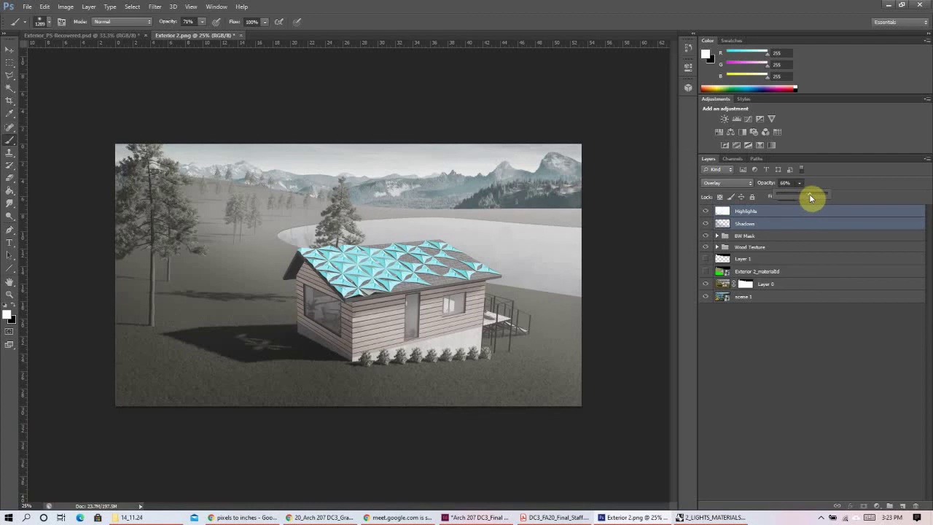
{"action": "left_click_drag", "start_coordinate": [706, 211], "coordinate": [706, 222]}
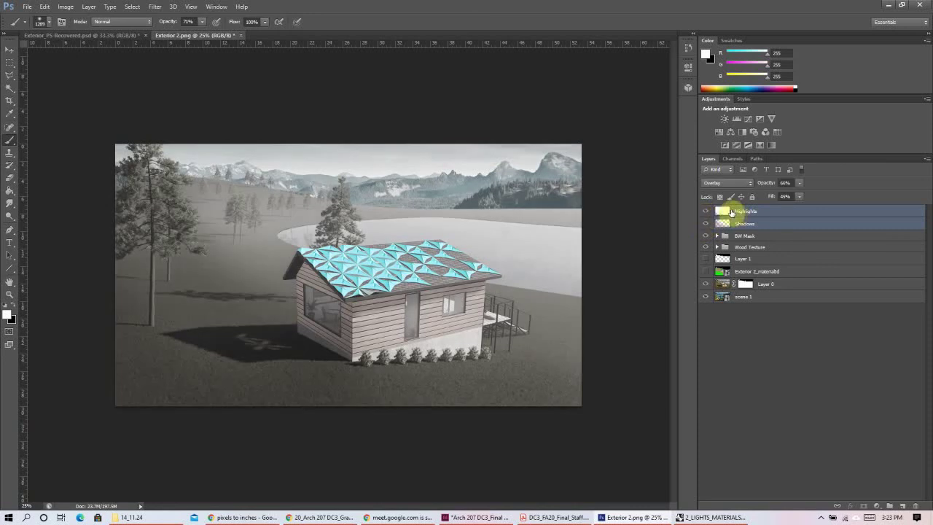
- Lower the opacity of the Highlights layer alone to 35%
{"action": "left_click", "coordinate": [792, 389]}
{"action": "left_click", "coordinate": [751, 210]}
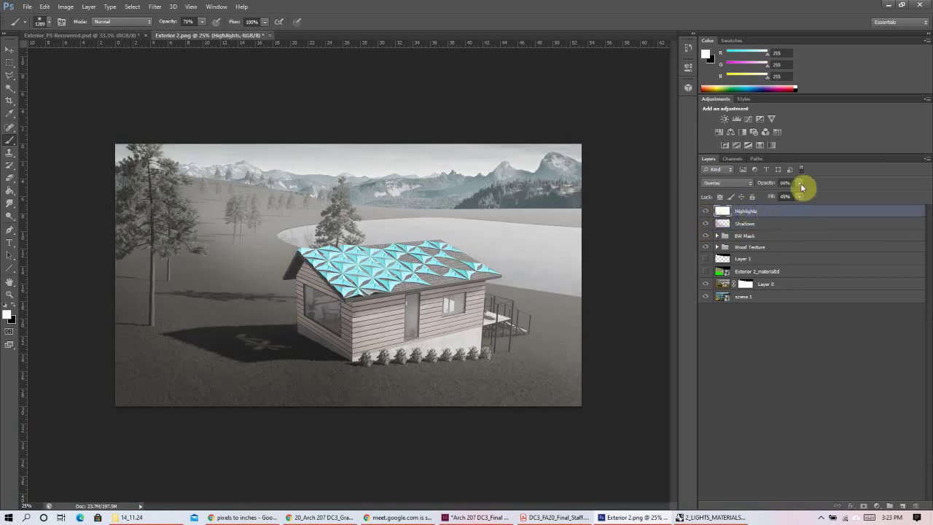
{"action": "left_click_drag", "start_coordinate": [786, 197], "coordinate": [785, 196]}
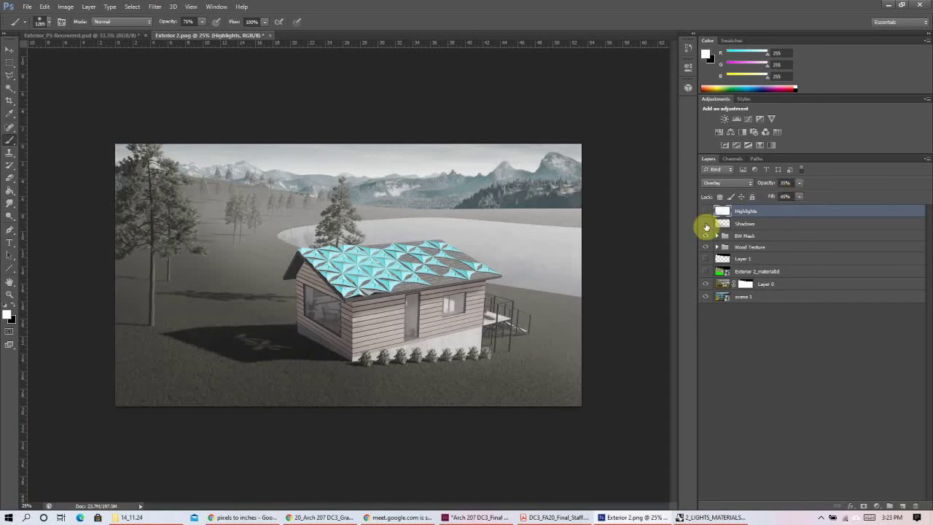
- Show the Shadows and Highlights layers again and set the Shadows layer's opacity to 39%, comparing the result
{"action": "left_click", "coordinate": [706, 226]}
{"action": "left_click", "coordinate": [706, 211]}
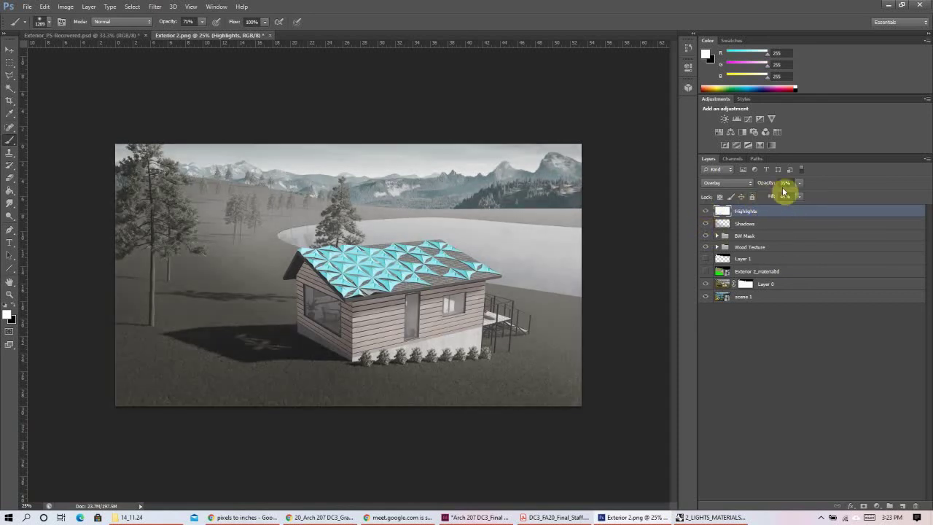
{"action": "left_click", "coordinate": [775, 222]}
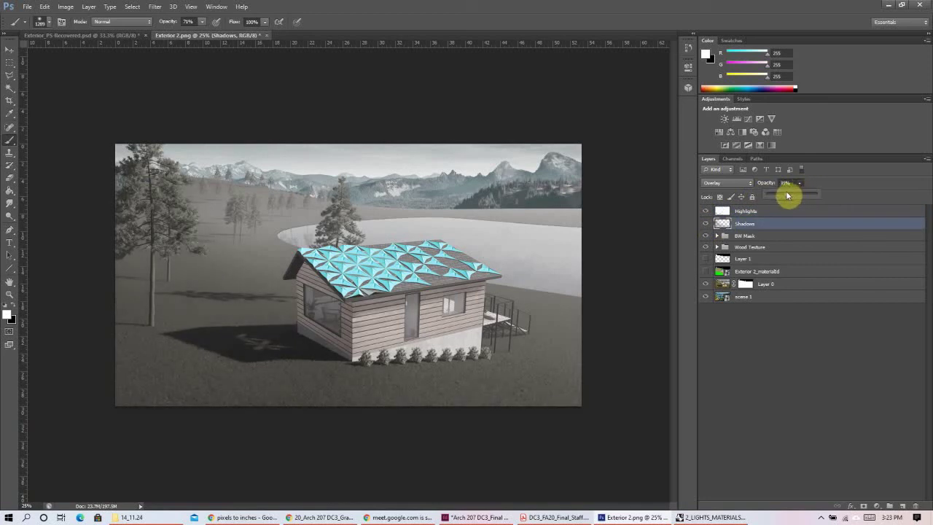
{"action": "left_click_drag", "start_coordinate": [705, 211], "coordinate": [705, 224]}
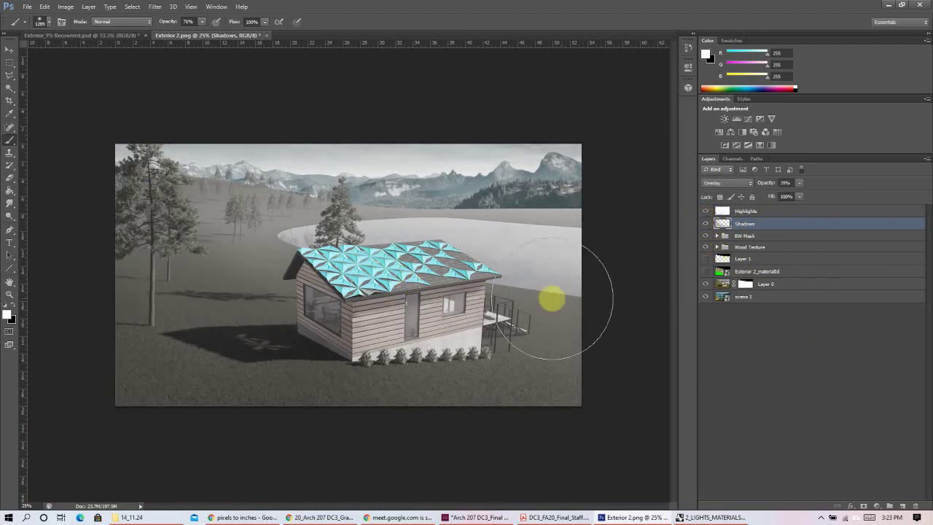
- Make the Shadows layer active and set up a black brush at 27% opacity
{"action": "left_click", "coordinate": [763, 211]}
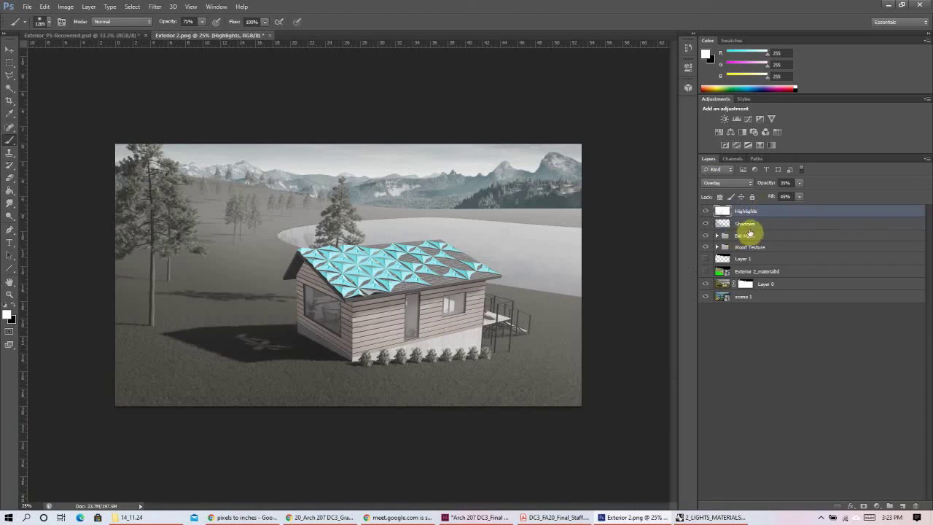
{"action": "left_click", "coordinate": [751, 225]}
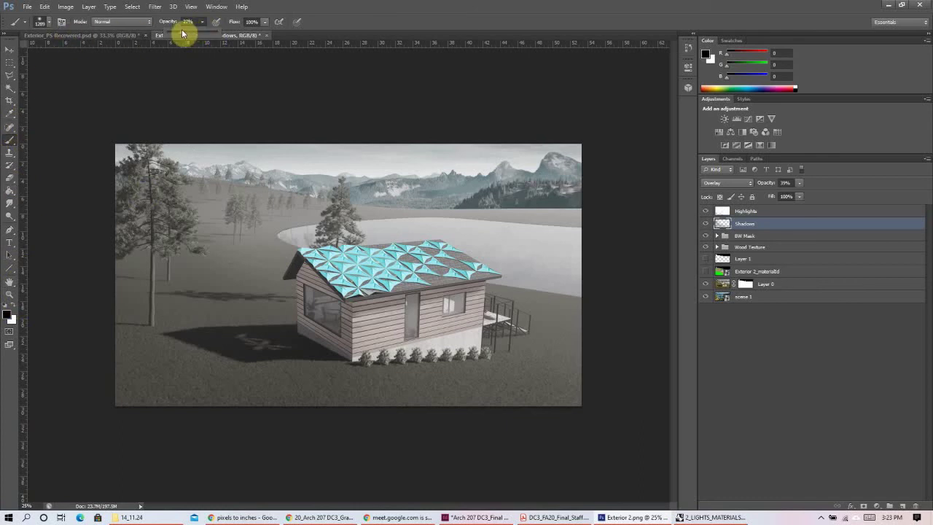
{"action": "left_click", "coordinate": [182, 33]}
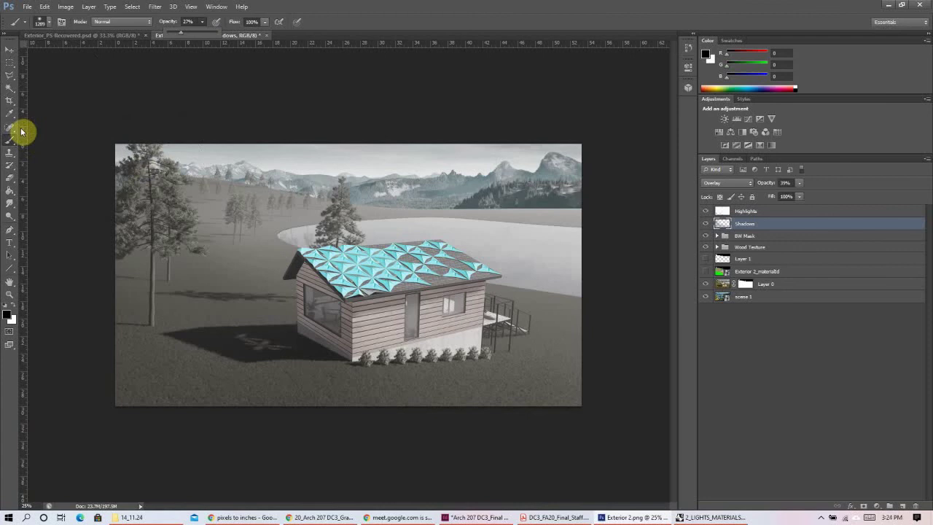
{"action": "left_click", "coordinate": [13, 209]}
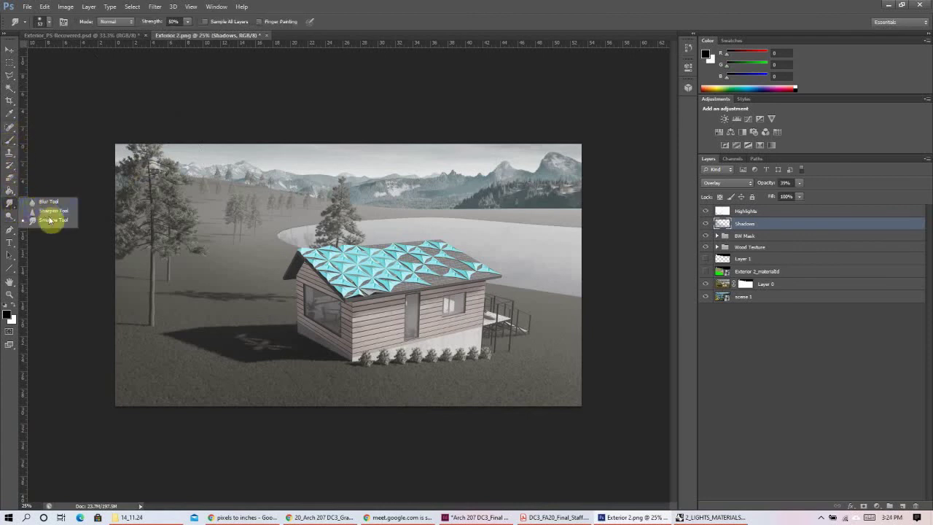
{"action": "left_click", "coordinate": [11, 217]}
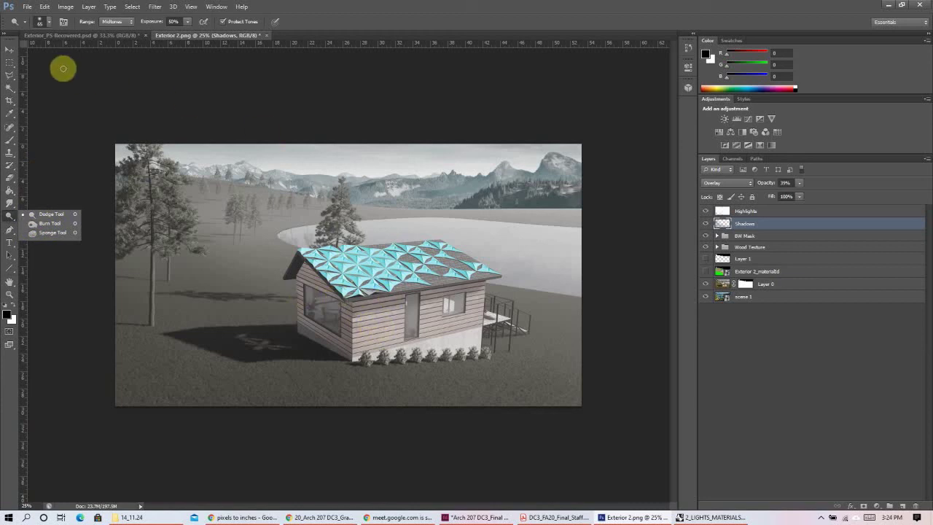
{"action": "left_click", "coordinate": [345, 34]}
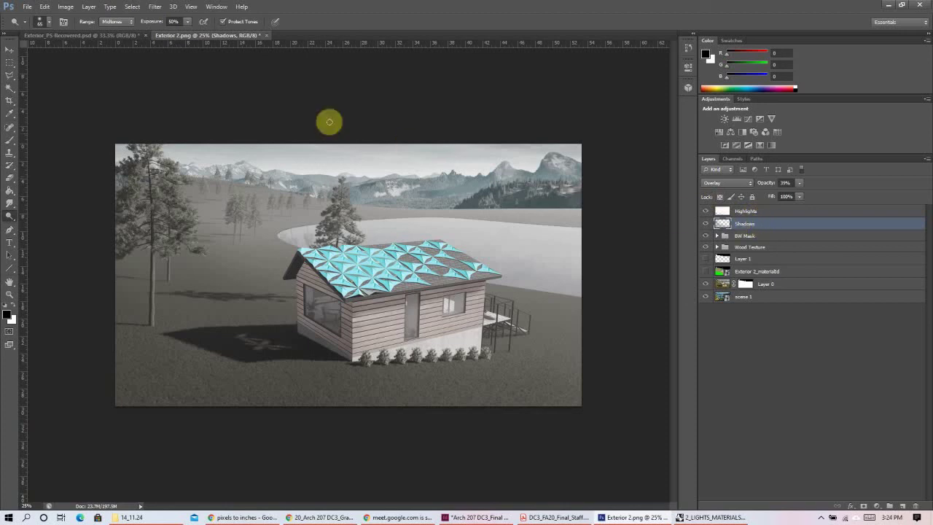
- Brush soft black shadows around the house's base on the Shadows layer with a 189 px brush
{"action": "left_click", "coordinate": [12, 141]}
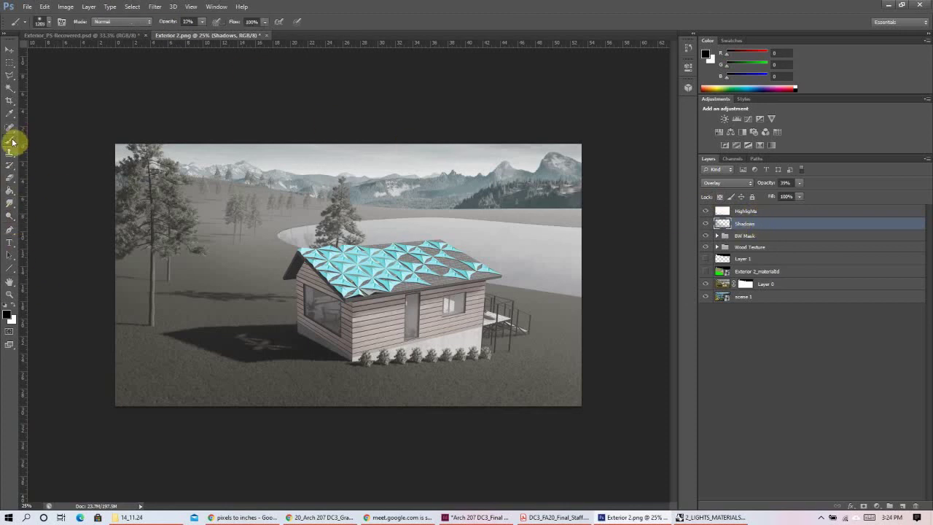
{"action": "left_click", "coordinate": [49, 23]}
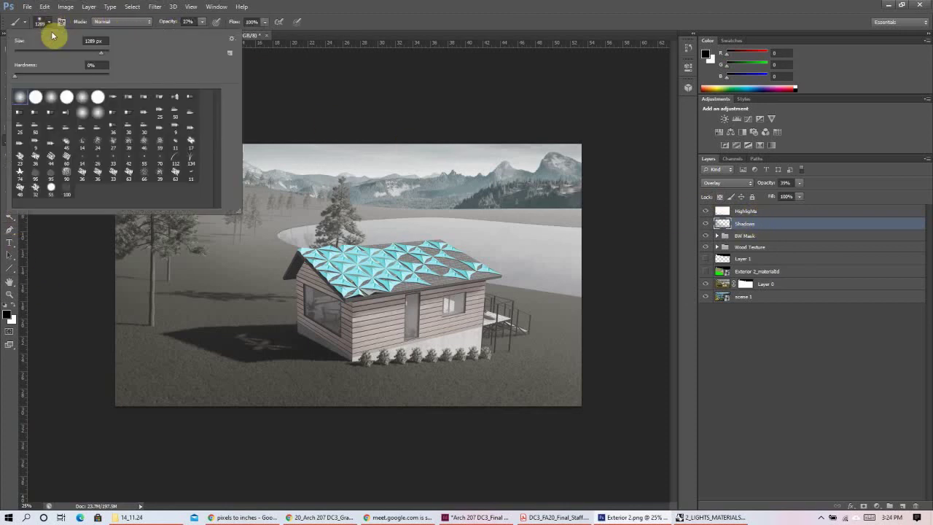
{"action": "left_click", "coordinate": [83, 51]}
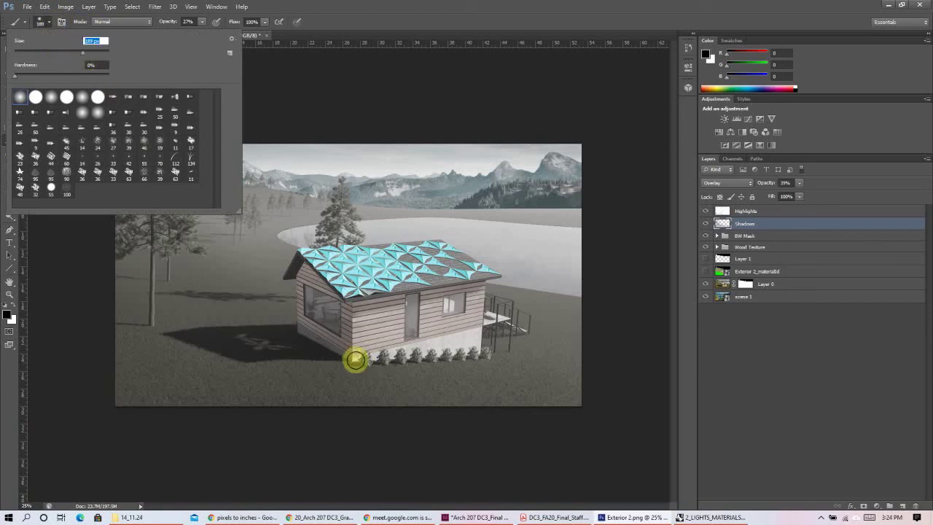
{"action": "left_click", "coordinate": [355, 358]}
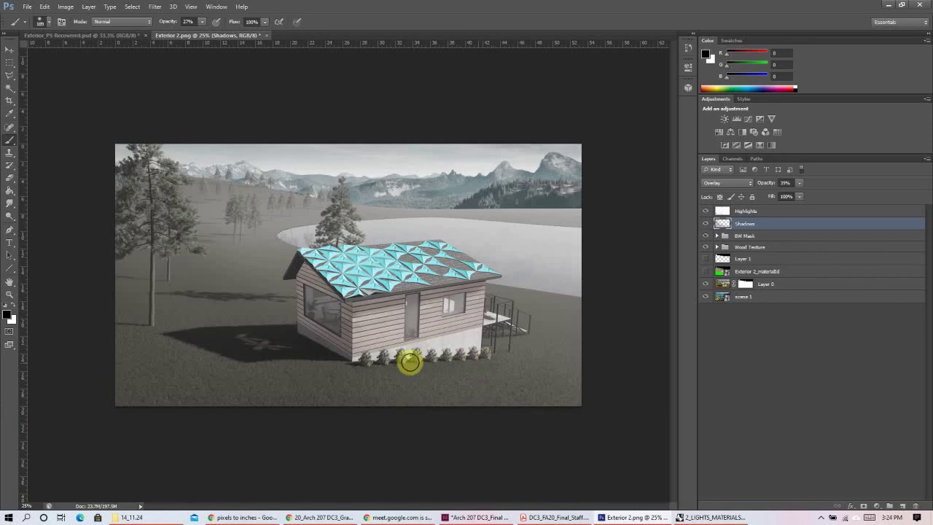
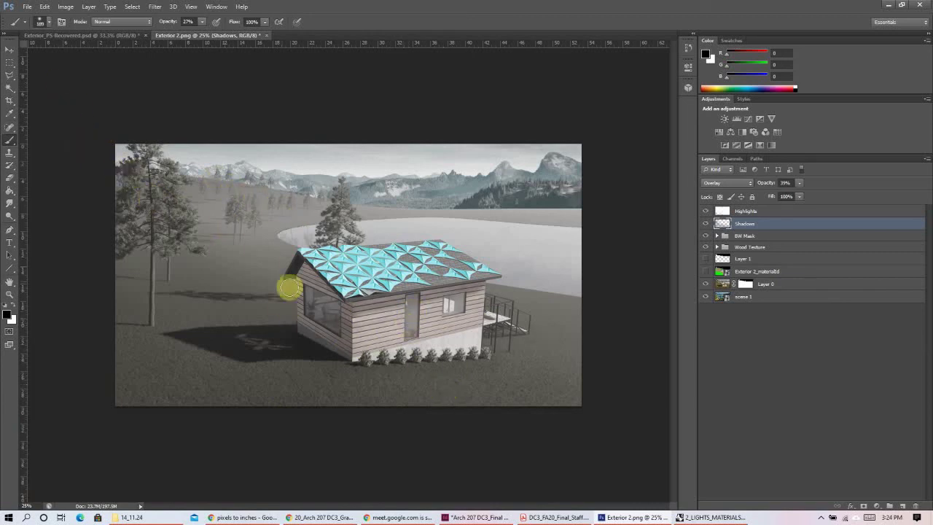
- Ready a white brush on the Highlights layer and raise that layer's opacity to 49%, comparing the image with it hidden
{"action": "left_click", "coordinate": [785, 211]}
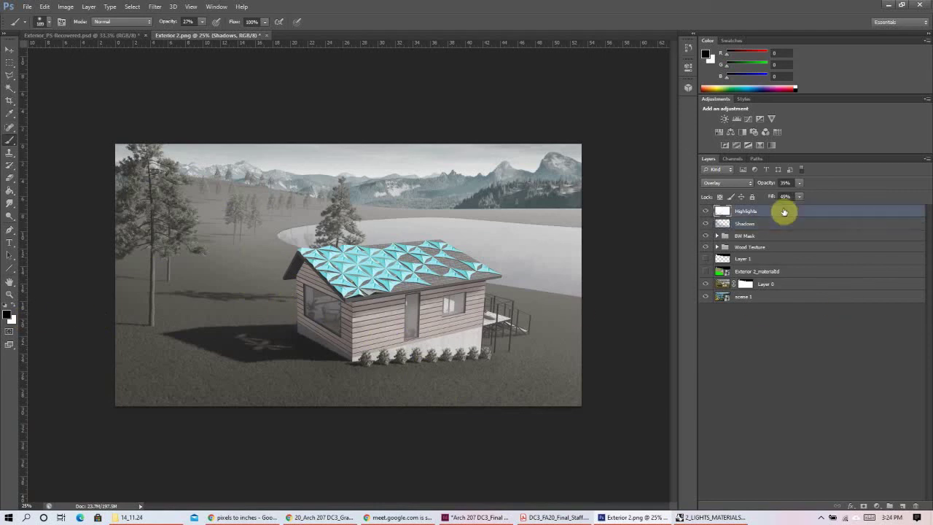
{"action": "left_click", "coordinate": [13, 297]}
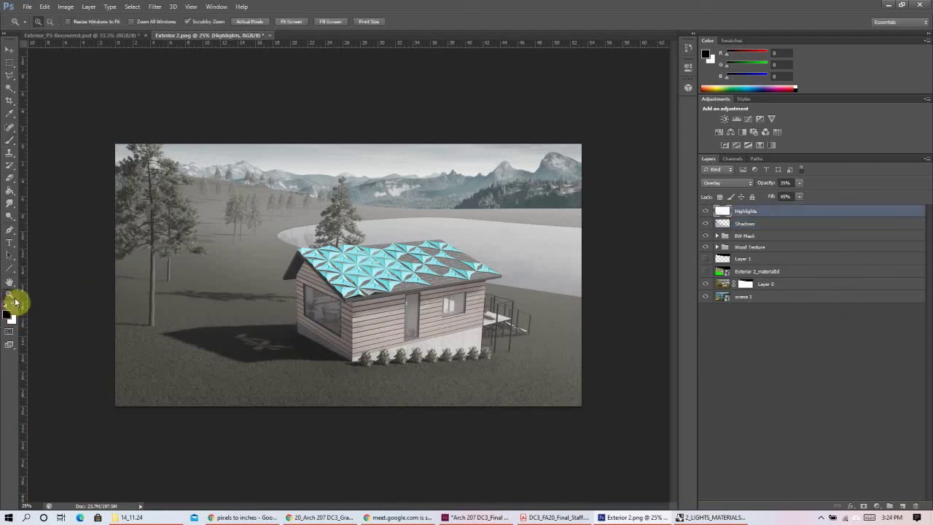
{"action": "left_click", "coordinate": [14, 308]}
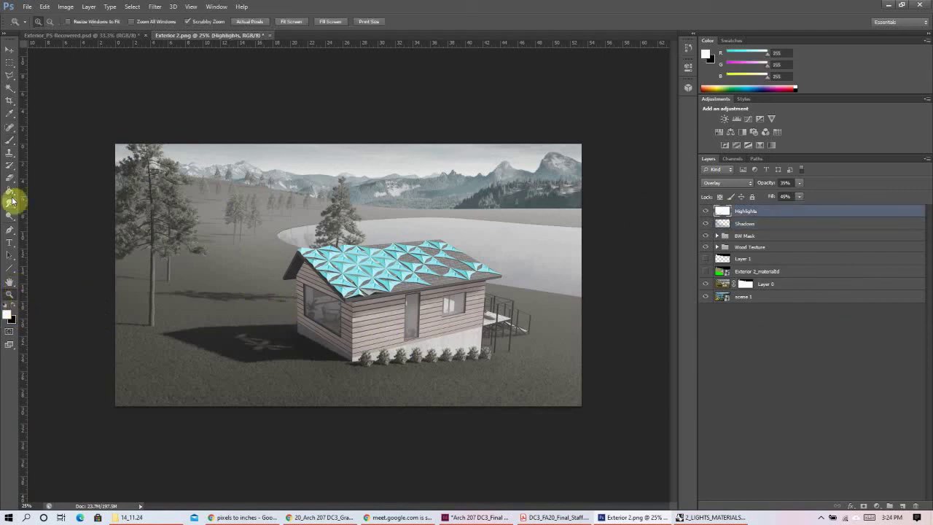
{"action": "left_click", "coordinate": [9, 139]}
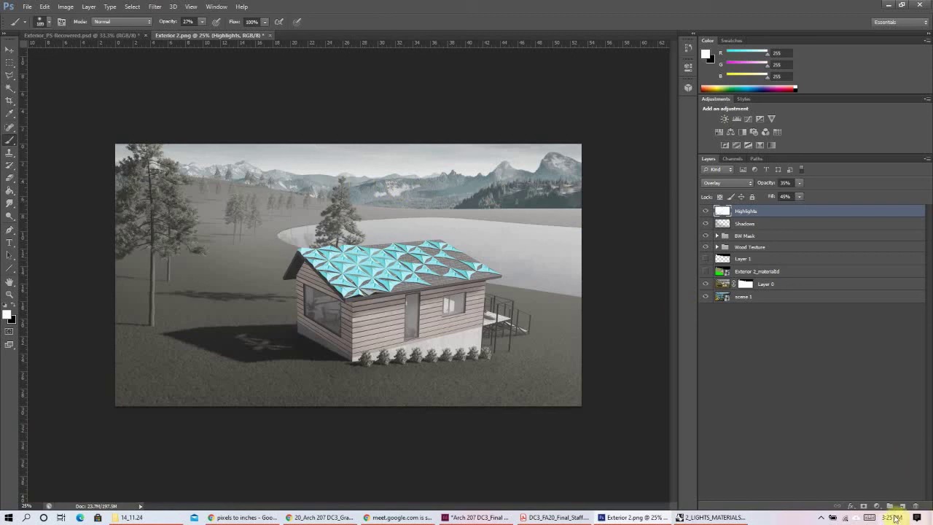
{"action": "left_click", "coordinate": [704, 212]}
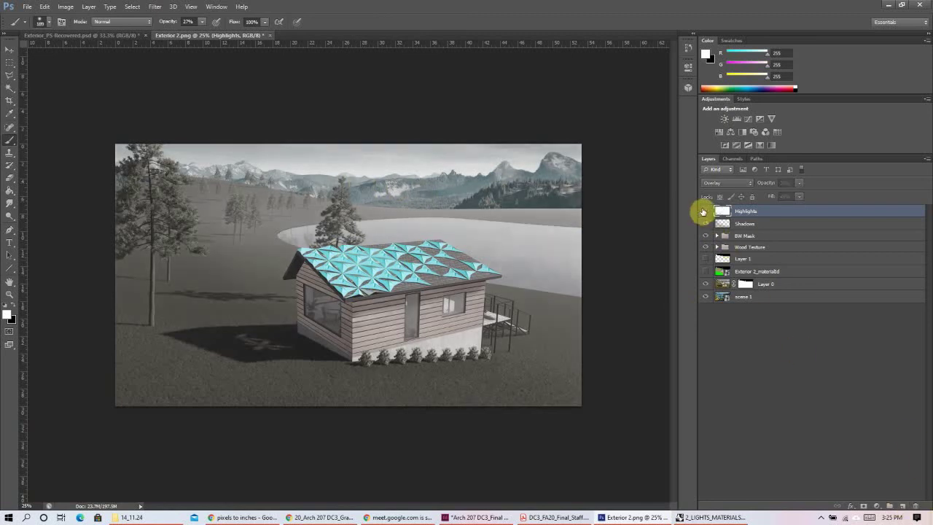
{"action": "left_click", "coordinate": [704, 211]}
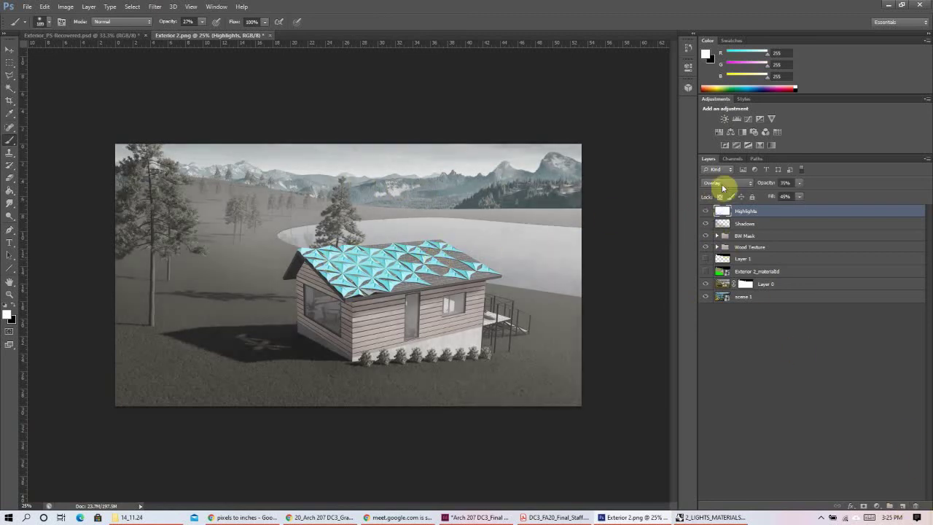
{"action": "left_click_drag", "start_coordinate": [803, 197], "coordinate": [807, 198]}
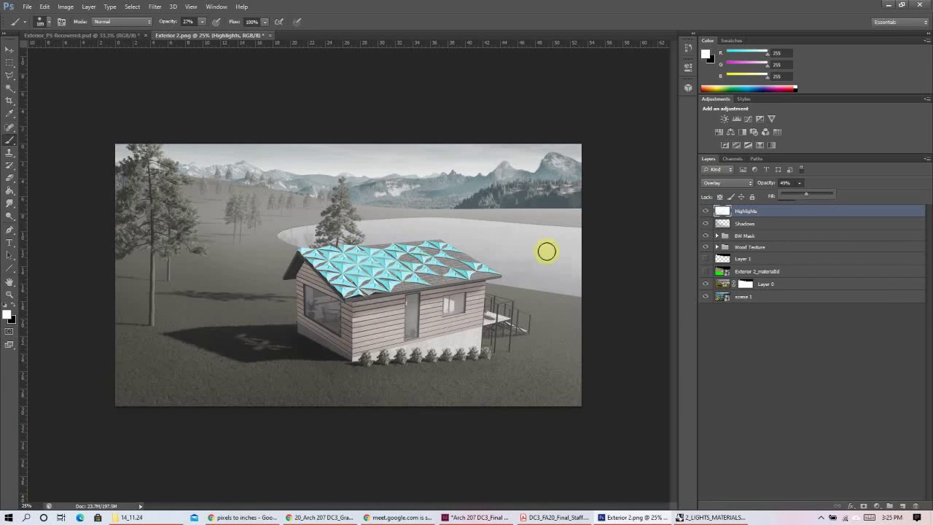
- Paint soft black shadows along the image's outer edge on the Shadows layer with a 422 px brush
{"action": "left_click", "coordinate": [751, 222]}
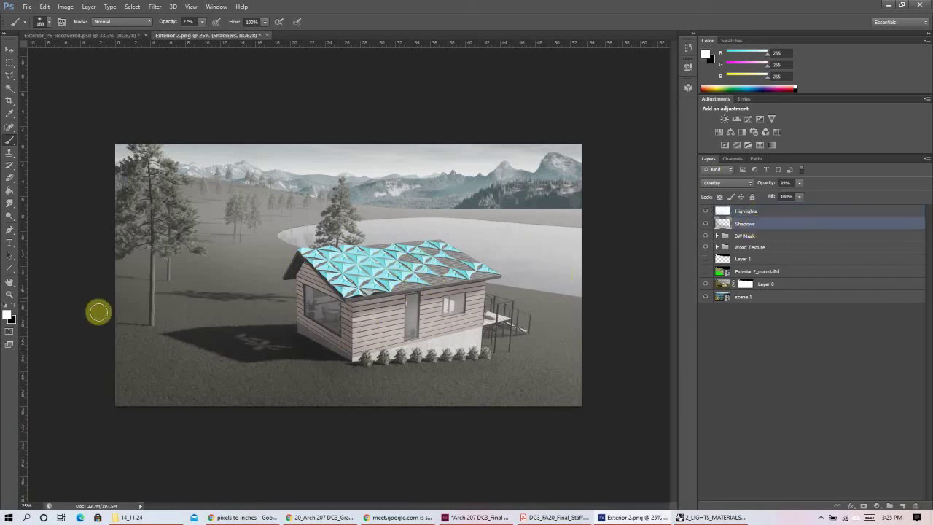
{"action": "left_click", "coordinate": [13, 305]}
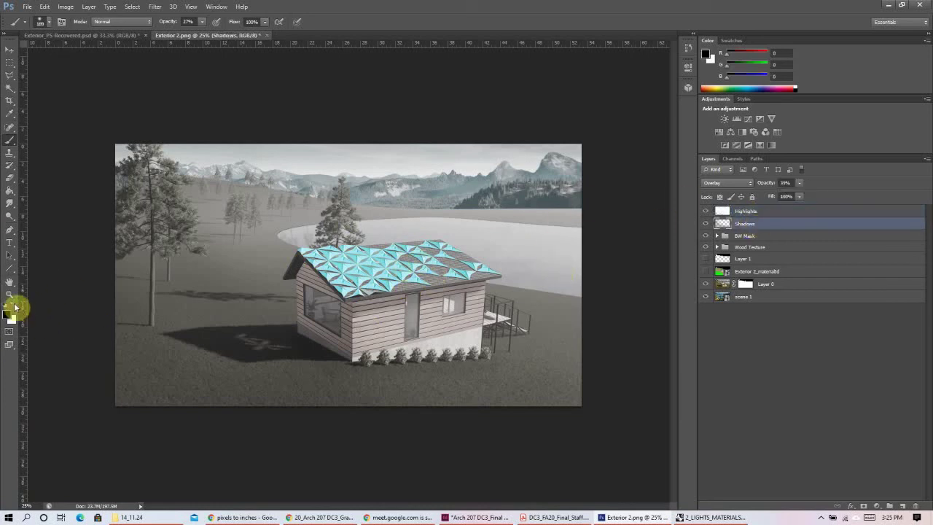
{"action": "left_click", "coordinate": [50, 22]}
{"action": "left_click", "coordinate": [96, 54]}
{"action": "left_click", "coordinate": [576, 155]}
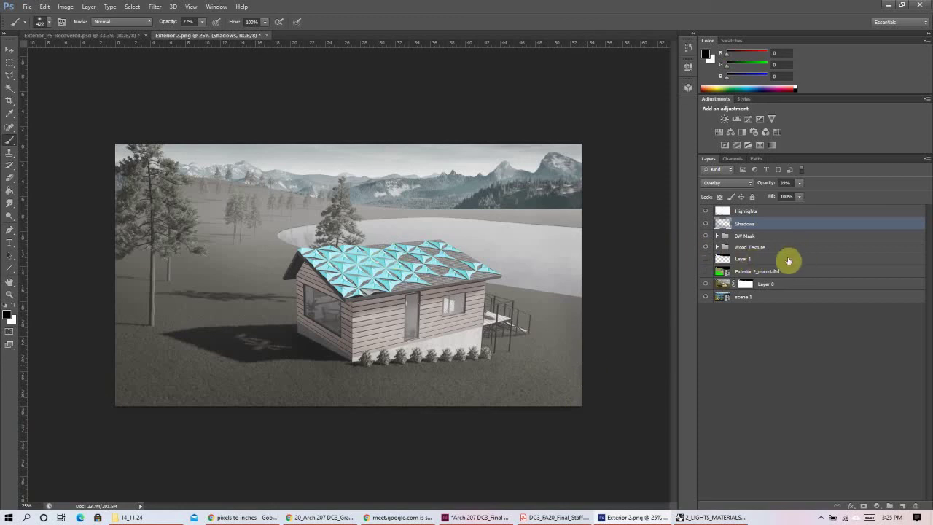
{"action": "left_click", "coordinate": [664, 406]}
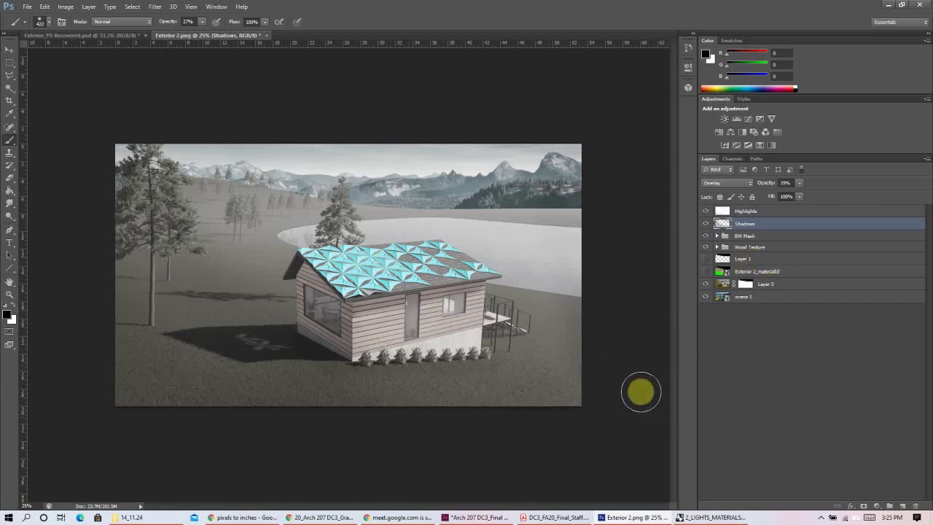
{"action": "left_click", "coordinate": [279, 290]}
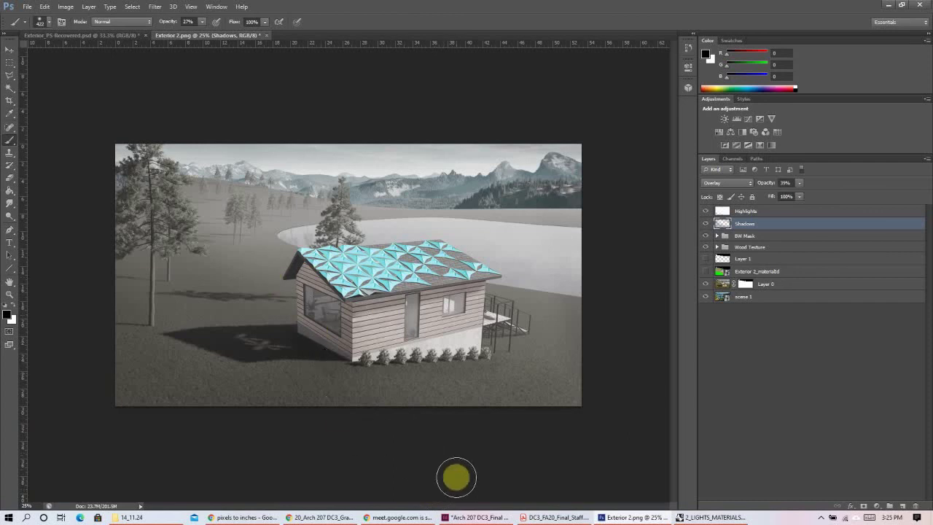
- Switch to the InDesign board and replace its exterior render with the Exterior 2_PS image
{"action": "mouse_move", "coordinate": [474, 517]}
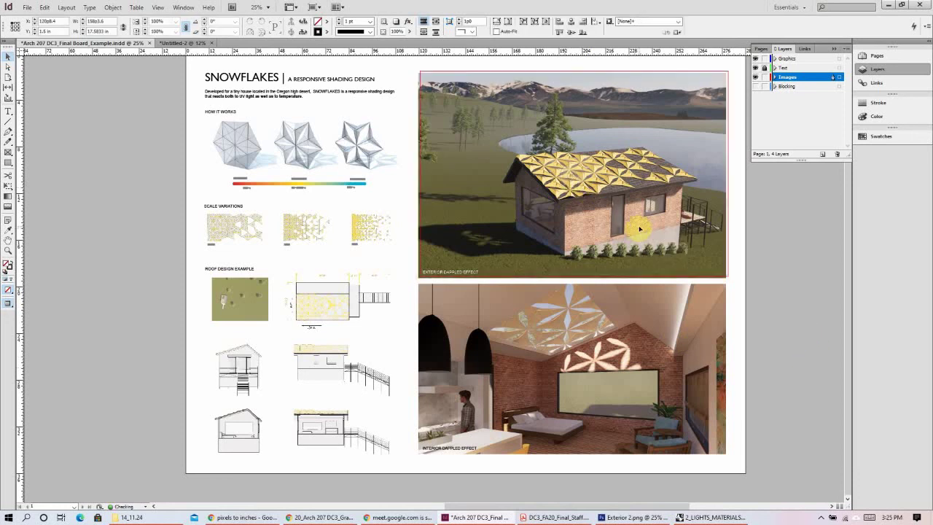
{"action": "key", "text": "ctrl+v"}
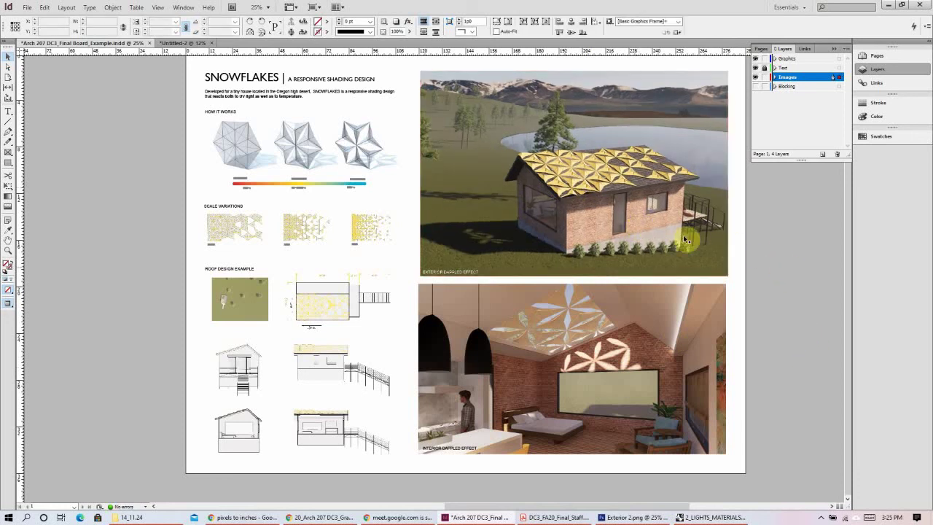
{"action": "key", "text": "ctrl+v"}
{"action": "key", "text": "ctrl+d"}
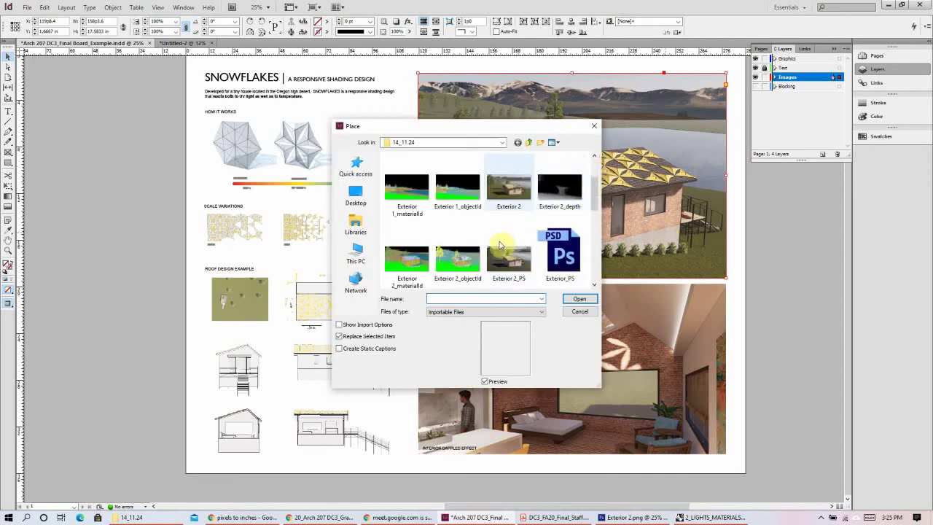
{"action": "left_click", "coordinate": [509, 257]}
{"action": "left_click", "coordinate": [579, 298]}
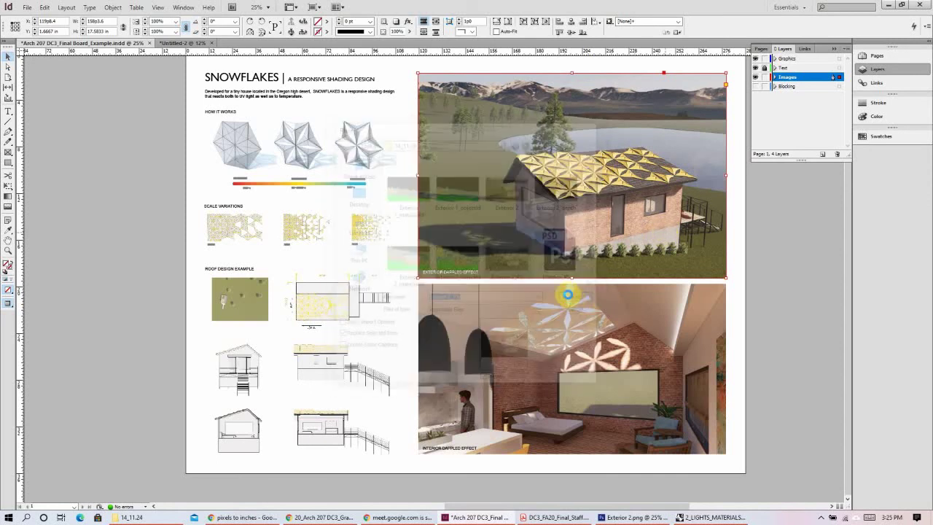
{"action": "left_click", "coordinate": [807, 255]}
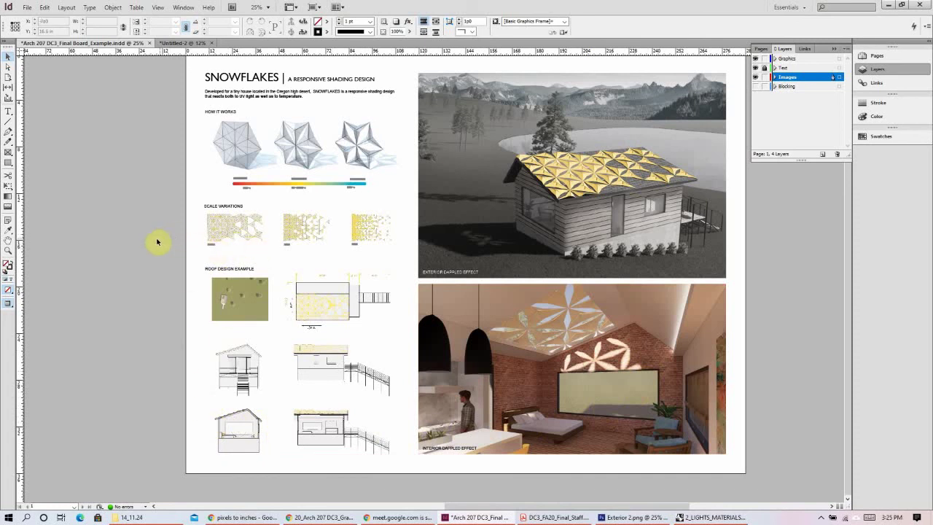
{"action": "scroll", "coordinate": [153, 273], "scroll_direction": "up", "scroll_amount": 1}
{"action": "scroll", "coordinate": [153, 272], "scroll_direction": "down", "scroll_amount": 1}
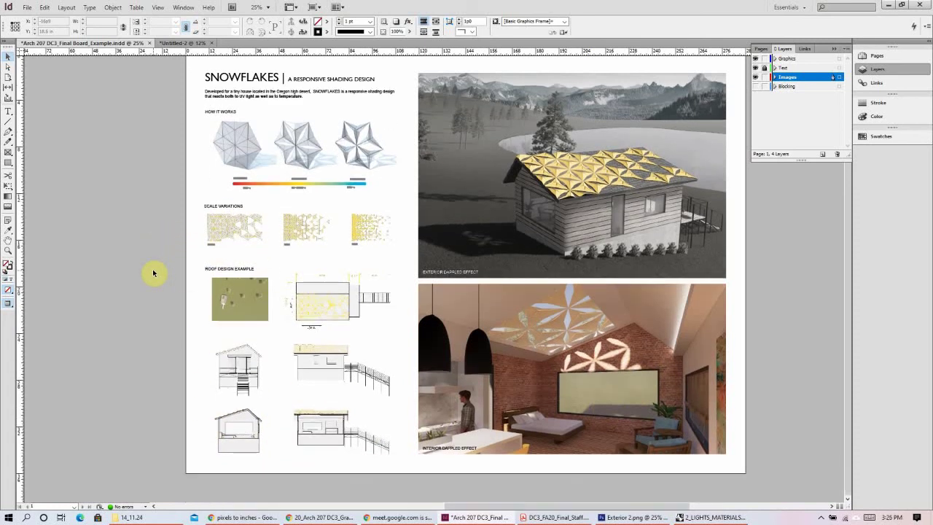
- Switch to the Untitled-2 document and delete the leftover item on the pasteboard beside the page
{"action": "left_click", "coordinate": [175, 43]}
{"action": "left_click_drag", "start_coordinate": [219, 194], "coordinate": [150, 265]}
{"action": "left_click", "coordinate": [167, 223]}
{"action": "key", "text": "Delete"}
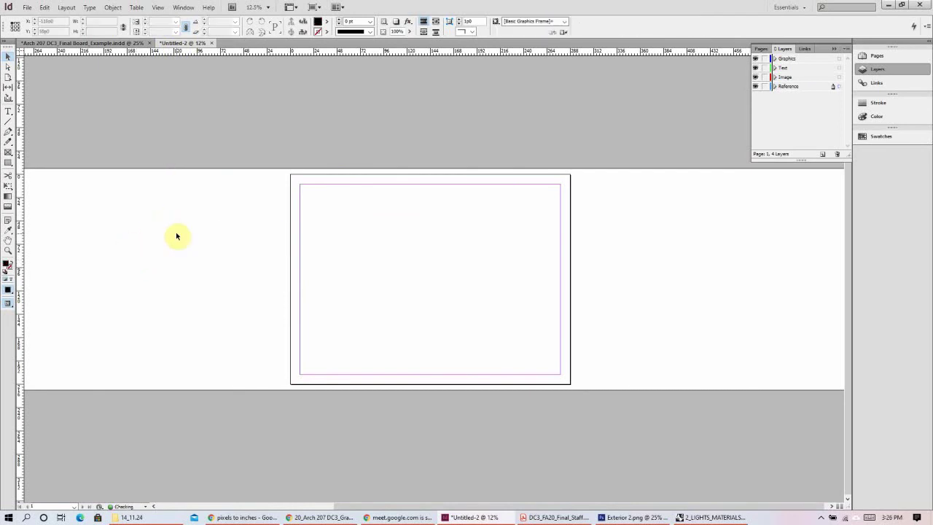
- Start a new print document and give it the custom 48x36 page size, 48 in wide by 36 in high
{"action": "left_click", "coordinate": [27, 8]}
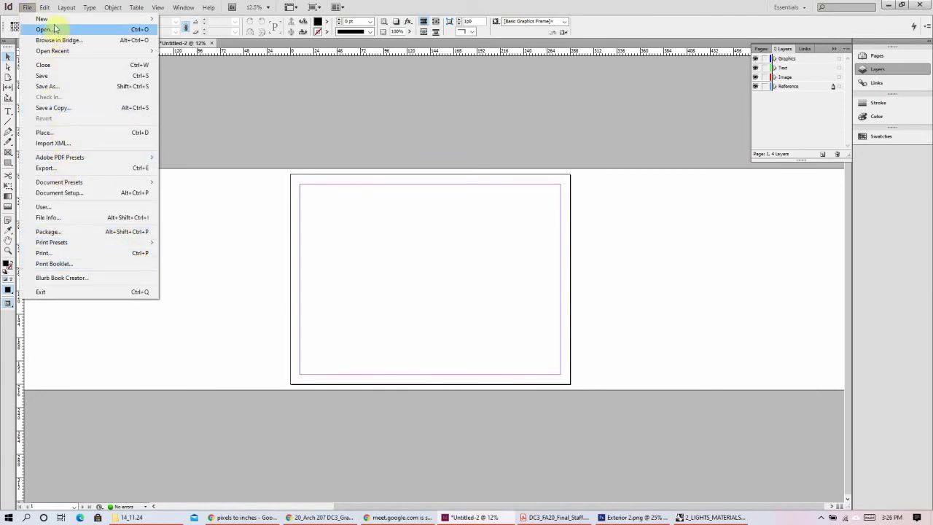
{"action": "mouse_move", "coordinate": [58, 19]}
{"action": "left_click", "coordinate": [191, 19]}
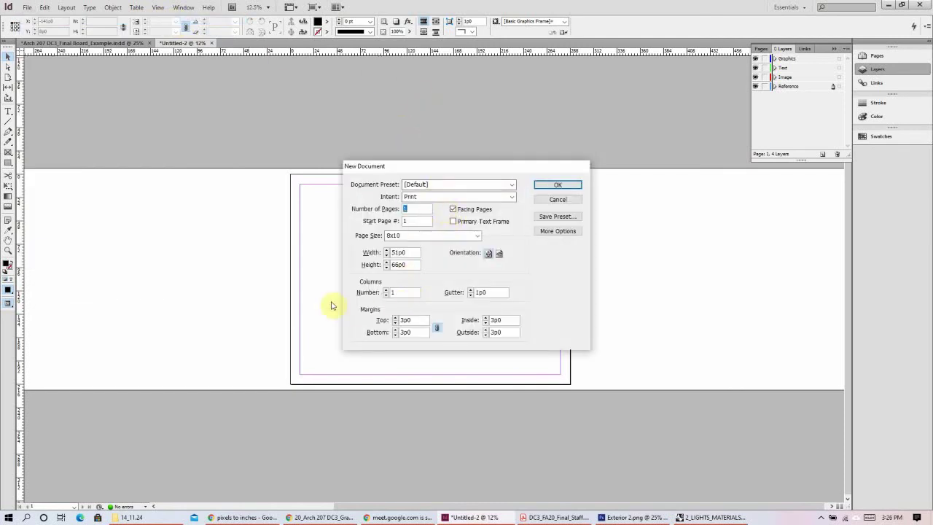
{"action": "left_click_drag", "start_coordinate": [425, 163], "coordinate": [550, 125]}
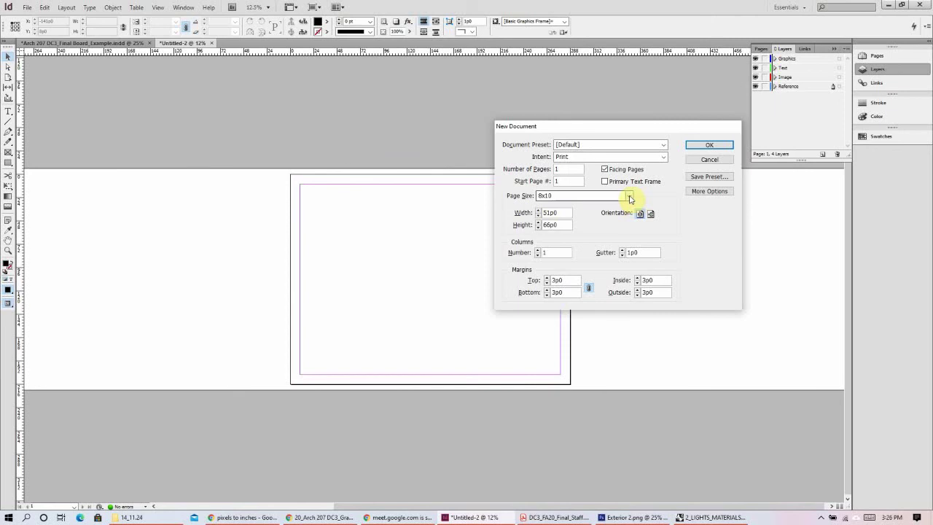
{"action": "left_click", "coordinate": [630, 198]}
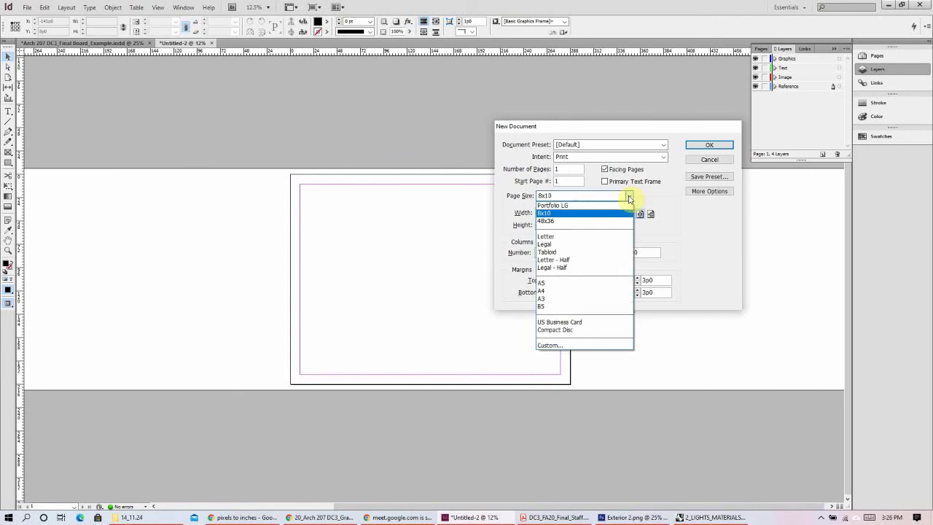
{"action": "left_click", "coordinate": [574, 347]}
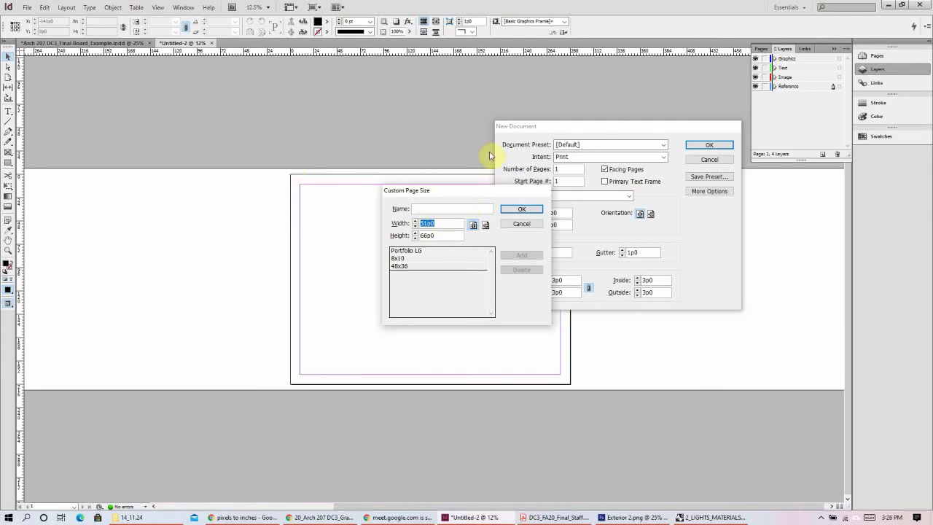
{"action": "type", "text": "48"}
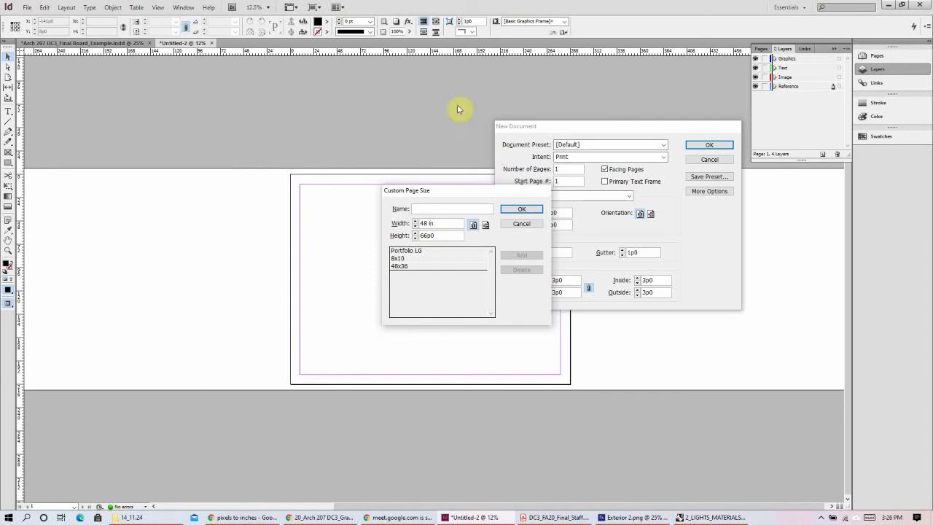
{"action": "left_click_drag", "start_coordinate": [446, 240], "coordinate": [403, 236]}
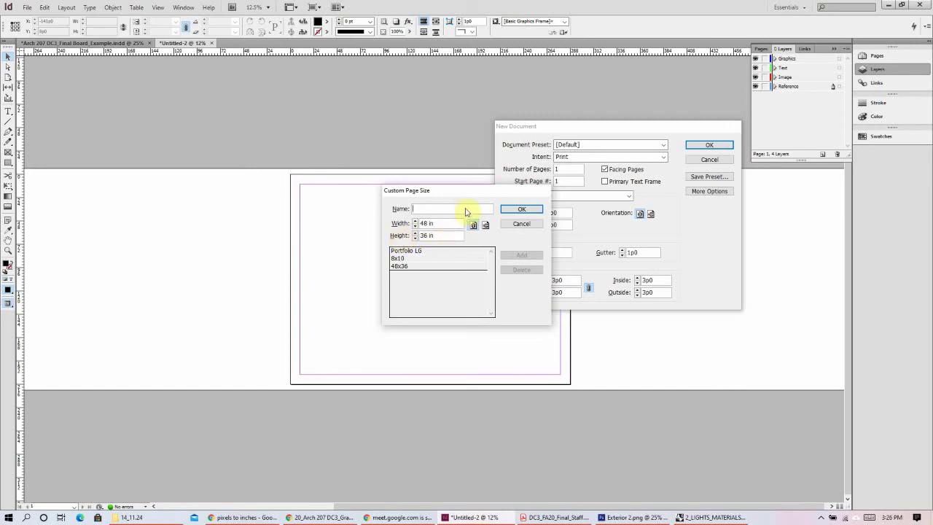
{"action": "left_click", "coordinate": [403, 266]}
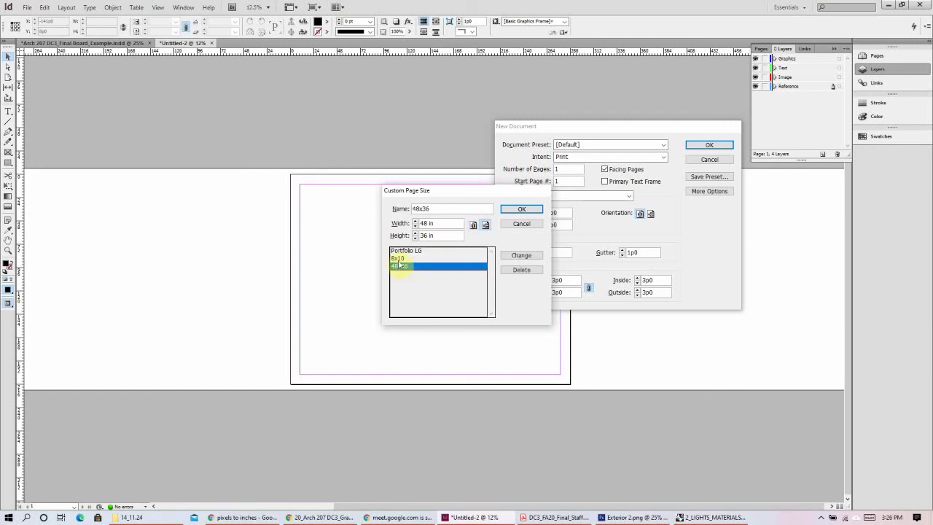
{"action": "left_click", "coordinate": [522, 209]}
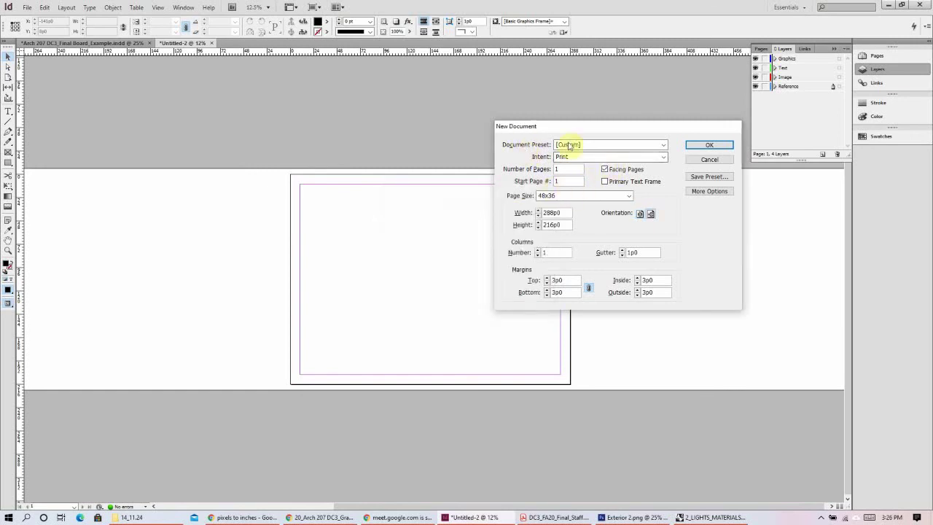
{"action": "left_click", "coordinate": [663, 145]}
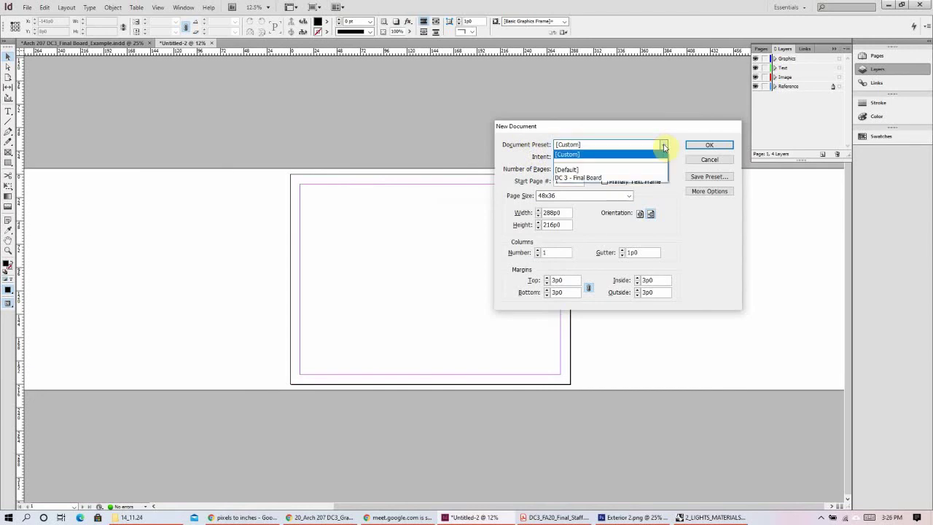
{"action": "left_click", "coordinate": [493, 154]}
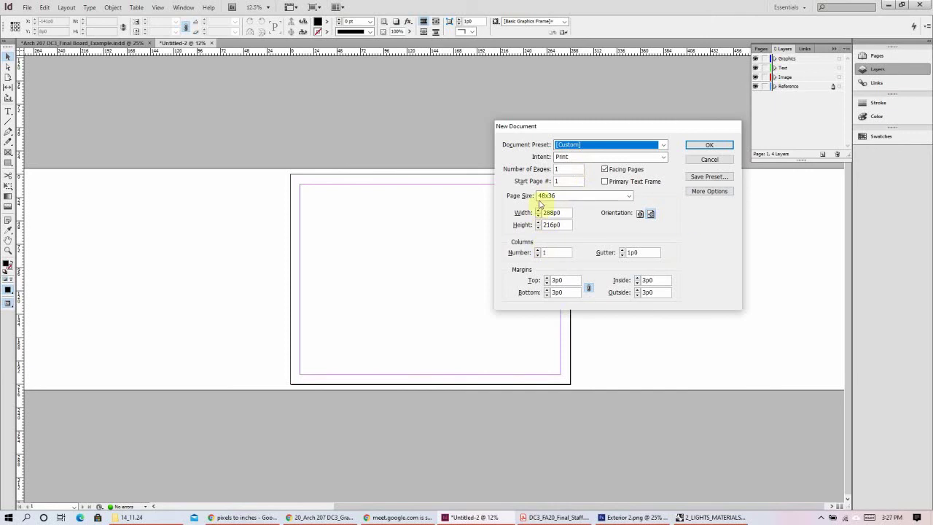
{"action": "left_click", "coordinate": [708, 179]}
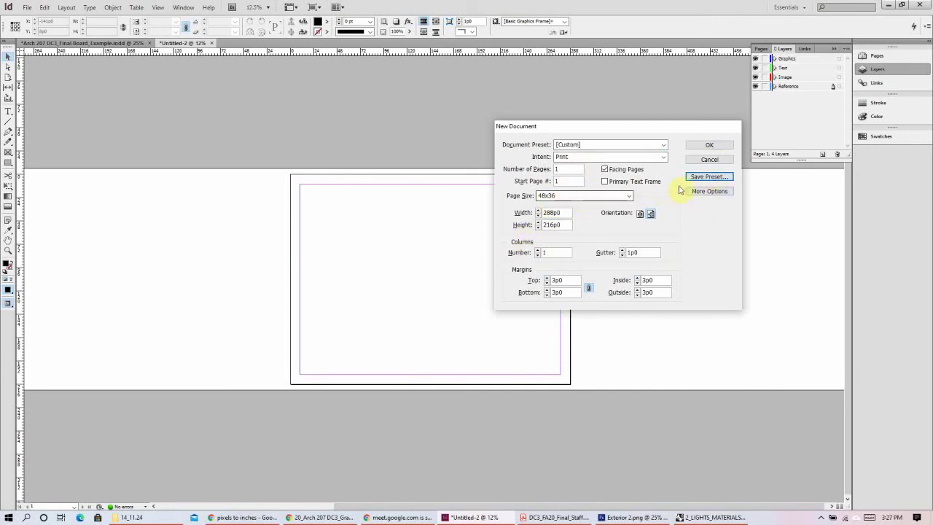
{"action": "left_click", "coordinate": [708, 178]}
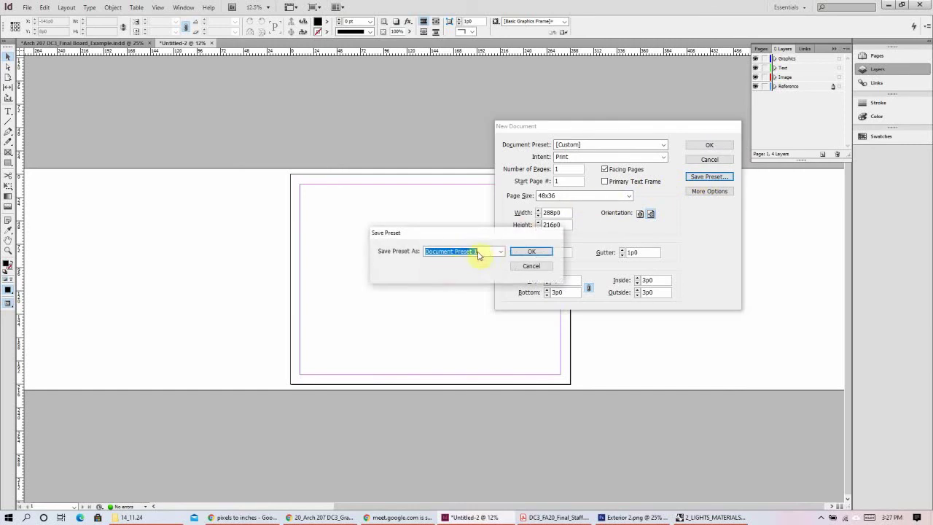
{"action": "type", "text": "DC 3 FInal"}
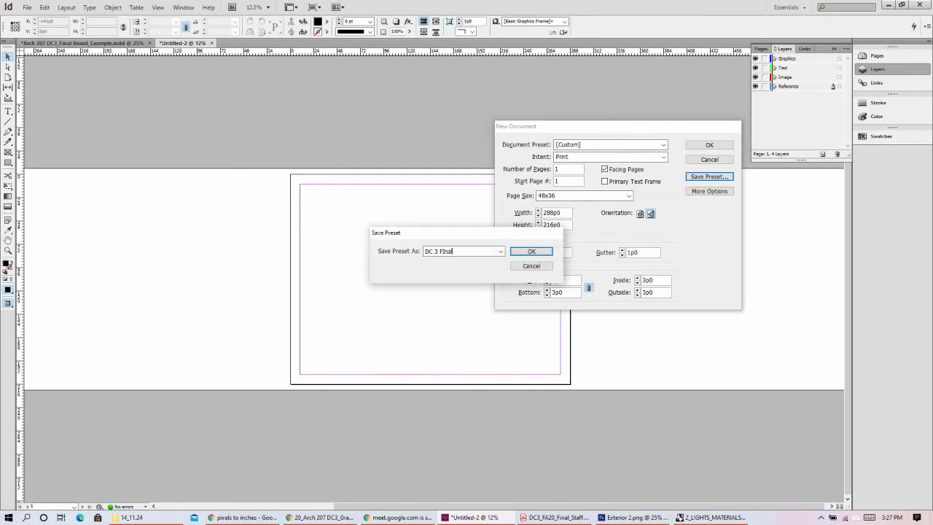
{"action": "left_click", "coordinate": [531, 267]}
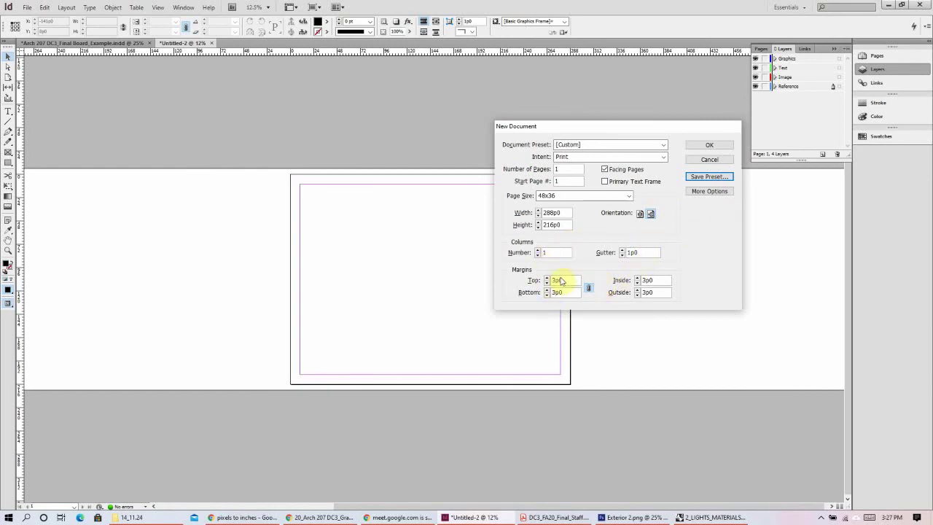
- Set all four page margins to 10p0 and create the document
{"action": "left_click_drag", "start_coordinate": [564, 283], "coordinate": [550, 280]}
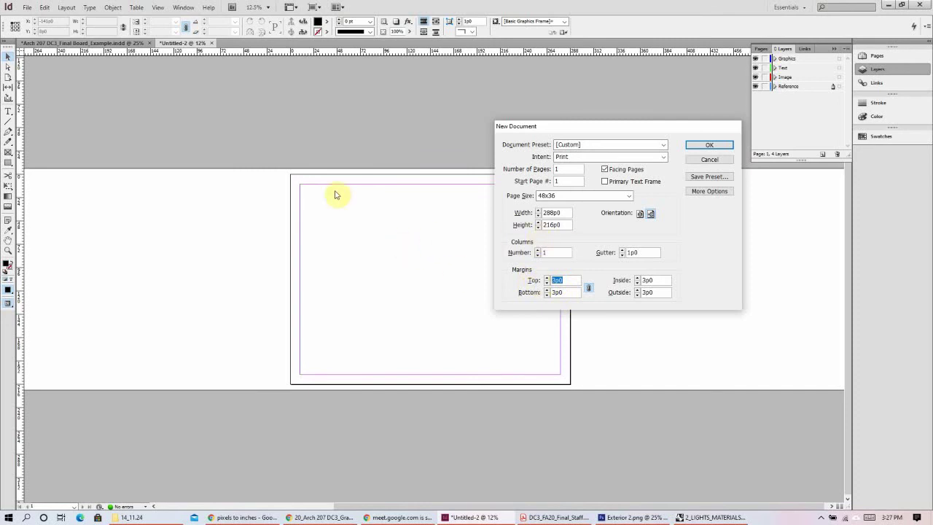
{"action": "type", "text": "10"}
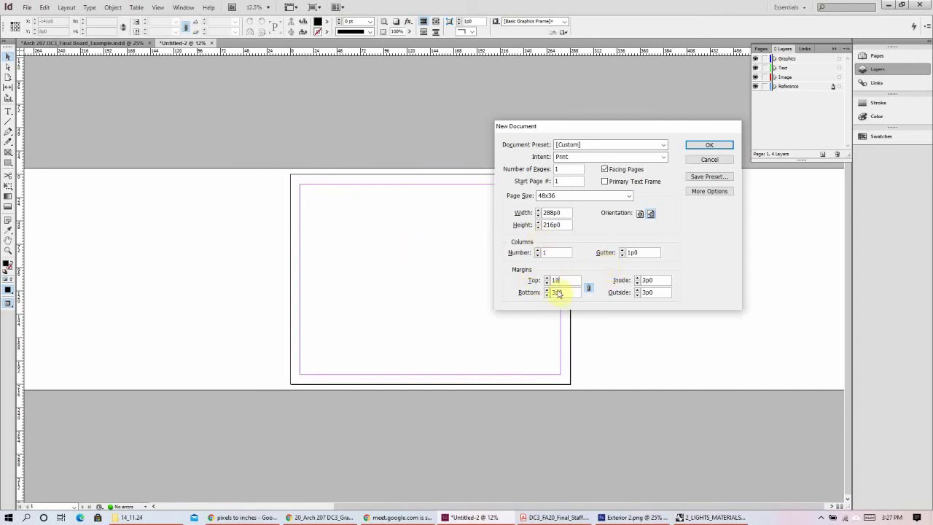
{"action": "left_click", "coordinate": [567, 291]}
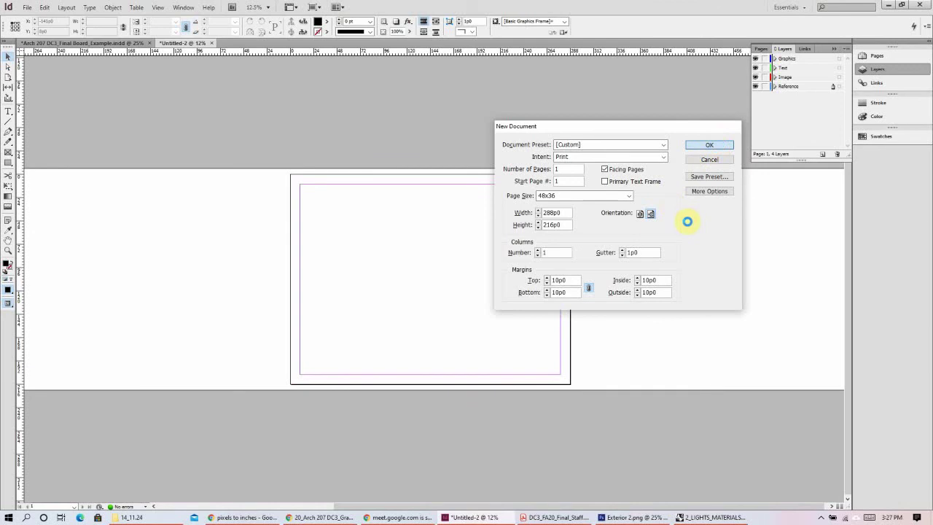
{"action": "key", "text": "Return"}
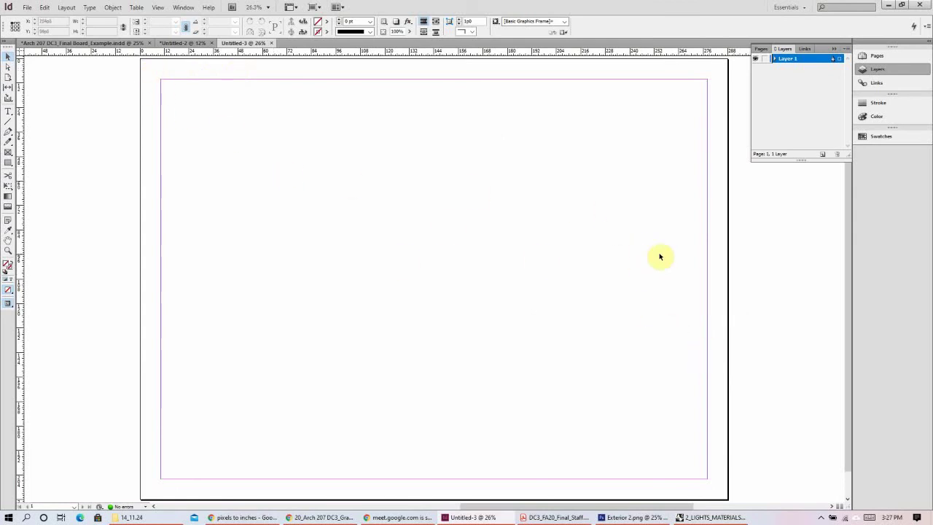
- Change the horizontal and vertical ruler units to inches
{"action": "right_click", "coordinate": [530, 58]}
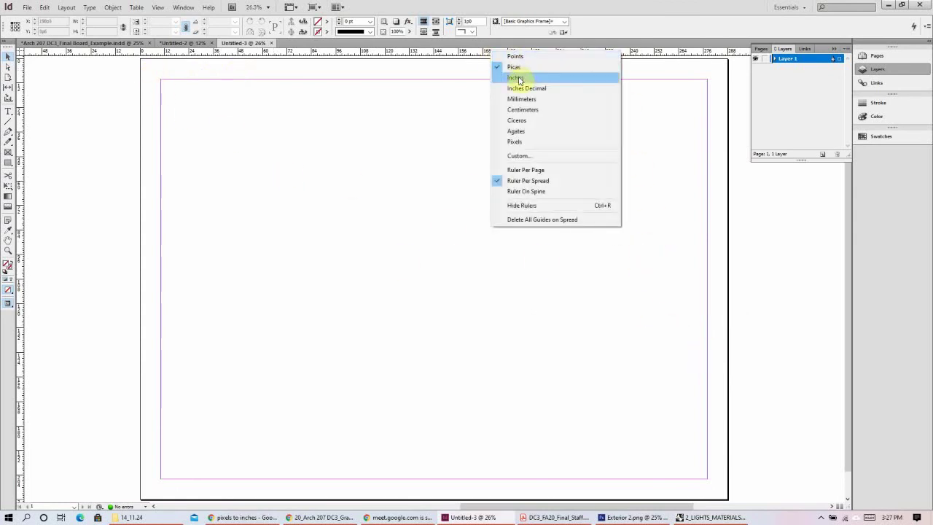
{"action": "left_click", "coordinate": [519, 79]}
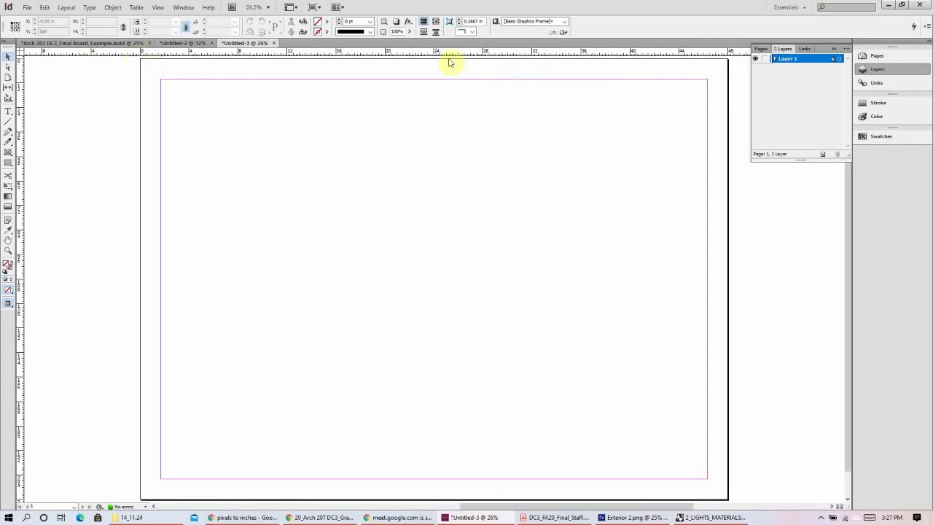
{"action": "right_click", "coordinate": [20, 309]}
{"action": "left_click", "coordinate": [54, 333]}
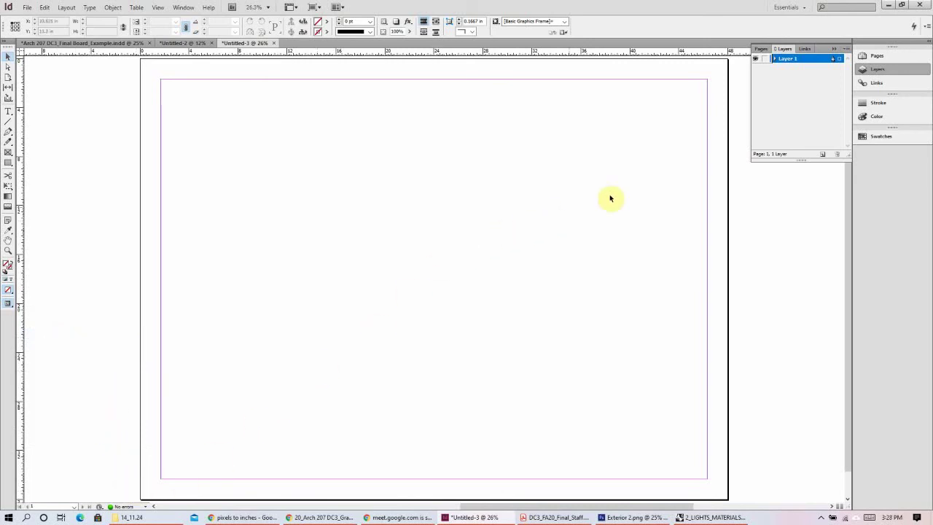
- Rename Layer 1 as Ref and add a layer above it named Images
{"action": "double_click", "coordinate": [786, 59]}
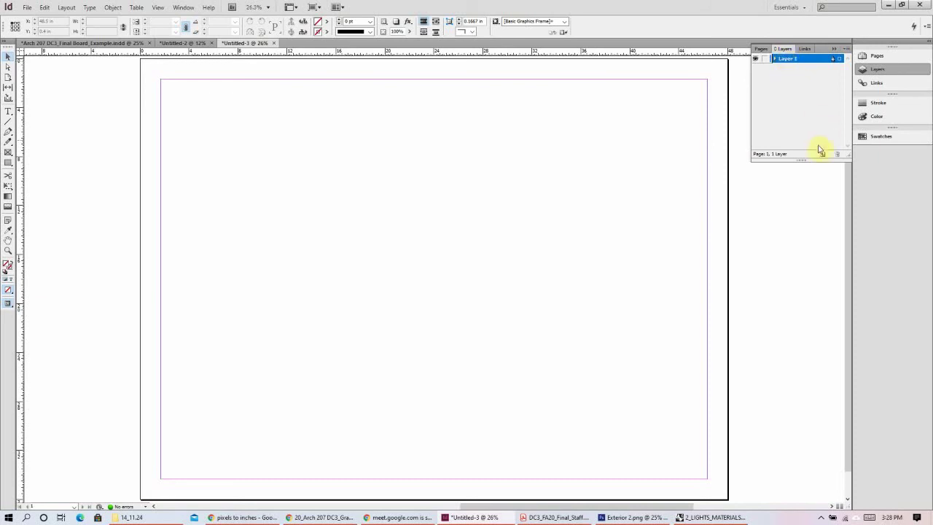
{"action": "double_click", "coordinate": [786, 58]}
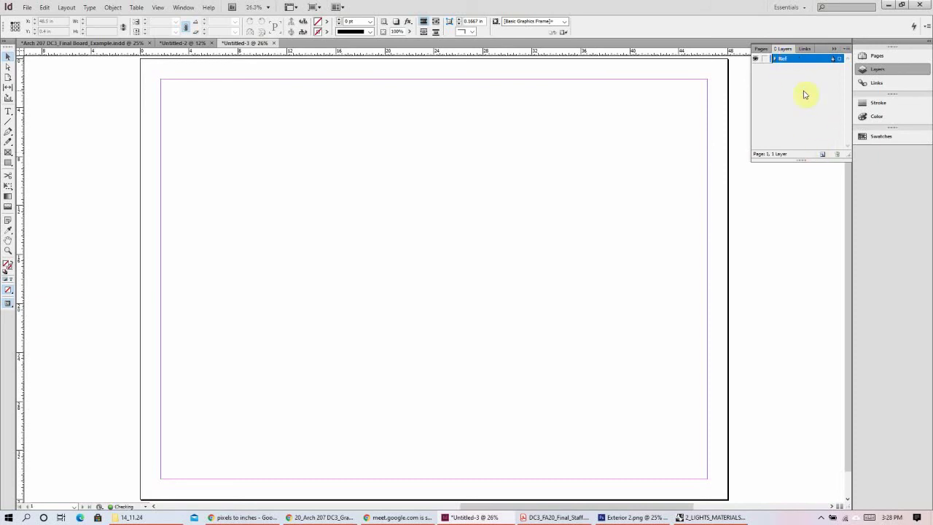
{"action": "left_click", "coordinate": [823, 154]}
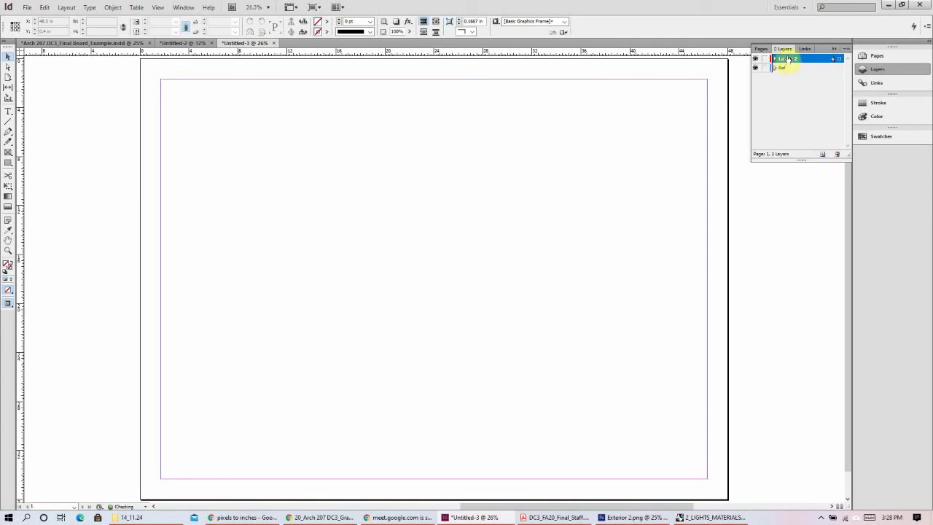
{"action": "double_click", "coordinate": [806, 61]}
{"action": "key", "text": "BackSpace"}
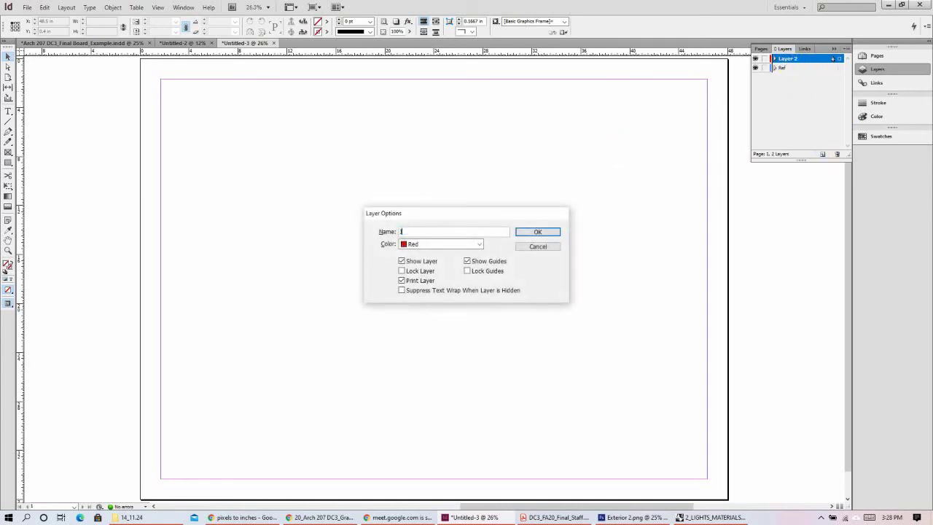
{"action": "type", "text": "Images"}
{"action": "key", "text": "Return"}
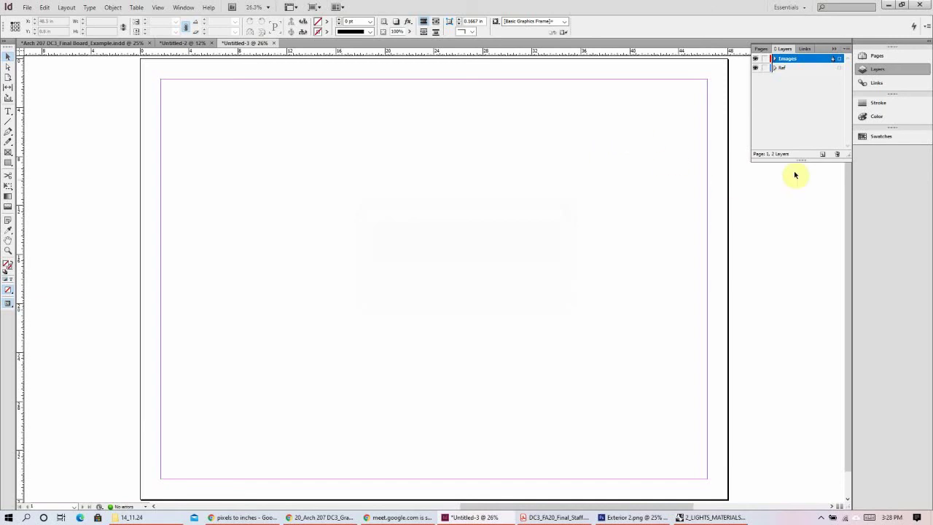
- Add two more layers above Images, named Text and Graphics
{"action": "left_click", "coordinate": [822, 157]}
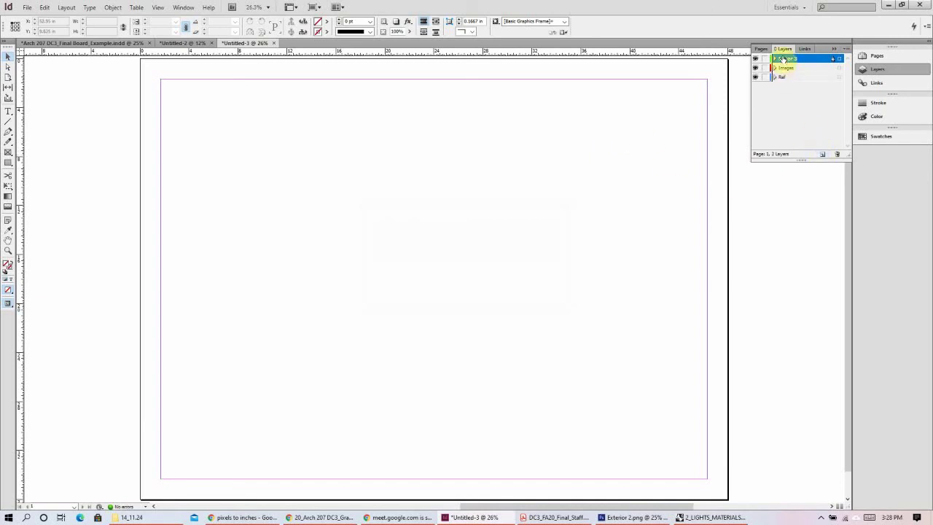
{"action": "double_click", "coordinate": [788, 59]}
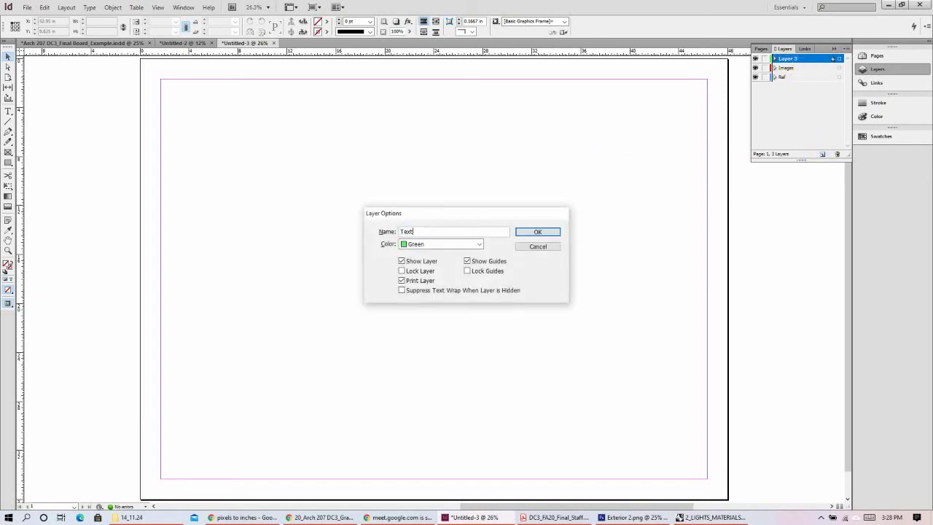
{"action": "key", "text": "Return"}
{"action": "left_click", "coordinate": [820, 156]}
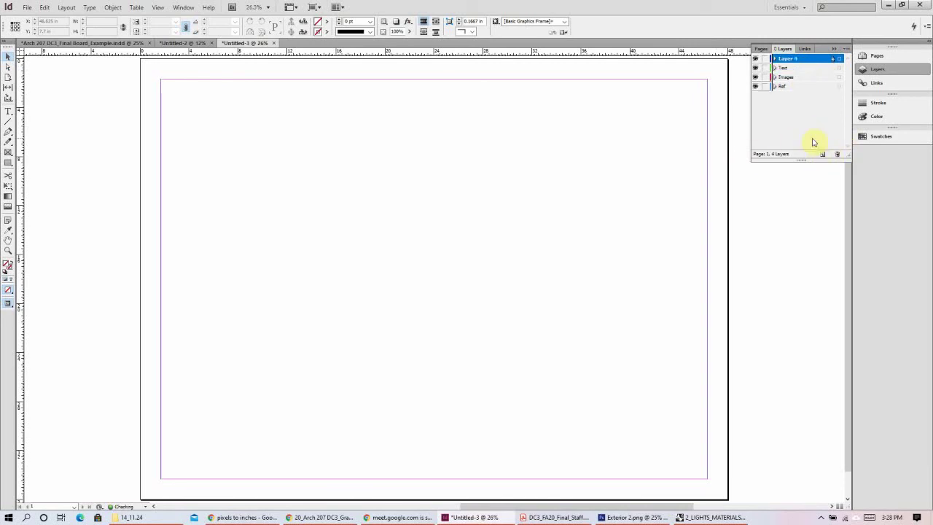
{"action": "double_click", "coordinate": [790, 59]}
{"action": "type", "text": "Graphics"}
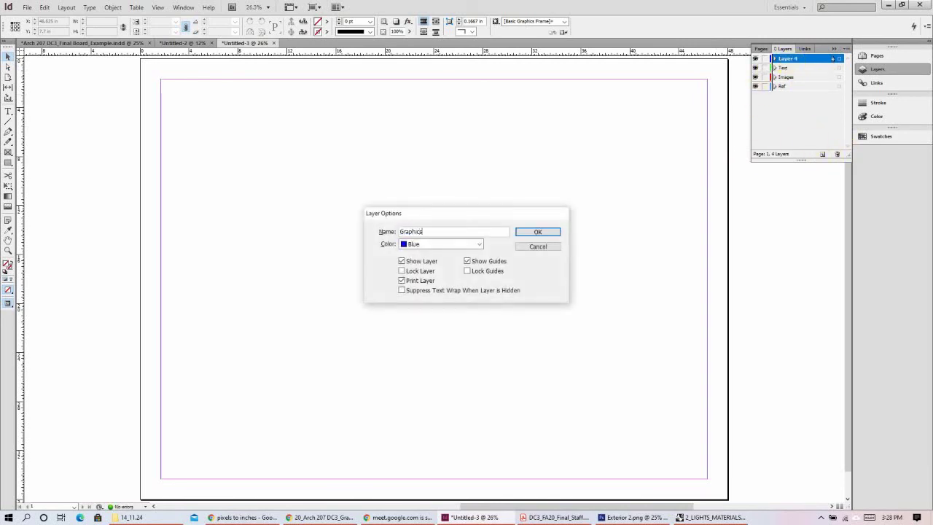
{"action": "key", "text": "Return"}
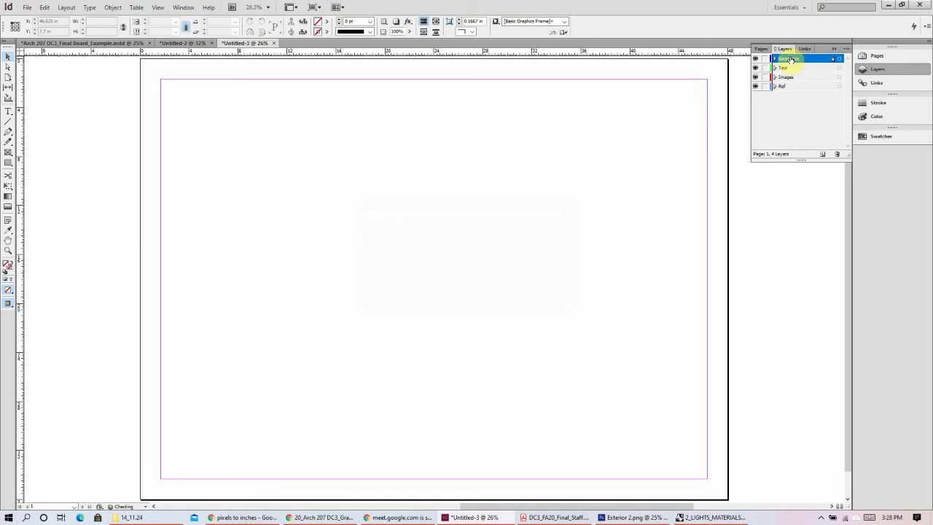
- Switch to the Final Board Example document, hide its Graphics, Text and Images layers and show the Blocking layer
{"action": "left_click", "coordinate": [81, 43]}
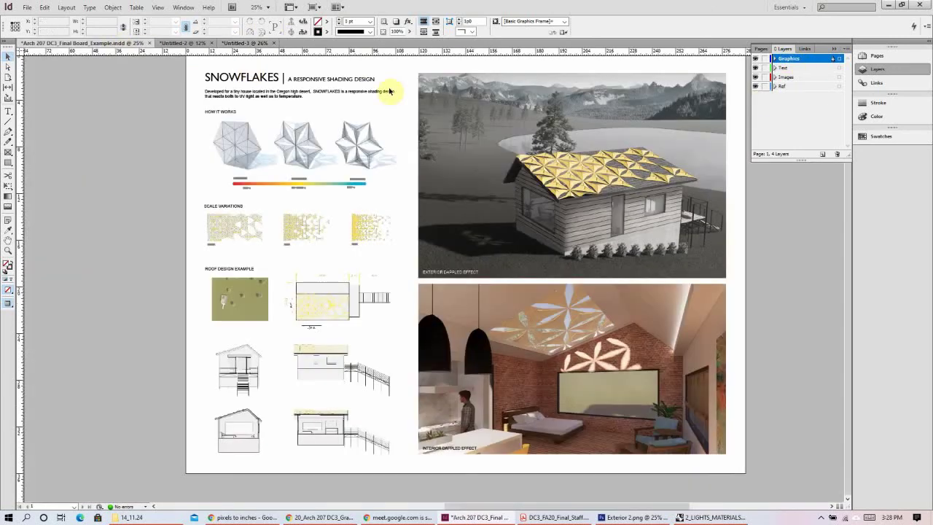
{"action": "left_click_drag", "start_coordinate": [756, 60], "coordinate": [759, 78]}
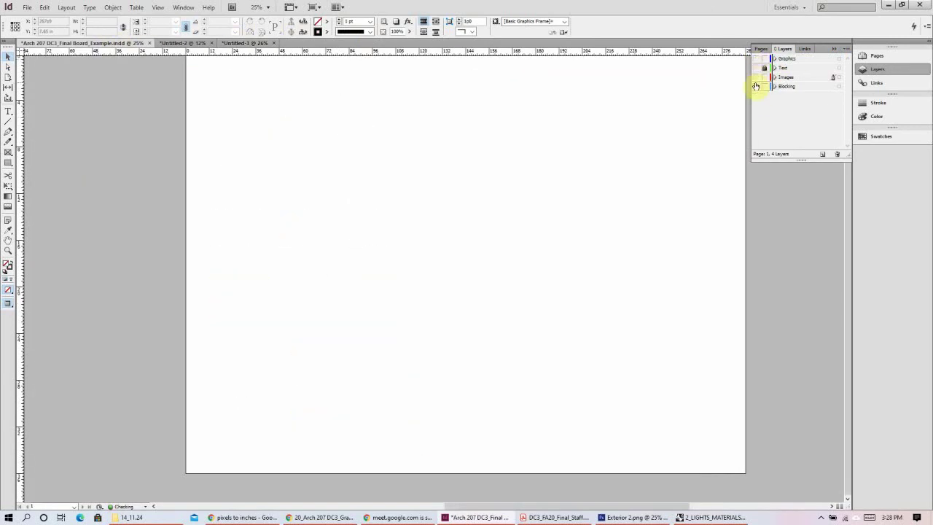
{"action": "left_click", "coordinate": [755, 86]}
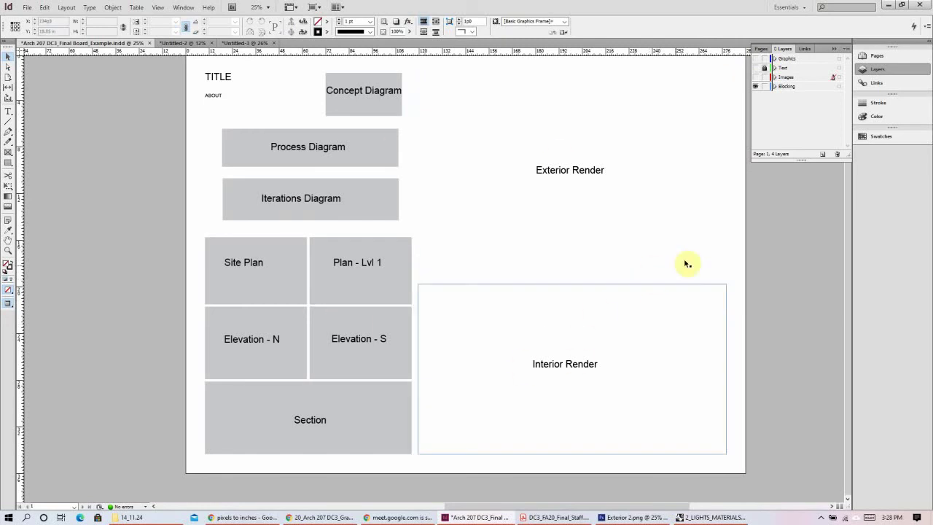
- Fill the empty Exterior Render and Interior Render blocks with the grey Black copy swatch
{"action": "key", "text": "ctrl+a"}
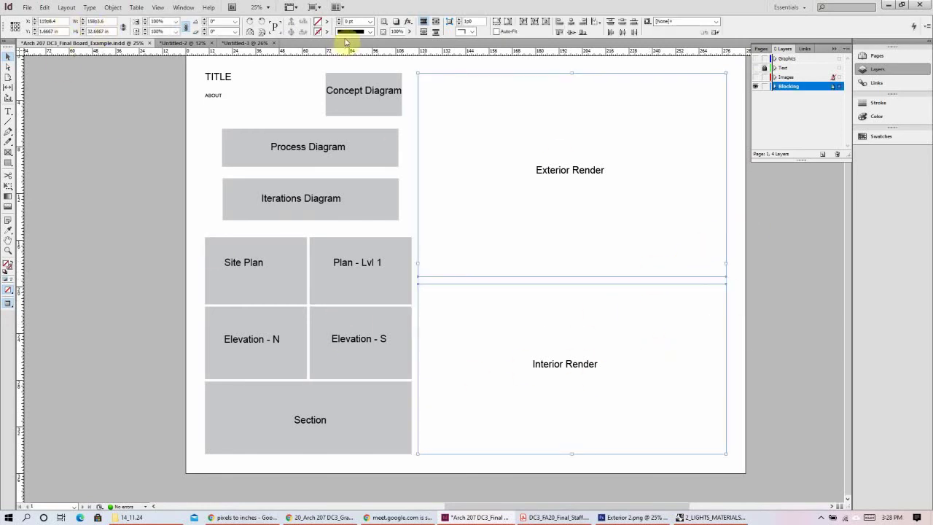
{"action": "left_click", "coordinate": [325, 23]}
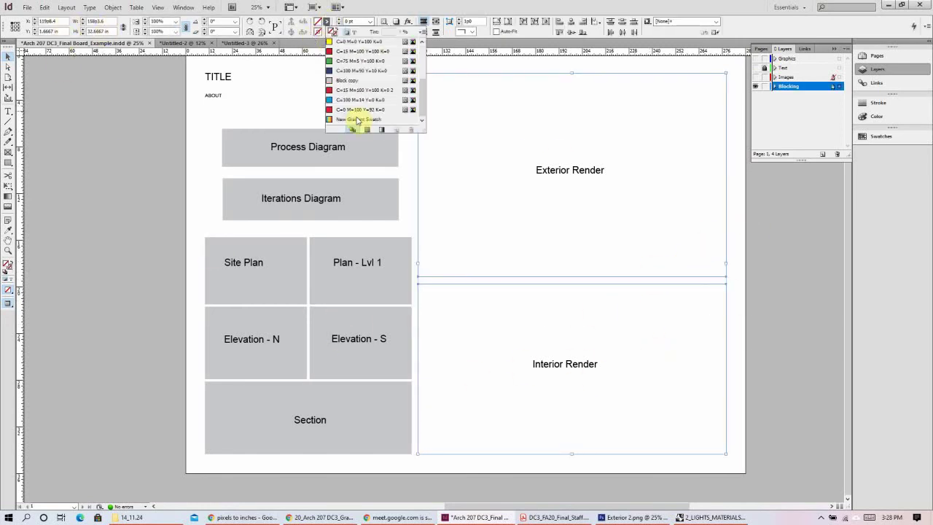
{"action": "left_click", "coordinate": [348, 81]}
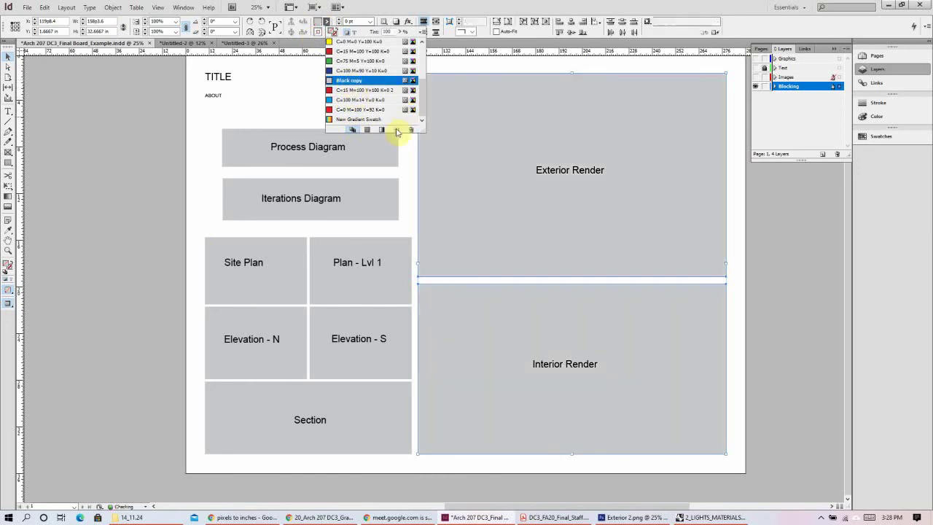
{"action": "left_click", "coordinate": [775, 240]}
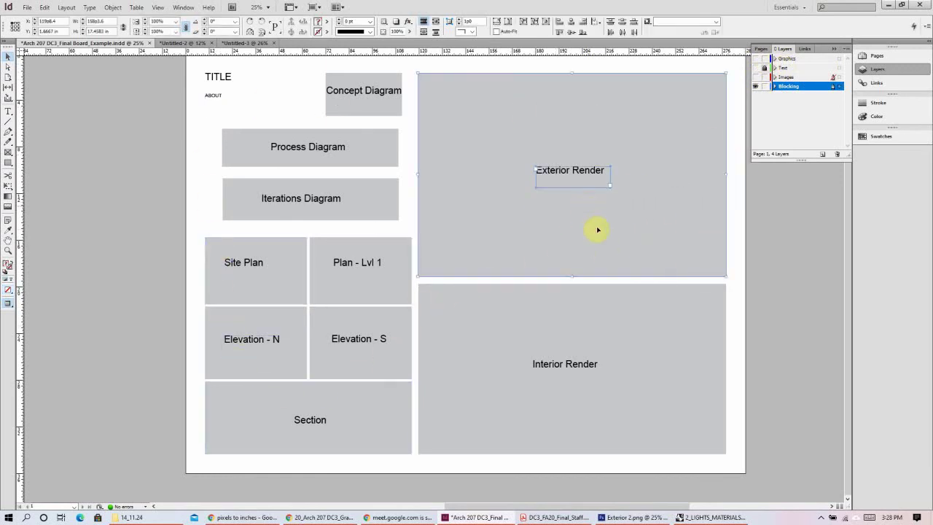
- Try moving the Exterior Render block together with its label, and undo the move
{"action": "left_click_drag", "start_coordinate": [589, 221], "coordinate": [637, 254]}
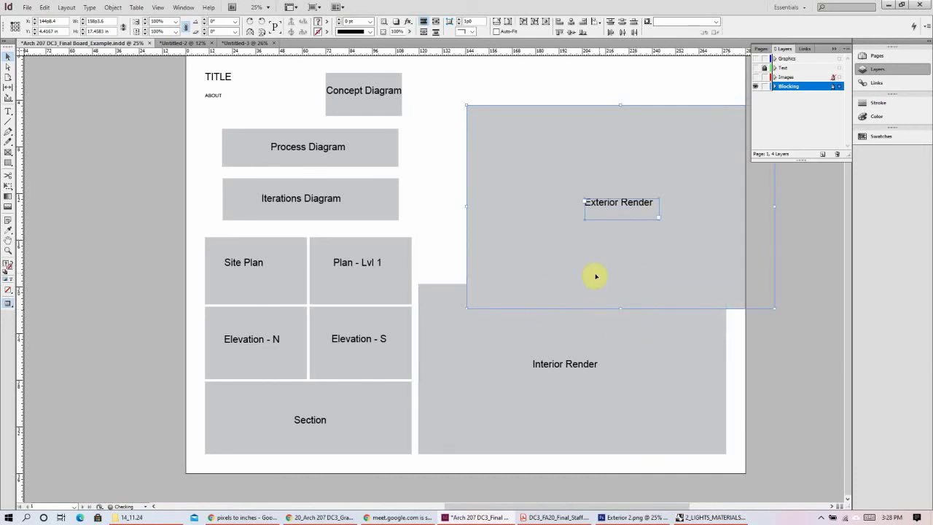
{"action": "key", "text": "ctrl+z"}
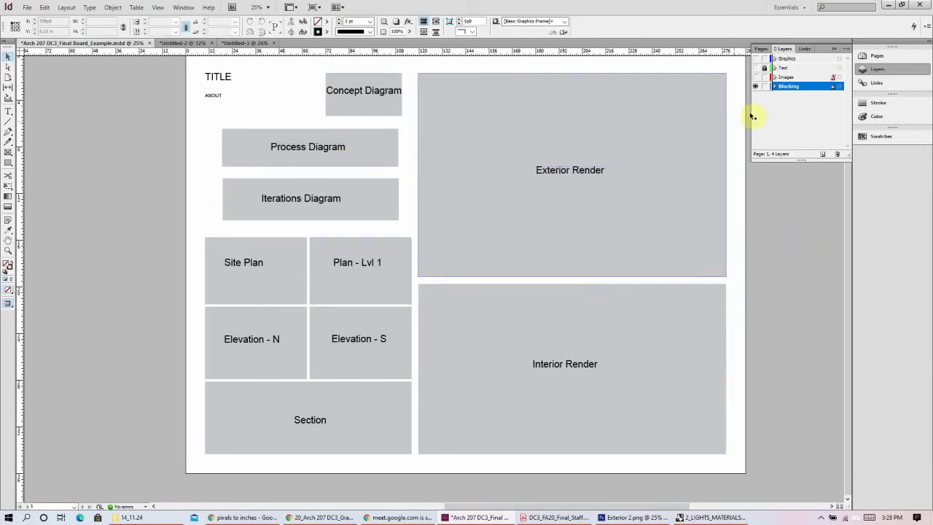
{"action": "left_click", "coordinate": [762, 68]}
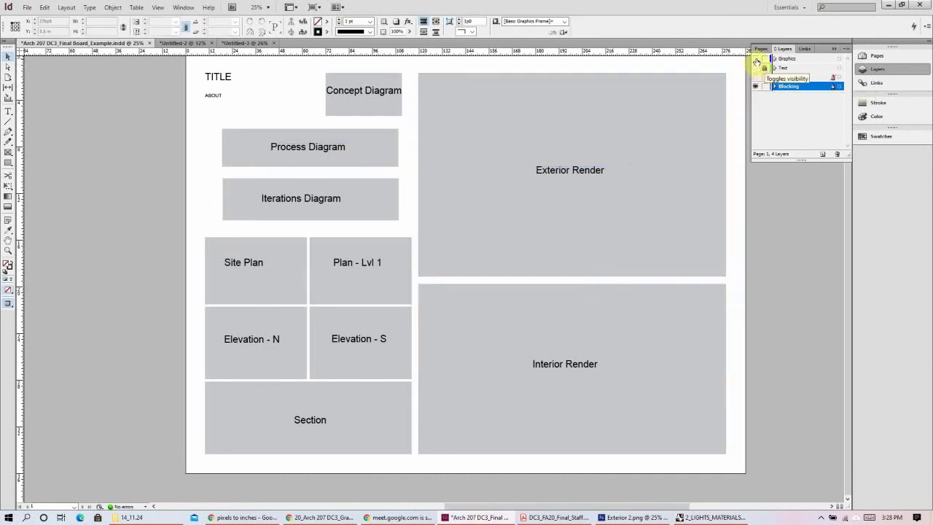
{"action": "left_click", "coordinate": [620, 206]}
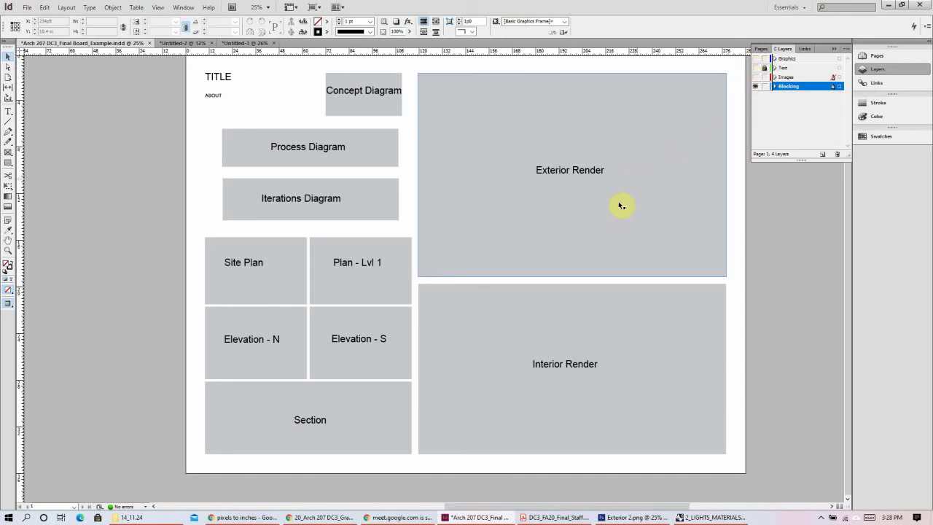
- Hide the Blocking layer, view the Images and Text layers separately, and show Graphics, Text and Images together
{"action": "left_click", "coordinate": [756, 86]}
{"action": "left_click", "coordinate": [756, 78]}
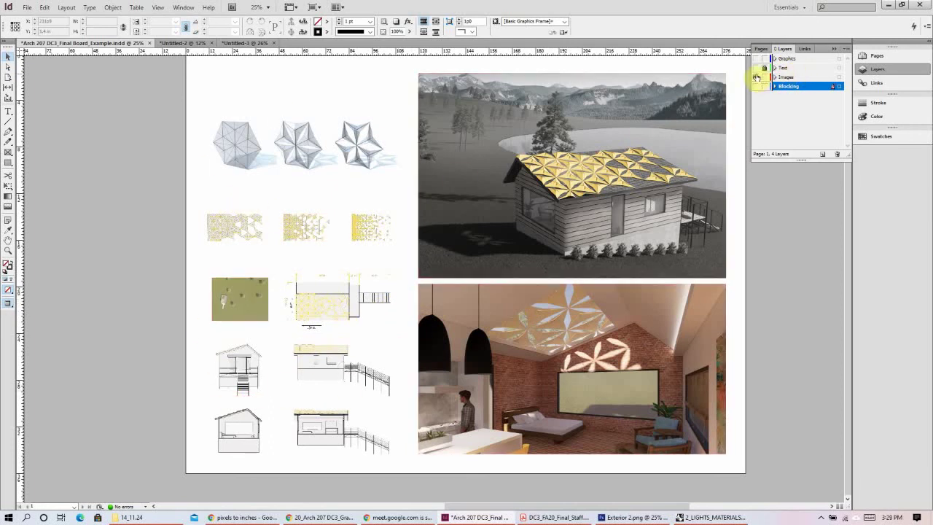
{"action": "left_click", "coordinate": [756, 77]}
{"action": "left_click", "coordinate": [757, 68]}
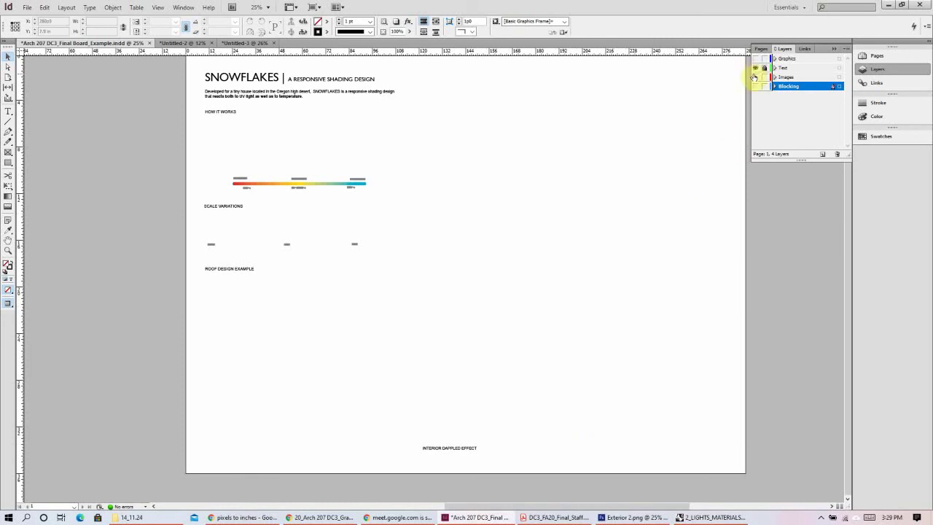
{"action": "left_click", "coordinate": [755, 76]}
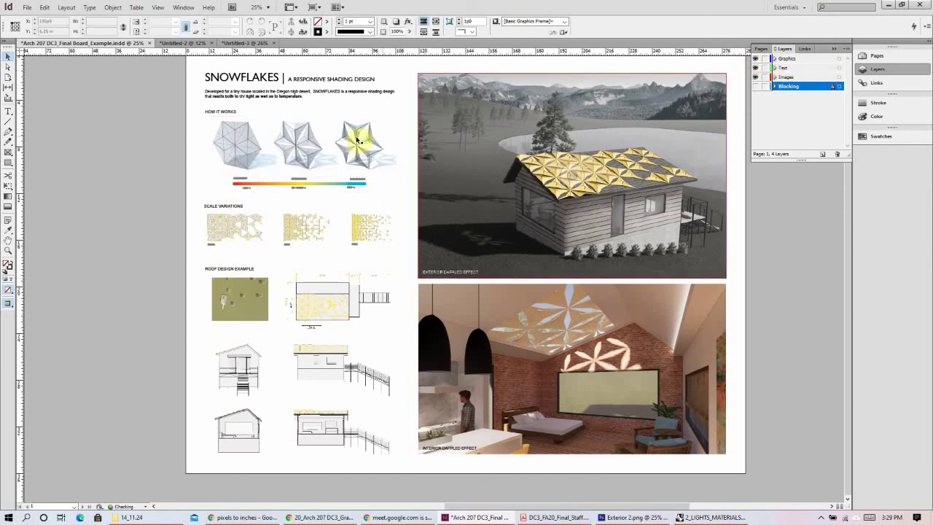
{"action": "left_click", "coordinate": [223, 177]}
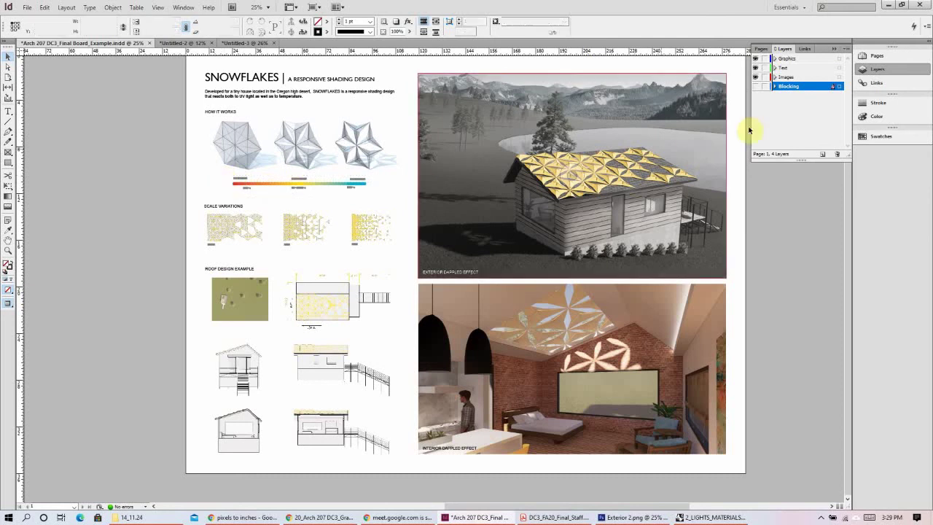
- Make Graphics the active layer and toggle its visibility off and on to check which objects belong to it
{"action": "left_click_drag", "start_coordinate": [839, 61], "coordinate": [838, 59]}
{"action": "left_click", "coordinate": [142, 204]}
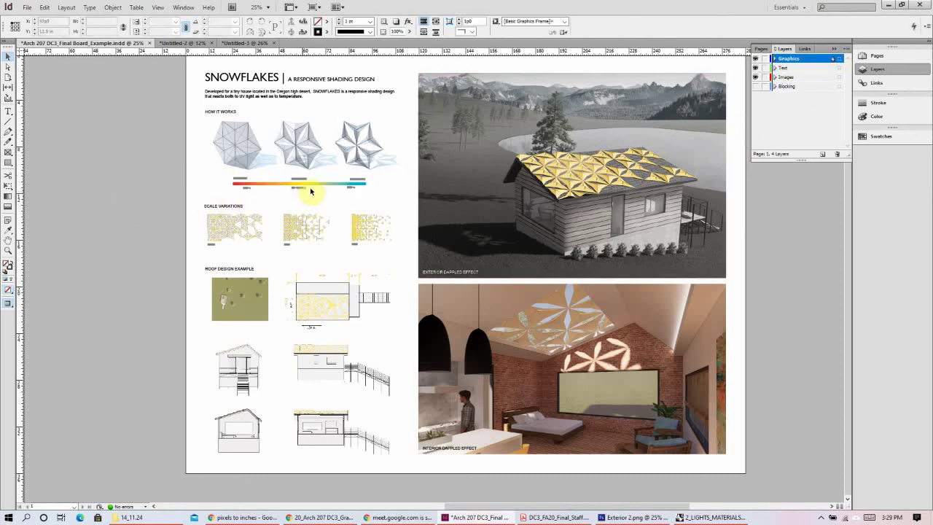
{"action": "left_click", "coordinate": [754, 59]}
{"action": "left_click", "coordinate": [754, 60]}
{"action": "left_click", "coordinate": [755, 60]}
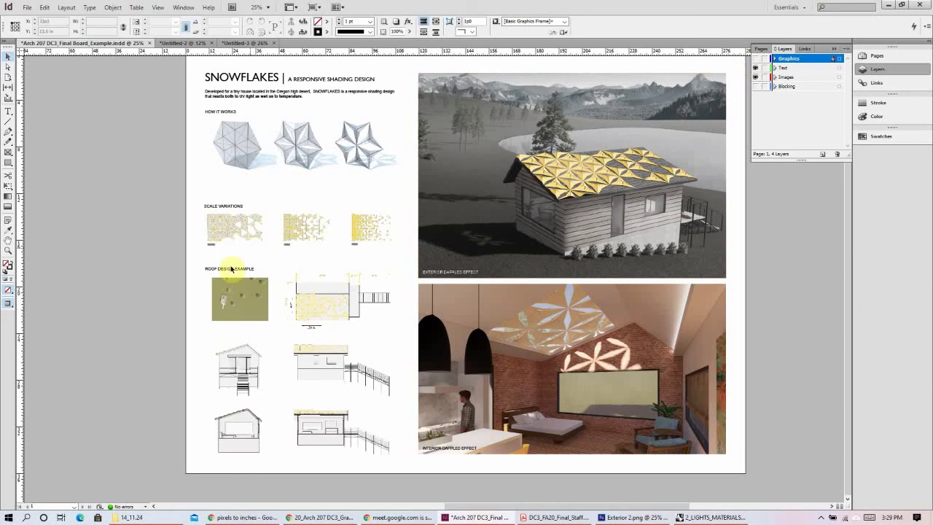
{"action": "left_click", "coordinate": [755, 59]}
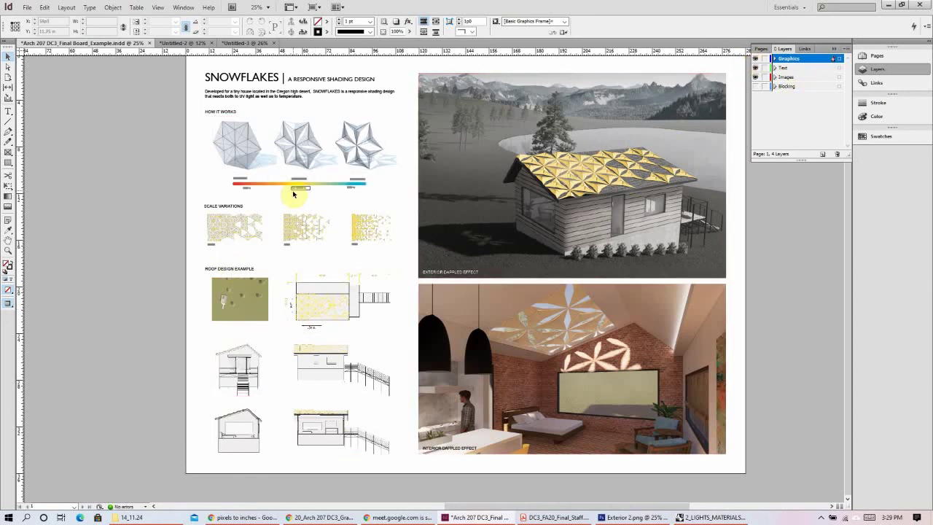
- Open the list of linked files and enlarge it until every link on the board is listed
{"action": "key", "text": "ctrl+equal"}
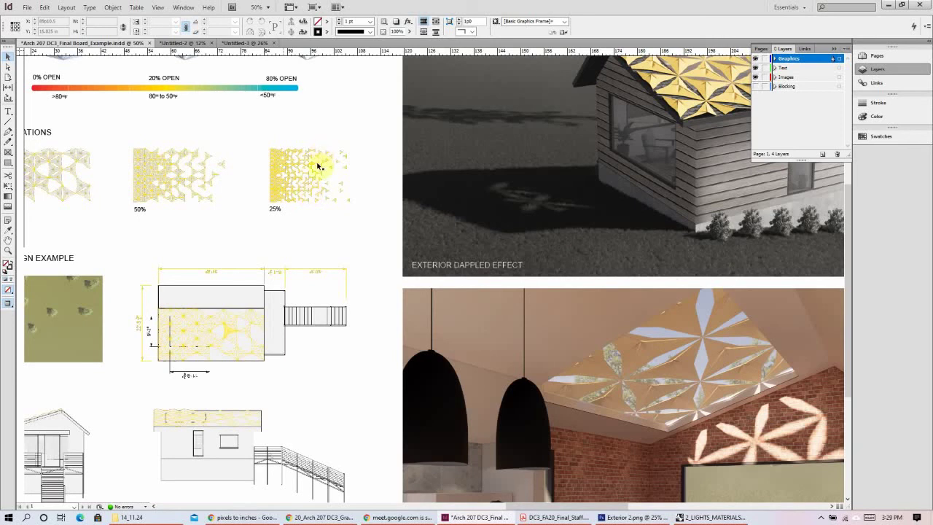
{"action": "scroll", "coordinate": [290, 205], "scroll_direction": "up", "scroll_amount": 3}
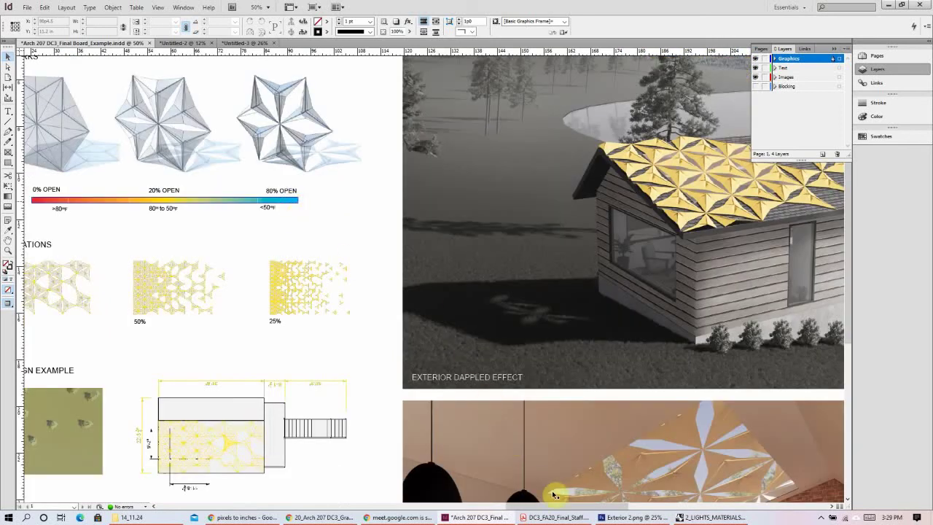
{"action": "left_click_drag", "start_coordinate": [559, 507], "coordinate": [556, 508]}
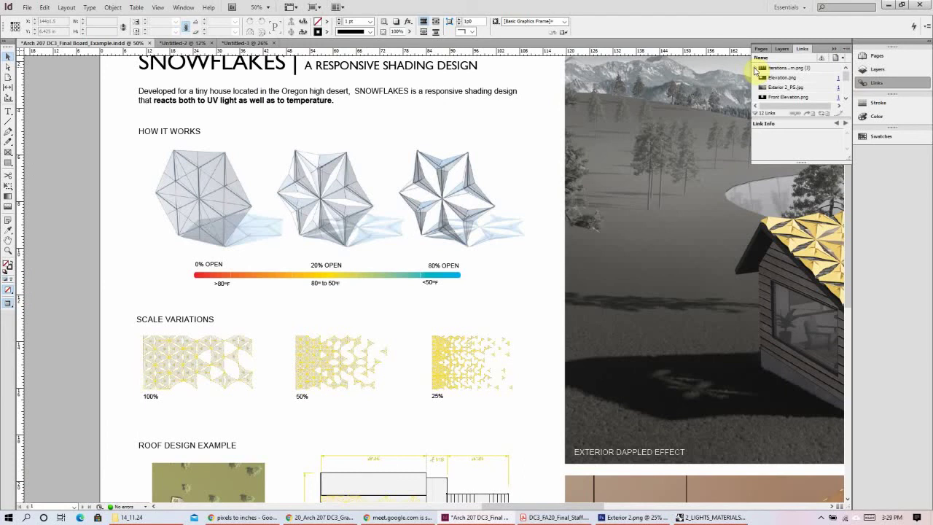
{"action": "scroll", "coordinate": [762, 84], "scroll_direction": "down", "scroll_amount": 5}
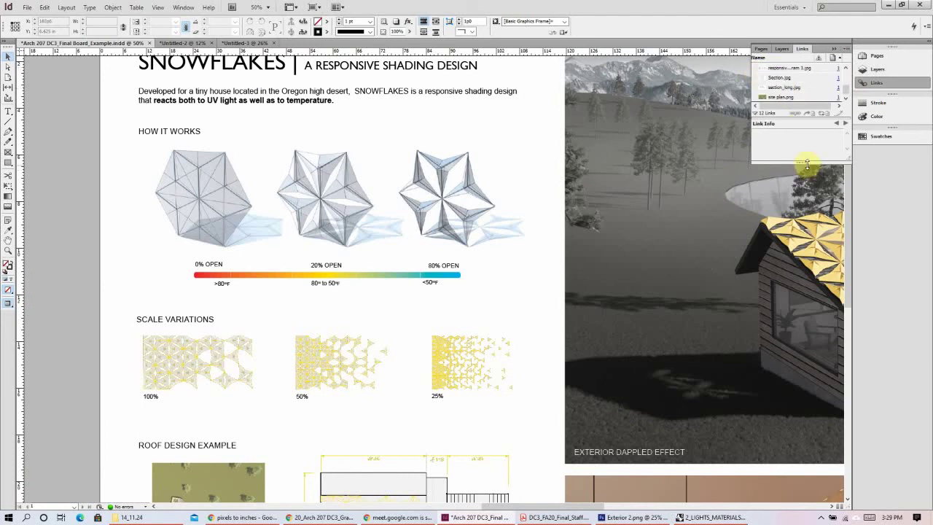
{"action": "left_click_drag", "start_coordinate": [807, 164], "coordinate": [798, 229]}
{"action": "left_click_drag", "start_coordinate": [802, 175], "coordinate": [798, 212]}
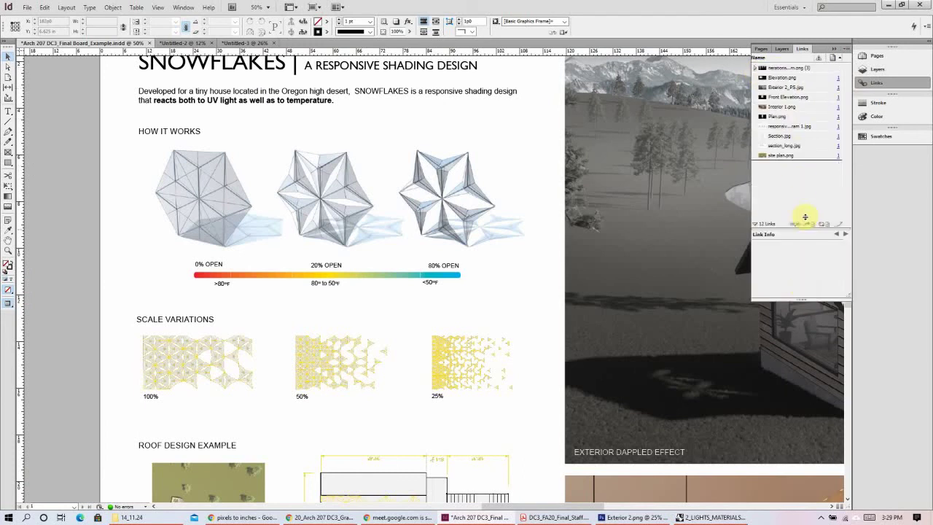
- Check the link information of the exterior render and Interior 1.png, and compare it with the temperature gradient bar
{"action": "left_click", "coordinate": [663, 211]}
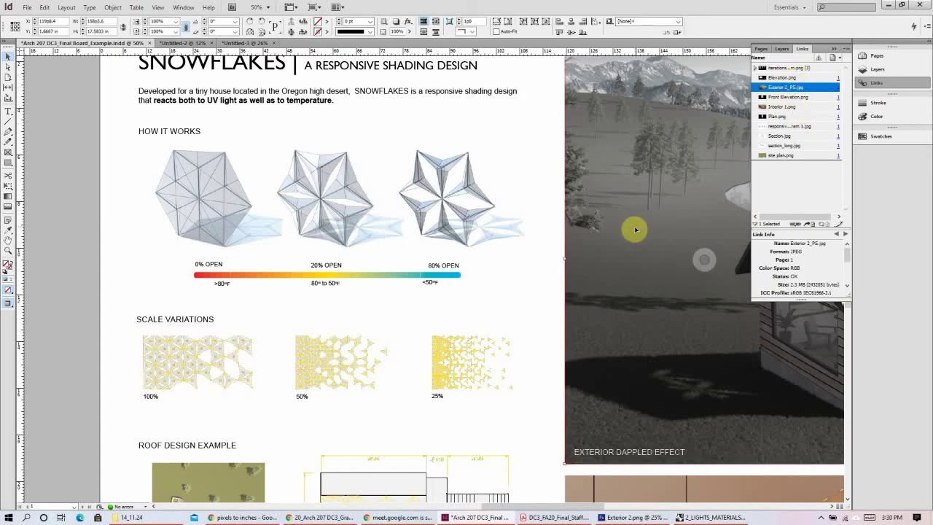
{"action": "scroll", "coordinate": [638, 237], "scroll_direction": "down", "scroll_amount": 1}
{"action": "scroll", "coordinate": [646, 394], "scroll_direction": "down", "scroll_amount": 2}
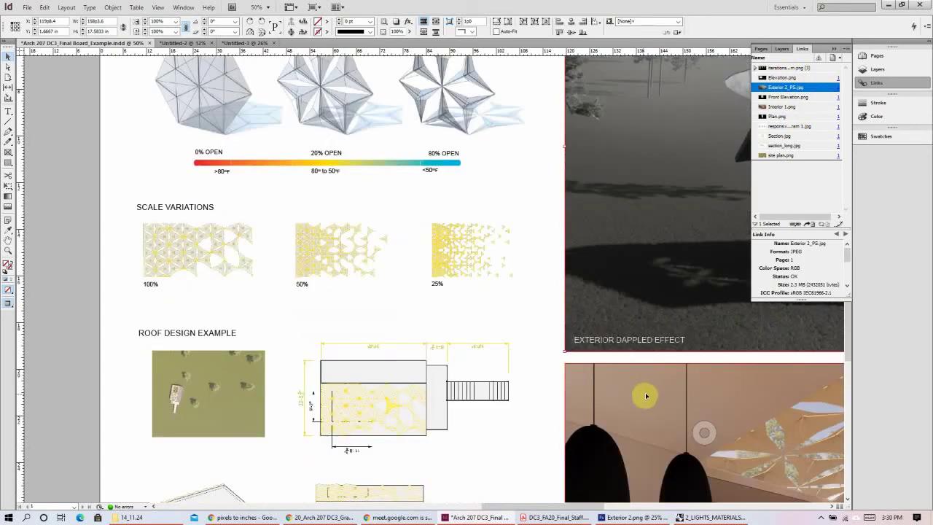
{"action": "left_click", "coordinate": [793, 108]}
{"action": "left_click", "coordinate": [368, 165]}
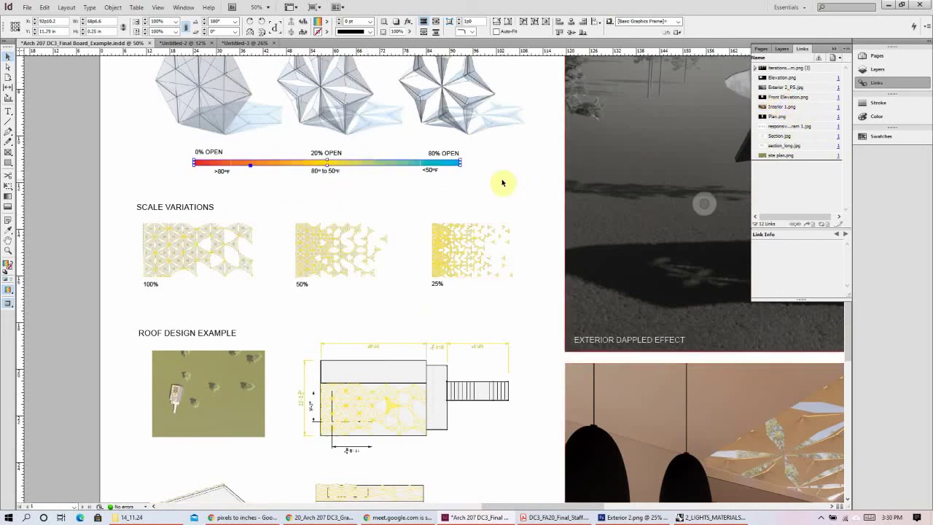
{"action": "scroll", "coordinate": [496, 191], "scroll_direction": "up", "scroll_amount": 1}
{"action": "scroll", "coordinate": [531, 229], "scroll_direction": "up", "scroll_amount": 1}
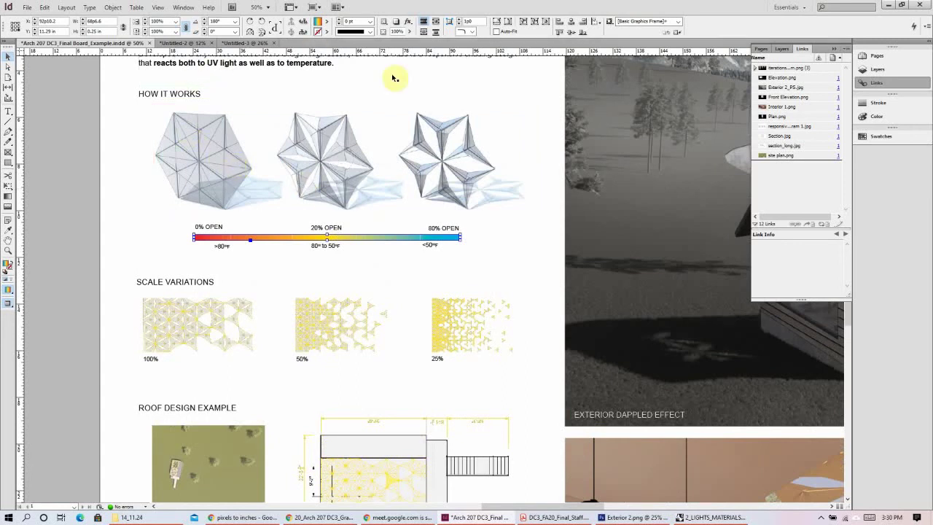
{"action": "left_click", "coordinate": [426, 266]}
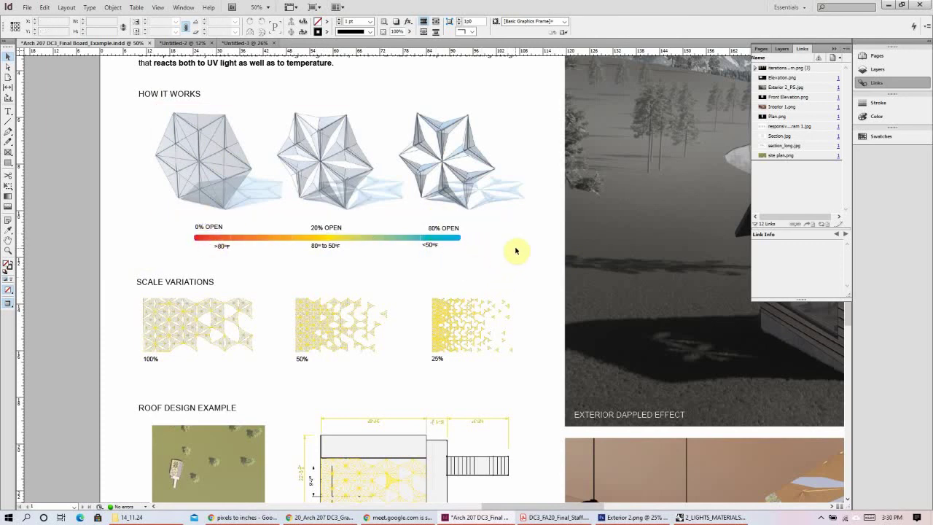
- Review the whole example board, switch to the Untitled-3 document and choose the Normal screen mode
{"action": "key", "text": "ctrl+minus"}
{"action": "key", "text": "ctrl+minus"}
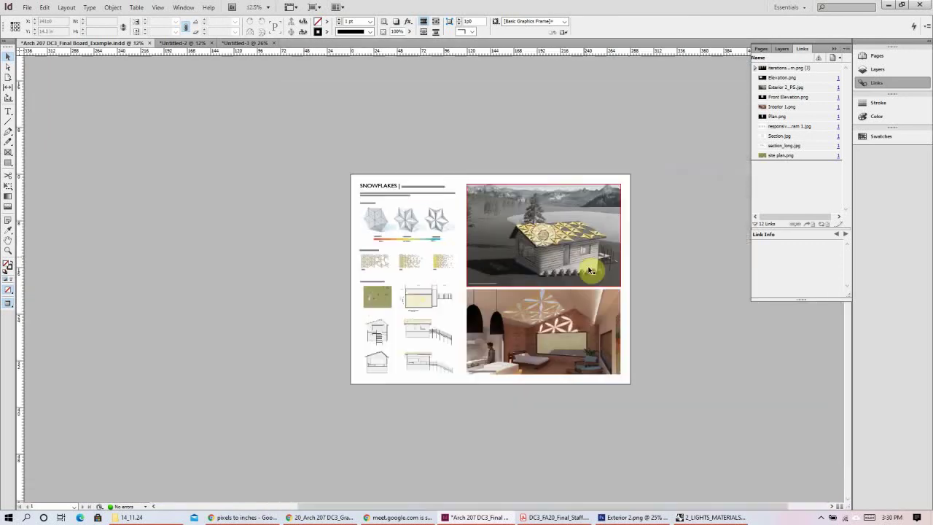
{"action": "key", "text": "ctrl+equal"}
{"action": "left_click_drag", "start_coordinate": [571, 506], "coordinate": [590, 505]}
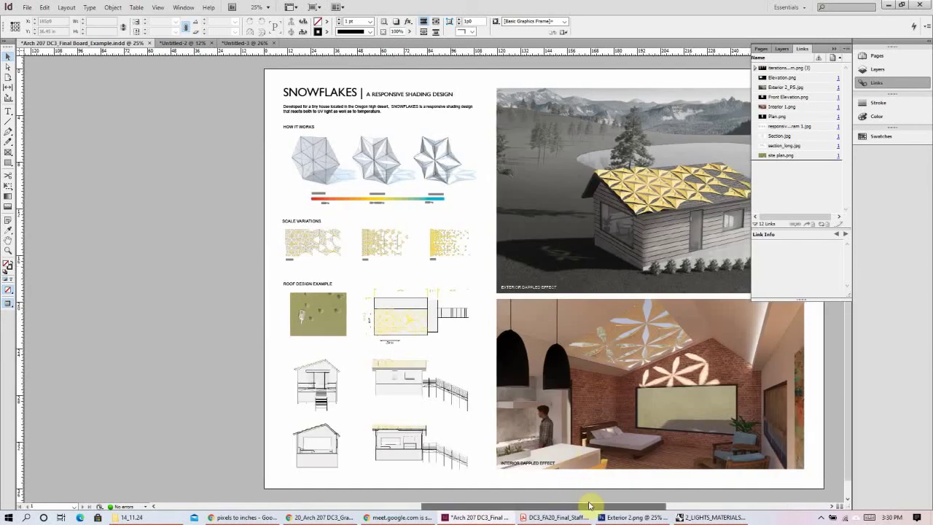
{"action": "left_click_drag", "start_coordinate": [694, 151], "coordinate": [595, 156]}
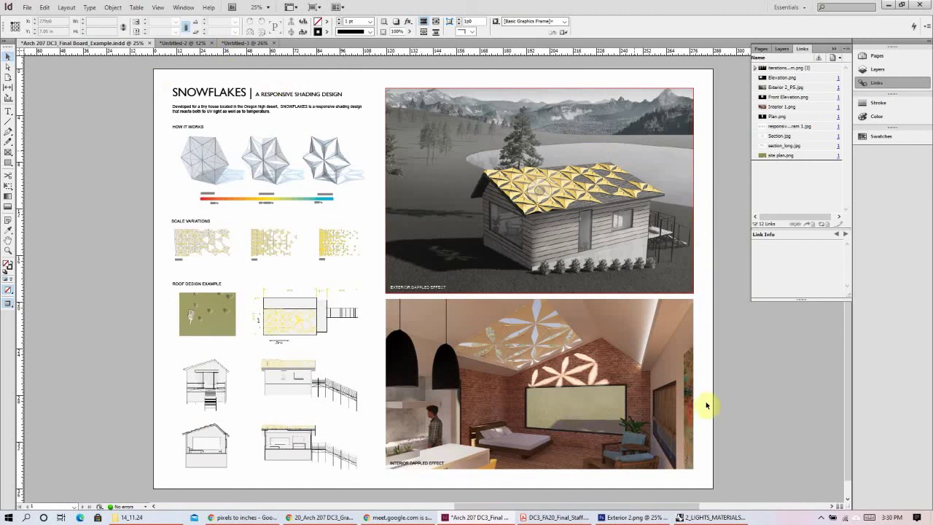
{"action": "key", "text": "ctrl+Tab"}
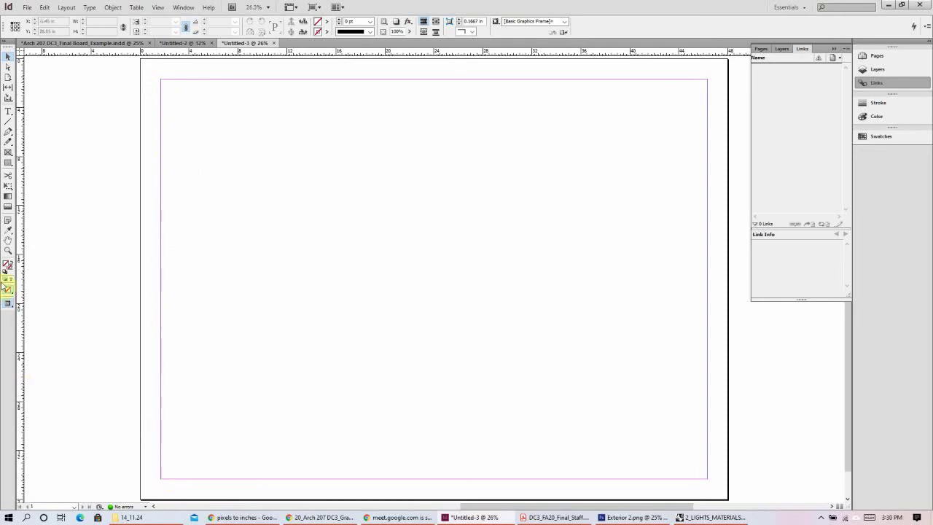
{"action": "left_click", "coordinate": [12, 302]}
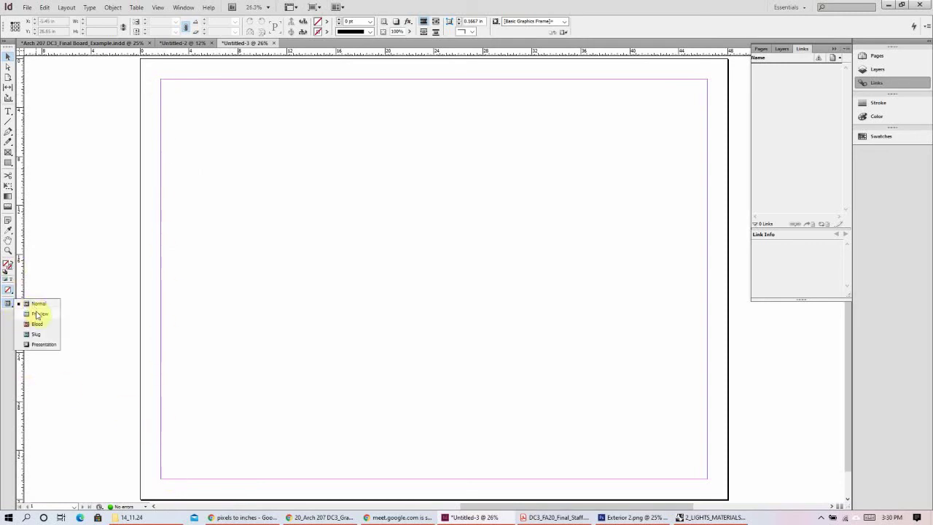
{"action": "left_click", "coordinate": [40, 304]}
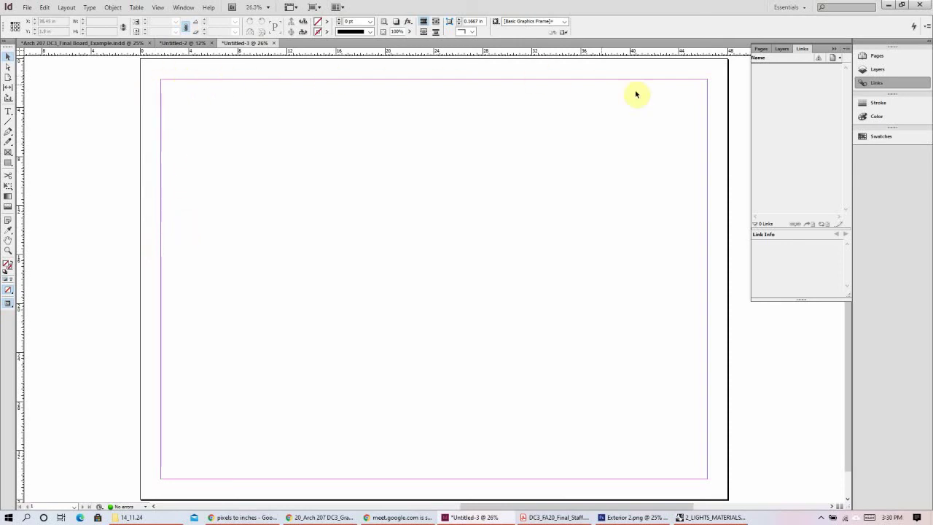
- Return to the Final Board Example document and set its screen mode to Normal
{"action": "left_click", "coordinate": [71, 44]}
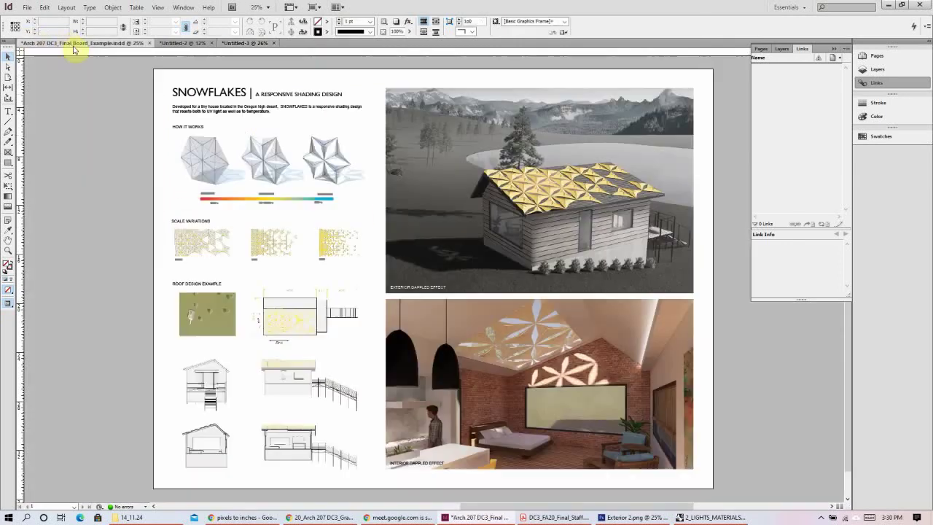
{"action": "left_click", "coordinate": [22, 309]}
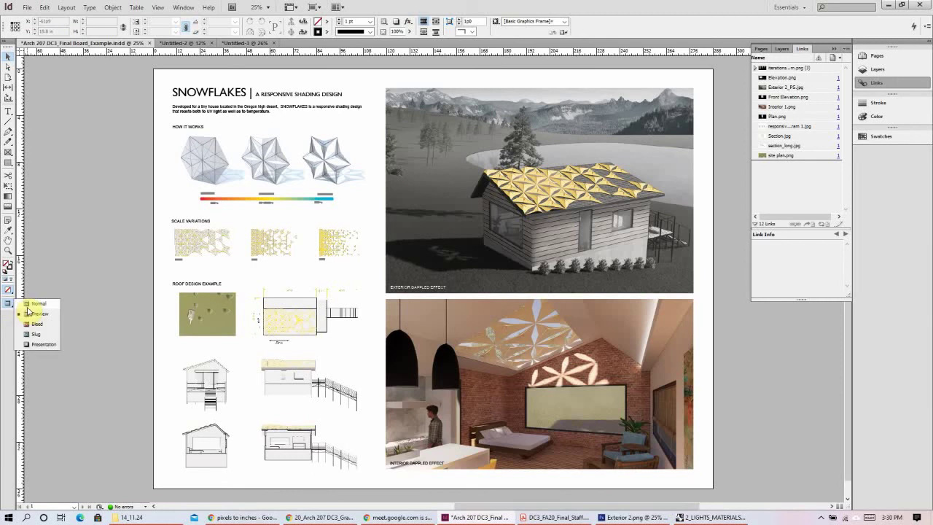
{"action": "left_click", "coordinate": [37, 304]}
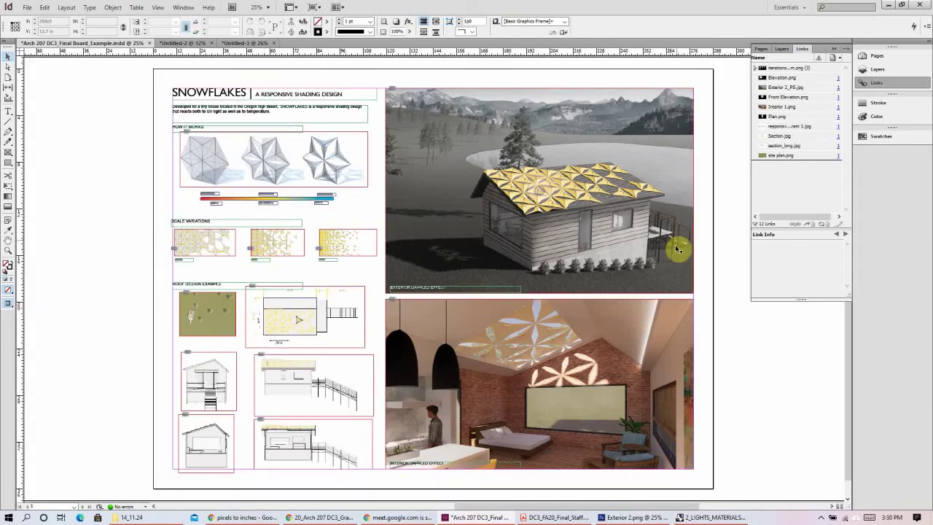
- Shorten the Section.jpg frame to the bottom margin, about 4.7 in high, and align the SCALE VARIATIONS heading with the left margin
{"action": "left_click", "coordinate": [210, 474]}
{"action": "left_click_drag", "start_coordinate": [209, 475], "coordinate": [207, 467]}
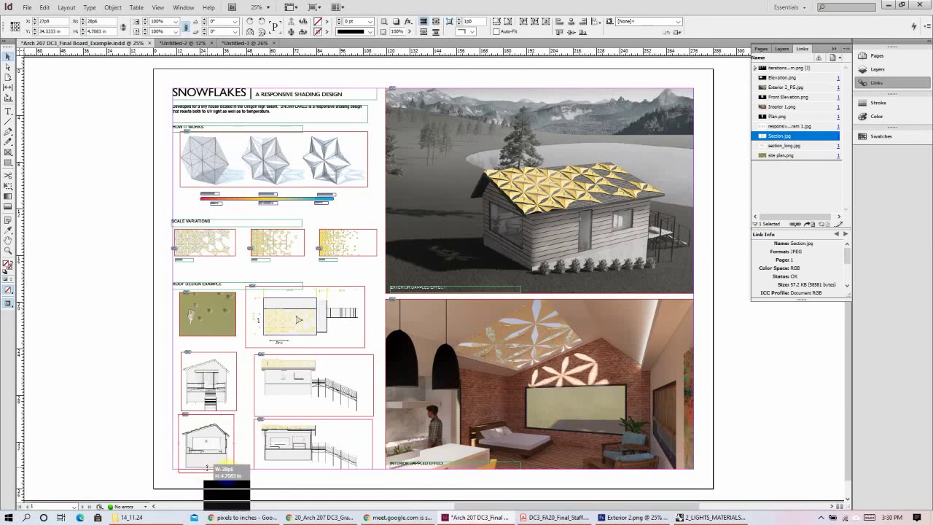
{"action": "left_click", "coordinate": [142, 462]}
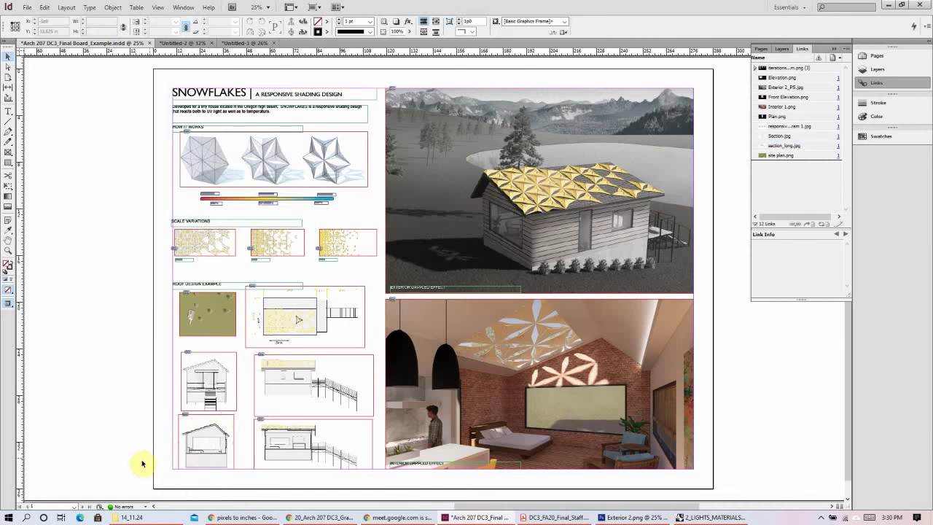
{"action": "left_click_drag", "start_coordinate": [194, 223], "coordinate": [196, 220]}
{"action": "left_click", "coordinate": [135, 246]}
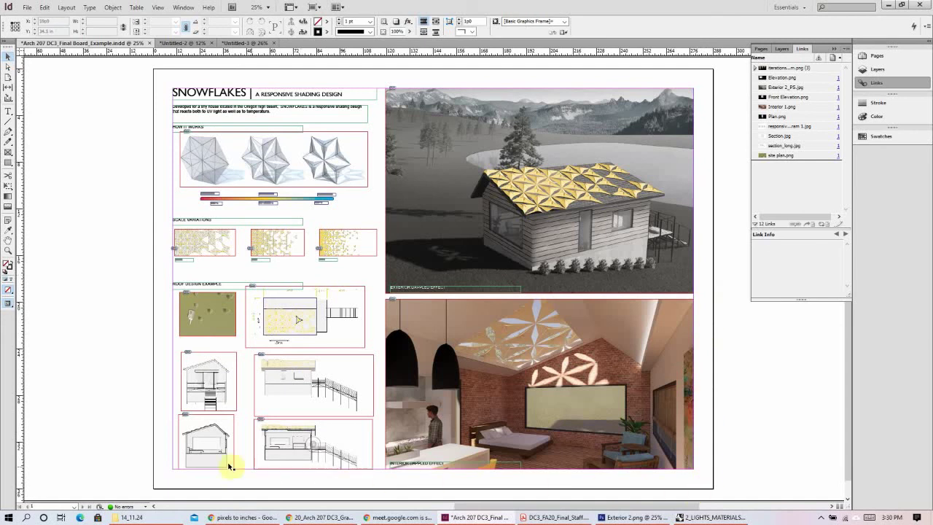
- Shift the exterior render past the margins, check the board in Preview mode, and undo the shift
{"action": "left_click", "coordinate": [506, 135]}
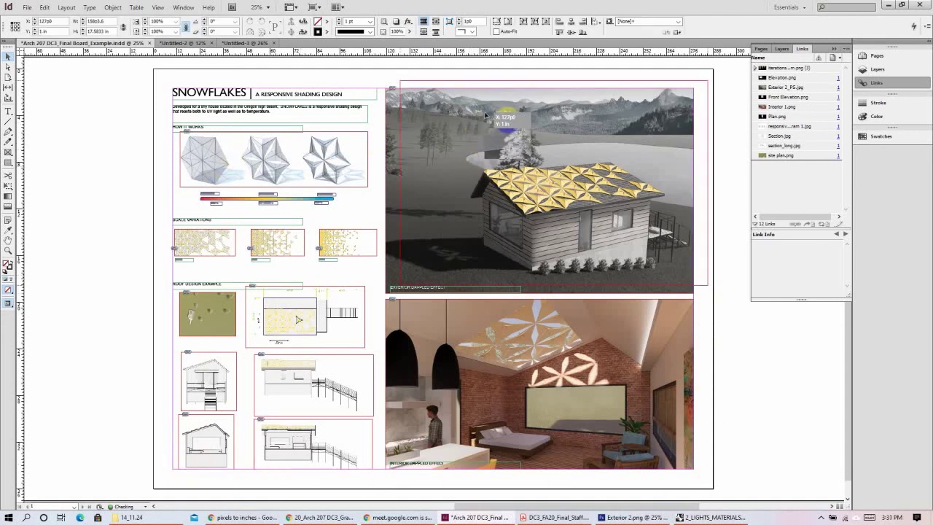
{"action": "key", "text": "ctrl+z"}
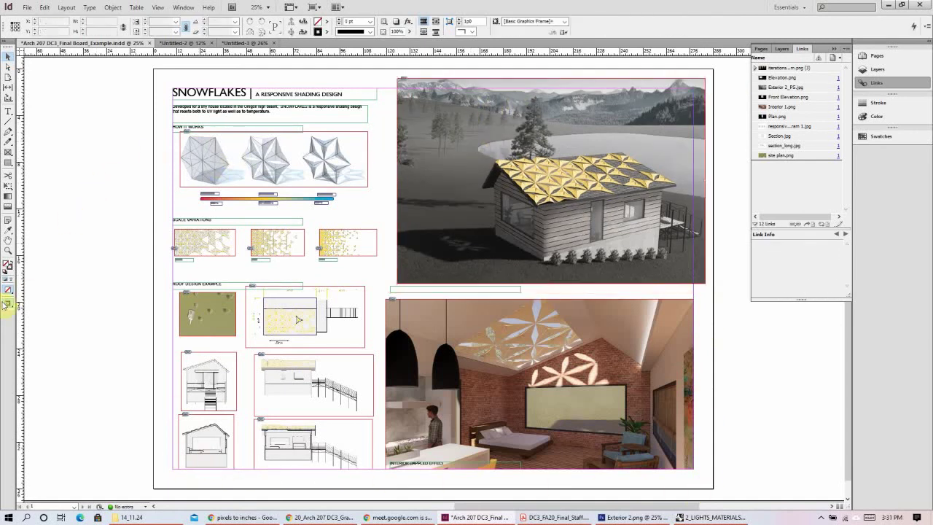
{"action": "left_click", "coordinate": [19, 305]}
{"action": "left_click", "coordinate": [38, 314]}
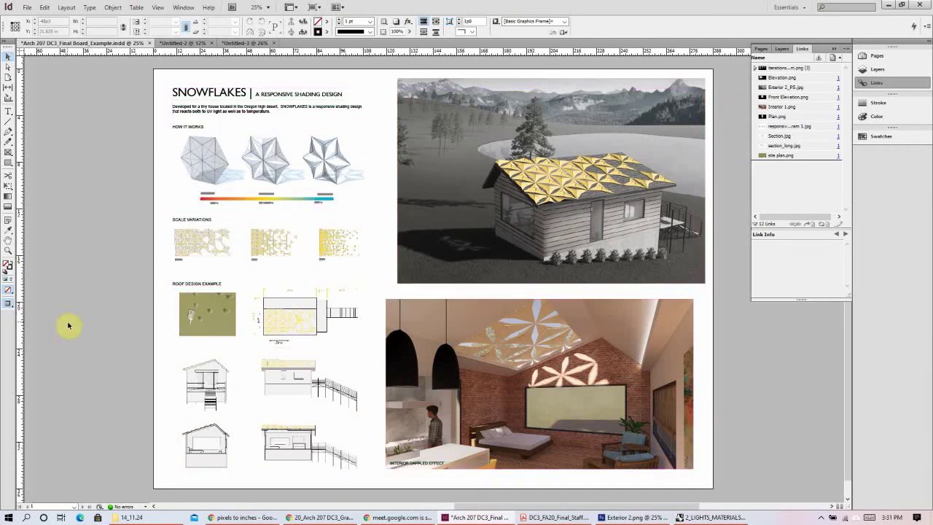
{"action": "key", "text": "ctrl+z"}
{"action": "left_click", "coordinate": [722, 232]}
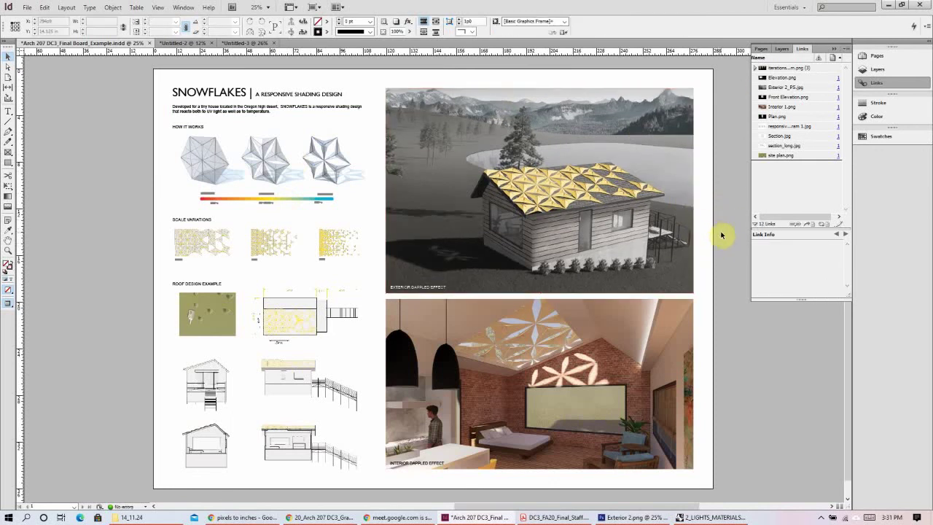
{"action": "key", "text": "ctrl+minus"}
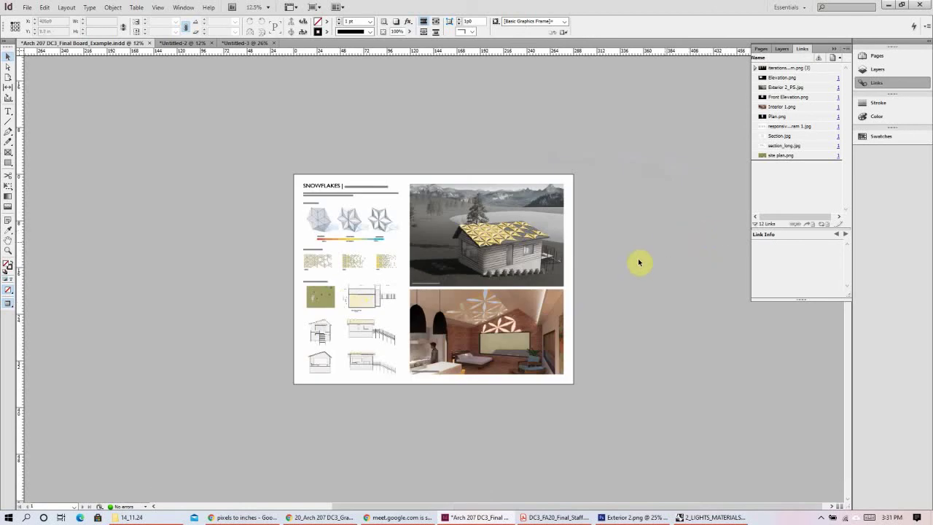
{"action": "key", "text": "ctrl+equal"}
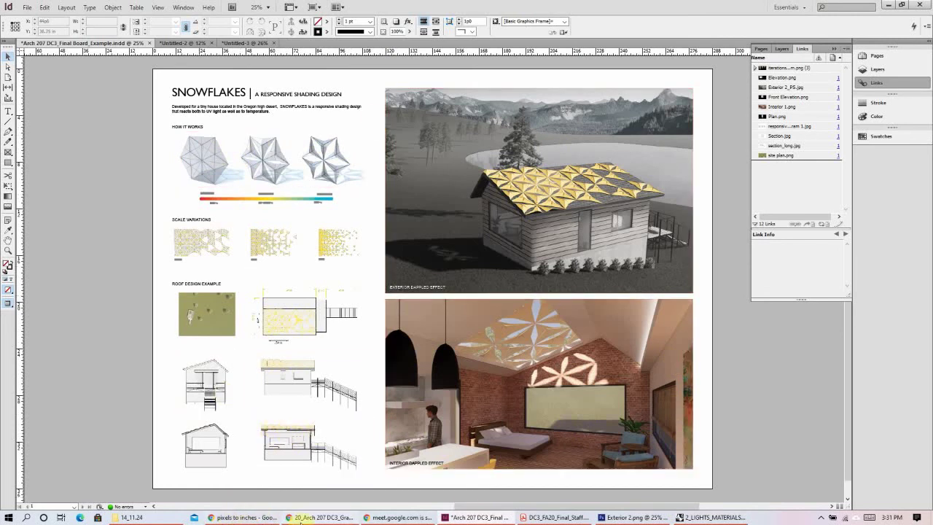
- Switch to the browser's arch2o article on architecture project presentations and go back to its opening sections
{"action": "left_click", "coordinate": [403, 518]}
{"action": "left_click", "coordinate": [888, 5]}
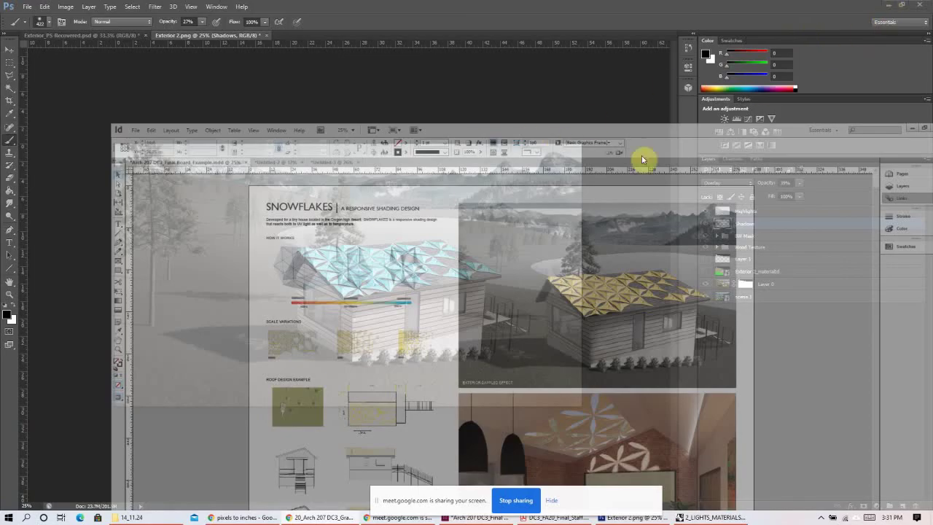
{"action": "key", "text": "super+d"}
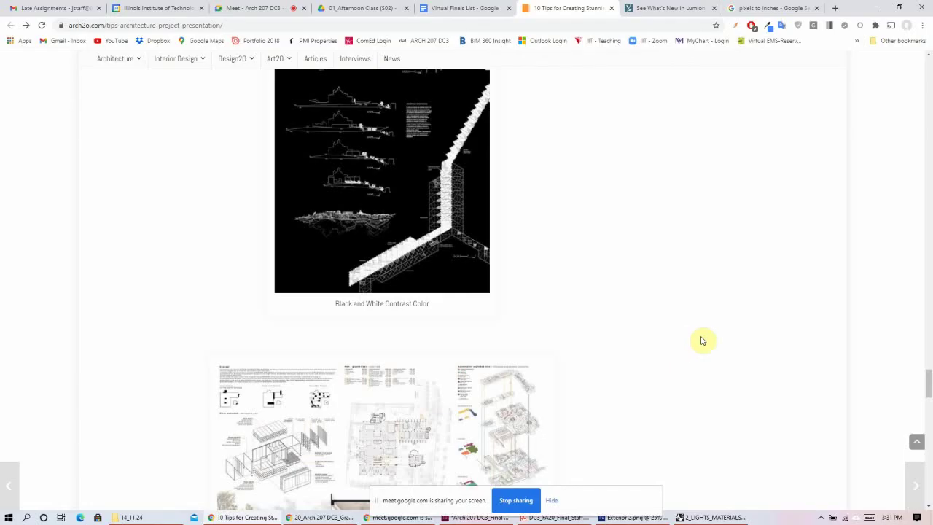
{"action": "scroll", "coordinate": [729, 331], "scroll_direction": "up", "scroll_amount": 8}
{"action": "scroll", "coordinate": [930, 342], "scroll_direction": "up", "scroll_amount": 3}
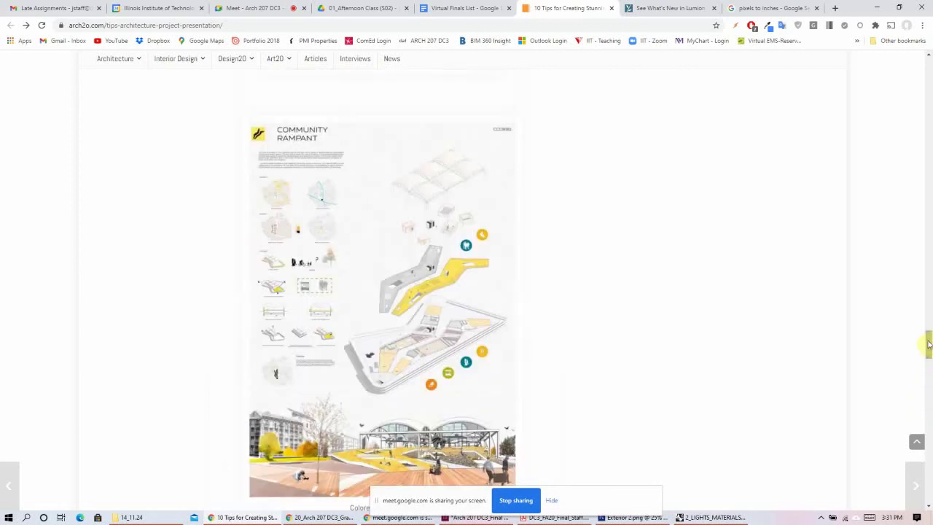
{"action": "scroll", "coordinate": [640, 285], "scroll_direction": "up", "scroll_amount": 20}
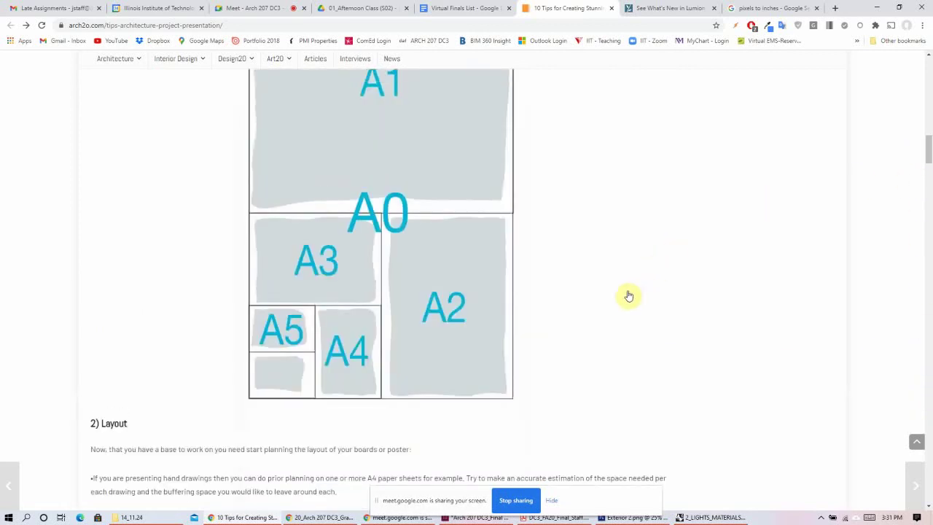
{"action": "scroll", "coordinate": [750, 304], "scroll_direction": "up", "scroll_amount": 1}
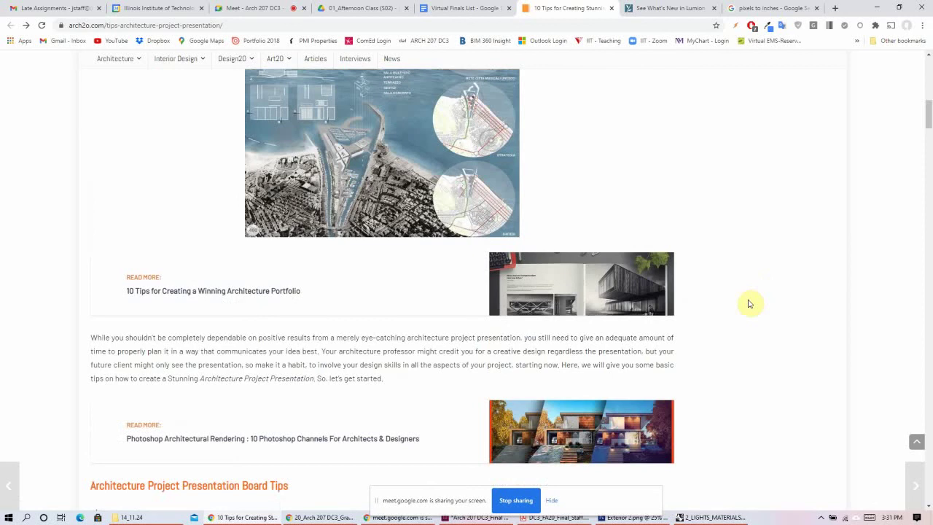
- Read the article's Size and Orientation section and examine its A0 to A5 sheet size diagram
{"action": "scroll", "coordinate": [749, 304], "scroll_direction": "down", "scroll_amount": 5}
{"action": "scroll", "coordinate": [197, 161], "scroll_direction": "down", "scroll_amount": 1}
{"action": "scroll", "coordinate": [122, 147], "scroll_direction": "up", "scroll_amount": 1}
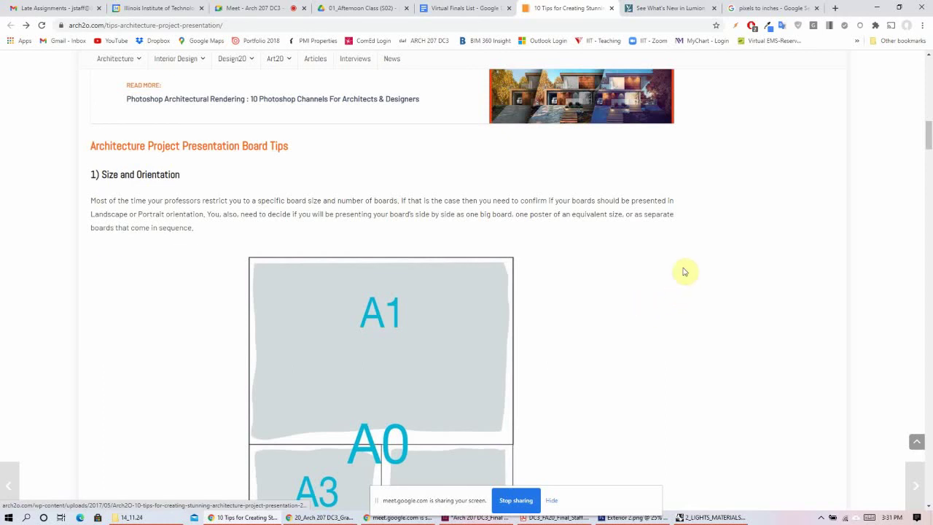
{"action": "scroll", "coordinate": [680, 282], "scroll_direction": "down", "scroll_amount": 2}
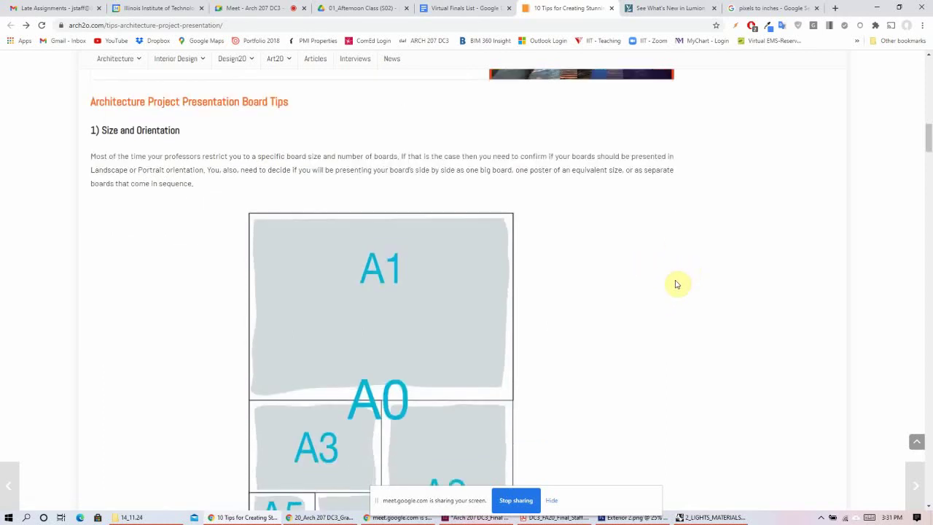
{"action": "scroll", "coordinate": [676, 284], "scroll_direction": "down", "scroll_amount": 1}
{"action": "scroll", "coordinate": [677, 284], "scroll_direction": "up", "scroll_amount": 2}
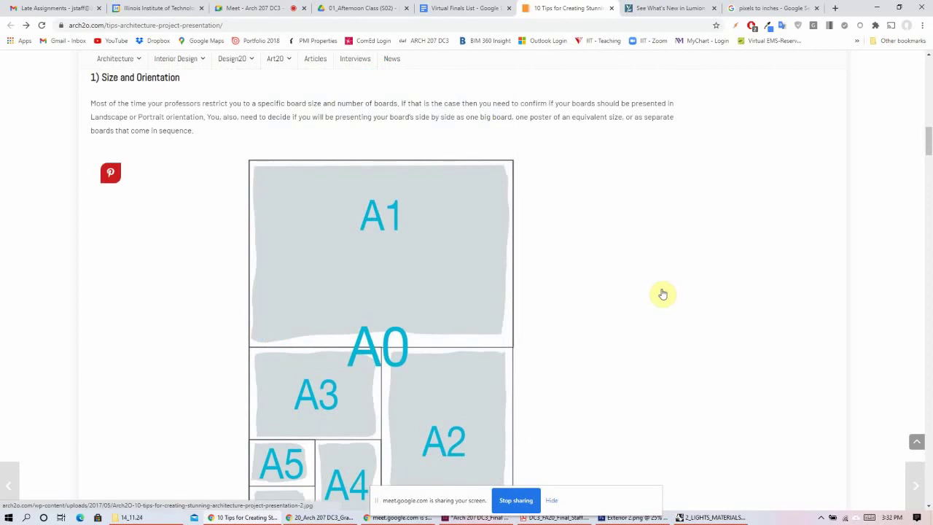
{"action": "scroll", "coordinate": [648, 303], "scroll_direction": "down", "scroll_amount": 1}
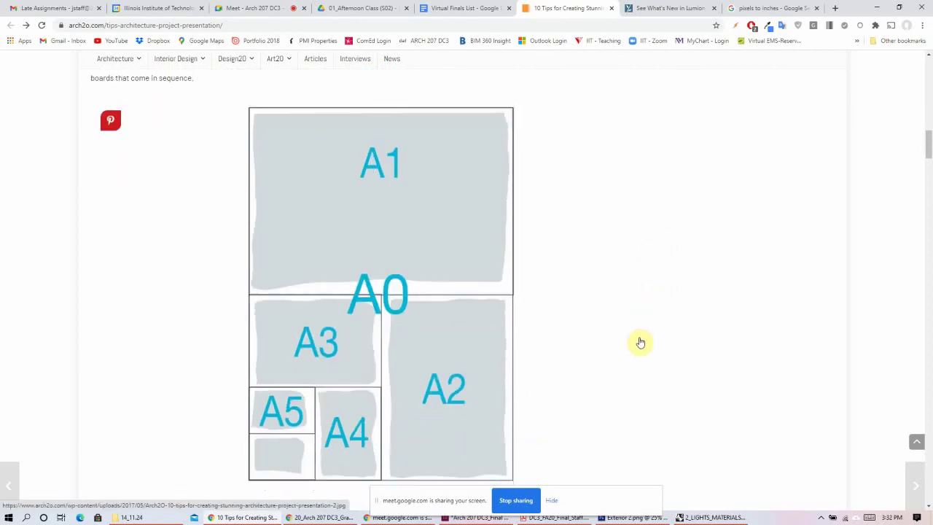
- Hide the screen-sharing notice and examine the sample board arrangements in the article's Layout section
{"action": "left_click", "coordinate": [551, 502]}
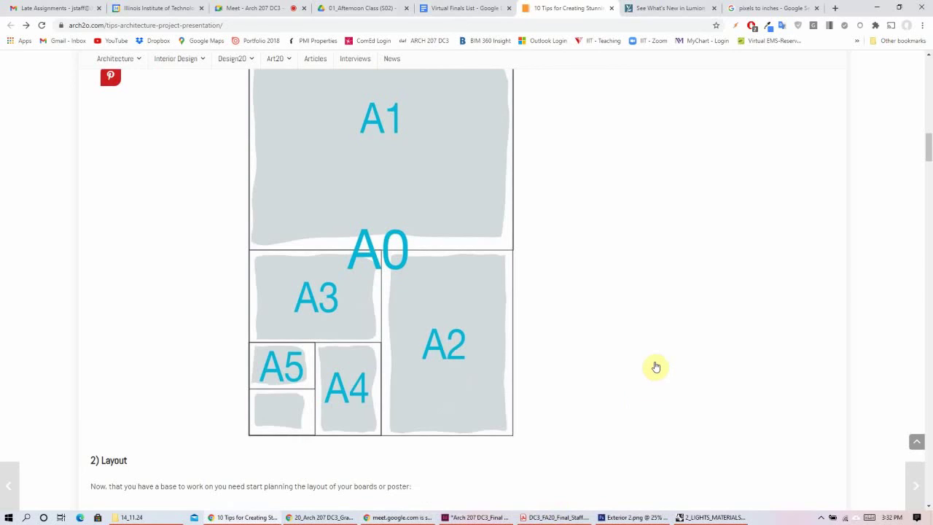
{"action": "scroll", "coordinate": [668, 341], "scroll_direction": "down", "scroll_amount": 1}
{"action": "scroll", "coordinate": [669, 340], "scroll_direction": "down", "scroll_amount": 2}
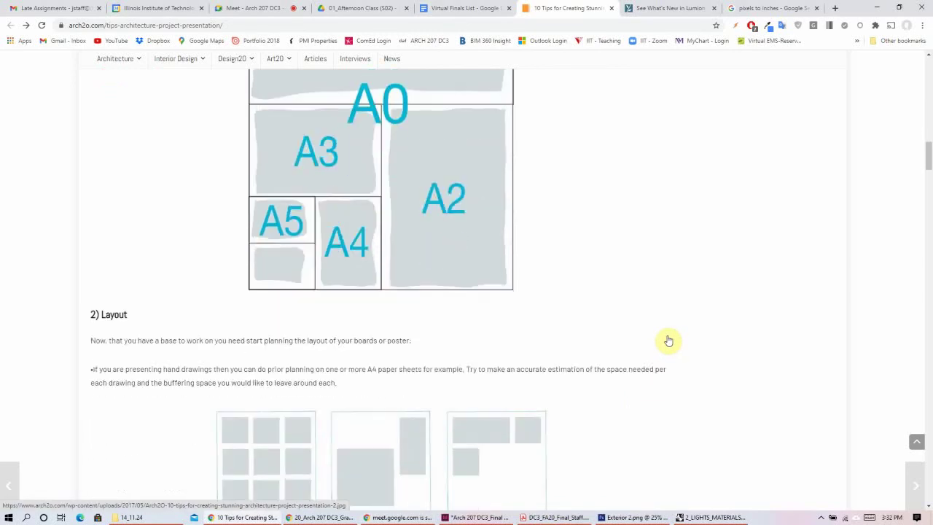
{"action": "scroll", "coordinate": [669, 340], "scroll_direction": "down", "scroll_amount": 3}
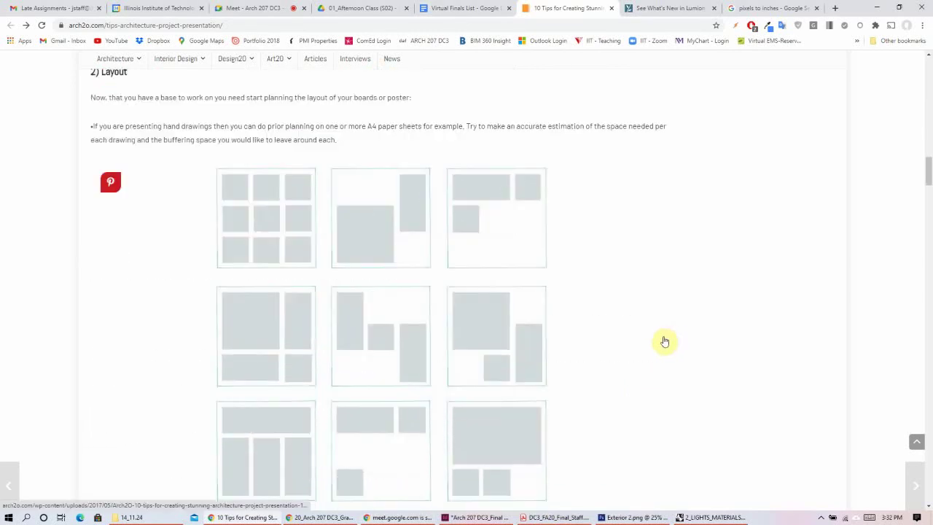
{"action": "scroll", "coordinate": [668, 342], "scroll_direction": "up", "scroll_amount": 2}
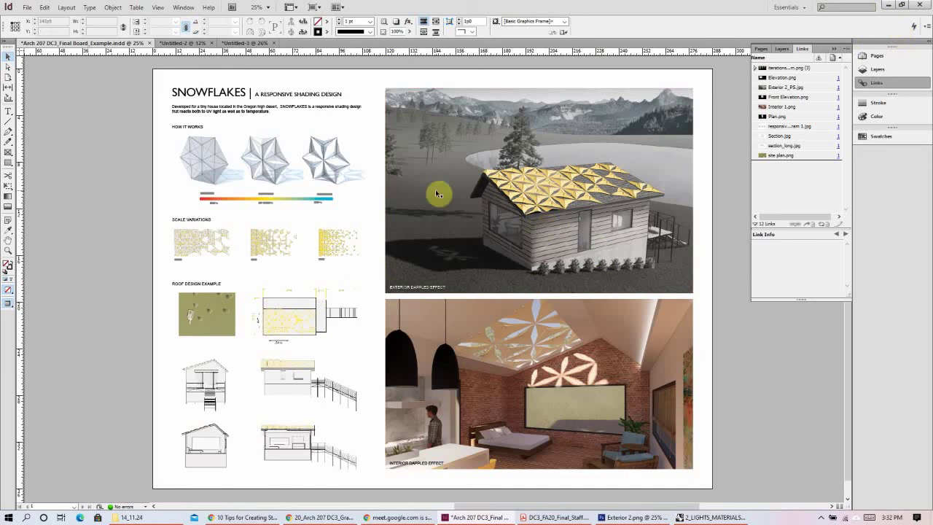
- Leave the example board for the browser article and compare its layout with the A0 to A5 sheet size diagram
{"action": "left_click", "coordinate": [888, 4]}
{"action": "scroll", "coordinate": [522, 274], "scroll_direction": "up", "scroll_amount": 2}
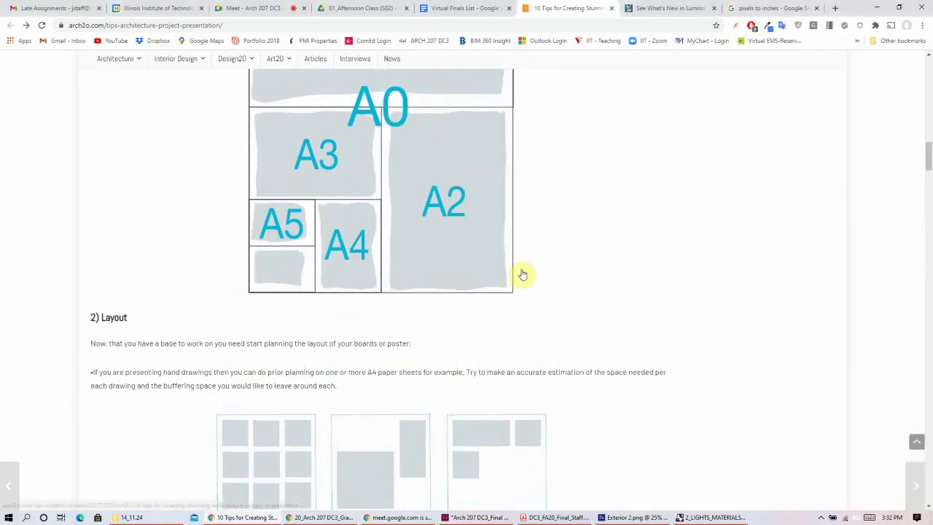
{"action": "scroll", "coordinate": [620, 225], "scroll_direction": "up", "scroll_amount": 3}
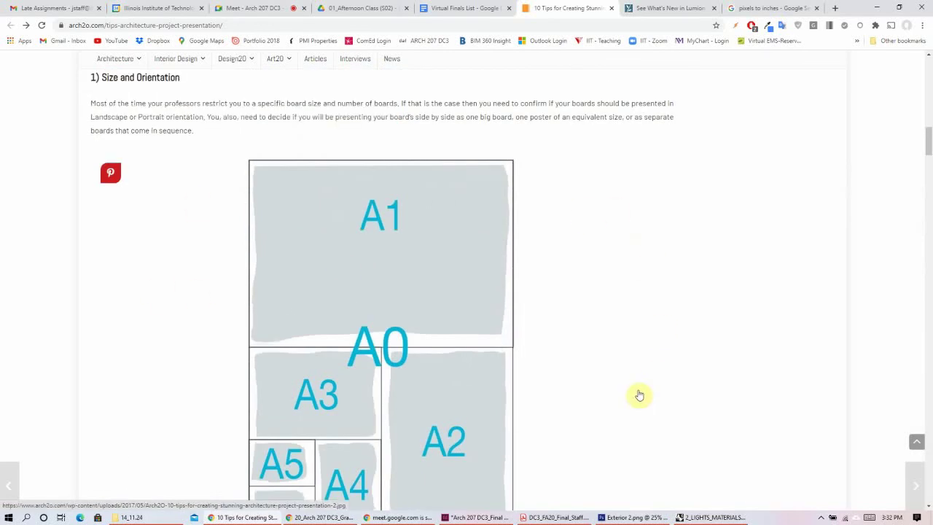
{"action": "scroll", "coordinate": [344, 417], "scroll_direction": "down", "scroll_amount": 1}
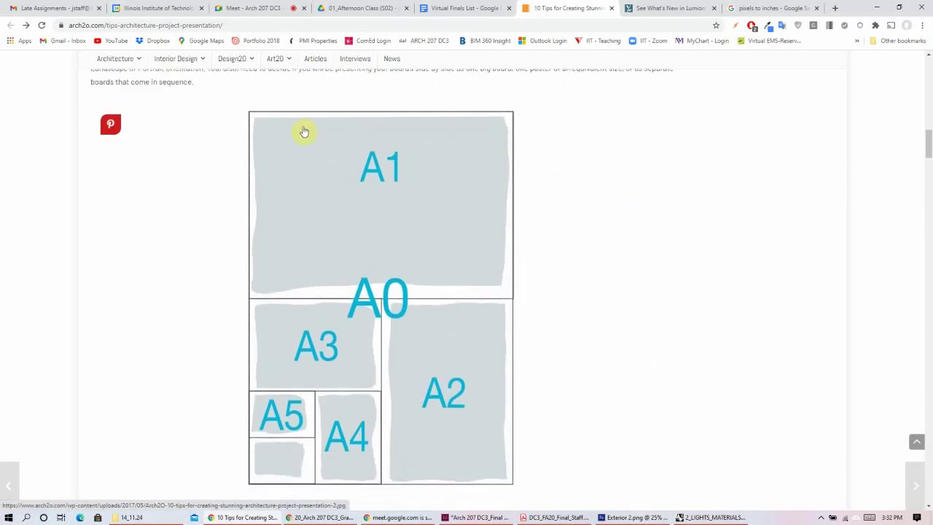
- Study the article's layout grids and the zoning diagram in its Placement and Zoning section
{"action": "scroll", "coordinate": [469, 261], "scroll_direction": "down", "scroll_amount": 5}
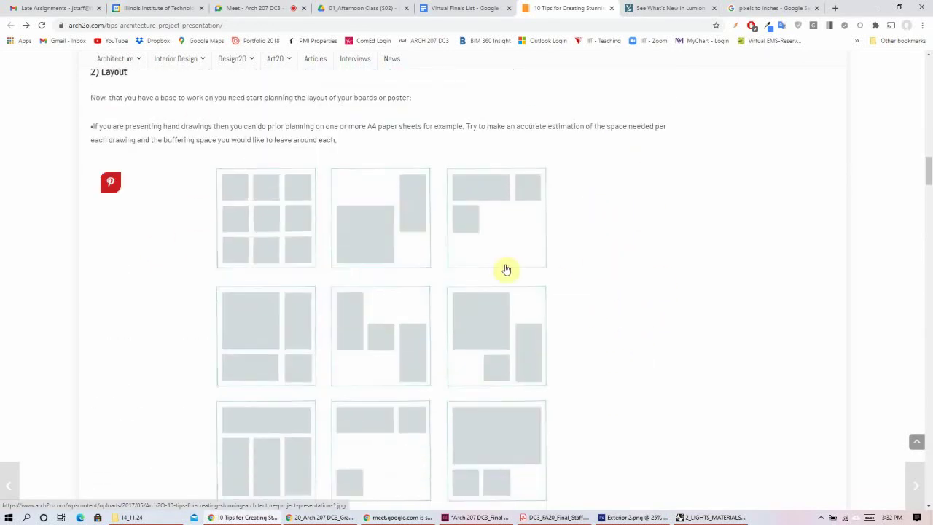
{"action": "scroll", "coordinate": [608, 269], "scroll_direction": "down", "scroll_amount": 2}
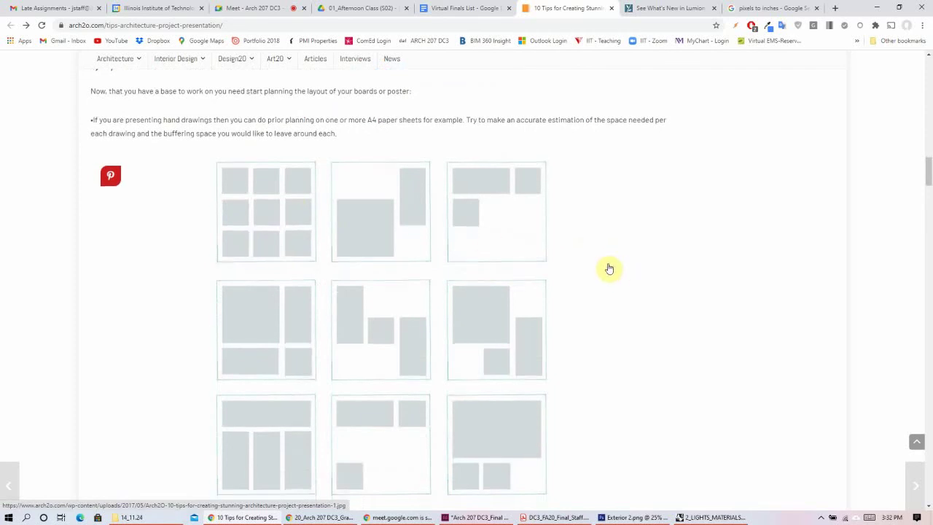
{"action": "scroll", "coordinate": [474, 338], "scroll_direction": "up", "scroll_amount": 1}
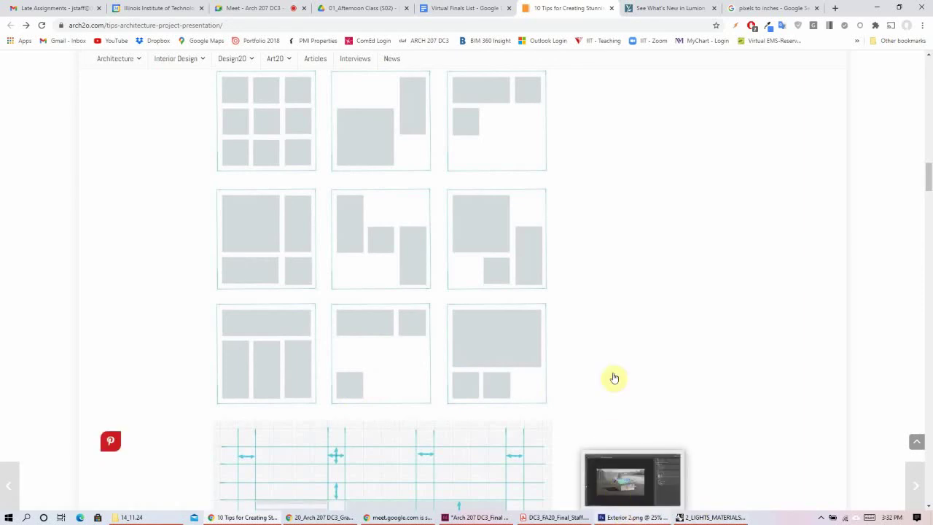
{"action": "scroll", "coordinate": [610, 433], "scroll_direction": "down", "scroll_amount": 10}
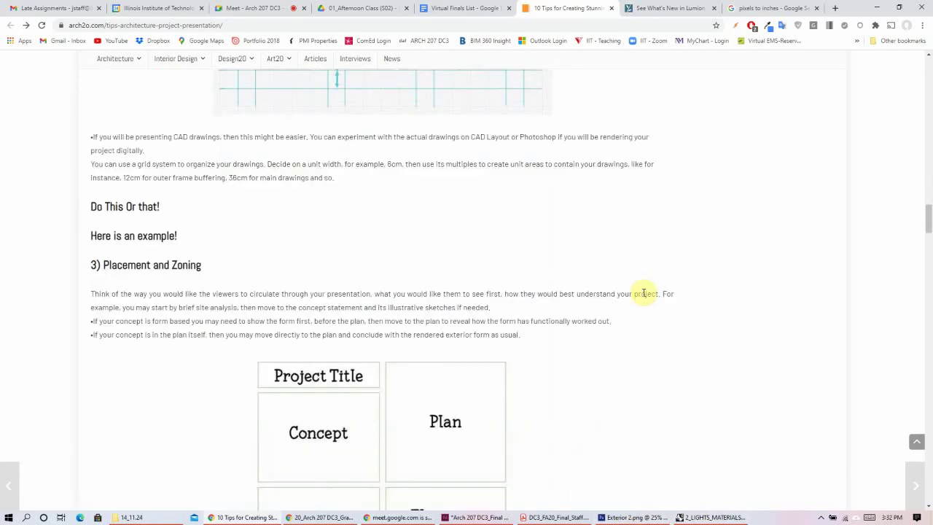
{"action": "scroll", "coordinate": [644, 293], "scroll_direction": "down", "scroll_amount": 3}
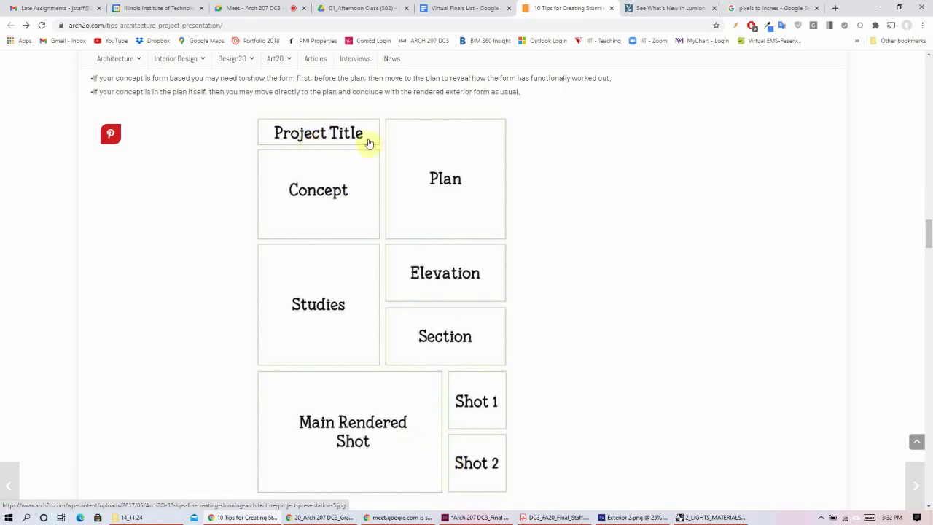
- Switch to the InDesign example board, show only its Blocking layer, and return to the article's zoning diagram for comparison
{"action": "left_click", "coordinate": [477, 517]}
{"action": "left_click", "coordinate": [716, 203]}
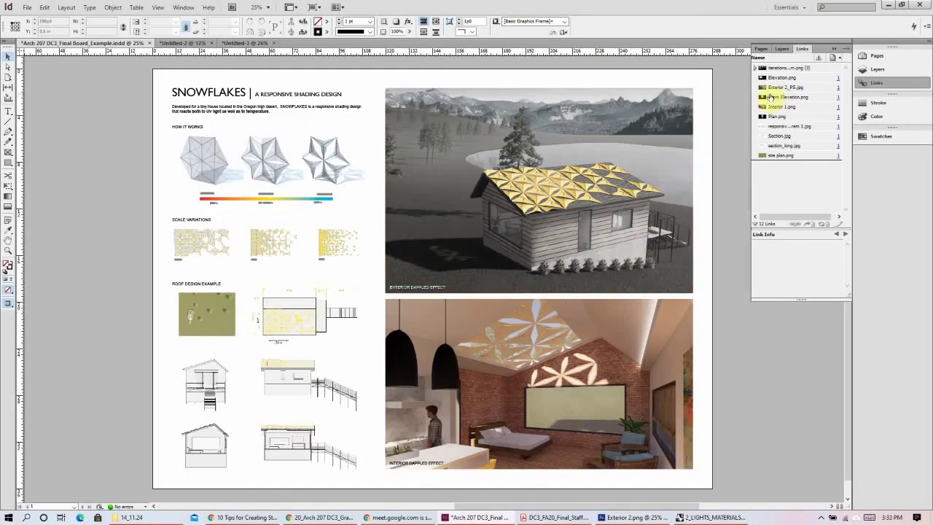
{"action": "left_click", "coordinate": [761, 49]}
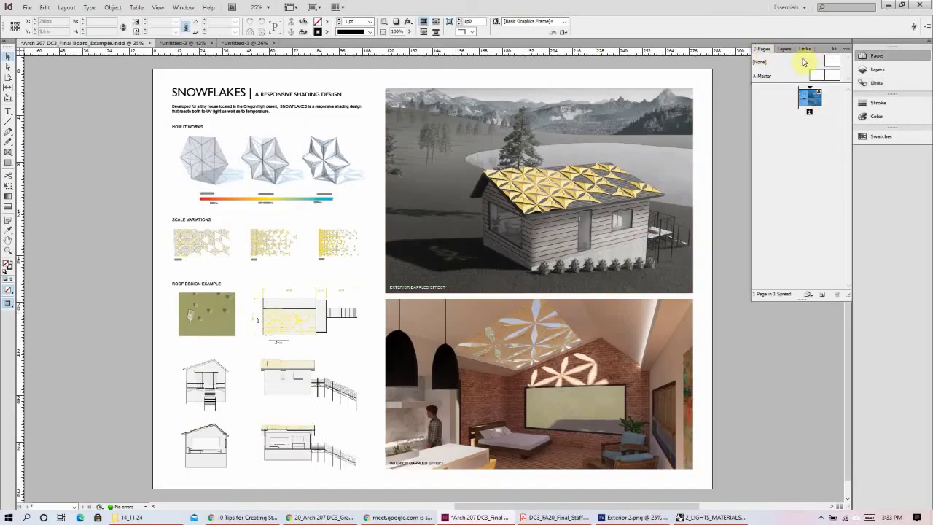
{"action": "left_click", "coordinate": [784, 49]}
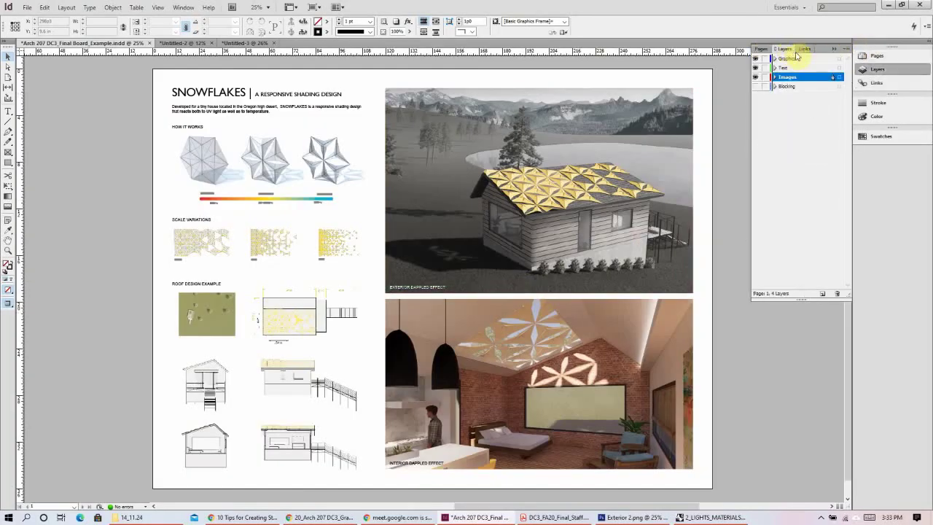
{"action": "left_click_drag", "start_coordinate": [758, 72], "coordinate": [756, 78]}
{"action": "left_click", "coordinate": [756, 86]}
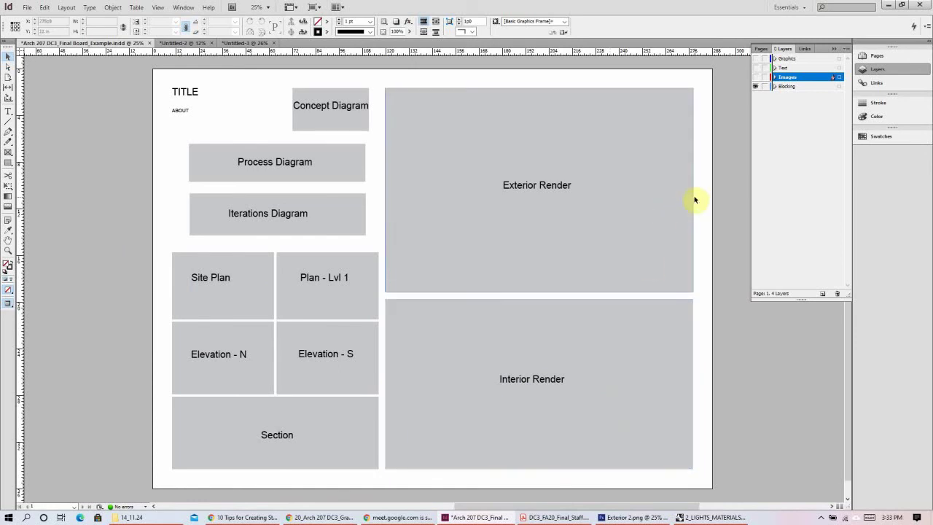
{"action": "left_click", "coordinate": [887, 6]}
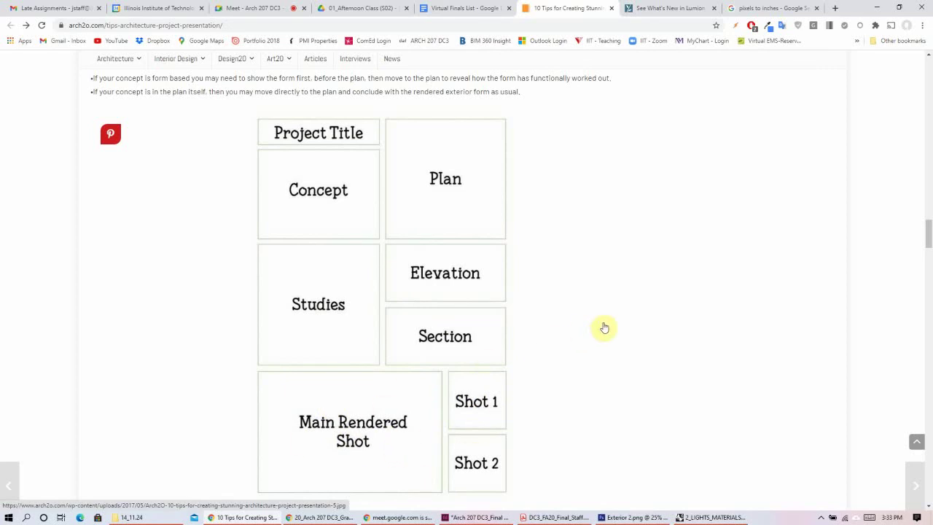
- Read the article's Background section, highlighting its advice on distracting backgrounds and white backgrounds
{"action": "scroll", "coordinate": [608, 321], "scroll_direction": "down", "scroll_amount": 4}
{"action": "scroll", "coordinate": [671, 270], "scroll_direction": "down", "scroll_amount": 2}
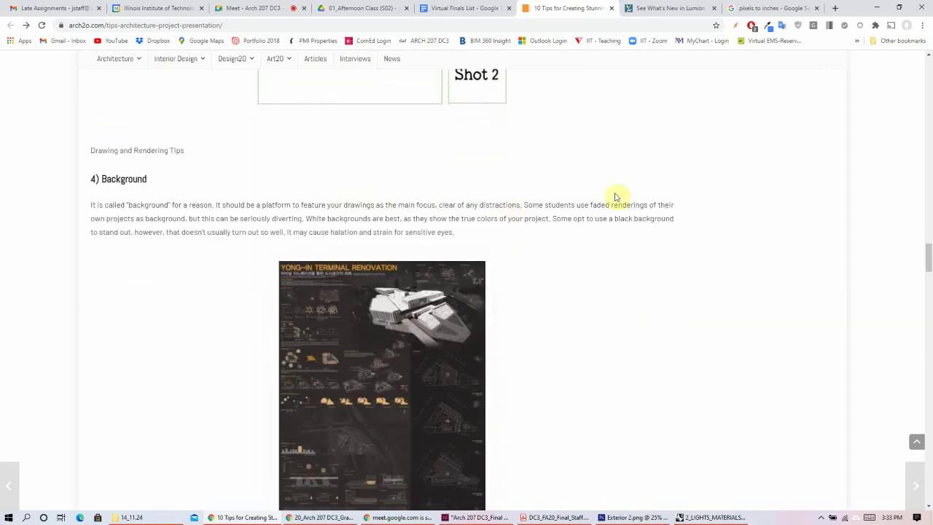
{"action": "scroll", "coordinate": [239, 195], "scroll_direction": "down", "scroll_amount": 2}
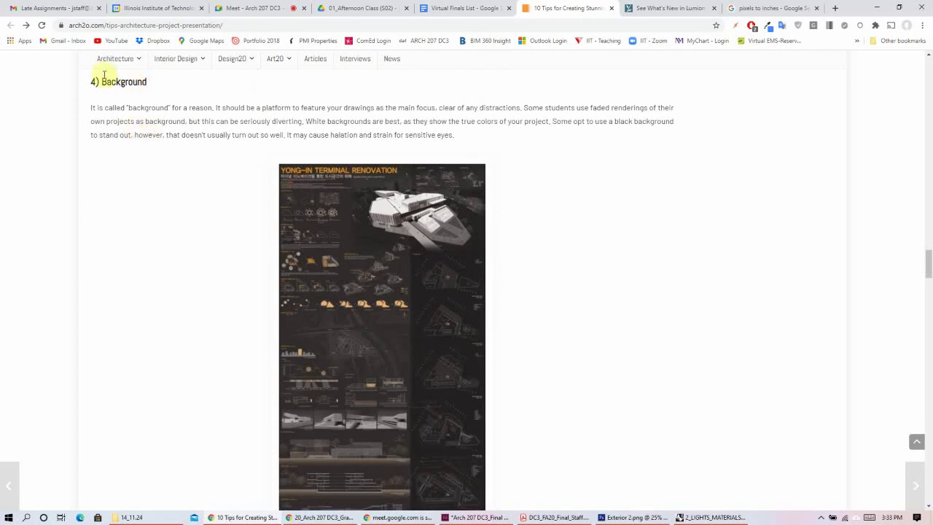
{"action": "left_click_drag", "start_coordinate": [103, 80], "coordinate": [370, 120]}
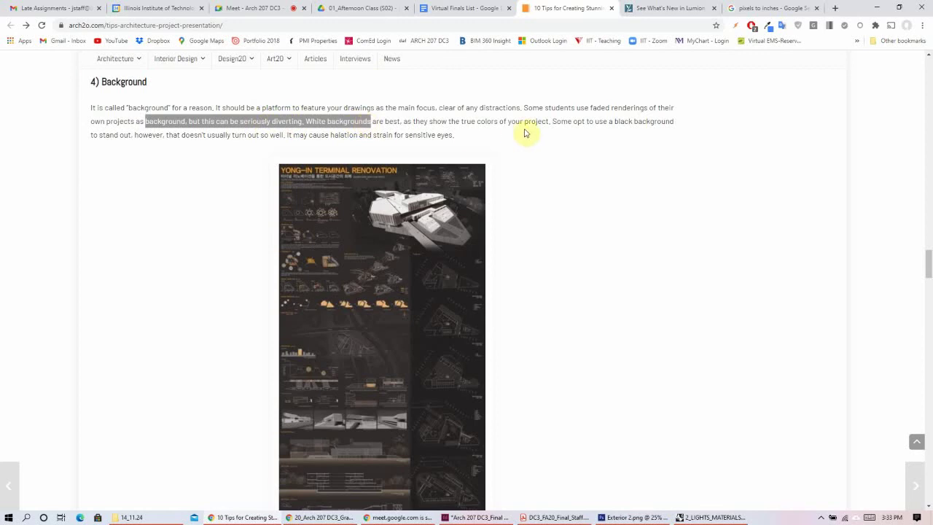
{"action": "left_click", "coordinate": [369, 135]}
{"action": "left_click_drag", "start_coordinate": [306, 122], "coordinate": [398, 118]}
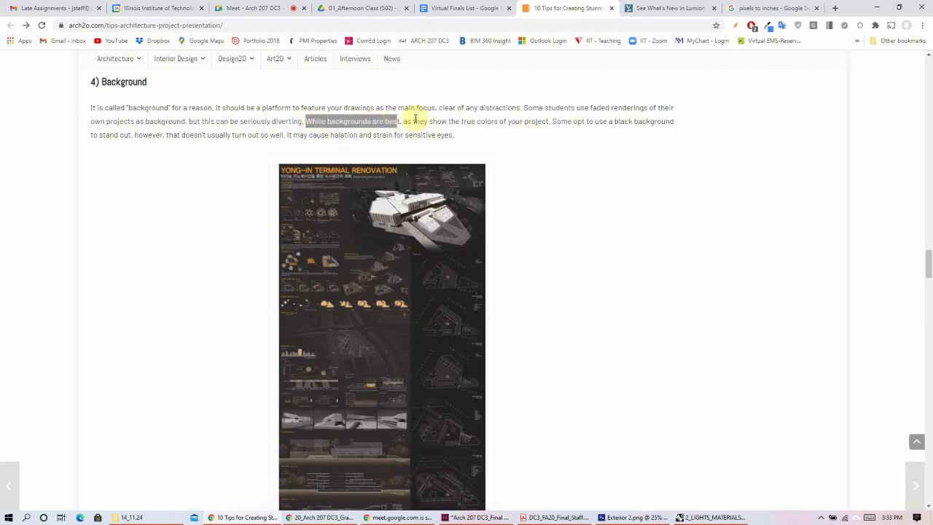
{"action": "left_click", "coordinate": [458, 130]}
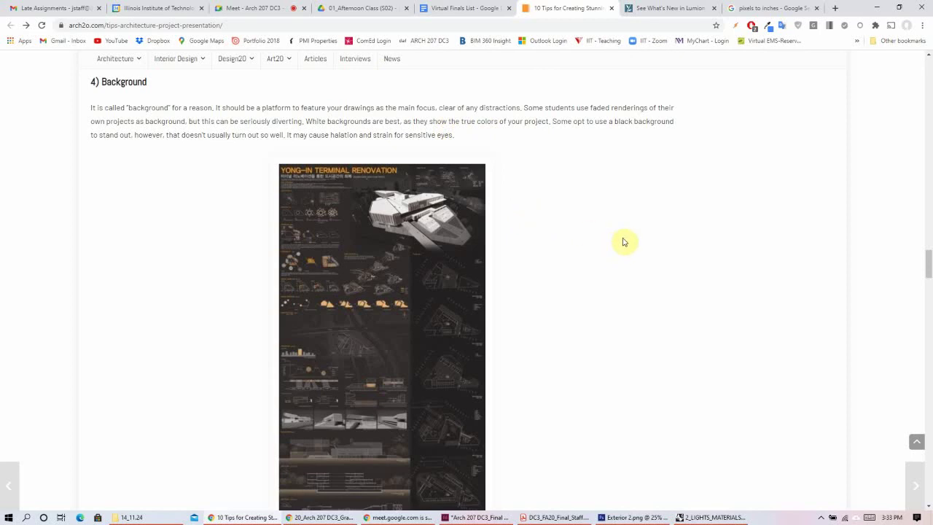
- Examine the Yong-In Terminal Renovation board shown as the article's dark background example
{"action": "scroll", "coordinate": [618, 255], "scroll_direction": "down", "scroll_amount": 1}
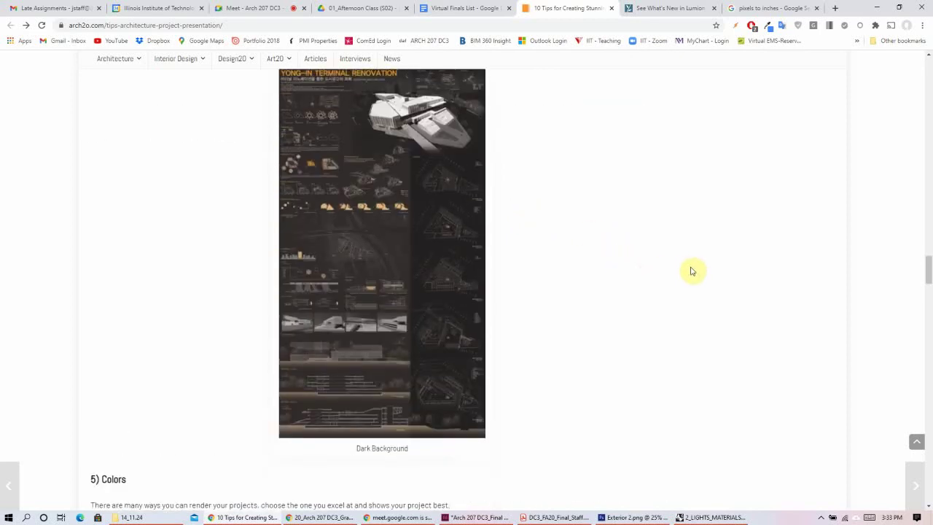
{"action": "scroll", "coordinate": [462, 333], "scroll_direction": "up", "scroll_amount": 1}
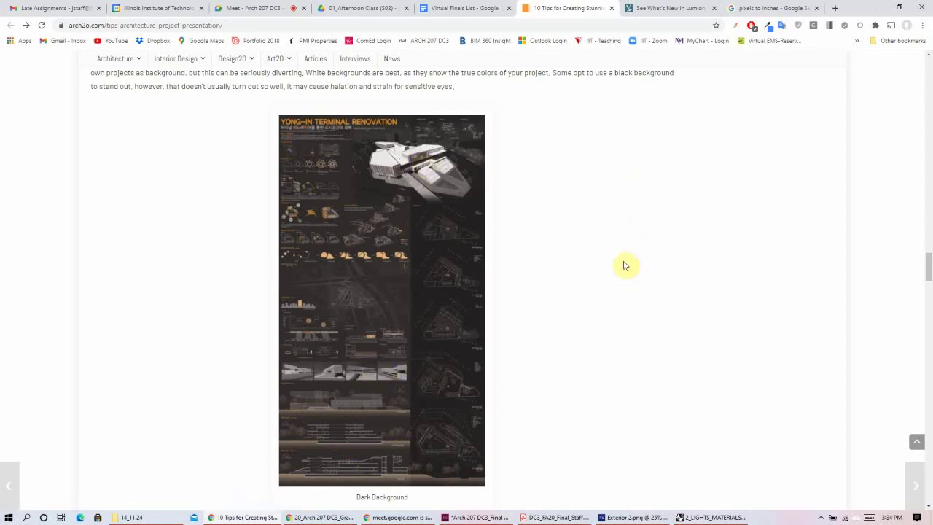
{"action": "scroll", "coordinate": [623, 269], "scroll_direction": "down", "scroll_amount": 4}
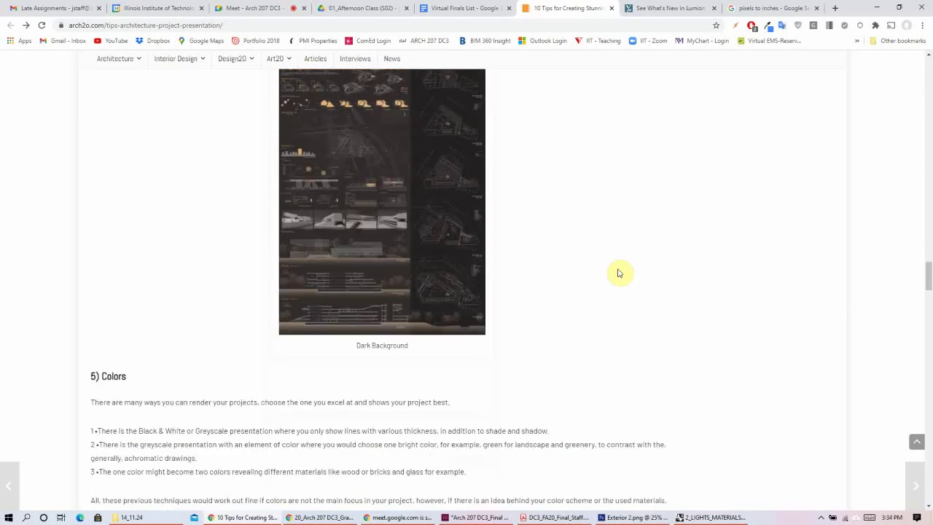
{"action": "scroll", "coordinate": [558, 289], "scroll_direction": "up", "scroll_amount": 3}
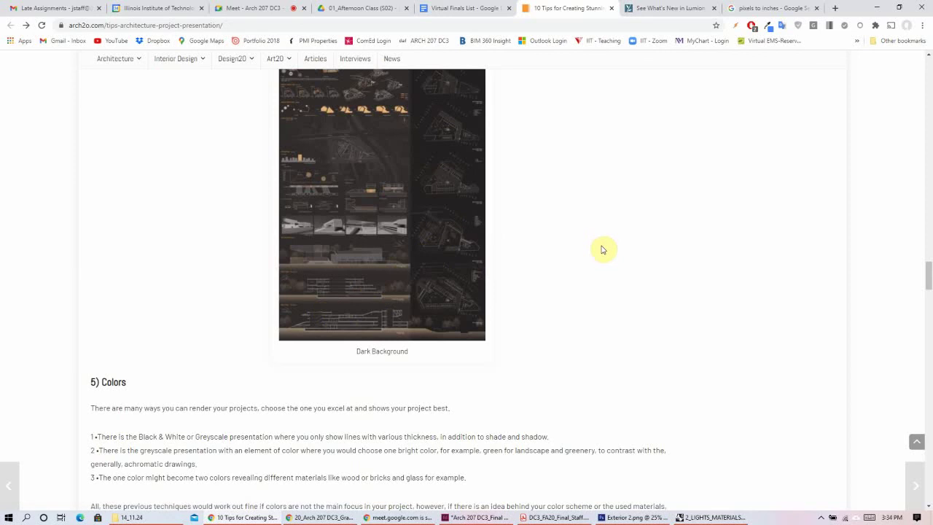
{"action": "scroll", "coordinate": [603, 249], "scroll_direction": "up", "scroll_amount": 2}
{"action": "scroll", "coordinate": [386, 357], "scroll_direction": "up", "scroll_amount": 2}
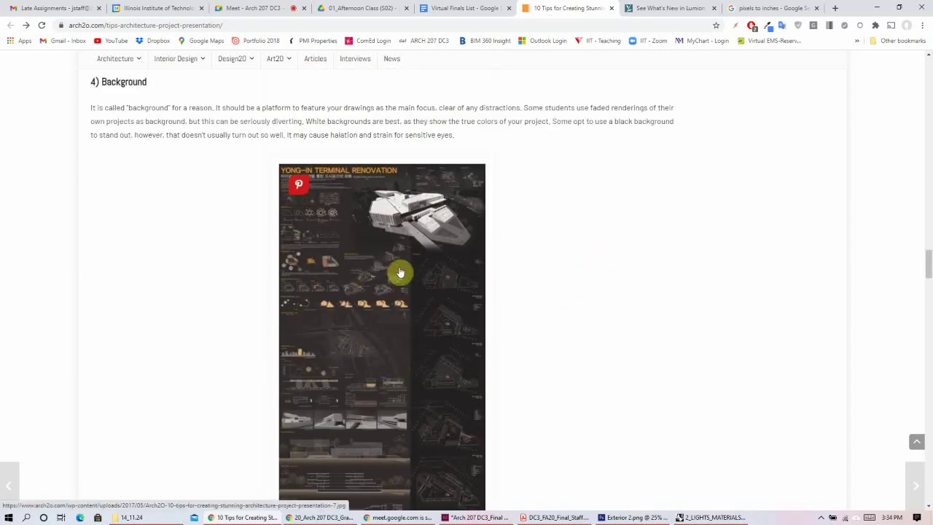
{"action": "scroll", "coordinate": [409, 356], "scroll_direction": "down", "scroll_amount": 1}
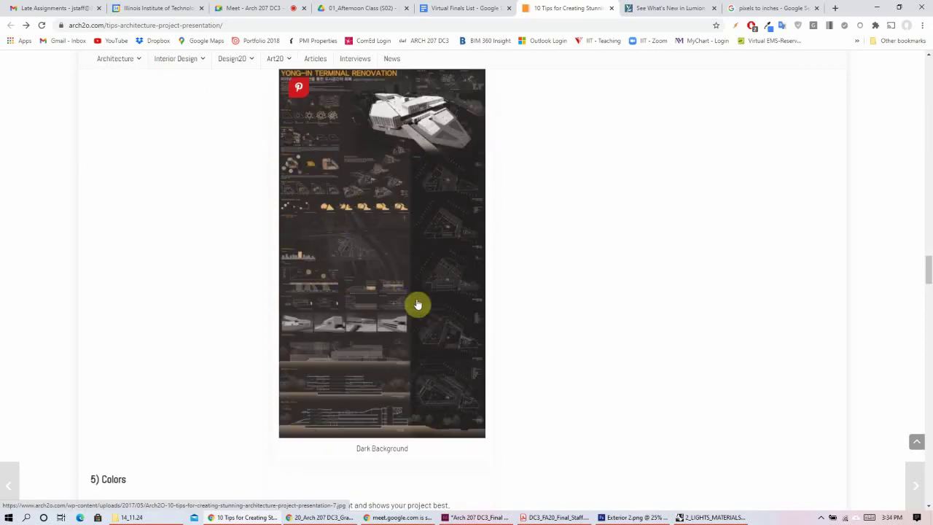
- Read the article's Colors section and examine its black and white presentation sample
{"action": "scroll", "coordinate": [539, 267], "scroll_direction": "down", "scroll_amount": 2}
{"action": "scroll", "coordinate": [552, 267], "scroll_direction": "down", "scroll_amount": 1}
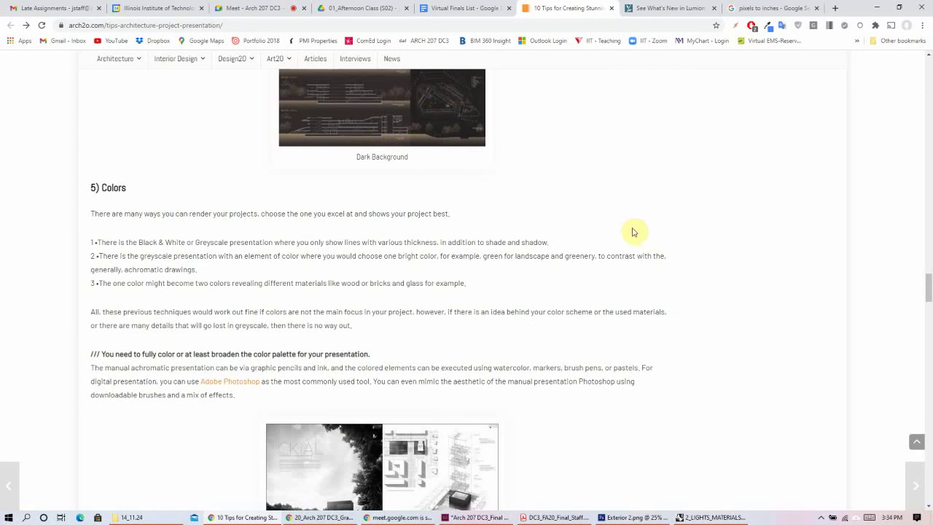
{"action": "scroll", "coordinate": [634, 231], "scroll_direction": "down", "scroll_amount": 1}
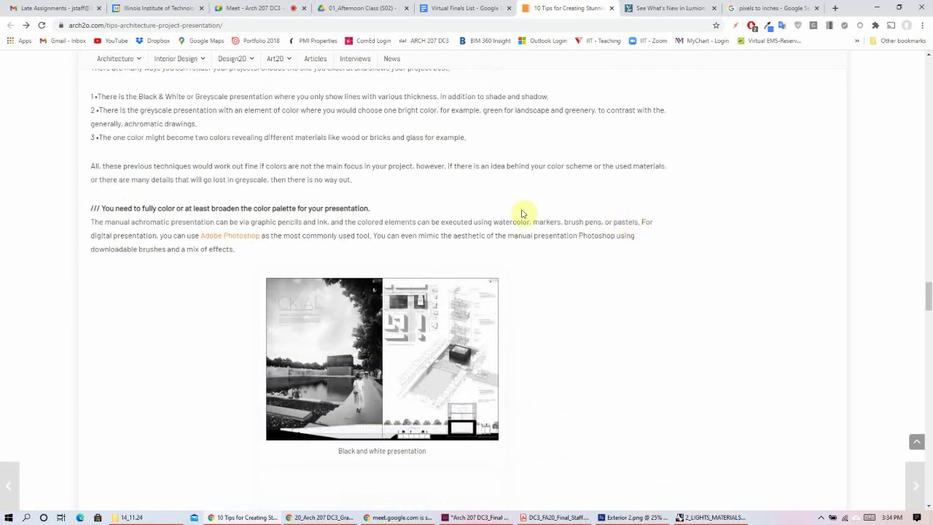
{"action": "scroll", "coordinate": [635, 212], "scroll_direction": "down", "scroll_amount": 2}
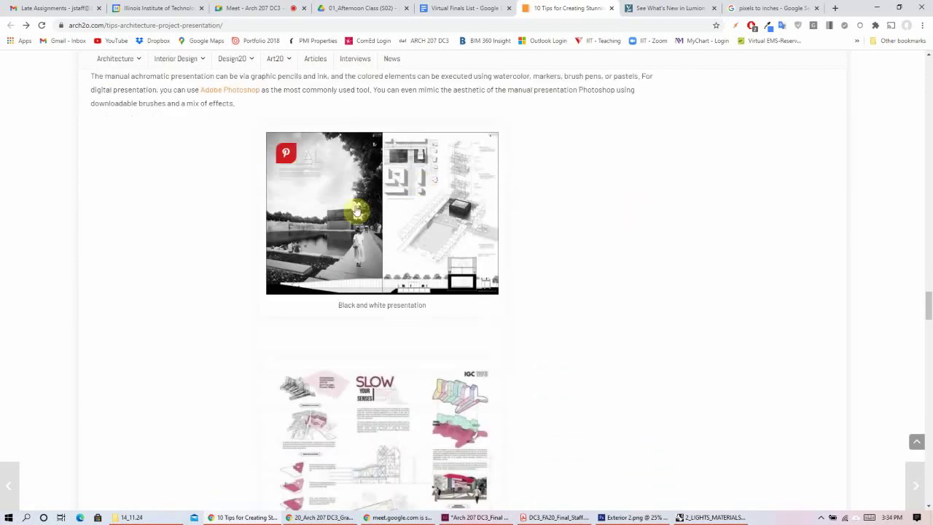
{"action": "scroll", "coordinate": [462, 223], "scroll_direction": "down", "scroll_amount": 2}
{"action": "scroll", "coordinate": [528, 220], "scroll_direction": "up", "scroll_amount": 1}
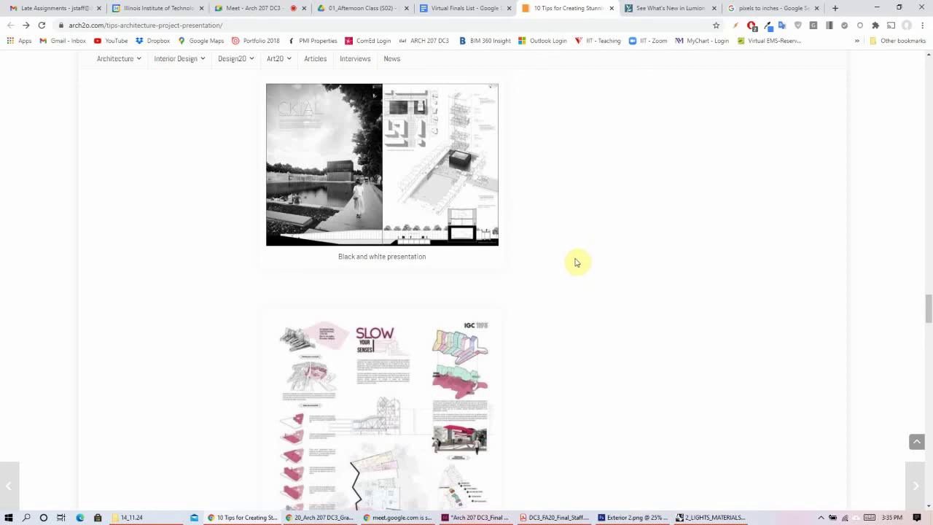
- Compare the sample board with a color scheme on greyscale to the fully colored Community Rampant board
{"action": "scroll", "coordinate": [575, 262], "scroll_direction": "down", "scroll_amount": 3}
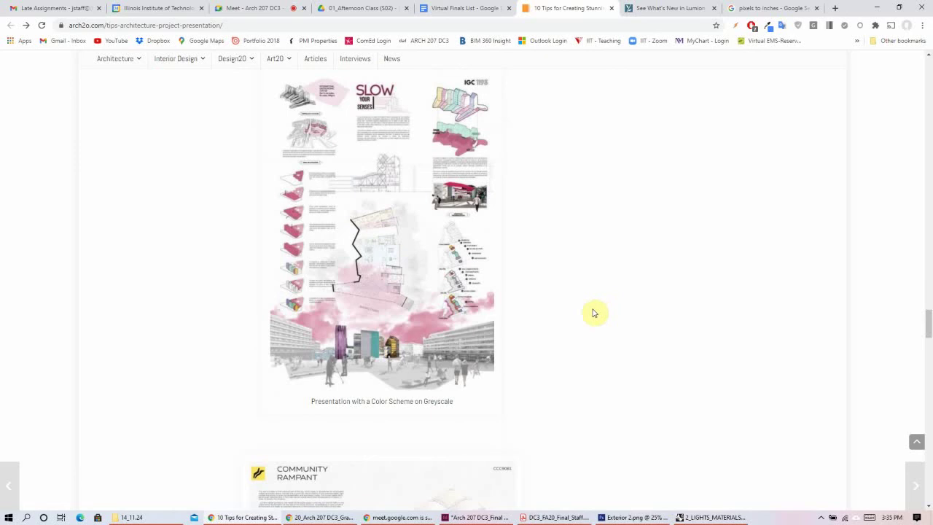
{"action": "scroll", "coordinate": [591, 332], "scroll_direction": "down", "scroll_amount": 2}
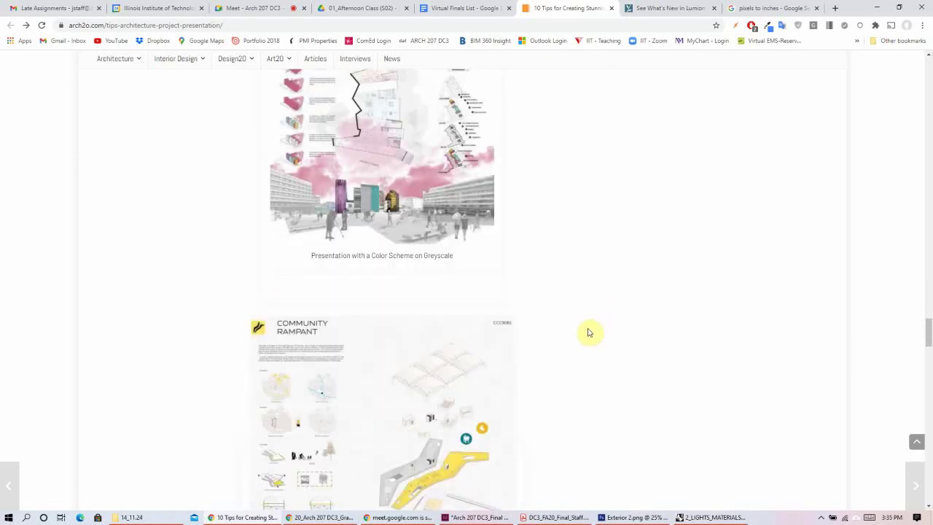
{"action": "scroll", "coordinate": [587, 332], "scroll_direction": "down", "scroll_amount": 1}
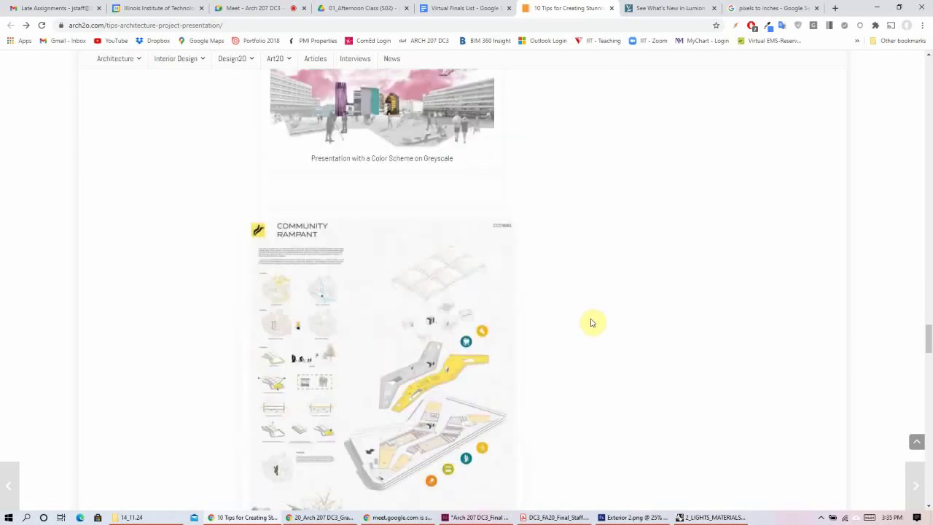
{"action": "scroll", "coordinate": [586, 333], "scroll_direction": "up", "scroll_amount": 3}
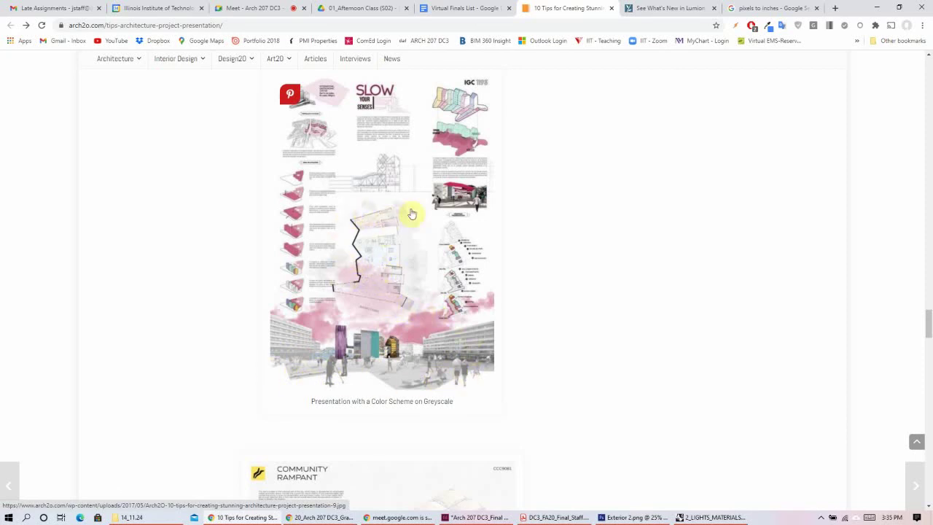
{"action": "scroll", "coordinate": [518, 247], "scroll_direction": "down", "scroll_amount": 2}
{"action": "scroll", "coordinate": [522, 258], "scroll_direction": "down", "scroll_amount": 4}
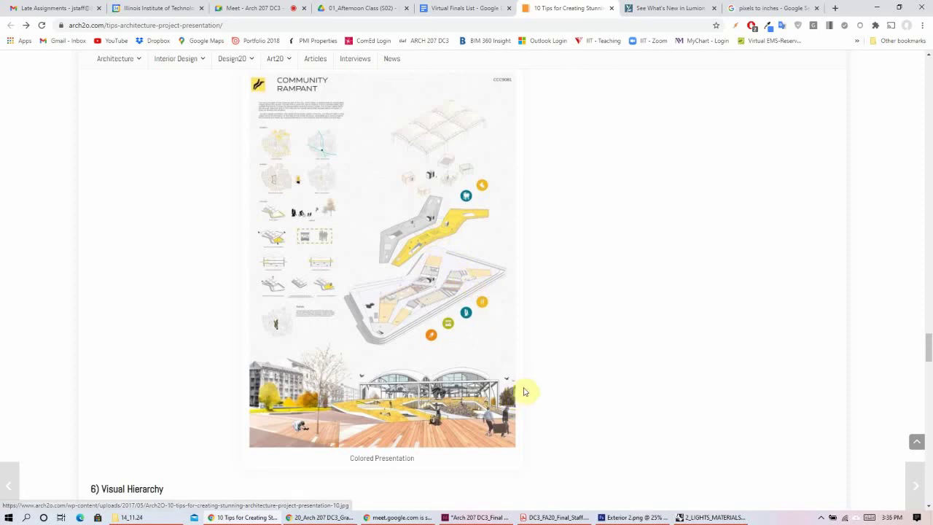
{"action": "scroll", "coordinate": [561, 373], "scroll_direction": "down", "scroll_amount": 1}
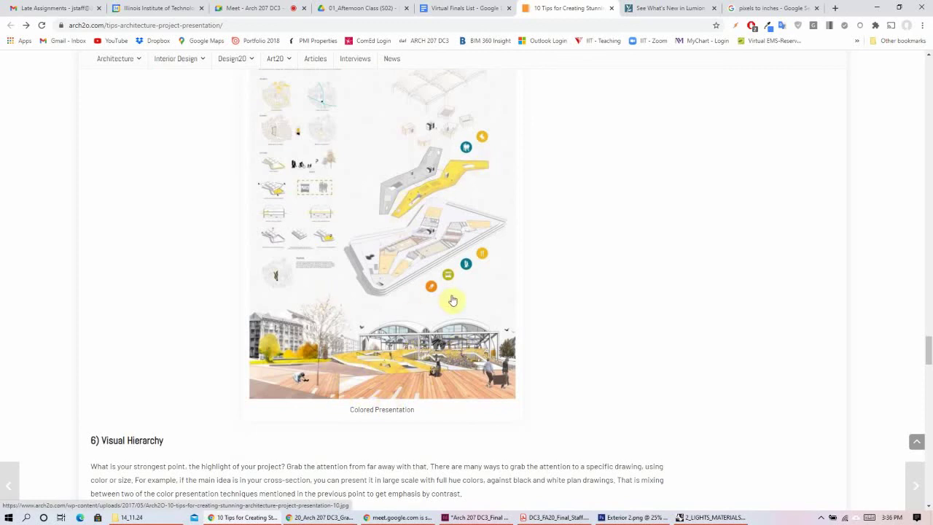
{"action": "scroll", "coordinate": [490, 306], "scroll_direction": "up", "scroll_amount": 1}
- Review the Visual Hierarchy section, comparing its black and white contrast board with the white background board
{"action": "scroll", "coordinate": [487, 308], "scroll_direction": "down", "scroll_amount": 7}
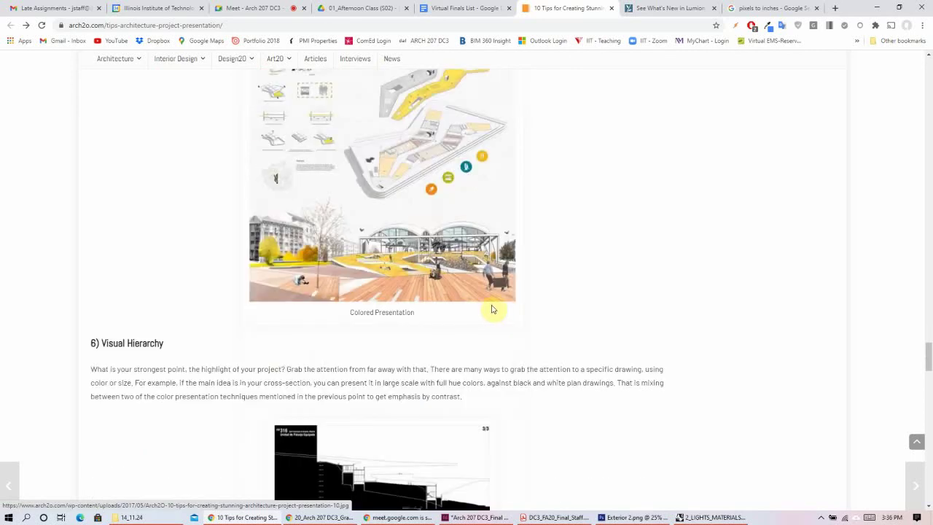
{"action": "scroll", "coordinate": [557, 291], "scroll_direction": "down", "scroll_amount": 3}
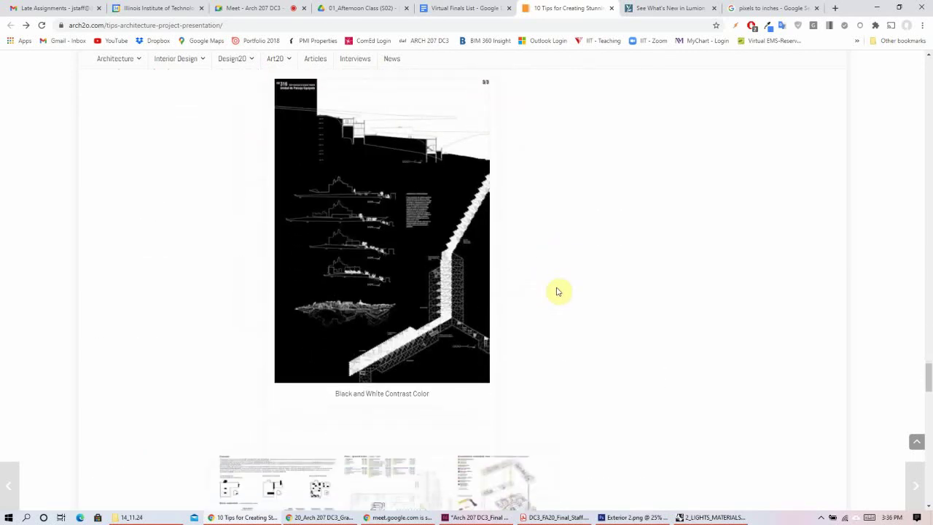
{"action": "scroll", "coordinate": [543, 307], "scroll_direction": "down", "scroll_amount": 1}
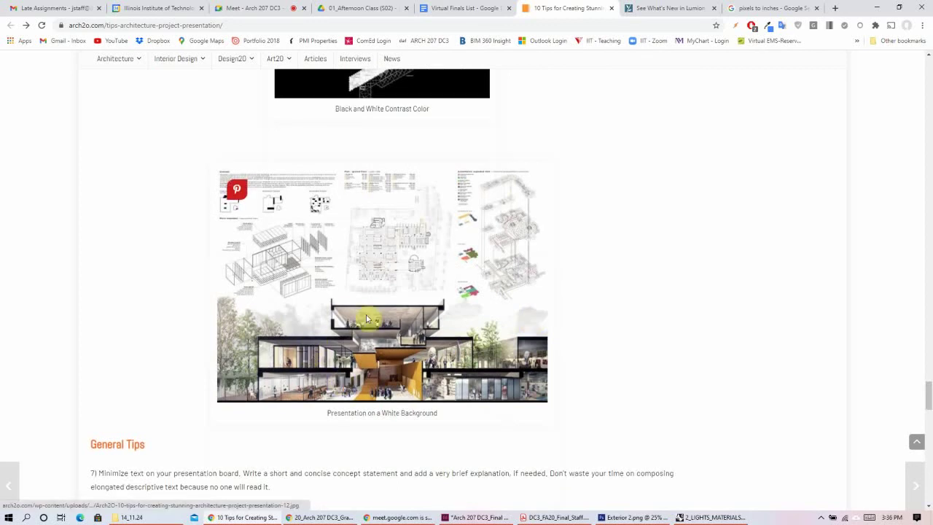
{"action": "scroll", "coordinate": [421, 206], "scroll_direction": "up", "scroll_amount": 3}
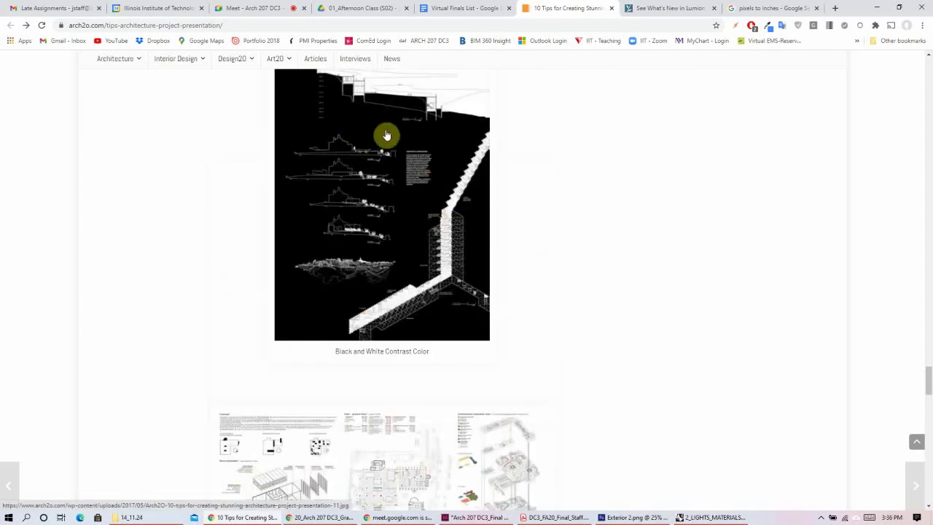
{"action": "scroll", "coordinate": [429, 241], "scroll_direction": "down", "scroll_amount": 2}
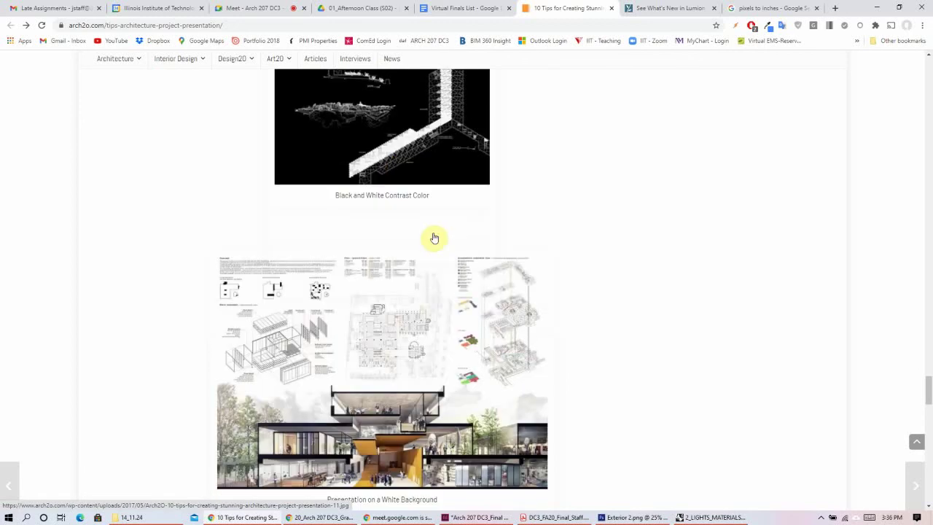
{"action": "scroll", "coordinate": [470, 255], "scroll_direction": "up", "scroll_amount": 2}
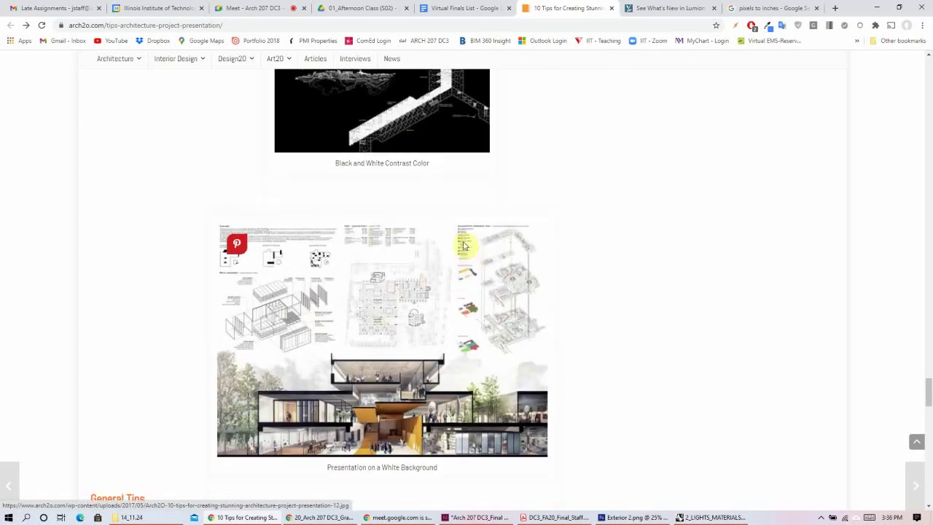
{"action": "scroll", "coordinate": [467, 240], "scroll_direction": "down", "scroll_amount": 3}
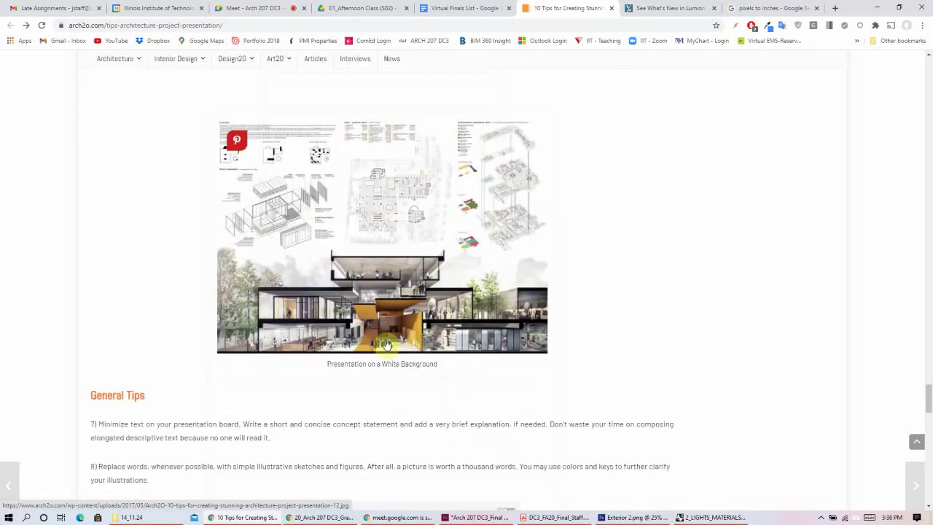
- Study the white background sample board, including its large rendered section and the drawings above it
{"action": "scroll", "coordinate": [387, 348], "scroll_direction": "up", "scroll_amount": 1}
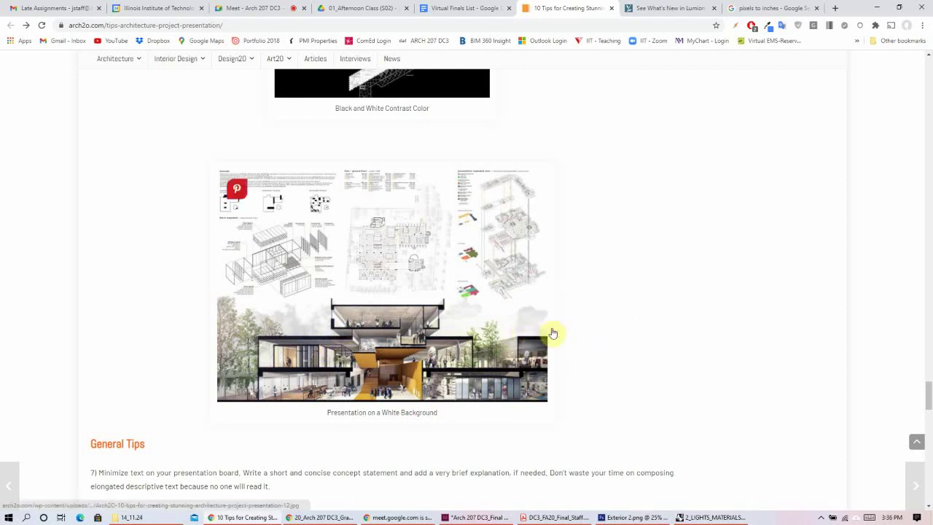
{"action": "scroll", "coordinate": [568, 323], "scroll_direction": "down", "scroll_amount": 1}
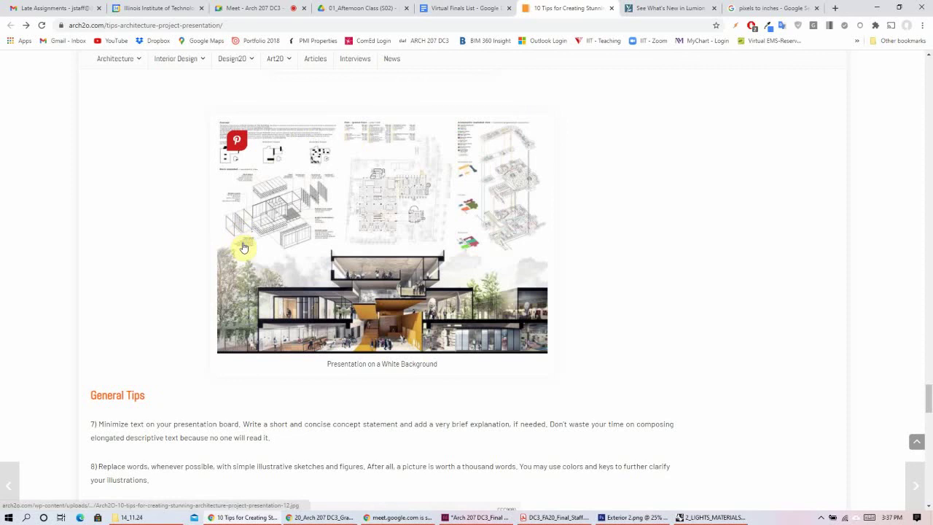
{"action": "scroll", "coordinate": [518, 247], "scroll_direction": "down", "scroll_amount": 2}
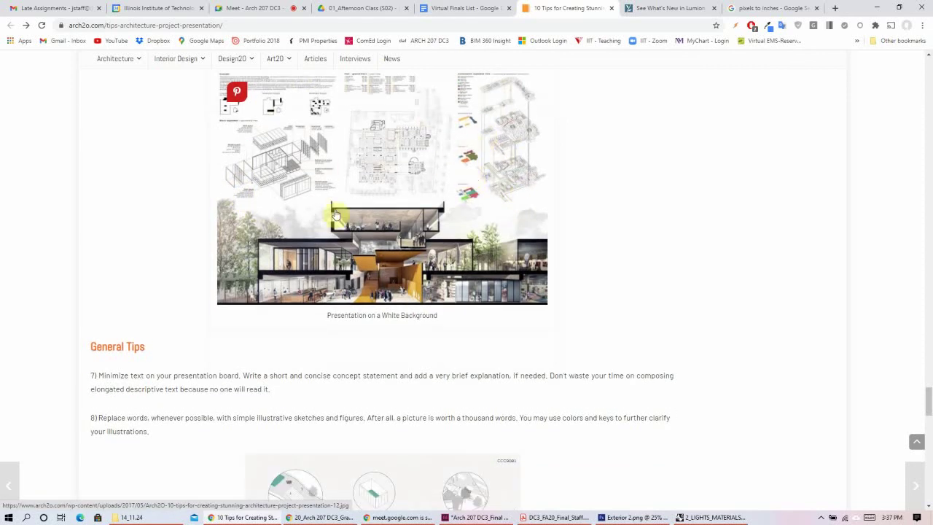
{"action": "scroll", "coordinate": [416, 255], "scroll_direction": "up", "scroll_amount": 2}
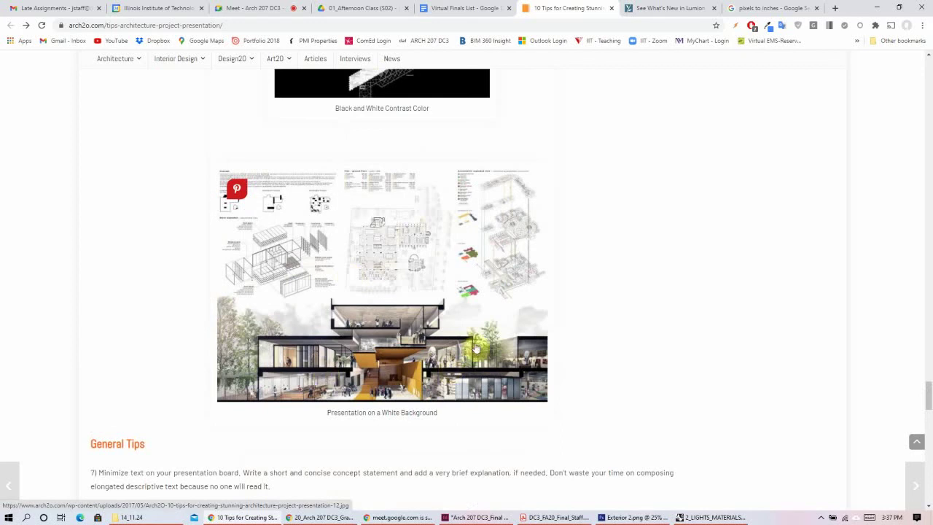
- Look through the article's General Tips on minimal text, illustrative sketches and fonts, with their sample boards
{"action": "scroll", "coordinate": [557, 279], "scroll_direction": "down", "scroll_amount": 3}
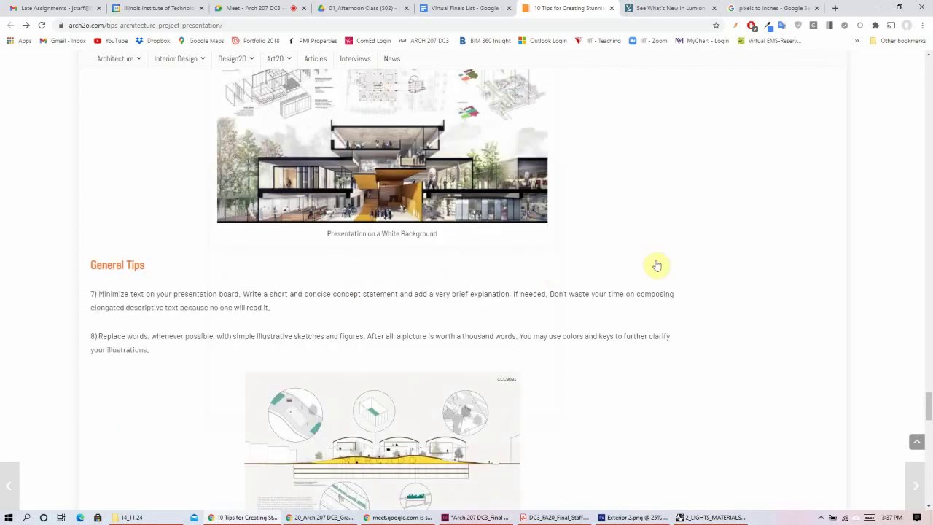
{"action": "scroll", "coordinate": [657, 264], "scroll_direction": "down", "scroll_amount": 7}
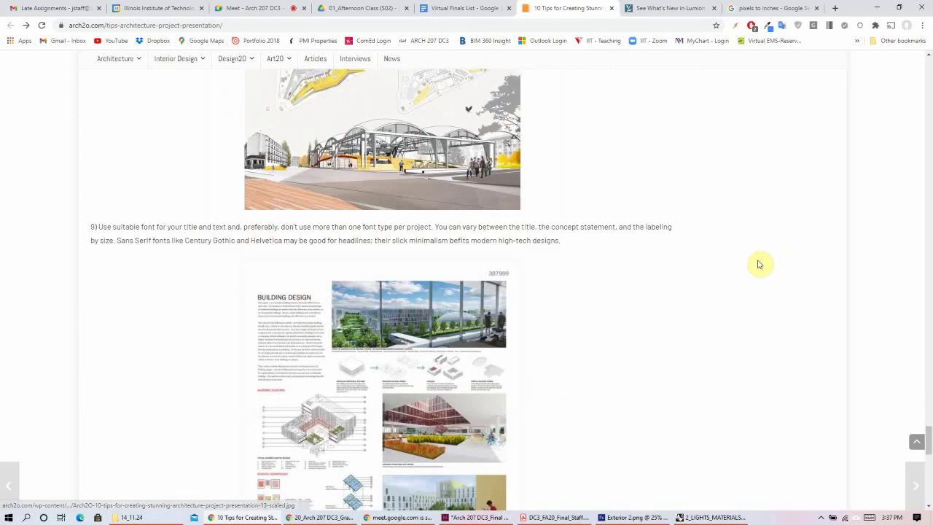
{"action": "scroll", "coordinate": [759, 265], "scroll_direction": "down", "scroll_amount": 3}
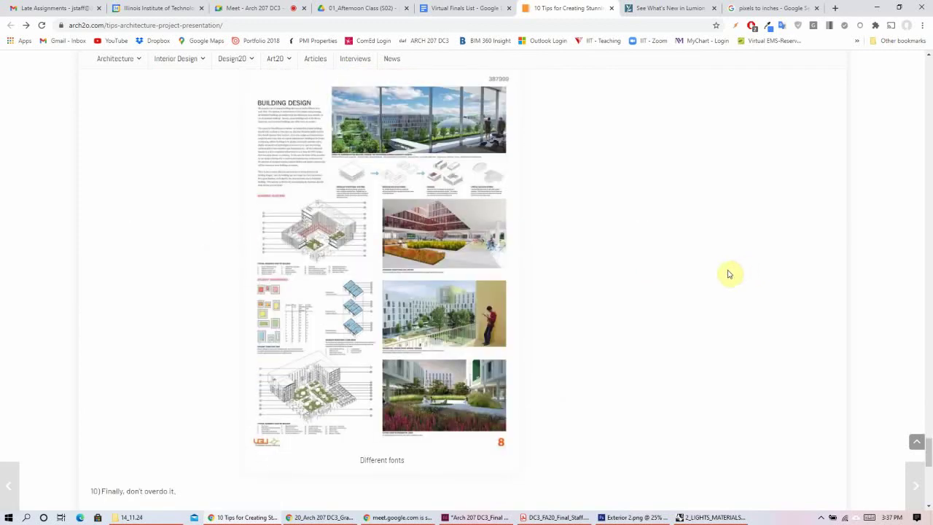
- Read the article's final tip on not overdoing the boards, along with the closing gallery of sample boards
{"action": "scroll", "coordinate": [704, 282], "scroll_direction": "down", "scroll_amount": 6}
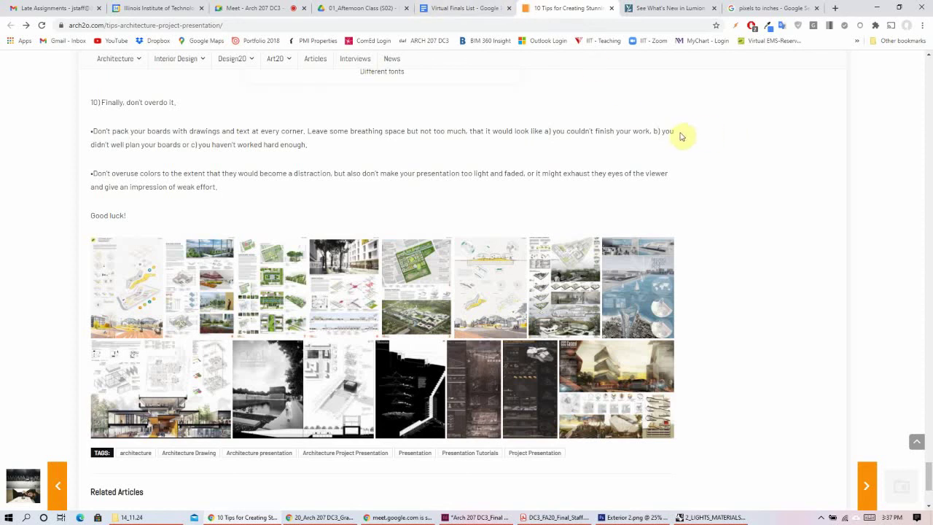
{"action": "scroll", "coordinate": [754, 225], "scroll_direction": "down", "scroll_amount": 1}
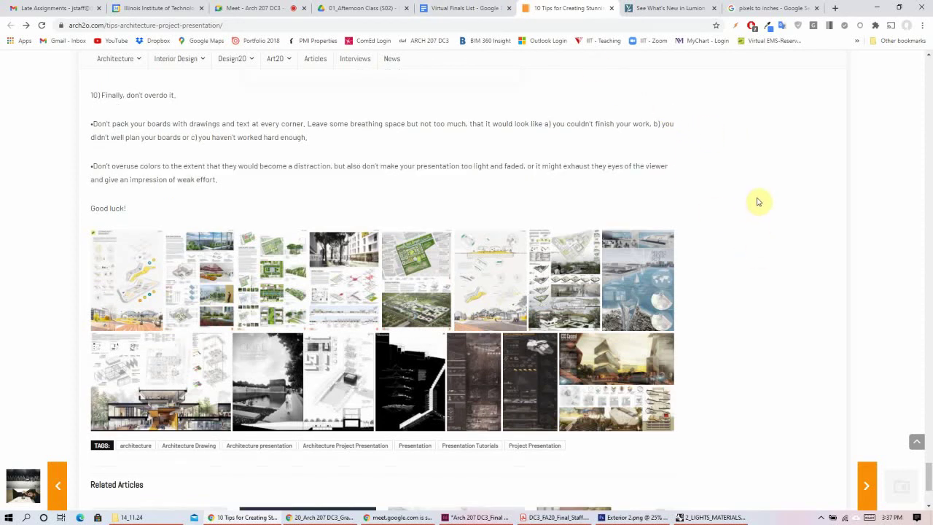
{"action": "scroll", "coordinate": [758, 202], "scroll_direction": "up", "scroll_amount": 2}
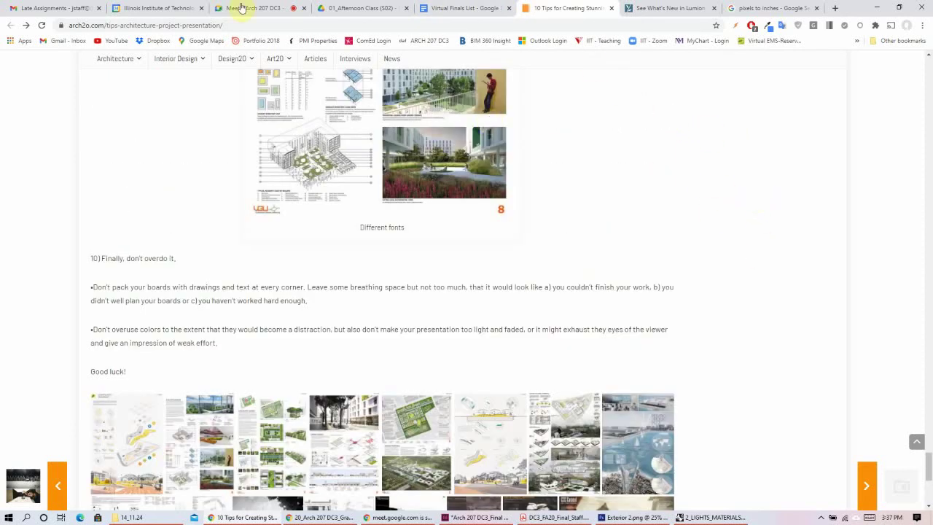
- Check the class meeting's chat and review the December 2020 calendar for the Arch 207 DC3 final presentation dates
{"action": "key", "text": "ctrl+3"}
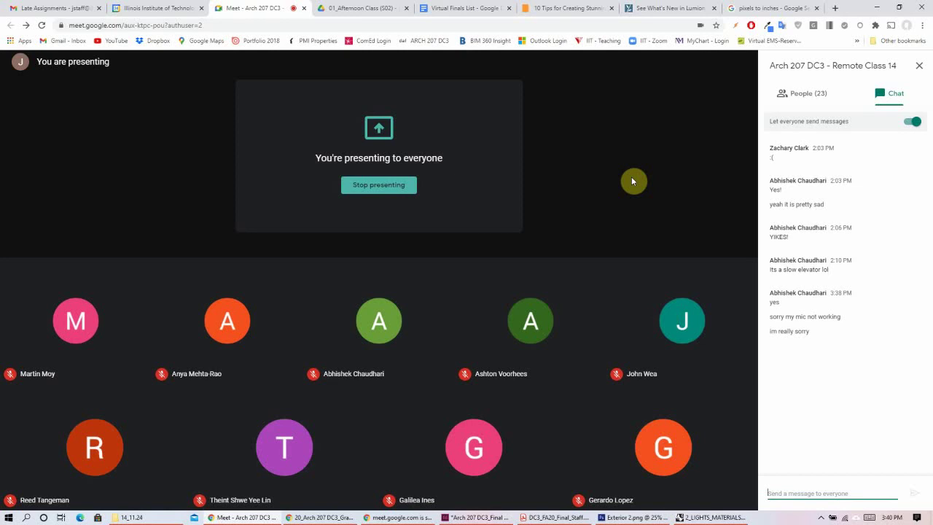
{"action": "left_click", "coordinate": [152, 8]}
{"action": "scroll", "coordinate": [490, 384], "scroll_direction": "down", "scroll_amount": 1}
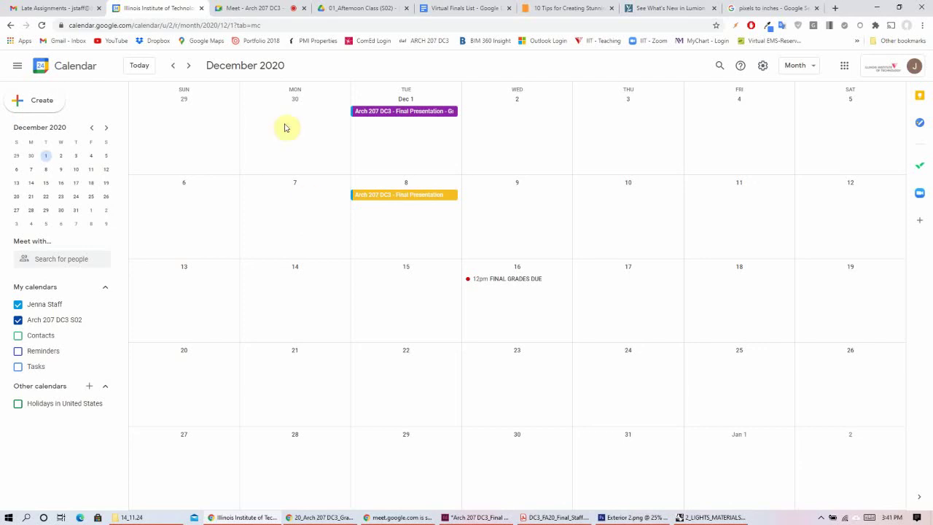
{"action": "left_click", "coordinate": [252, 9]}
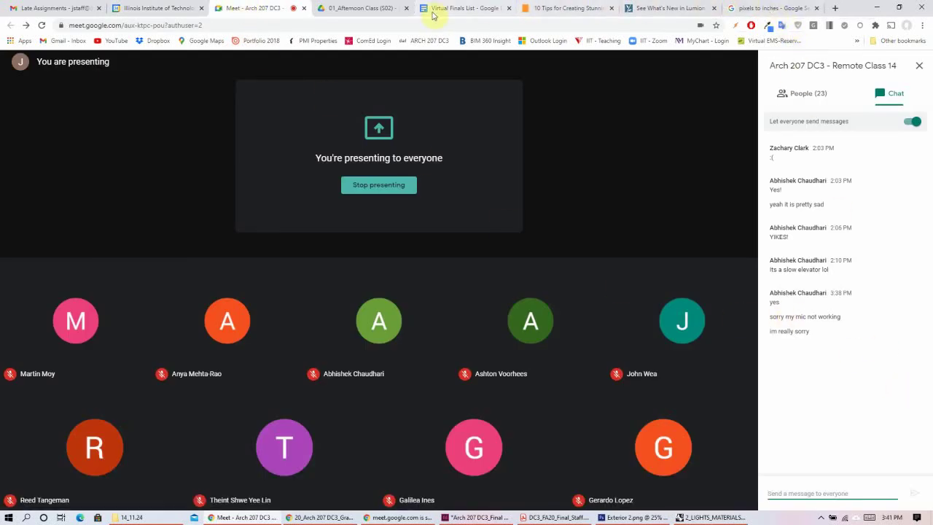
{"action": "left_click", "coordinate": [179, 6]}
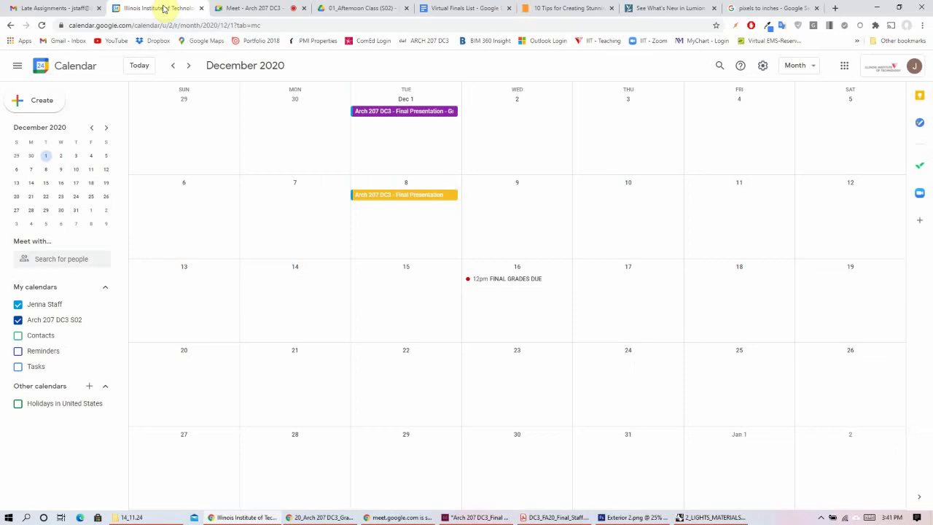
{"action": "left_click", "coordinate": [263, 9]}
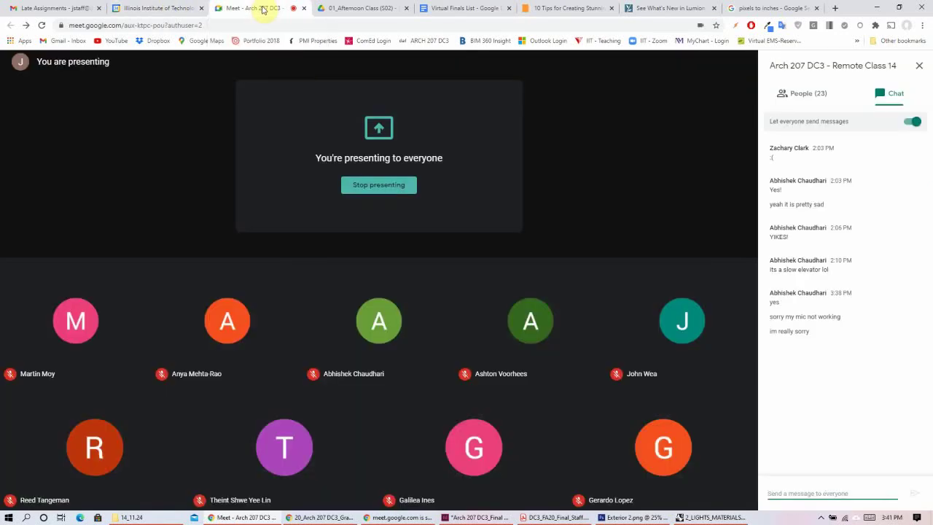
- Glance at the Lumion What's New page, return to the class meeting and minimize the browser window
{"action": "left_click", "coordinate": [671, 8]}
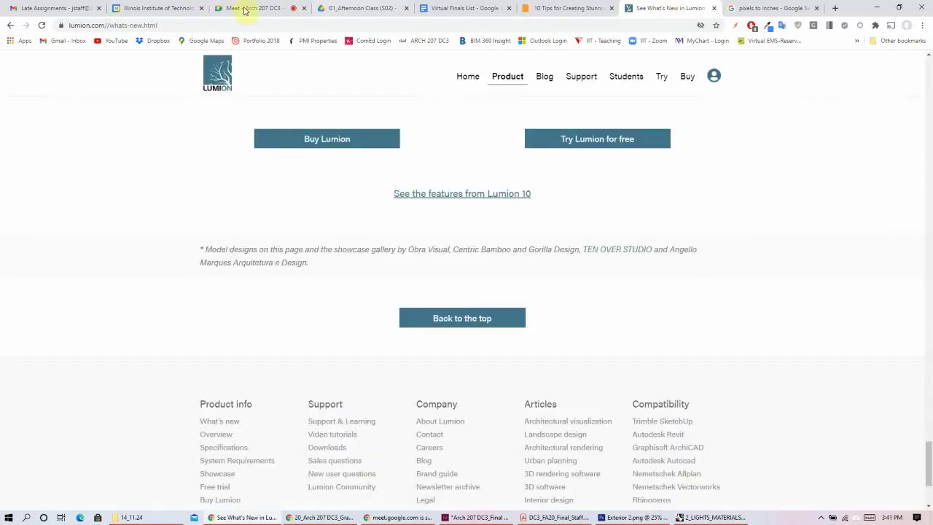
{"action": "left_click", "coordinate": [259, 8]}
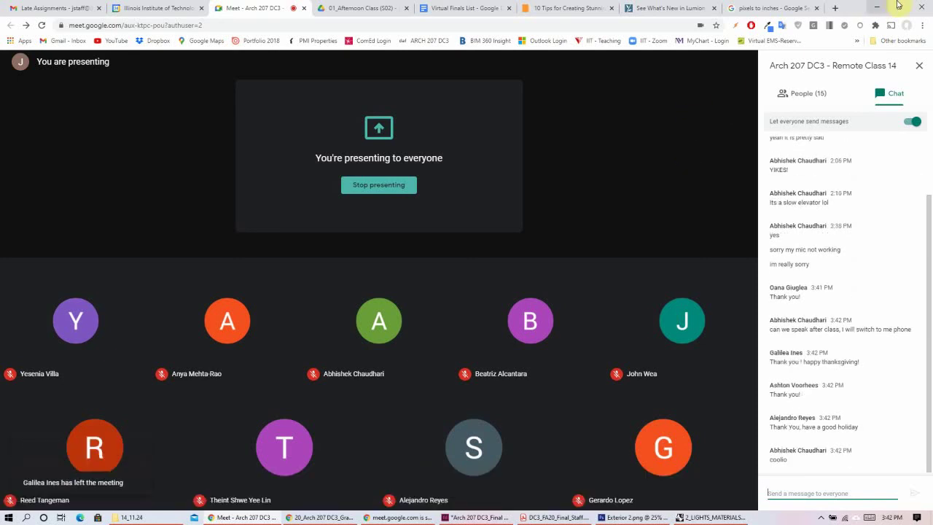
{"action": "left_click", "coordinate": [870, 8]}
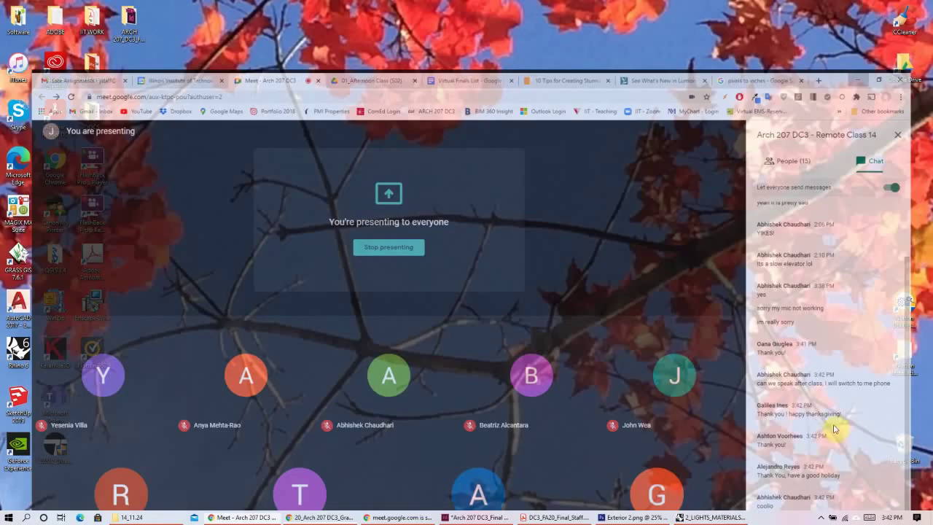